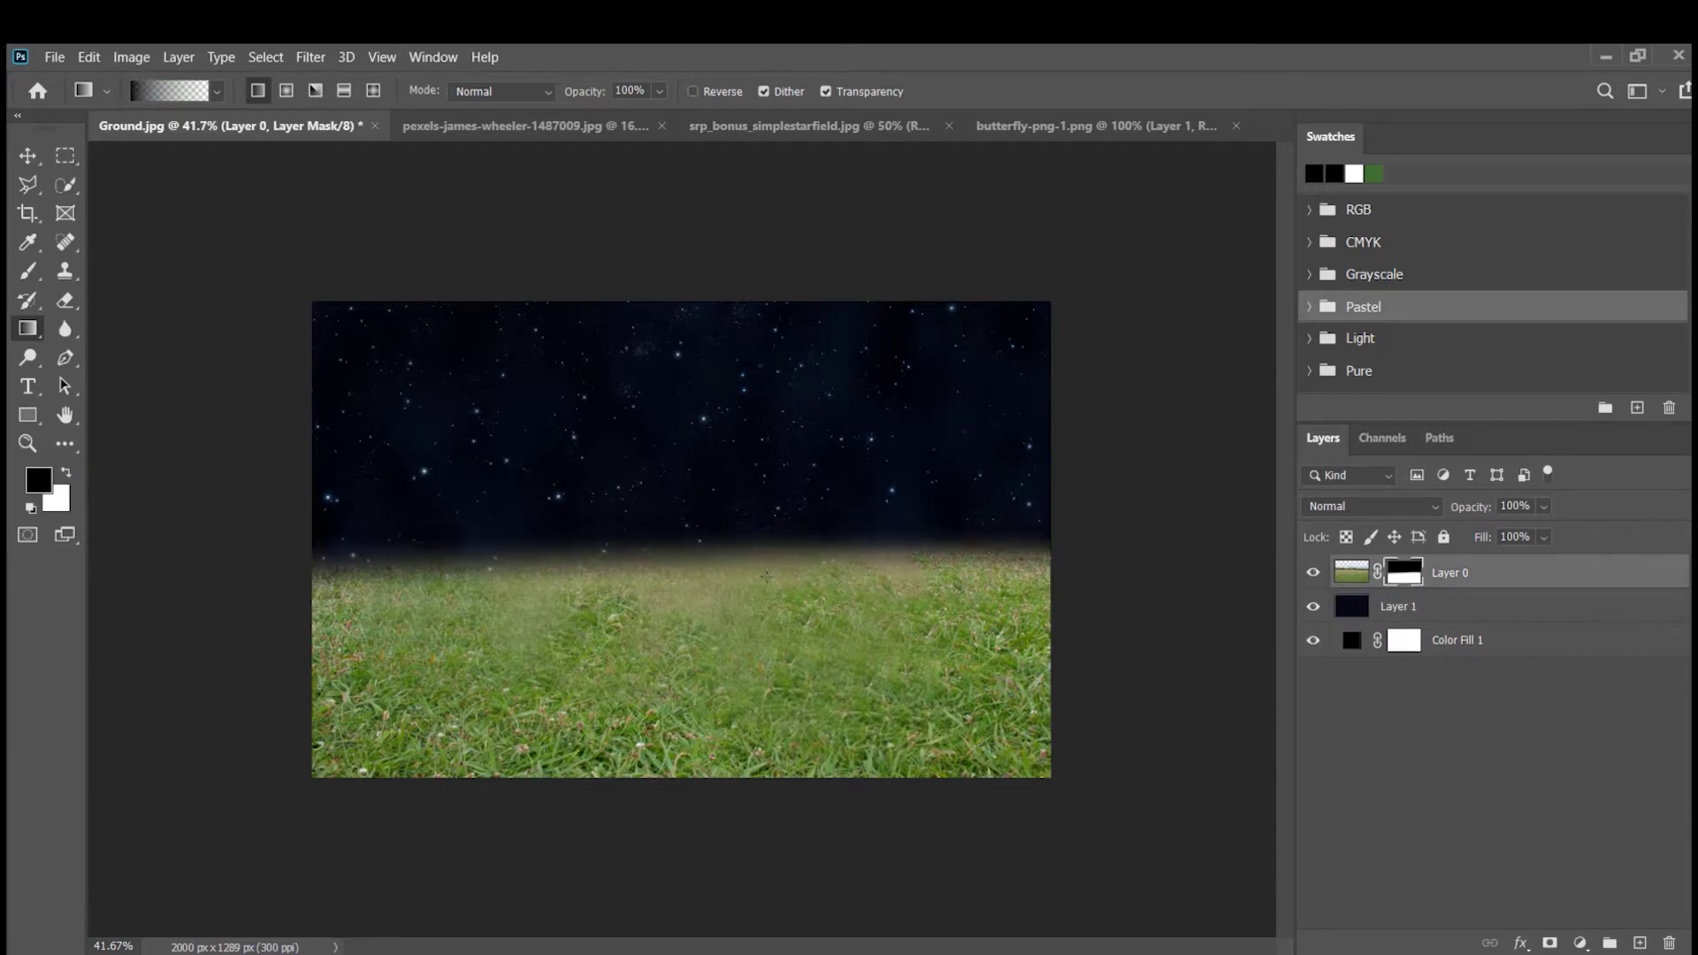
- Add a layer mask to the starfield layer and fade out its lower half with a black gradient while the grass layer is hidden
{"action": "left_click", "coordinate": [1550, 944]}
{"action": "left_click", "coordinate": [1313, 573]}
{"action": "left_click_drag", "start_coordinate": [711, 637], "coordinate": [711, 777]}
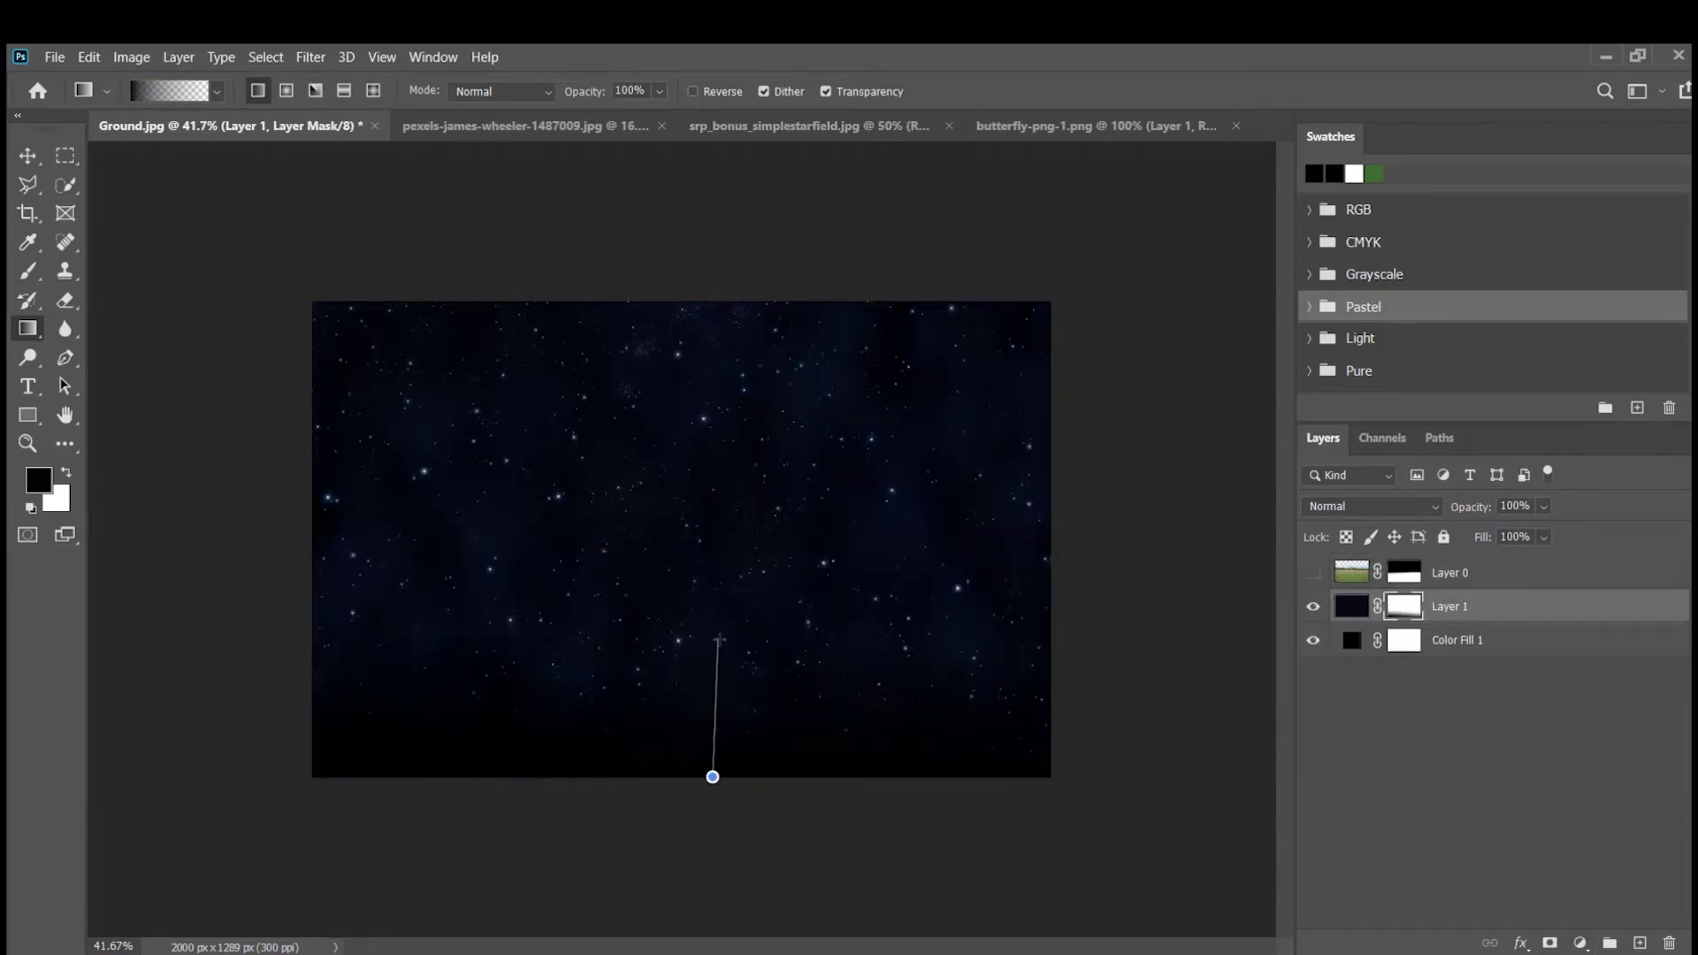
{"action": "left_click_drag", "start_coordinate": [738, 673], "coordinate": [781, 506]}
{"action": "key", "text": "ctrl+z"}
{"action": "key", "text": "ctrl+z"}
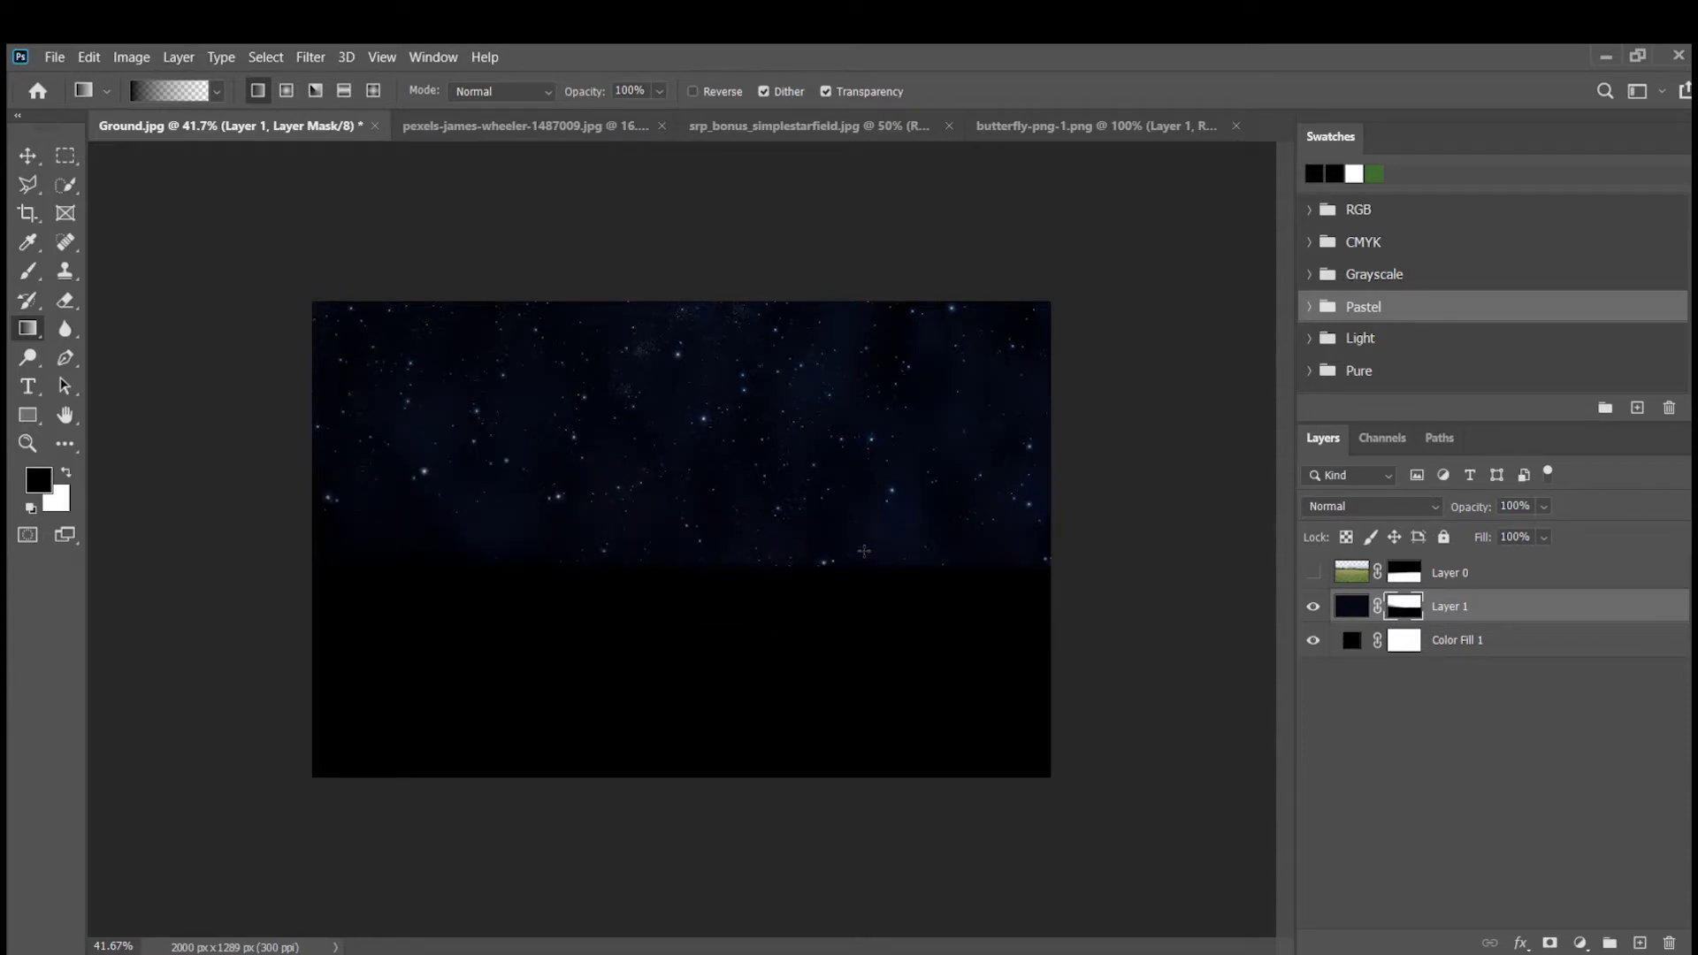
{"action": "left_click", "coordinate": [1316, 574]}
- Refine the grass layer's mask with short black gradients along the horizon to lower its soft upper edge
{"action": "left_click", "coordinate": [1405, 571]}
{"action": "left_click_drag", "start_coordinate": [951, 533], "coordinate": [962, 603]}
{"action": "left_click_drag", "start_coordinate": [986, 557], "coordinate": [975, 581]}
{"action": "left_click_drag", "start_coordinate": [796, 556], "coordinate": [792, 582]}
- Set the starfield layer's blend mode to Hard Light
{"action": "left_click", "coordinate": [1404, 607]}
{"action": "left_click", "coordinate": [1370, 506]}
{"action": "left_click", "coordinate": [1395, 689]}
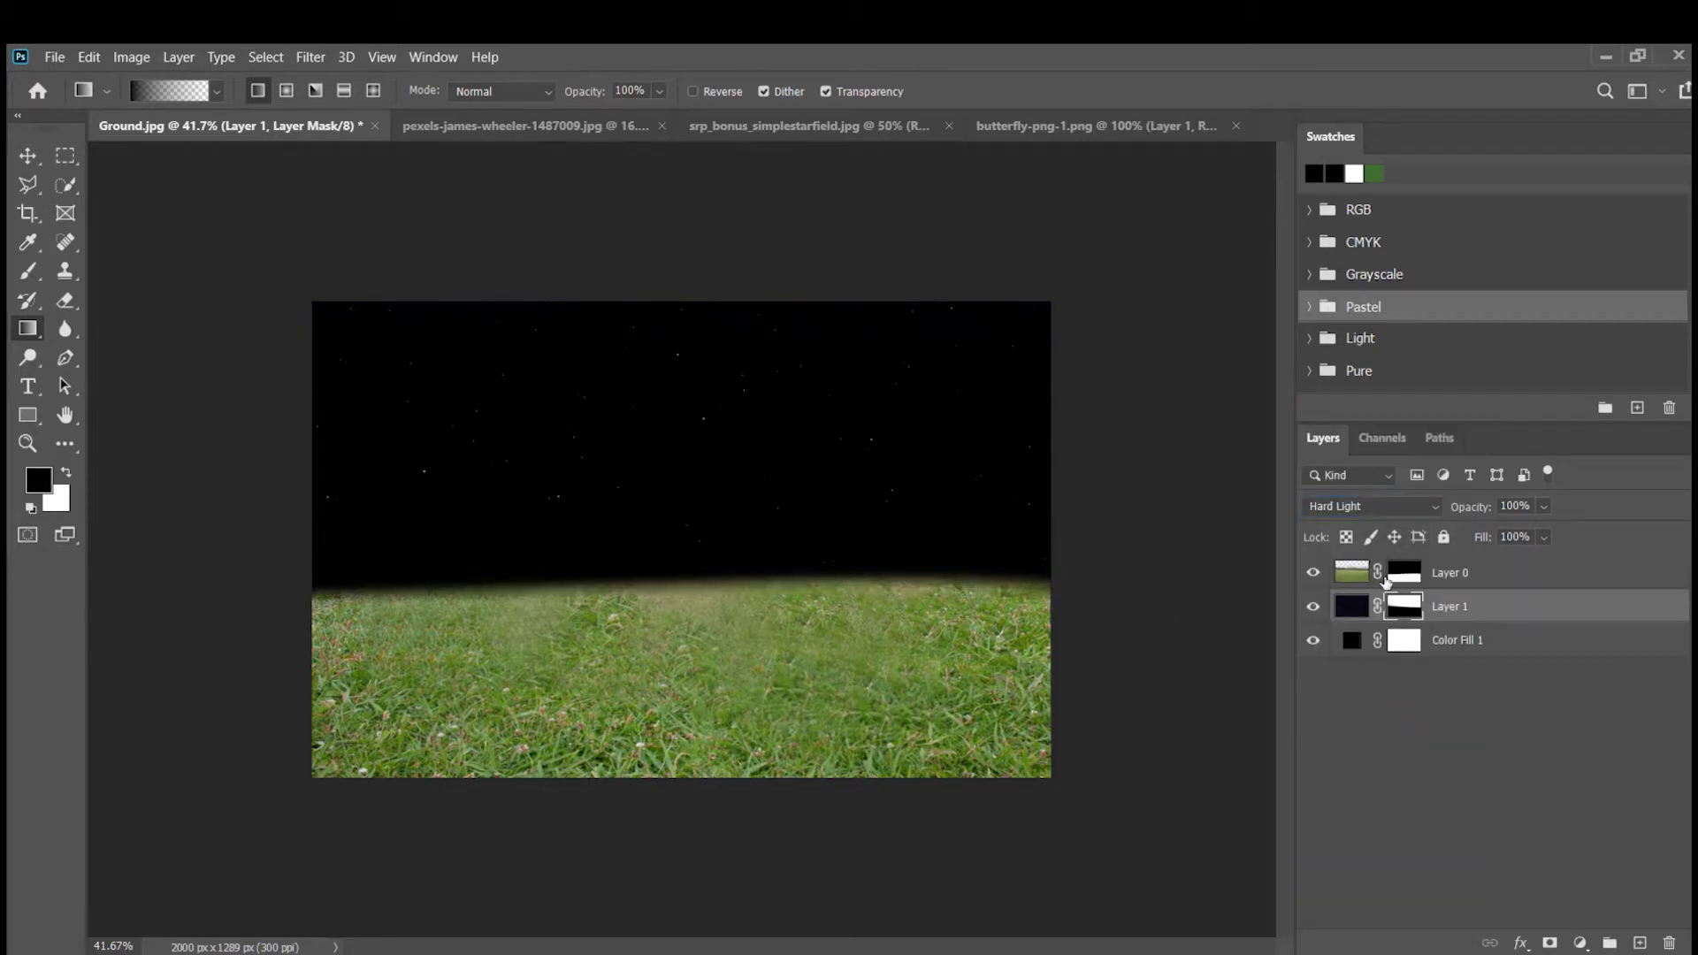
- Add a Color Balance adjustment above the grass layer with midtones at -66 cyan, -43 magenta and +14 blue
{"action": "left_click", "coordinate": [1352, 574]}
{"action": "left_click", "coordinate": [1580, 942]}
{"action": "left_click", "coordinate": [1543, 756]}
{"action": "left_click_drag", "start_coordinate": [1072, 261], "coordinate": [1080, 297]}
{"action": "left_click_drag", "start_coordinate": [1098, 335], "coordinate": [1117, 334]}
- Adjust the remaining Color Balance tones, setting the highlights to -20 cyan and +16 blue
{"action": "left_click", "coordinate": [1115, 212]}
{"action": "left_click", "coordinate": [1092, 231]}
{"action": "left_click_drag", "start_coordinate": [1032, 261], "coordinate": [1113, 334]}
{"action": "left_click", "coordinate": [1106, 213]}
{"action": "left_click", "coordinate": [1104, 247]}
{"action": "left_click", "coordinate": [1126, 213]}
{"action": "left_click", "coordinate": [1116, 261]}
{"action": "left_click_drag", "start_coordinate": [1099, 261], "coordinate": [1081, 261]}
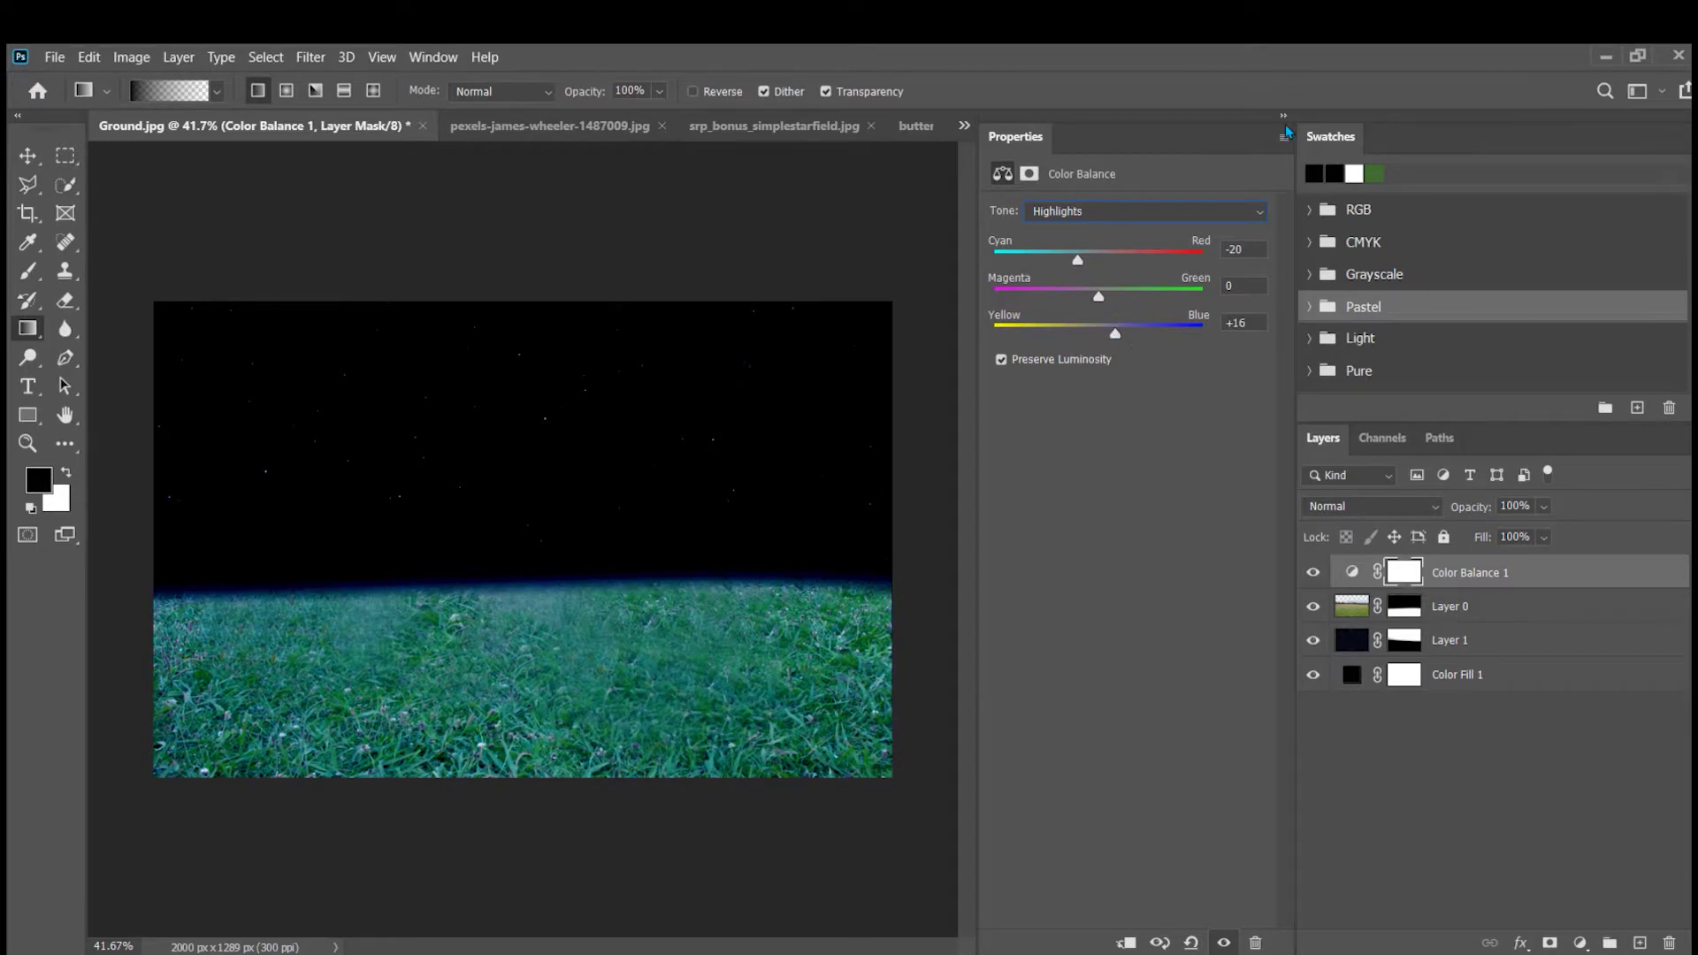
{"action": "left_click", "coordinate": [1283, 117]}
- Paint white on the grass layer's mask with the Brush to reveal a strip of grass along the horizon
{"action": "left_click", "coordinate": [1356, 606]}
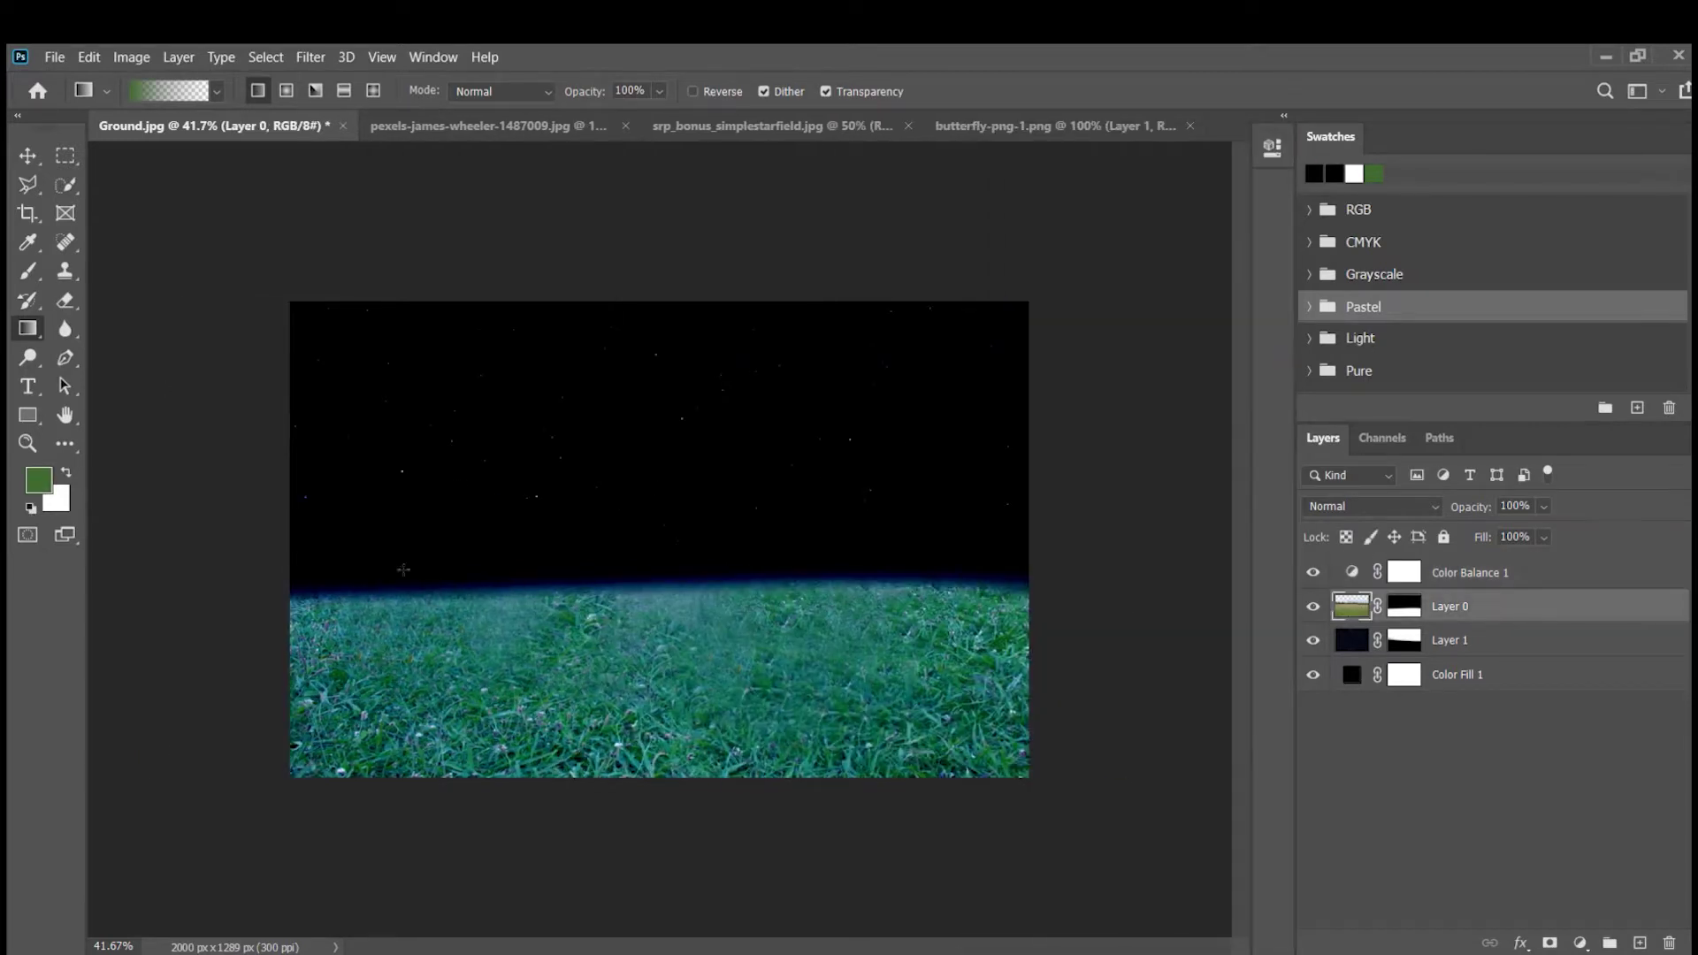
{"action": "left_click", "coordinate": [27, 273]}
{"action": "key", "text": "x"}
{"action": "left_click", "coordinate": [1403, 606]}
{"action": "key", "text": "d"}
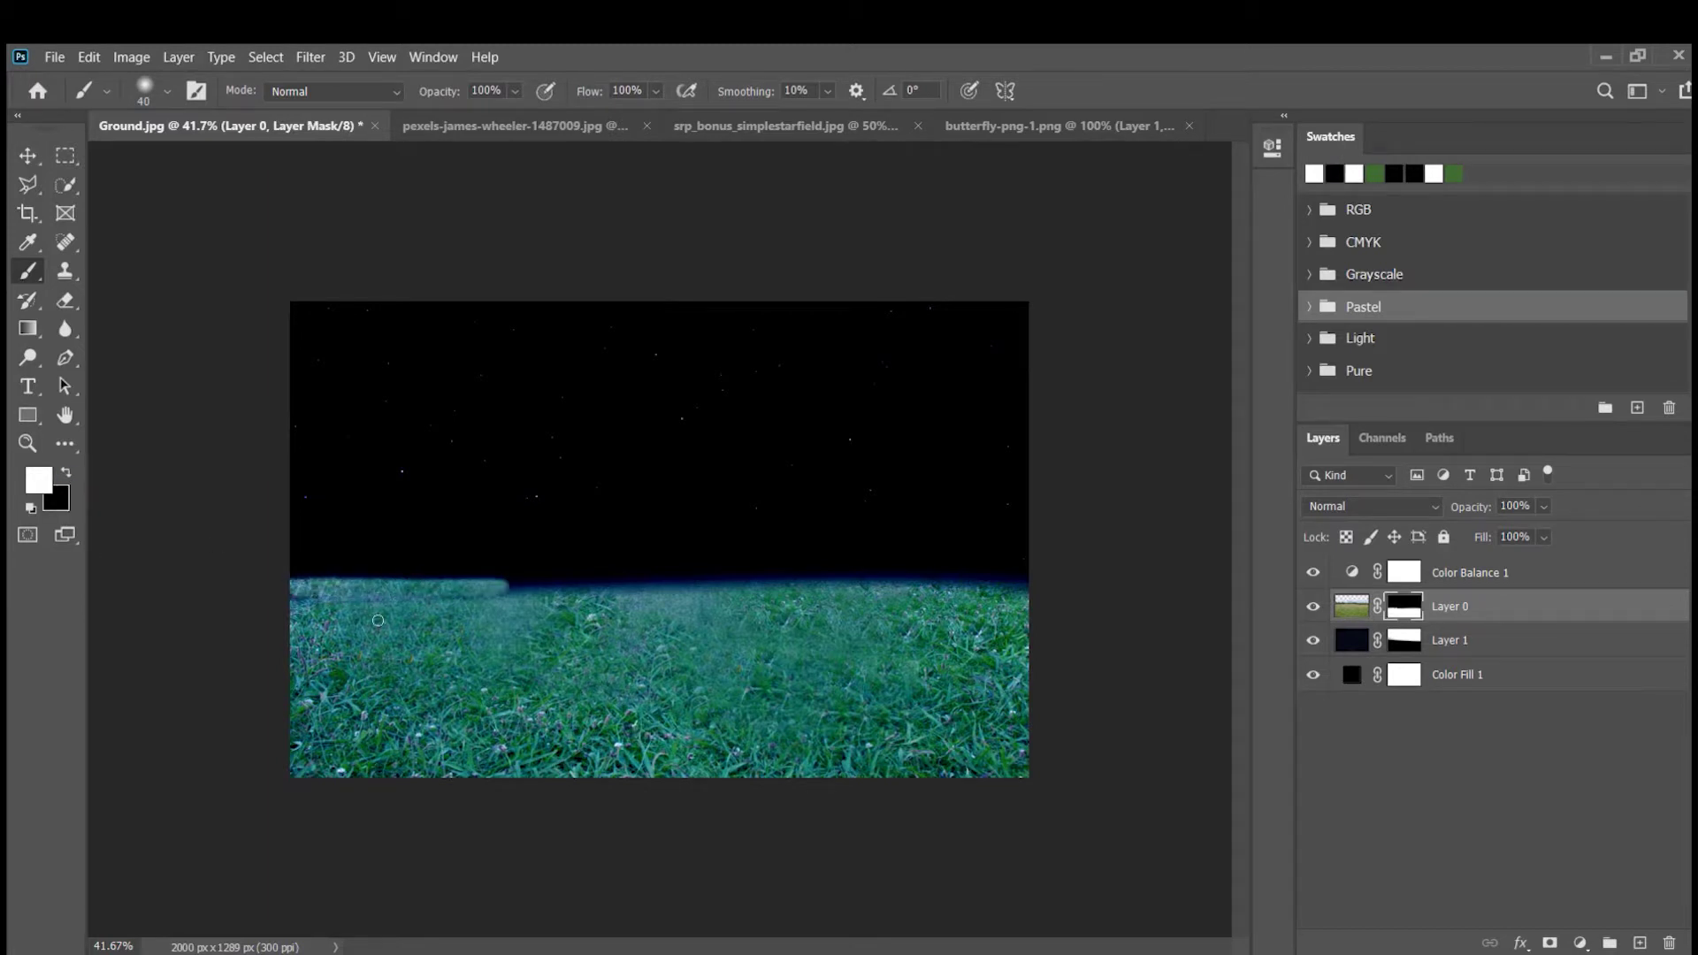
{"action": "left_click_drag", "start_coordinate": [323, 576], "coordinate": [975, 580]}
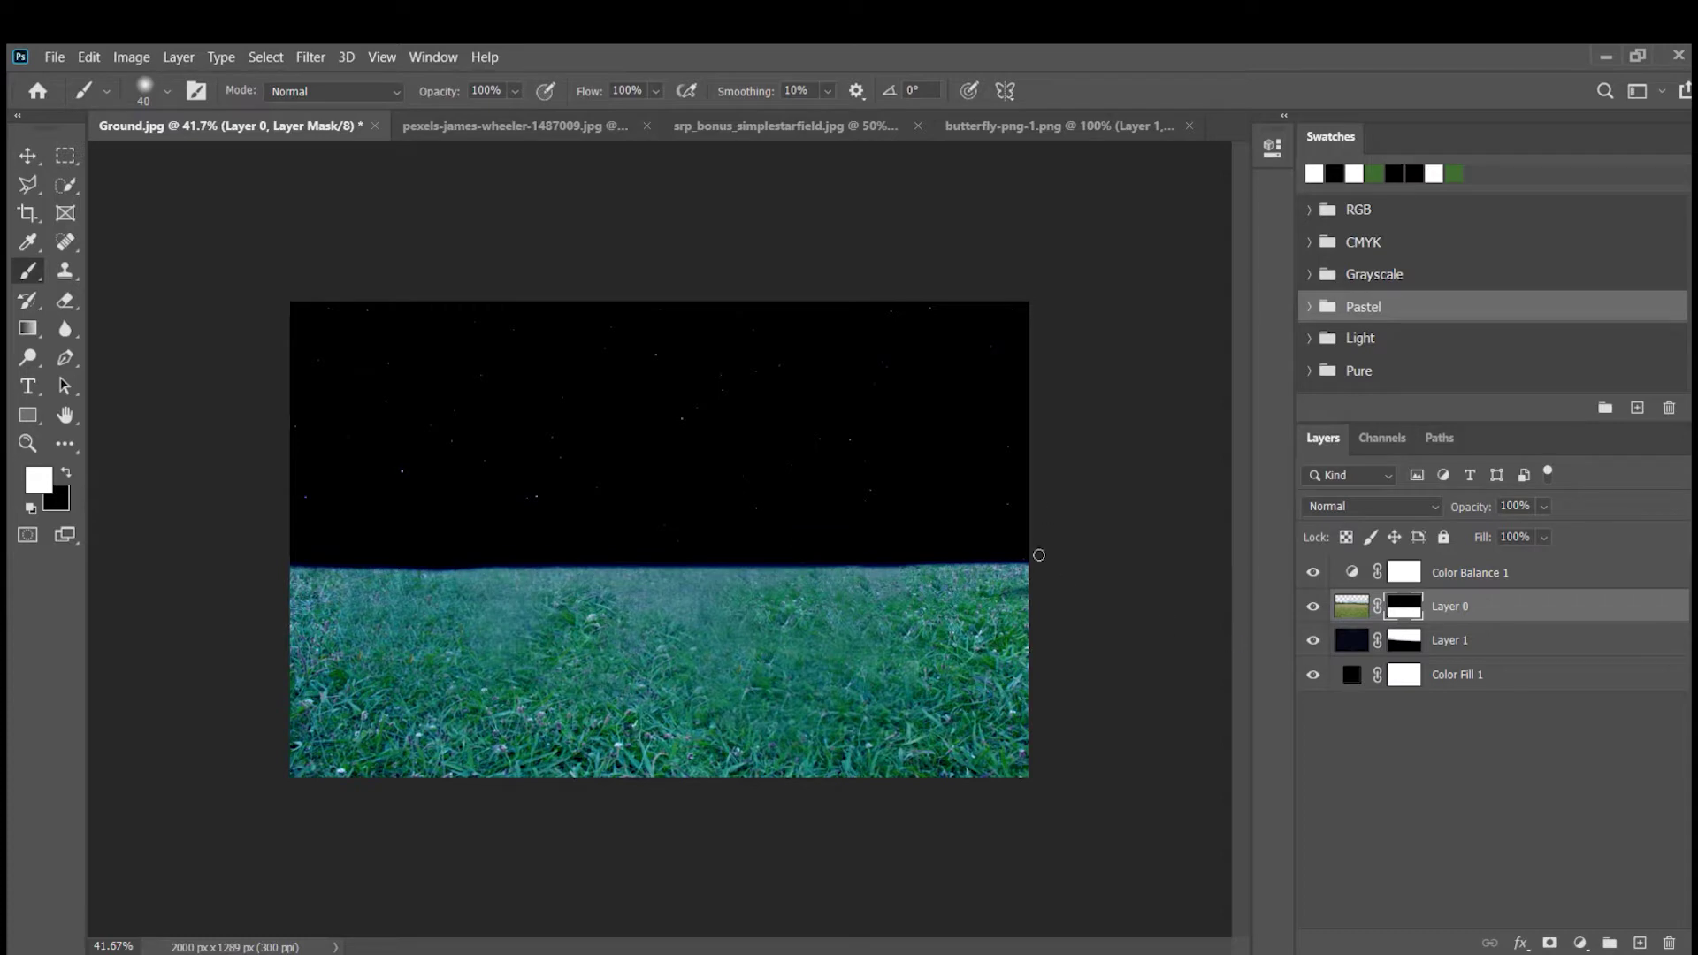
- Extend the grass higher across the image by painting its mask white, enlarging the brush to 90
{"action": "mouse_move", "coordinate": [816, 535]}
{"action": "left_mouse_down"}
{"action": "mouse_move", "coordinate": [763, 484]}
{"action": "mouse_move", "coordinate": [528, 523]}
{"action": "left_mouse_up"}
{"action": "key", "text": "ctrl+z"}
{"action": "mouse_move", "coordinate": [130, 523]}
{"action": "left_mouse_down"}
{"action": "mouse_move", "coordinate": [1056, 535]}
{"action": "mouse_move", "coordinate": [498, 562]}
{"action": "mouse_move", "coordinate": [866, 561]}
{"action": "mouse_move", "coordinate": [389, 550]}
{"action": "mouse_move", "coordinate": [952, 542]}
{"action": "mouse_move", "coordinate": [584, 541]}
{"action": "left_mouse_up"}
{"action": "key", "text": "bracketright"}
{"action": "key", "text": "bracketright"}
{"action": "key", "text": "bracketright"}
{"action": "key", "text": "bracketright"}
{"action": "key", "text": "bracketright"}
{"action": "key", "text": "bracketright"}
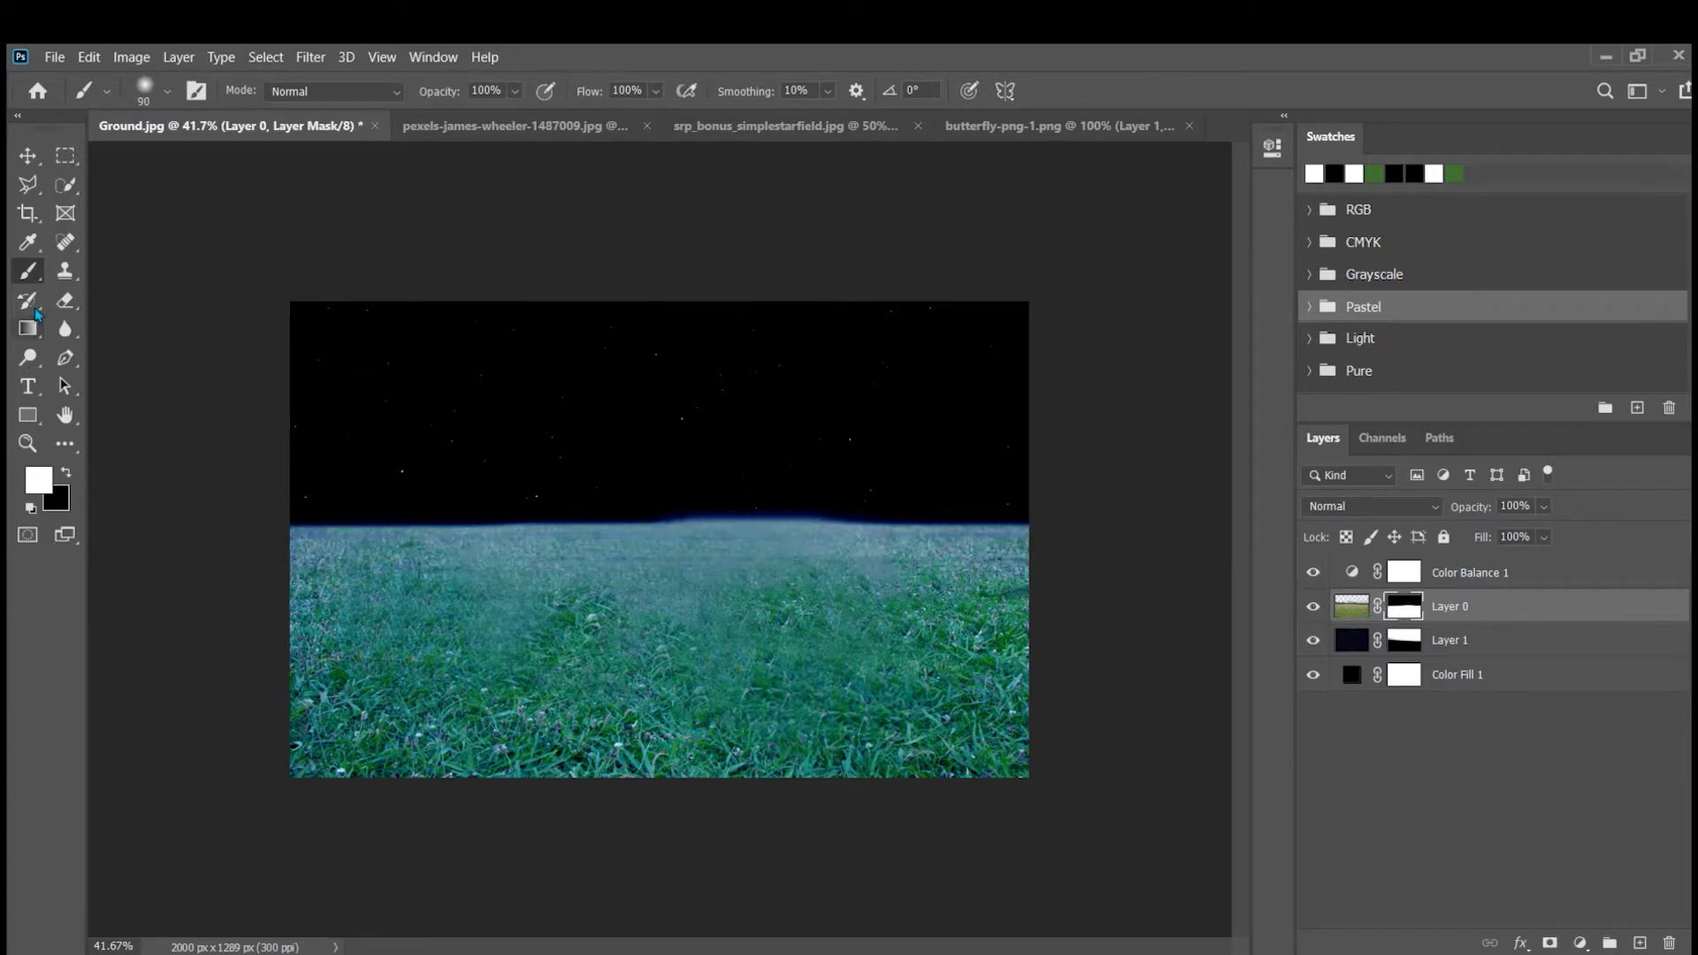
- Soften the grass layer's horizon edge with short black-to-transparent gradients on its mask
{"action": "left_click", "coordinate": [34, 329]}
{"action": "left_click_drag", "start_coordinate": [670, 505], "coordinate": [669, 544]}
{"action": "left_click_drag", "start_coordinate": [655, 511], "coordinate": [657, 565]}
- Clip the Color Balance adjustment to the grass layer and fade the horizon on the grass mask slightly further
{"action": "double_click", "coordinate": [1357, 575]}
{"action": "left_click", "coordinate": [1083, 515]}
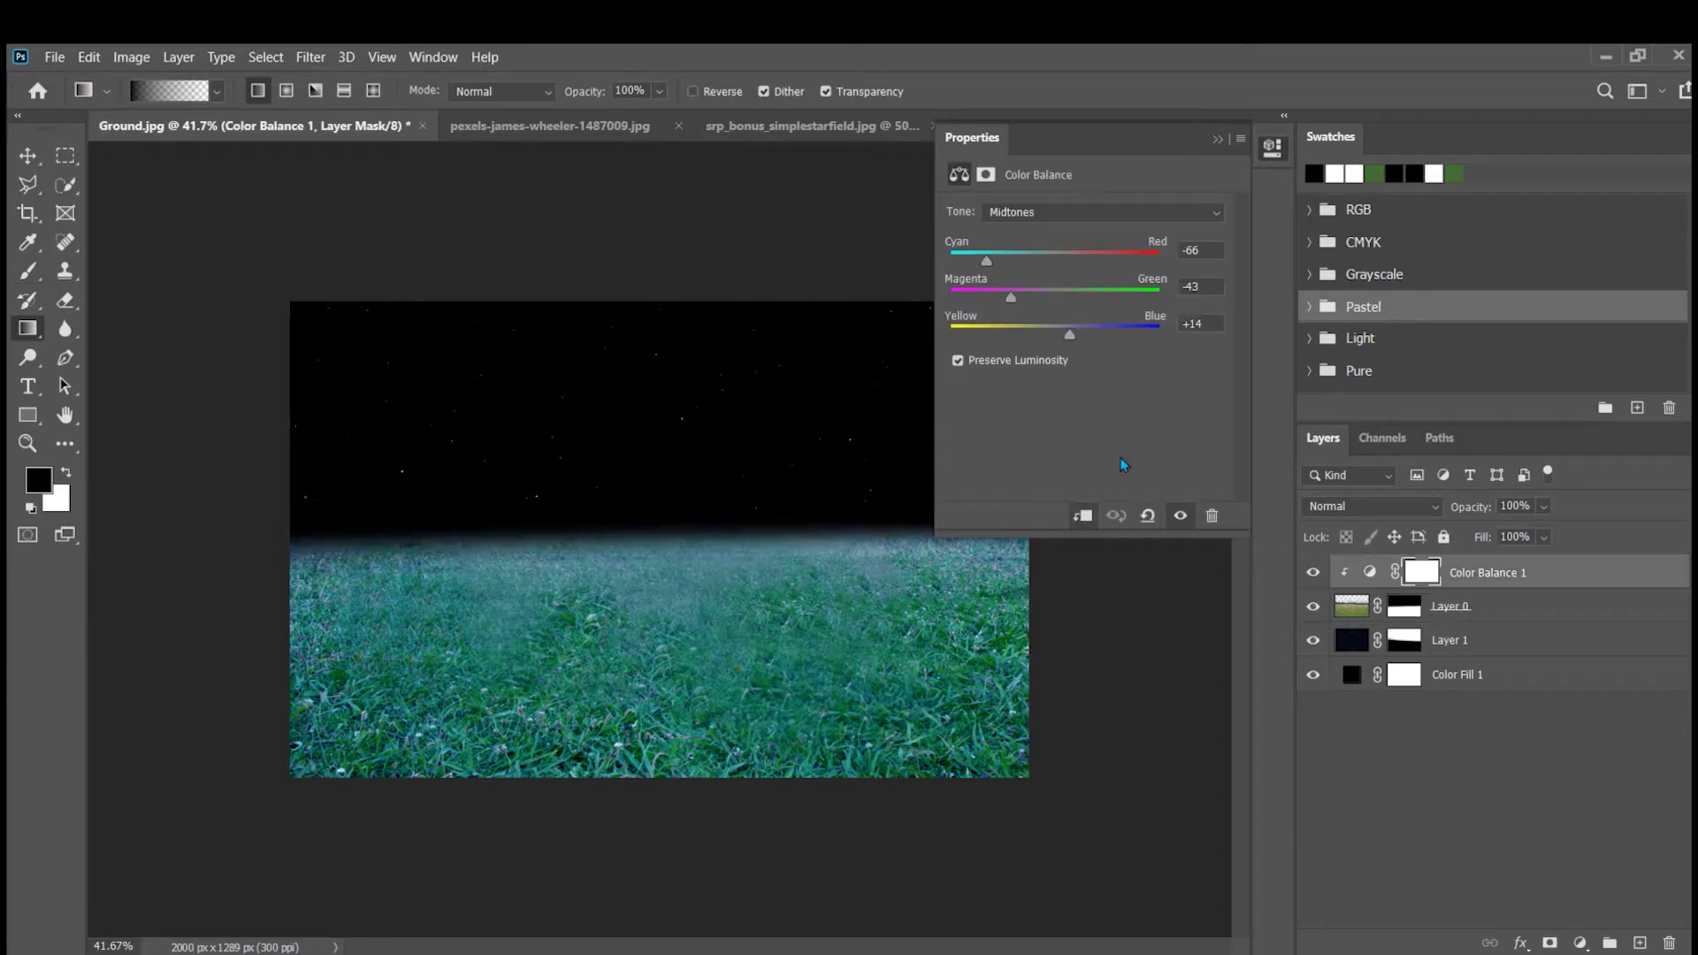
{"action": "left_click", "coordinate": [1218, 140]}
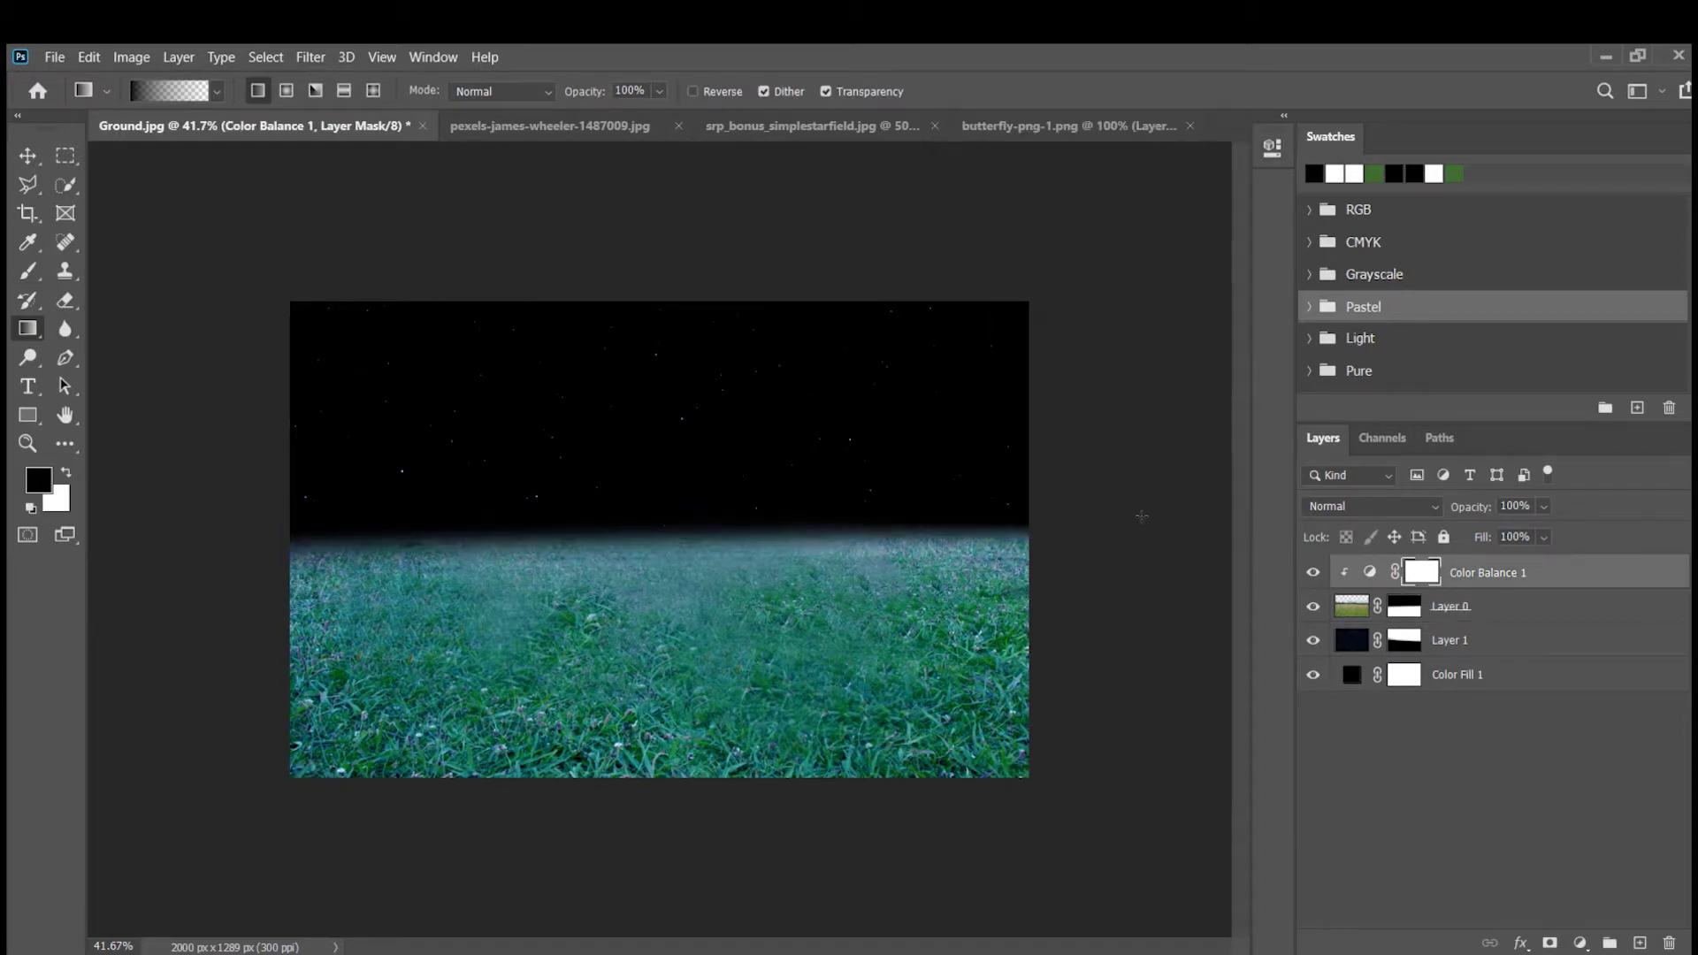
{"action": "left_click", "coordinate": [1405, 608]}
{"action": "left_click_drag", "start_coordinate": [926, 523], "coordinate": [926, 552]}
- Add a Selective Color adjustment clipped to the grass, with Greens at +100 cyan and +100 magenta, and raise cyan in a second colour range
{"action": "left_click", "coordinate": [1445, 572]}
{"action": "left_click", "coordinate": [1369, 575]}
{"action": "left_click", "coordinate": [1581, 943]}
{"action": "left_click", "coordinate": [1589, 935]}
{"action": "left_click", "coordinate": [1083, 516]}
{"action": "left_click", "coordinate": [1170, 237]}
{"action": "left_click", "coordinate": [1086, 288]}
{"action": "left_click_drag", "start_coordinate": [1085, 285], "coordinate": [1084, 286]}
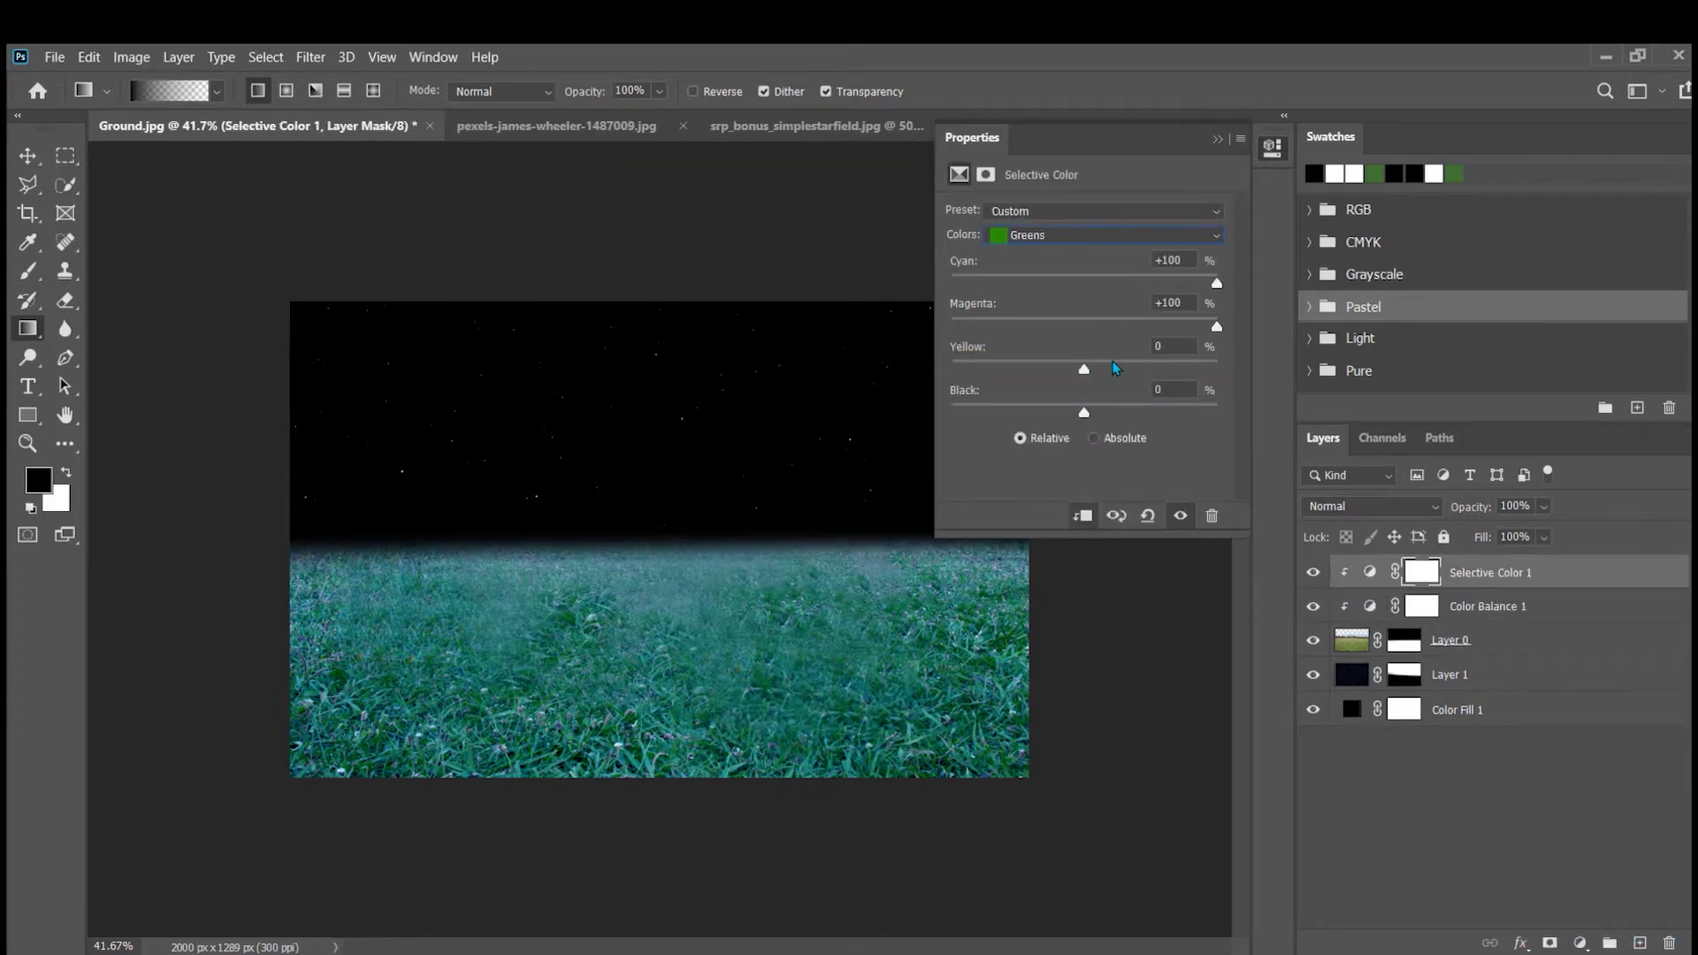
{"action": "left_click", "coordinate": [1101, 237]}
{"action": "left_click", "coordinate": [1085, 382]}
{"action": "left_click_drag", "start_coordinate": [1084, 283], "coordinate": [1176, 285]}
{"action": "left_click", "coordinate": [1217, 139]}
- Add a Levels adjustment clipped to the grass layer and lower its output white level to about 44
{"action": "left_click", "coordinate": [1581, 944]}
{"action": "left_click", "coordinate": [1561, 648]}
{"action": "left_click_drag", "start_coordinate": [1220, 437], "coordinate": [1033, 438]}
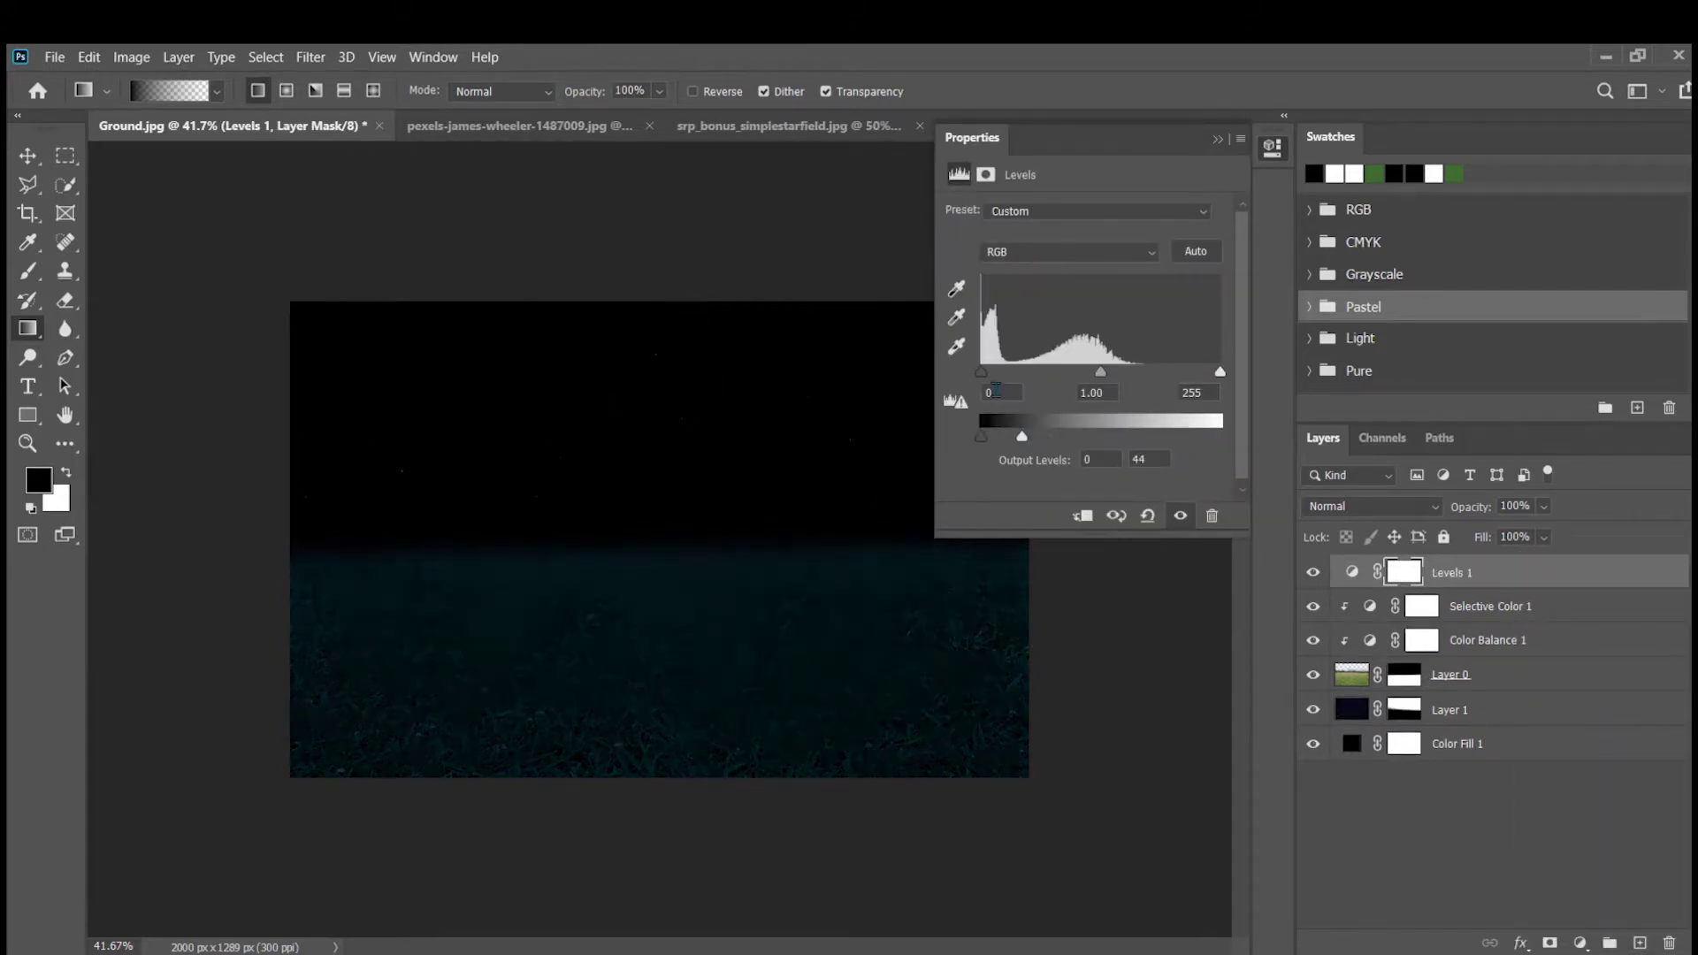
{"action": "left_click", "coordinate": [1218, 139]}
- Change the background solid colour fill to #00191c and compare the image with the starfield off and on
{"action": "double_click", "coordinate": [1352, 743]}
{"action": "type", "text": "00191"}
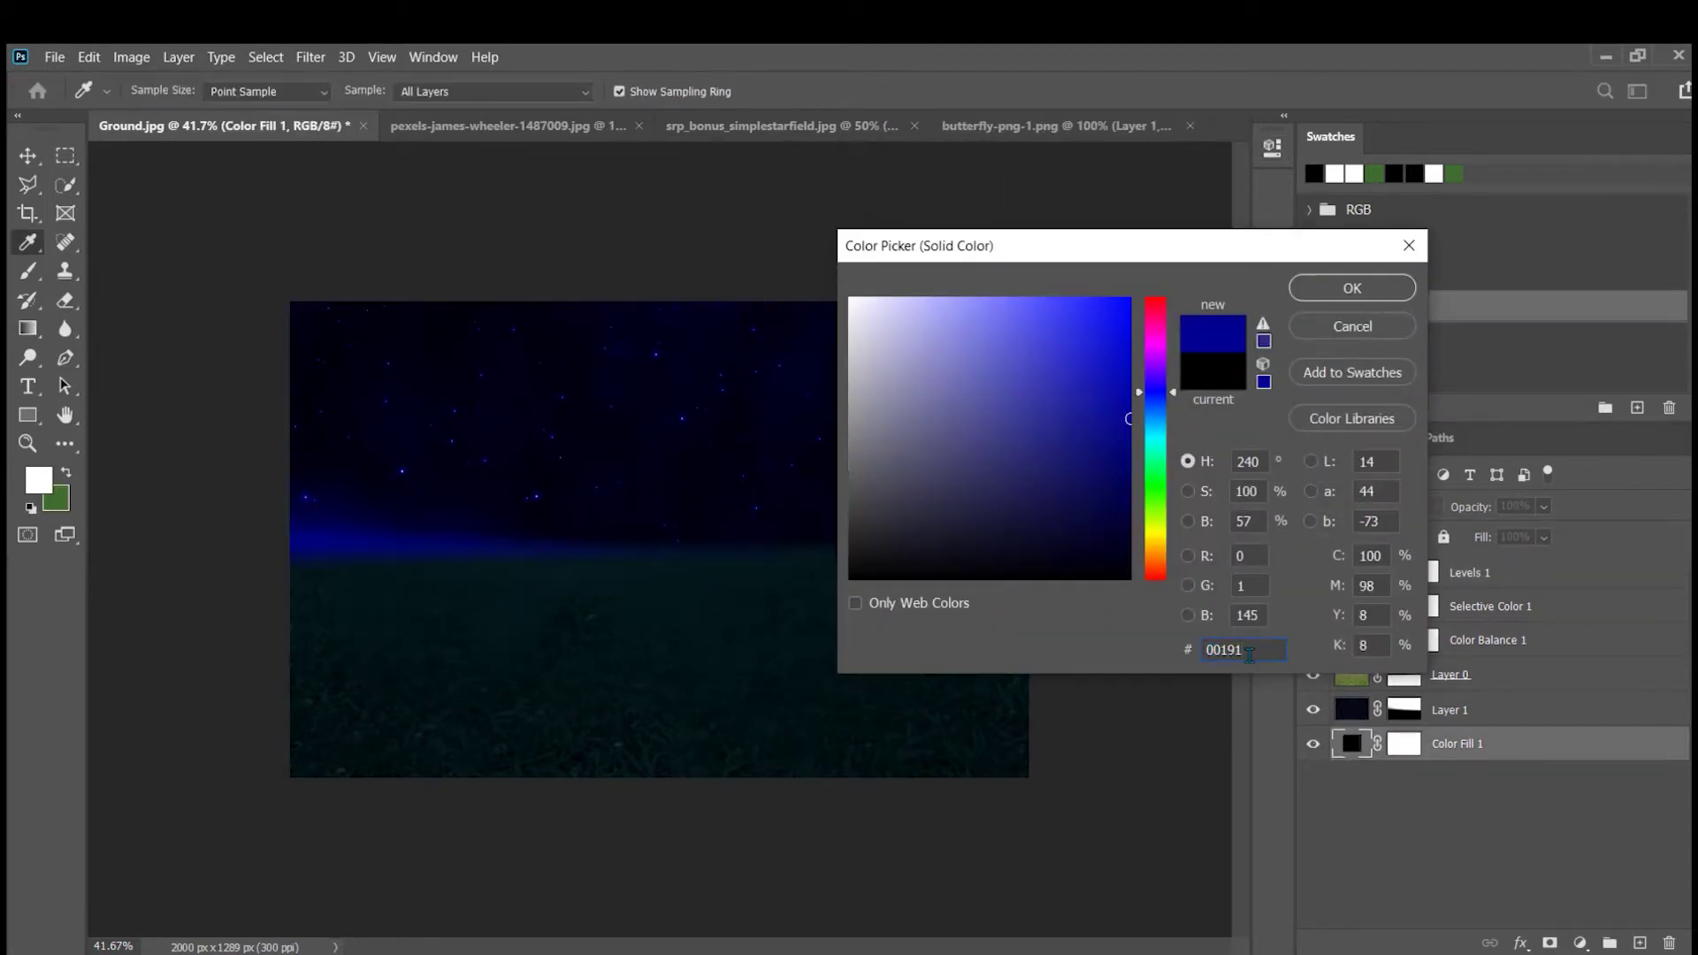
{"action": "type", "text": "c"}
{"action": "left_click", "coordinate": [1358, 287]}
{"action": "left_click", "coordinate": [1313, 710]}
{"action": "left_click", "coordinate": [1313, 710]}
- Create a new top layer, paint a dark #000f10 band along the horizon and lower the layer's opacity to 67%
{"action": "left_click", "coordinate": [1450, 832]}
{"action": "left_click", "coordinate": [1639, 943]}
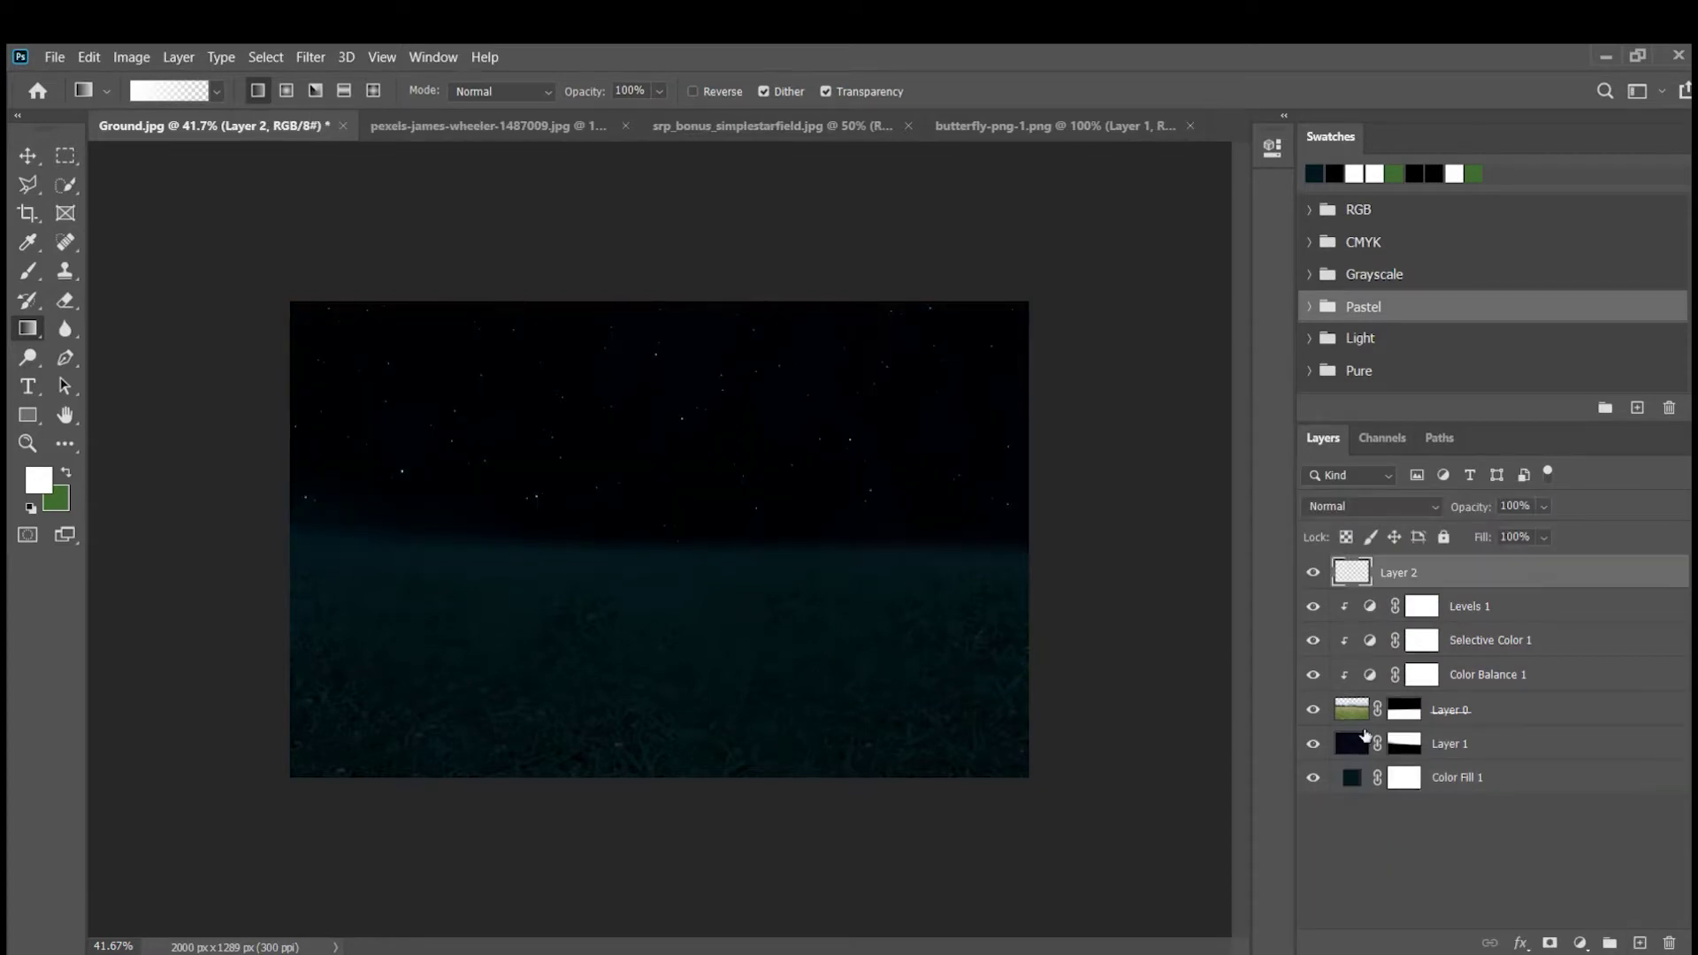
{"action": "left_click", "coordinate": [39, 480]}
{"action": "type", "text": "000f10"}
{"action": "left_click", "coordinate": [1348, 290]}
{"action": "key", "text": "b"}
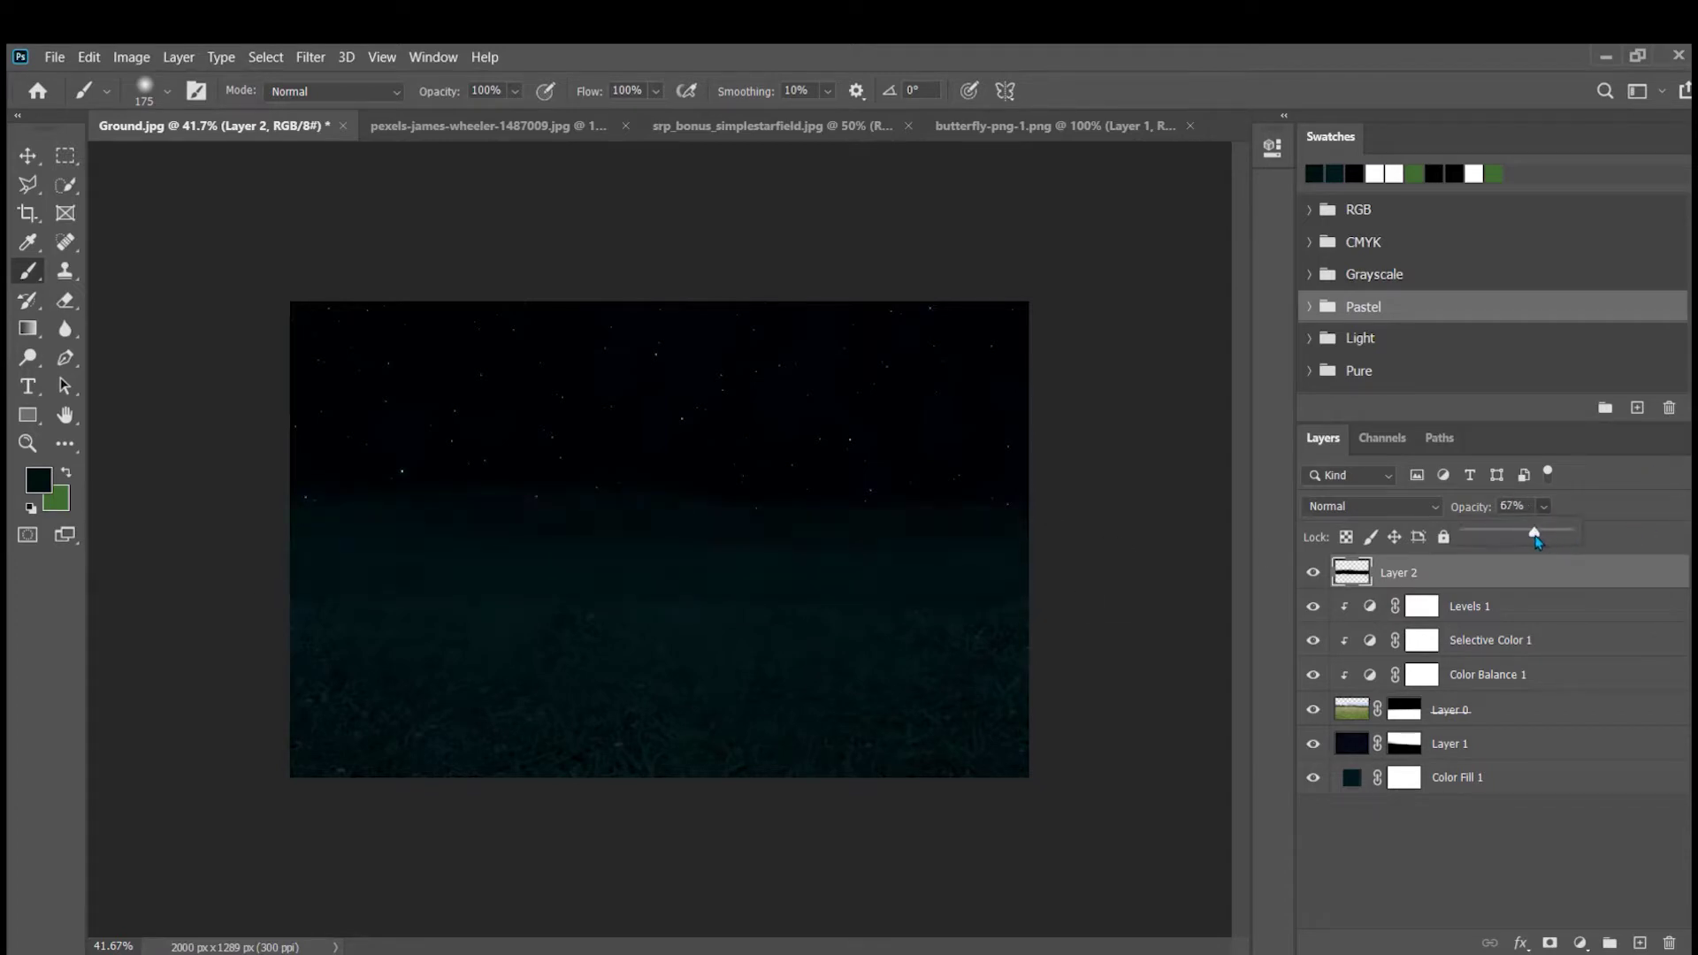
{"action": "left_click", "coordinate": [1472, 840]}
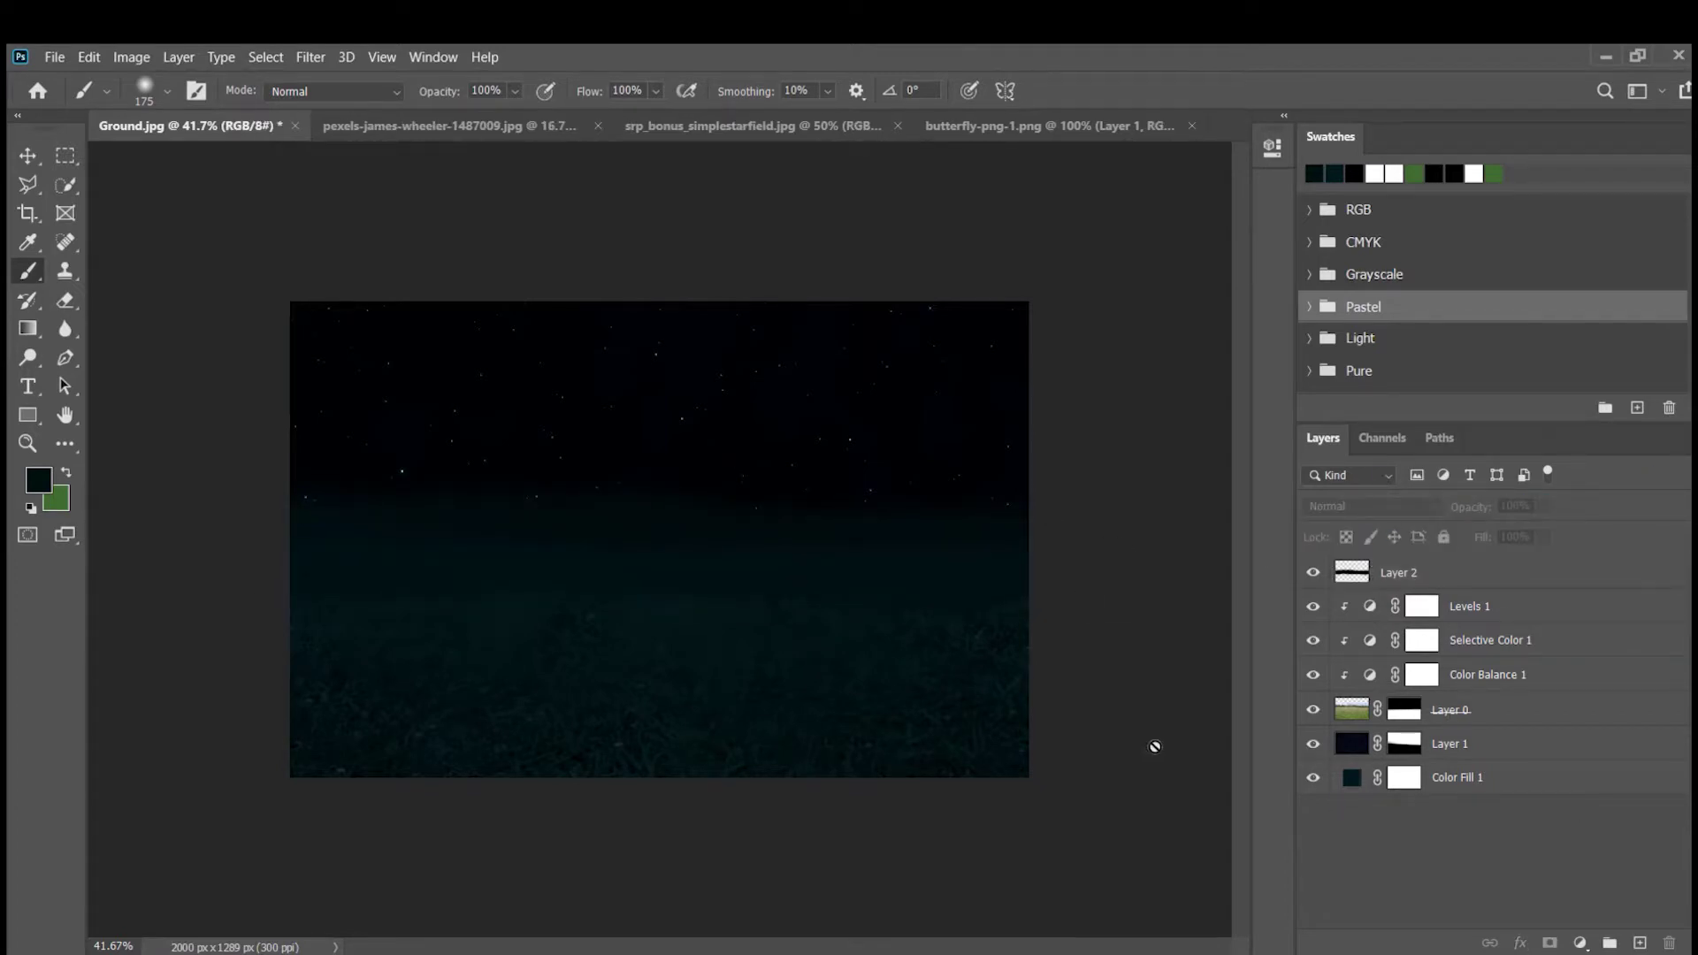
- Replace the painted layer with a new one at 71% opacity in Multiply mode, and paint the dark band along the horizon
{"action": "left_click_drag", "start_coordinate": [1362, 579], "coordinate": [1668, 944]}
{"action": "left_click", "coordinate": [1639, 943]}
{"action": "left_click", "coordinate": [39, 480]}
{"action": "left_click", "coordinate": [1349, 290]}
{"action": "left_click", "coordinate": [1543, 506]}
{"action": "left_click_drag", "start_coordinate": [1573, 533], "coordinate": [1515, 533]}
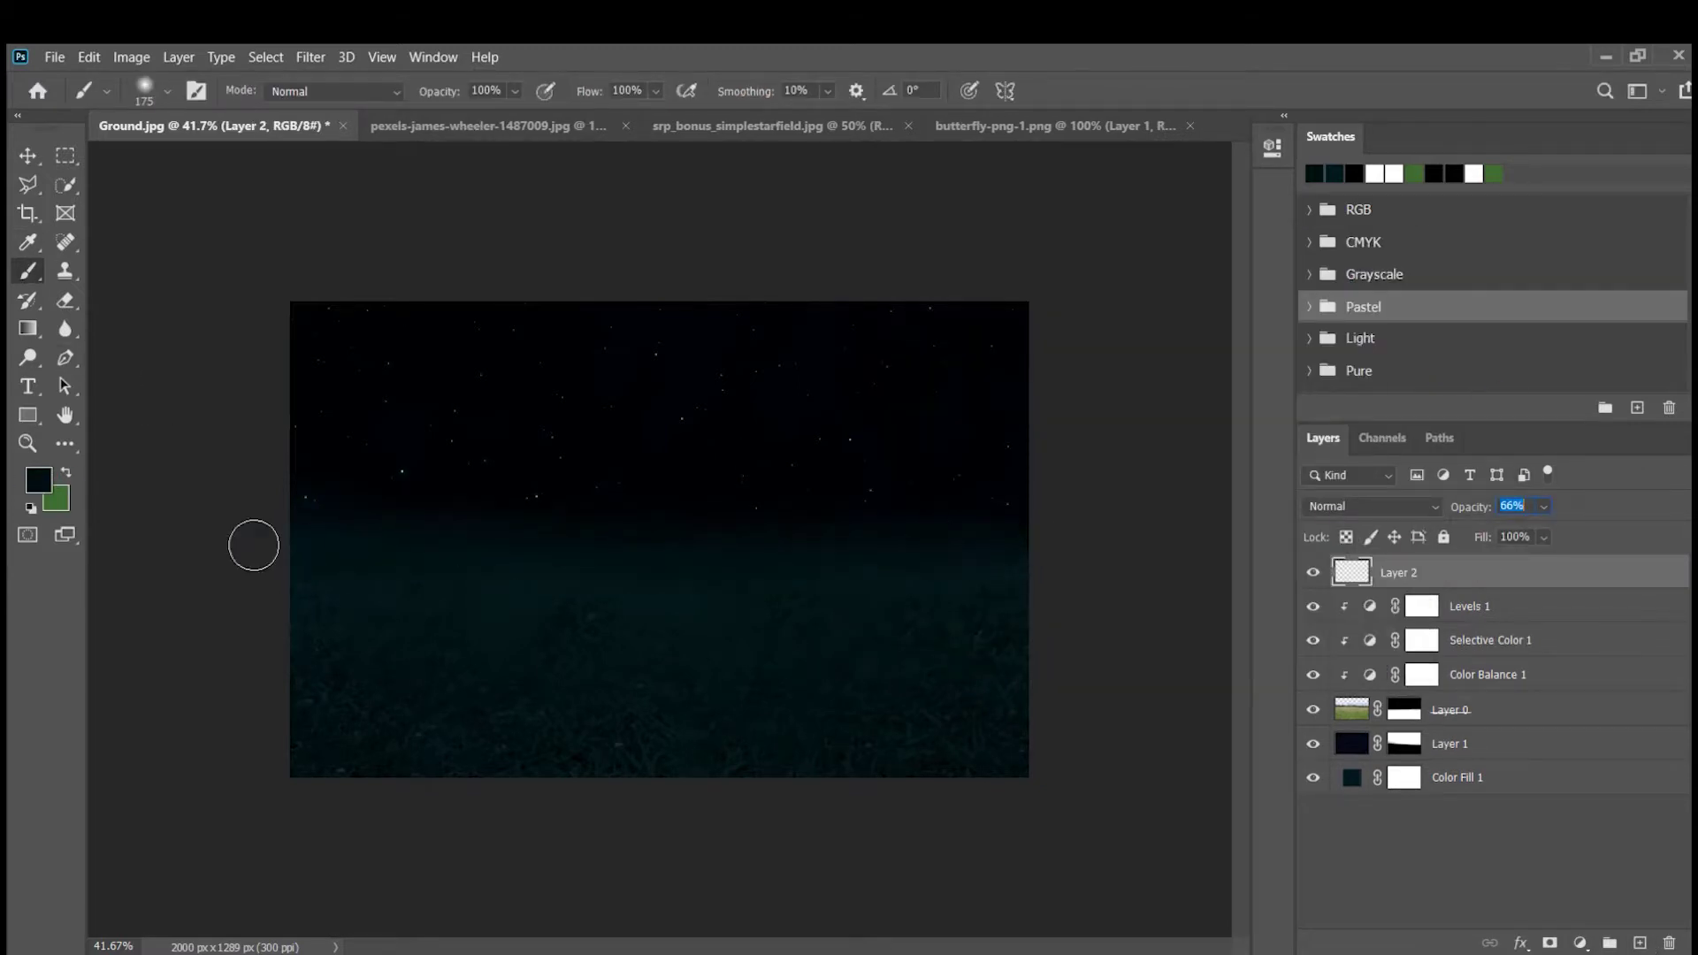
{"action": "left_click", "coordinate": [1371, 506]}
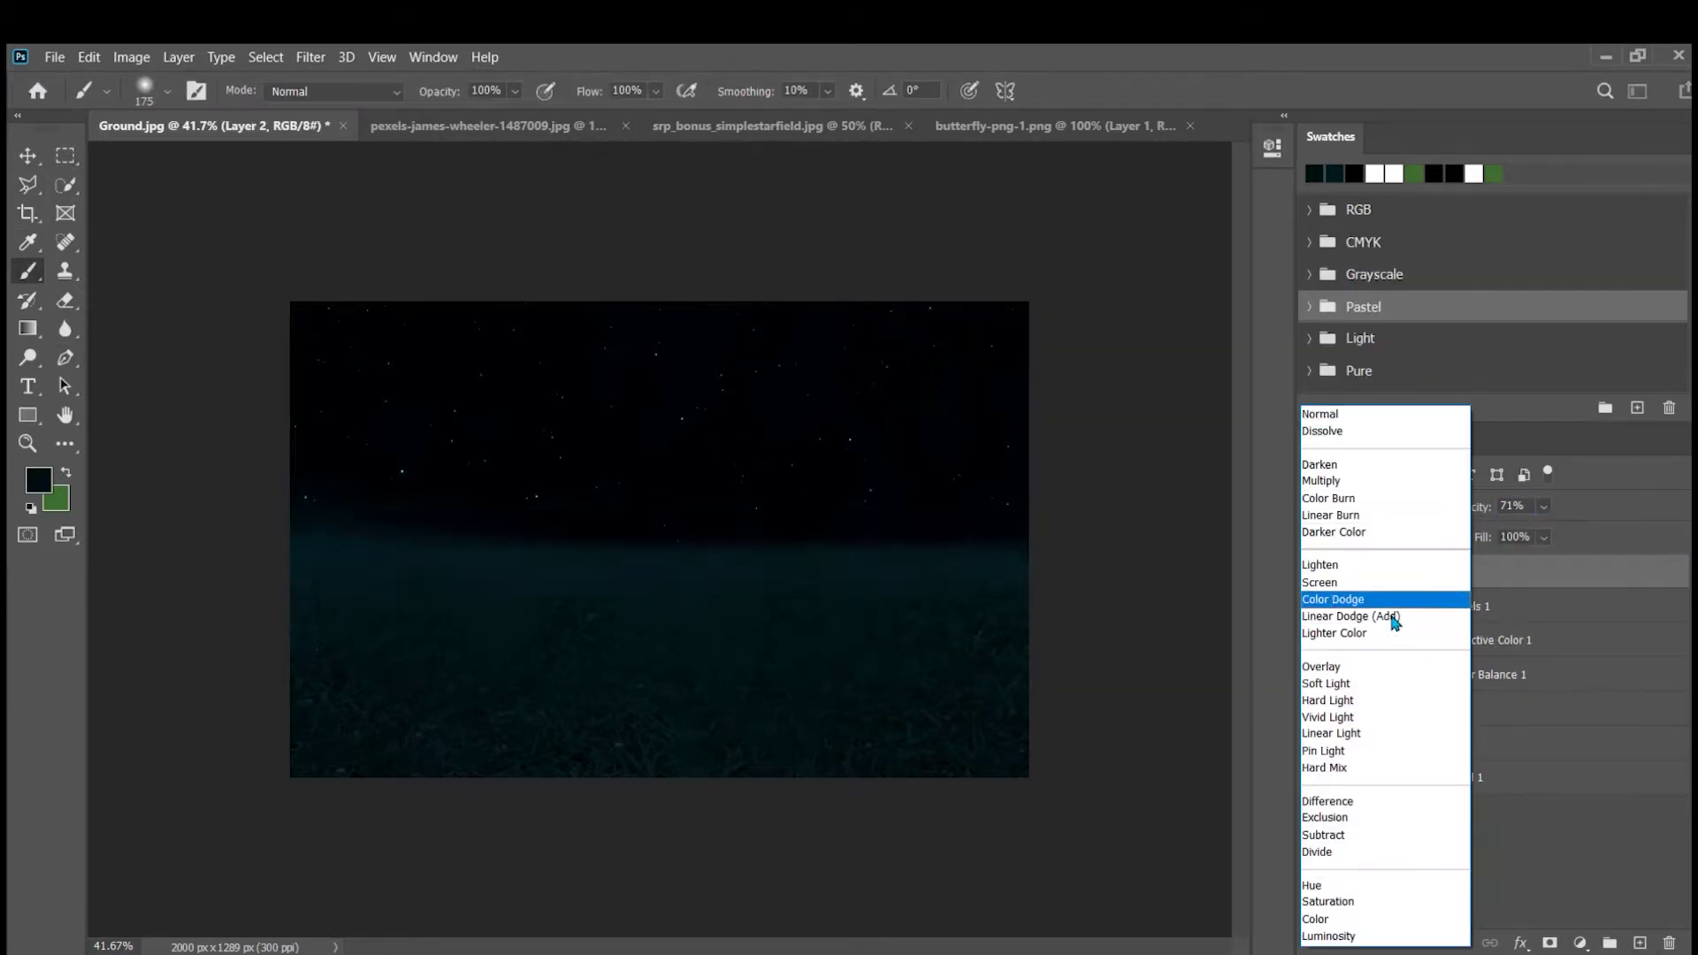
{"action": "left_click", "coordinate": [1376, 480]}
- Apply a Gaussian Blur of about 48 pixels to the painted band and set its layer opacity to 74%
{"action": "left_click", "coordinate": [309, 56]}
{"action": "mouse_move", "coordinate": [345, 293]}
{"action": "left_click", "coordinate": [630, 375]}
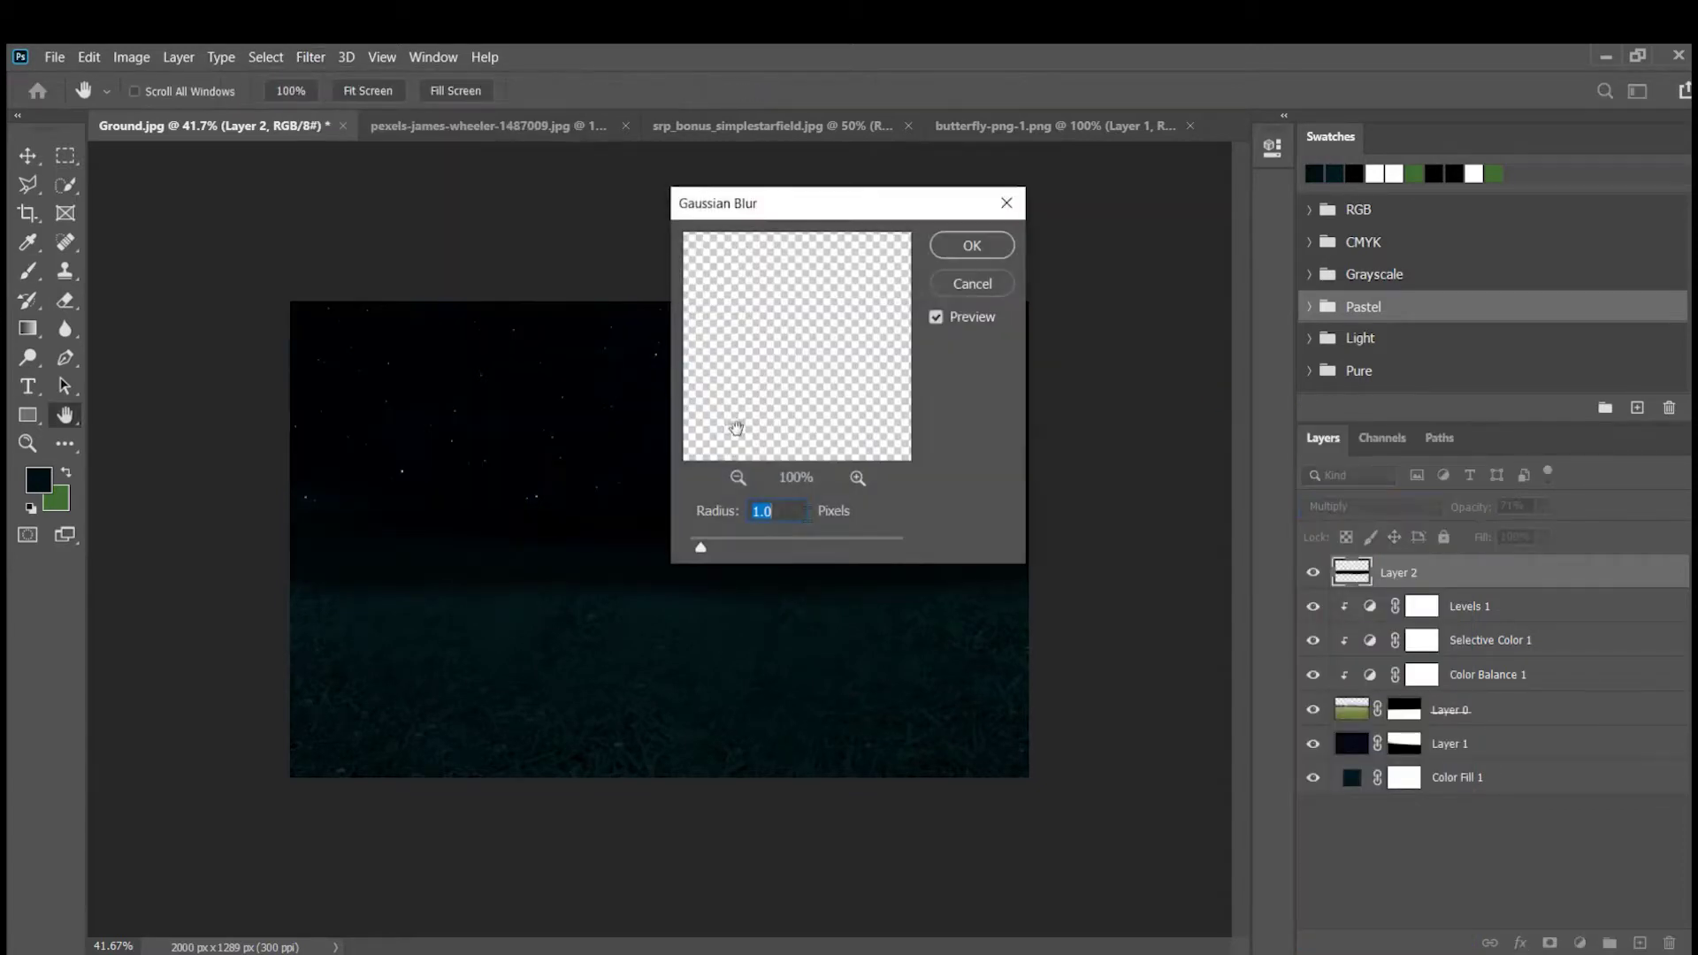
{"action": "left_click_drag", "start_coordinate": [778, 205], "coordinate": [1107, 291]}
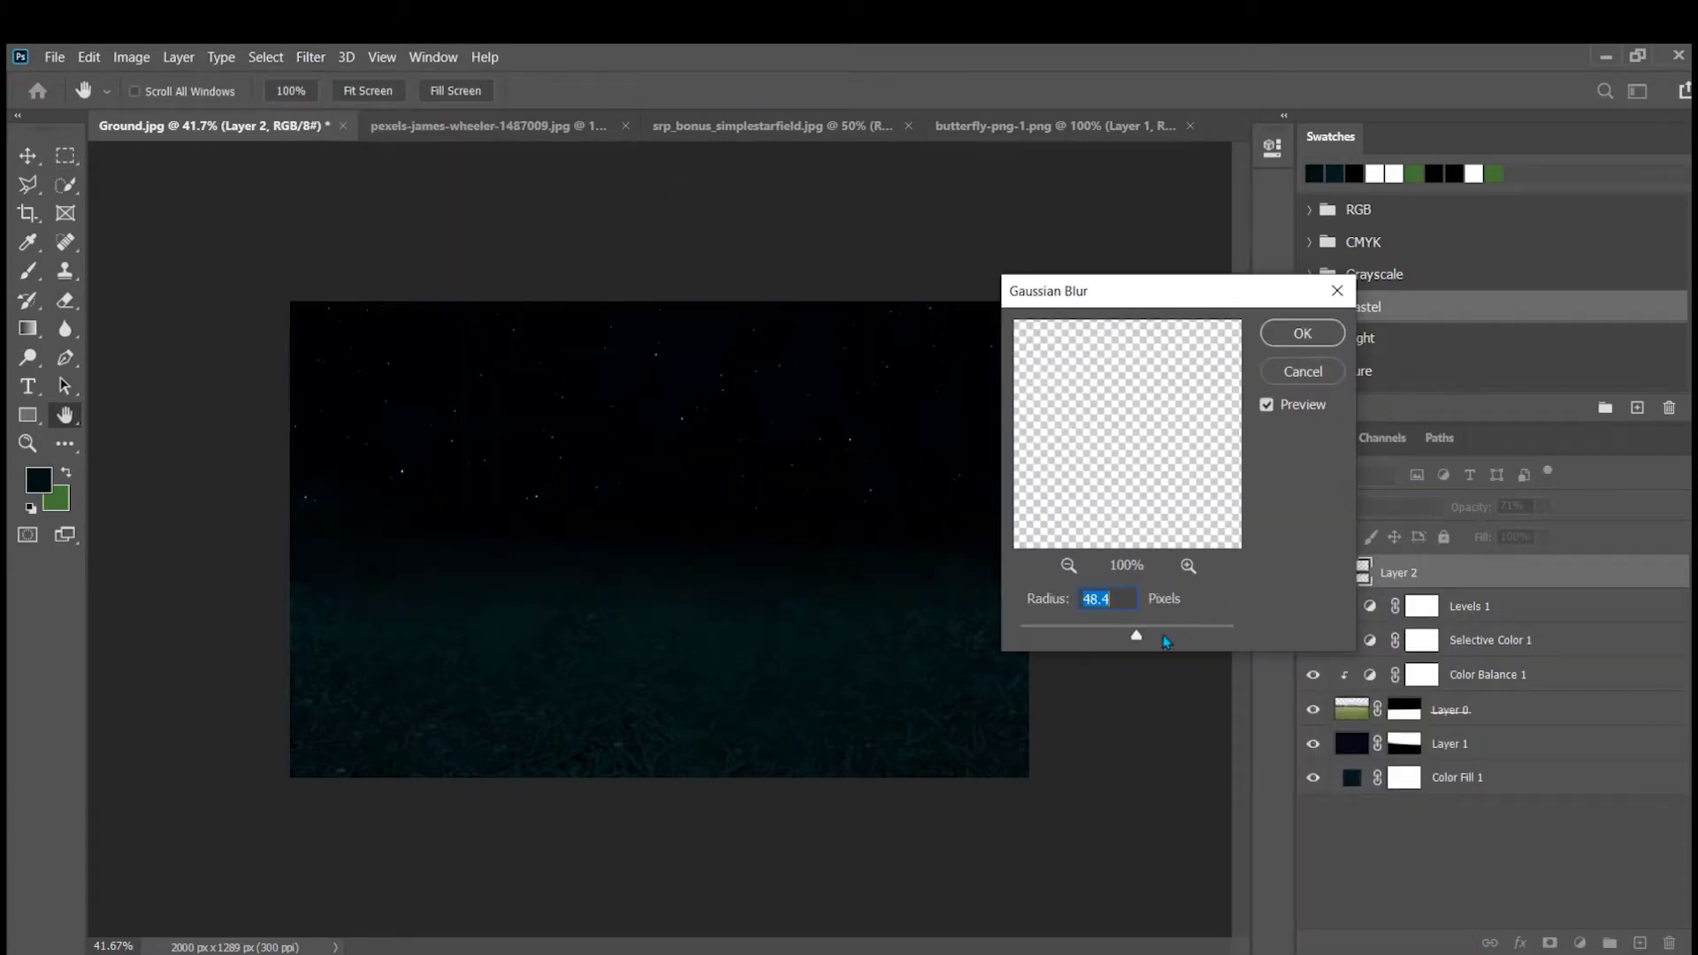
{"action": "left_click", "coordinate": [1303, 335]}
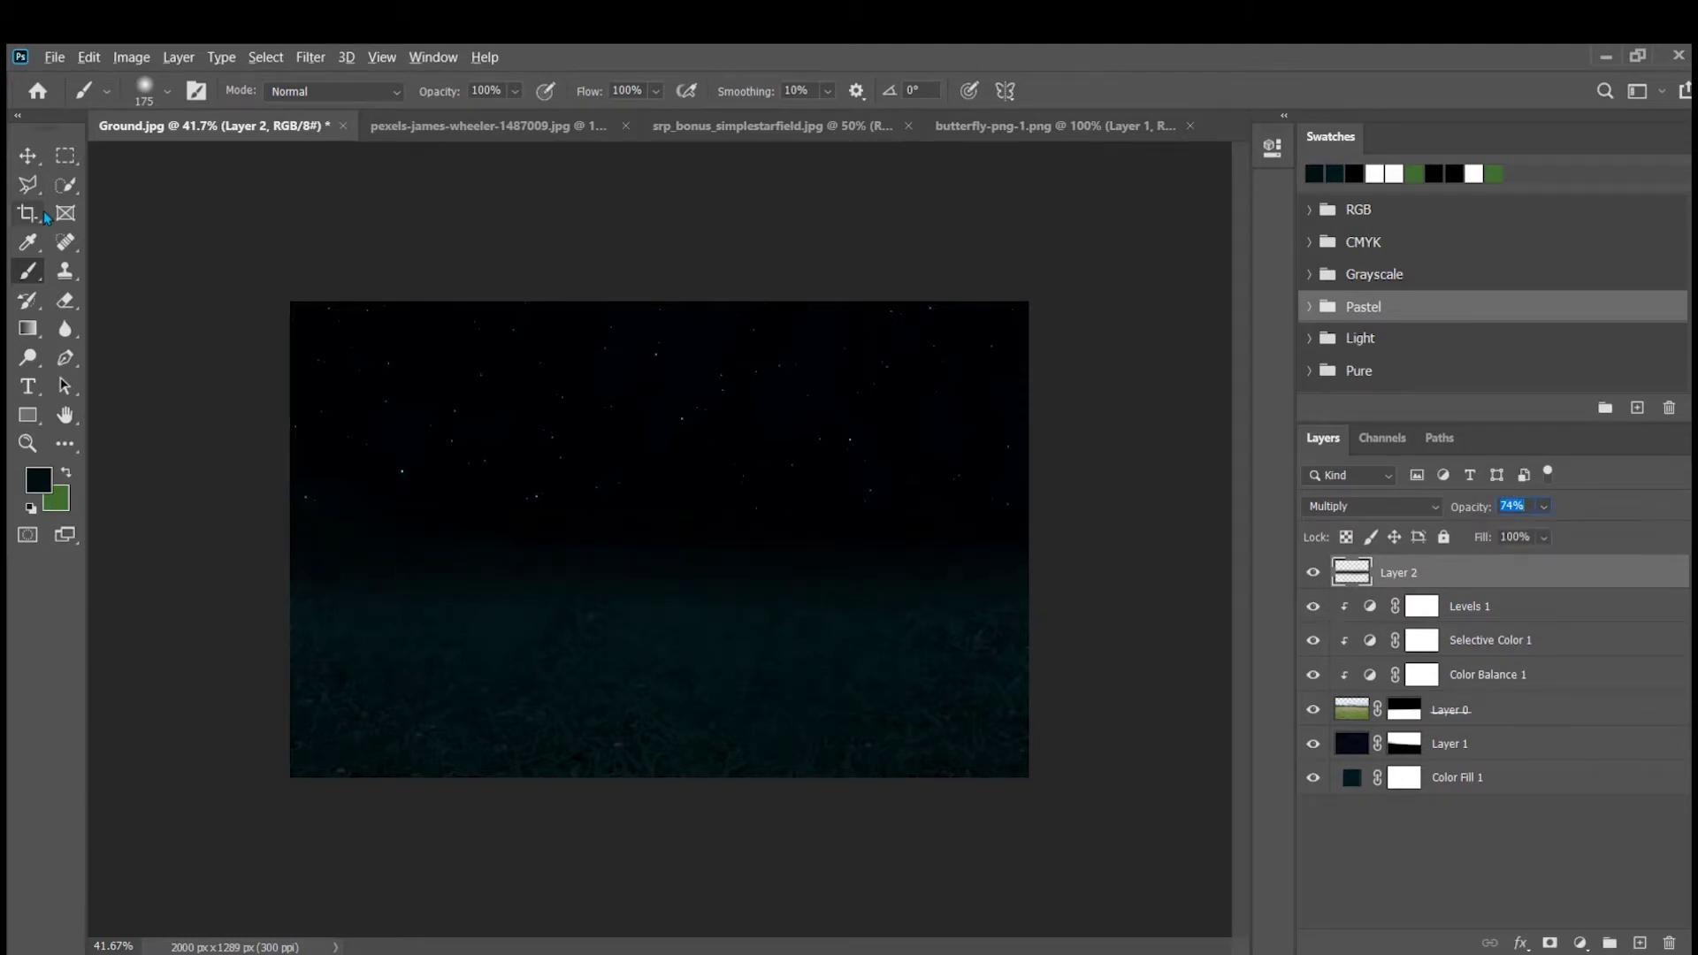
- Bring the masked cut-out of the seated woman from p_1708b97mh0.jpeg into Ground.jpg as a new layer
{"action": "left_click_drag", "start_coordinate": [45, 129], "coordinate": [45, 134]}
{"action": "left_click", "coordinate": [28, 158]}
{"action": "scroll", "coordinate": [577, 693], "scroll_direction": "up", "scroll_amount": 3}
{"action": "left_click", "coordinate": [18, 121]}
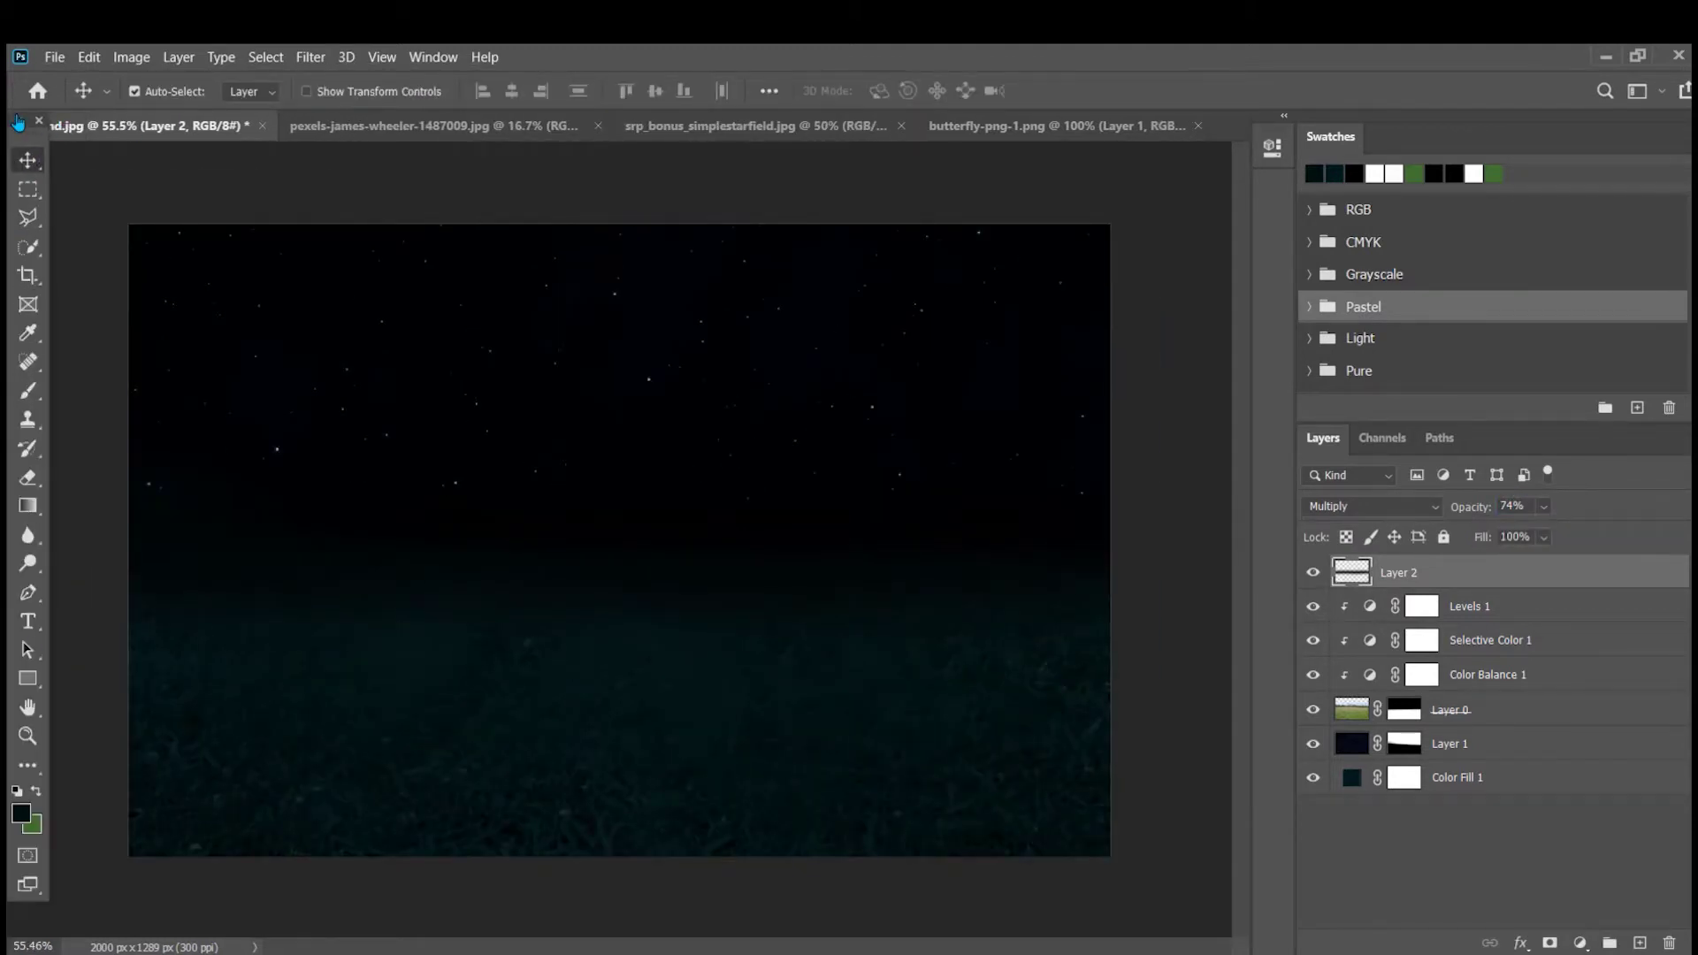
{"action": "left_click", "coordinate": [21, 123]}
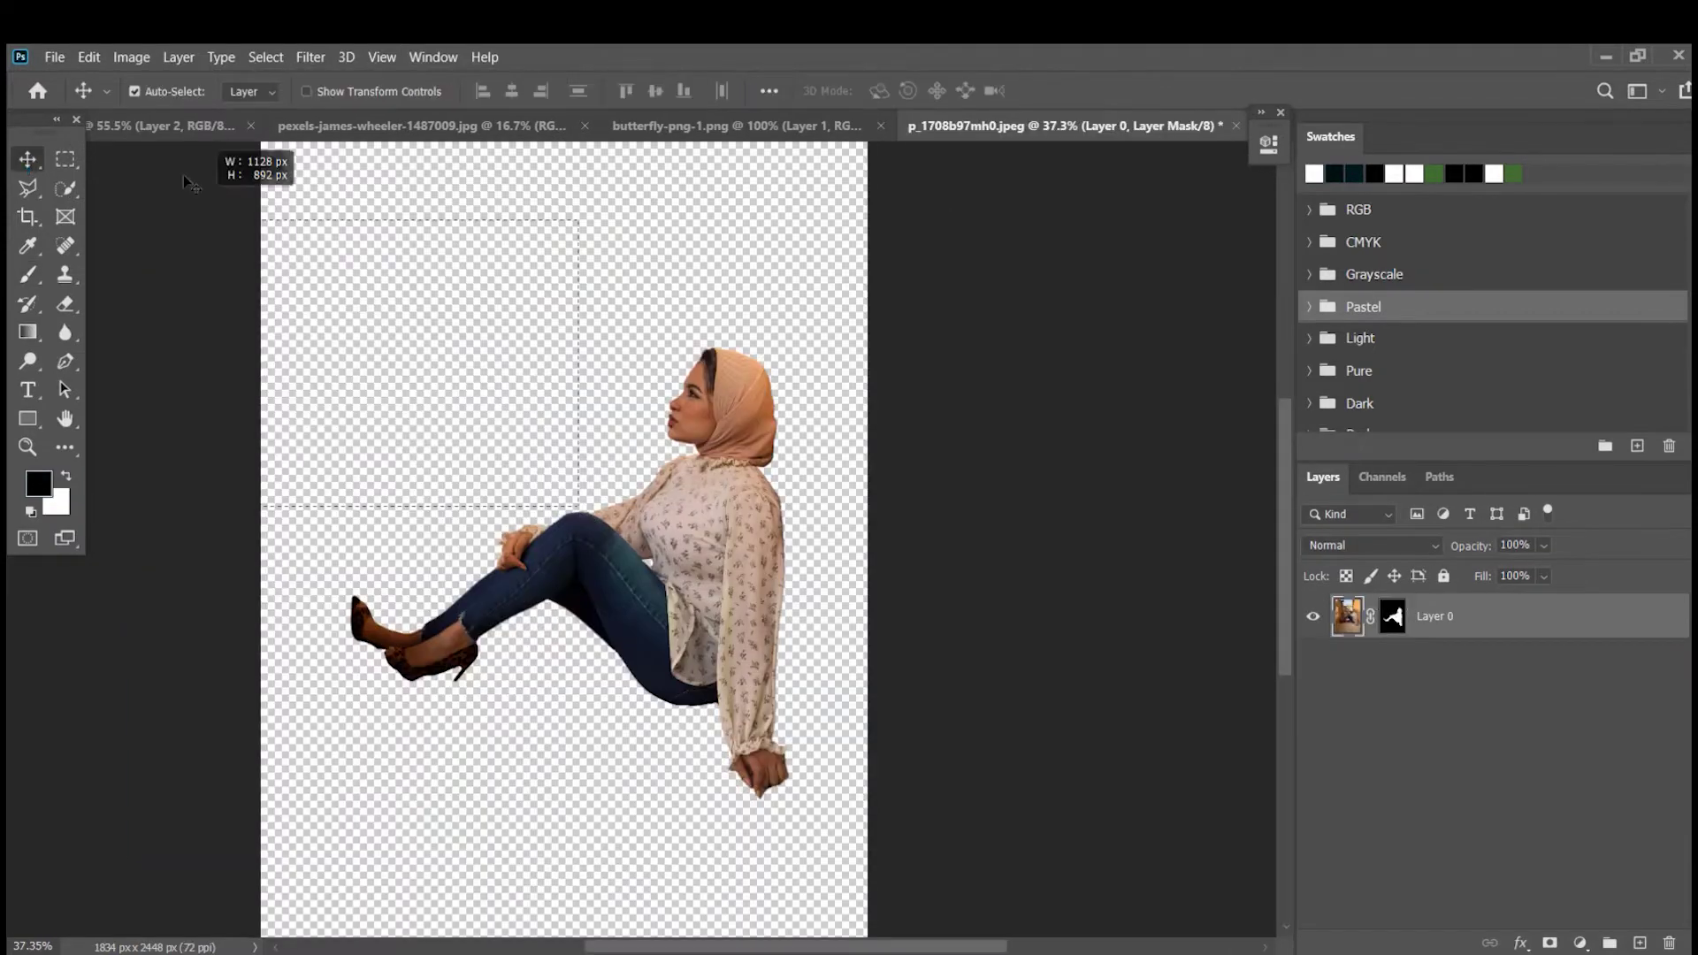
{"action": "left_click_drag", "start_coordinate": [225, 146], "coordinate": [619, 531]}
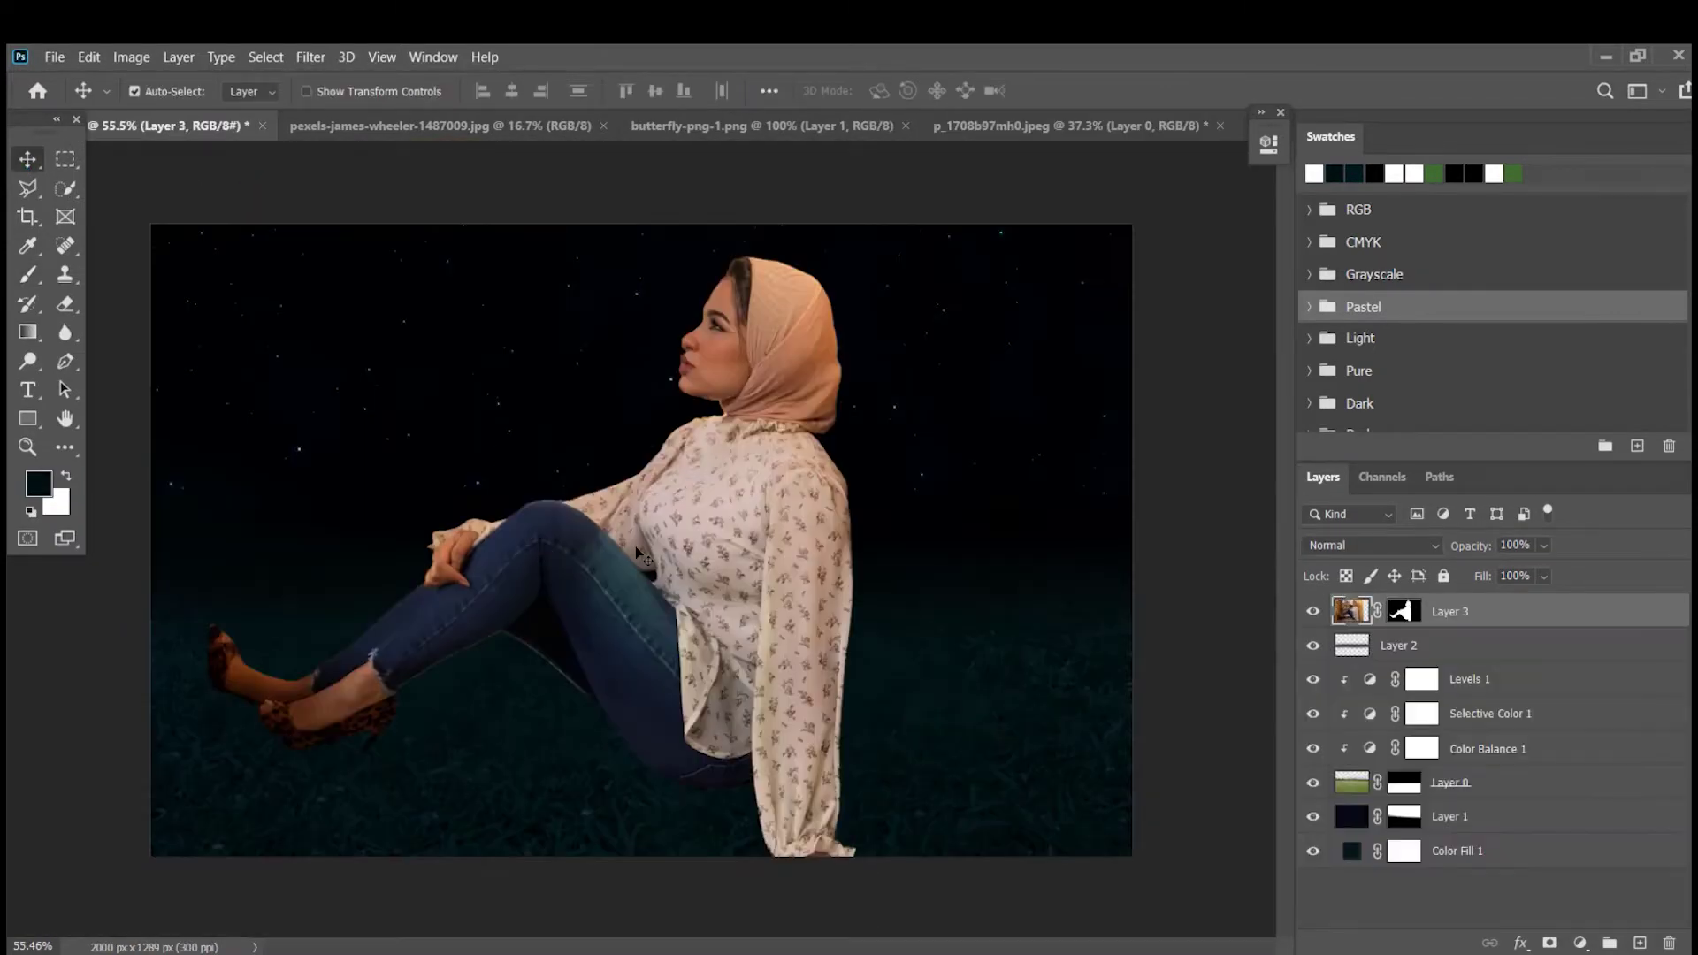
- Flip the woman horizontally, scale her down and place her on the grass in the left part of the image
{"action": "key", "text": "ctrl+t"}
{"action": "right_click", "coordinate": [704, 598]}
{"action": "left_click", "coordinate": [814, 555]}
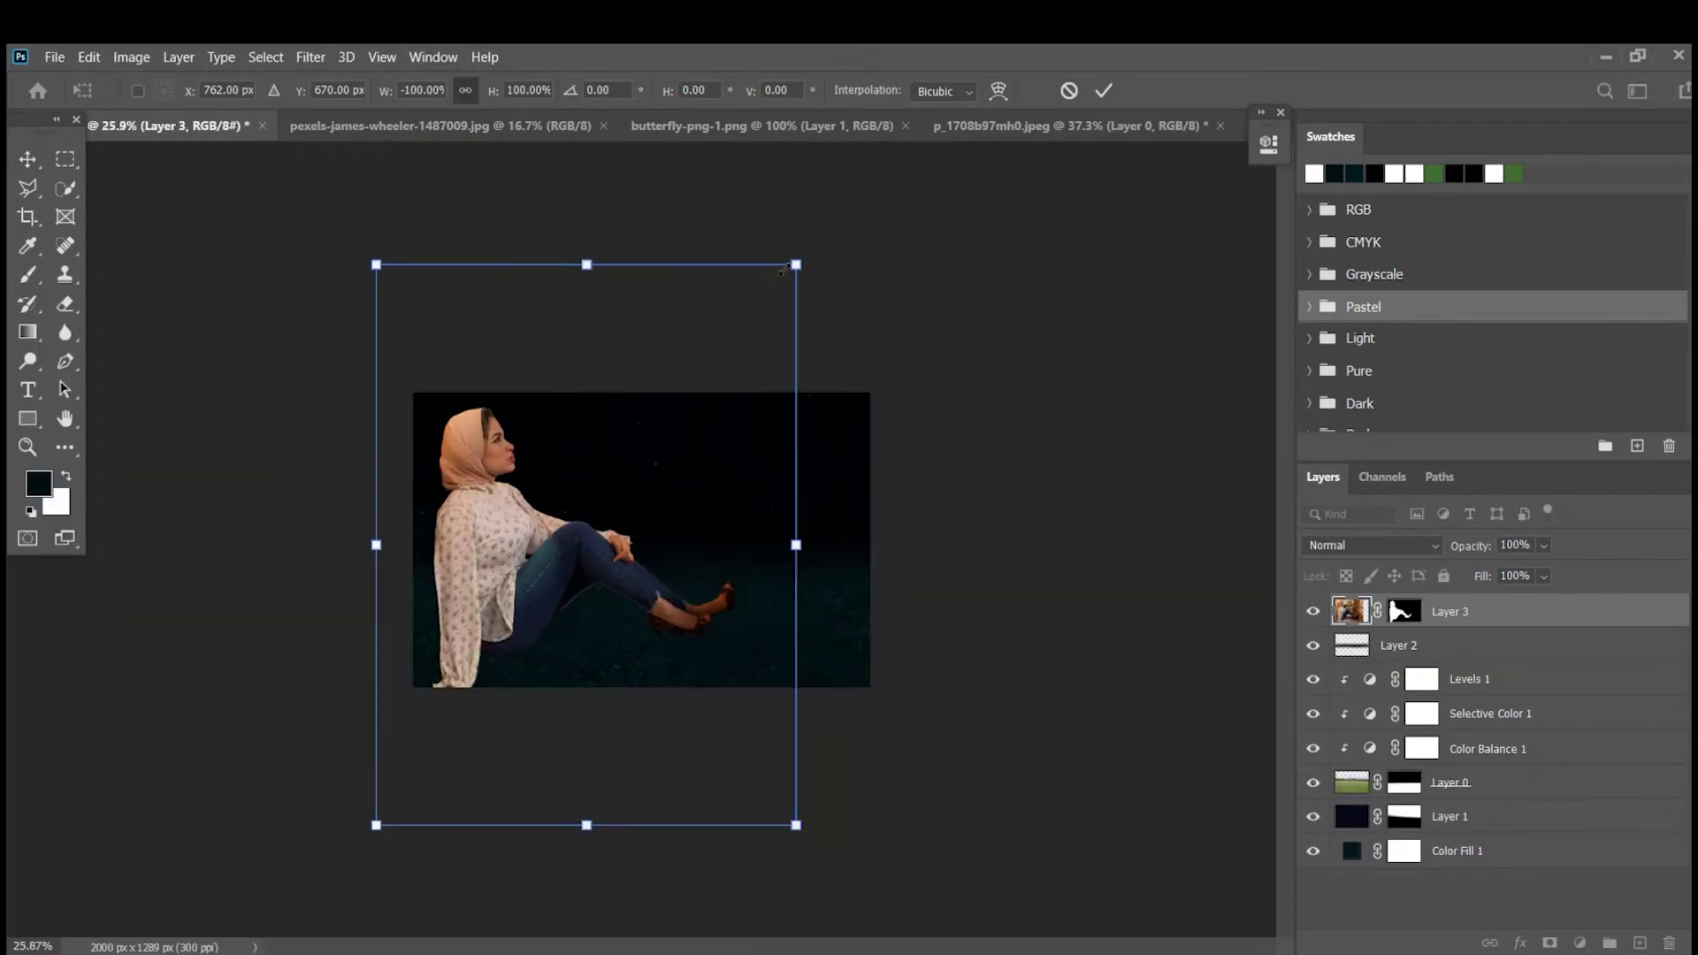
{"action": "scroll", "coordinate": [549, 628], "scroll_direction": "up", "scroll_amount": 3}
{"action": "left_click_drag", "start_coordinate": [694, 258], "coordinate": [741, 299]}
{"action": "left_click_drag", "start_coordinate": [400, 602], "coordinate": [453, 616]}
{"action": "left_click_drag", "start_coordinate": [767, 326], "coordinate": [819, 263]}
{"action": "left_click_drag", "start_coordinate": [480, 578], "coordinate": [444, 589]}
{"action": "left_click", "coordinate": [1104, 90]}
{"action": "scroll", "coordinate": [596, 609], "scroll_direction": "up", "scroll_amount": 1}
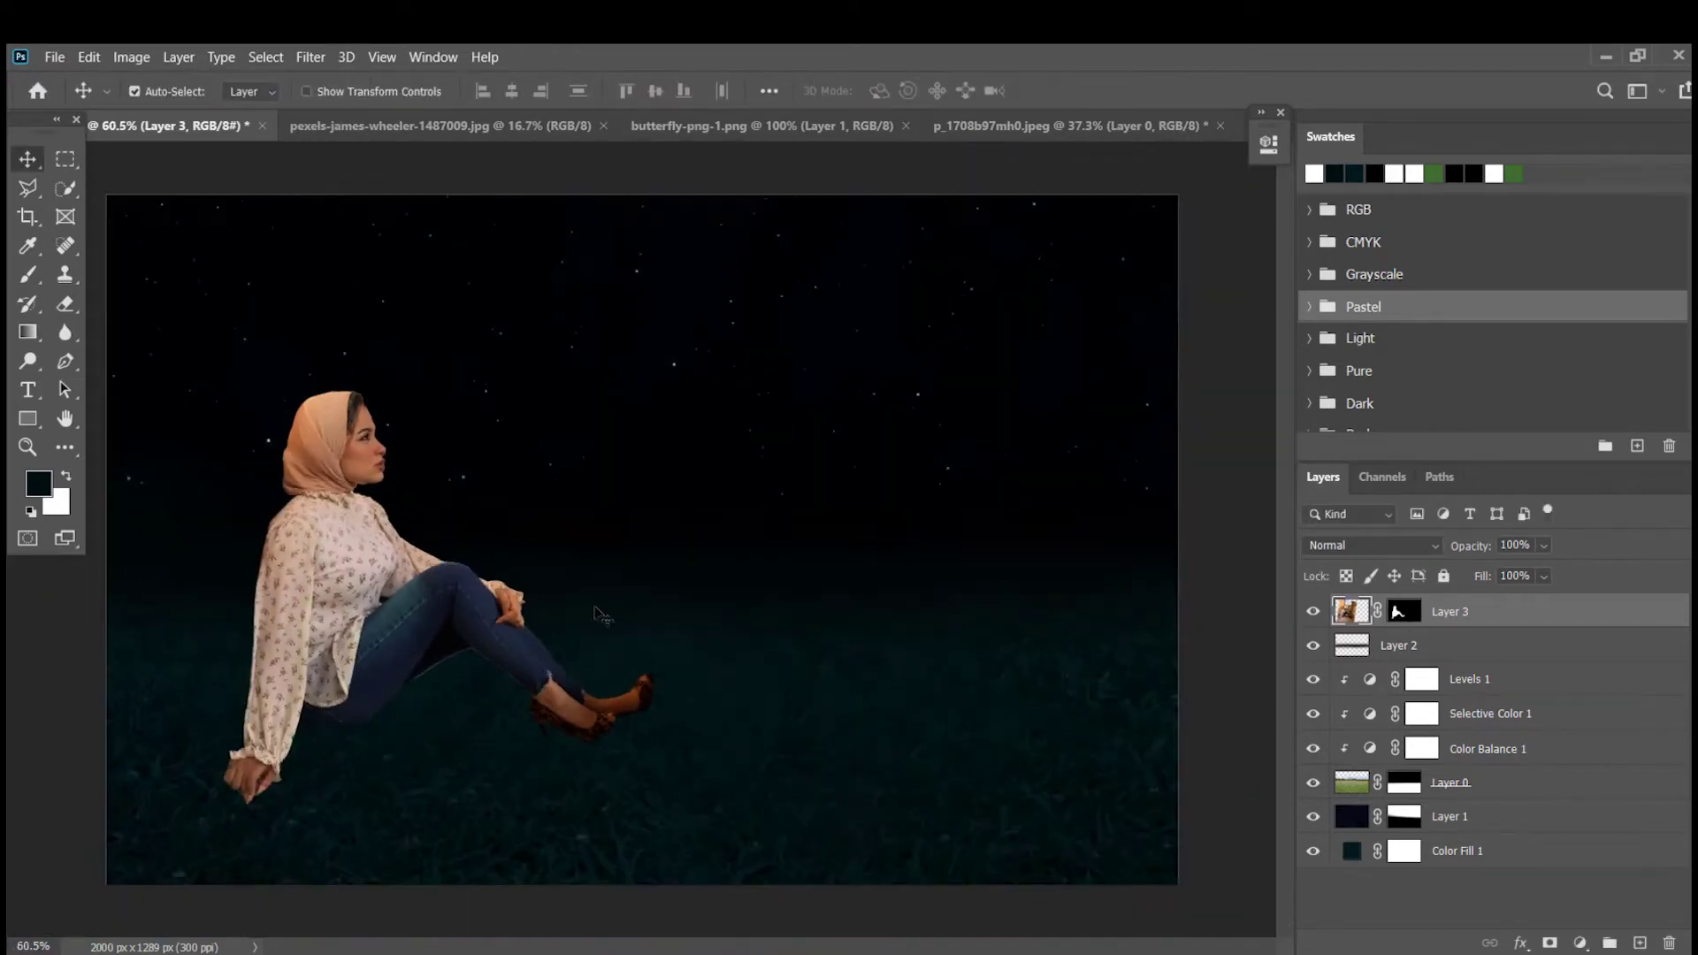
- Add a Levels adjustment clipped to the woman's layer and darken her by lowering the output white and raising the input black slightly
{"action": "left_click", "coordinate": [1580, 944]}
{"action": "left_click", "coordinate": [1574, 647]}
{"action": "left_click", "coordinate": [1079, 512]}
{"action": "left_click_drag", "start_coordinate": [1217, 434], "coordinate": [1174, 446]}
{"action": "left_click_drag", "start_coordinate": [977, 369], "coordinate": [983, 372]}
{"action": "left_click", "coordinate": [1267, 144]}
{"action": "key", "text": "b"}
{"action": "key", "text": "v"}
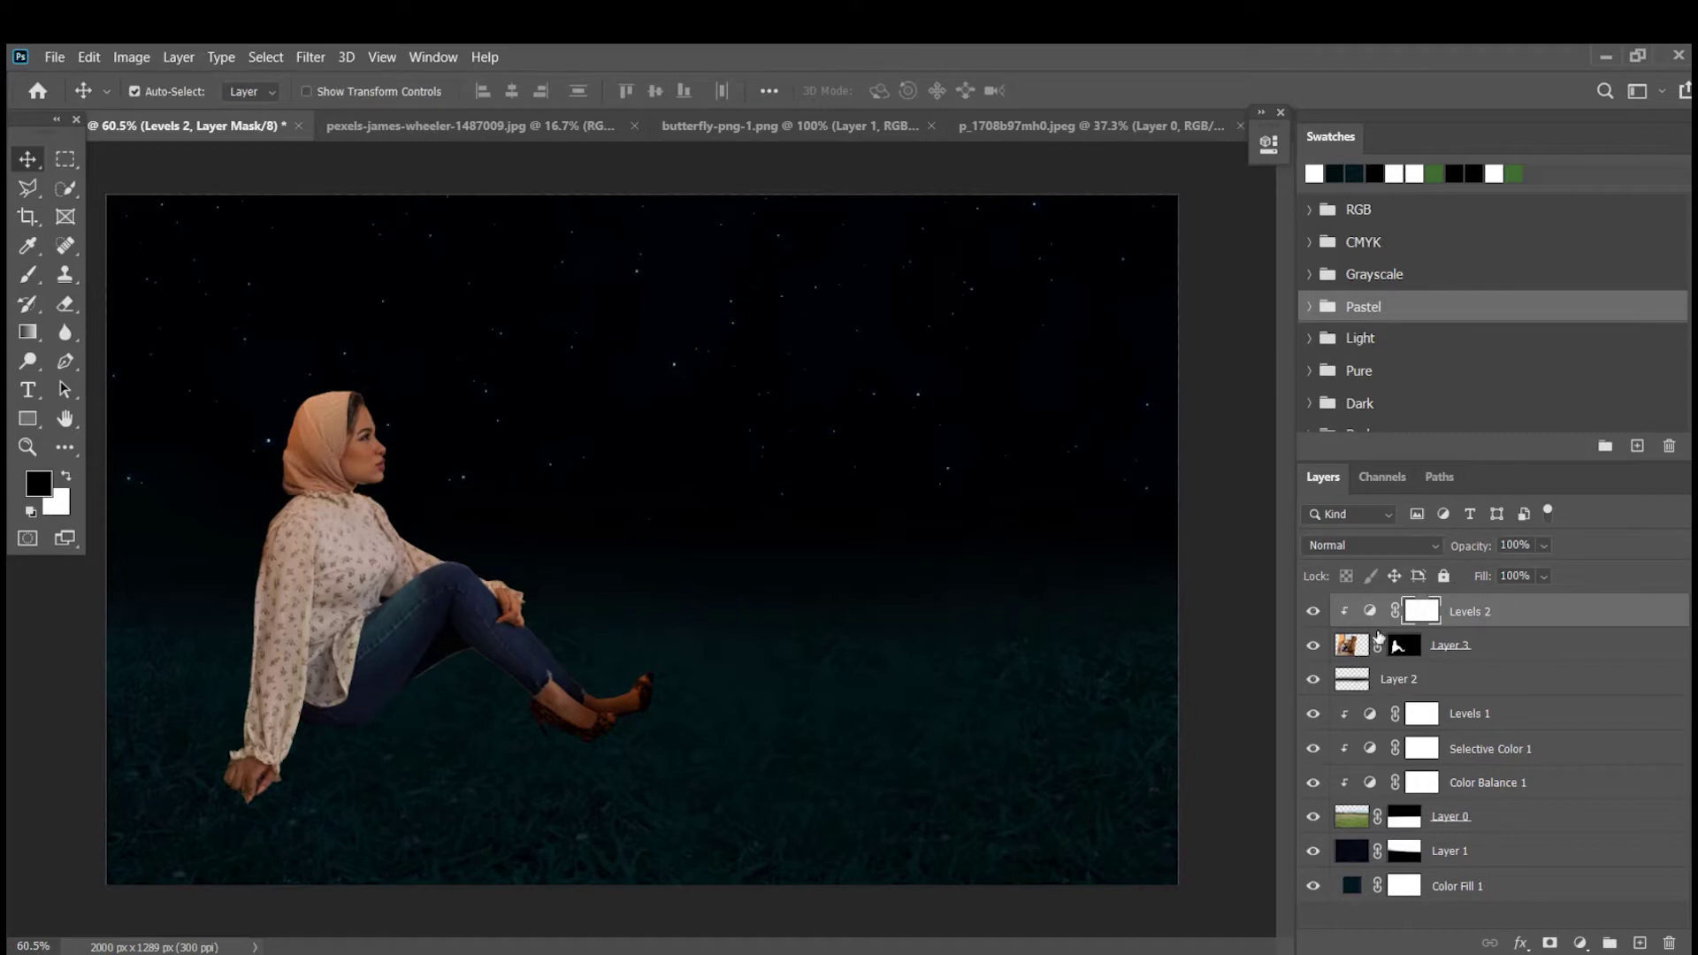
- Add a clipped Color Balance adjustment directly above the woman's layer with highlights at -23 cyan
{"action": "left_click", "coordinate": [1451, 644]}
{"action": "left_click", "coordinate": [1580, 944]}
{"action": "left_click", "coordinate": [1561, 754]}
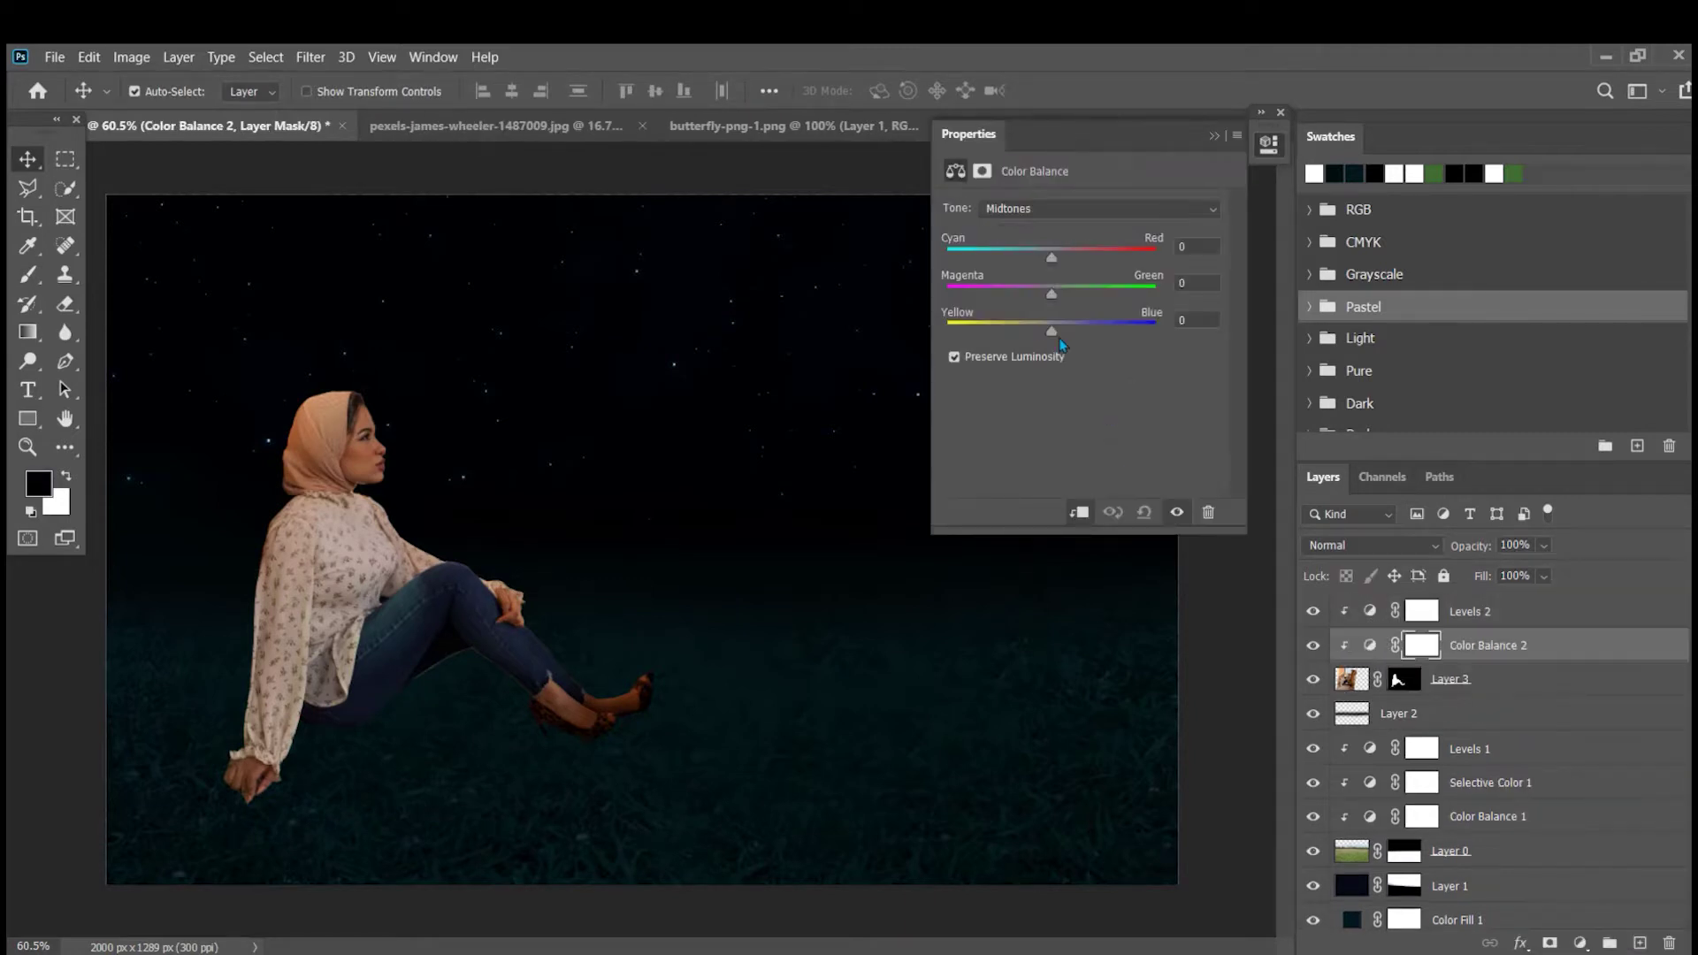
{"action": "left_click", "coordinate": [1060, 258]}
{"action": "left_click_drag", "start_coordinate": [1051, 260], "coordinate": [1031, 261]}
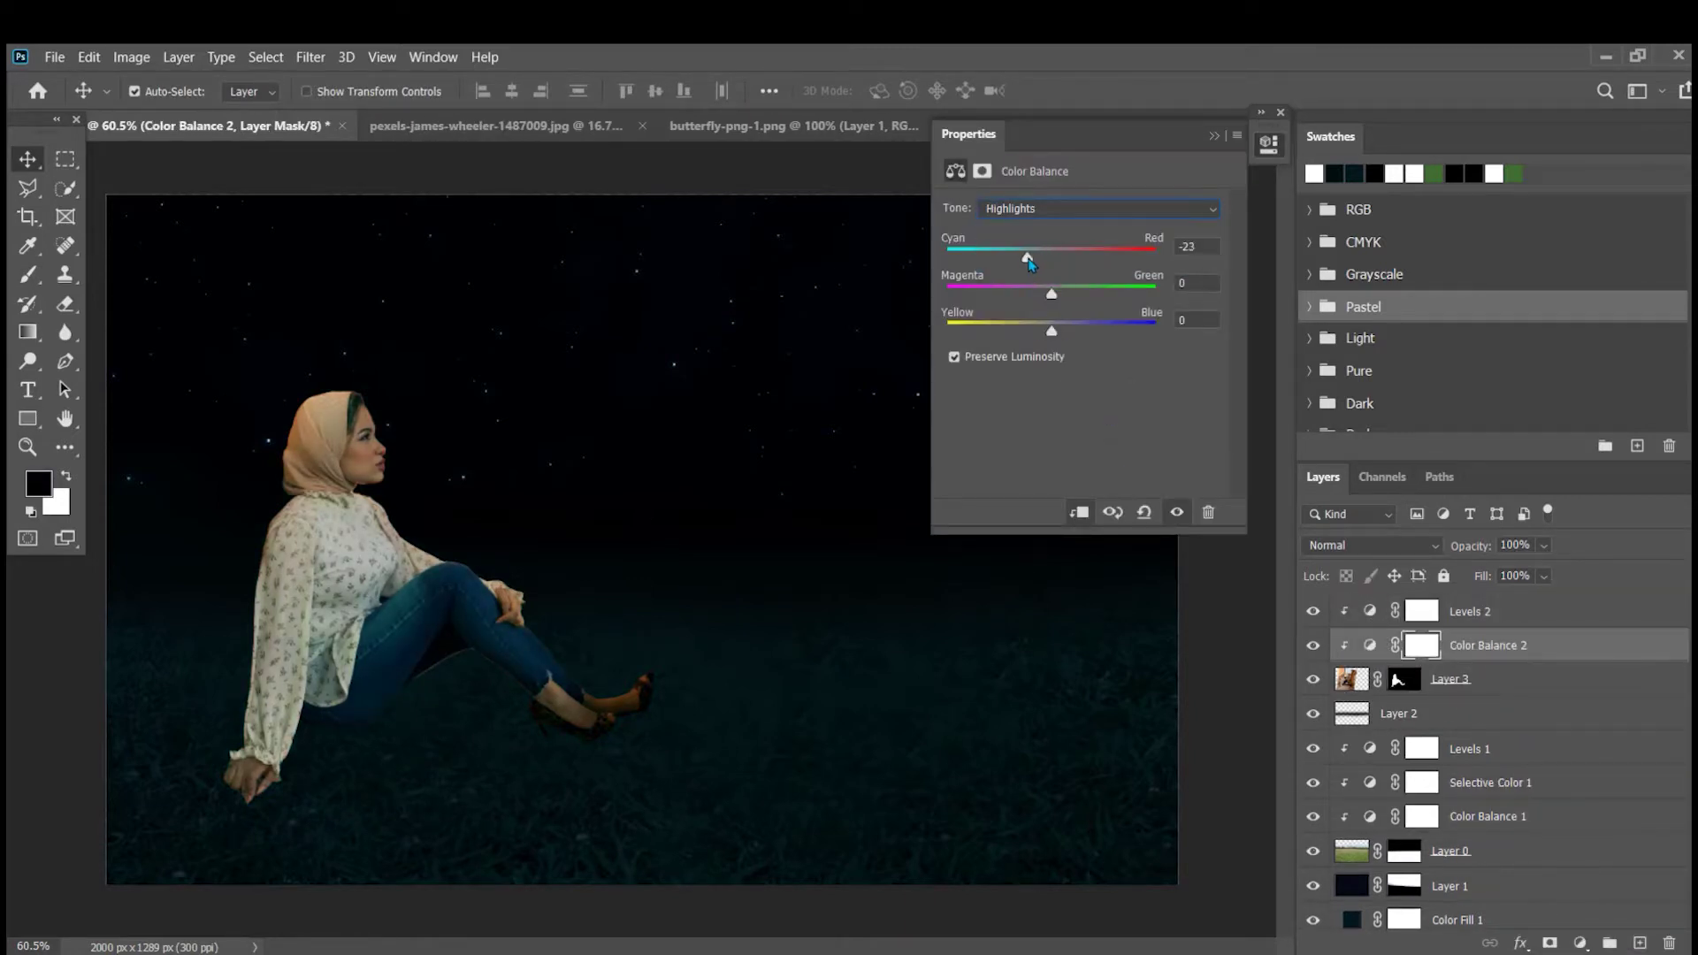
{"action": "left_click", "coordinate": [1214, 136]}
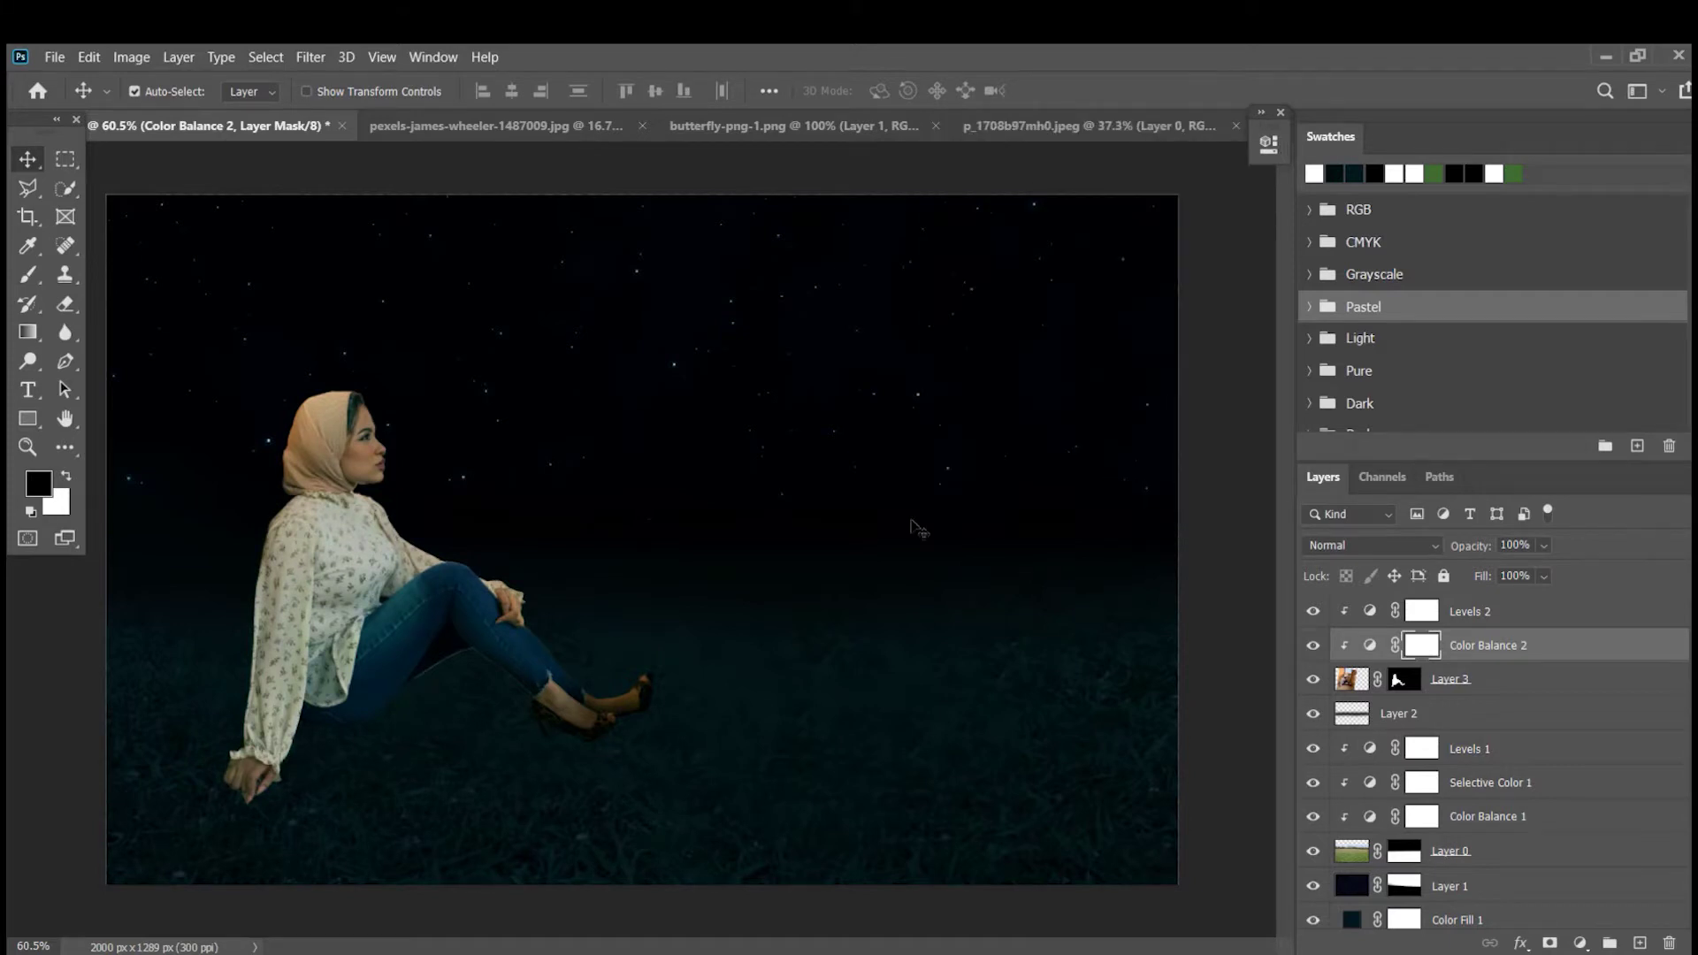
- Create a new layer clipped to the woman's layer and choose the Brush with the dark foreground colour
{"action": "scroll", "coordinate": [761, 530], "scroll_direction": "up", "scroll_amount": 4}
{"action": "left_click", "coordinate": [1362, 687]}
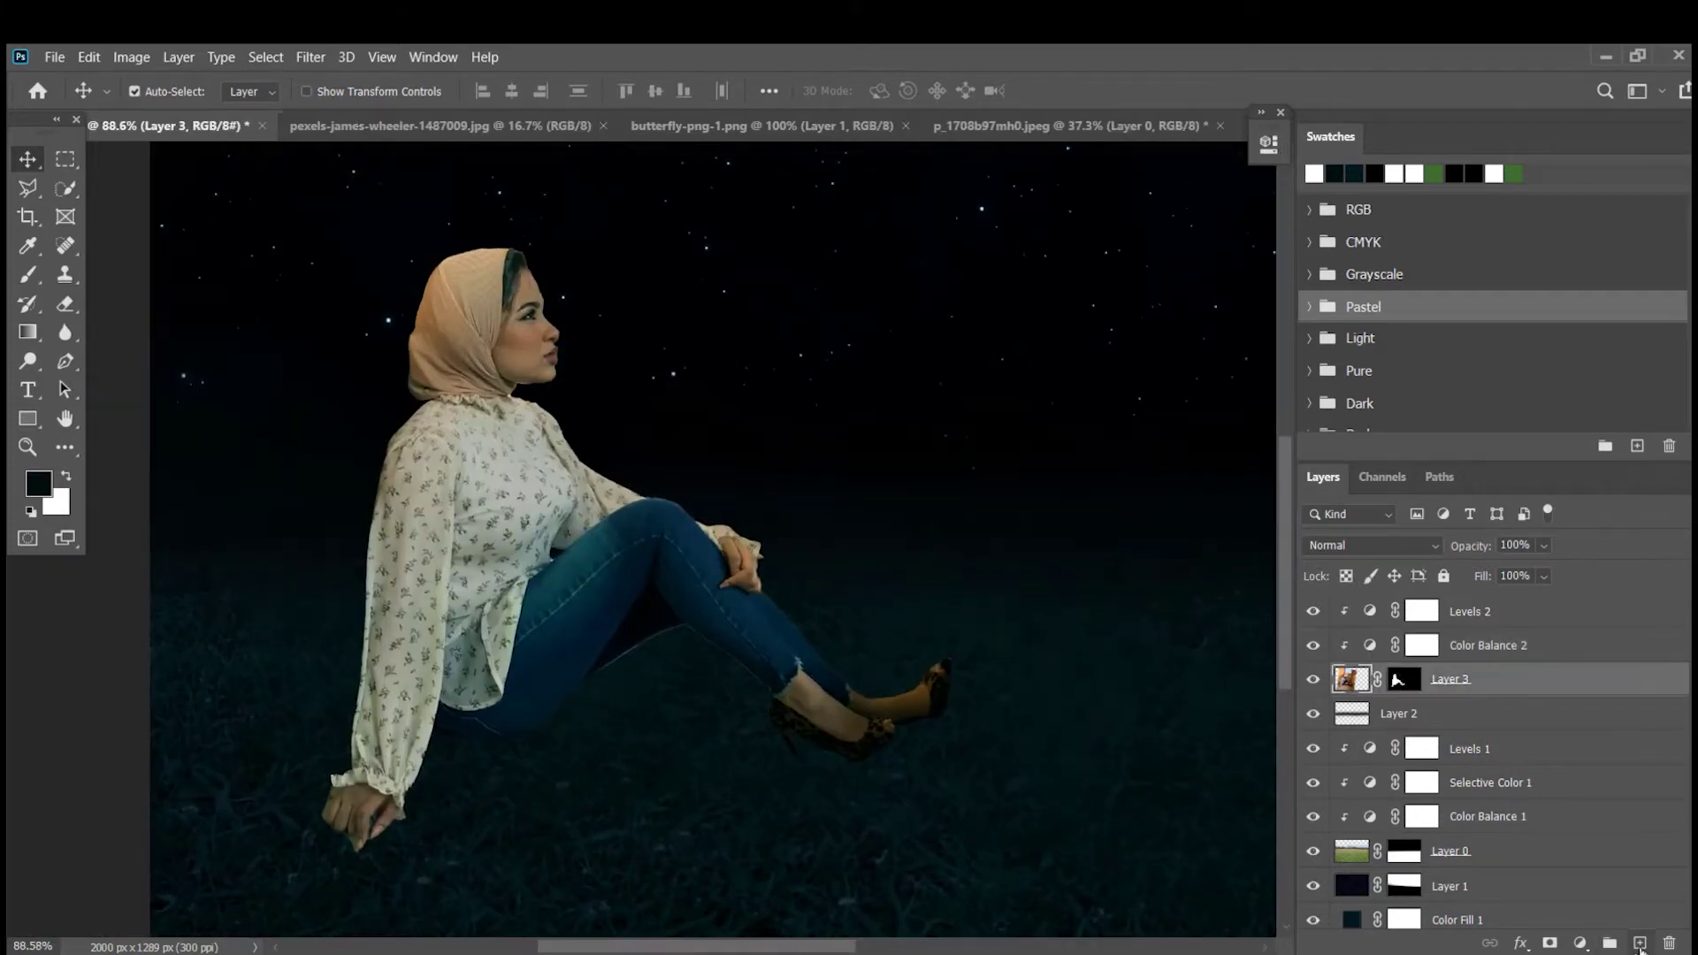
{"action": "left_click", "coordinate": [1640, 944]}
{"action": "left_click", "coordinate": [28, 273]}
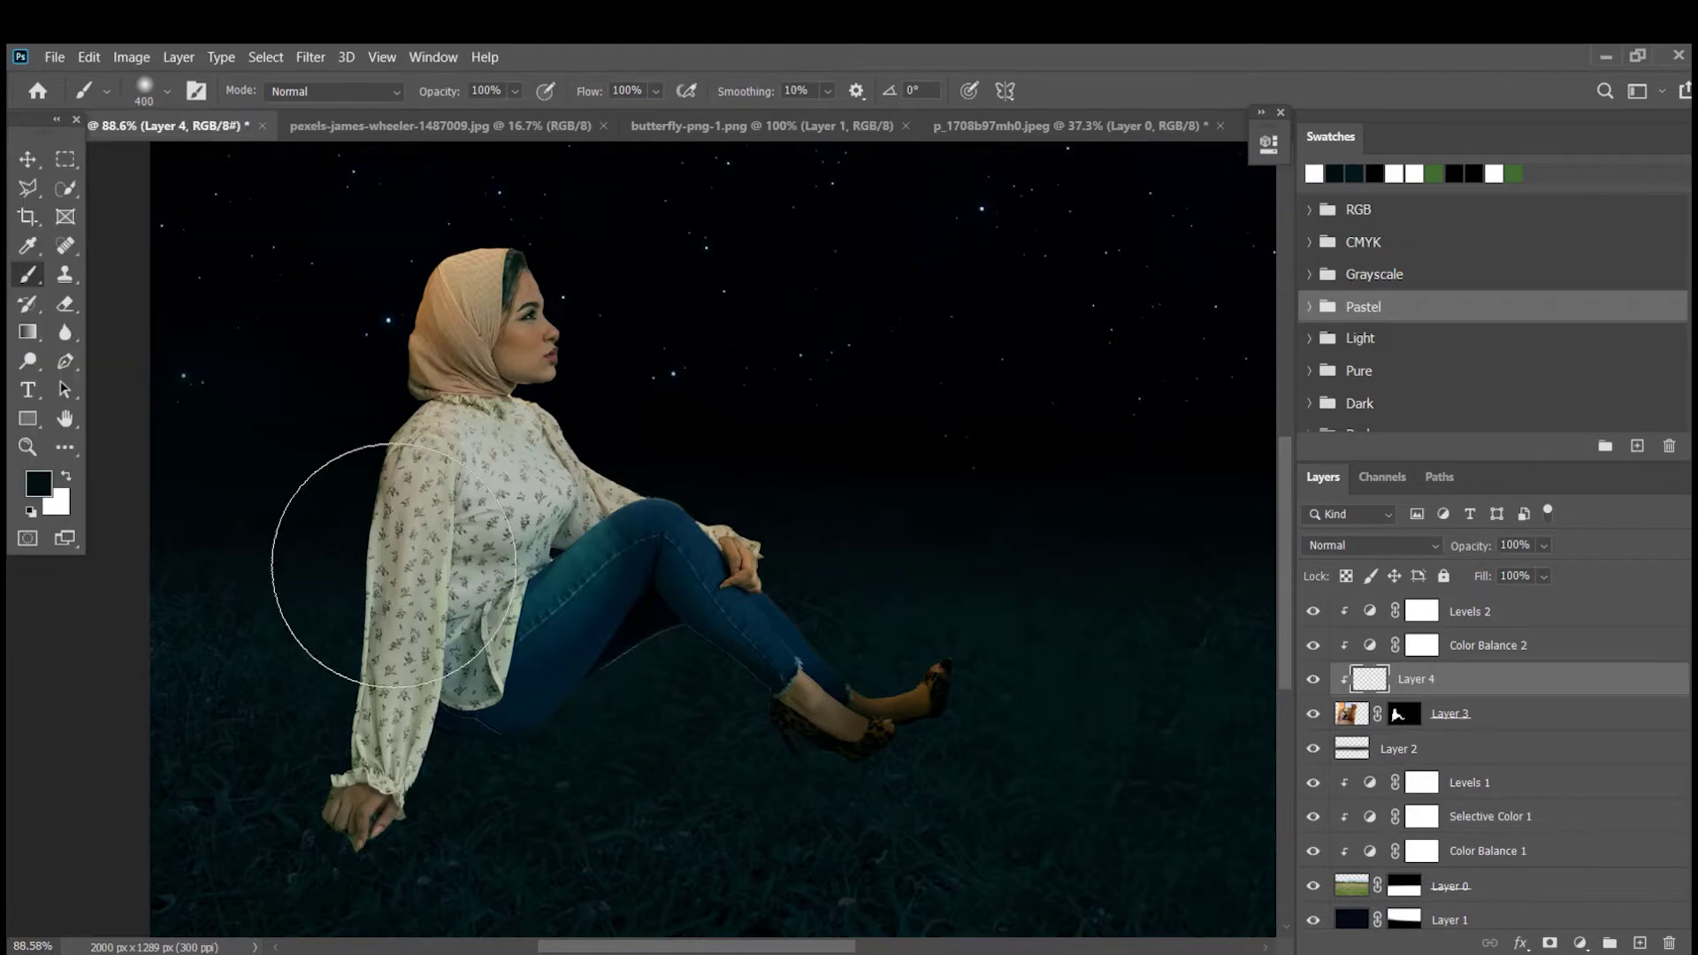
{"action": "scroll", "coordinate": [366, 871], "scroll_direction": "up", "scroll_amount": 14}
{"action": "left_click", "coordinate": [39, 484]}
{"action": "left_click", "coordinate": [1368, 291]}
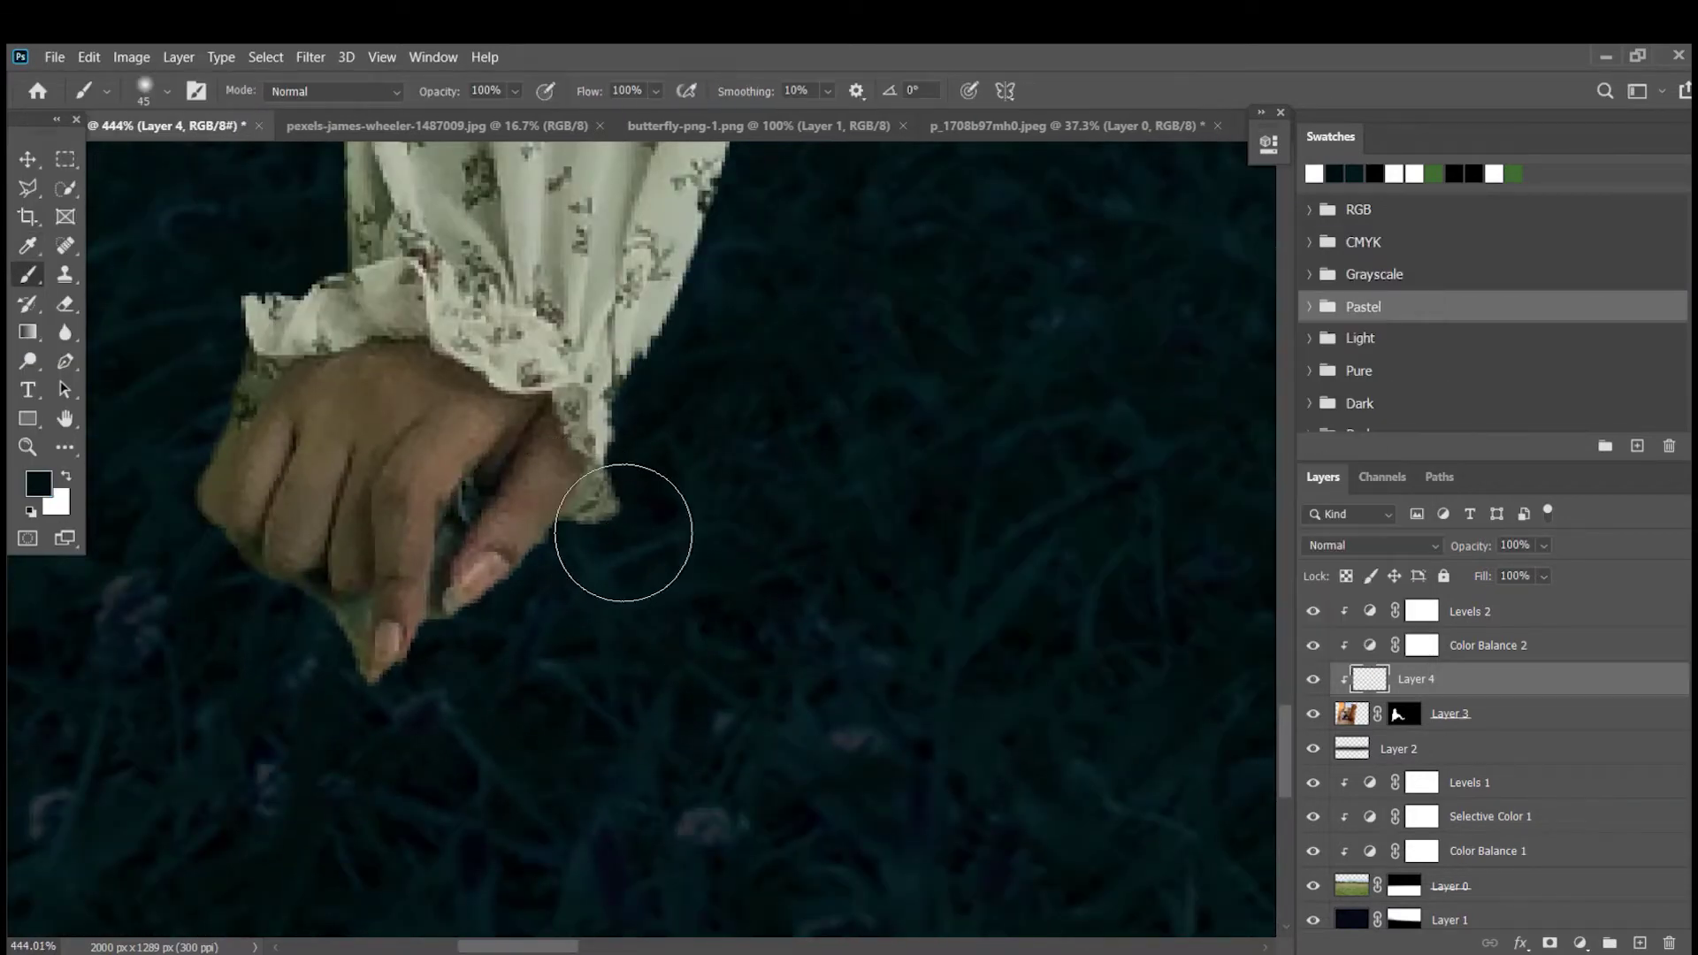
- Paint dark shading along the woman's outer edge, from her supporting hand up the sleeve and back to the headscarf
{"action": "mouse_move", "coordinate": [577, 516]}
{"action": "left_mouse_down"}
{"action": "mouse_move", "coordinate": [315, 640]}
{"action": "mouse_move", "coordinate": [250, 356]}
{"action": "mouse_move", "coordinate": [417, 787]}
{"action": "left_mouse_up"}
{"action": "mouse_move", "coordinate": [530, 382]}
{"action": "left_mouse_down"}
{"action": "mouse_move", "coordinate": [455, 875]}
{"action": "mouse_move", "coordinate": [482, 661]}
{"action": "left_mouse_up"}
{"action": "mouse_move", "coordinate": [454, 459]}
{"action": "left_mouse_down"}
{"action": "mouse_move", "coordinate": [553, 648]}
{"action": "mouse_move", "coordinate": [508, 369]}
{"action": "left_mouse_up"}
{"action": "mouse_move", "coordinate": [580, 311]}
{"action": "left_mouse_down"}
{"action": "mouse_move", "coordinate": [540, 715]}
{"action": "mouse_move", "coordinate": [572, 338]}
{"action": "mouse_move", "coordinate": [565, 534]}
{"action": "mouse_move", "coordinate": [501, 845]}
{"action": "left_mouse_up"}
{"action": "key", "text": "ctrl+z"}
{"action": "left_click_drag", "start_coordinate": [681, 336], "coordinate": [683, 749]}
{"action": "left_click_drag", "start_coordinate": [689, 284], "coordinate": [689, 773]}
{"action": "left_click_drag", "start_coordinate": [655, 324], "coordinate": [626, 732]}
{"action": "scroll", "coordinate": [584, 520], "scroll_direction": "down", "scroll_amount": 4}
{"action": "scroll", "coordinate": [645, 360], "scroll_direction": "up", "scroll_amount": 4}
{"action": "left_click_drag", "start_coordinate": [670, 297], "coordinate": [592, 527]}
{"action": "left_click_drag", "start_coordinate": [655, 354], "coordinate": [531, 642]}
{"action": "left_click_drag", "start_coordinate": [669, 423], "coordinate": [531, 612]}
{"action": "scroll", "coordinate": [734, 390], "scroll_direction": "down", "scroll_amount": 3}
{"action": "scroll", "coordinate": [705, 246], "scroll_direction": "up", "scroll_amount": 3}
{"action": "left_click_drag", "start_coordinate": [708, 230], "coordinate": [679, 823]}
{"action": "mouse_move", "coordinate": [769, 227]}
{"action": "left_mouse_down"}
{"action": "mouse_move", "coordinate": [577, 721]}
{"action": "mouse_move", "coordinate": [572, 466]}
{"action": "left_mouse_up"}
{"action": "left_click_drag", "start_coordinate": [592, 402], "coordinate": [670, 762]}
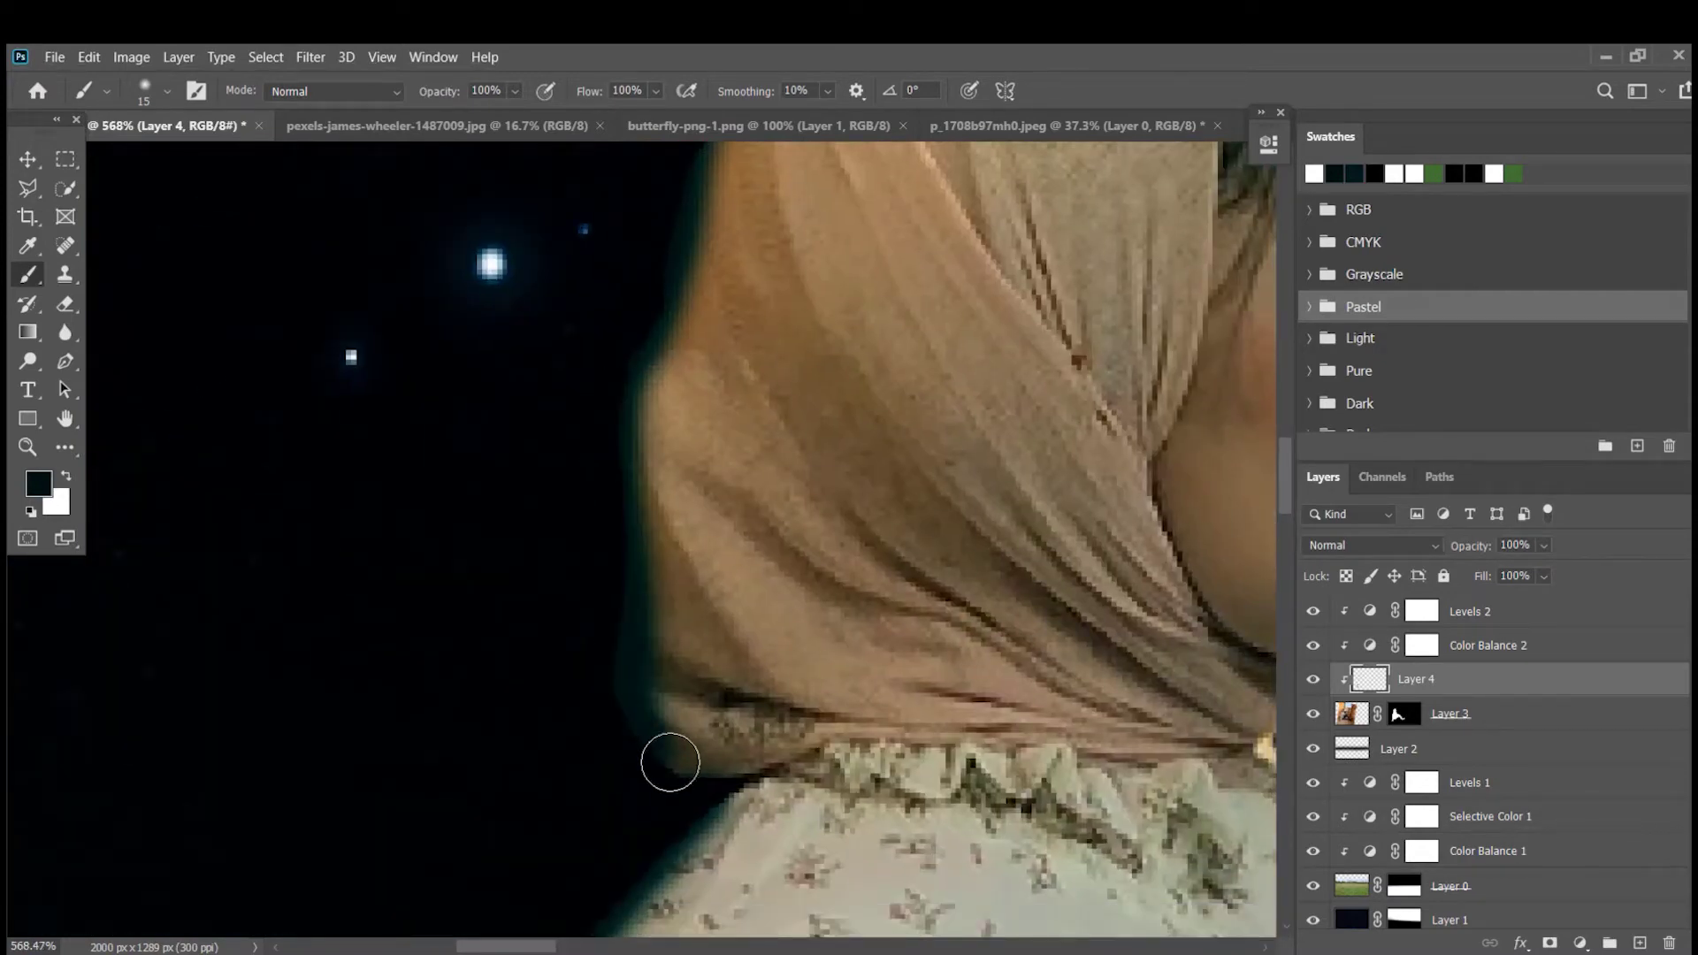
{"action": "left_click_drag", "start_coordinate": [769, 291], "coordinate": [436, 703]}
{"action": "left_click_drag", "start_coordinate": [482, 289], "coordinate": [990, 219]}
- Set the foreground painting colour to the very dark teal 000f10
{"action": "left_click", "coordinate": [1077, 357], "text": "alt"}
{"action": "key", "text": "ctrl+z"}
{"action": "left_click", "coordinate": [39, 484]}
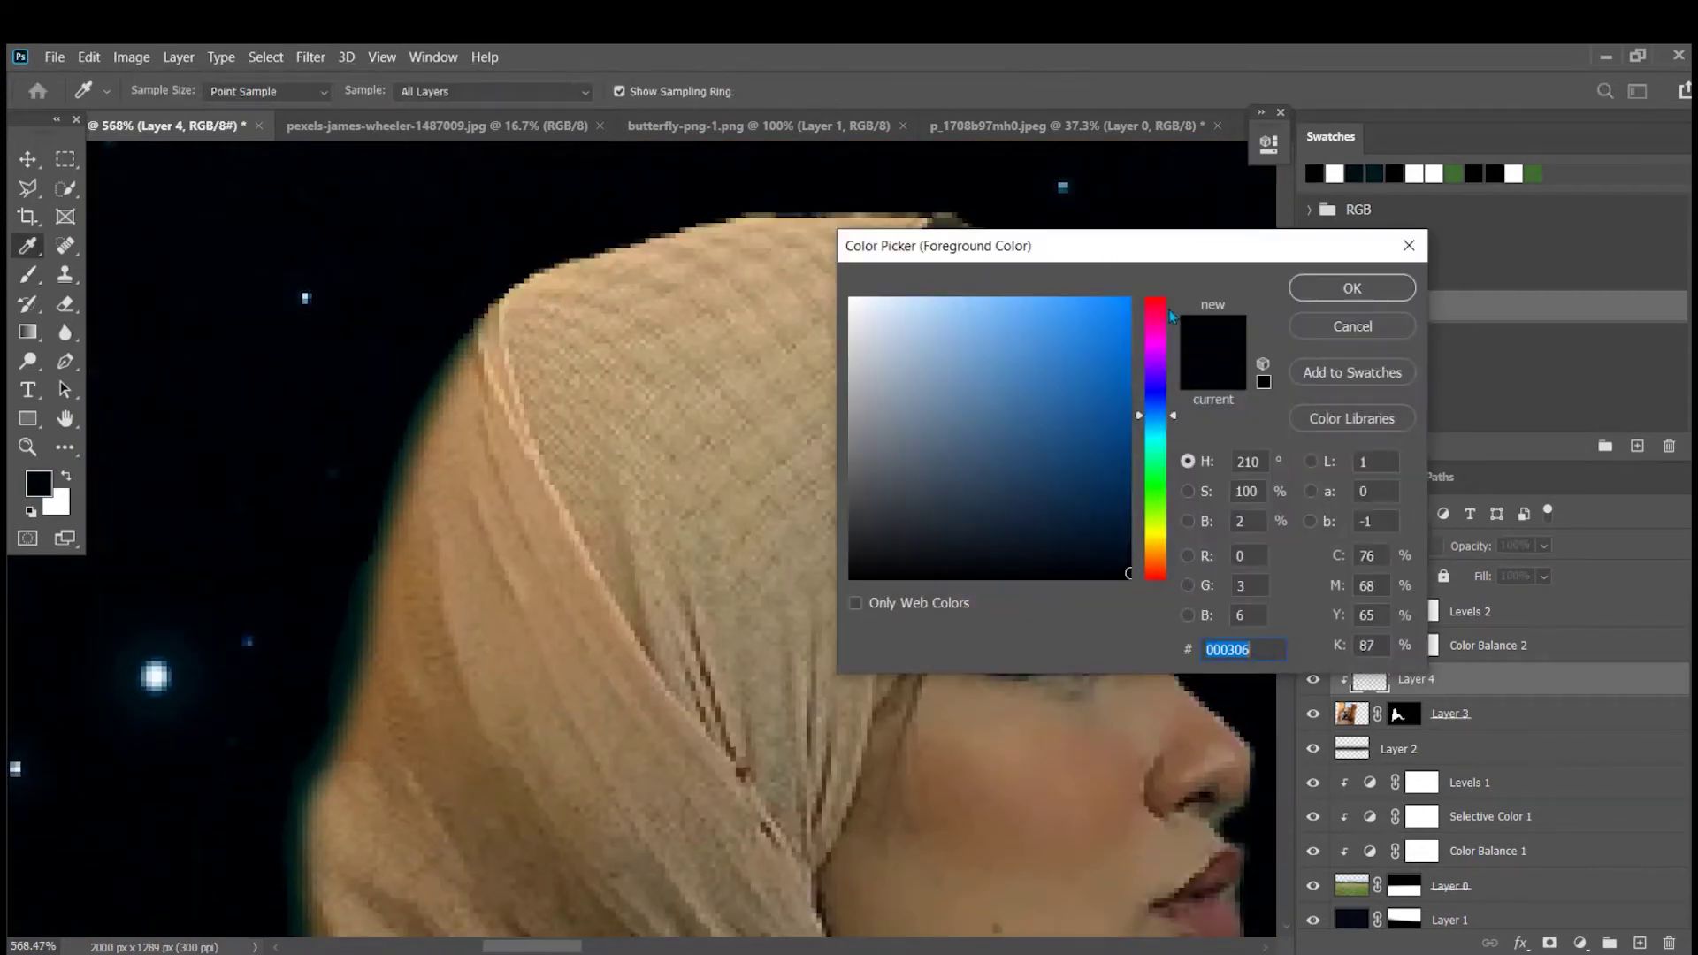
{"action": "type", "text": "000f10"}
{"action": "left_click", "coordinate": [1338, 288]}
- Paint dark shading along the top edge of the woman's headscarf
{"action": "left_click_drag", "start_coordinate": [504, 273], "coordinate": [1061, 205]}
{"action": "left_click_drag", "start_coordinate": [496, 311], "coordinate": [528, 289]}
{"action": "left_click_drag", "start_coordinate": [1044, 359], "coordinate": [836, 279]}
- Move the butterfly document to the end of the open documents and return to the night composite
{"action": "left_click_drag", "start_coordinate": [759, 126], "coordinate": [856, 122]}
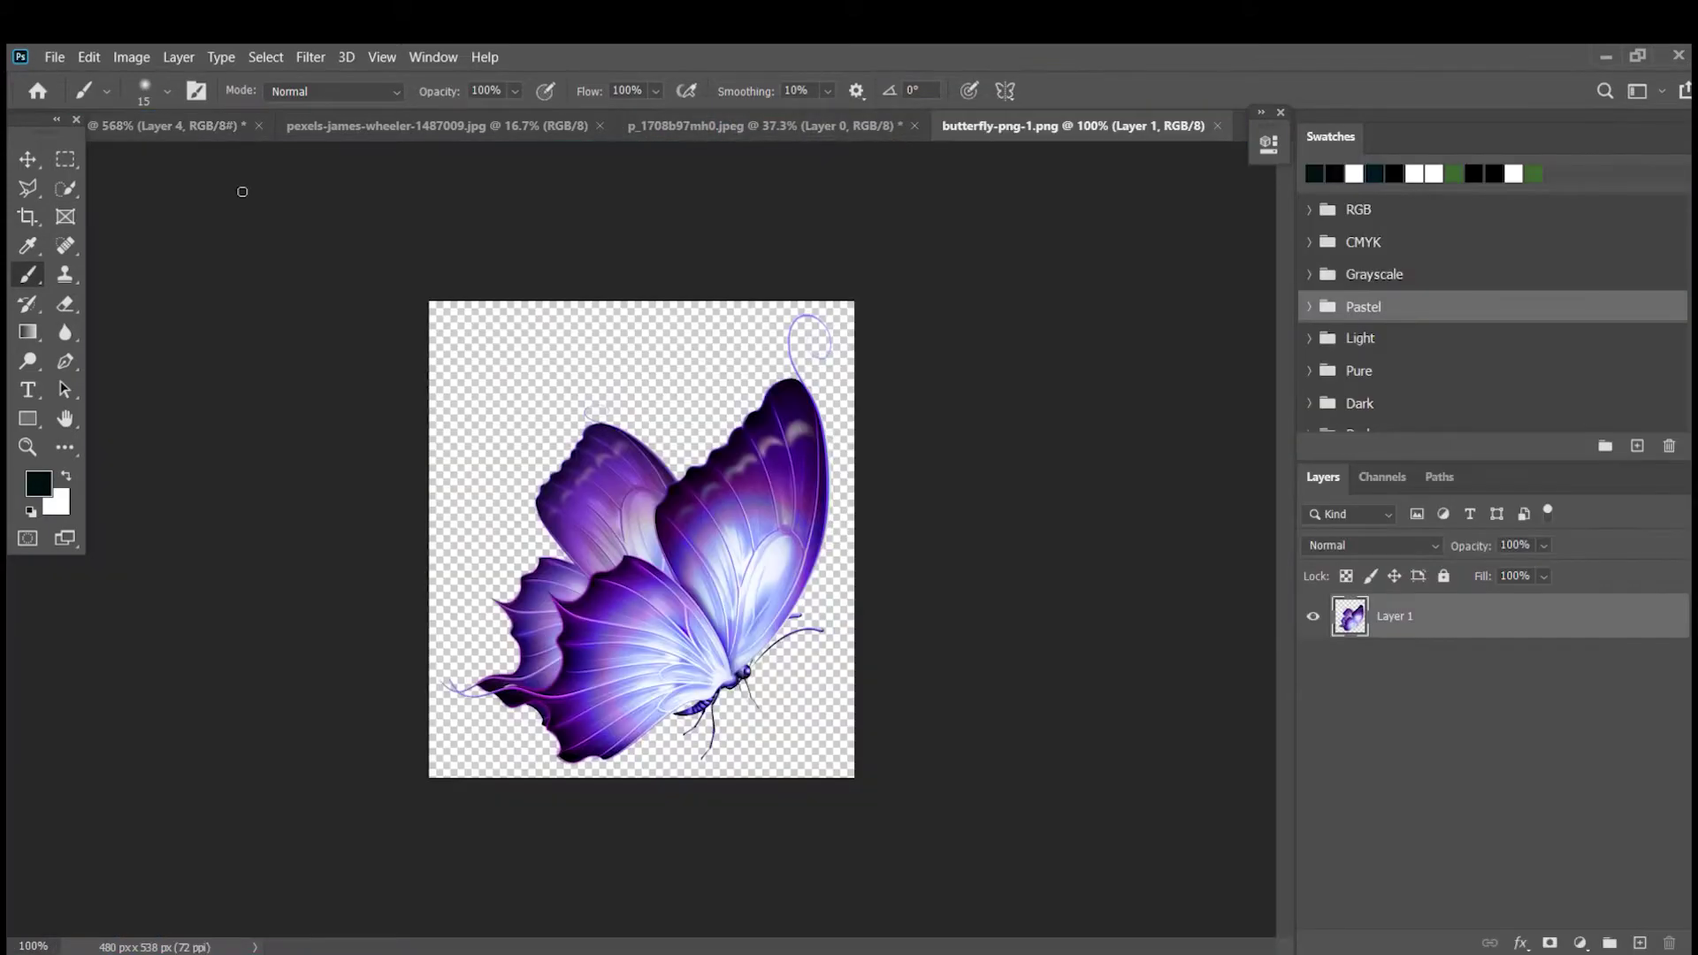
{"action": "left_click", "coordinate": [165, 125]}
{"action": "scroll", "coordinate": [844, 192], "scroll_direction": "down", "scroll_amount": 6}
- Paint dark shading along the edge of the woman's front shoulder and the sleeve resting on her knee
{"action": "left_click_drag", "start_coordinate": [725, 703], "coordinate": [407, 399]}
{"action": "scroll", "coordinate": [407, 403], "scroll_direction": "up", "scroll_amount": 3}
{"action": "left_click_drag", "start_coordinate": [531, 361], "coordinate": [771, 517]}
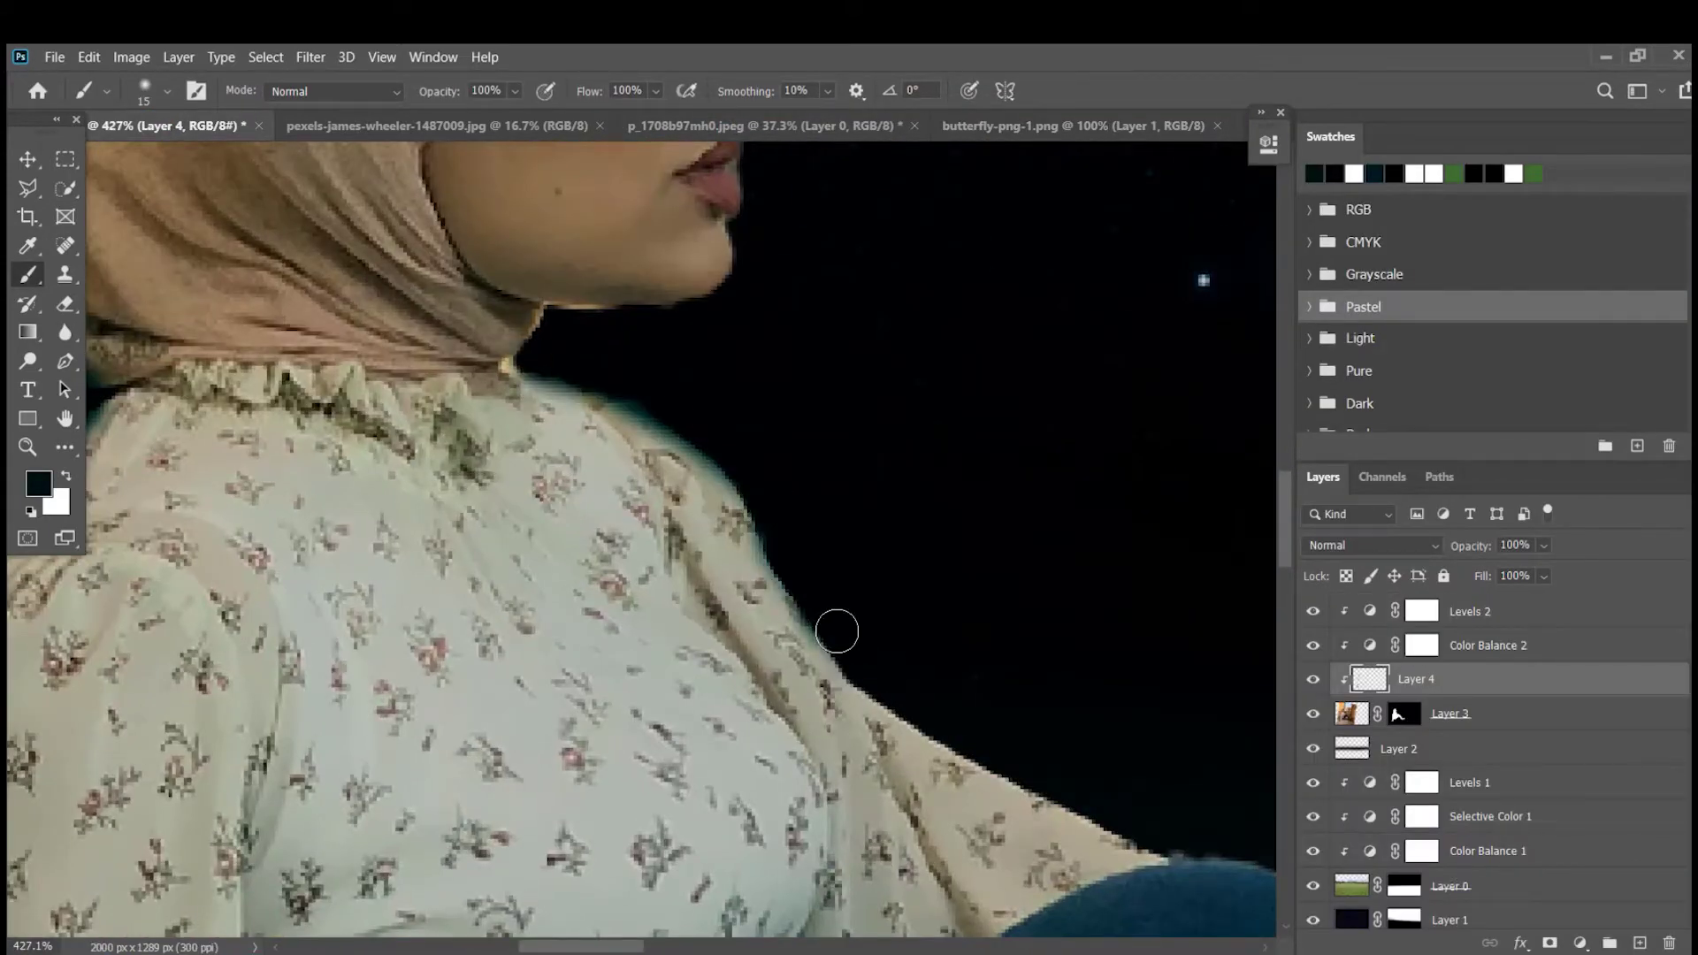
{"action": "left_click_drag", "start_coordinate": [836, 630], "coordinate": [1189, 868]}
{"action": "left_click_drag", "start_coordinate": [1071, 845], "coordinate": [320, 190]}
{"action": "key", "text": "ctrl+z"}
- Continue the dark edge shading over the bent knee and the resting hand, and down the lower leg
{"action": "left_click_drag", "start_coordinate": [320, 189], "coordinate": [679, 509]}
{"action": "left_click_drag", "start_coordinate": [611, 375], "coordinate": [657, 500]}
{"action": "mouse_move", "coordinate": [681, 528]}
{"action": "left_mouse_down"}
{"action": "mouse_move", "coordinate": [542, 316]}
{"action": "mouse_move", "coordinate": [380, 241]}
{"action": "left_mouse_up"}
{"action": "left_click_drag", "start_coordinate": [1240, 638], "coordinate": [576, 249]}
{"action": "mouse_move", "coordinate": [659, 408]}
{"action": "left_mouse_down"}
{"action": "mouse_move", "coordinate": [773, 413]}
{"action": "mouse_move", "coordinate": [959, 635]}
{"action": "mouse_move", "coordinate": [936, 747]}
{"action": "left_mouse_up"}
{"action": "mouse_move", "coordinate": [951, 751]}
{"action": "left_mouse_down"}
{"action": "mouse_move", "coordinate": [635, 446]}
{"action": "mouse_move", "coordinate": [920, 772]}
{"action": "left_mouse_up"}
{"action": "left_click_drag", "start_coordinate": [920, 772], "coordinate": [762, 595]}
{"action": "key", "text": "ctrl+z"}
{"action": "left_click_drag", "start_coordinate": [979, 772], "coordinate": [514, 354]}
{"action": "mouse_move", "coordinate": [630, 522]}
{"action": "left_mouse_down"}
{"action": "mouse_move", "coordinate": [1054, 364]}
{"action": "mouse_move", "coordinate": [654, 815]}
{"action": "left_mouse_up"}
{"action": "scroll", "coordinate": [296, 664], "scroll_direction": "down", "scroll_amount": 14}
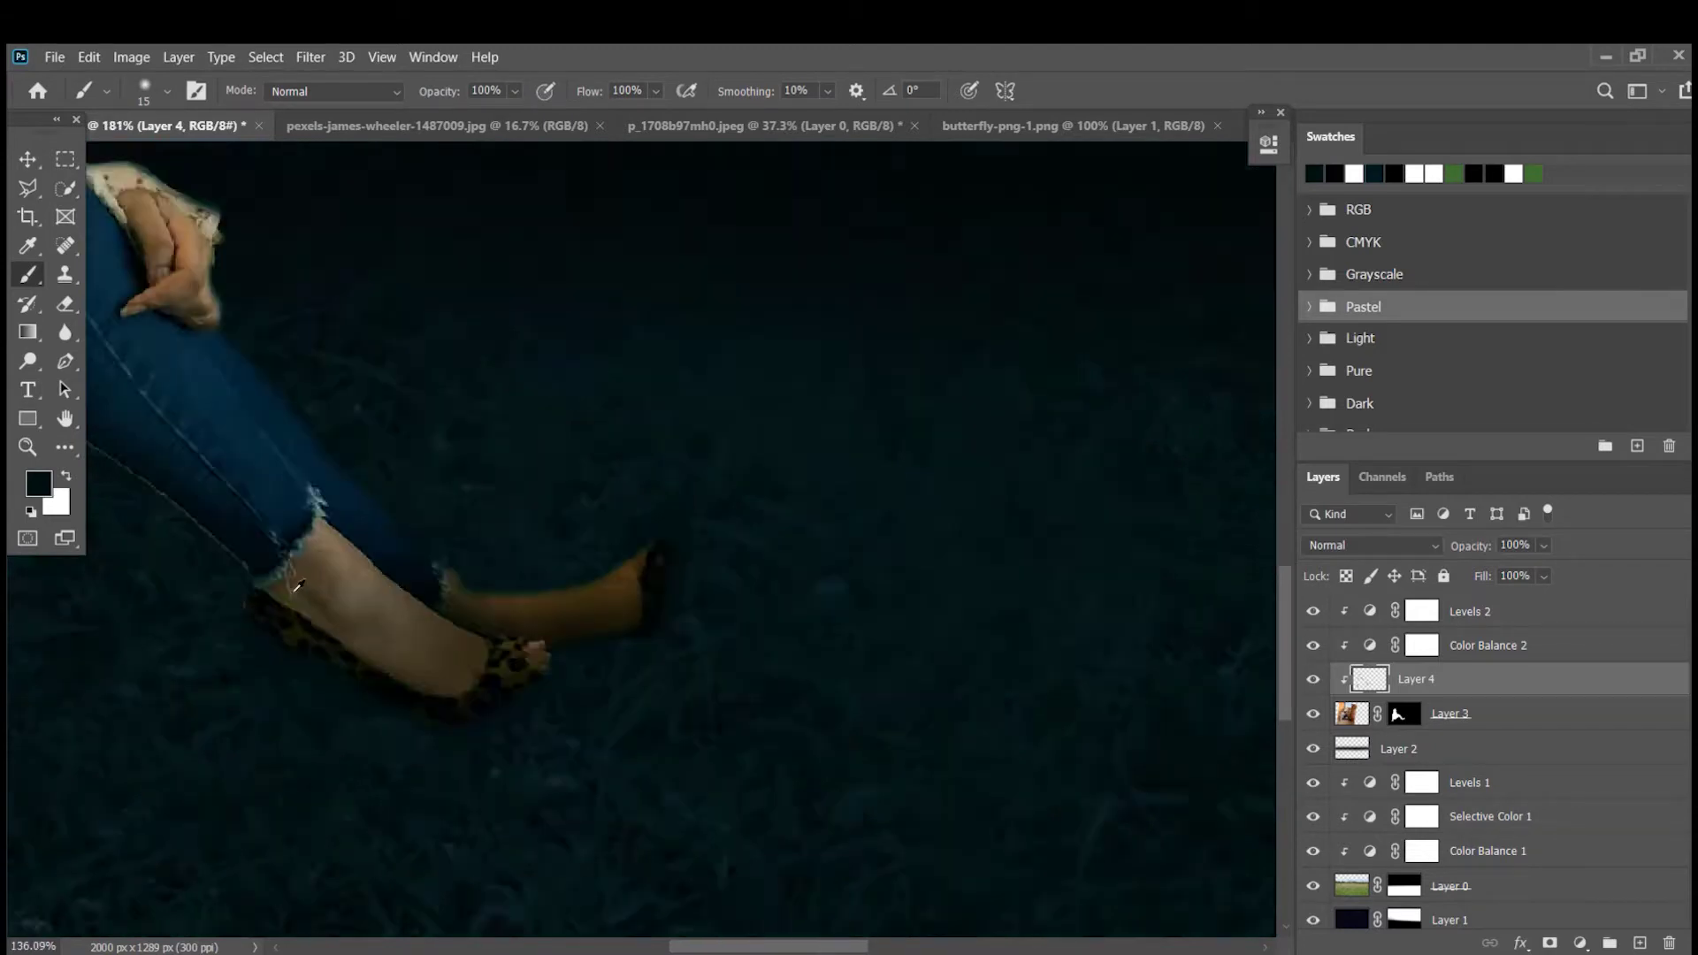
- Choose a grass-shaped brush for the area around the feet and undo the last test dab
{"action": "left_click_drag", "start_coordinate": [168, 440], "coordinate": [307, 322]}
{"action": "right_click", "coordinate": [307, 322]}
{"action": "scroll", "coordinate": [527, 557], "scroll_direction": "up", "scroll_amount": 3}
{"action": "left_click", "coordinate": [342, 521]}
{"action": "scroll", "coordinate": [442, 557], "scroll_direction": "down", "scroll_amount": 3}
{"action": "left_click", "coordinate": [482, 574]}
{"action": "scroll", "coordinate": [496, 534], "scroll_direction": "down", "scroll_amount": 1}
{"action": "scroll", "coordinate": [462, 557], "scroll_direction": "up", "scroll_amount": 1}
{"action": "left_click", "coordinate": [747, 390]}
{"action": "scroll", "coordinate": [530, 466], "scroll_direction": "down", "scroll_amount": 7}
{"action": "key", "text": "ctrl+z"}
- Reduce the grass brush to 143 px and change its angle to follow the shoes
{"action": "scroll", "coordinate": [521, 729], "scroll_direction": "up", "scroll_amount": 17}
{"action": "left_click", "coordinate": [167, 91]}
{"action": "left_click_drag", "start_coordinate": [265, 162], "coordinate": [216, 162]}
{"action": "left_click", "coordinate": [482, 605]}
{"action": "left_click", "coordinate": [167, 91]}
{"action": "left_click_drag", "start_coordinate": [113, 157], "coordinate": [85, 200]}
- Dab the grass brush along the underside of the front shoe and rotate the brush to 24°
{"action": "right_click", "coordinate": [348, 719]}
{"action": "left_click_drag", "start_coordinate": [454, 683], "coordinate": [470, 674]}
{"action": "left_click", "coordinate": [297, 826]}
{"action": "right_click", "coordinate": [846, 823]}
{"action": "left_click_drag", "start_coordinate": [920, 628], "coordinate": [963, 640]}
{"action": "left_click", "coordinate": [844, 673]}
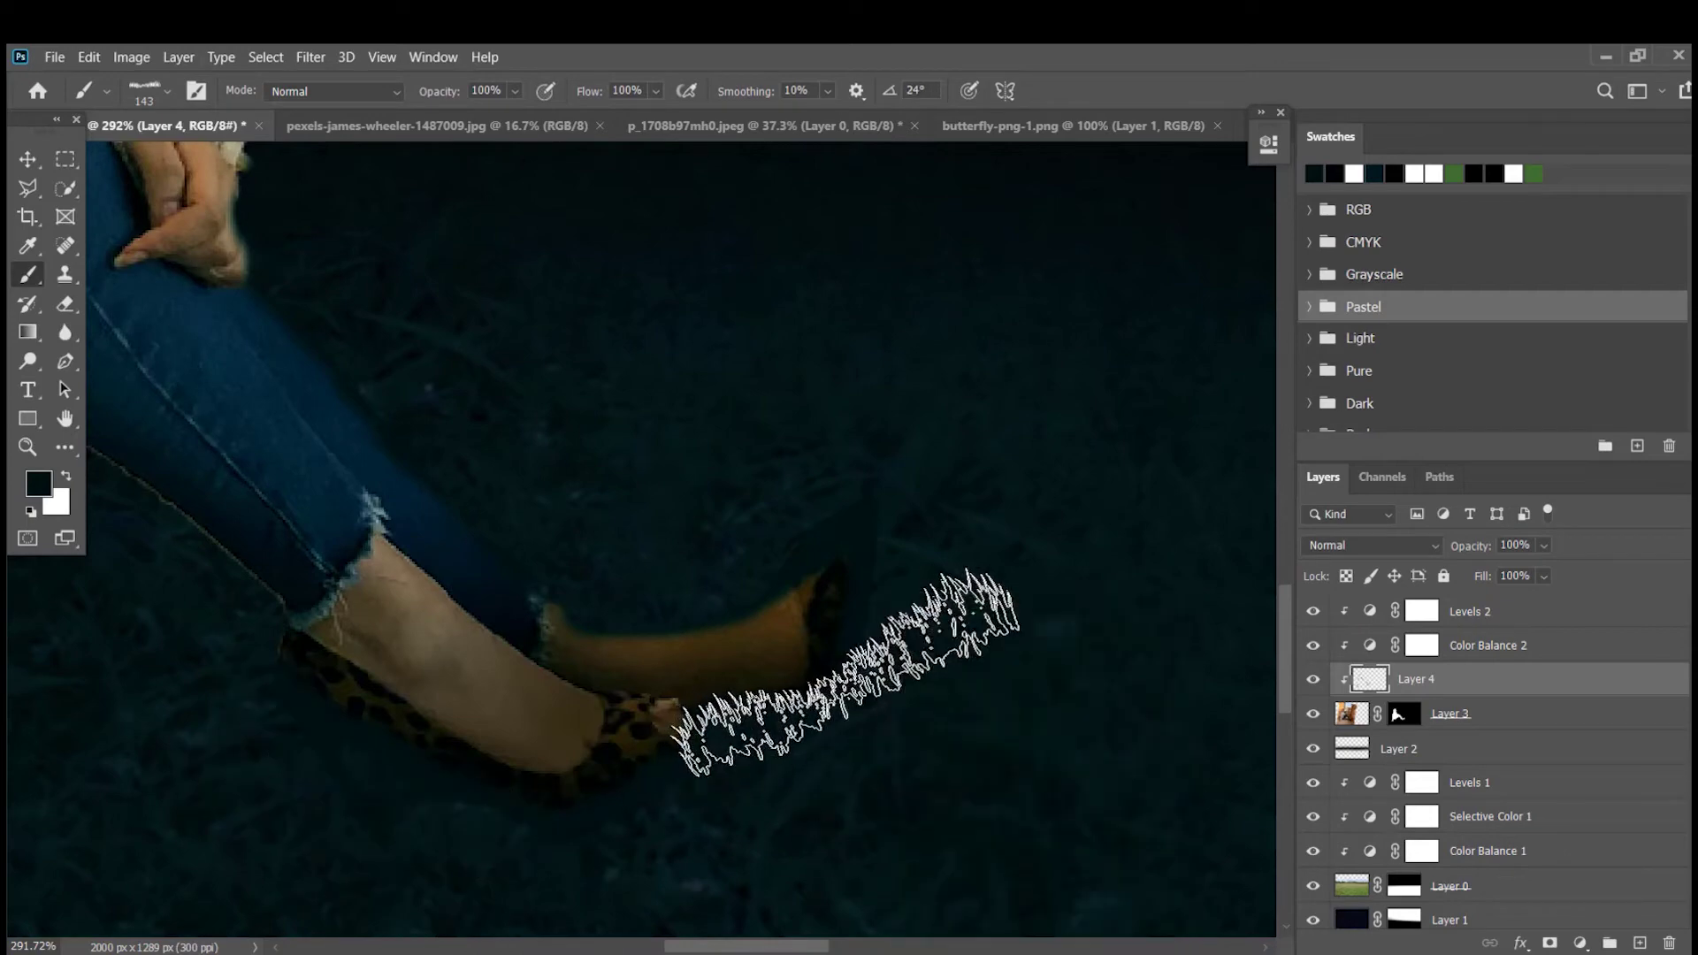
- Rotate the grass brush to 49° and darken the edges of the shoes with it
{"action": "right_click", "coordinate": [998, 752]}
{"action": "mouse_move", "coordinate": [1098, 665]}
{"action": "left_mouse_down"}
{"action": "mouse_move", "coordinate": [1061, 703]}
{"action": "mouse_move", "coordinate": [1092, 695]}
{"action": "mouse_move", "coordinate": [1059, 690]}
{"action": "mouse_move", "coordinate": [1064, 631]}
{"action": "left_mouse_up"}
{"action": "left_click", "coordinate": [863, 648]}
{"action": "right_click", "coordinate": [950, 707]}
{"action": "left_click", "coordinate": [1192, 473]}
{"action": "left_click_drag", "start_coordinate": [218, 721], "coordinate": [1366, 407]}
{"action": "left_click_drag", "start_coordinate": [216, 751], "coordinate": [951, 387]}
{"action": "scroll", "coordinate": [1080, 379], "scroll_direction": "down", "scroll_amount": 5}
{"action": "left_click_drag", "start_coordinate": [1239, 289], "coordinate": [784, 526]}
{"action": "scroll", "coordinate": [906, 420], "scroll_direction": "down", "scroll_amount": 11}
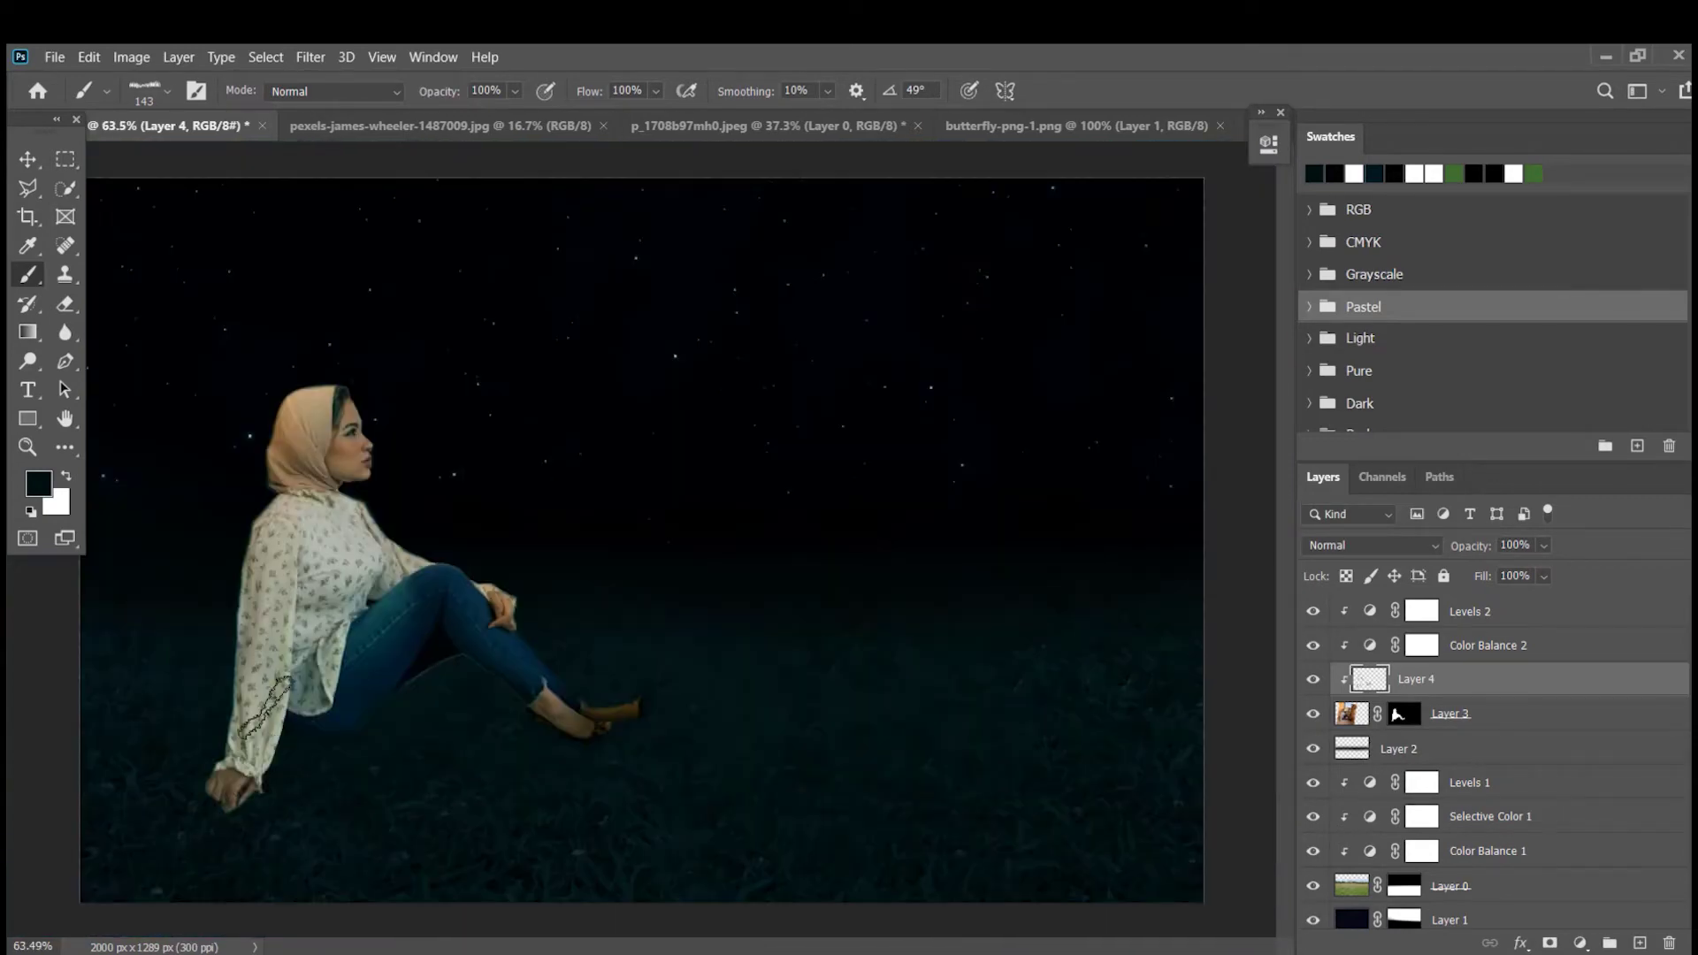
- Try grass dabs around the supporting hand with the brush rotated to 8°
{"action": "scroll", "coordinate": [292, 760], "scroll_direction": "up", "scroll_amount": 12}
{"action": "right_click", "coordinate": [822, 717]}
{"action": "left_click_drag", "start_coordinate": [910, 636], "coordinate": [920, 649]}
{"action": "left_click", "coordinate": [349, 736]}
{"action": "left_click", "coordinate": [66, 835]}
{"action": "left_click", "coordinate": [79, 910]}
{"action": "key", "text": "ctrl+z"}
{"action": "key", "text": "ctrl+z"}
{"action": "left_click_drag", "start_coordinate": [257, 792], "coordinate": [846, 441]}
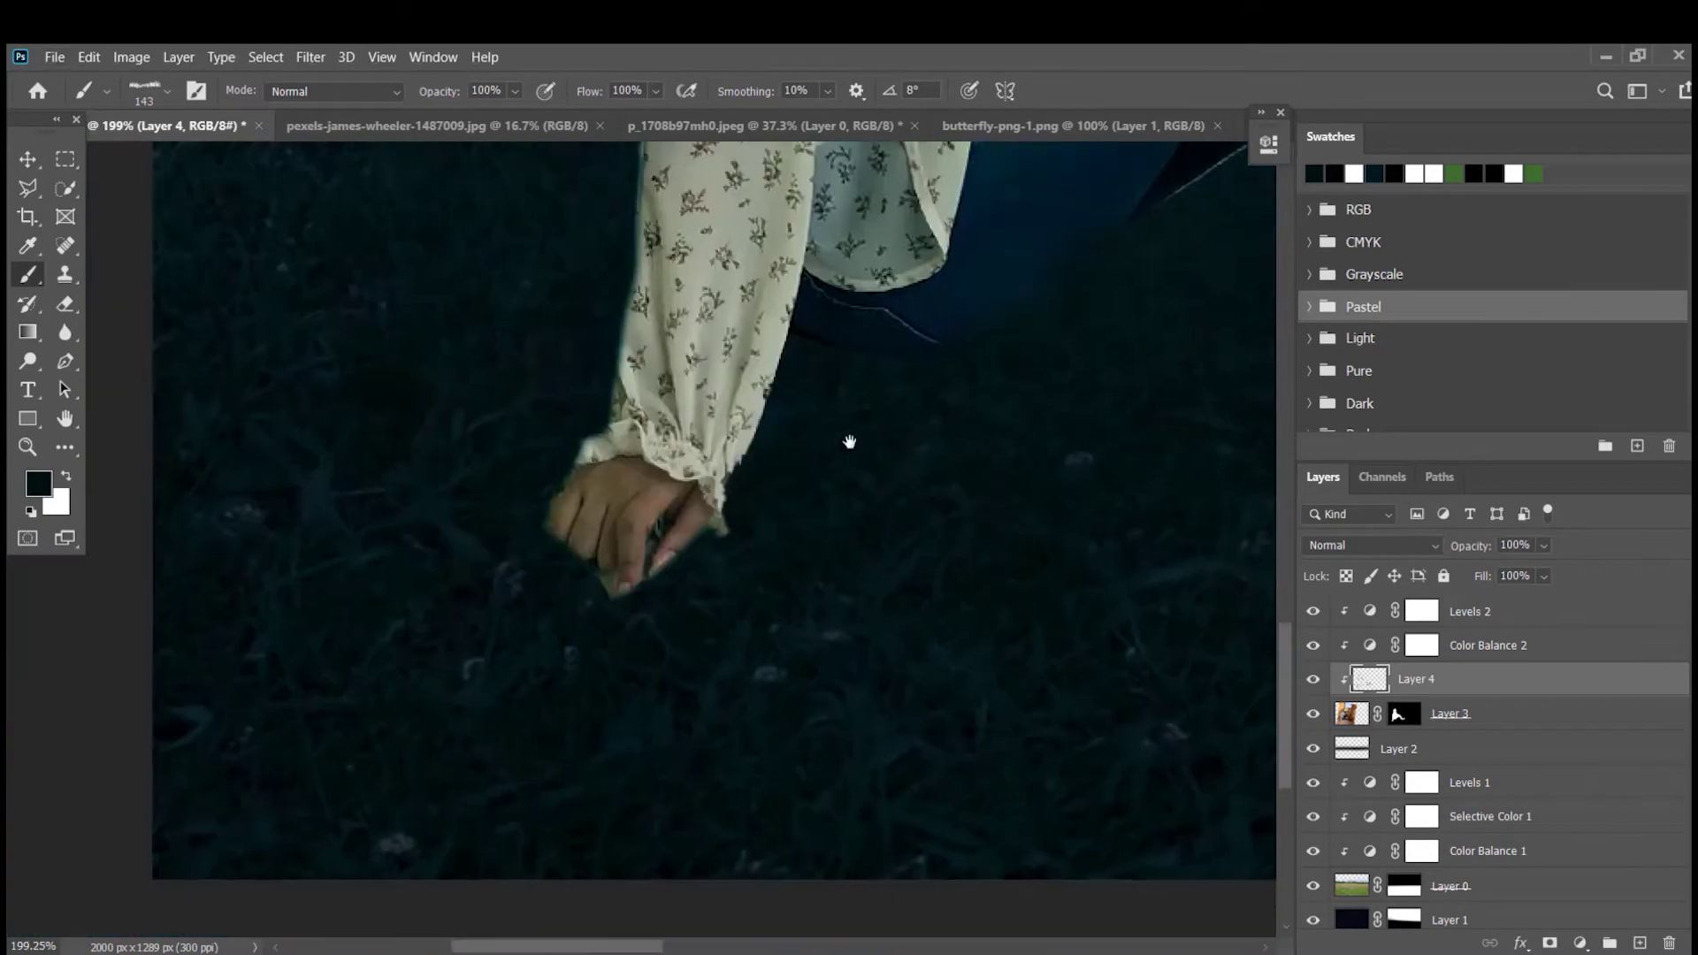
- Rotate the grass brush to -94° and add dark grass texture over the supporting hand
{"action": "scroll", "coordinate": [748, 545], "scroll_direction": "down", "scroll_amount": 12}
{"action": "right_click", "coordinate": [215, 601]}
{"action": "left_click_drag", "start_coordinate": [299, 655], "coordinate": [254, 657]}
{"action": "left_click", "coordinate": [203, 648]}
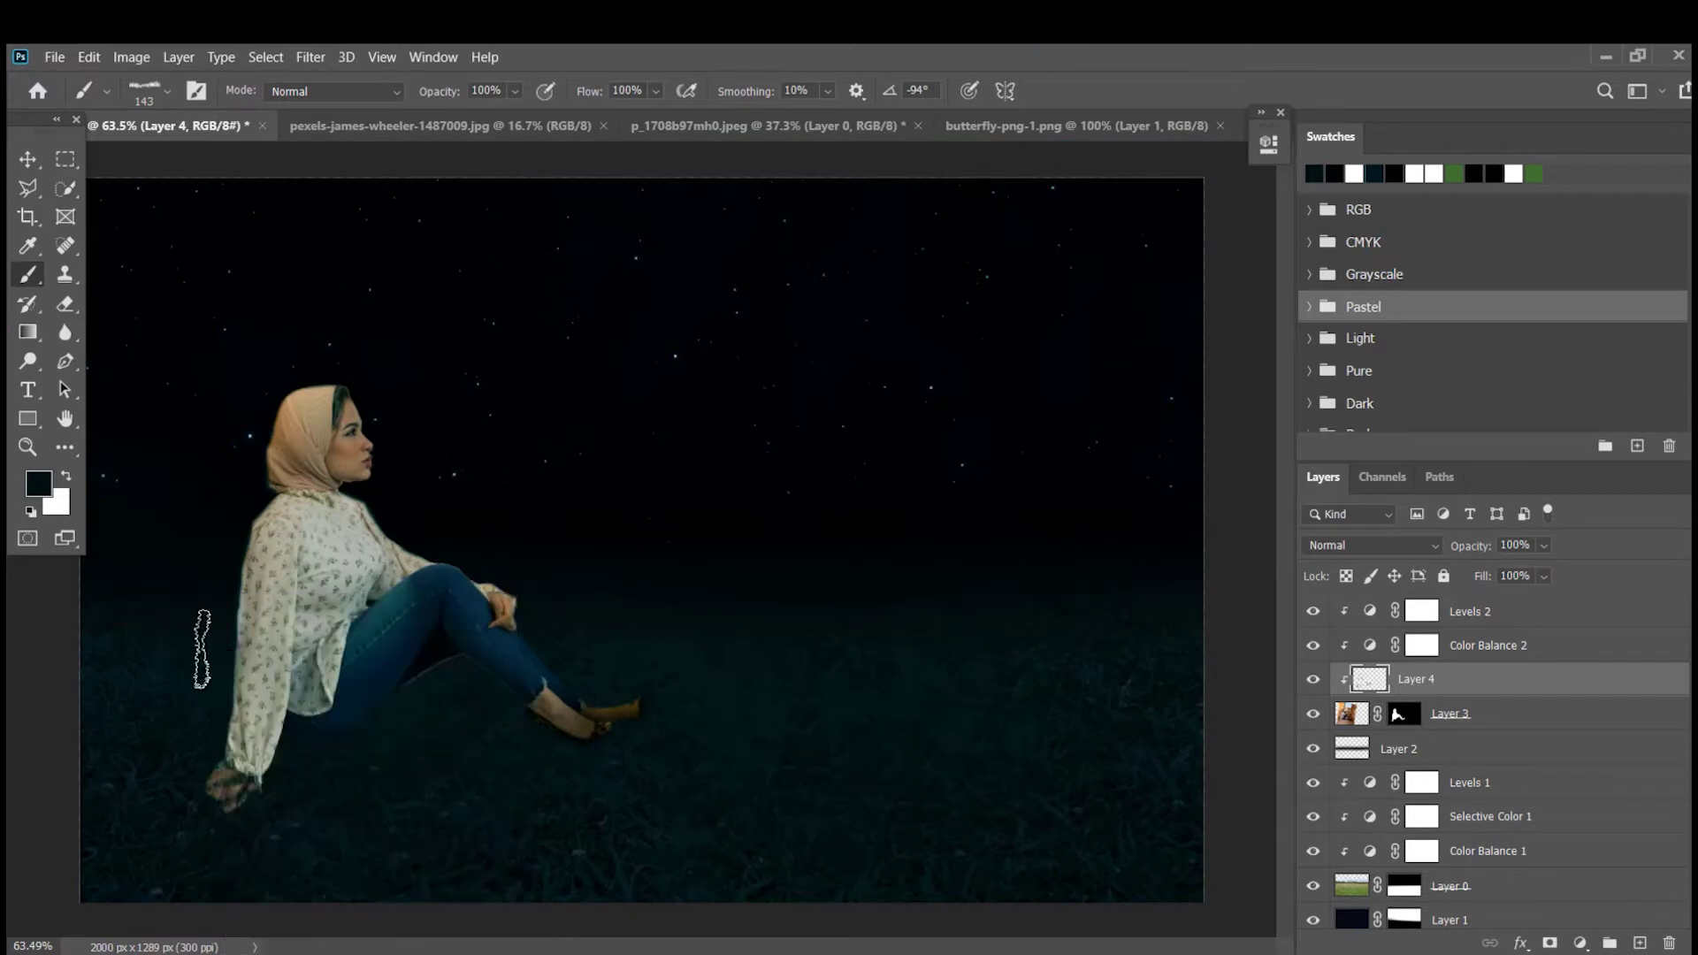
- Switch to the 322 px grass brush, rotate it to -82° and darken the woman's shoes
{"action": "right_click", "coordinate": [158, 752]}
{"action": "scroll", "coordinate": [255, 809], "scroll_direction": "down", "scroll_amount": 1}
{"action": "left_click", "coordinate": [274, 877]}
{"action": "left_click_drag", "start_coordinate": [251, 656], "coordinate": [219, 684]}
{"action": "left_click", "coordinate": [149, 721]}
- Set the clipped shading layer to Multiply and apply a Gaussian Blur with a 3.8-pixel radius
{"action": "left_click", "coordinate": [1370, 546]}
{"action": "left_click", "coordinate": [1362, 476]}
{"action": "left_click", "coordinate": [310, 57]}
{"action": "mouse_move", "coordinate": [322, 292]}
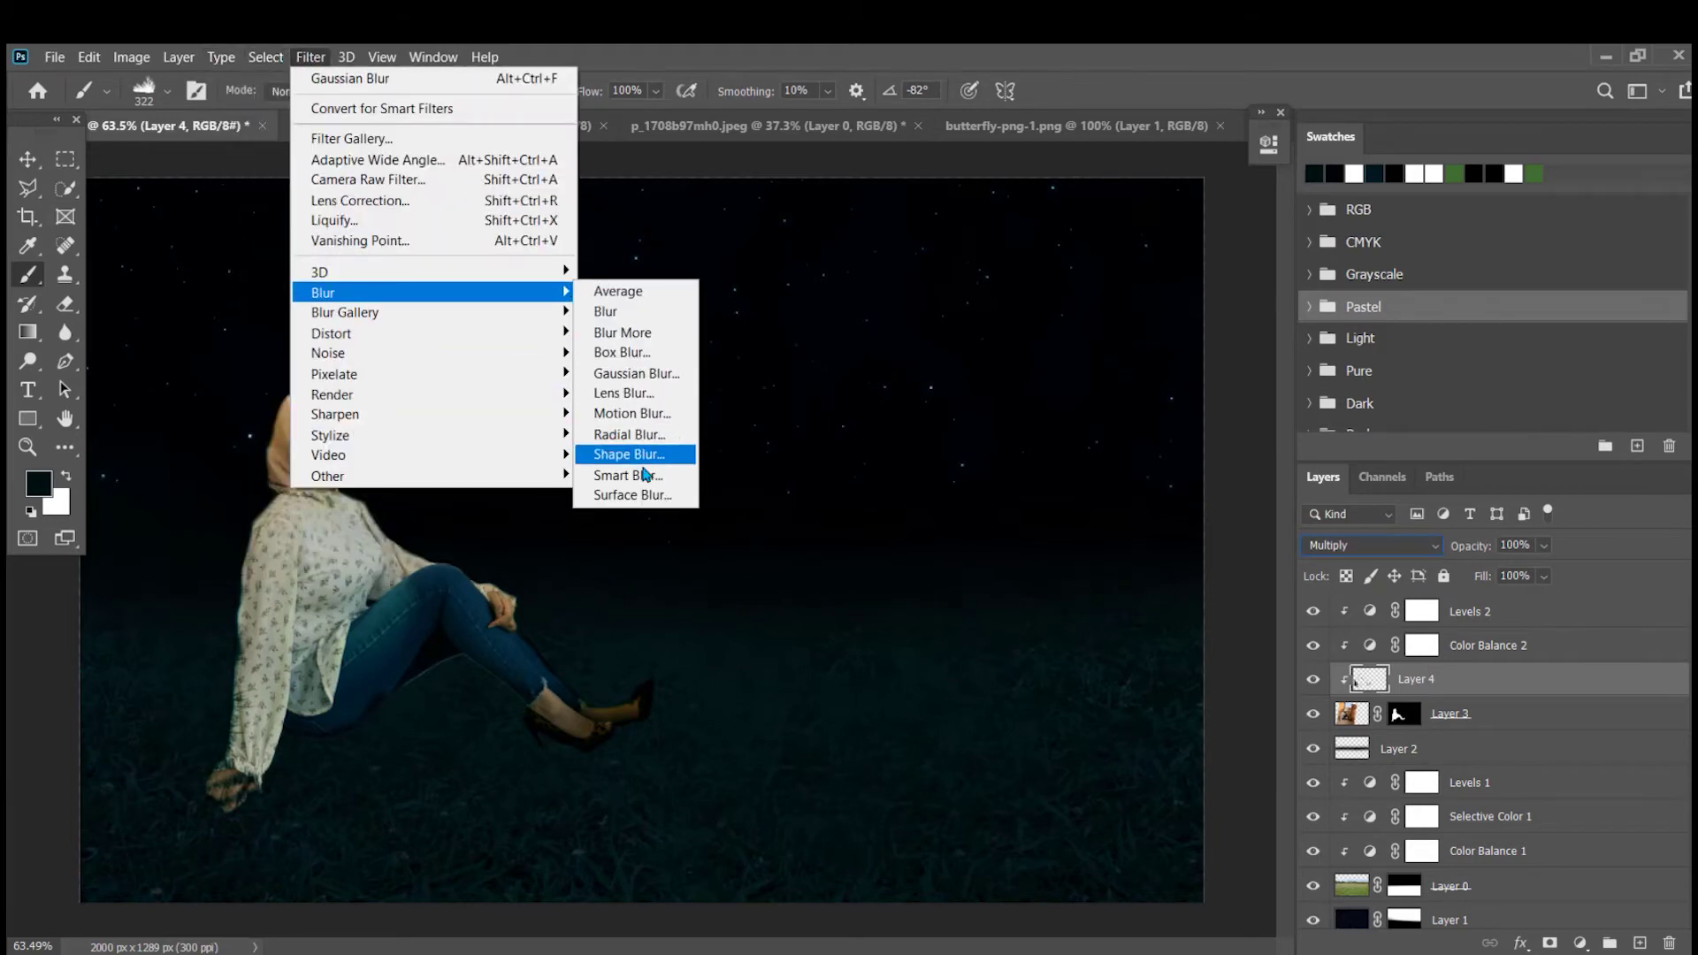
{"action": "left_click", "coordinate": [628, 379]}
{"action": "left_click_drag", "start_coordinate": [1141, 634], "coordinate": [1095, 633]}
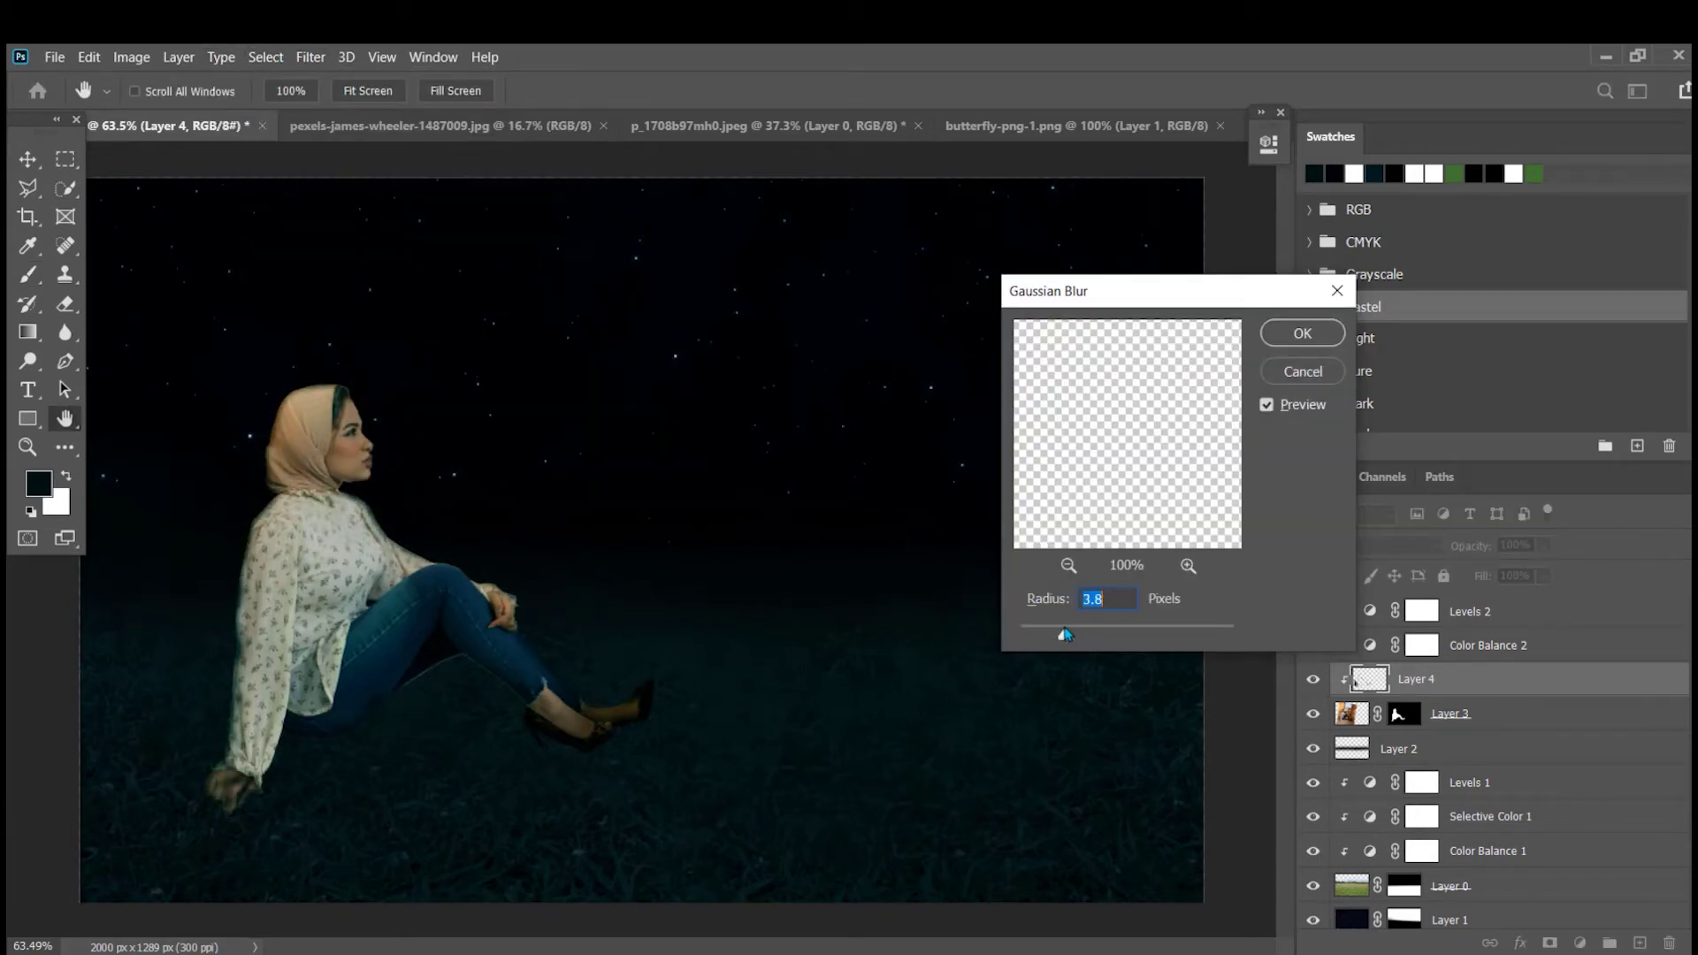
{"action": "left_click", "coordinate": [1302, 334]}
- Choose the Soft Round brush and reduce its size to 45 px
{"action": "scroll", "coordinate": [228, 688], "scroll_direction": "up", "scroll_amount": 8}
{"action": "right_click", "coordinate": [172, 426]}
{"action": "left_click", "coordinate": [198, 619]}
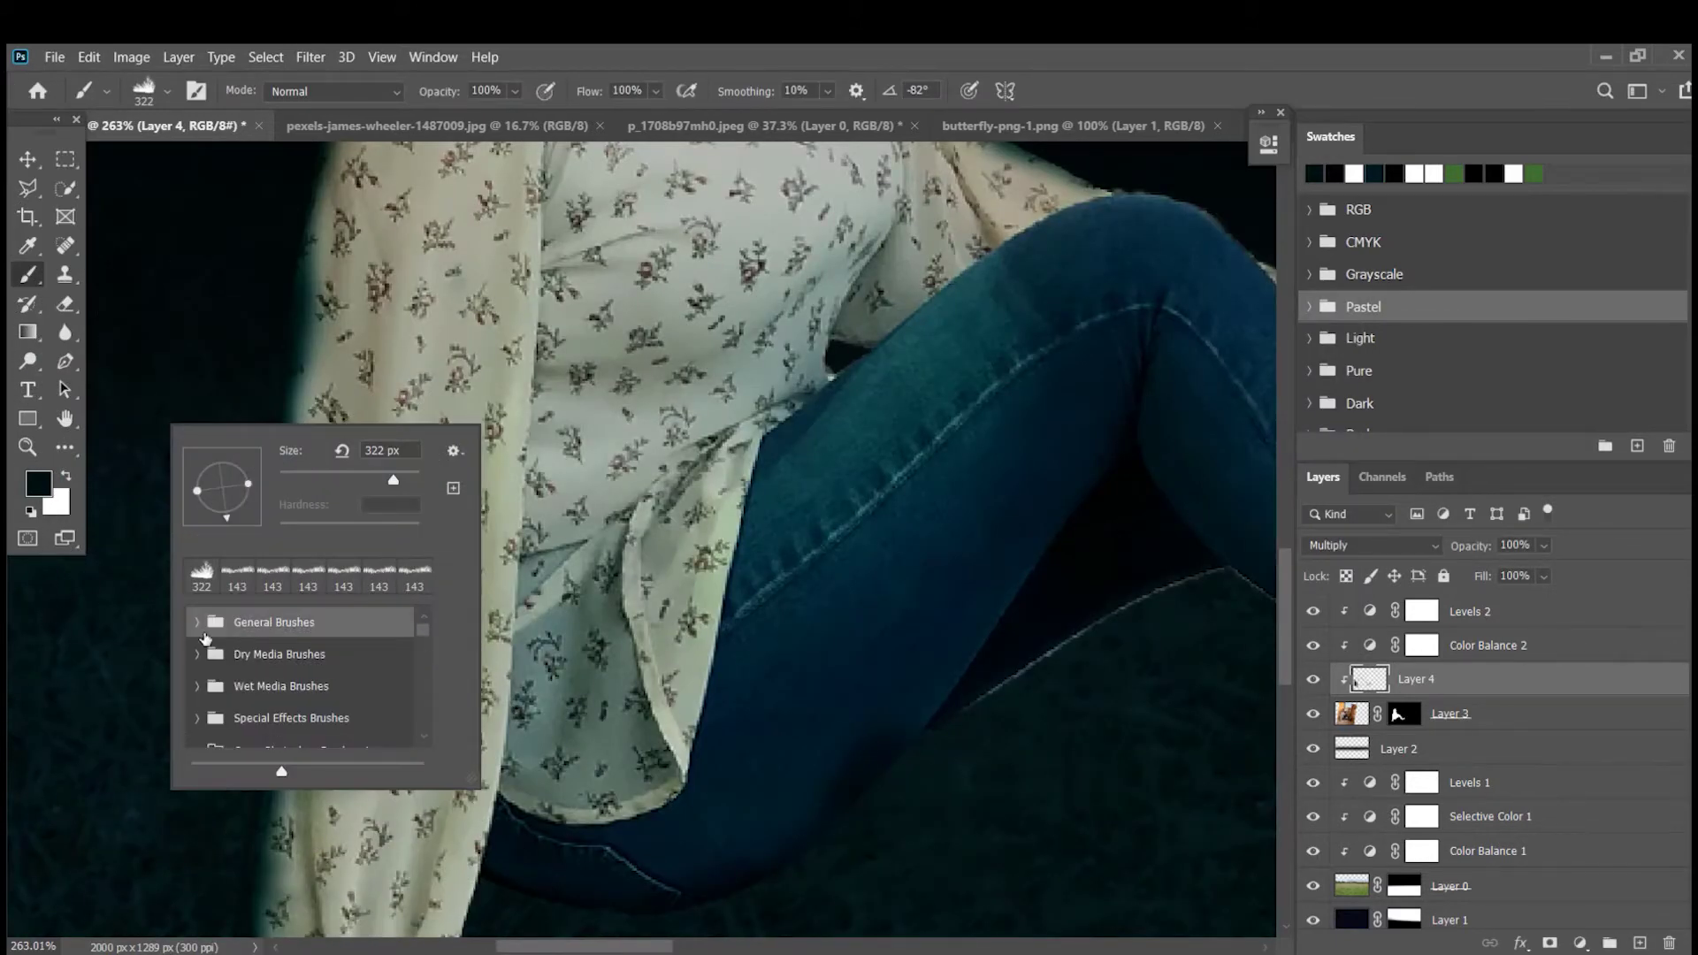
{"action": "double_click", "coordinate": [236, 661]}
{"action": "key", "text": "bracketleft"}
{"action": "key", "text": "bracketleft"}
{"action": "key", "text": "bracketleft"}
{"action": "key", "text": "bracketleft"}
{"action": "key", "text": "bracketleft"}
{"action": "key", "text": "bracketleft"}
{"action": "key", "text": "bracketleft"}
{"action": "key", "text": "bracketleft"}
{"action": "key", "text": "bracketleft"}
{"action": "key", "text": "bracketleft"}
{"action": "key", "text": "bracketleft"}
{"action": "key", "text": "bracketleft"}
{"action": "key", "text": "bracketleft"}
{"action": "key", "text": "bracketleft"}
{"action": "key", "text": "bracketleft"}
{"action": "key", "text": "bracketleft"}
{"action": "key", "text": "bracketleft"}
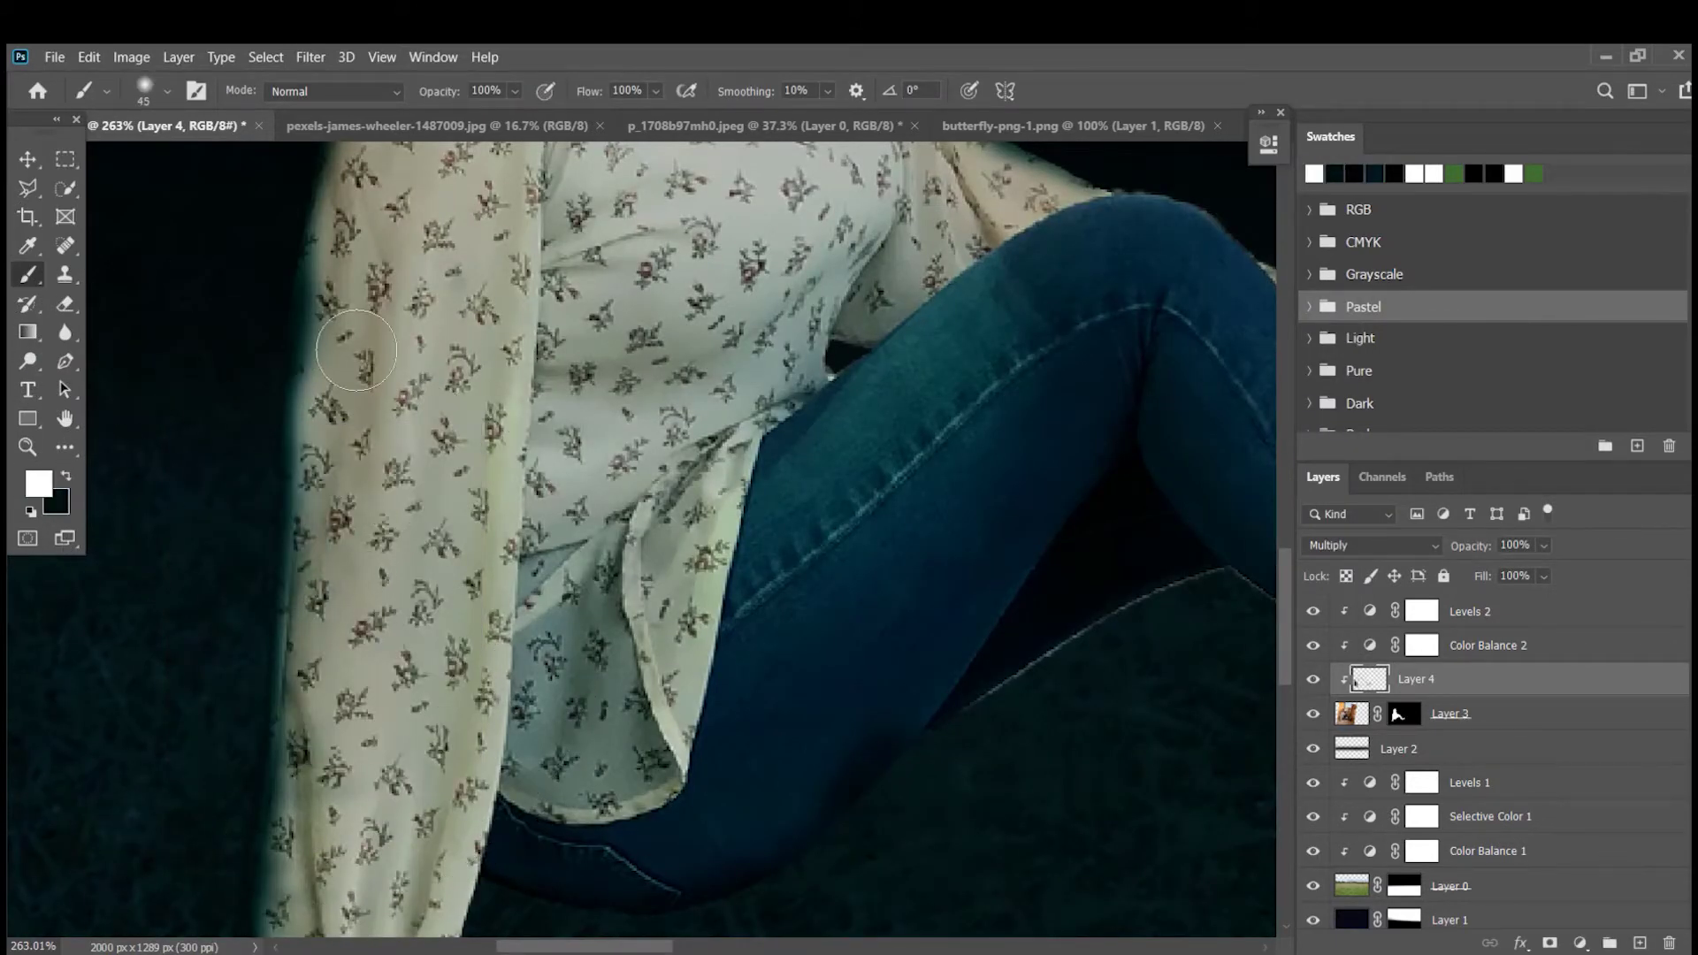
- Retouch the shading on the woman's shoulders, headscarf and sleeves with soft white strokes
{"action": "scroll", "coordinate": [402, 631], "scroll_direction": "up", "scroll_amount": 5}
{"action": "left_click_drag", "start_coordinate": [807, 360], "coordinate": [748, 331]}
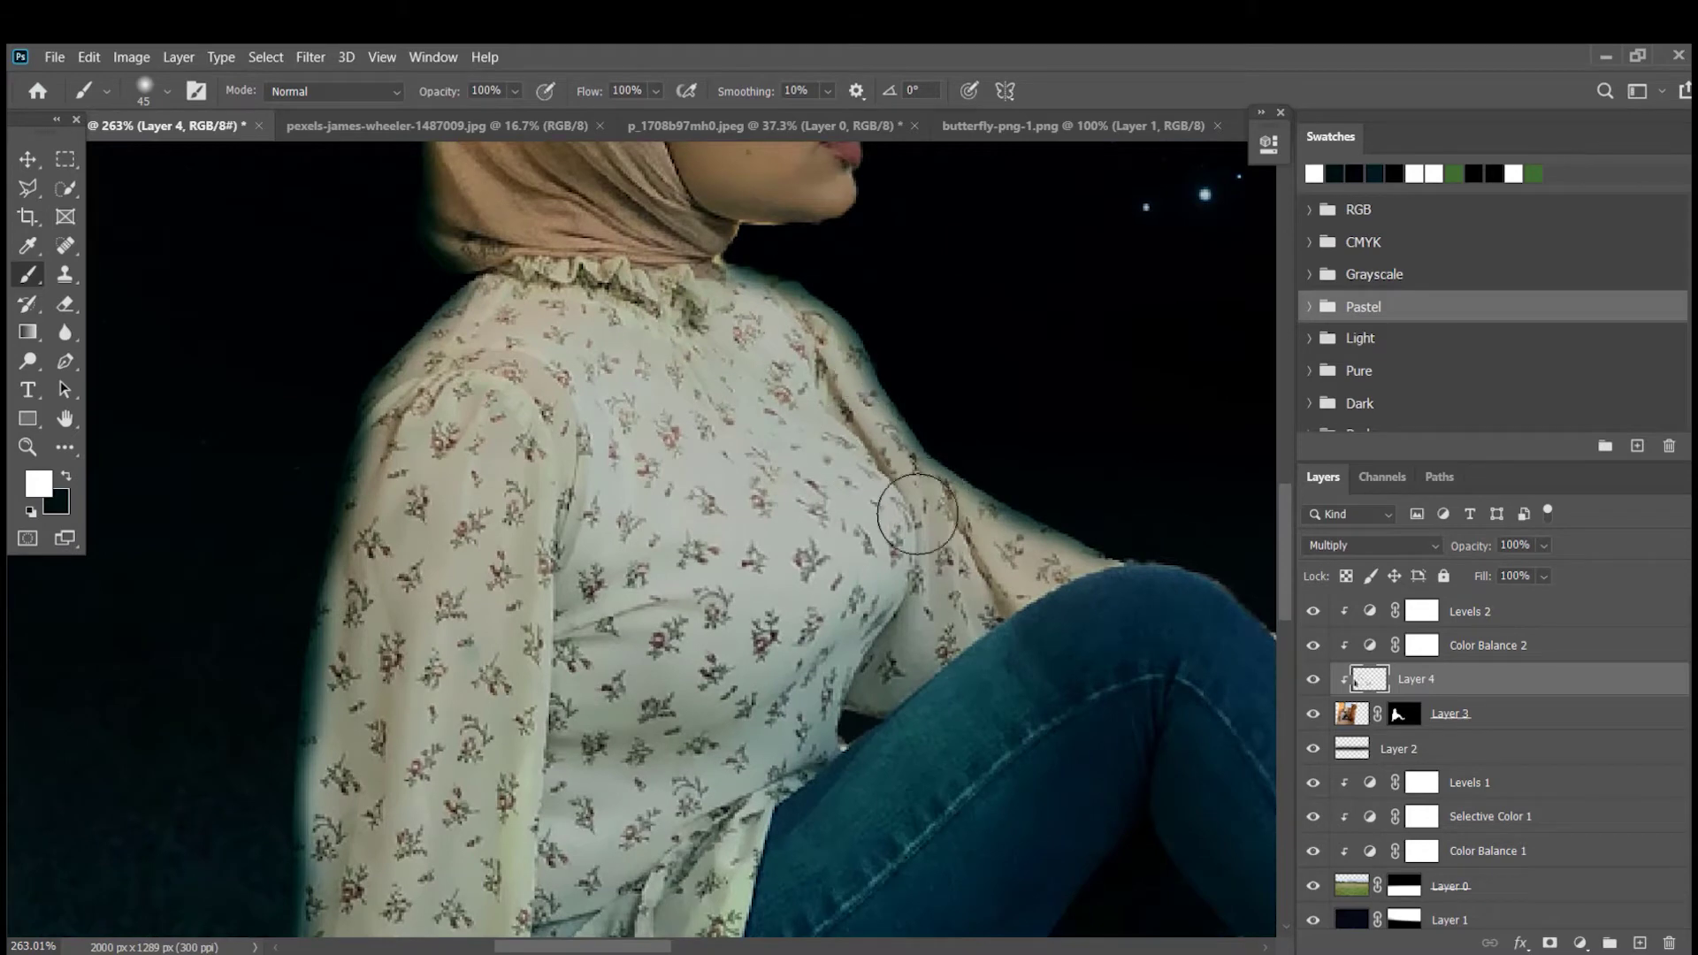
{"action": "scroll", "coordinate": [992, 574], "scroll_direction": "up", "scroll_amount": 6}
{"action": "left_click_drag", "start_coordinate": [567, 452], "coordinate": [468, 470]}
{"action": "scroll", "coordinate": [588, 654], "scroll_direction": "down", "scroll_amount": 6}
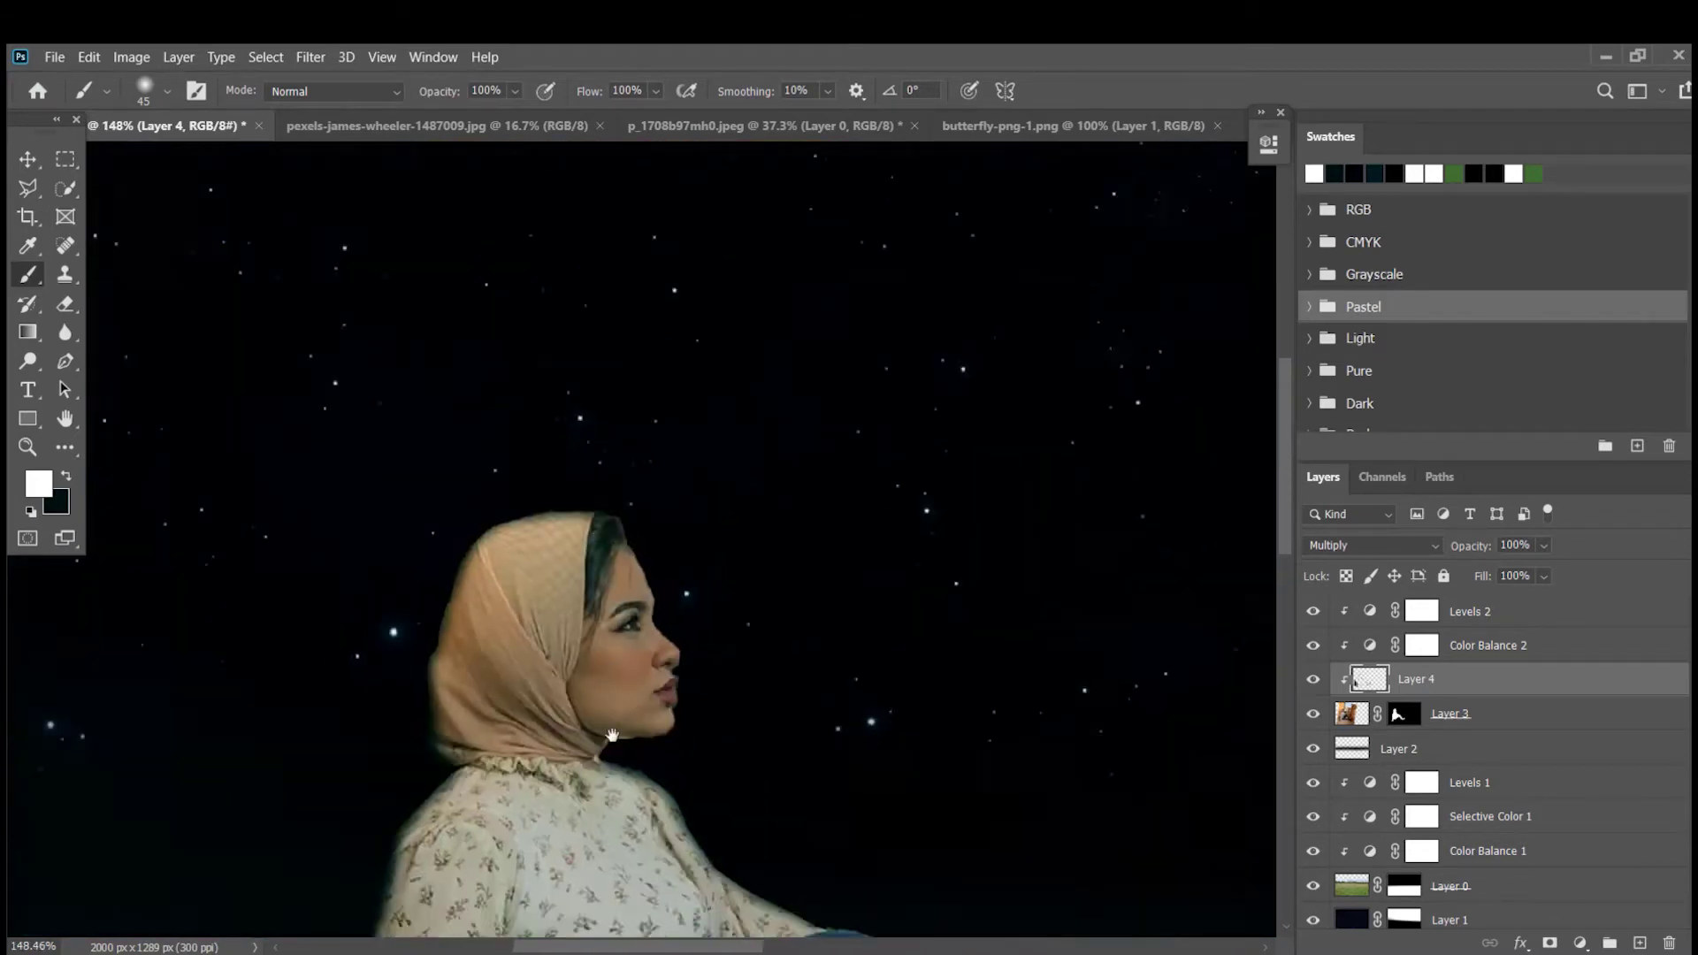
{"action": "left_click_drag", "start_coordinate": [637, 796], "coordinate": [508, 275]}
{"action": "scroll", "coordinate": [522, 705], "scroll_direction": "up", "scroll_amount": 6}
{"action": "mouse_move", "coordinate": [893, 443]}
{"action": "left_mouse_down"}
{"action": "mouse_move", "coordinate": [625, 634]}
{"action": "mouse_move", "coordinate": [655, 623]}
{"action": "left_mouse_up"}
{"action": "scroll", "coordinate": [845, 610], "scroll_direction": "down", "scroll_amount": 7}
{"action": "left_click_drag", "start_coordinate": [194, 793], "coordinate": [416, 629]}
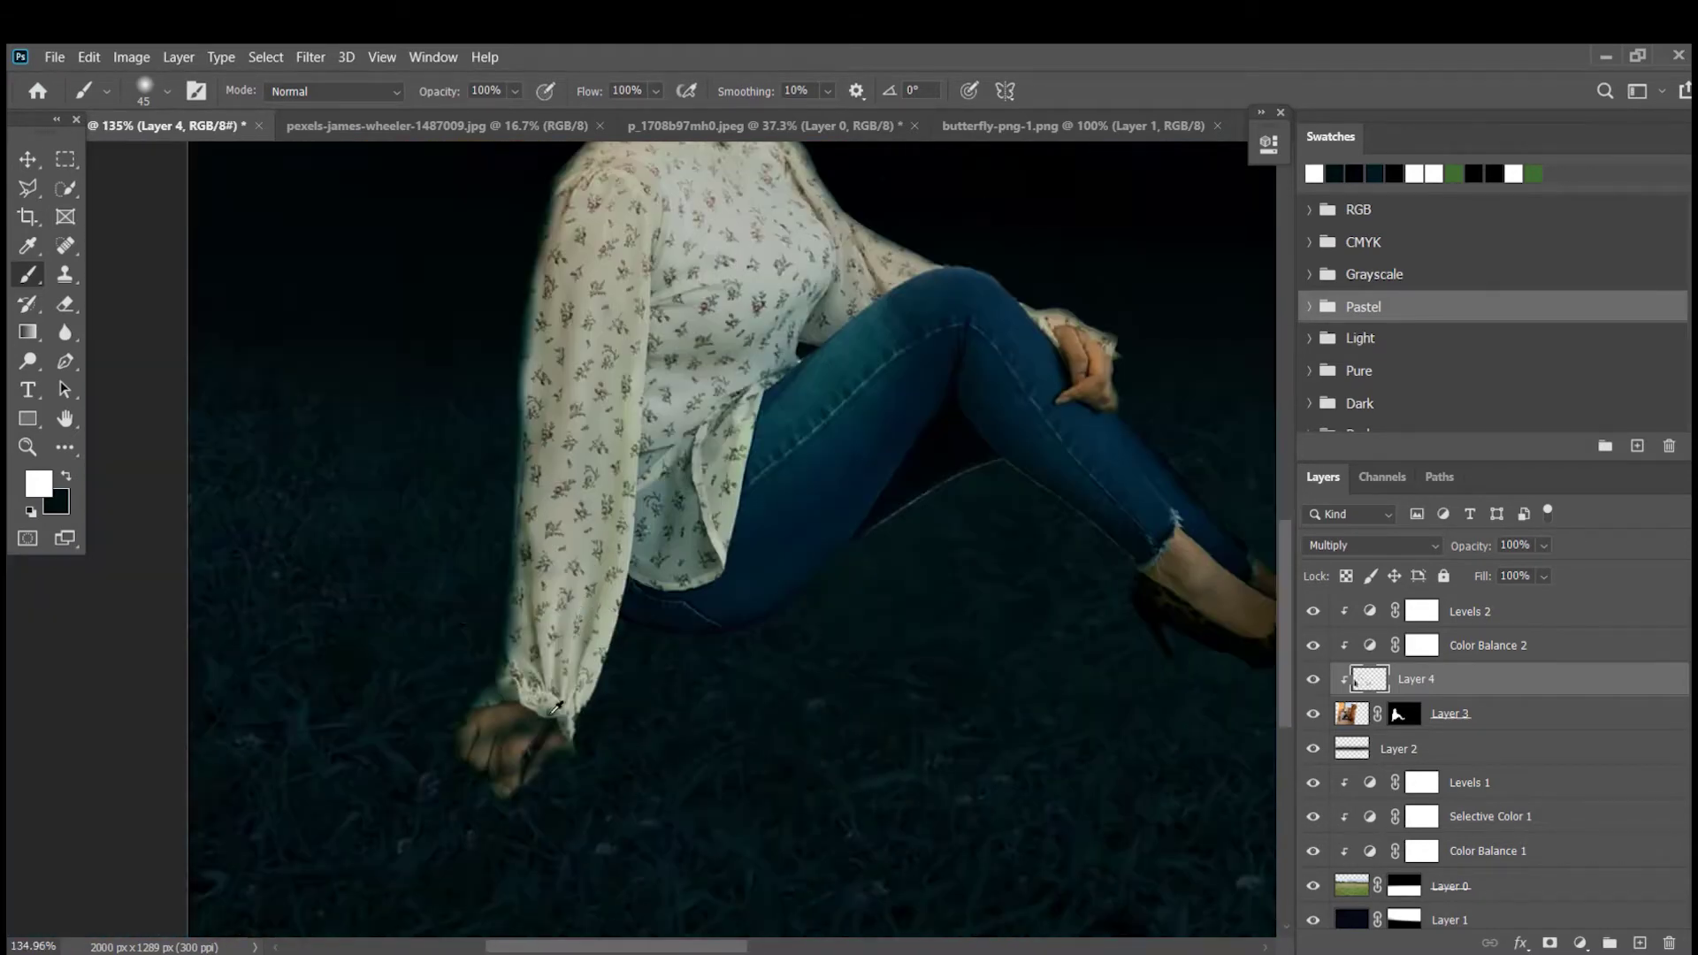
- Choose the 322 px grass brush again, reduce it to 143 px and rotate it to 6°
{"action": "scroll", "coordinate": [416, 630], "scroll_direction": "down", "scroll_amount": 6}
{"action": "scroll", "coordinate": [601, 761], "scroll_direction": "up", "scroll_amount": 7}
{"action": "right_click", "coordinate": [357, 459]}
{"action": "left_click", "coordinate": [425, 610]}
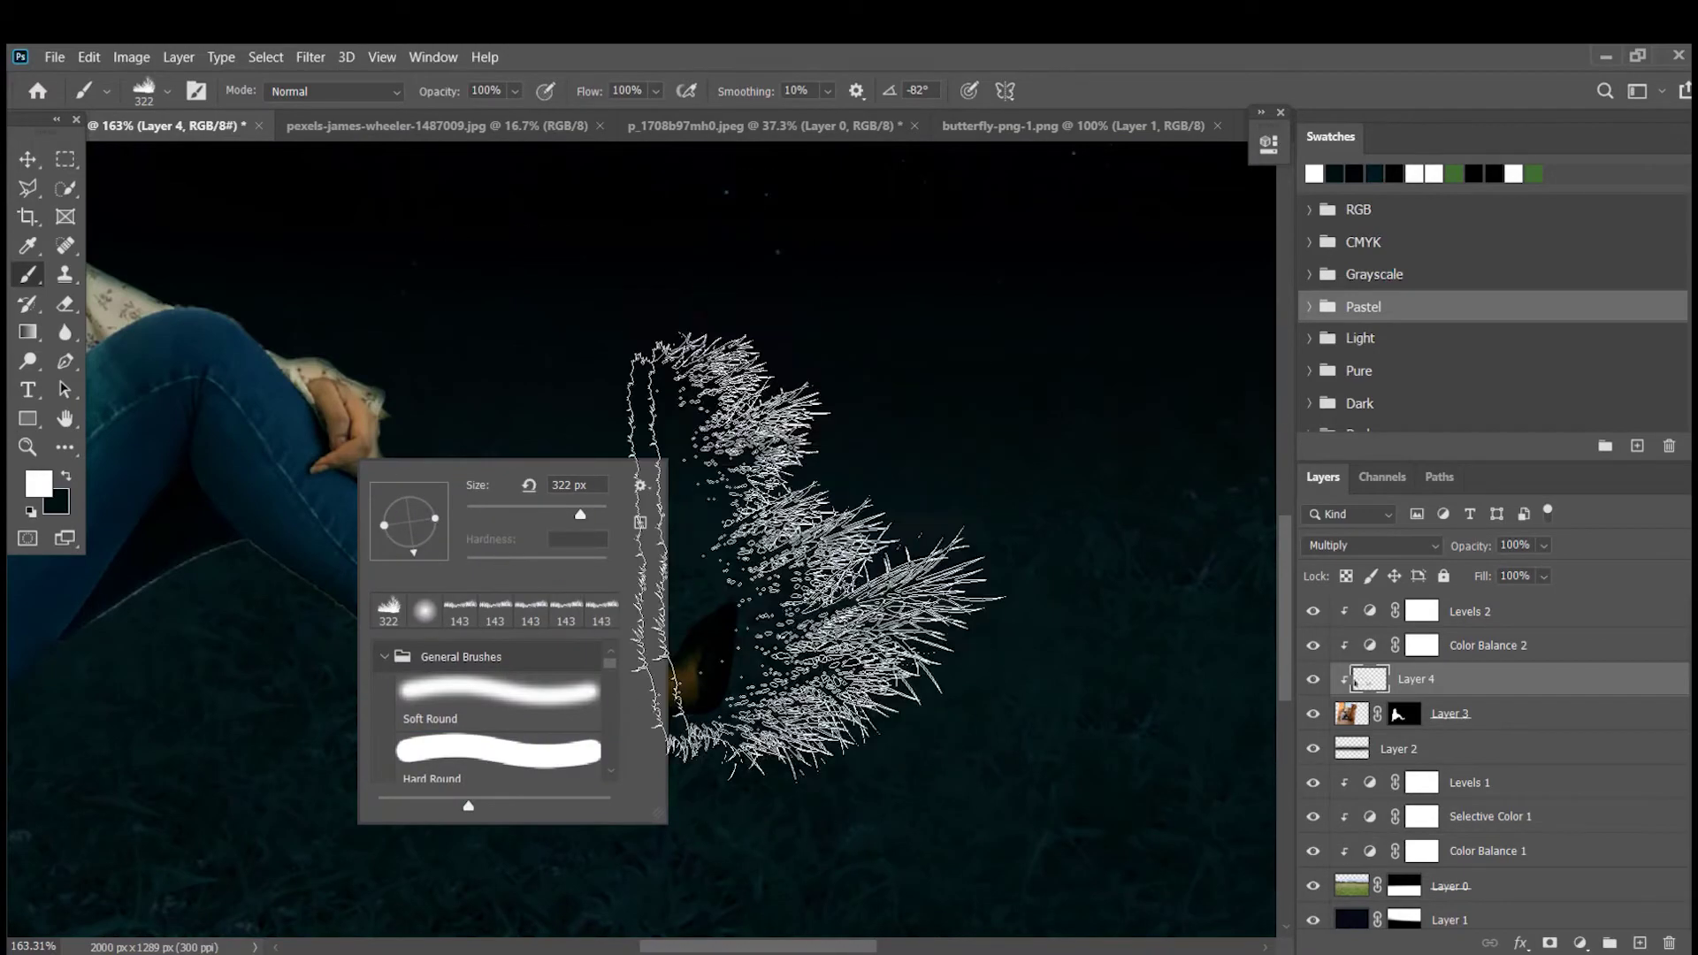
{"action": "right_click", "coordinate": [924, 453]}
{"action": "left_click_drag", "start_coordinate": [951, 503], "coordinate": [1001, 524]}
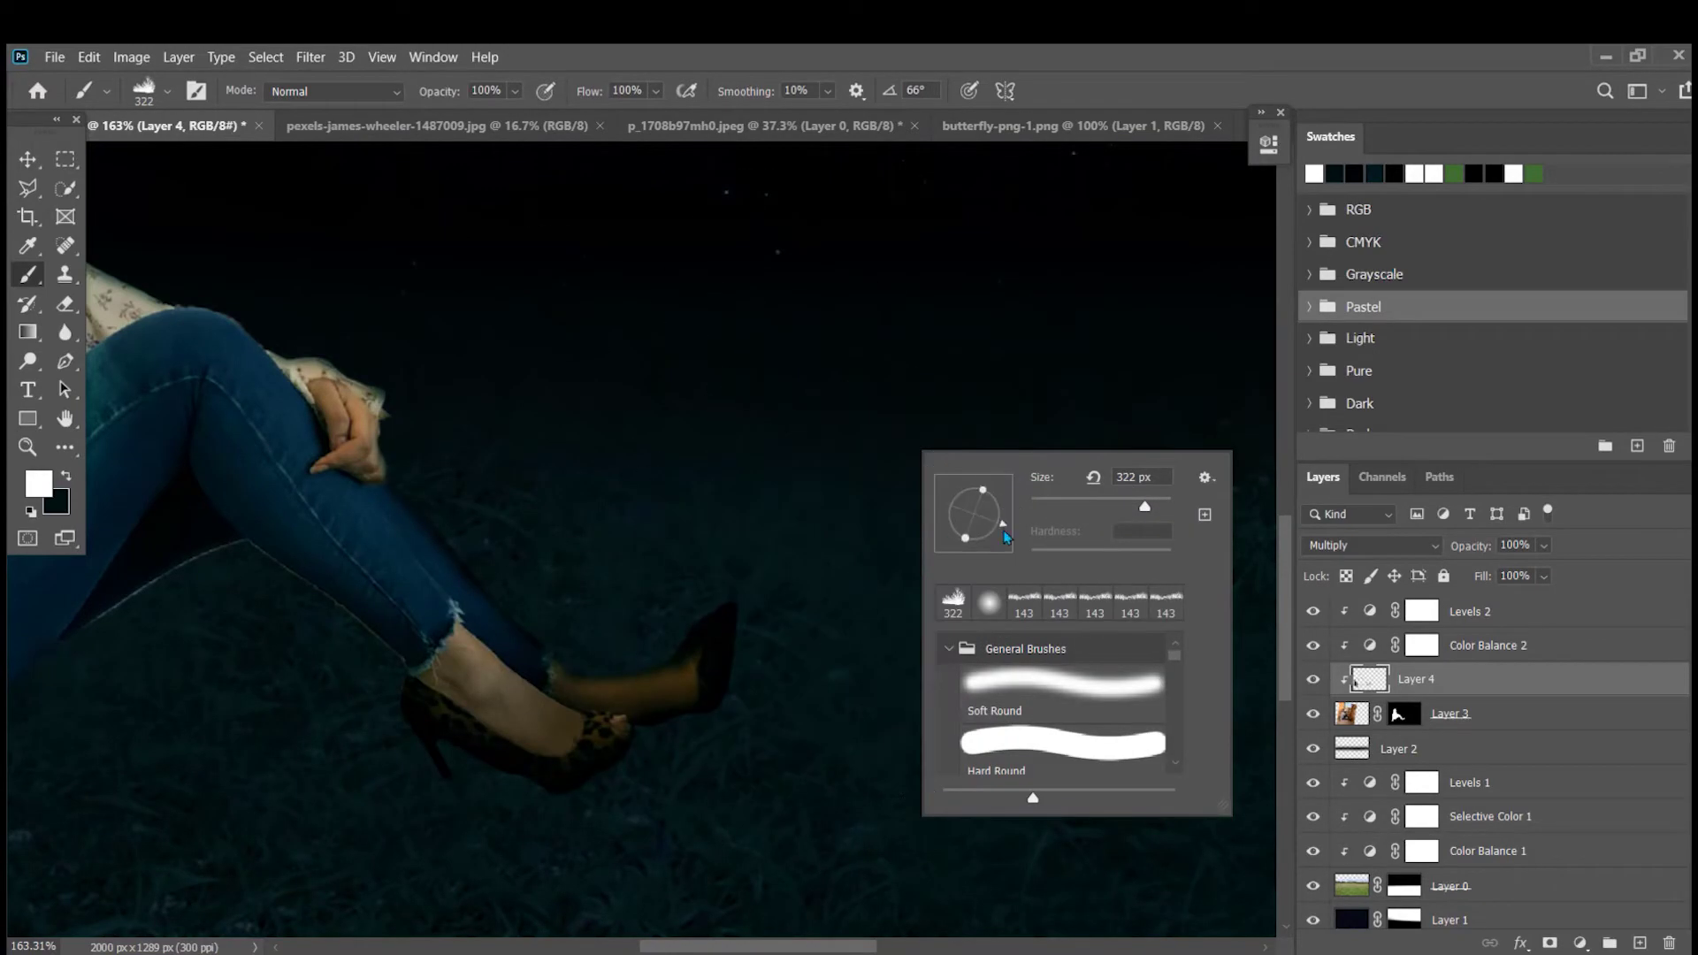
{"action": "left_click_drag", "start_coordinate": [1144, 507], "coordinate": [1116, 507]}
{"action": "left_click_drag", "start_coordinate": [1003, 523], "coordinate": [1005, 510]}
{"action": "left_click", "coordinate": [719, 738]}
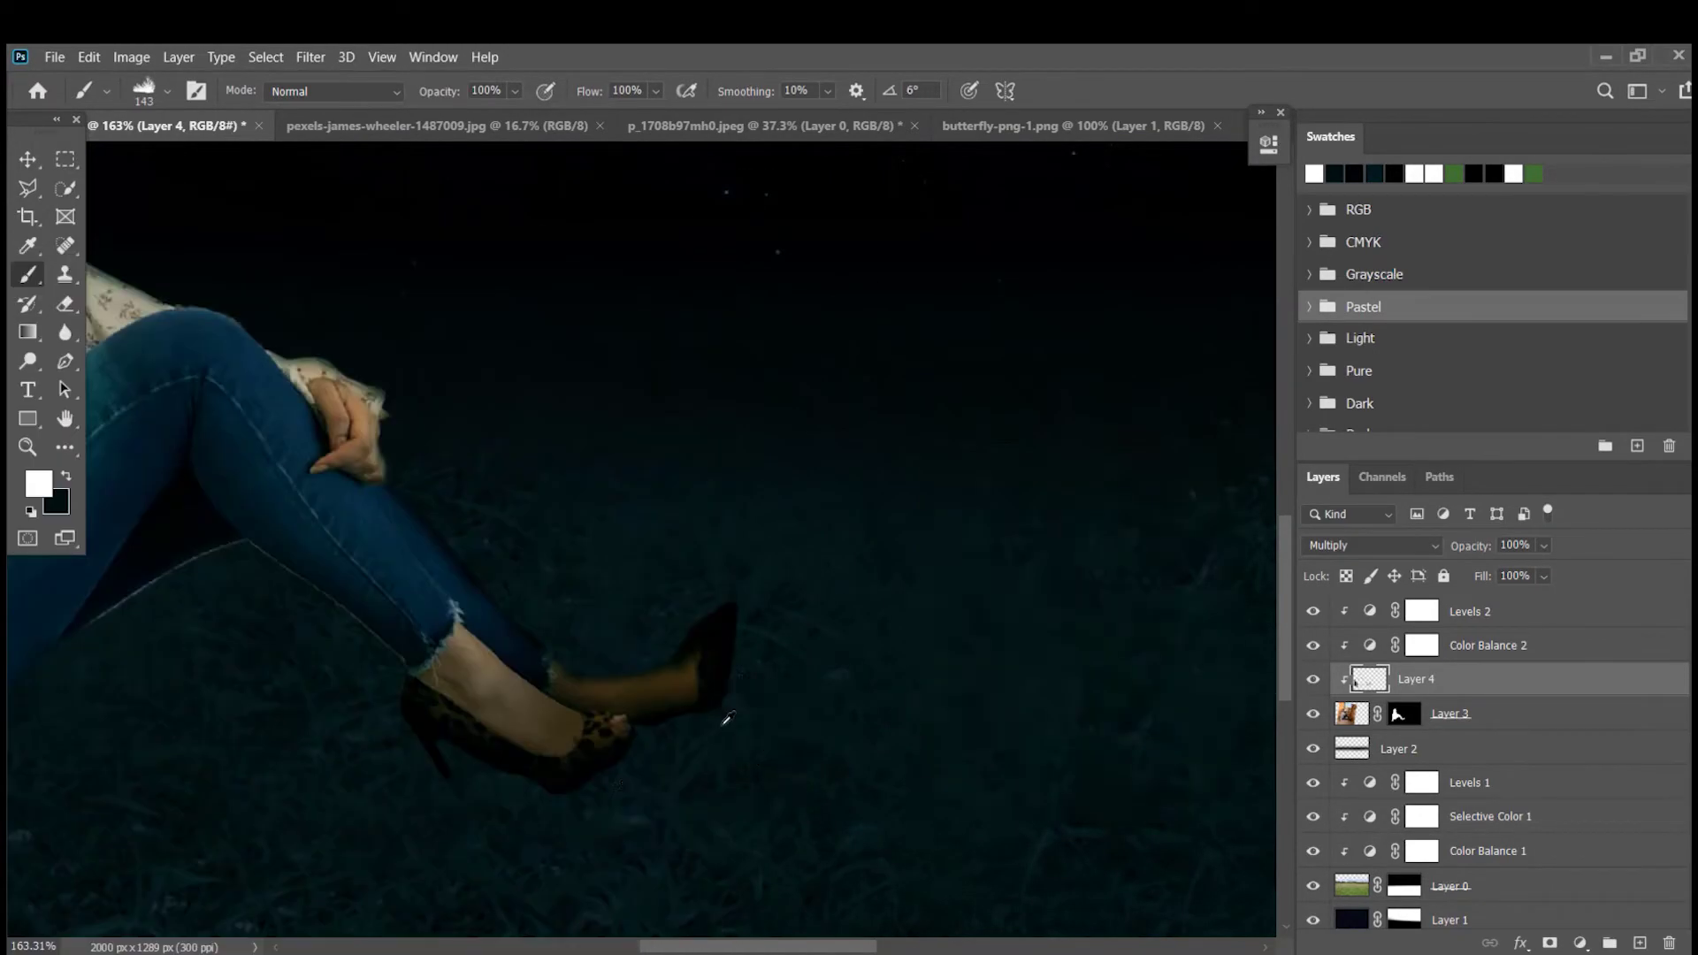
- Reduce the grass brush to 69 px and dab the dark foreground colour over the rear ankle and shoe
{"action": "scroll", "coordinate": [720, 726], "scroll_direction": "up", "scroll_amount": 6}
{"action": "right_click", "coordinate": [776, 673]}
{"action": "left_click_drag", "start_coordinate": [969, 646], "coordinate": [944, 646]}
{"action": "left_click", "coordinate": [676, 707]}
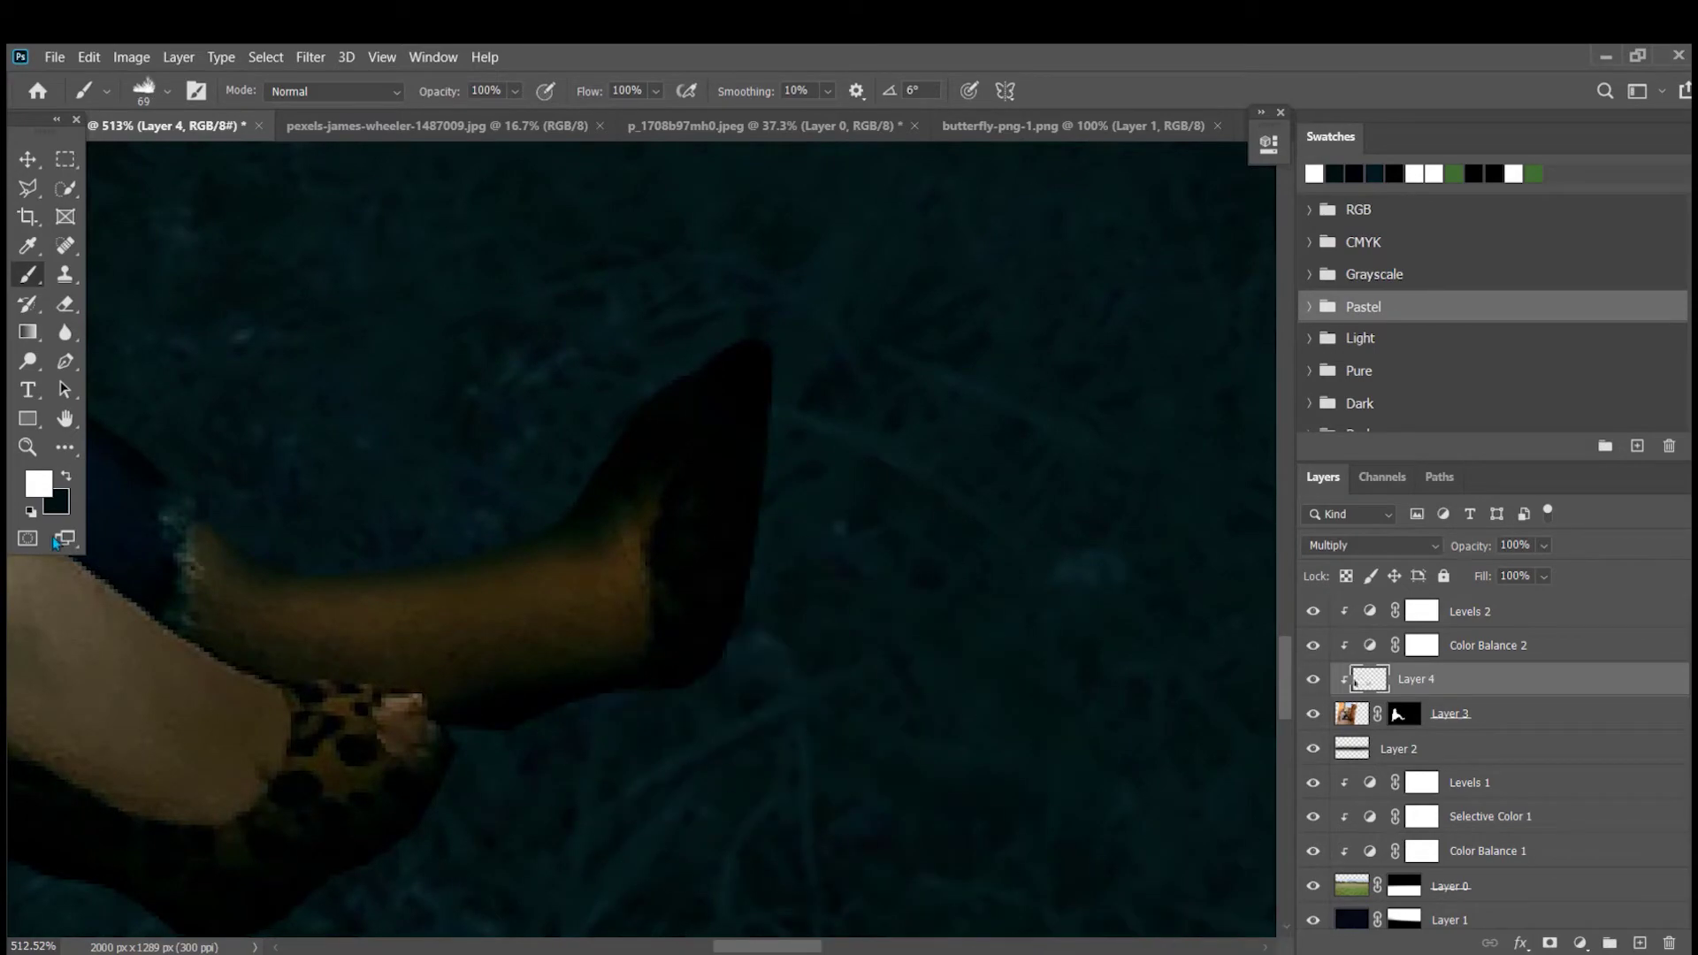
{"action": "left_click", "coordinate": [66, 476]}
{"action": "left_click", "coordinate": [695, 647]}
{"action": "left_click", "coordinate": [554, 649]}
{"action": "left_click_drag", "start_coordinate": [532, 856], "coordinate": [813, 712]}
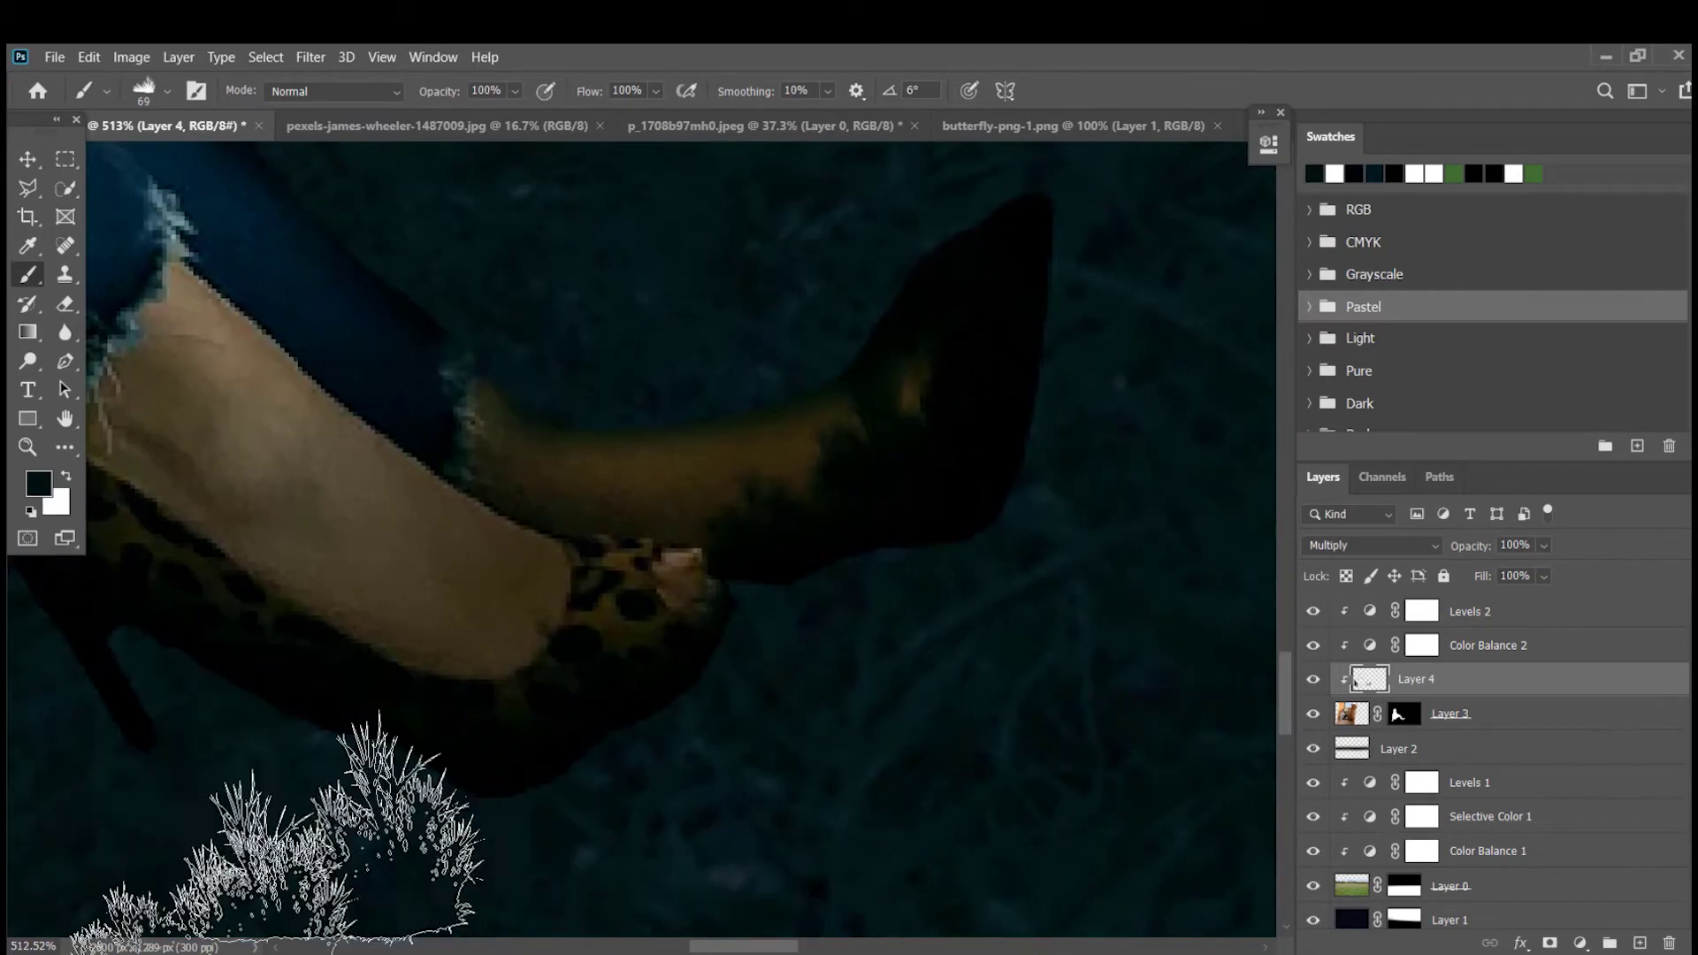
- Add a new layer above the woman's Levels adjustment and dab dark grass around both shoes
{"action": "scroll", "coordinate": [414, 813], "scroll_direction": "down", "scroll_amount": 3}
{"action": "left_click", "coordinate": [1483, 611]}
{"action": "left_click", "coordinate": [1639, 943]}
{"action": "left_click", "coordinate": [184, 719]}
{"action": "left_click", "coordinate": [710, 629]}
{"action": "left_click", "coordinate": [735, 478]}
{"action": "left_click", "coordinate": [637, 714]}
{"action": "left_click", "coordinate": [598, 618]}
{"action": "left_click", "coordinate": [705, 548]}
- Keep the new grass layer in Normal mode and lower its opacity to 82%
{"action": "left_click", "coordinate": [1373, 545]}
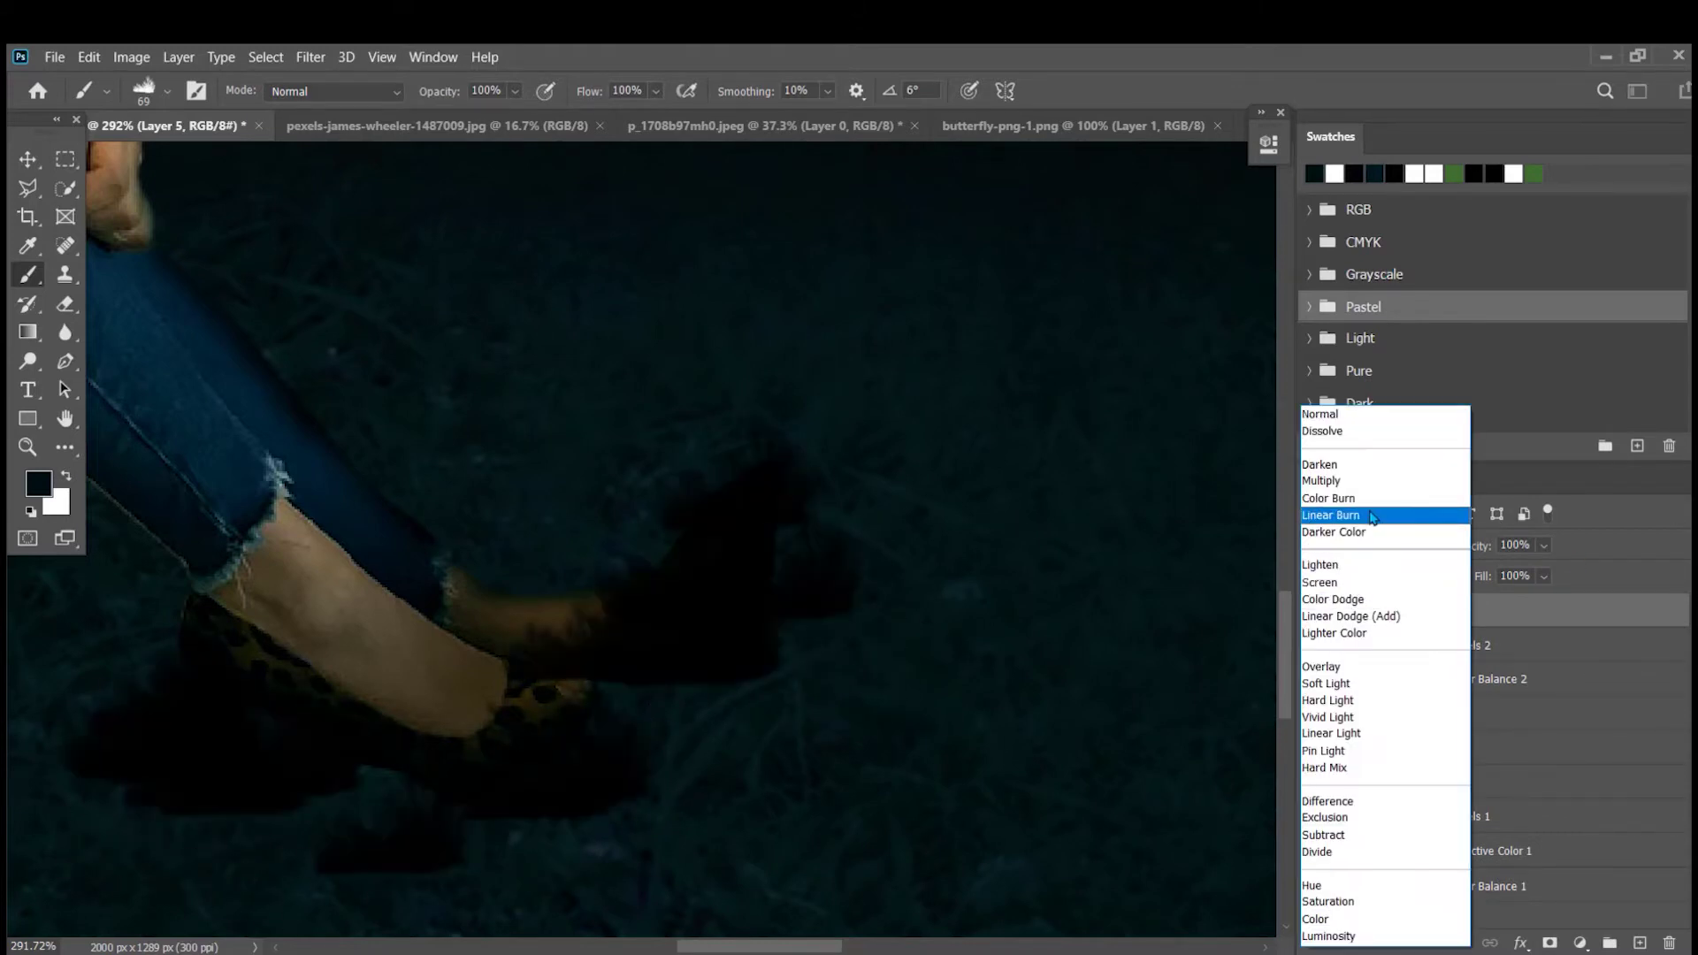
{"action": "left_click", "coordinate": [1545, 576]}
{"action": "left_click", "coordinate": [193, 772]}
{"action": "scroll", "coordinate": [448, 750], "scroll_direction": "down", "scroll_amount": 8}
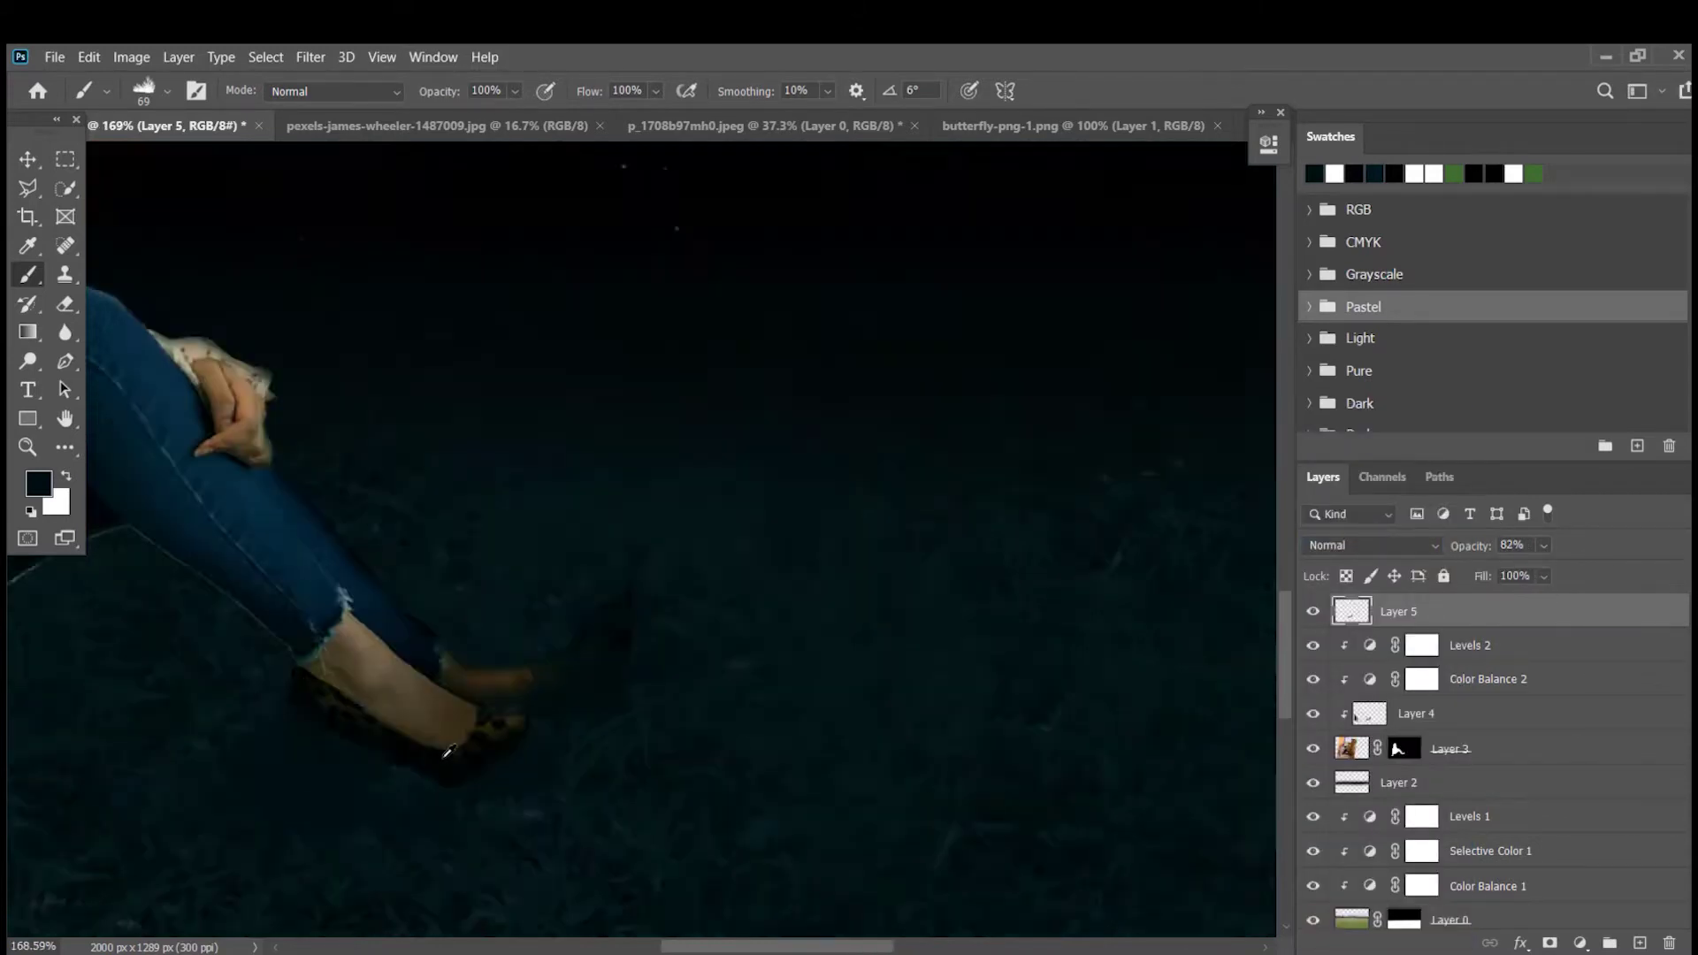
- Paint soft dark shading over the rear foot on another new layer with the Soft Round brush
{"action": "scroll", "coordinate": [656, 690], "scroll_direction": "up", "scroll_amount": 6}
{"action": "right_click", "coordinate": [385, 402]}
{"action": "double_click", "coordinate": [580, 648]}
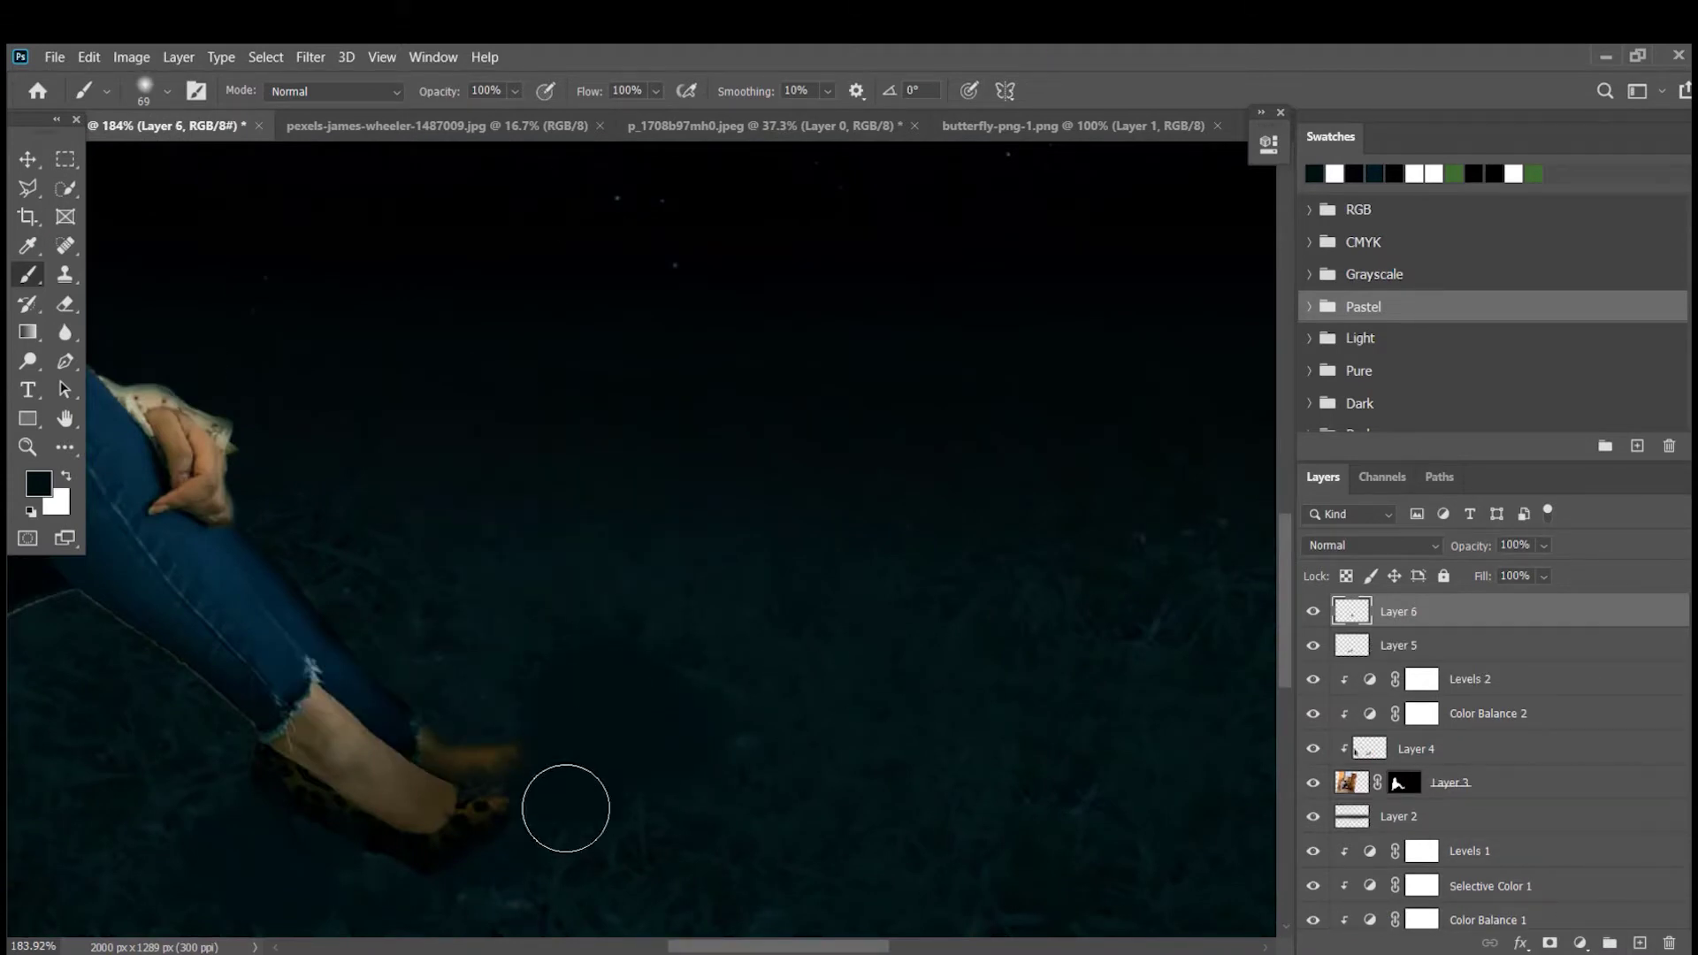
- Apply Gaussian Blur to the rear foot's soft shading layer and lower its opacity to 95%
{"action": "left_click", "coordinate": [310, 56]}
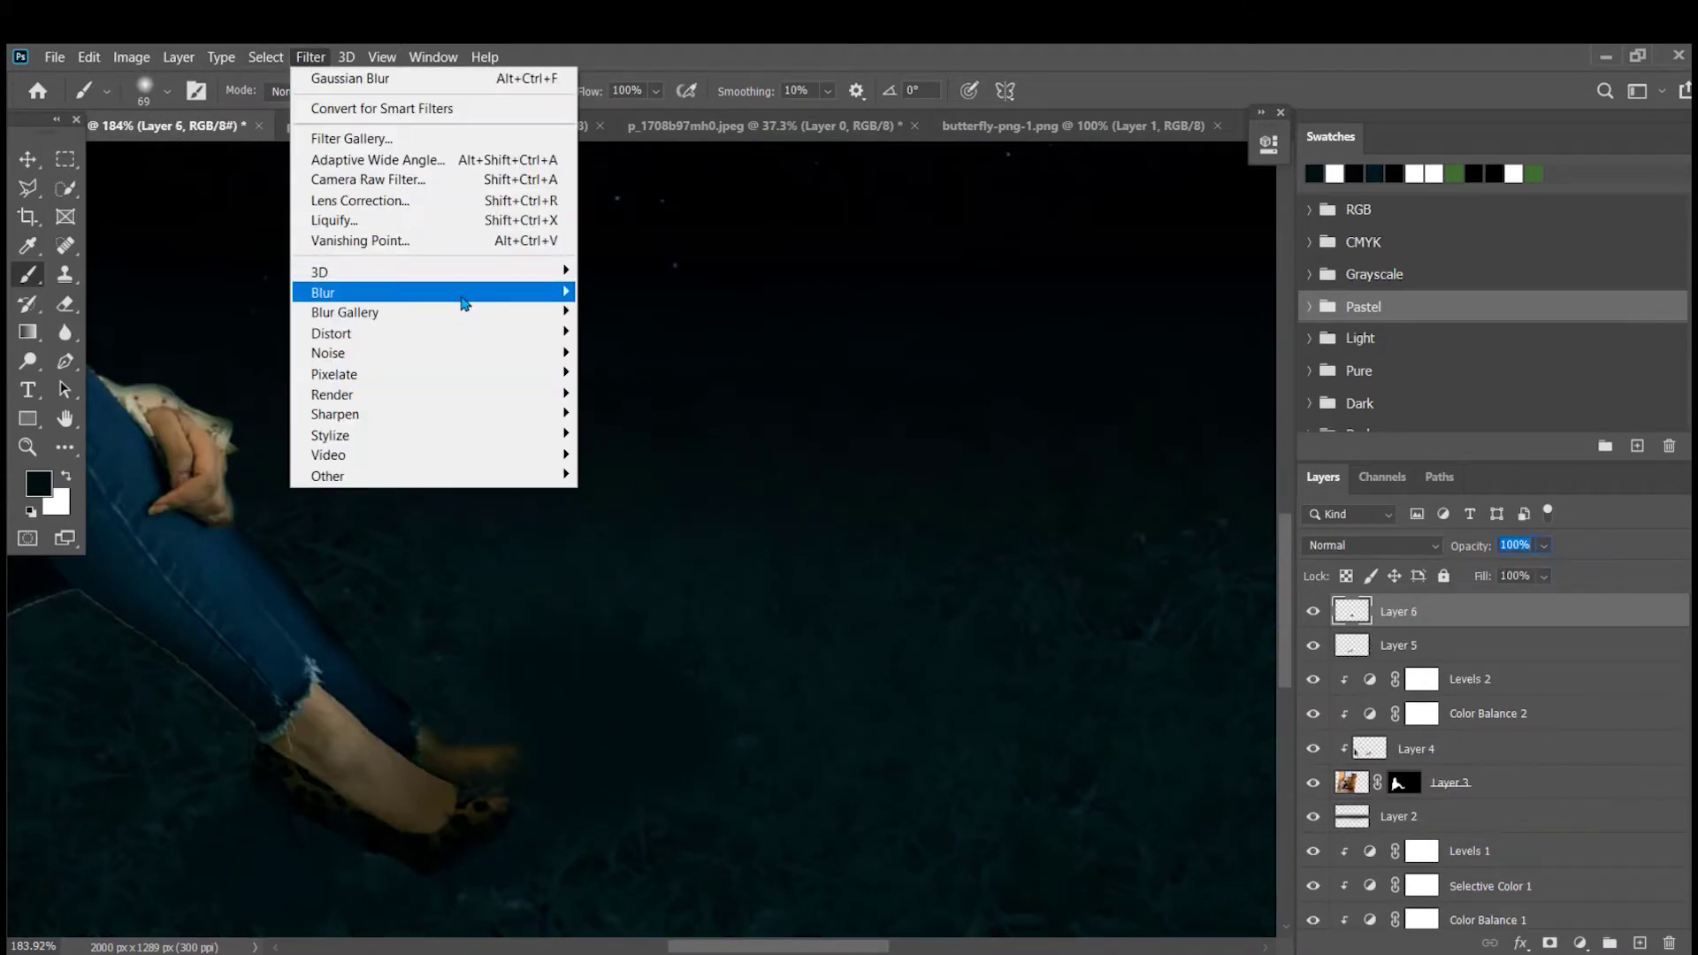
{"action": "mouse_move", "coordinate": [474, 277]}
{"action": "left_click", "coordinate": [636, 371]}
{"action": "left_click", "coordinate": [1303, 333]}
{"action": "left_click", "coordinate": [1543, 546]}
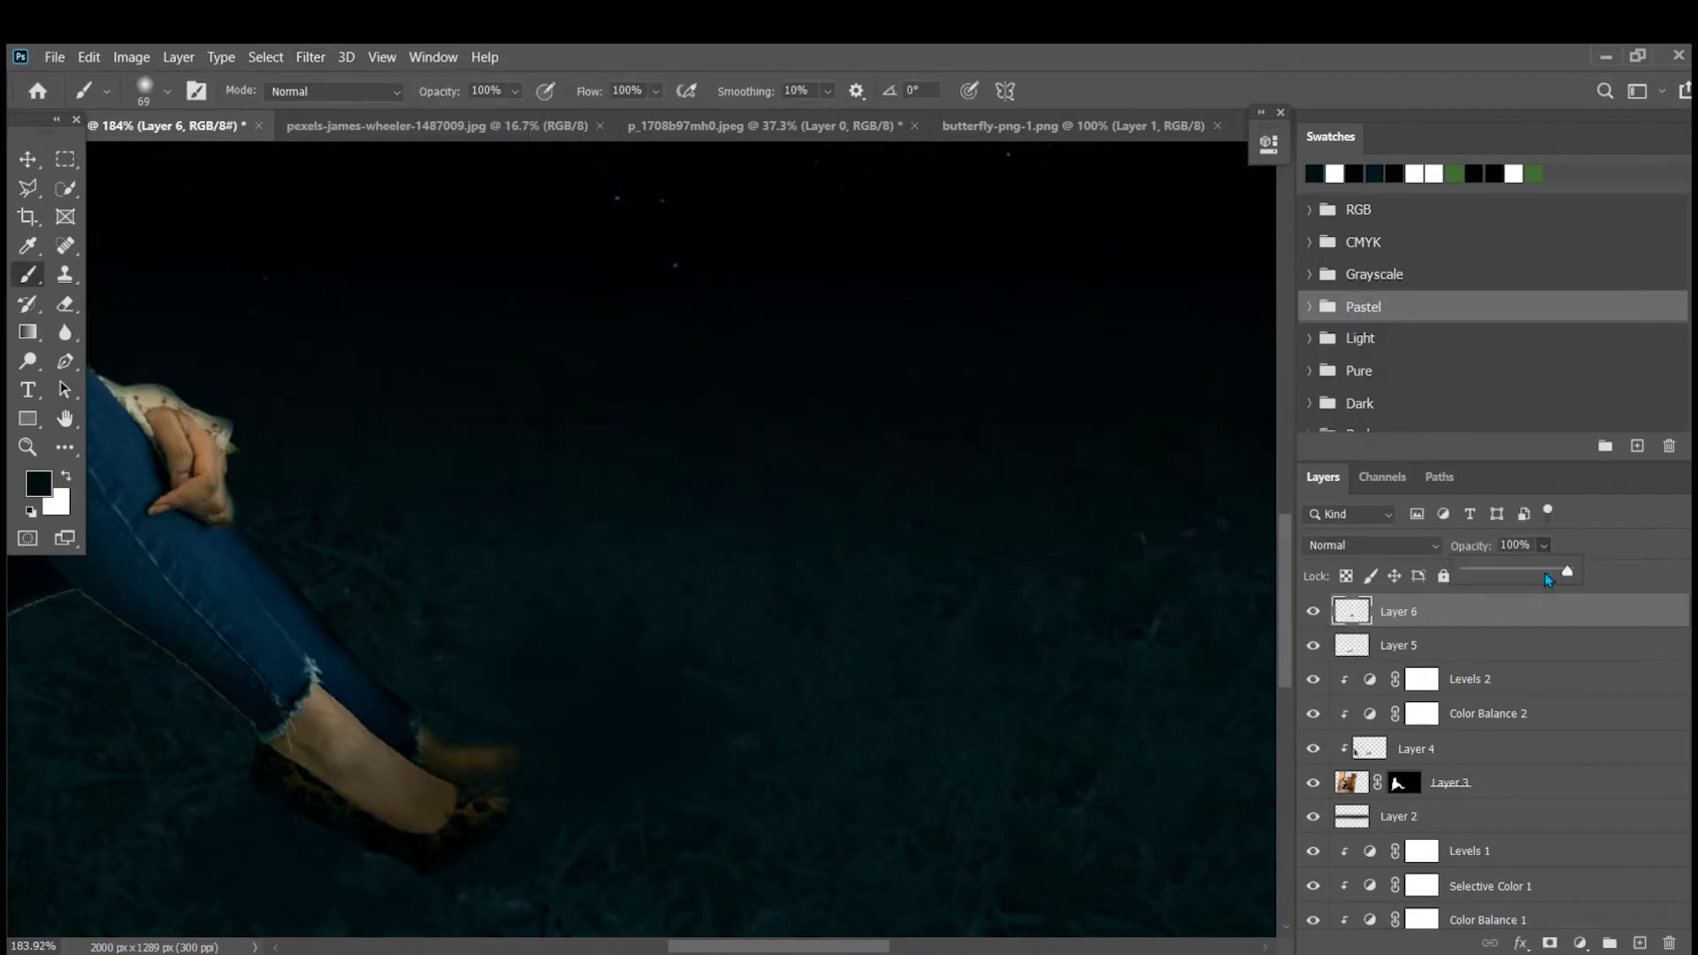
- Switch to the Move tool and review the whole woman against the night scene
{"action": "left_click", "coordinate": [27, 159]}
{"action": "scroll", "coordinate": [540, 527], "scroll_direction": "down", "scroll_amount": 4}
{"action": "left_click_drag", "start_coordinate": [221, 473], "coordinate": [407, 558]}
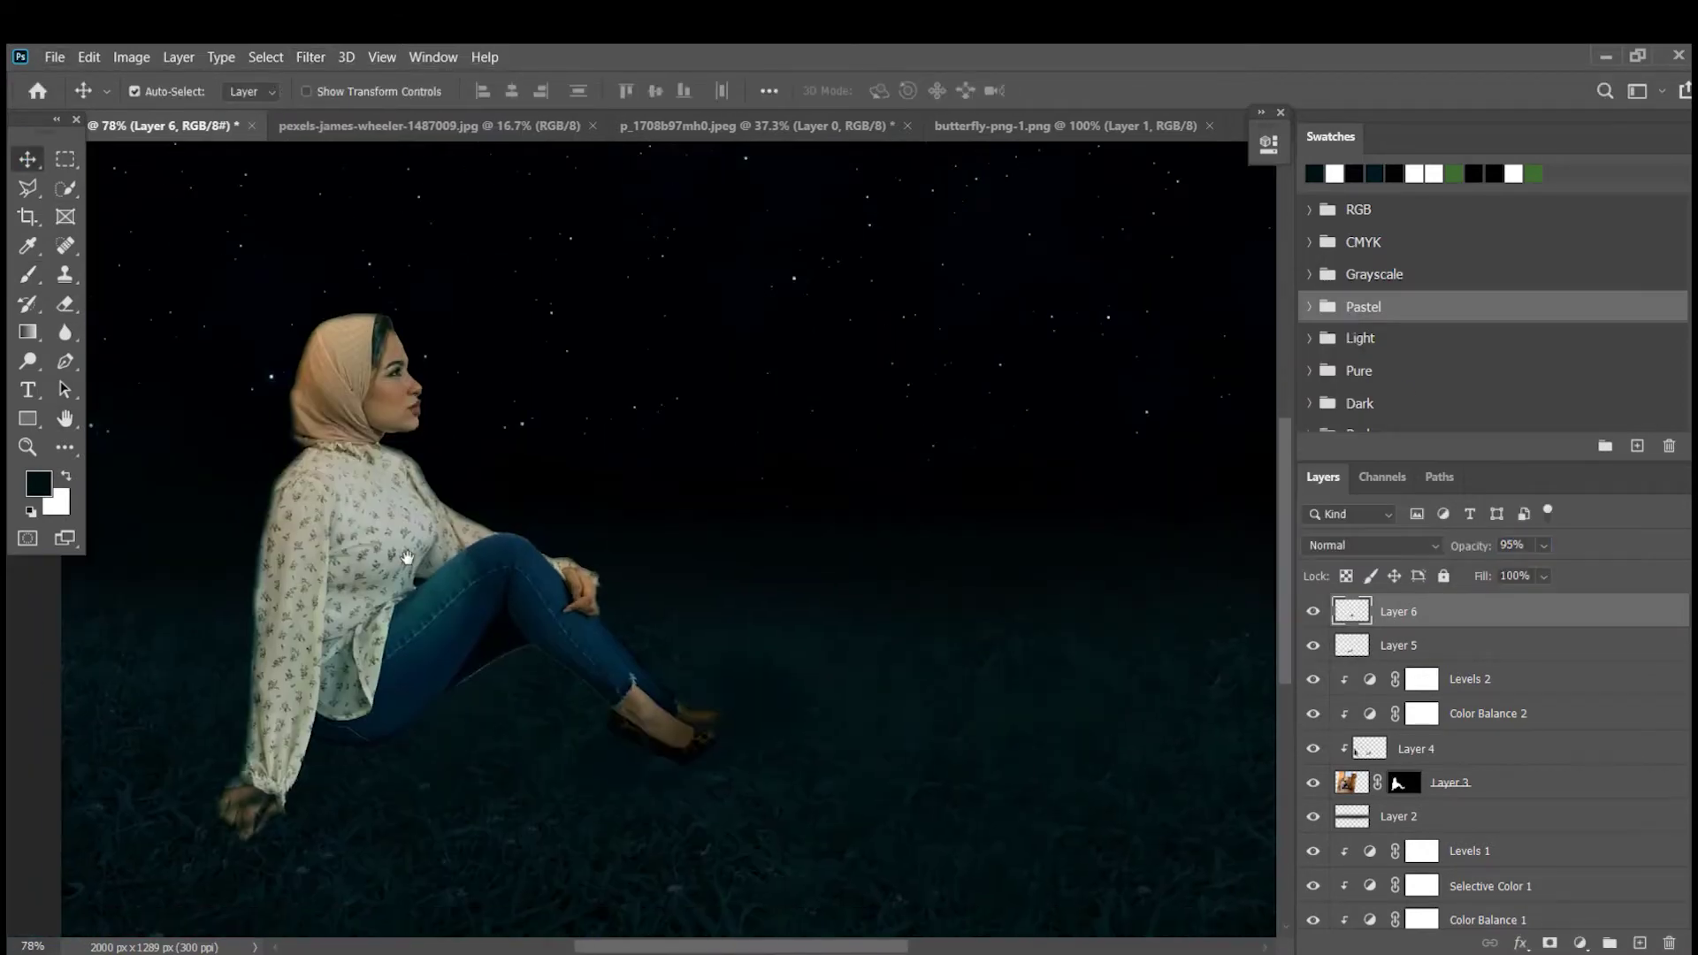
- Darken the woman's Levels 2 adjustment by setting the midtone input to 0.72 and lowering the output white level
{"action": "double_click", "coordinate": [1369, 679]}
{"action": "left_click_drag", "start_coordinate": [1188, 434], "coordinate": [1102, 435]}
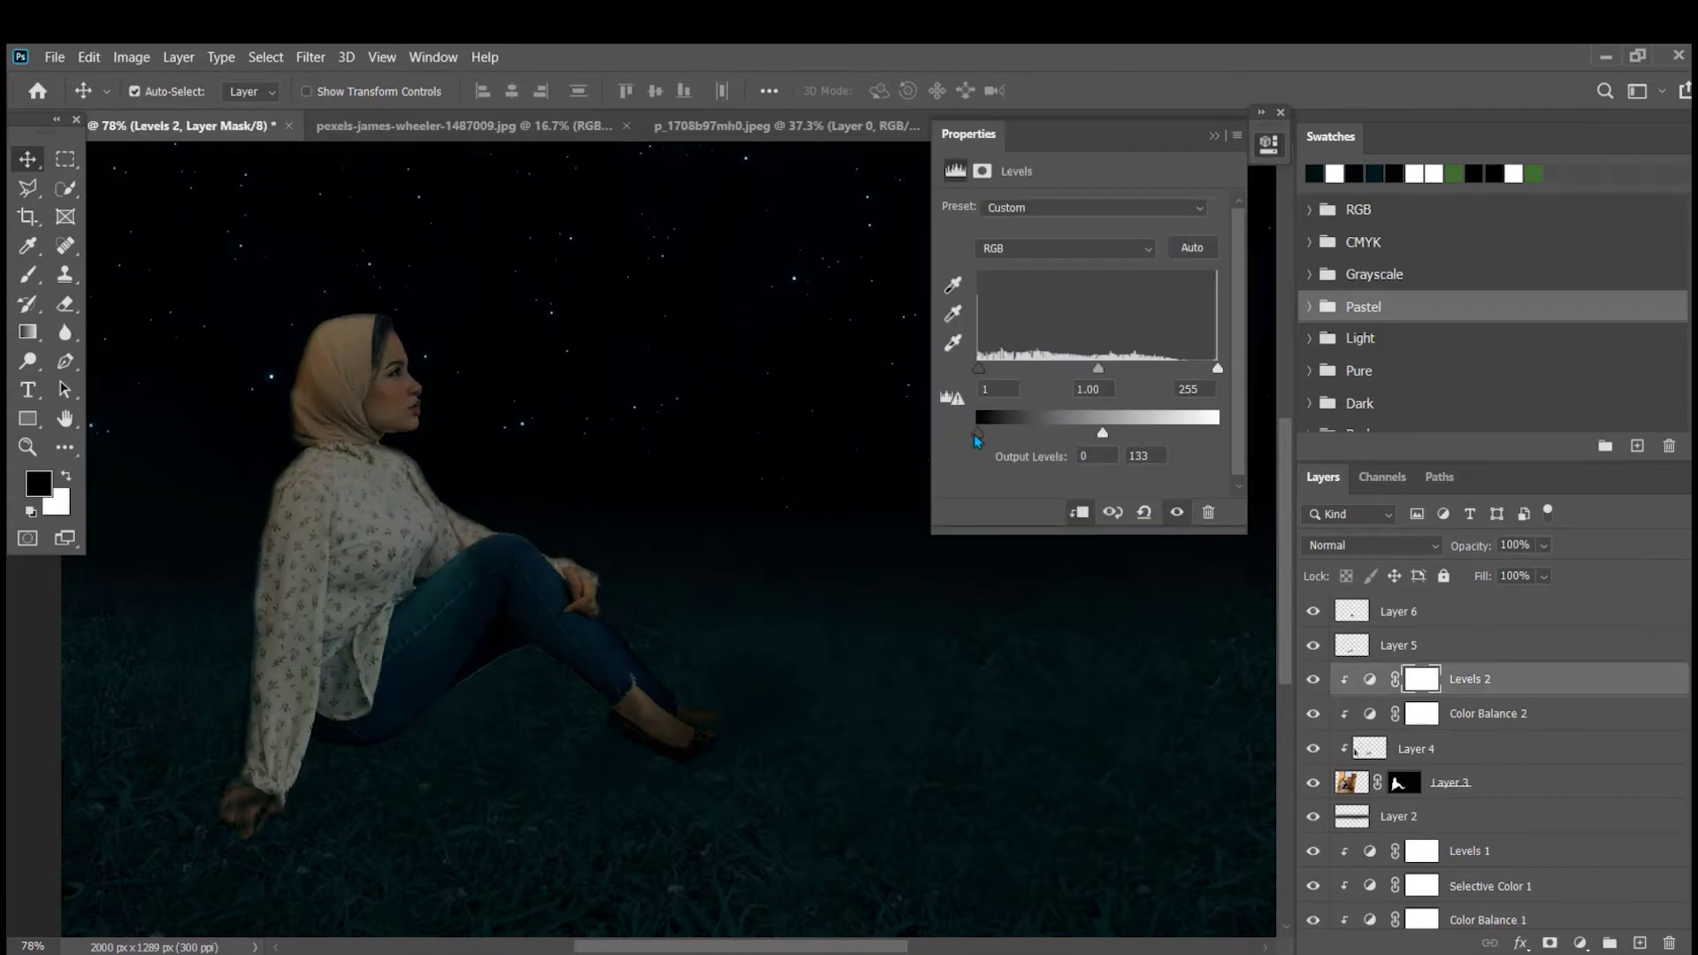
{"action": "mouse_move", "coordinate": [1098, 369]}
{"action": "left_mouse_down"}
{"action": "mouse_move", "coordinate": [1076, 370]}
{"action": "mouse_move", "coordinate": [1123, 370]}
{"action": "left_mouse_up"}
{"action": "mouse_move", "coordinate": [1102, 433]}
{"action": "left_mouse_down"}
{"action": "mouse_move", "coordinate": [1046, 436]}
{"action": "mouse_move", "coordinate": [1083, 436]}
{"action": "left_mouse_up"}
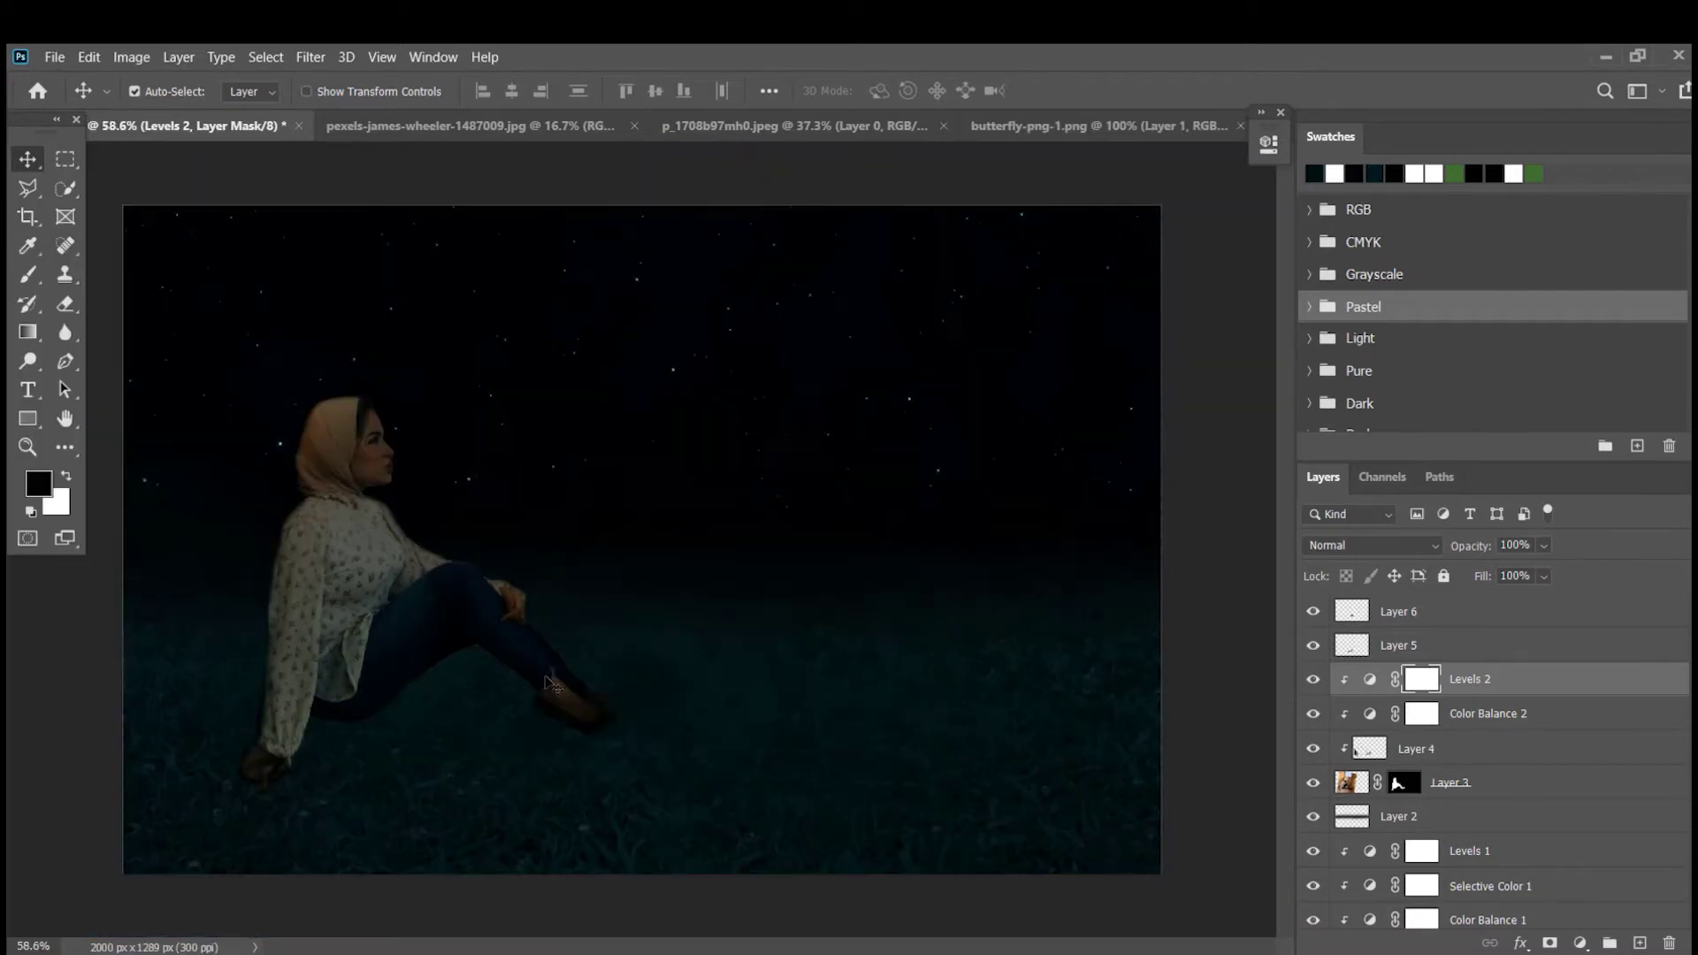
- Group the woman's layer with all of her shading and adjustment layers
{"action": "left_click", "coordinate": [1315, 790]}
{"action": "left_click", "coordinate": [1358, 778]}
{"action": "left_click", "coordinate": [1389, 616], "text": "shift"}
{"action": "key", "text": "ctrl+g"}
- Move the woman's group slightly toward the middle of the scene and resize it with Free Transform
{"action": "key", "text": "ctrl+t"}
{"action": "left_click_drag", "start_coordinate": [382, 588], "coordinate": [407, 589]}
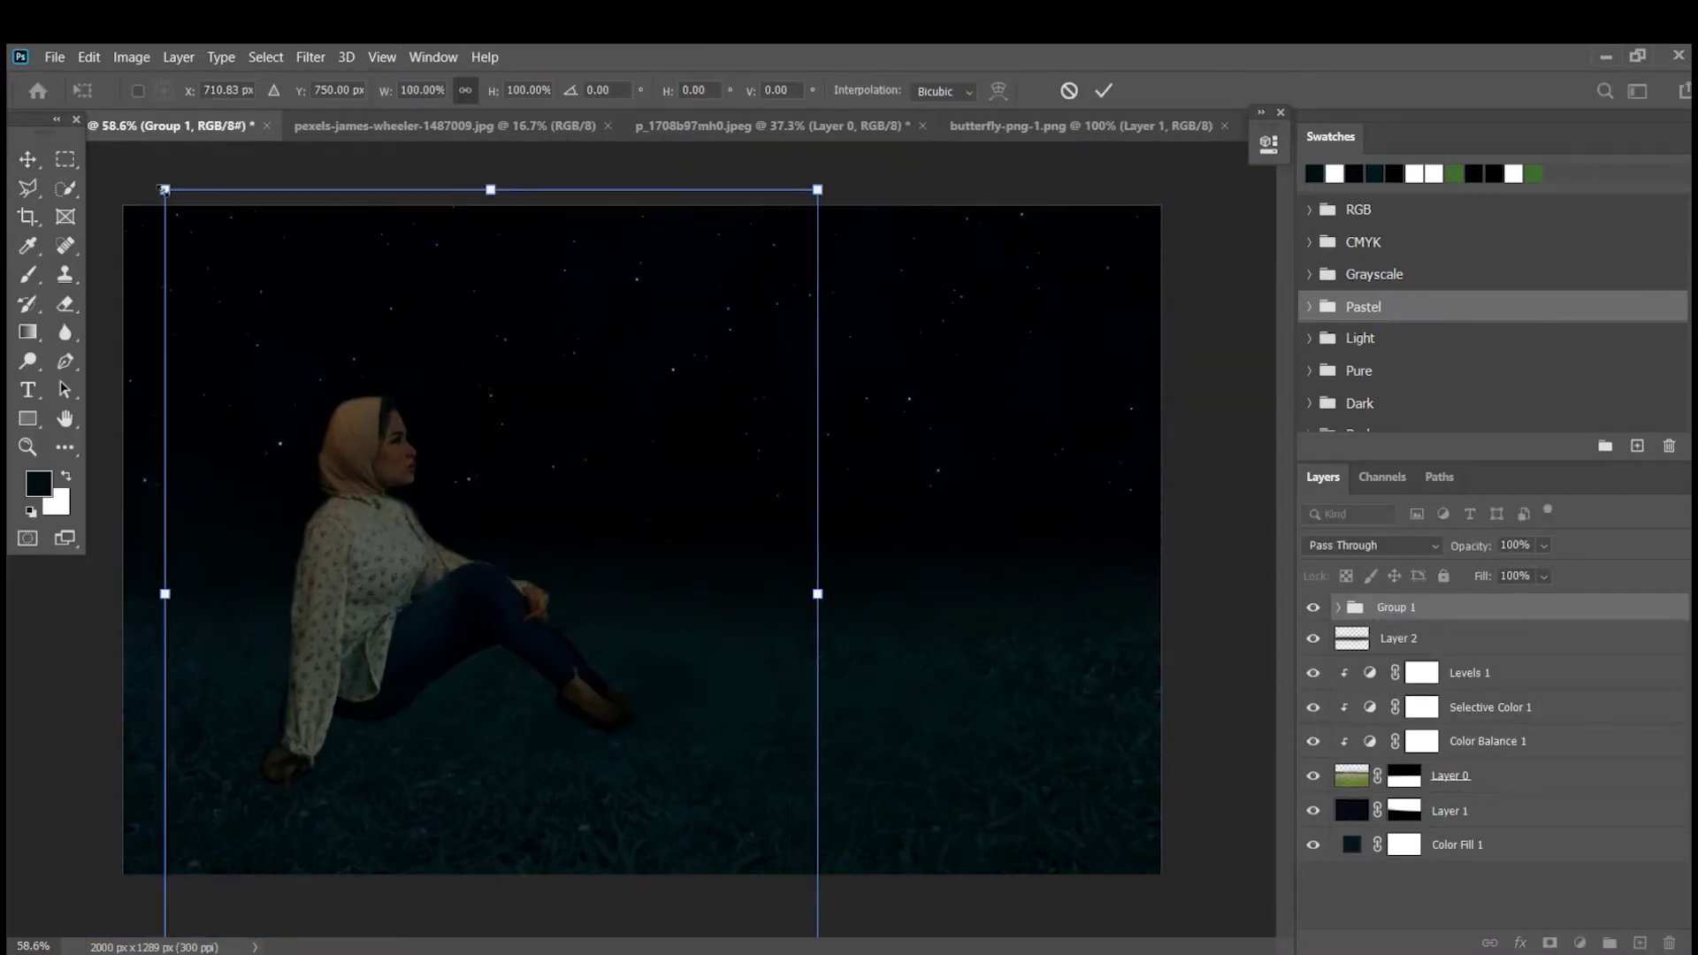
{"action": "left_click_drag", "start_coordinate": [166, 189], "coordinate": [149, 168]}
{"action": "left_click_drag", "start_coordinate": [324, 470], "coordinate": [345, 489]}
{"action": "left_click", "coordinate": [1105, 91]}
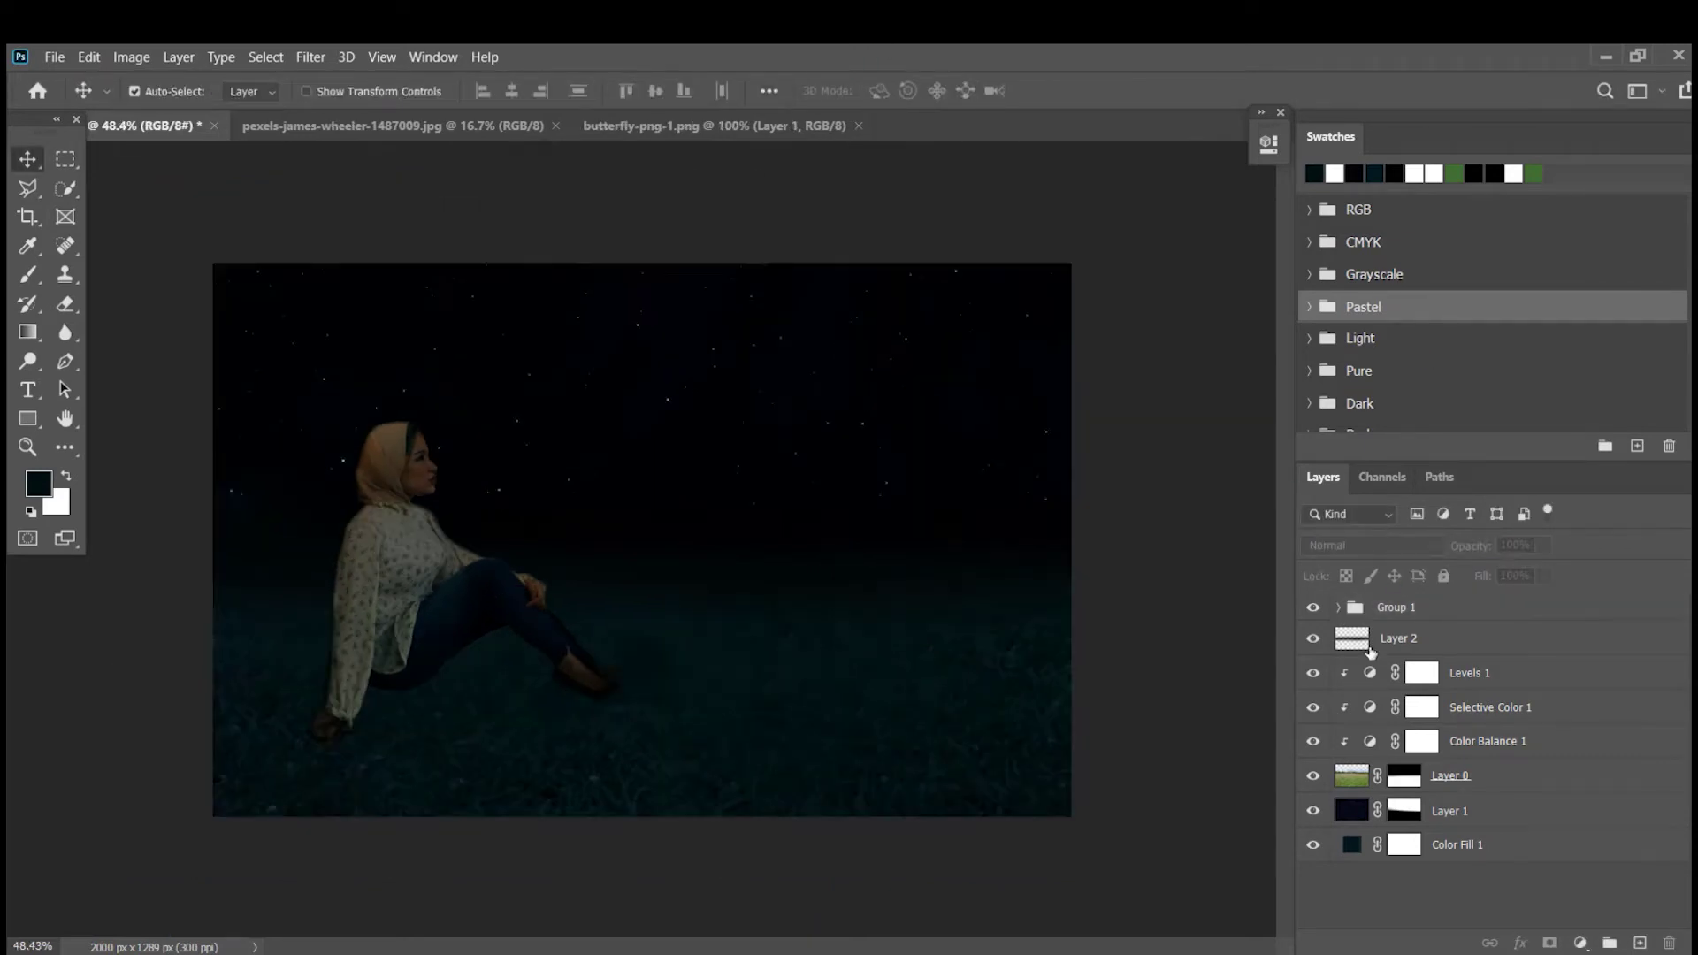
- Enlarge the woman's group further with Free Transform and place her slightly higher on the grass
{"action": "key", "text": "ctrl+t"}
{"action": "left_click_drag", "start_coordinate": [227, 253], "coordinate": [151, 154]}
{"action": "left_click_drag", "start_coordinate": [290, 434], "coordinate": [341, 470]}
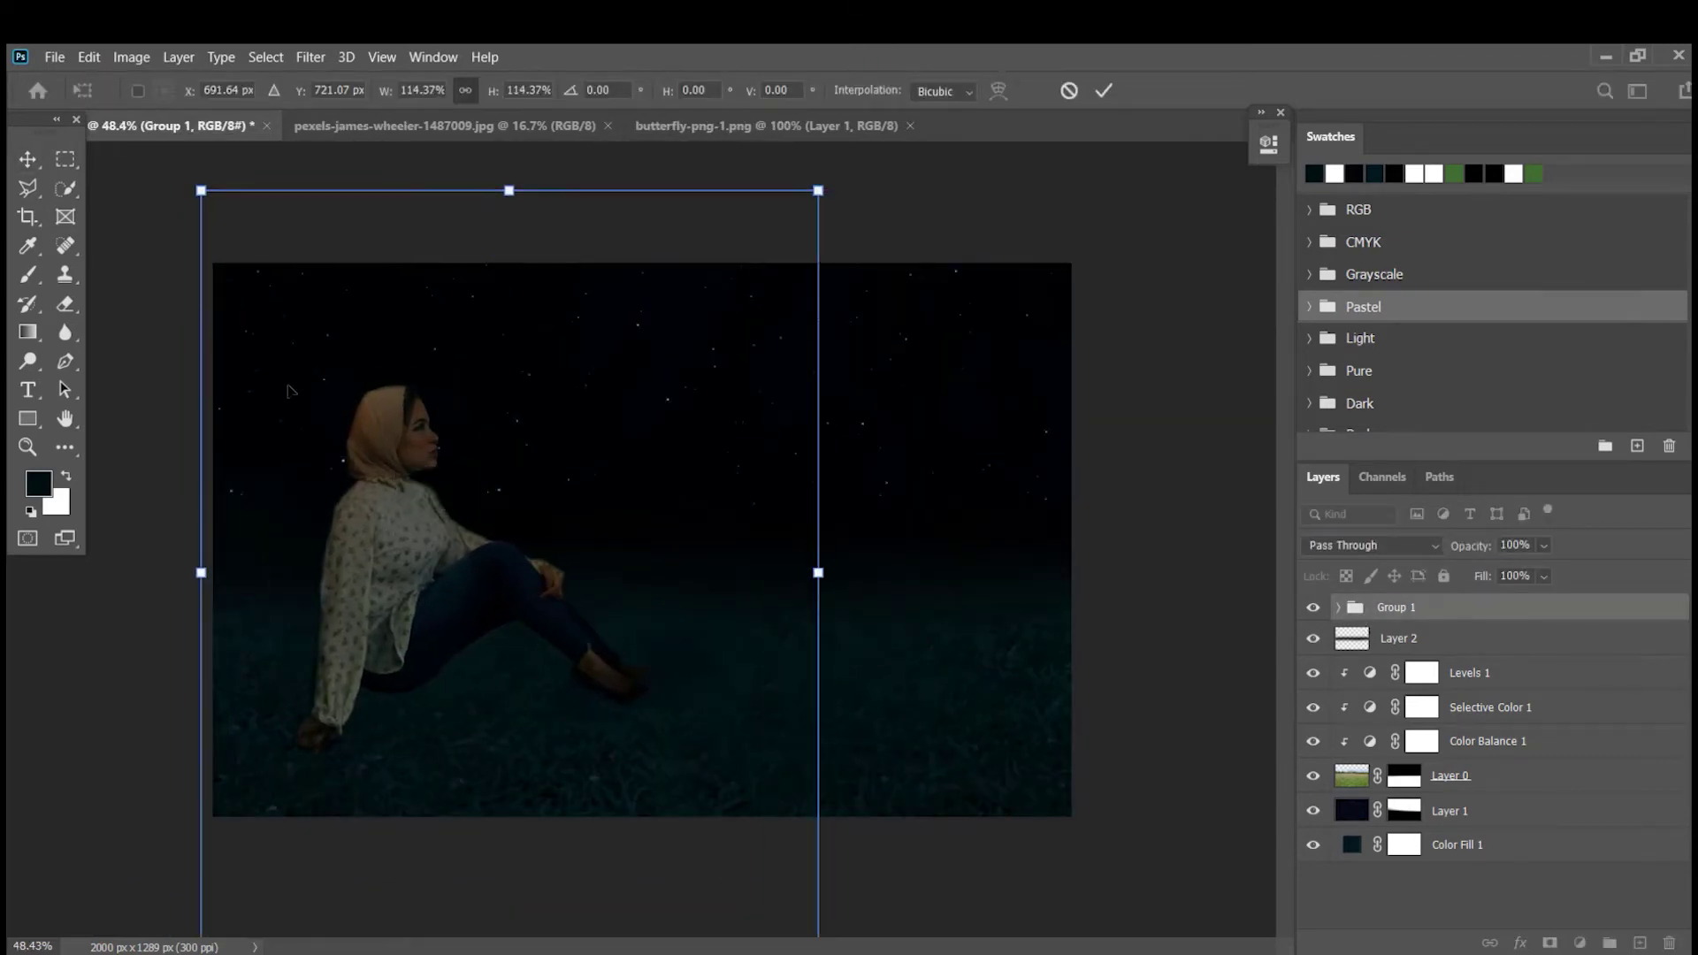
{"action": "left_click_drag", "start_coordinate": [201, 190], "coordinate": [192, 181]}
{"action": "mouse_move", "coordinate": [372, 532]}
{"action": "left_mouse_down"}
{"action": "mouse_move", "coordinate": [391, 526]}
{"action": "mouse_move", "coordinate": [376, 515]}
{"action": "left_mouse_up"}
{"action": "key", "text": "Return"}
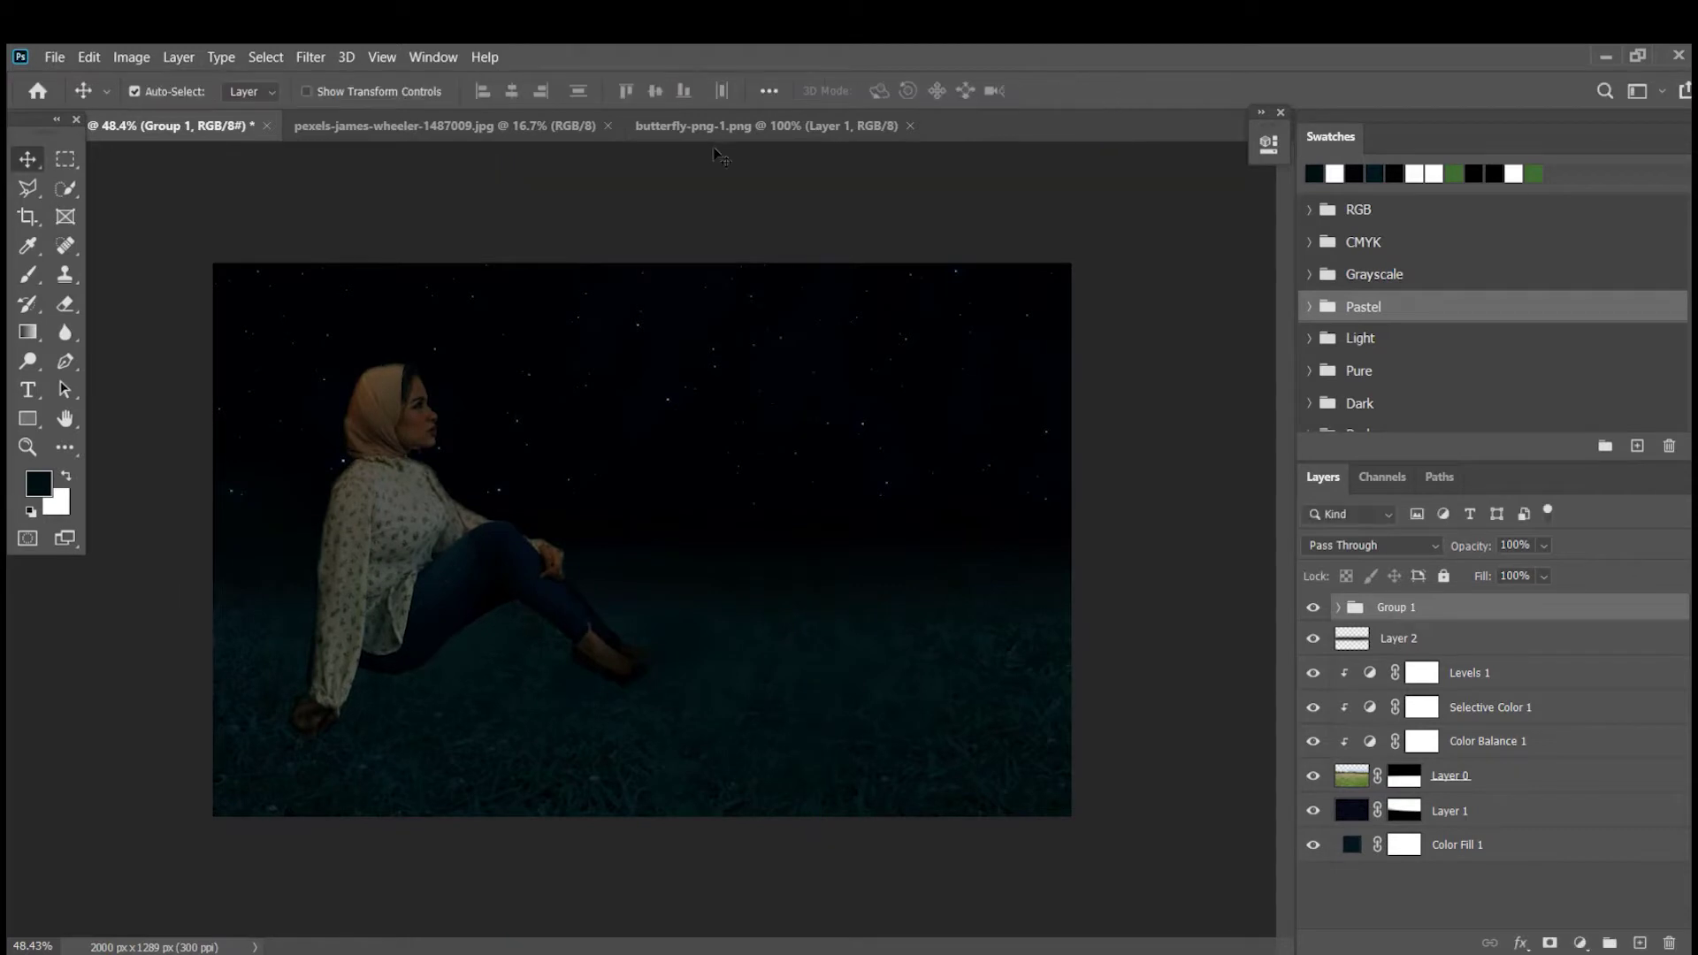
- Bring the butterfly into the night scene, mirror it horizontally, scale it to about 34% and place it above the woman's gaze
{"action": "left_click", "coordinate": [730, 127]}
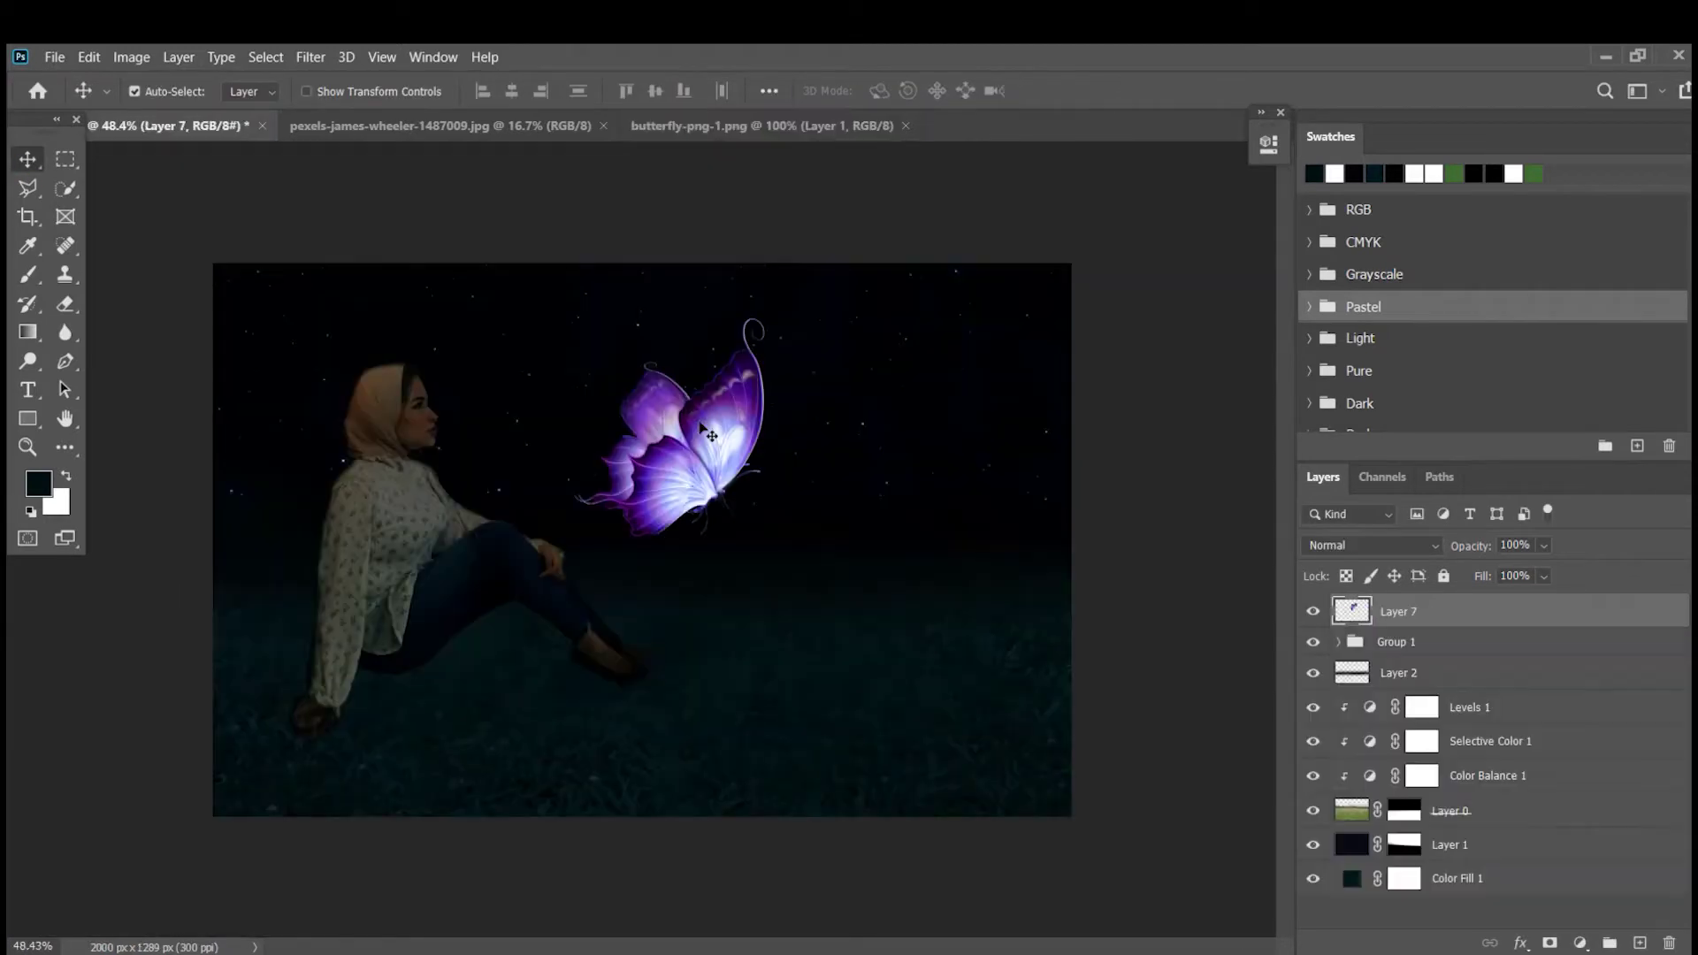
{"action": "key", "text": "ctrl+t"}
{"action": "left_click_drag", "start_coordinate": [834, 530], "coordinate": [746, 530]}
{"action": "left_click_drag", "start_coordinate": [648, 416], "coordinate": [606, 353]}
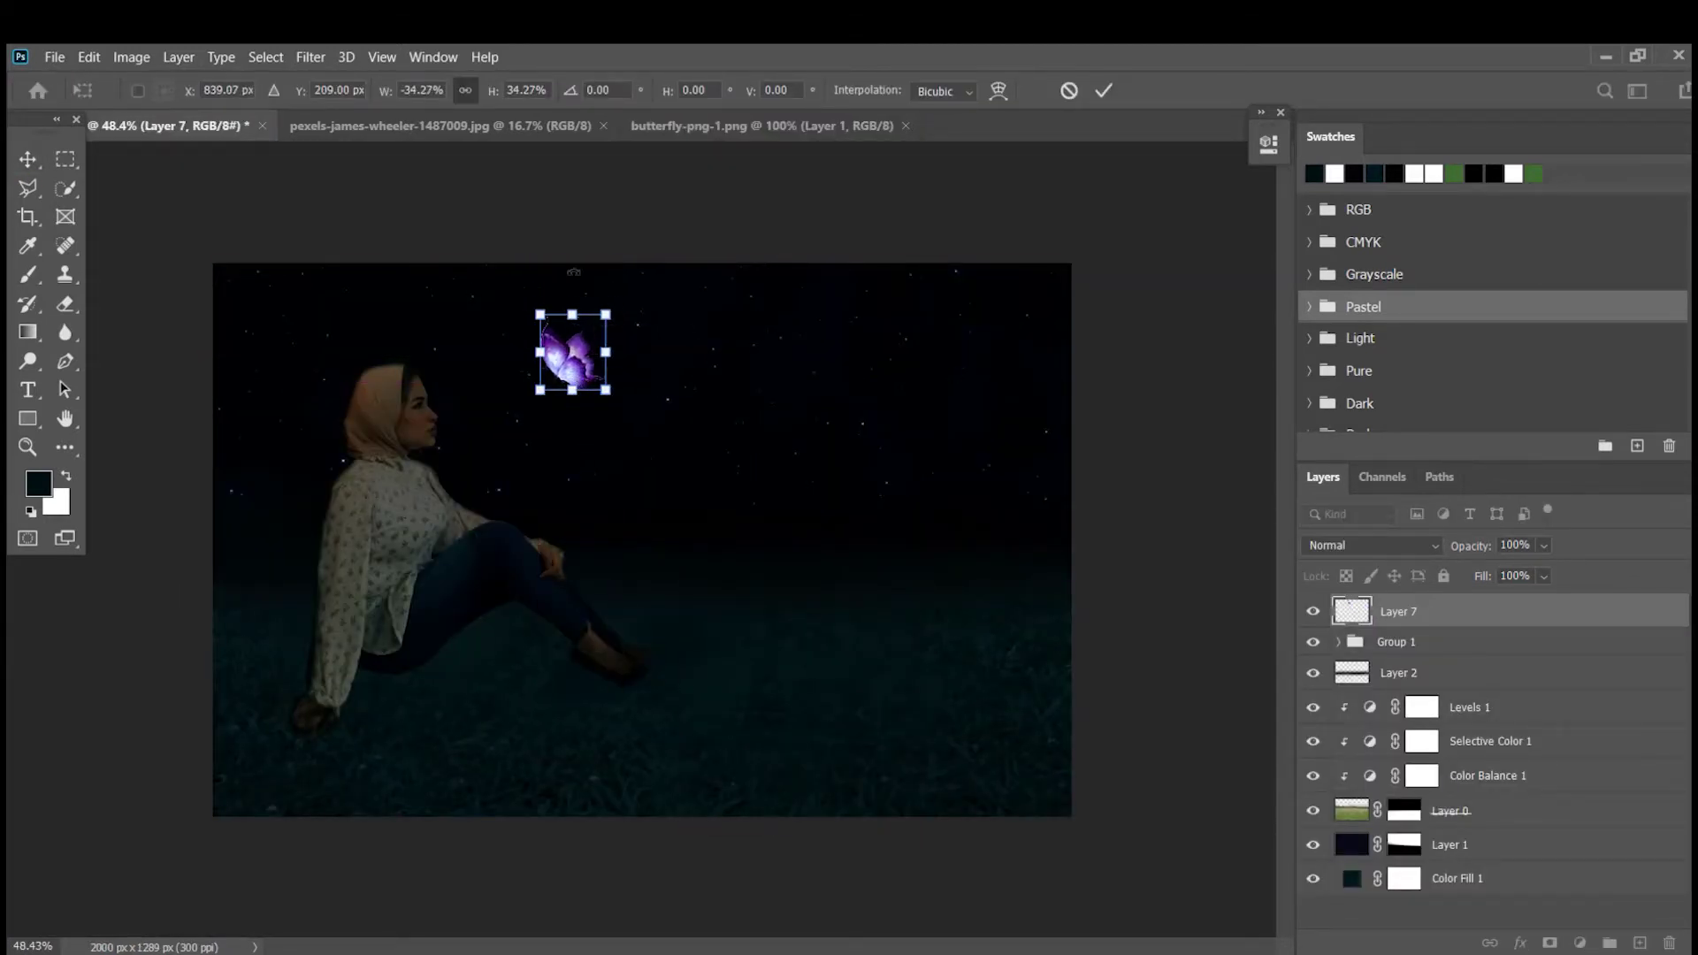
{"action": "left_click", "coordinate": [1103, 91]}
- Colorize the butterfly turquoise with Hue/Saturation at hue 182 and saturation +49
{"action": "left_click", "coordinate": [131, 57]}
{"action": "mouse_move", "coordinate": [178, 110]}
{"action": "left_click", "coordinate": [431, 225]}
{"action": "left_click", "coordinate": [1011, 479]}
{"action": "left_click_drag", "start_coordinate": [830, 208], "coordinate": [1104, 259]}
{"action": "left_click_drag", "start_coordinate": [1018, 461], "coordinate": [1047, 464]}
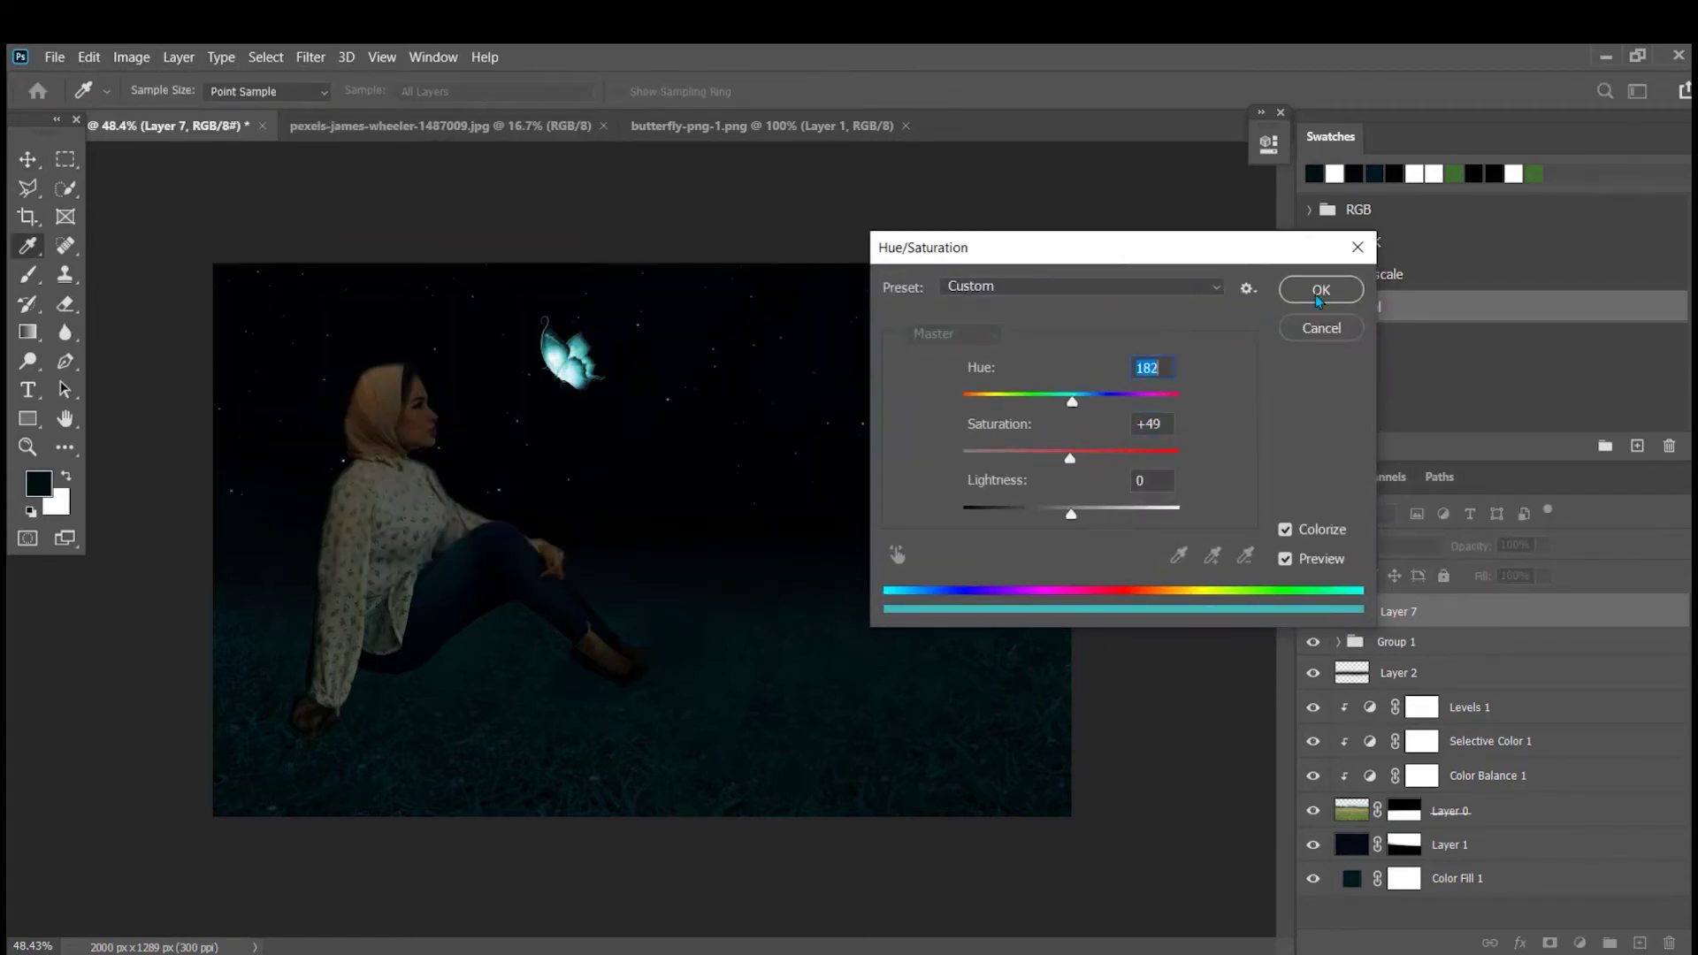
{"action": "left_click", "coordinate": [1317, 291]}
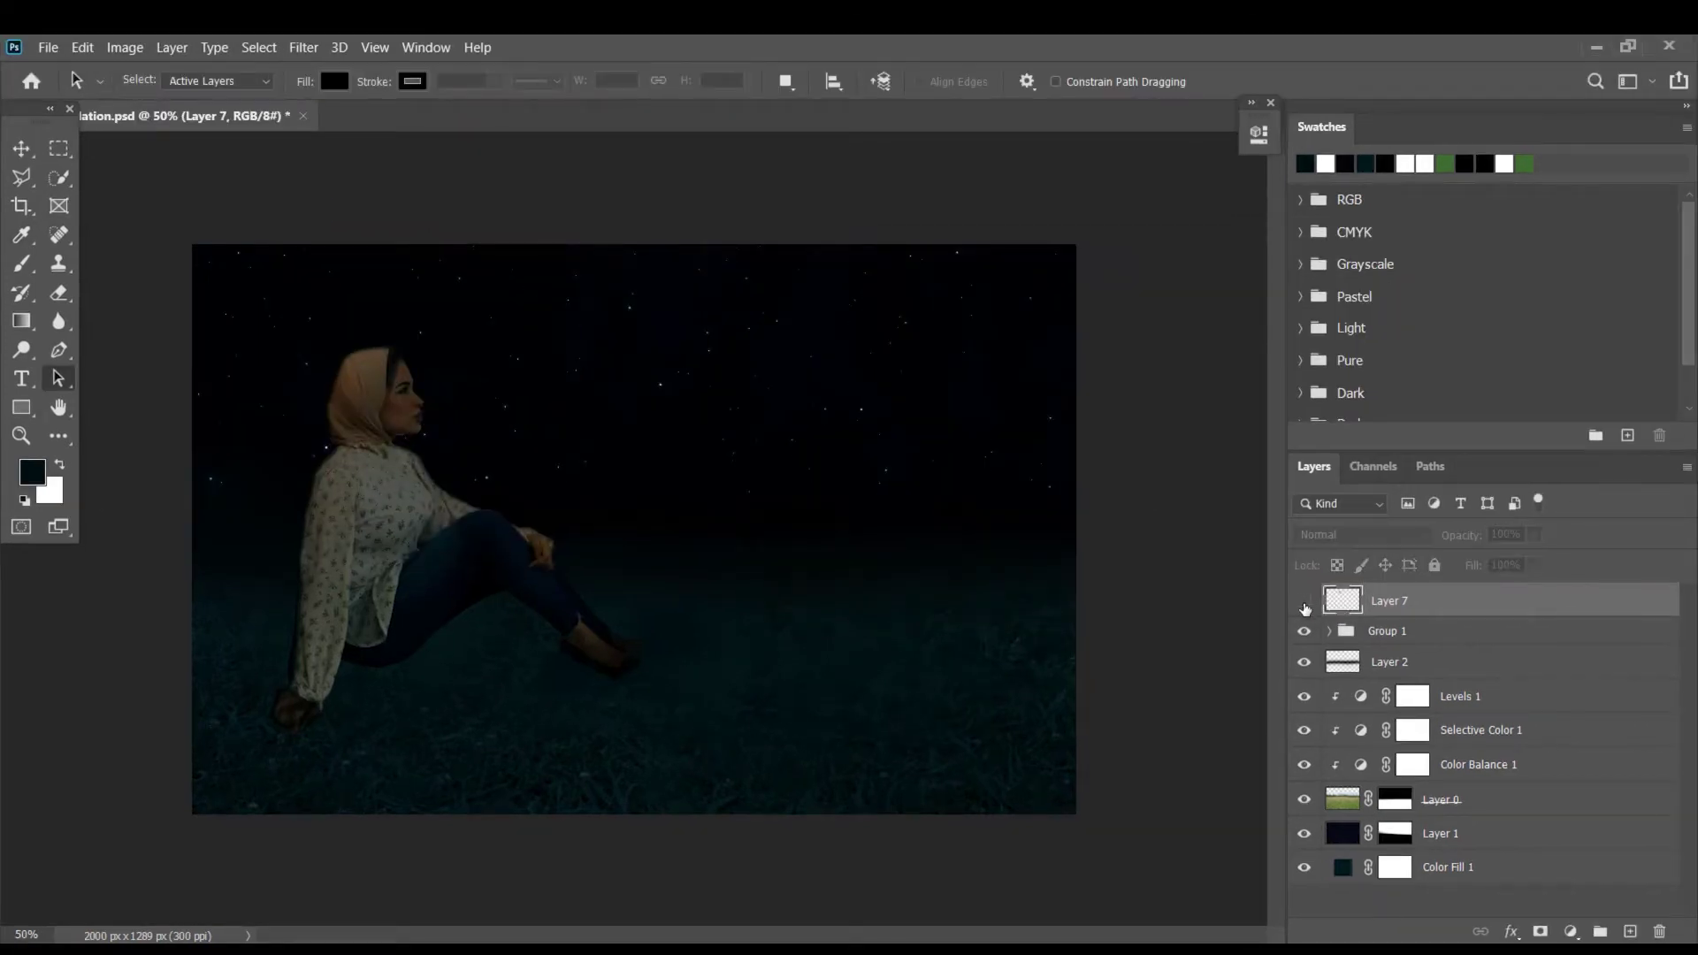
- Duplicate the butterfly layer and blur the copy into a glow with a Gaussian Blur of about 124.4 pixels
{"action": "key", "text": "ctrl+j"}
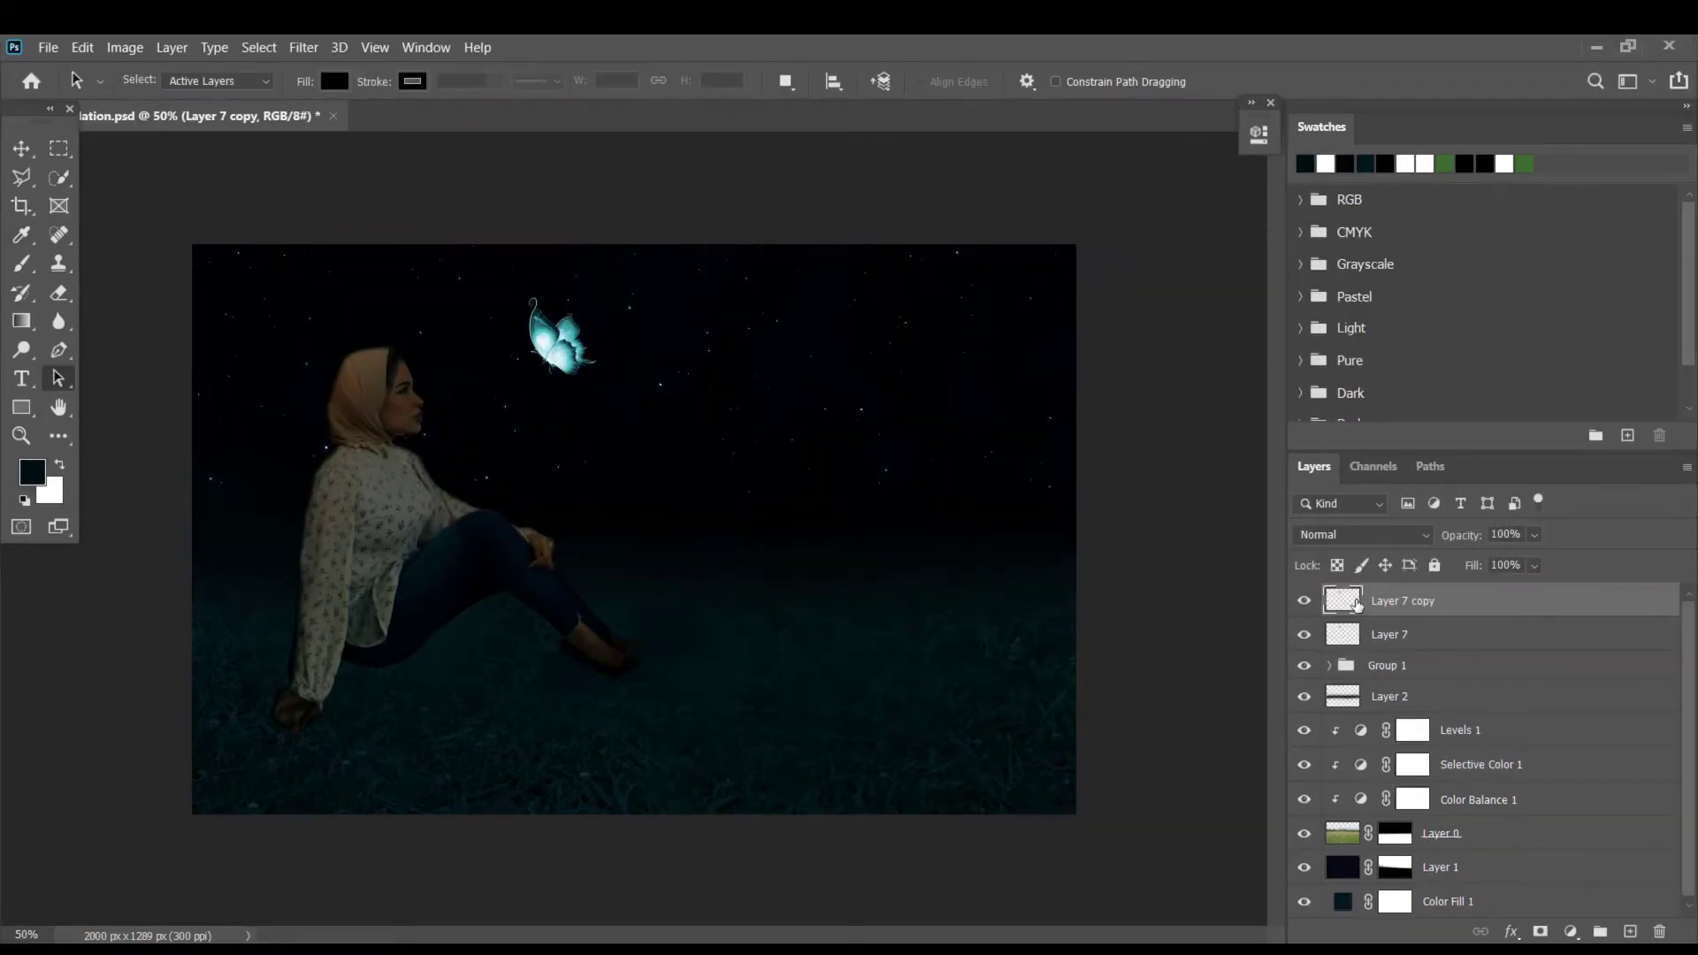
{"action": "left_click", "coordinate": [303, 47]}
{"action": "mouse_move", "coordinate": [410, 277]}
{"action": "left_click", "coordinate": [610, 363]}
{"action": "left_click_drag", "start_coordinate": [1139, 624], "coordinate": [1156, 626]}
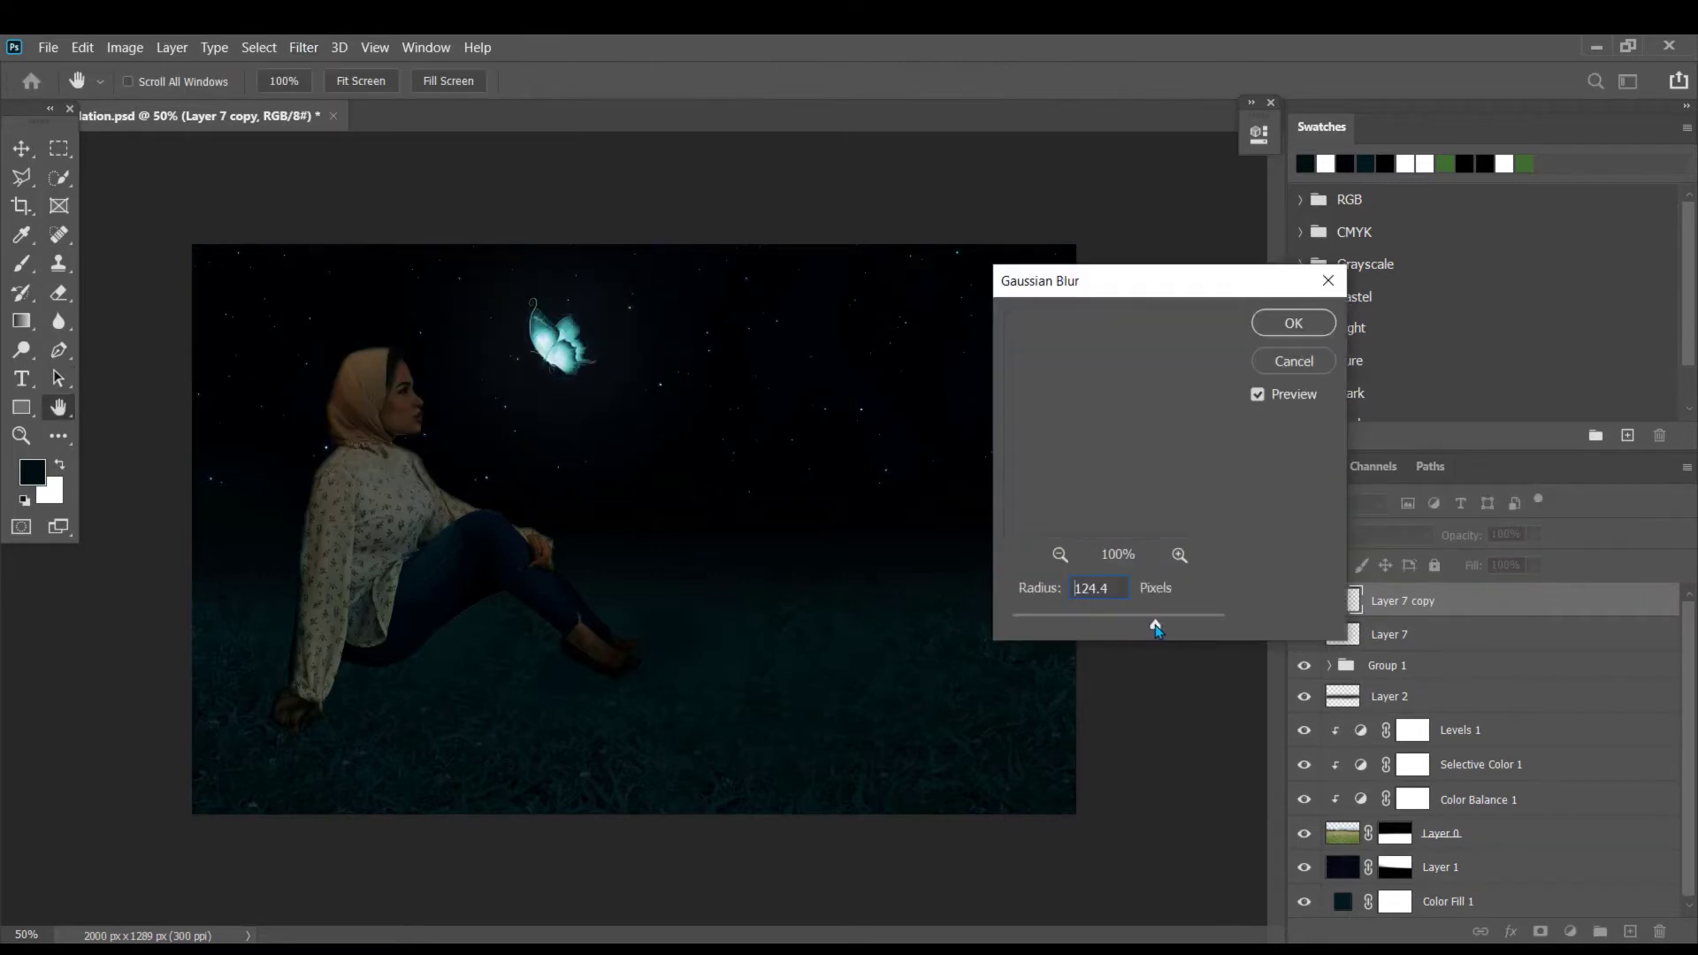
{"action": "left_click", "coordinate": [1285, 333]}
- Select the butterfly and its glow together, then resize and reposition them above and in front of the woman's face
{"action": "key", "text": "v"}
{"action": "scroll", "coordinate": [570, 413], "scroll_direction": "up", "scroll_amount": 6}
{"action": "left_click", "coordinate": [1343, 640], "text": "ctrl"}
{"action": "left_click", "coordinate": [1342, 640], "text": "shift"}
{"action": "left_click_drag", "start_coordinate": [707, 256], "coordinate": [614, 252]}
{"action": "key", "text": "ctrl+t"}
{"action": "left_click_drag", "start_coordinate": [876, 524], "coordinate": [822, 481]}
{"action": "left_click_drag", "start_coordinate": [607, 257], "coordinate": [668, 340]}
{"action": "left_click_drag", "start_coordinate": [883, 564], "coordinate": [836, 526]}
{"action": "left_click_drag", "start_coordinate": [645, 322], "coordinate": [657, 240]}
{"action": "key", "text": "Return"}
{"action": "key", "text": "ctrl+0"}
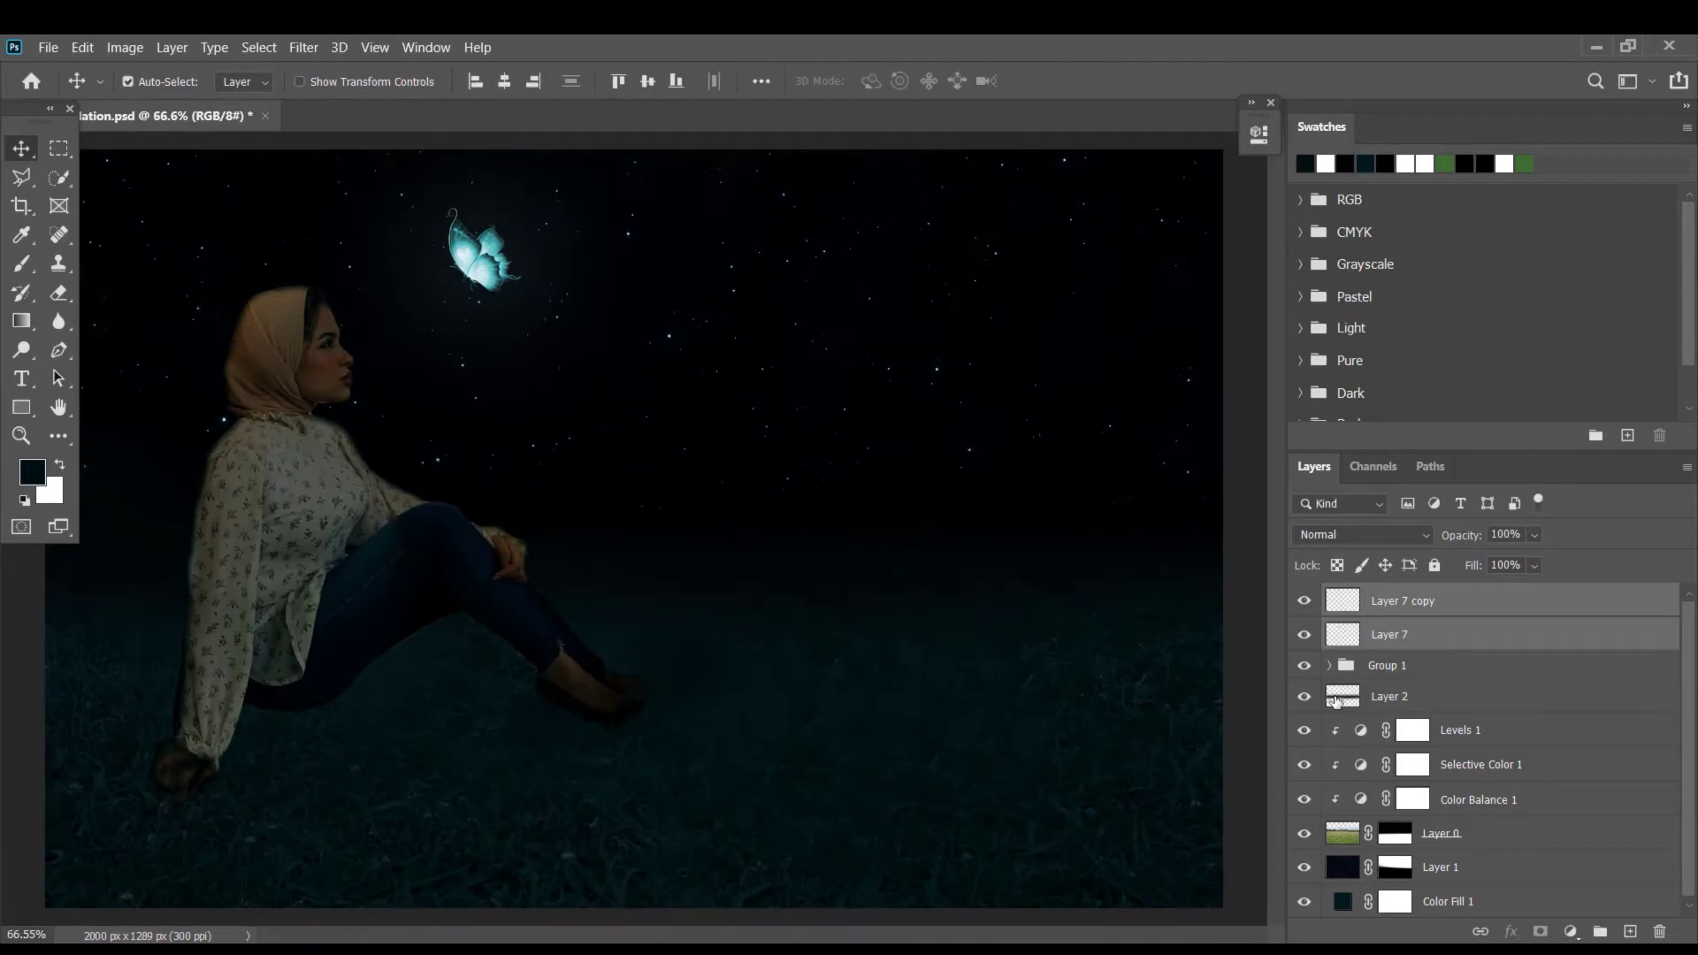
- Slightly raise the output white level of the grass's Levels 1 adjustment
{"action": "double_click", "coordinate": [1359, 732]}
{"action": "left_click_drag", "start_coordinate": [994, 426], "coordinate": [1000, 426]}
{"action": "left_click", "coordinate": [1204, 125]}
- Expand the woman's group and lower the output white level of its Levels 2 adjustment to about 55
{"action": "left_click", "coordinate": [1328, 665]}
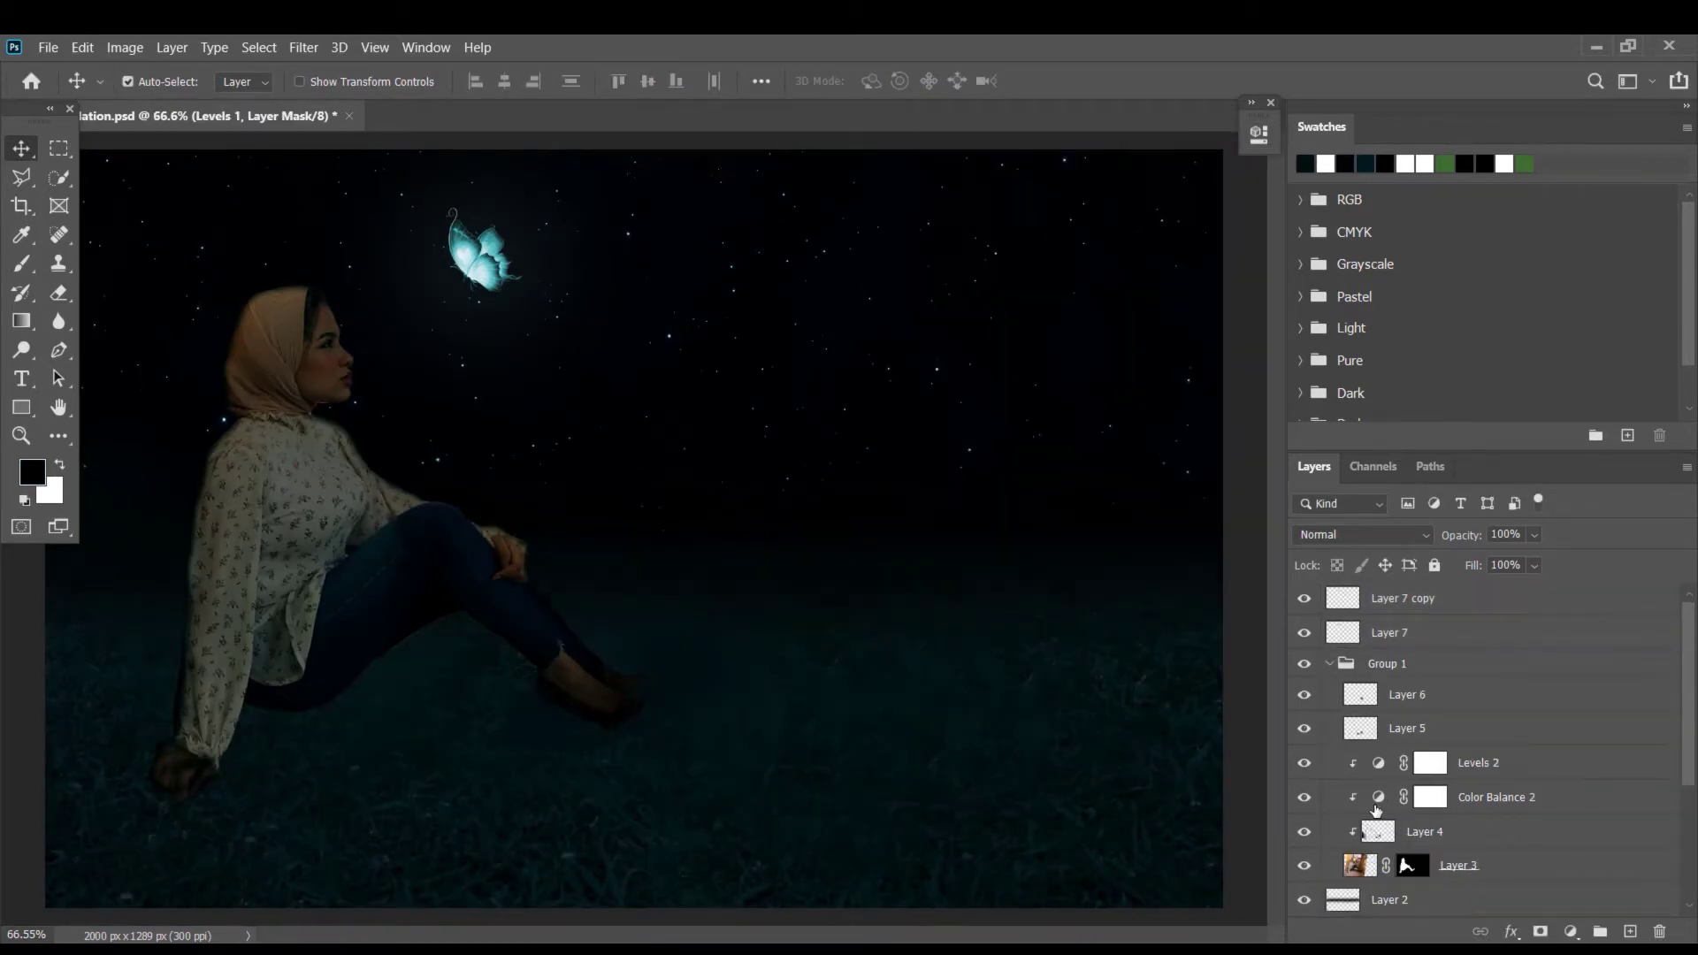
{"action": "double_click", "coordinate": [1378, 762]}
{"action": "left_click_drag", "start_coordinate": [1208, 422], "coordinate": [1030, 424]}
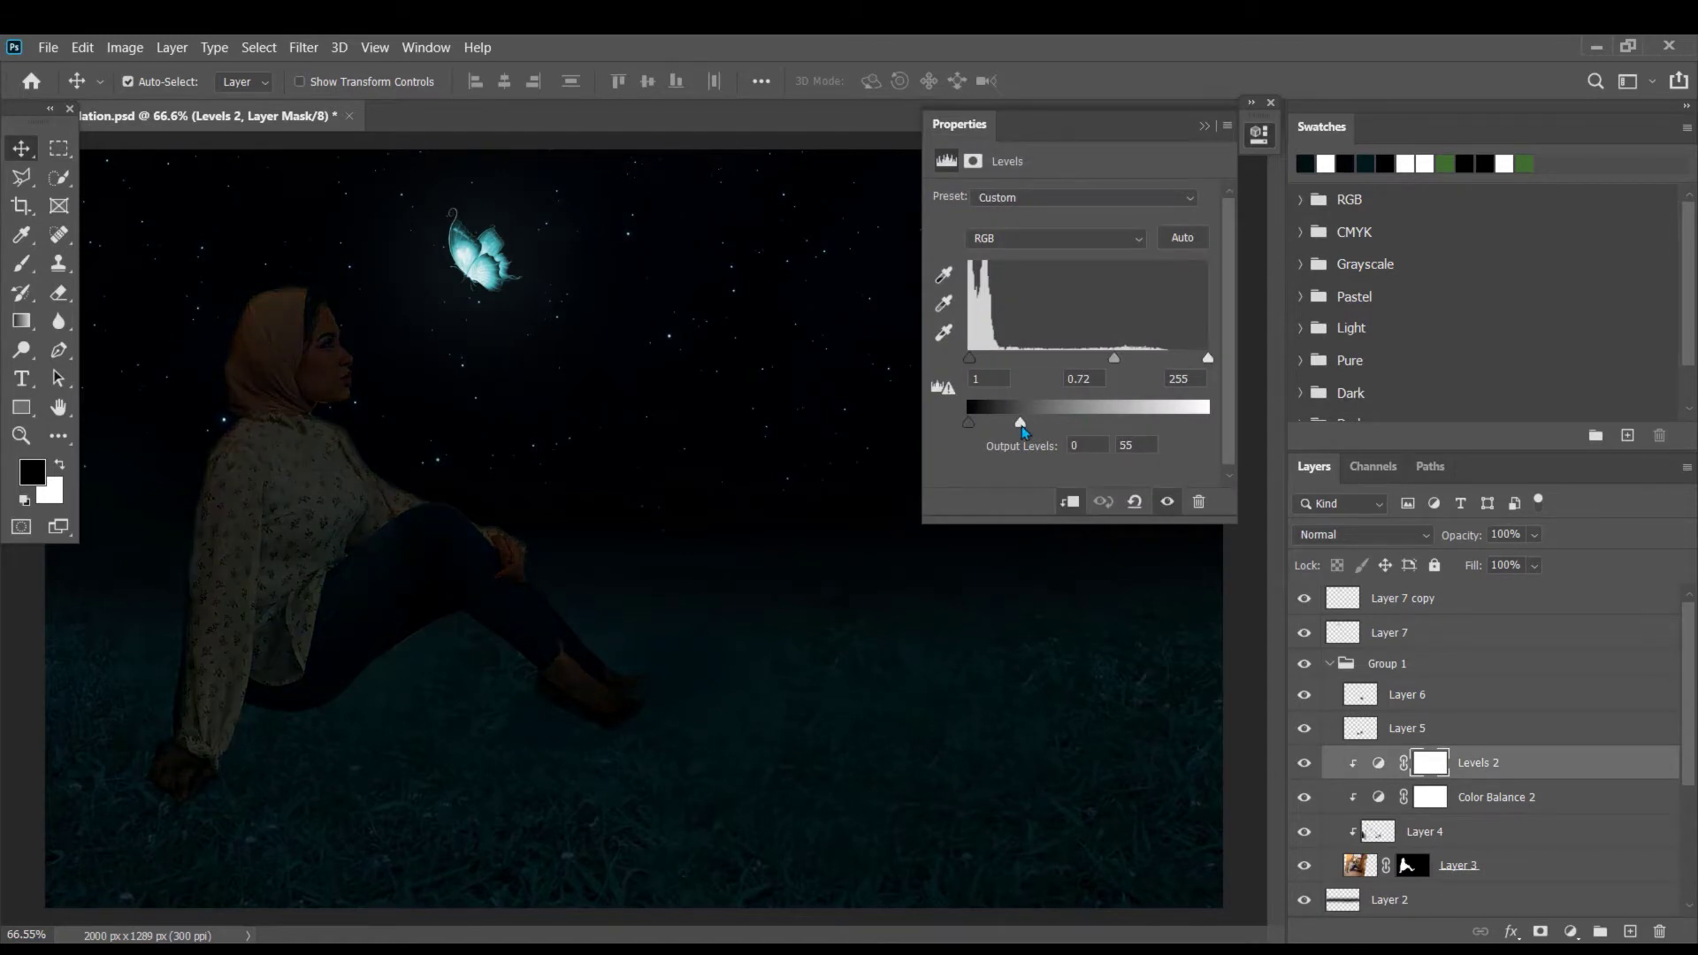
{"action": "left_click", "coordinate": [1204, 126]}
- Set up the soft Brush with 50% opacity and 47% flow for masking the woman's Levels adjustment
{"action": "scroll", "coordinate": [382, 401], "scroll_direction": "up", "scroll_amount": 4}
{"action": "left_click_drag", "start_coordinate": [382, 401], "coordinate": [574, 420]}
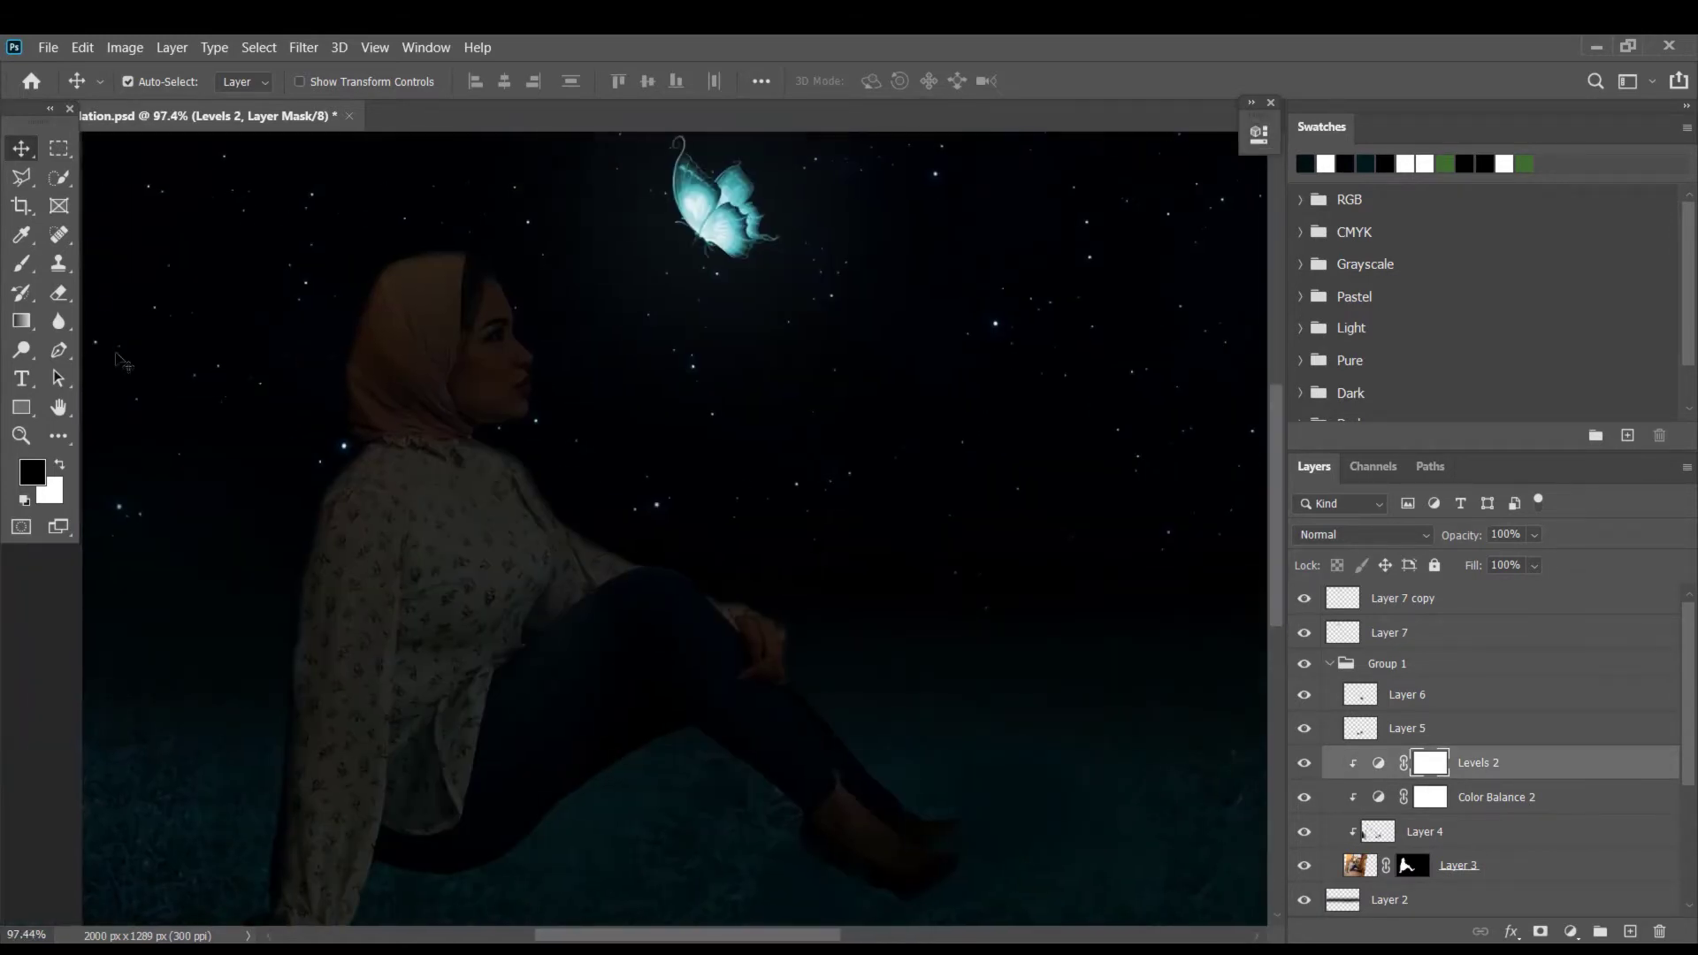
{"action": "left_click", "coordinate": [21, 263]}
{"action": "scroll", "coordinate": [531, 265], "scroll_direction": "up", "scroll_amount": 5}
{"action": "left_click", "coordinate": [508, 82]}
{"action": "left_click", "coordinate": [478, 105]}
{"action": "left_click", "coordinate": [648, 82]}
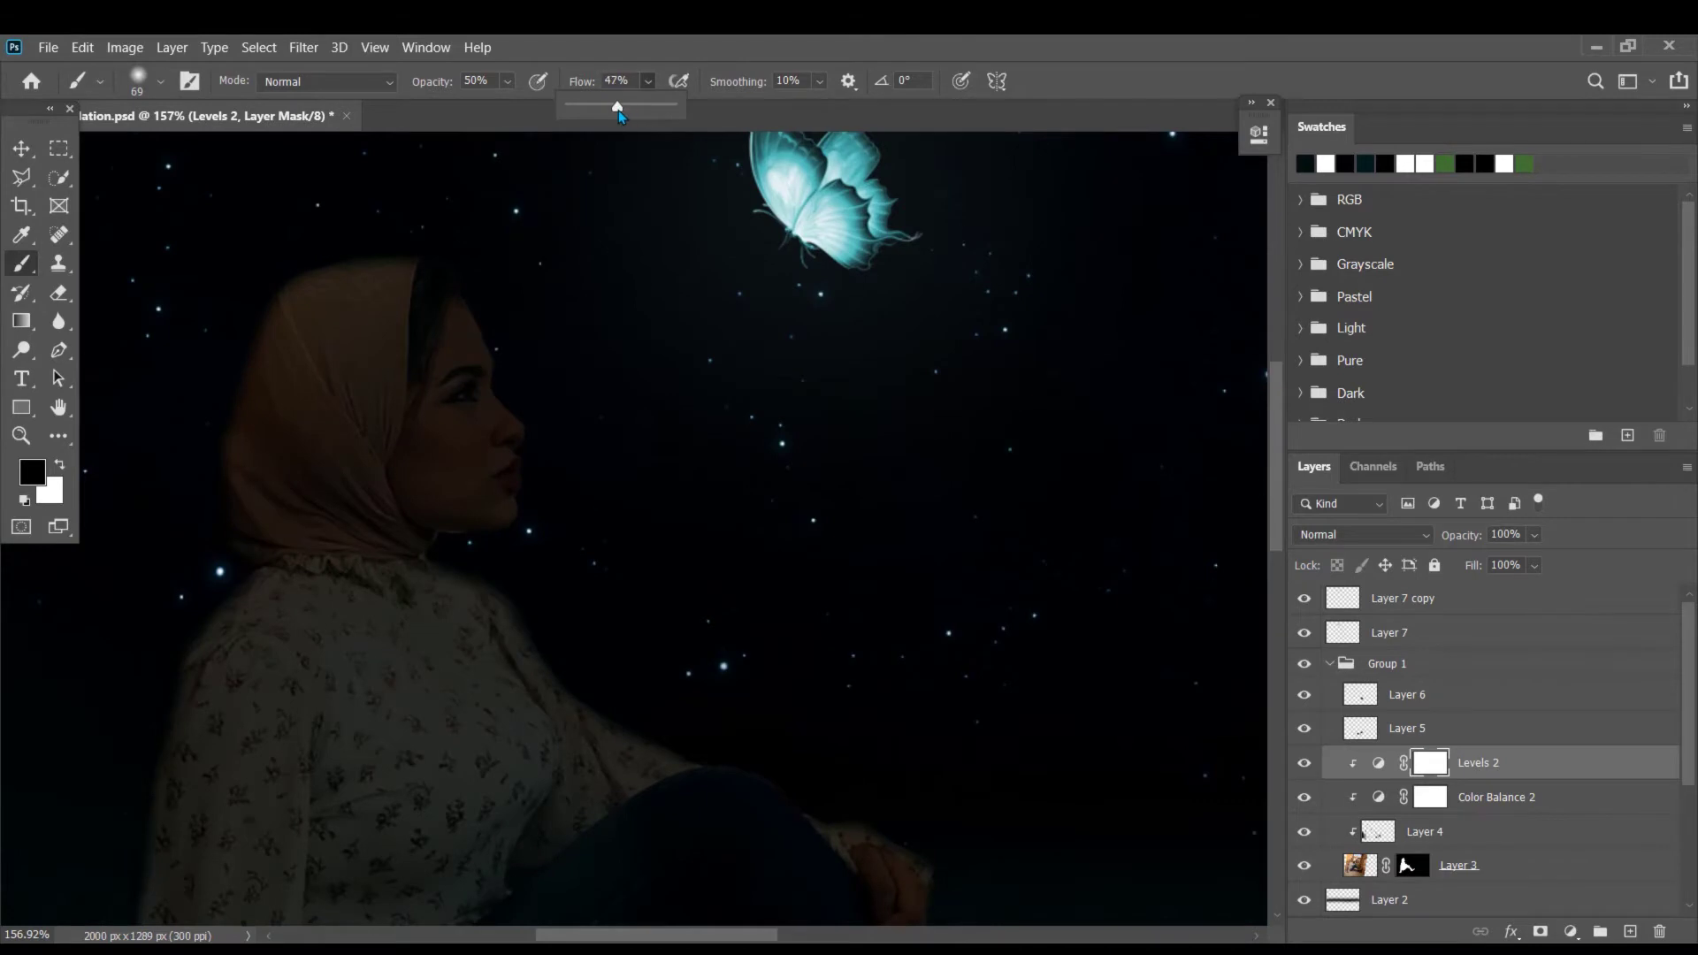
- Set the blurred butterfly glow layer's blend mode to Screen
{"action": "left_click", "coordinate": [1414, 599]}
{"action": "left_click", "coordinate": [1362, 534]}
{"action": "left_click", "coordinate": [1352, 572]}
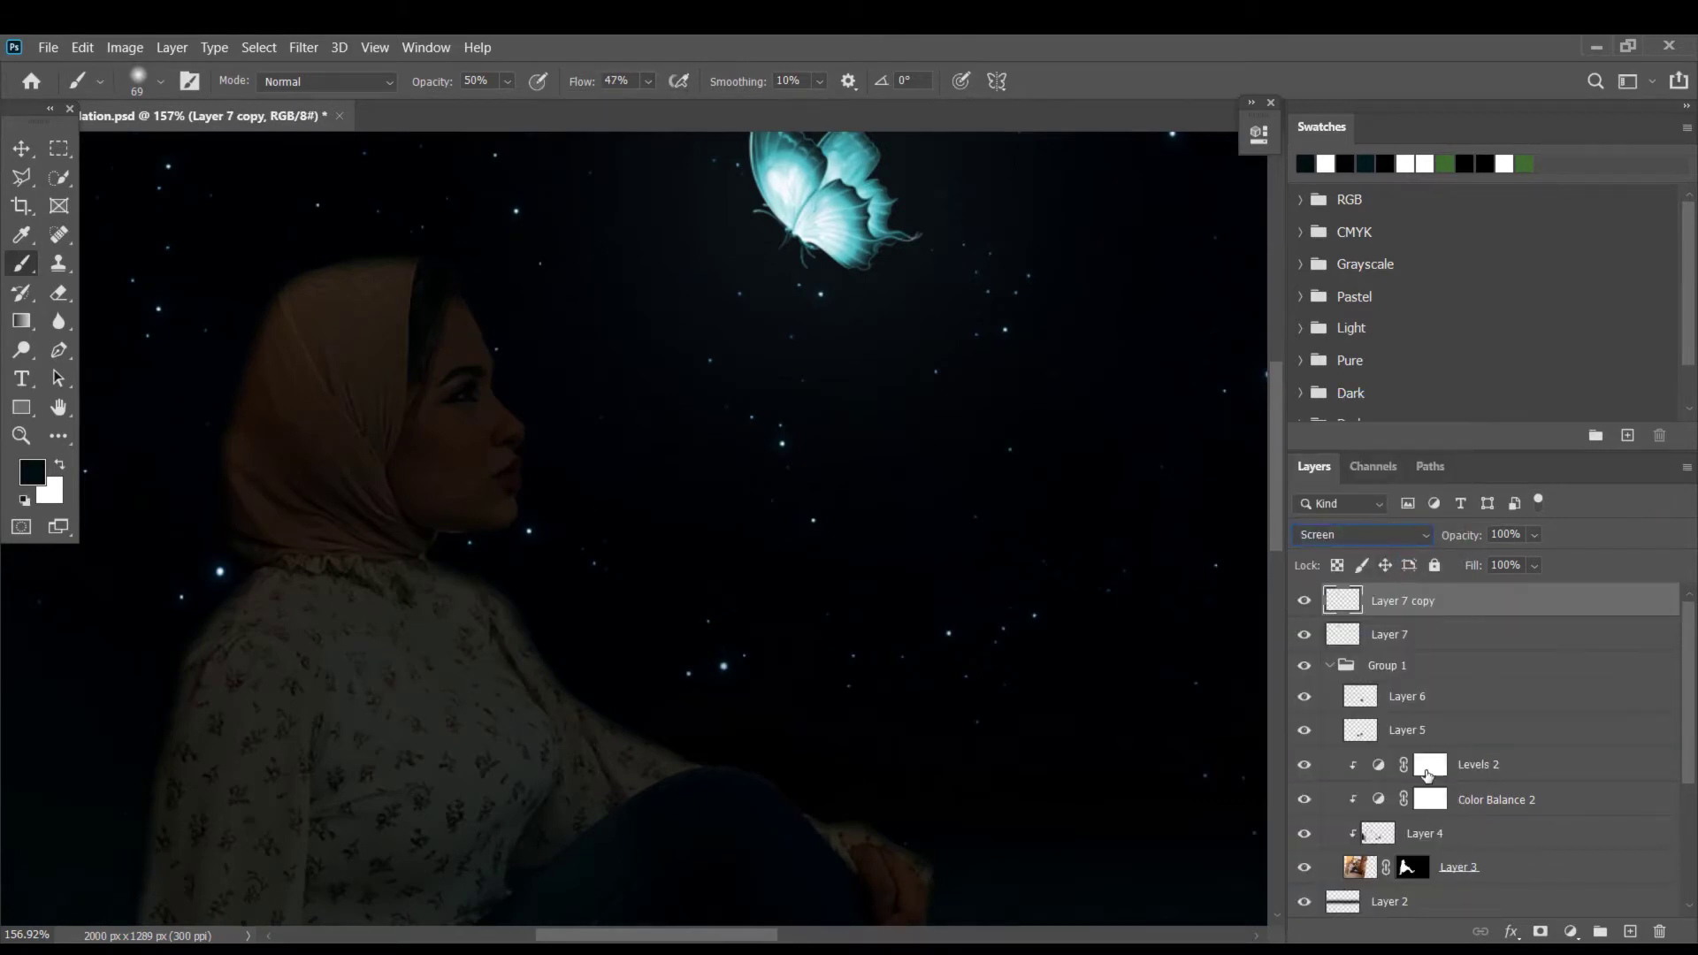
- Paint black on the Levels 2 mask to bring back light on the woman's face, shoulder and forearm
{"action": "left_click", "coordinate": [1426, 770]}
{"action": "left_click", "coordinate": [24, 148]}
{"action": "scroll", "coordinate": [564, 522], "scroll_direction": "up", "scroll_amount": 3}
{"action": "left_click_drag", "start_coordinate": [486, 428], "coordinate": [497, 580]}
{"action": "left_click", "coordinate": [21, 263]}
{"action": "left_click_drag", "start_coordinate": [449, 372], "coordinate": [524, 664]}
{"action": "mouse_move", "coordinate": [419, 417]}
{"action": "left_mouse_down"}
{"action": "mouse_move", "coordinate": [419, 383]}
{"action": "mouse_move", "coordinate": [487, 628]}
{"action": "left_mouse_up"}
{"action": "key", "text": "ctrl+z"}
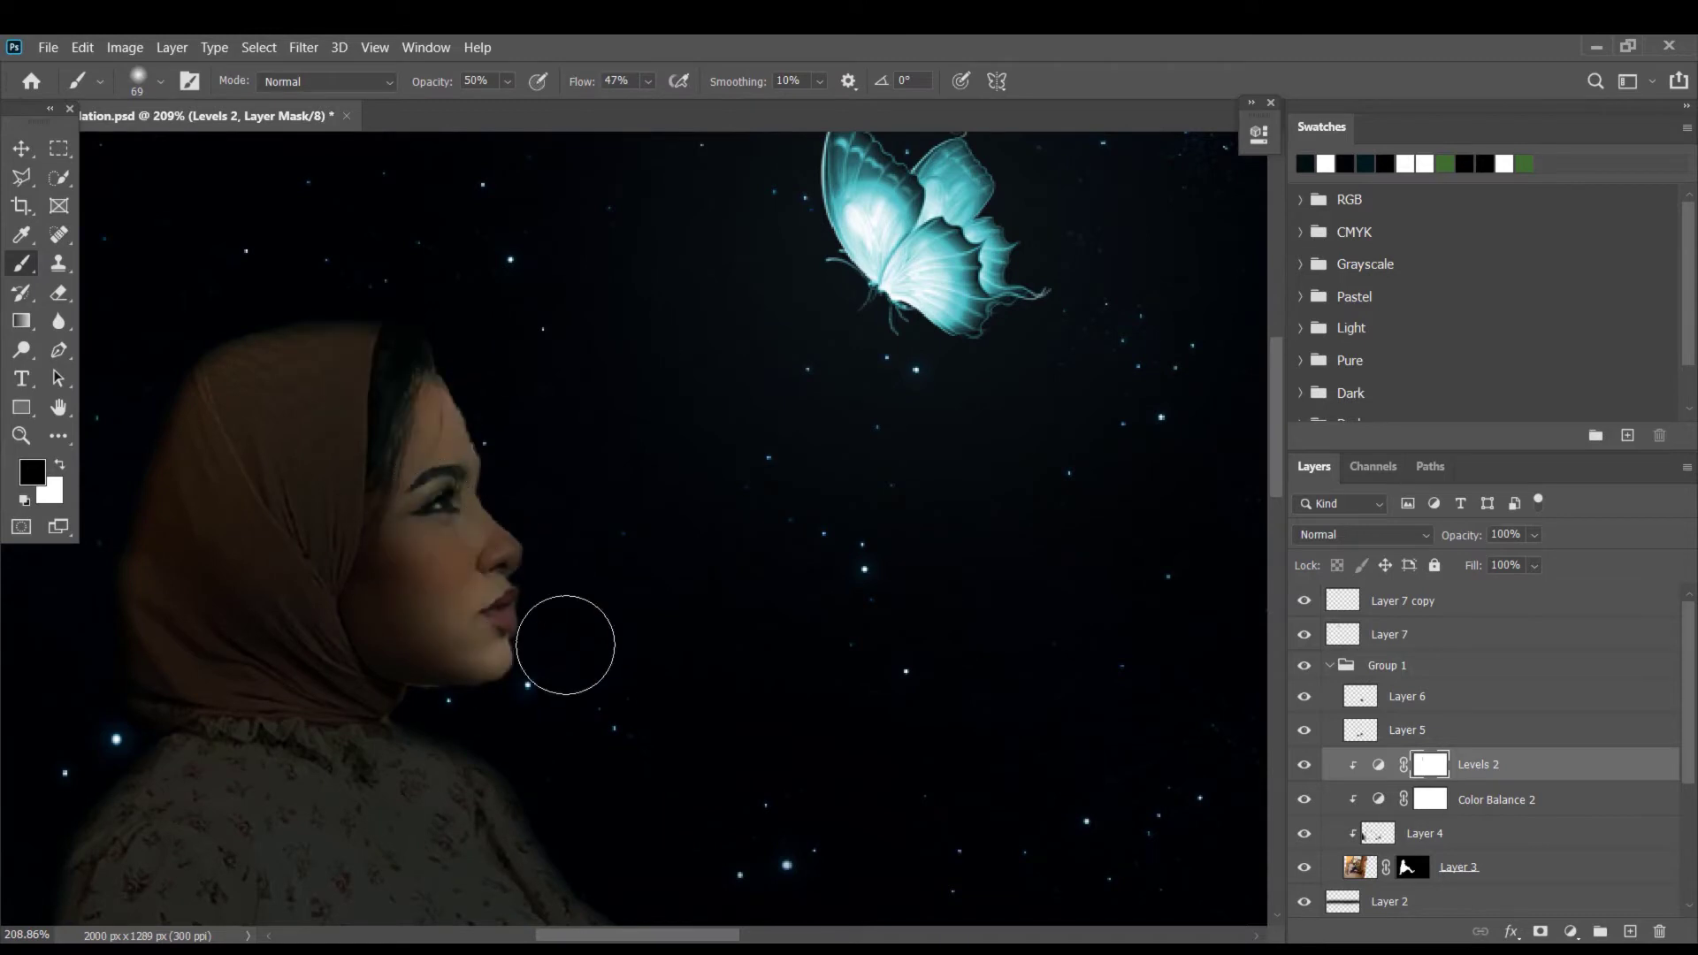
{"action": "left_click_drag", "start_coordinate": [597, 748], "coordinate": [546, 387]}
{"action": "left_click_drag", "start_coordinate": [477, 447], "coordinate": [947, 726]}
{"action": "left_click_drag", "start_coordinate": [654, 398], "coordinate": [745, 642]}
- Lower the brush to 11% opacity and 17% flow and softly lighten the headscarf, blouse, arm and knee on the mask
{"action": "left_click", "coordinate": [507, 83]}
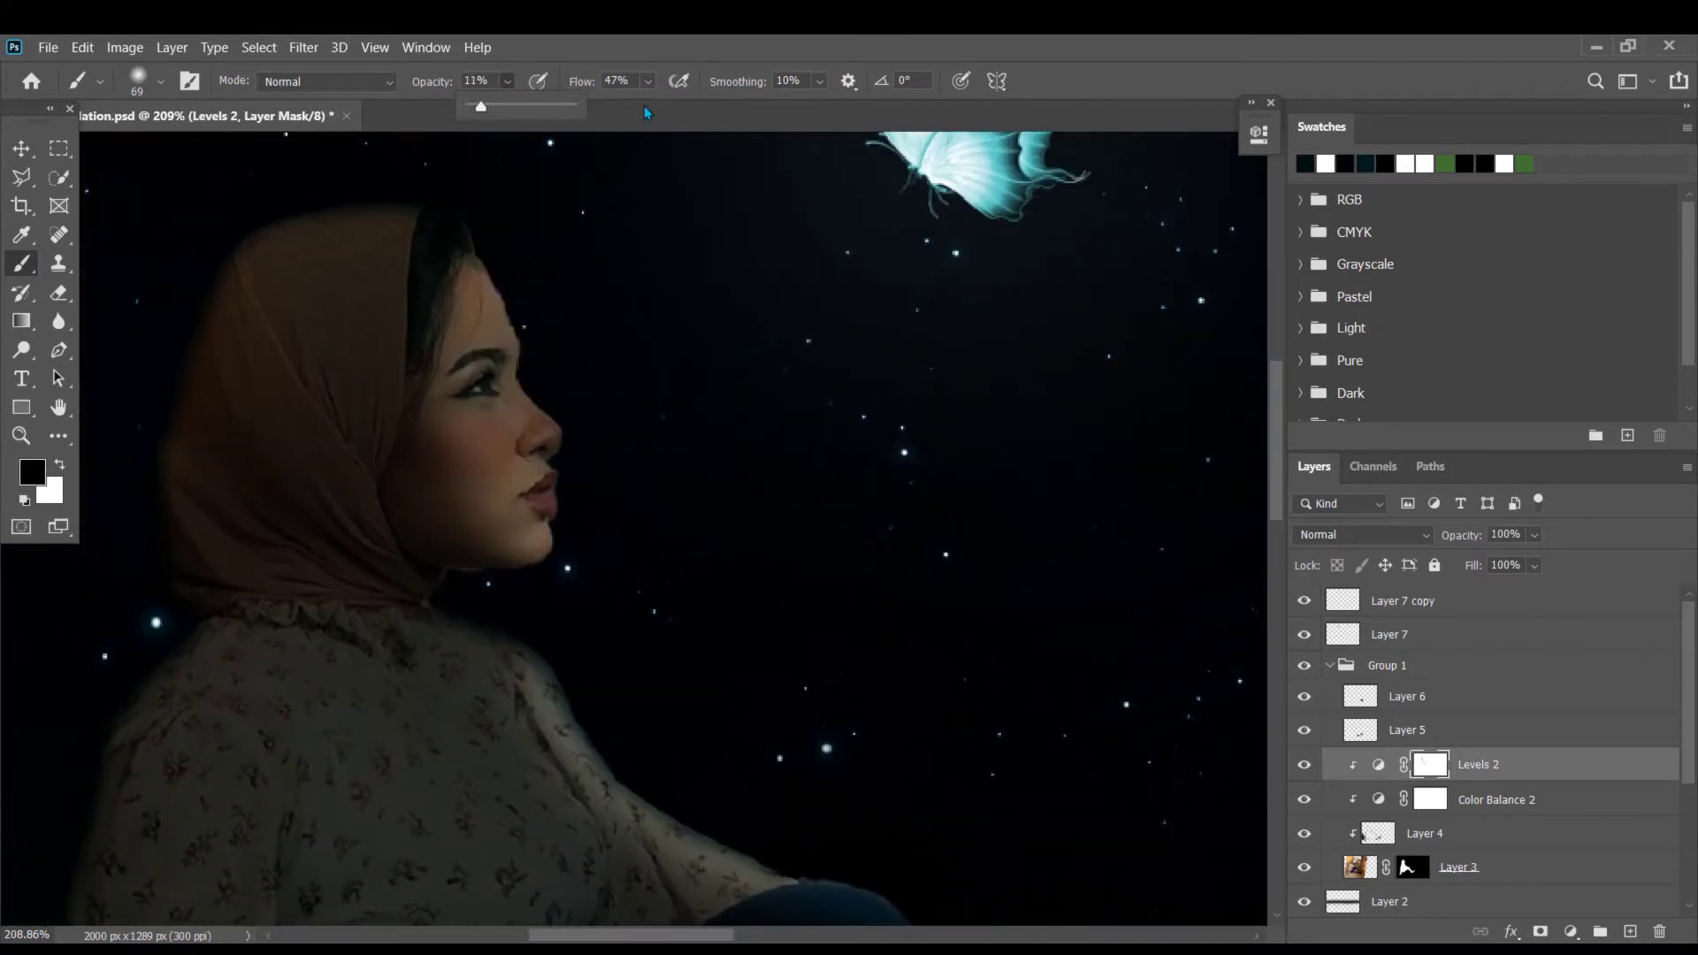
{"action": "left_click", "coordinate": [648, 81]}
{"action": "left_click_drag", "start_coordinate": [658, 106], "coordinate": [626, 106]}
{"action": "left_click_drag", "start_coordinate": [485, 663], "coordinate": [549, 755]}
{"action": "left_click_drag", "start_coordinate": [350, 265], "coordinate": [466, 629]}
{"action": "left_click_drag", "start_coordinate": [514, 849], "coordinate": [402, 407]}
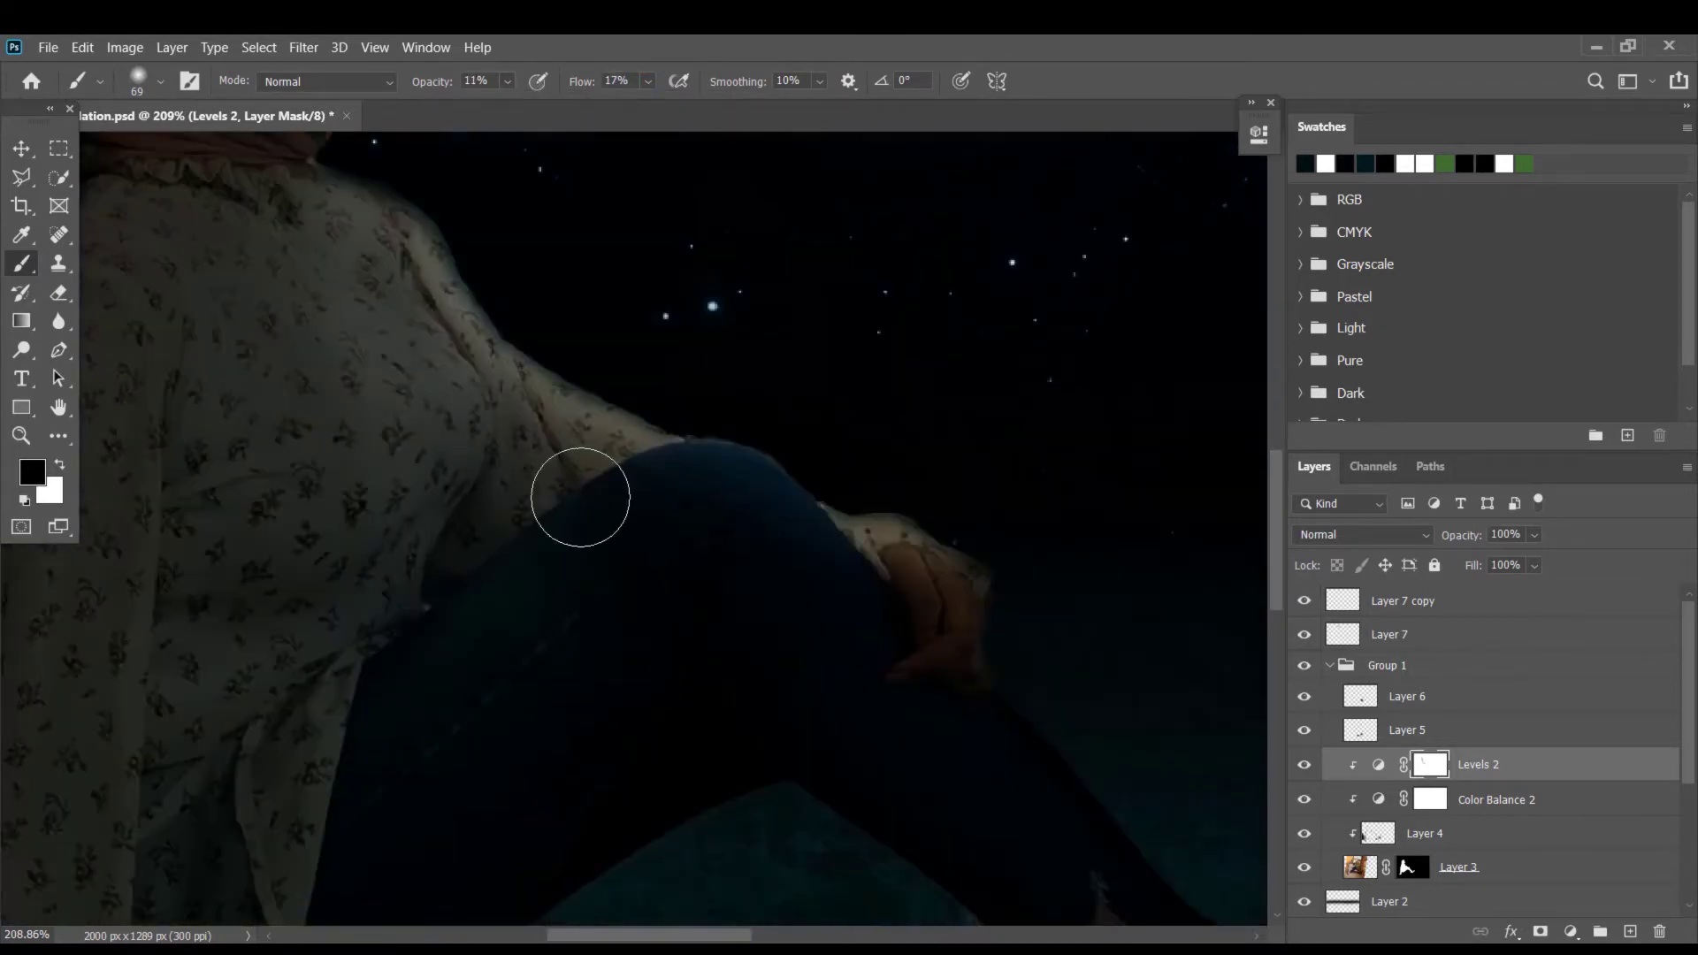
{"action": "scroll", "coordinate": [581, 497], "scroll_direction": "down", "scroll_amount": 7}
{"action": "left_click_drag", "start_coordinate": [637, 305], "coordinate": [643, 455]}
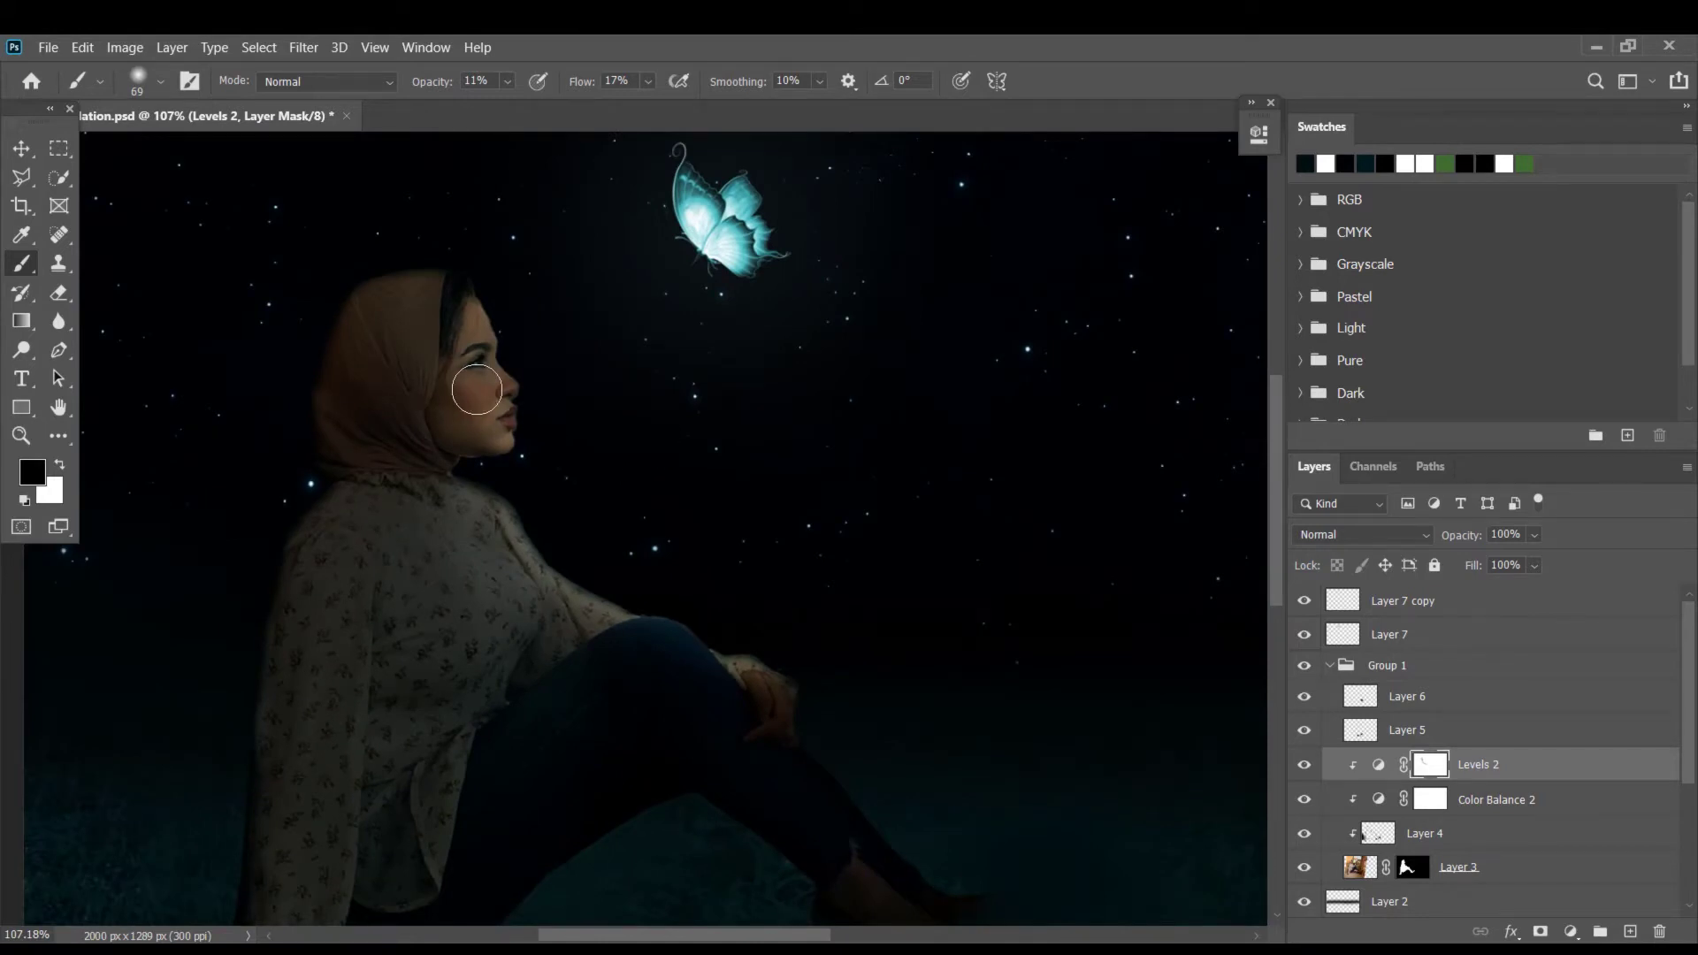
{"action": "scroll", "coordinate": [477, 390], "scroll_direction": "down", "scroll_amount": 4}
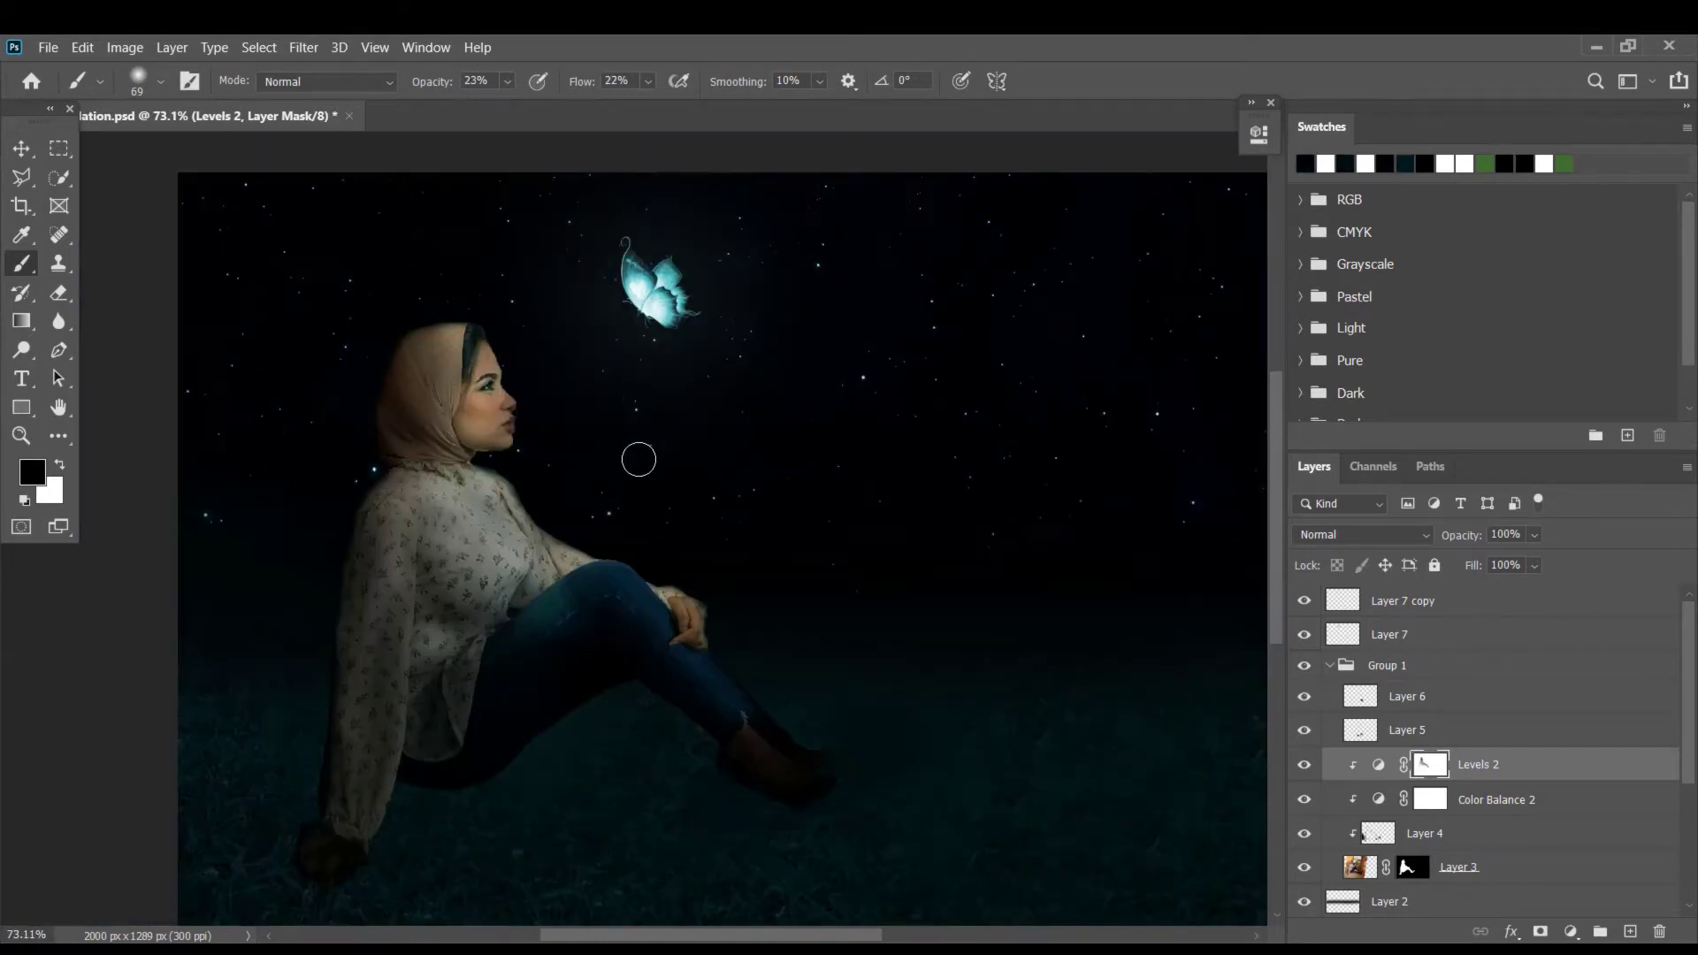
- Add a new layer above Levels 2 and clip it to the woman
{"action": "scroll", "coordinate": [638, 458], "scroll_direction": "up", "scroll_amount": 1}
{"action": "left_click", "coordinate": [1630, 931]}
{"action": "right_click", "coordinate": [1432, 770]}
{"action": "left_click", "coordinate": [1248, 440]}
- Set the brush colour to 7cffff with 51% opacity and 30% flow
{"action": "left_click", "coordinate": [33, 475]}
{"action": "type", "text": "7cffff"}
{"action": "left_click", "coordinate": [1334, 281]}
{"action": "left_click", "coordinate": [507, 81]}
{"action": "left_click_drag", "start_coordinate": [539, 113], "coordinate": [546, 114]}
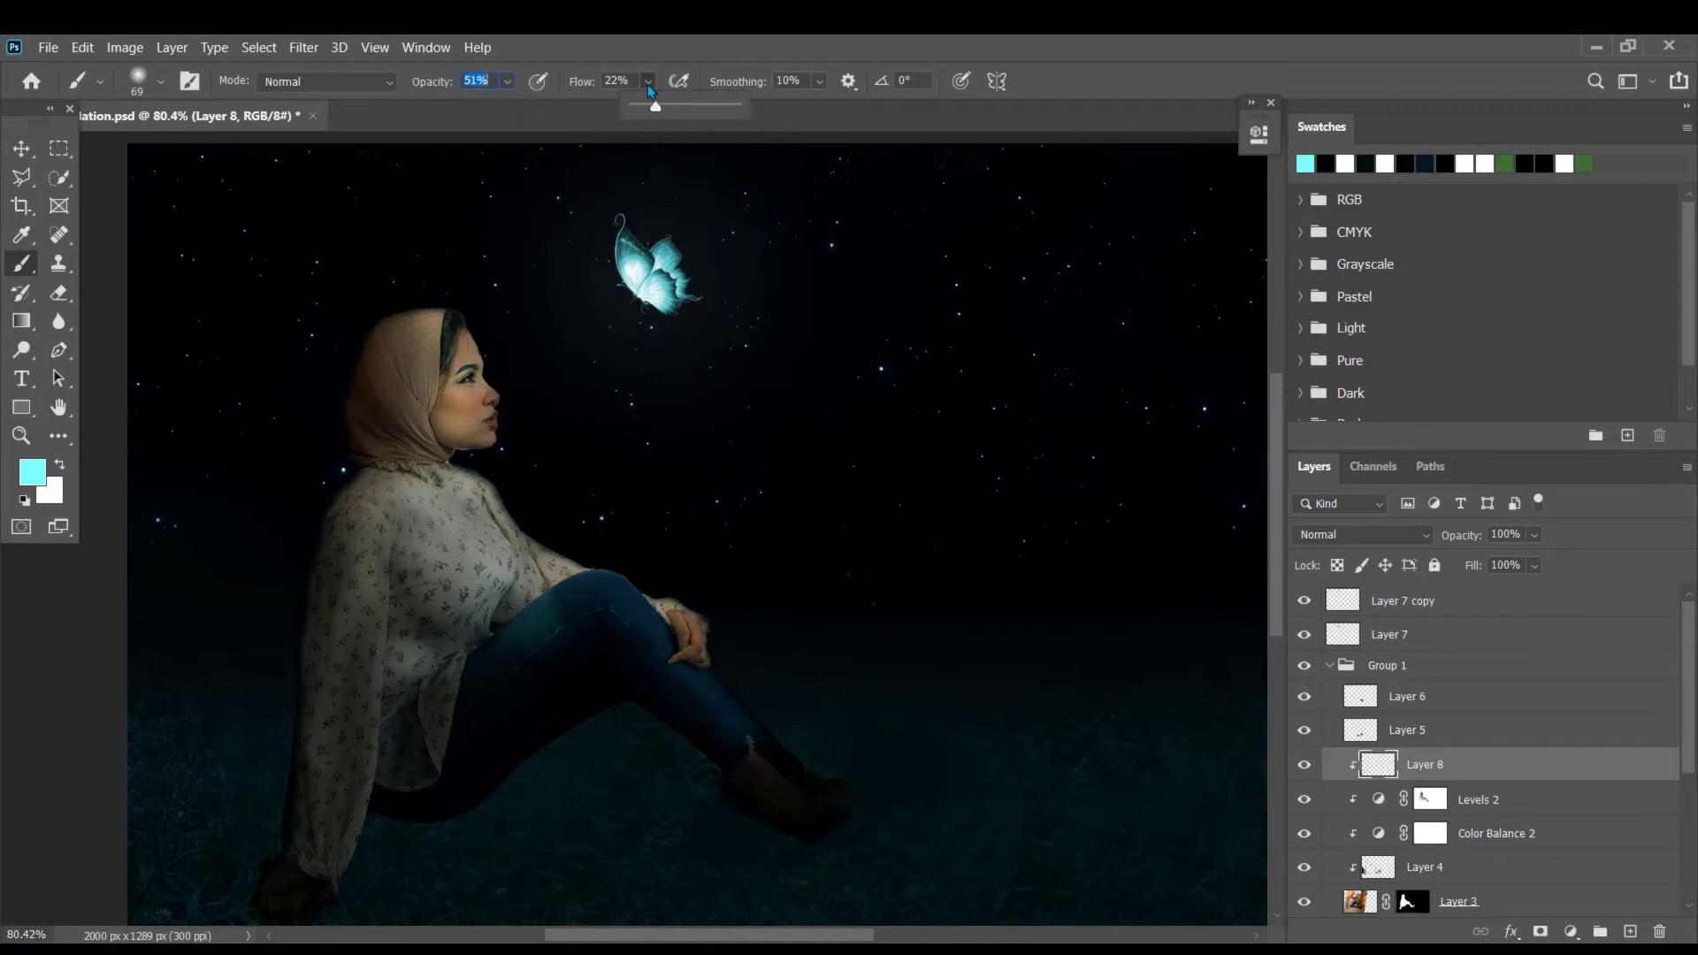
{"action": "left_click", "coordinate": [665, 108]}
- Change the new clipped layer's blend mode to Soft Light and enlarge the soft brush to 125 px
{"action": "left_click", "coordinate": [1420, 536]}
{"action": "left_click", "coordinate": [1379, 669]}
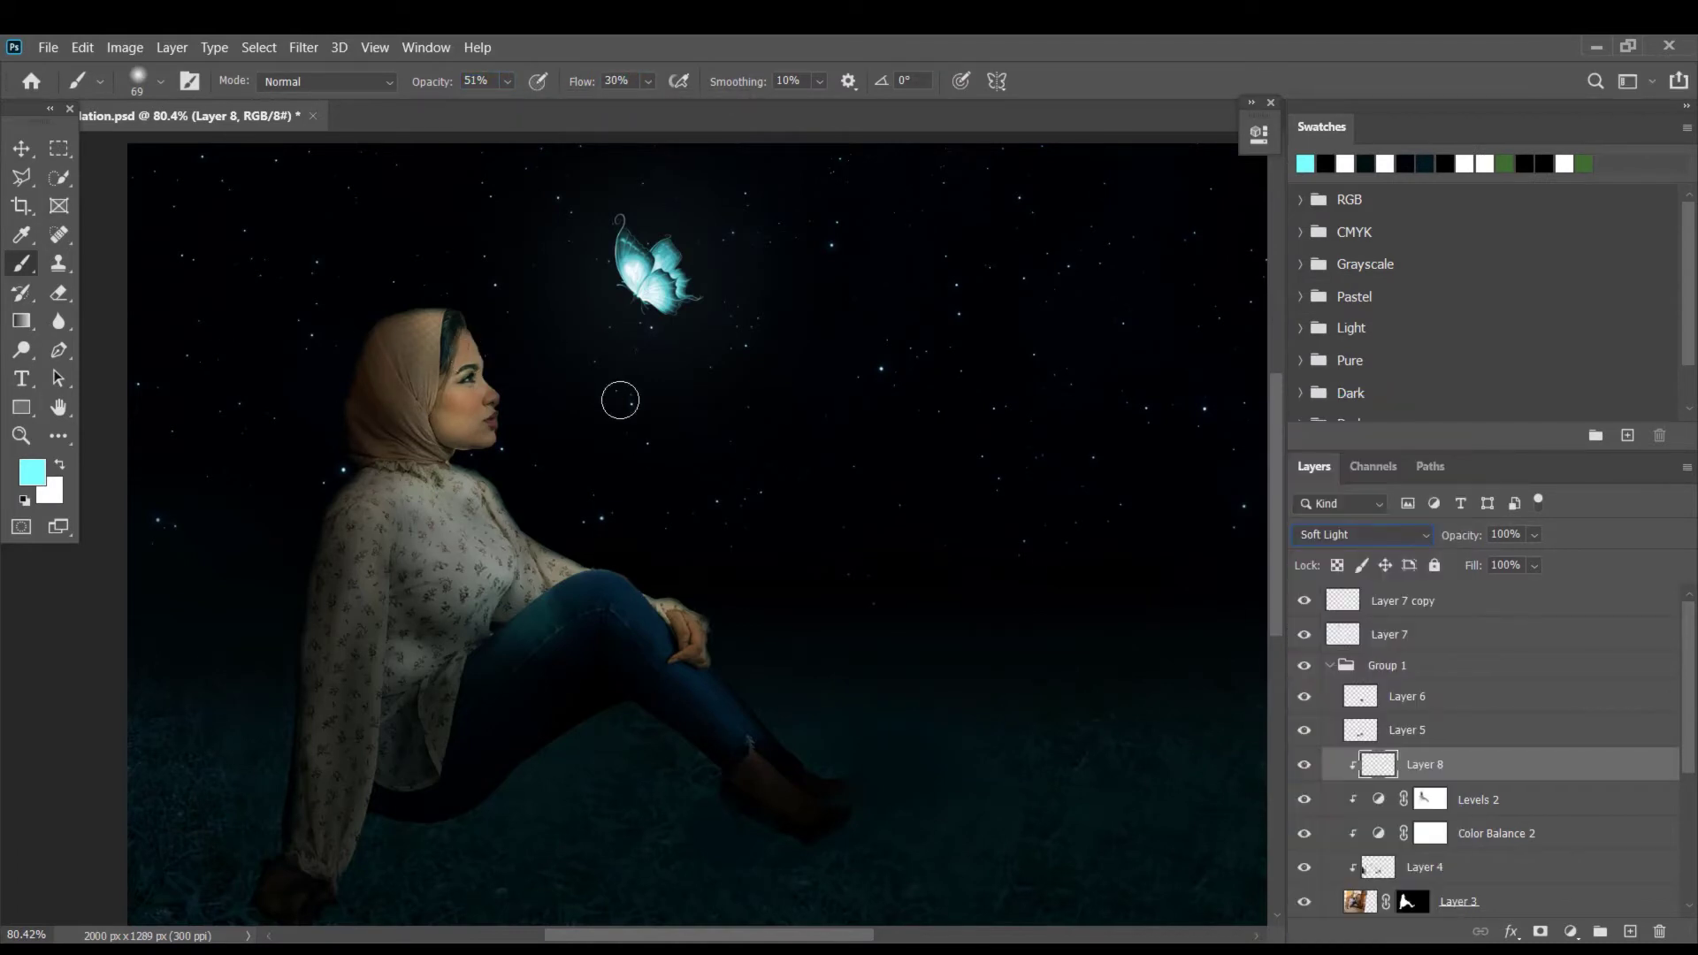
{"action": "left_click", "coordinate": [160, 81]}
{"action": "left_click_drag", "start_coordinate": [179, 152], "coordinate": [216, 152]}
{"action": "left_click", "coordinate": [367, 126]}
{"action": "key", "text": "Return"}
{"action": "left_click_drag", "start_coordinate": [367, 126], "coordinate": [430, 127]}
- Try brushing cyan light over the woman's face, blouse and knee, and undo the strokes
{"action": "mouse_move", "coordinate": [458, 350]}
{"action": "left_mouse_down"}
{"action": "mouse_move", "coordinate": [468, 460]}
{"action": "mouse_move", "coordinate": [690, 633]}
{"action": "left_mouse_up"}
{"action": "left_click_drag", "start_coordinate": [424, 323], "coordinate": [426, 442]}
{"action": "scroll", "coordinate": [488, 480], "scroll_direction": "up", "scroll_amount": 5}
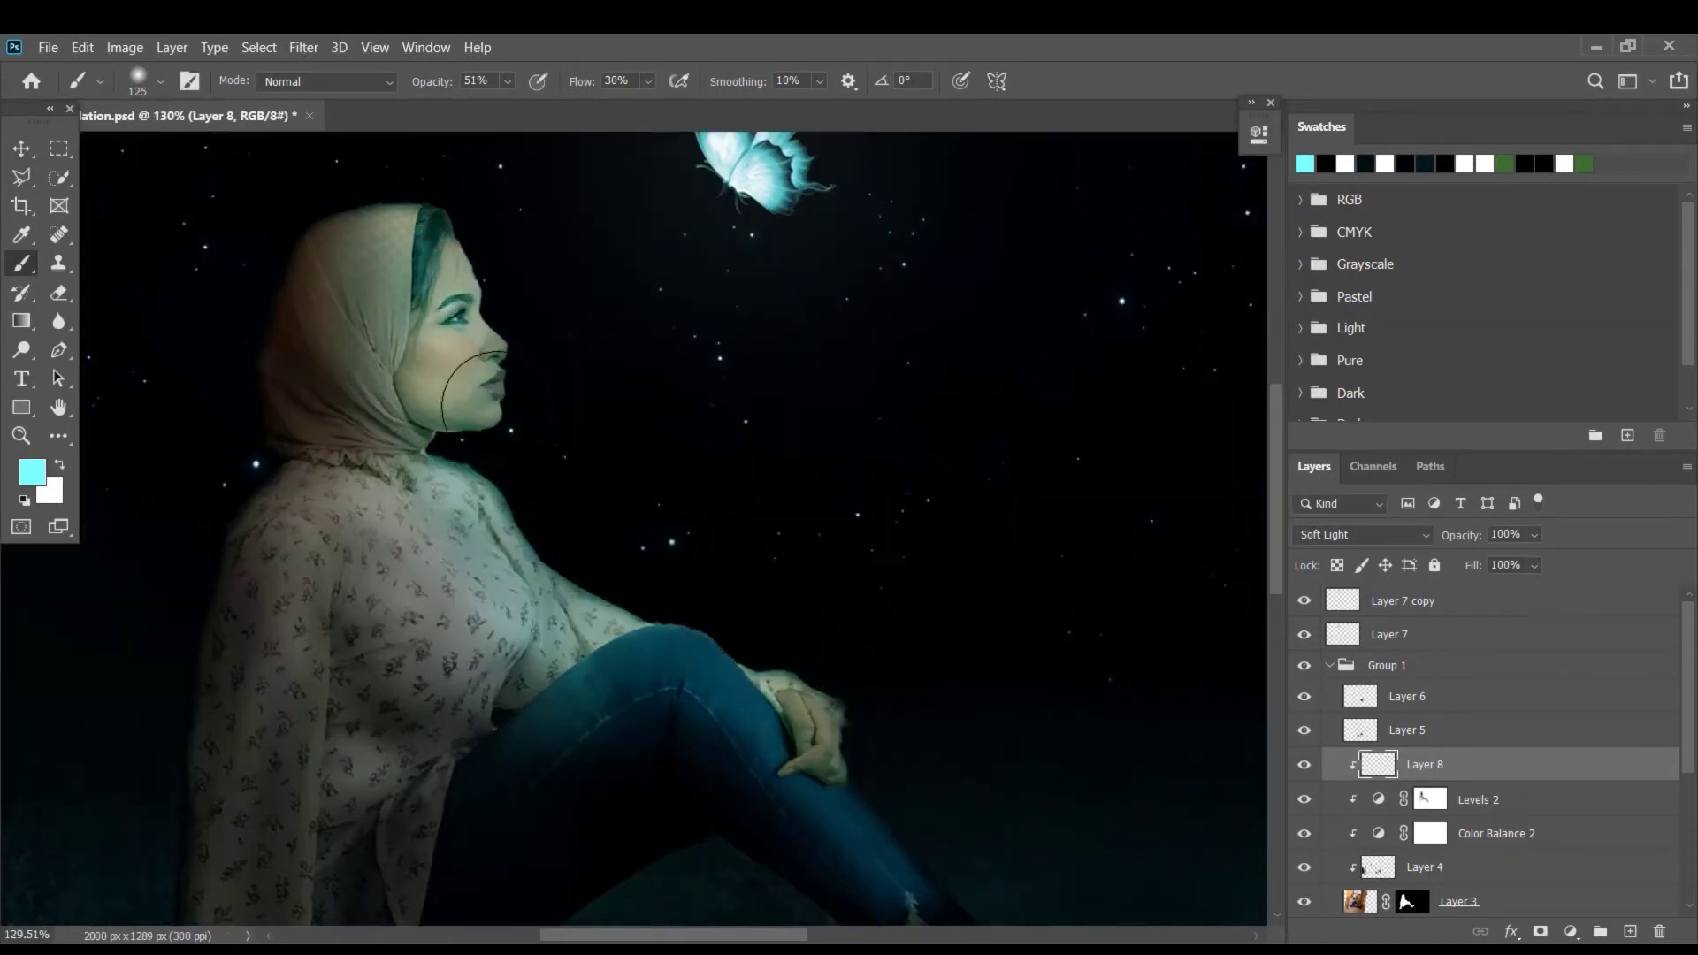
{"action": "scroll", "coordinate": [630, 424], "scroll_direction": "down", "scroll_amount": 8}
{"action": "key", "text": "ctrl+z"}
{"action": "key", "text": "ctrl+z"}
{"action": "key", "text": "ctrl+z"}
{"action": "key", "text": "ctrl+z"}
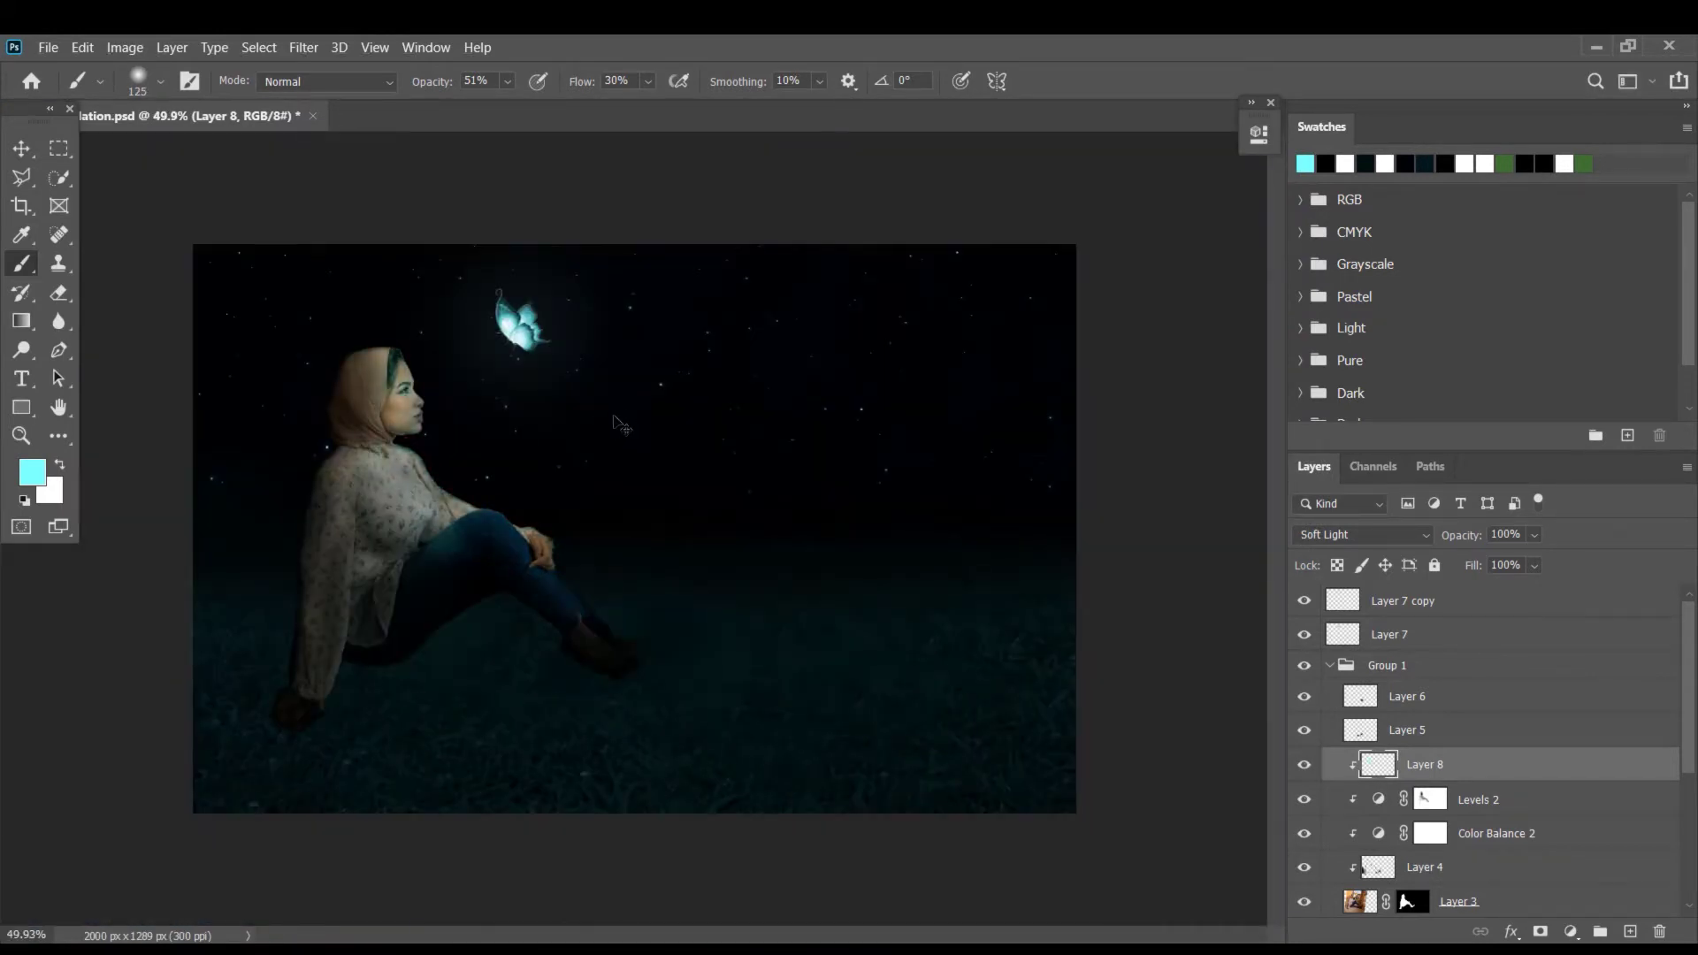
{"action": "scroll", "coordinate": [517, 466], "scroll_direction": "up", "scroll_amount": 7}
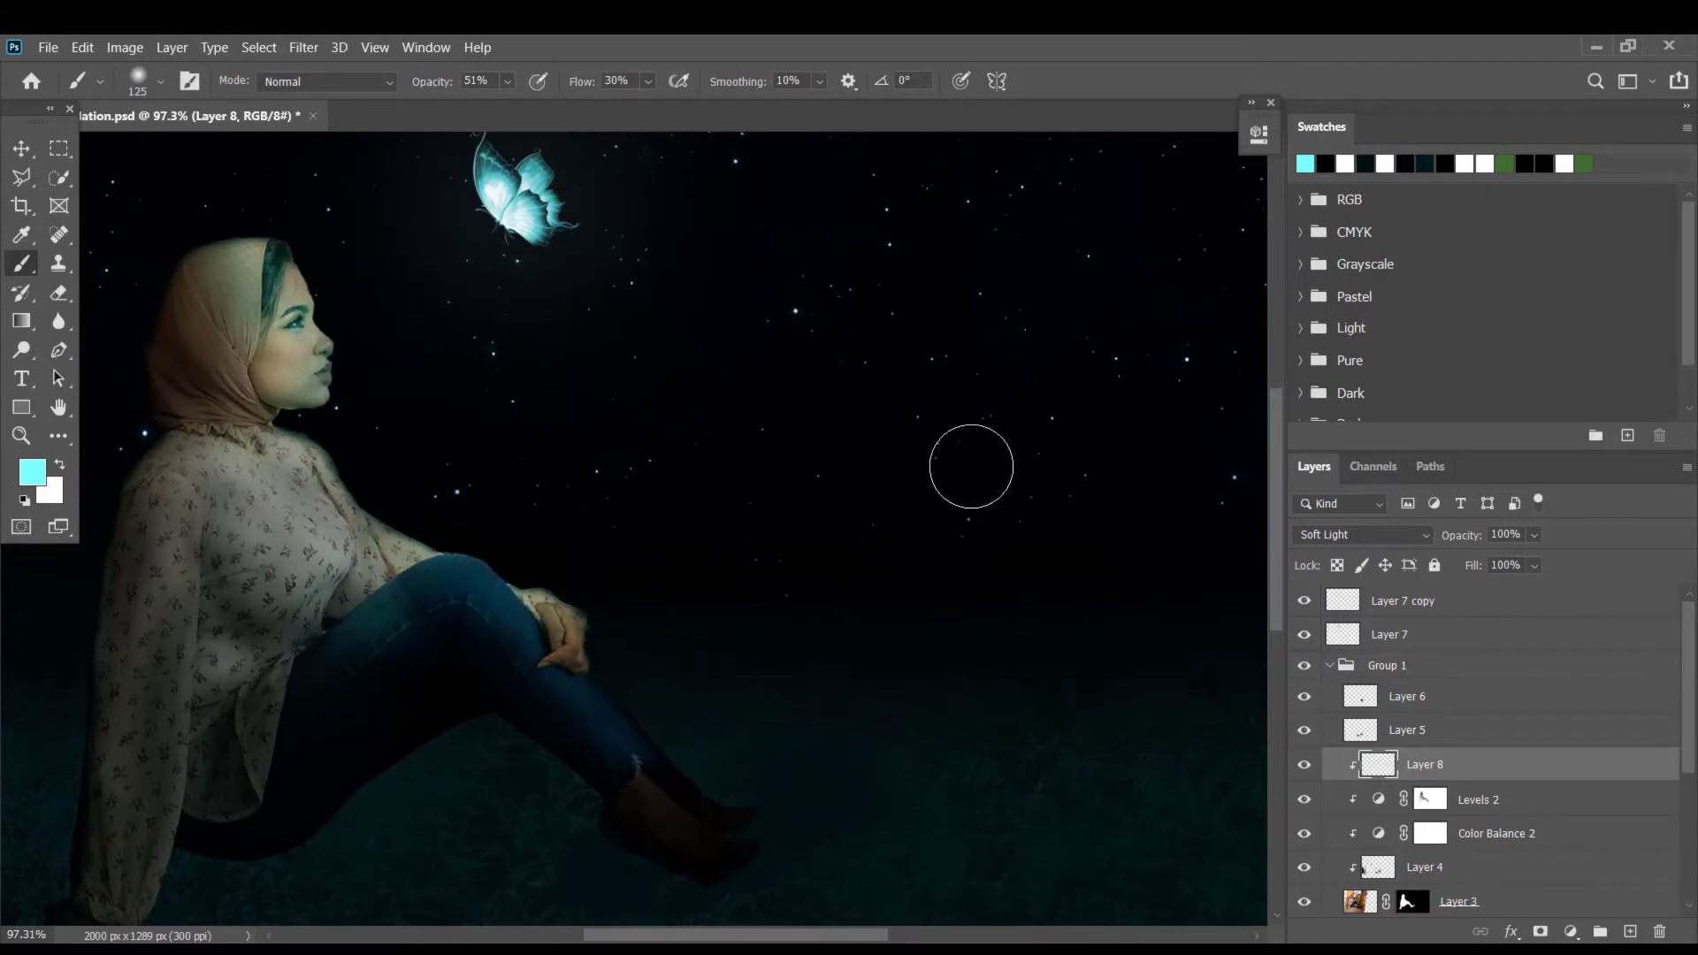
{"action": "key", "text": "ctrl+z"}
{"action": "key", "text": "ctrl+z"}
{"action": "key", "text": "ctrl+z"}
{"action": "key", "text": "ctrl+z"}
- Set the light layer to Normal and paint cyan over the woman's face, arm and legs, undoing the last stroke
{"action": "left_click", "coordinate": [1385, 536]}
{"action": "left_click", "coordinate": [1335, 404]}
{"action": "left_click", "coordinate": [507, 84]}
{"action": "mouse_move", "coordinate": [288, 278]}
{"action": "left_mouse_down"}
{"action": "mouse_move", "coordinate": [398, 587]}
{"action": "mouse_move", "coordinate": [719, 819]}
{"action": "mouse_move", "coordinate": [451, 588]}
{"action": "left_mouse_up"}
{"action": "left_click_drag", "start_coordinate": [234, 442], "coordinate": [290, 334]}
{"action": "key", "text": "ctrl+z"}
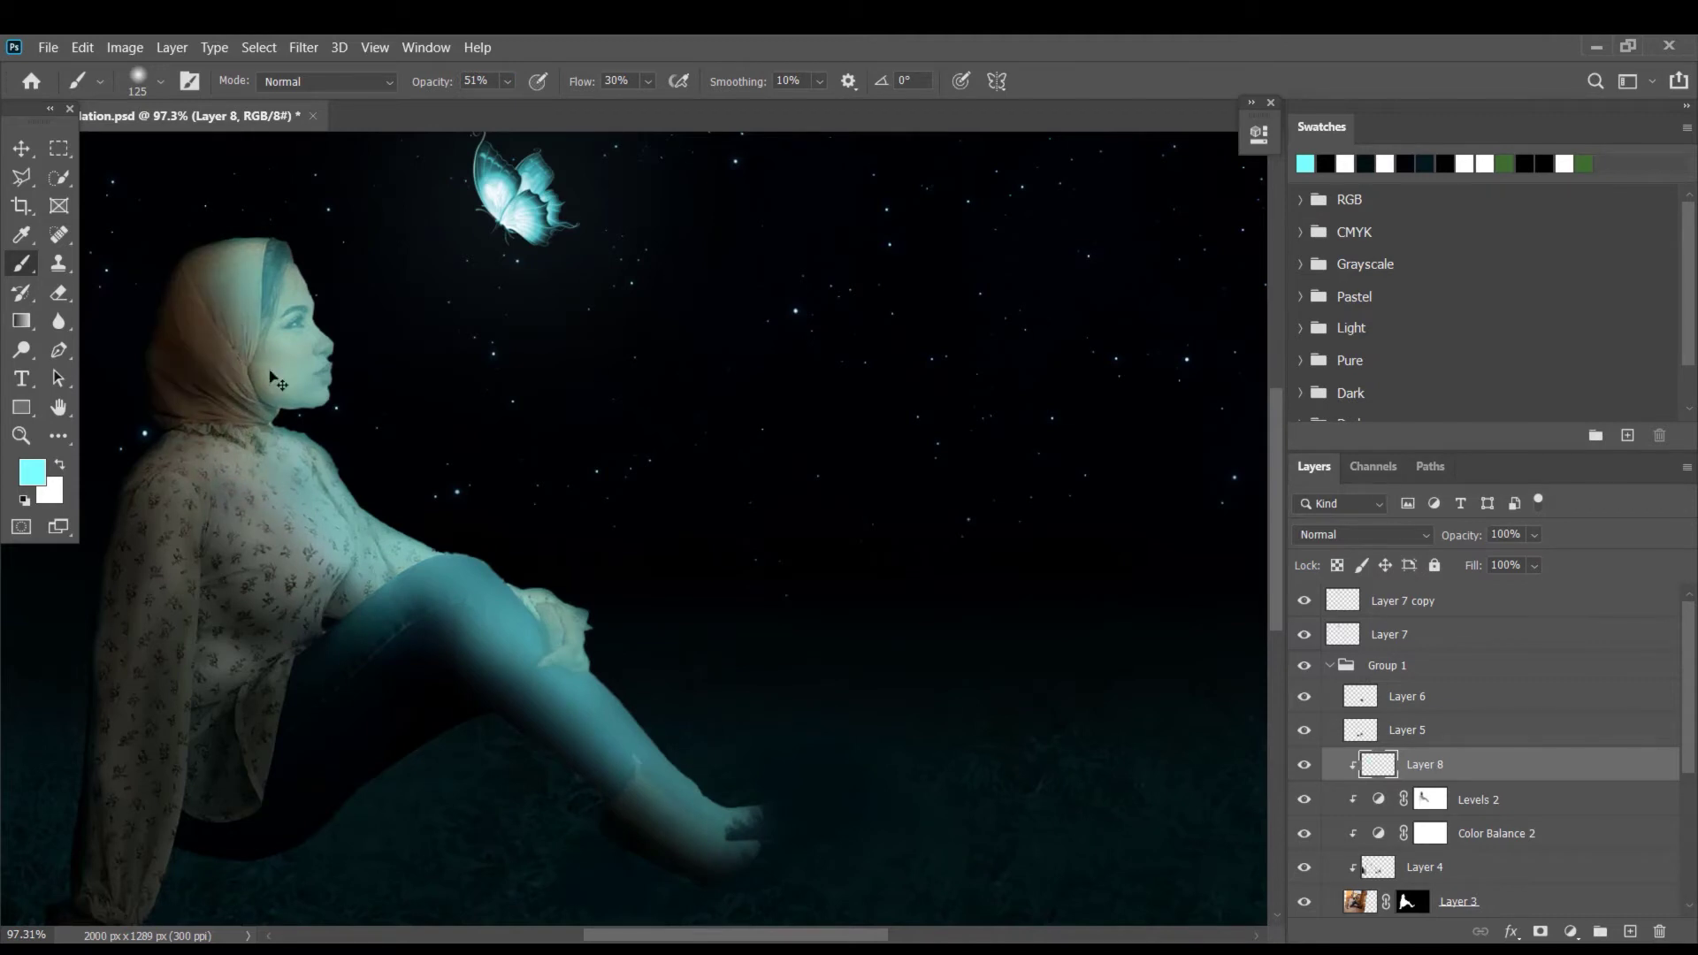
- Return the light layer to Soft Light and brush fainter cyan over the headscarf and blouse at 21% opacity
{"action": "left_click", "coordinate": [1361, 534]}
{"action": "left_click", "coordinate": [1327, 671]}
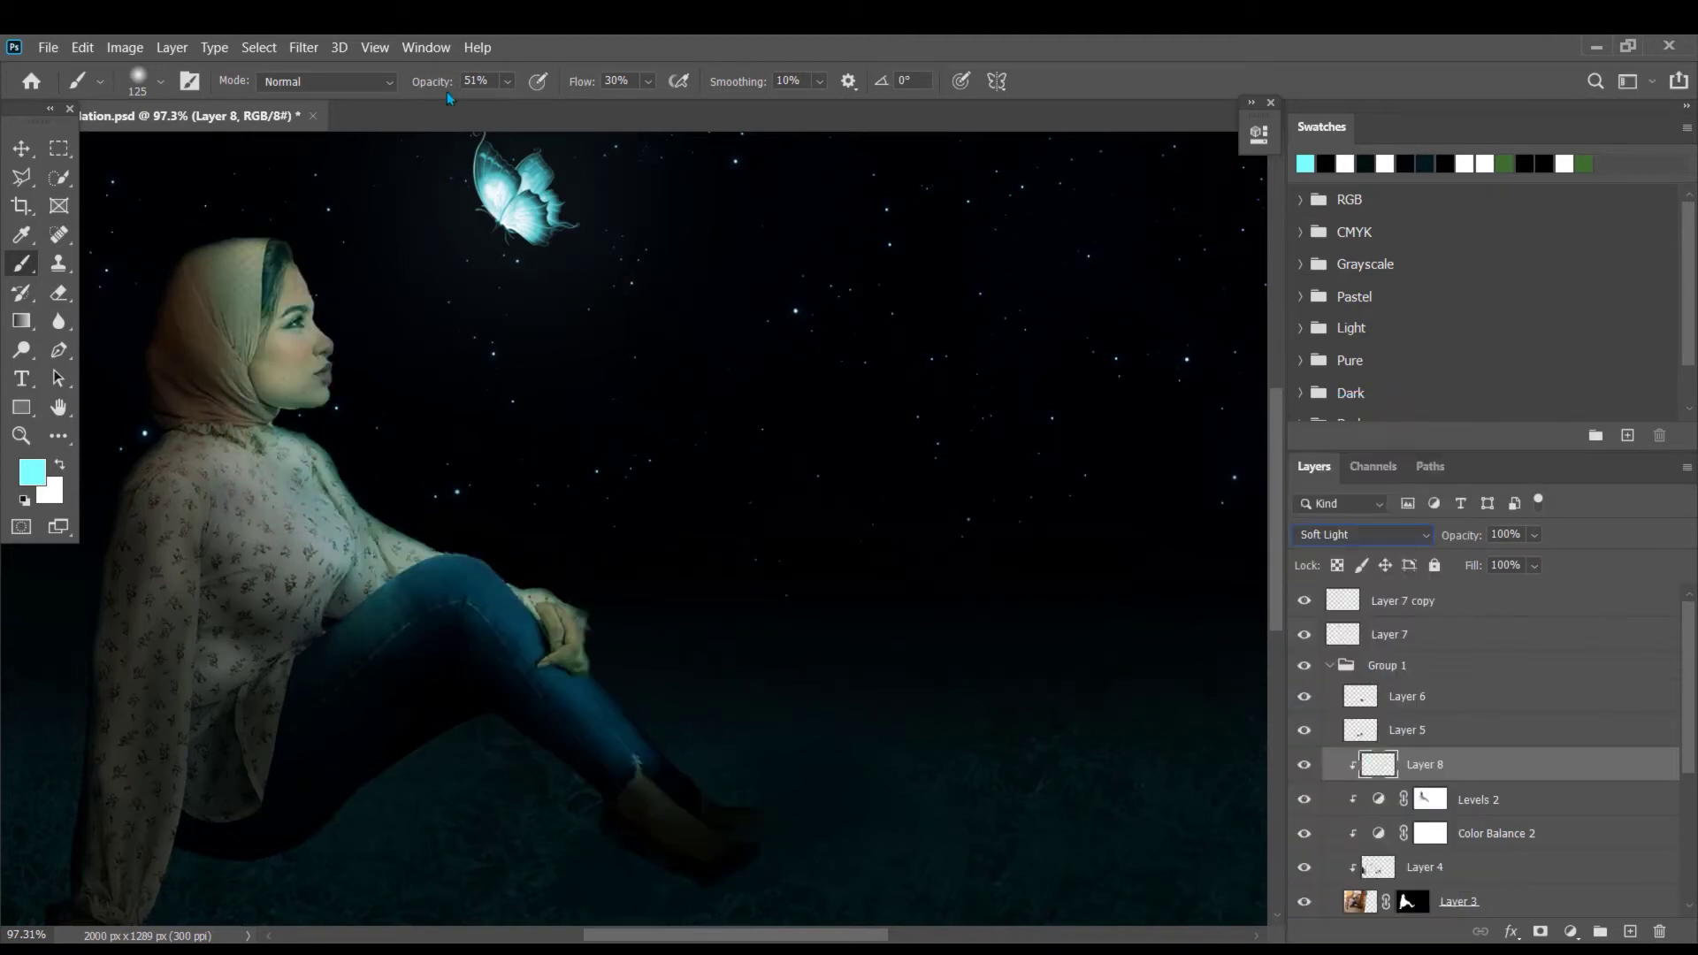
{"action": "key", "text": "2"}
{"action": "key", "text": "1"}
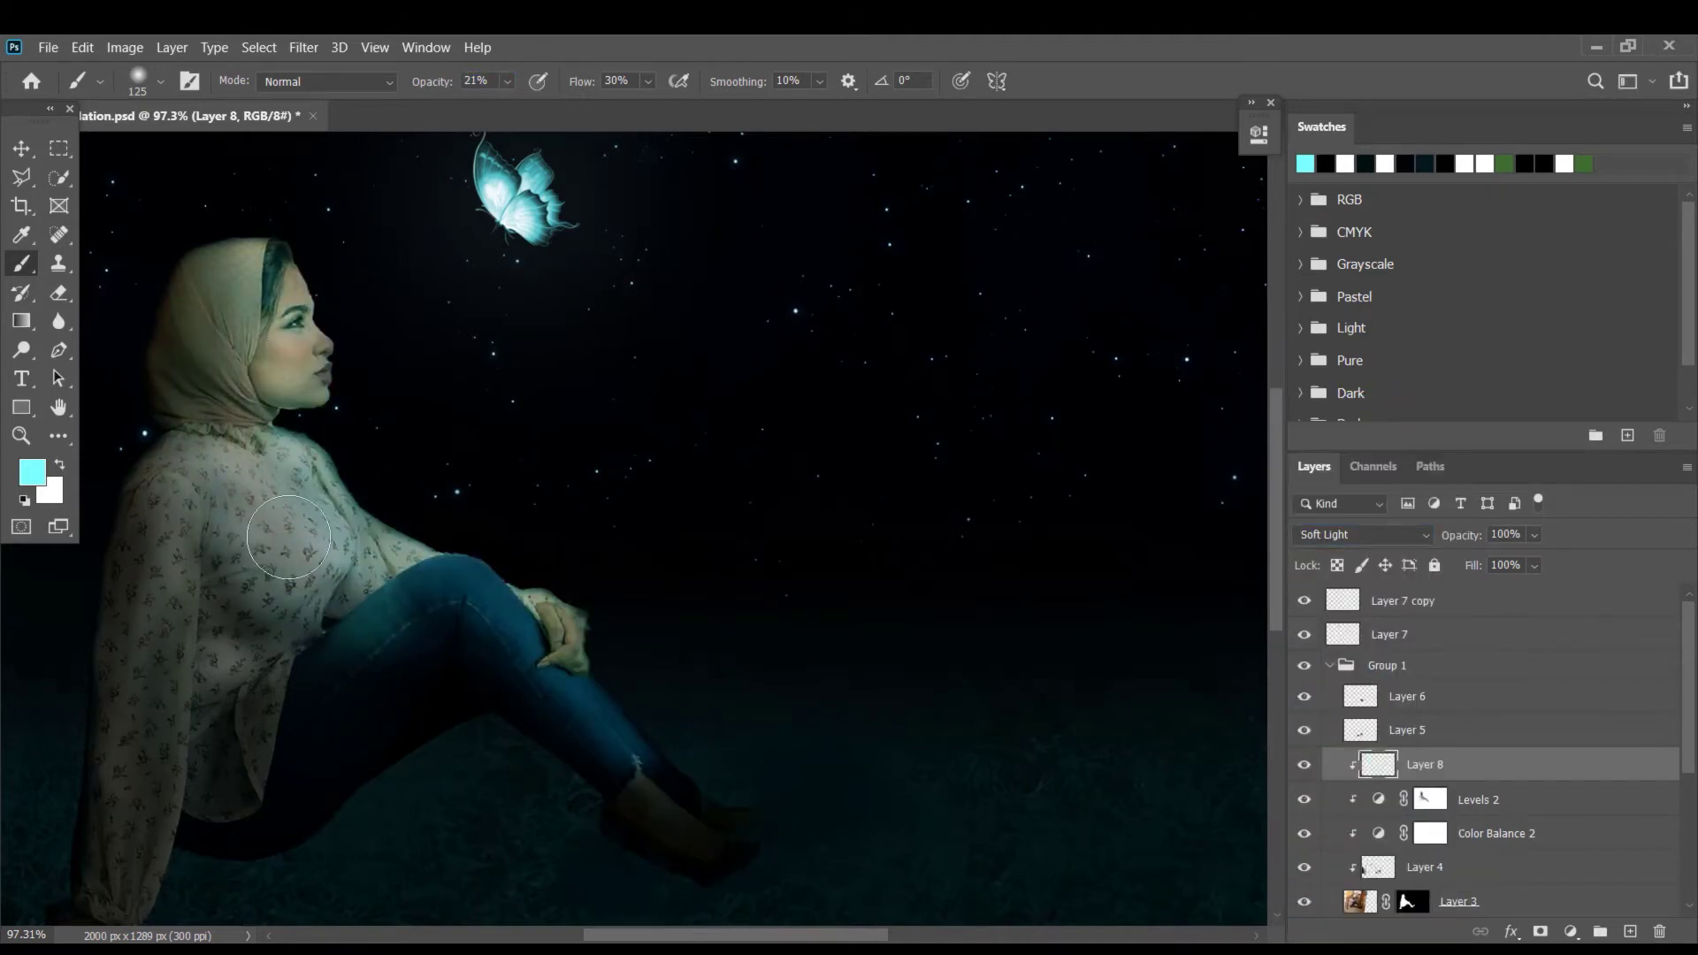
{"action": "left_click_drag", "start_coordinate": [288, 537], "coordinate": [557, 284]}
{"action": "left_click_drag", "start_coordinate": [752, 399], "coordinate": [705, 583]}
{"action": "scroll", "coordinate": [578, 388], "scroll_direction": "down", "scroll_amount": 3}
{"action": "scroll", "coordinate": [714, 217], "scroll_direction": "up", "scroll_amount": 2}
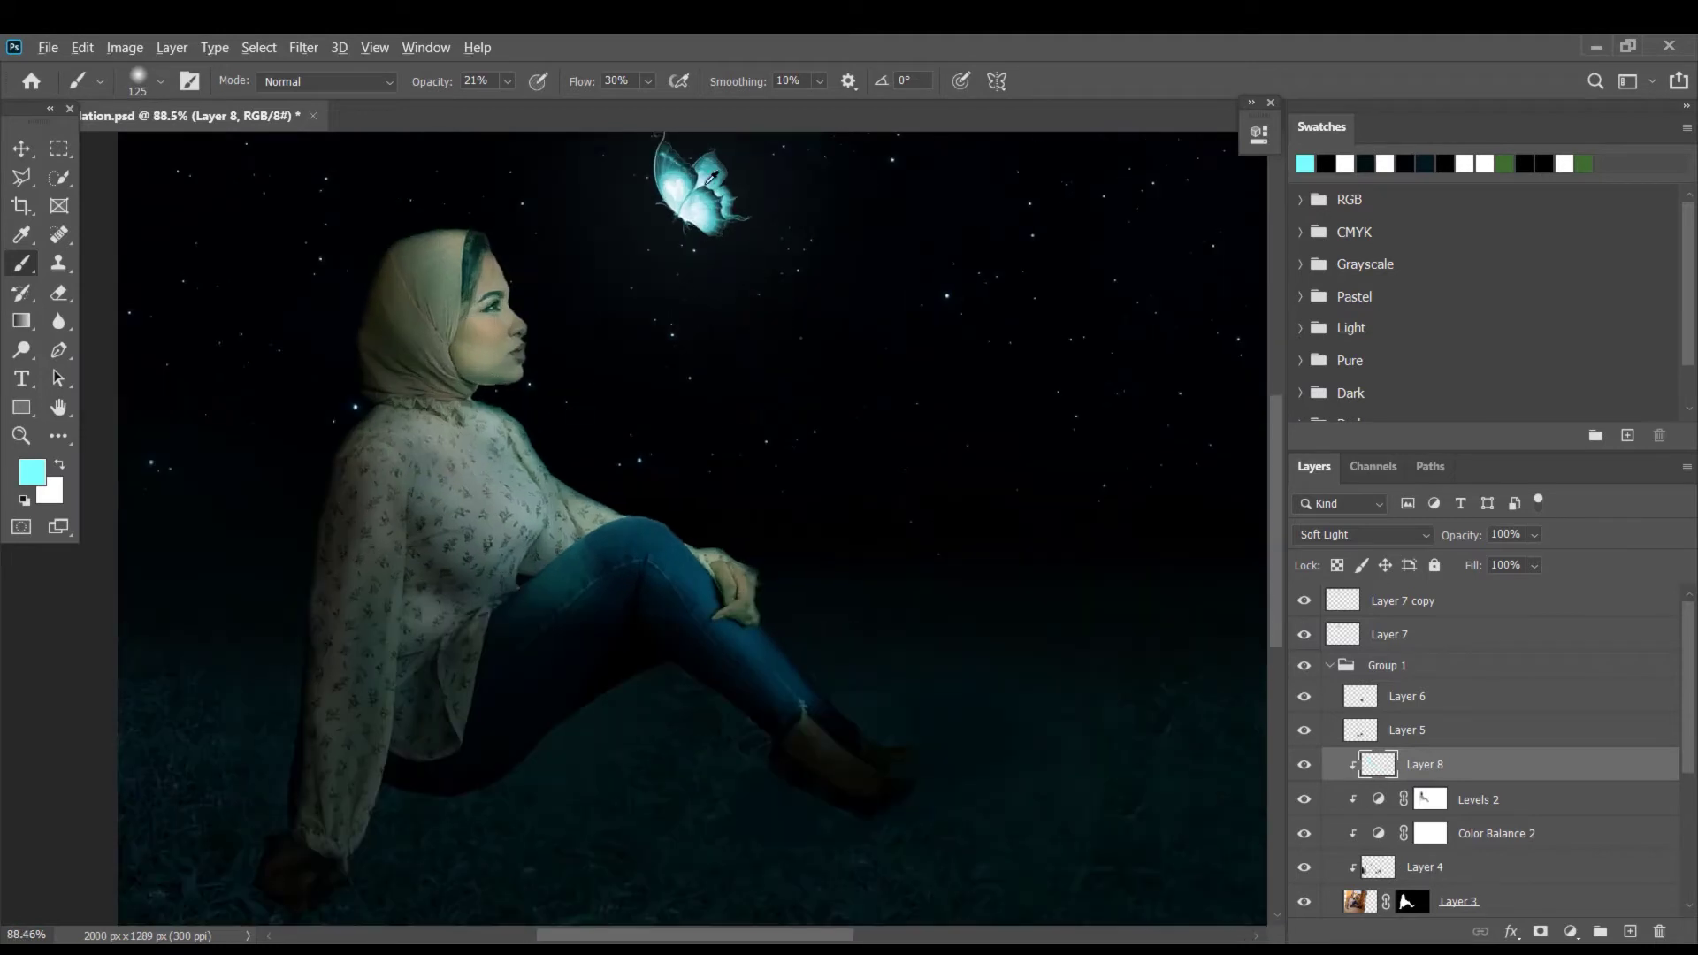
- Sample teal from the butterfly's wing, try it on the Soft Light layer and undo the strokes
{"action": "left_click", "coordinate": [712, 177], "text": "alt"}
{"action": "key", "text": "5"}
{"action": "key", "text": "6"}
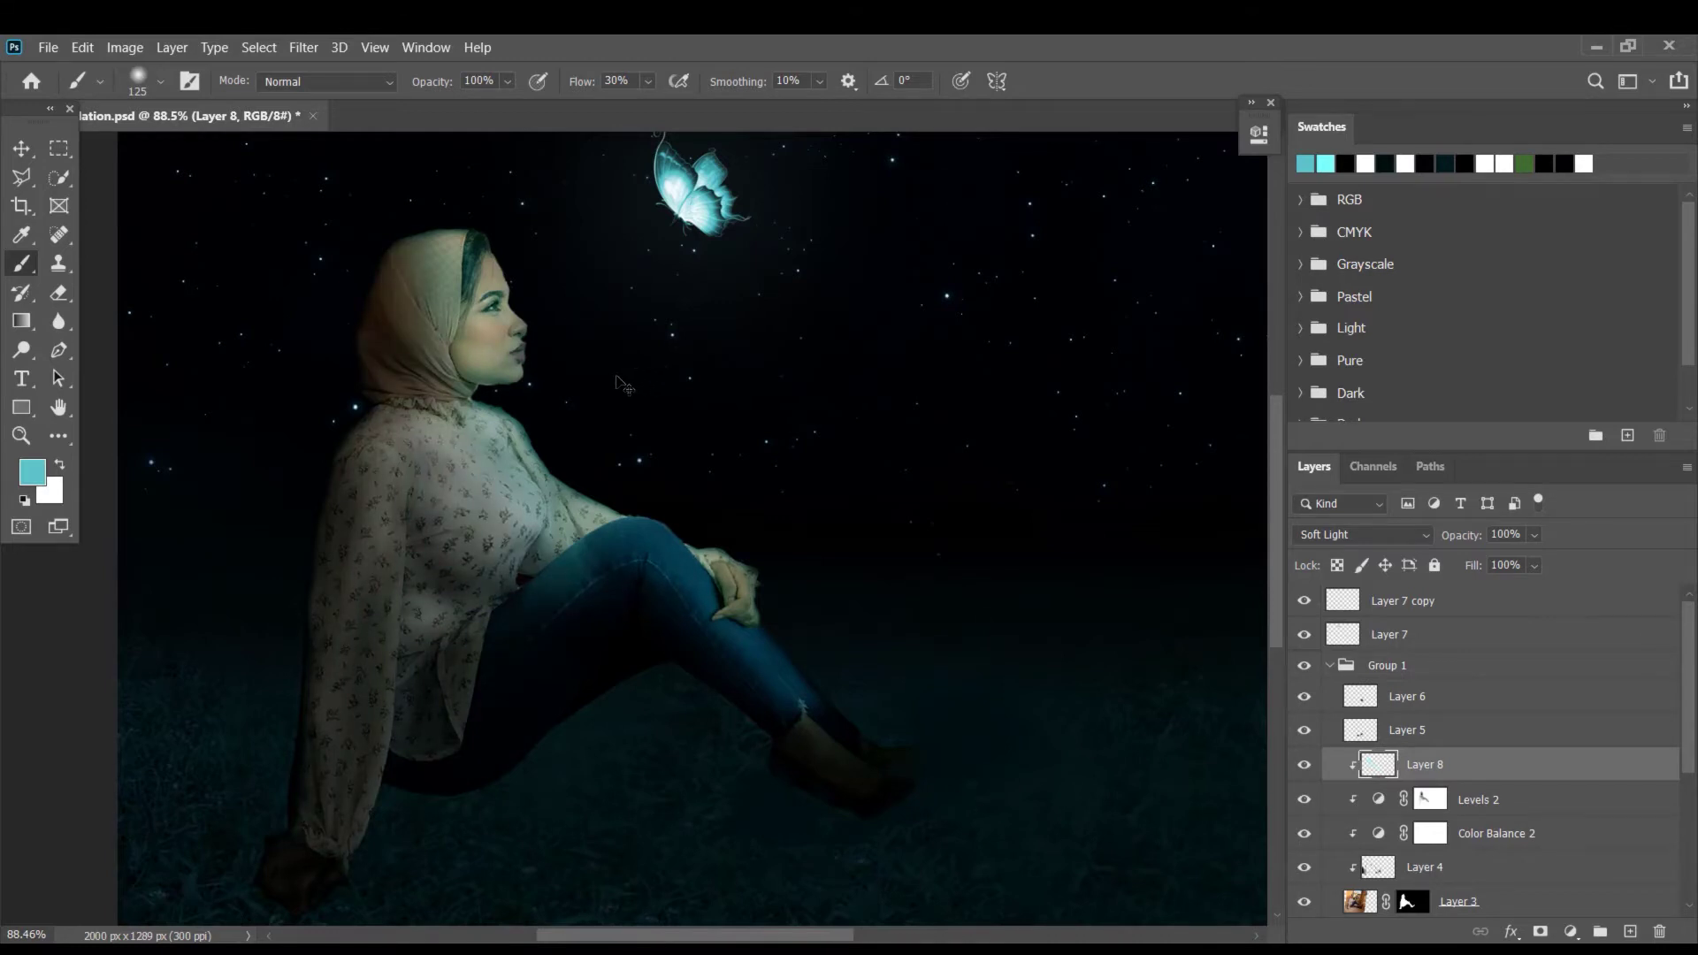
{"action": "key", "text": "ctrl+z"}
{"action": "key", "text": "ctrl+z"}
{"action": "left_click", "coordinate": [1363, 535]}
{"action": "left_click", "coordinate": [1336, 669]}
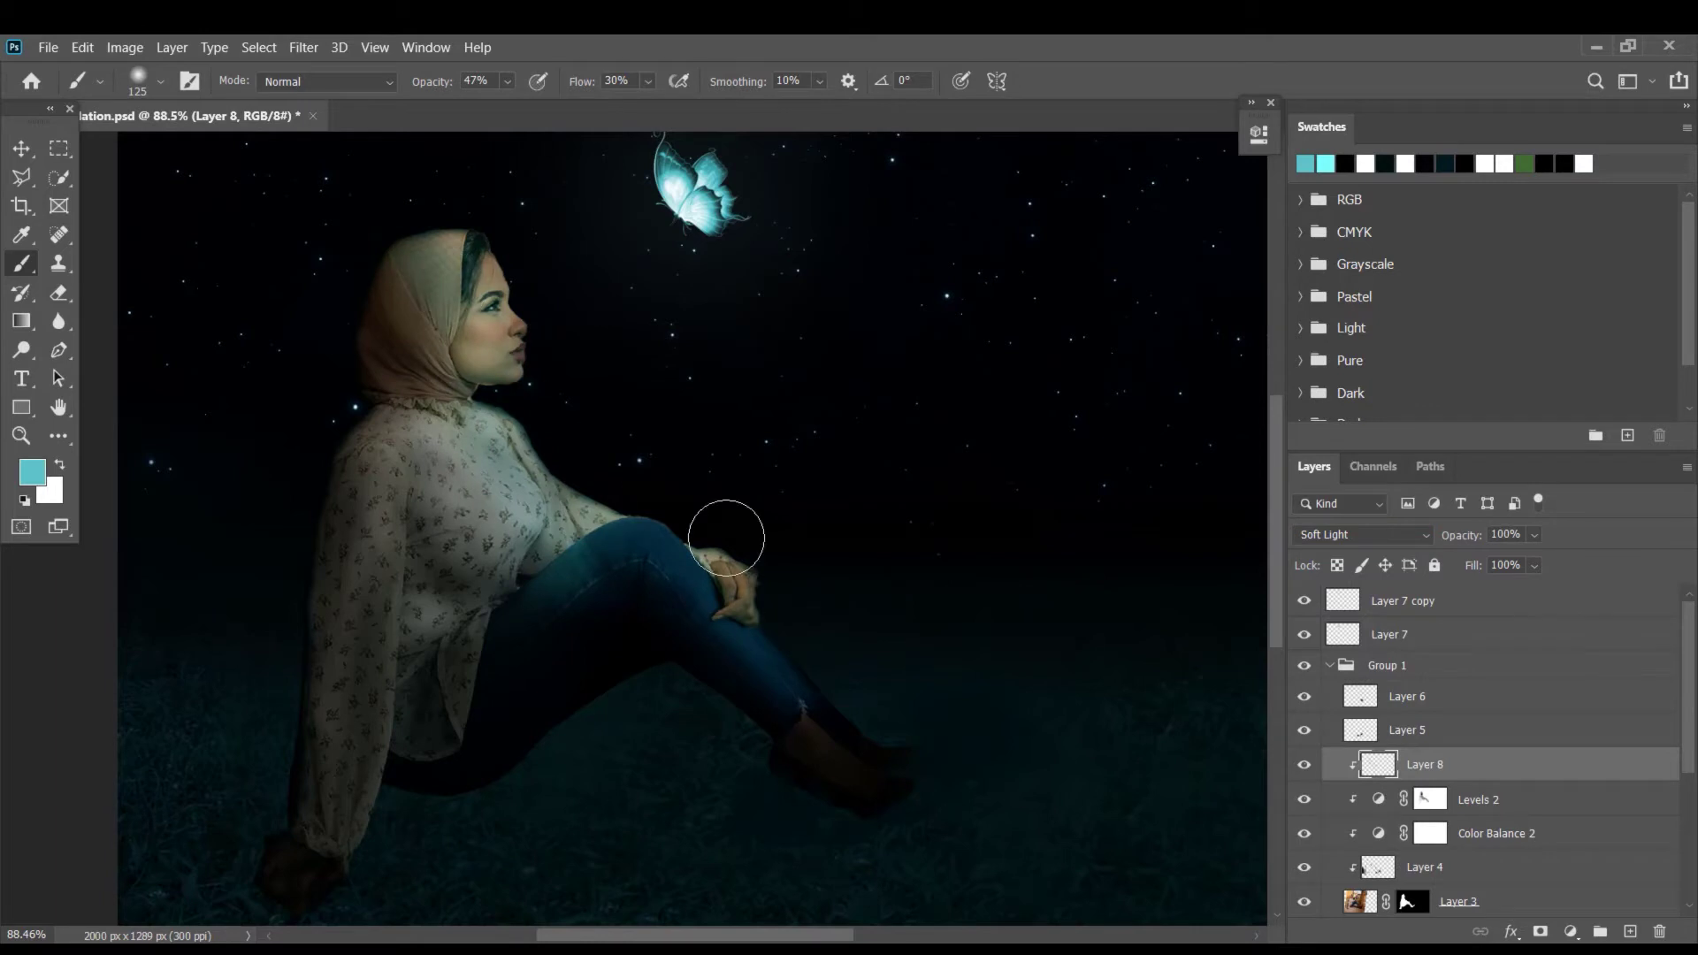
- Sample pale cyan from the butterfly's wing and brush it over the woman's blouse, hand and jeans, varying brush opacity between 17% and 46%
{"action": "left_click", "coordinate": [697, 215], "text": "alt"}
{"action": "left_click_drag", "start_coordinate": [718, 513], "coordinate": [659, 553]}
{"action": "left_click_drag", "start_coordinate": [387, 504], "coordinate": [388, 550]}
{"action": "left_click_drag", "start_coordinate": [571, 638], "coordinate": [502, 635]}
{"action": "key", "text": "1"}
{"action": "key", "text": "7"}
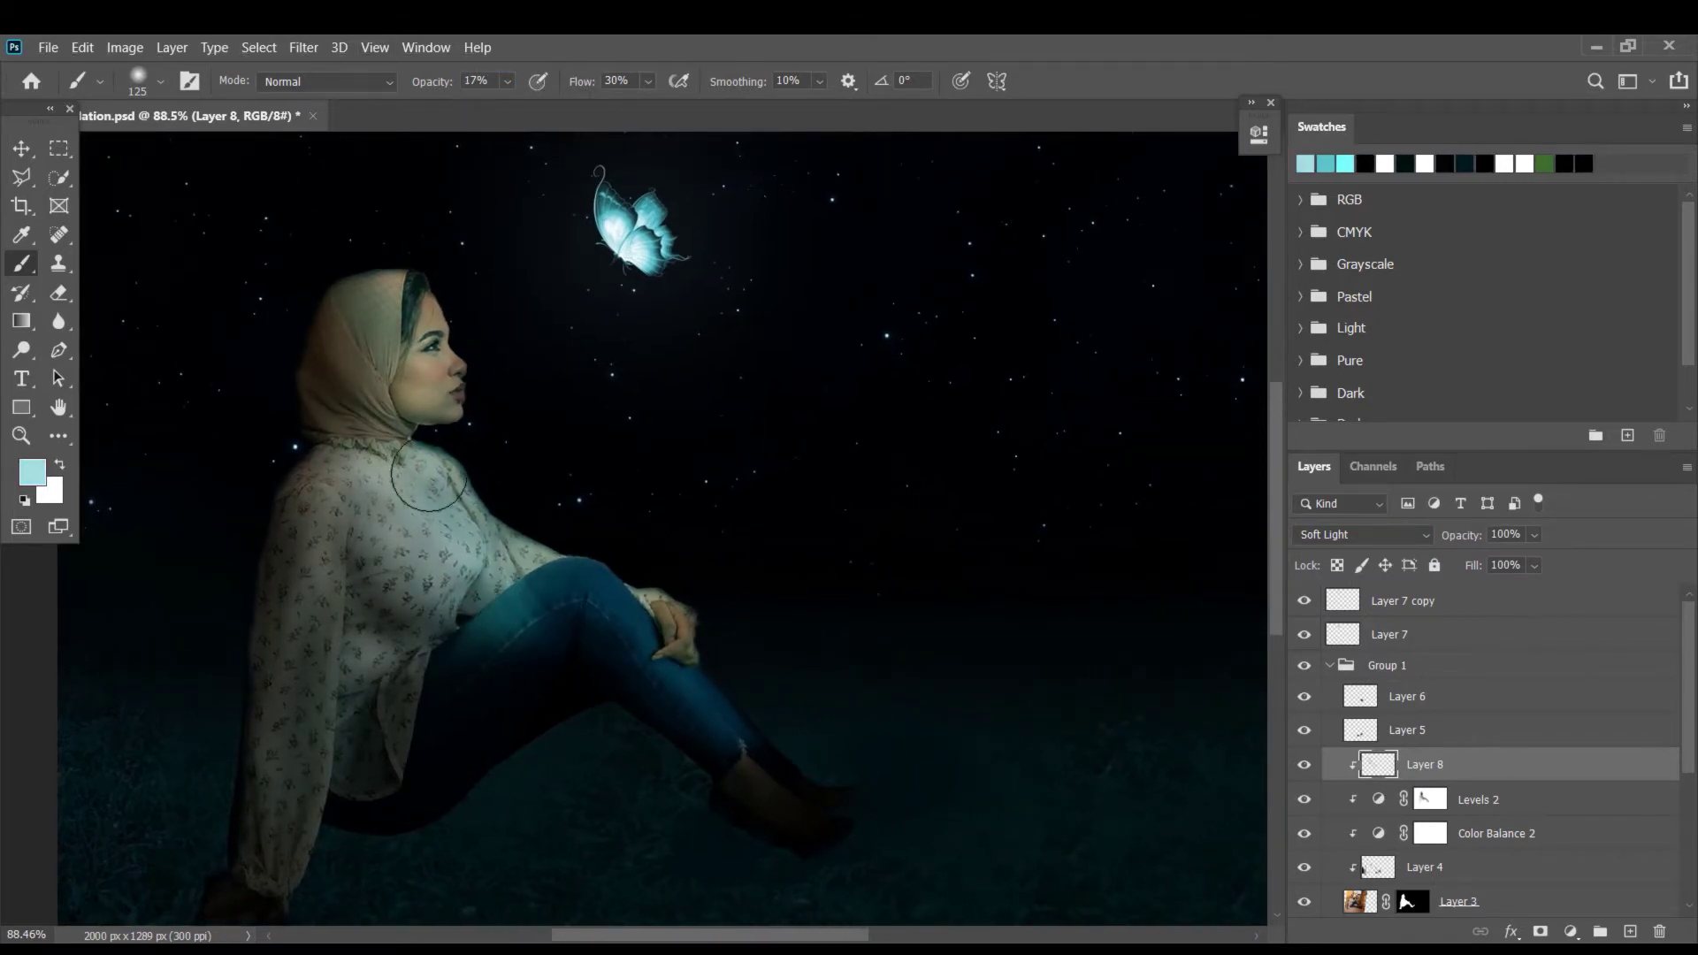
{"action": "scroll", "coordinate": [837, 330], "scroll_direction": "down", "scroll_amount": 4}
{"action": "key", "text": "4"}
{"action": "key", "text": "6"}
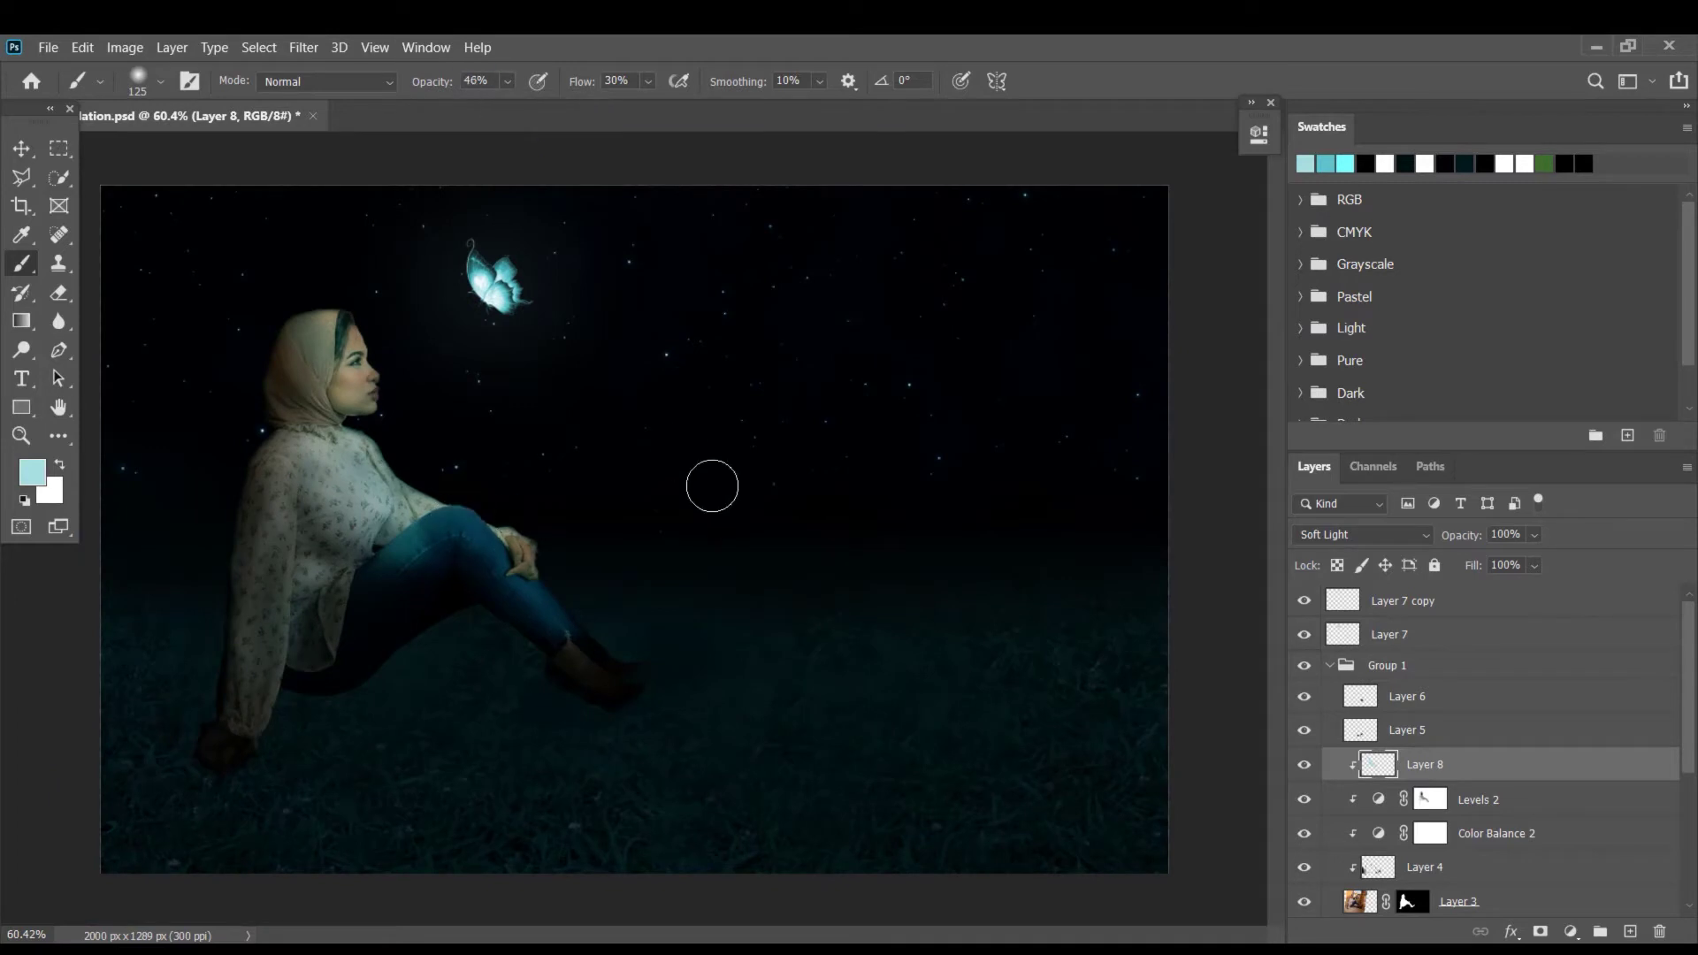
- Delete the painted light layer above Levels 2 and replace it with a new blank layer clipped to the woman
{"action": "left_click", "coordinate": [658, 249]}
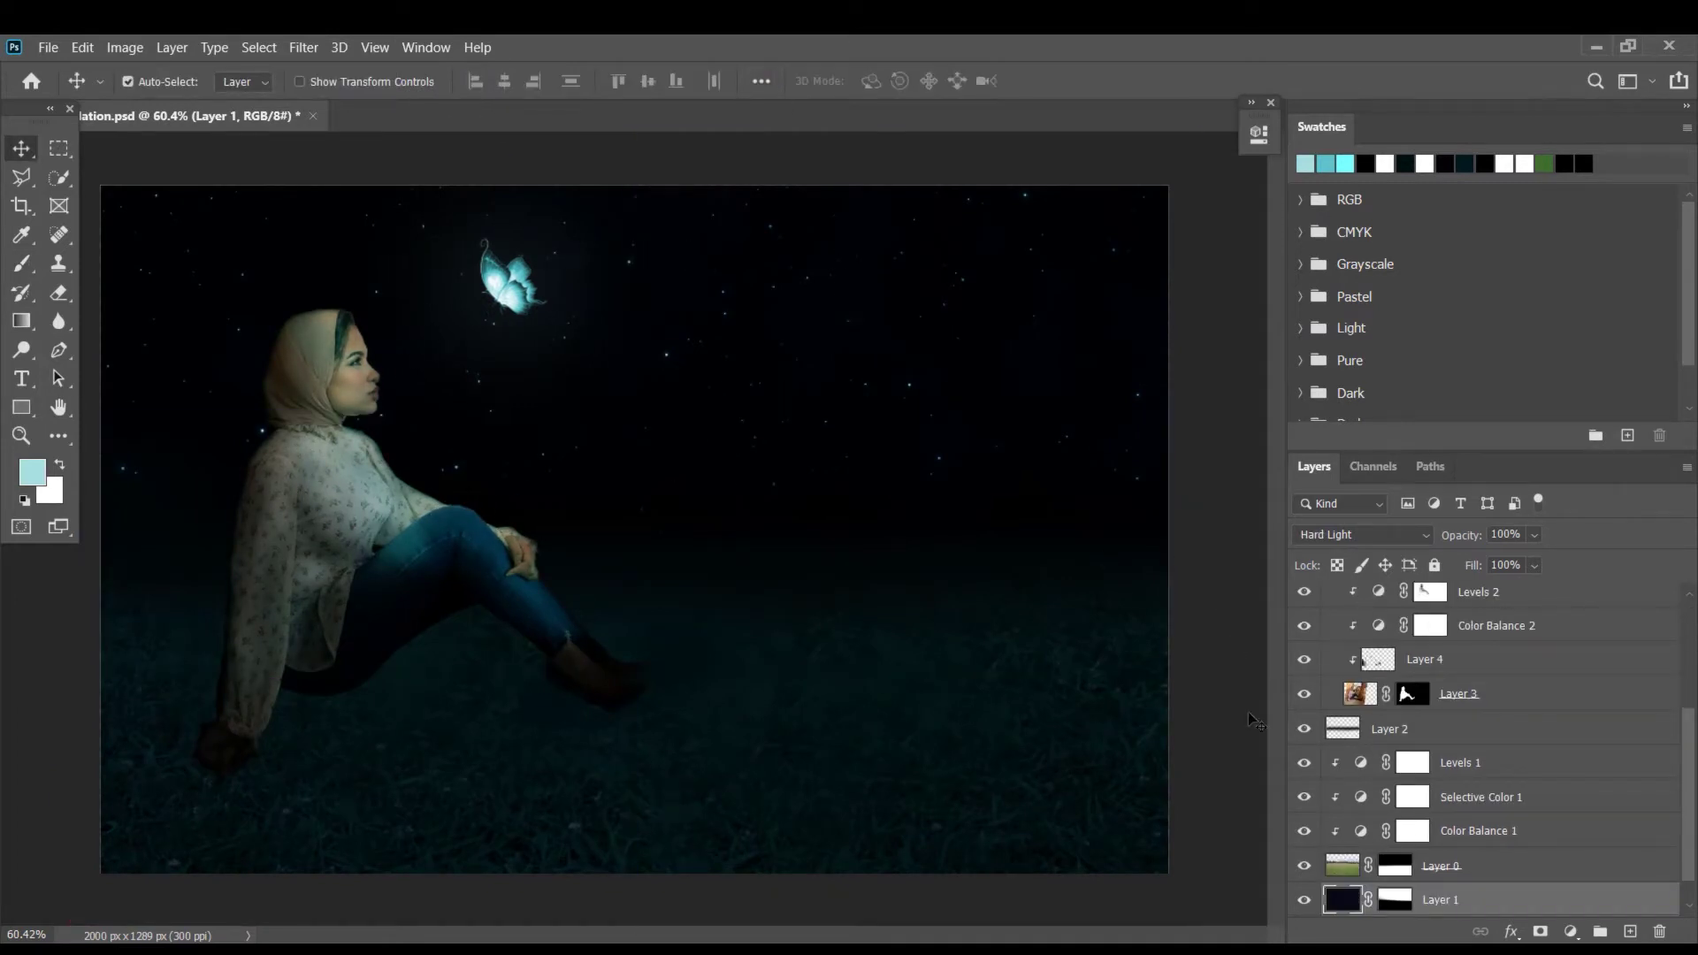
{"action": "scroll", "coordinate": [1440, 738], "scroll_direction": "up", "scroll_amount": 3}
{"action": "left_click", "coordinate": [1438, 768]}
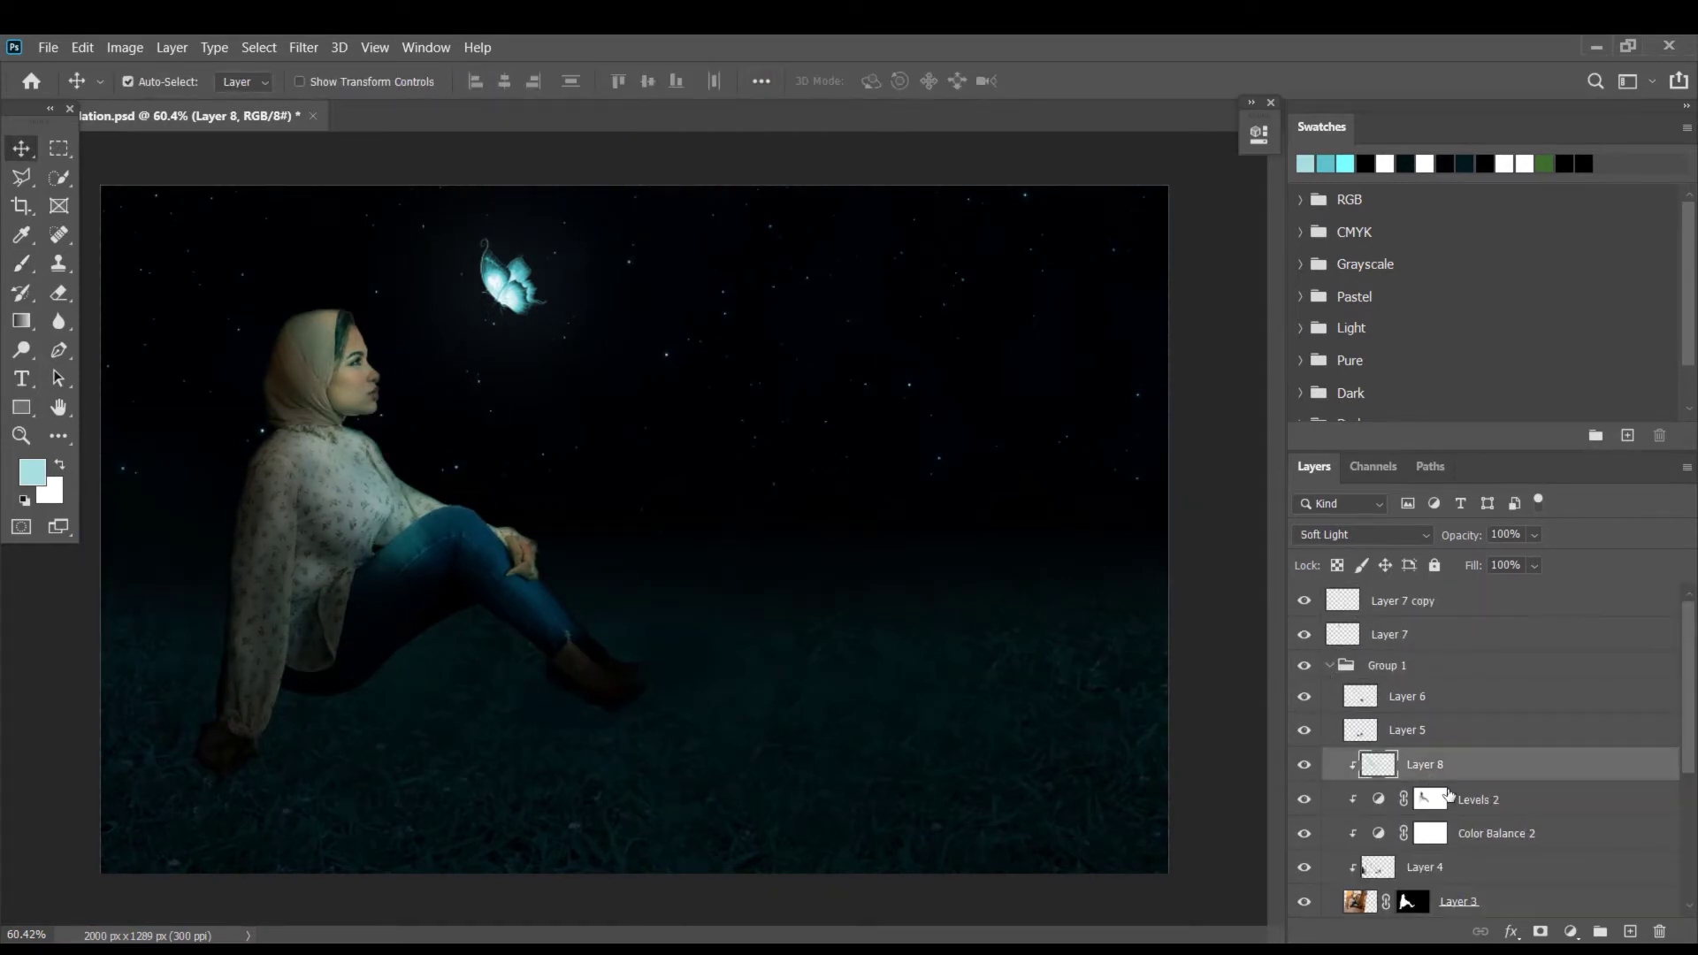
{"action": "left_click", "coordinate": [1304, 767]}
{"action": "key", "text": "Delete"}
{"action": "left_click", "coordinate": [1632, 932]}
{"action": "right_click", "coordinate": [1361, 762]}
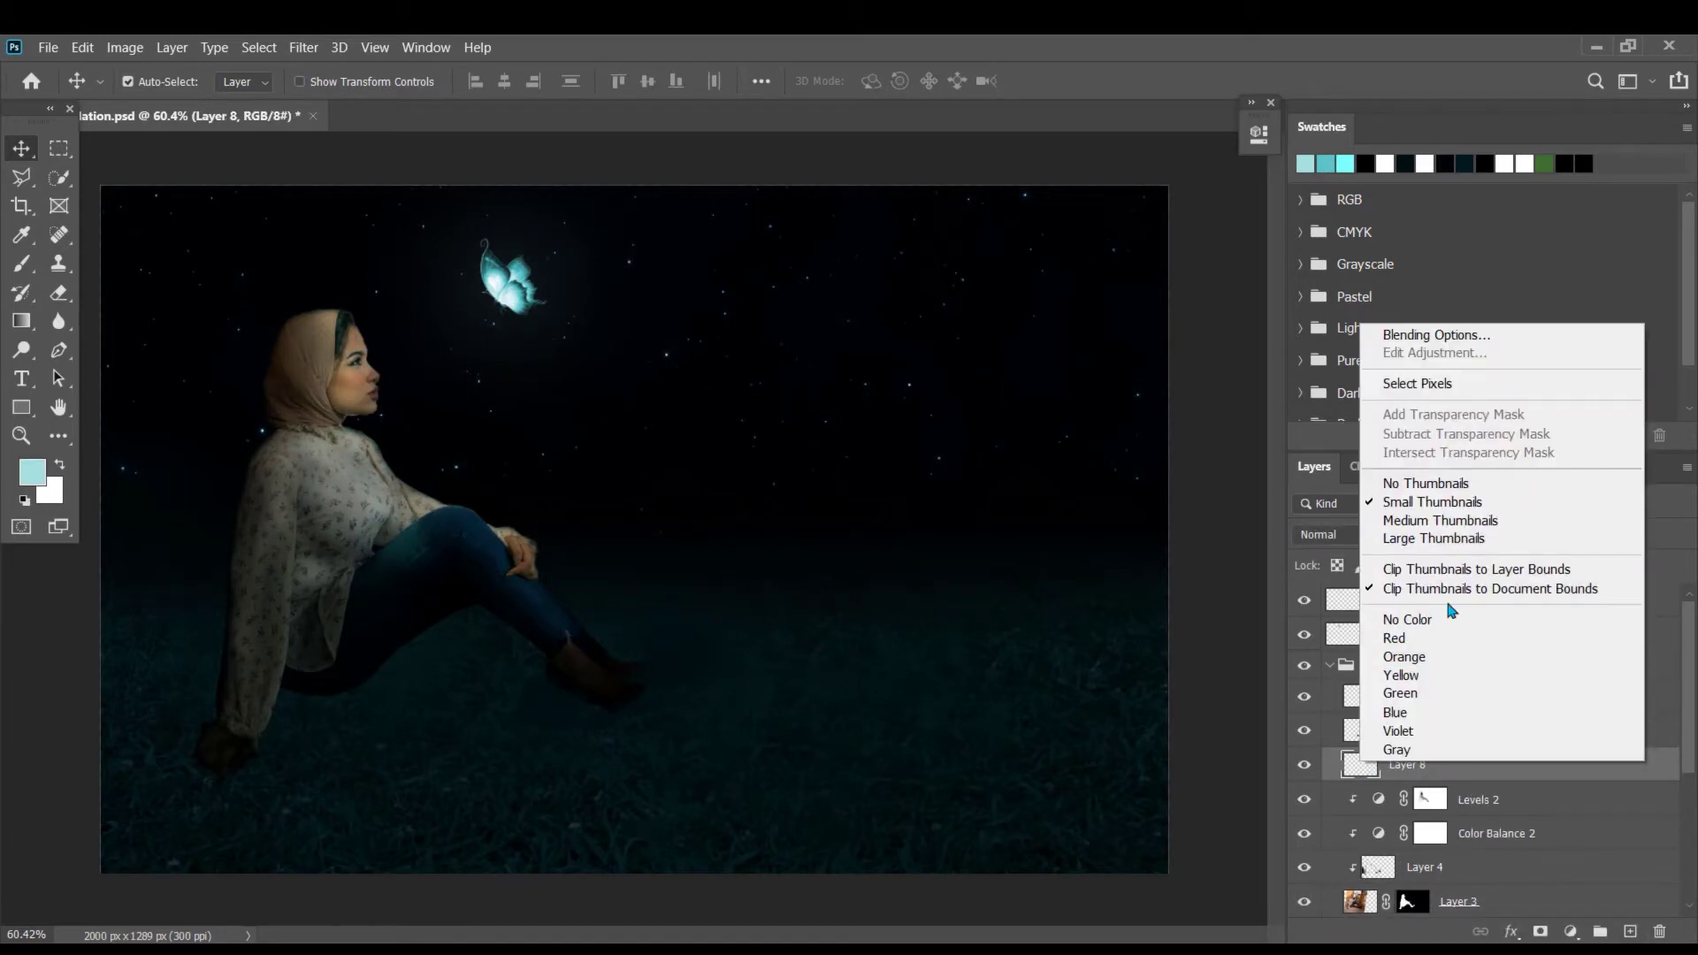
{"action": "right_click", "coordinate": [1471, 767]}
{"action": "left_click", "coordinate": [1338, 441]}
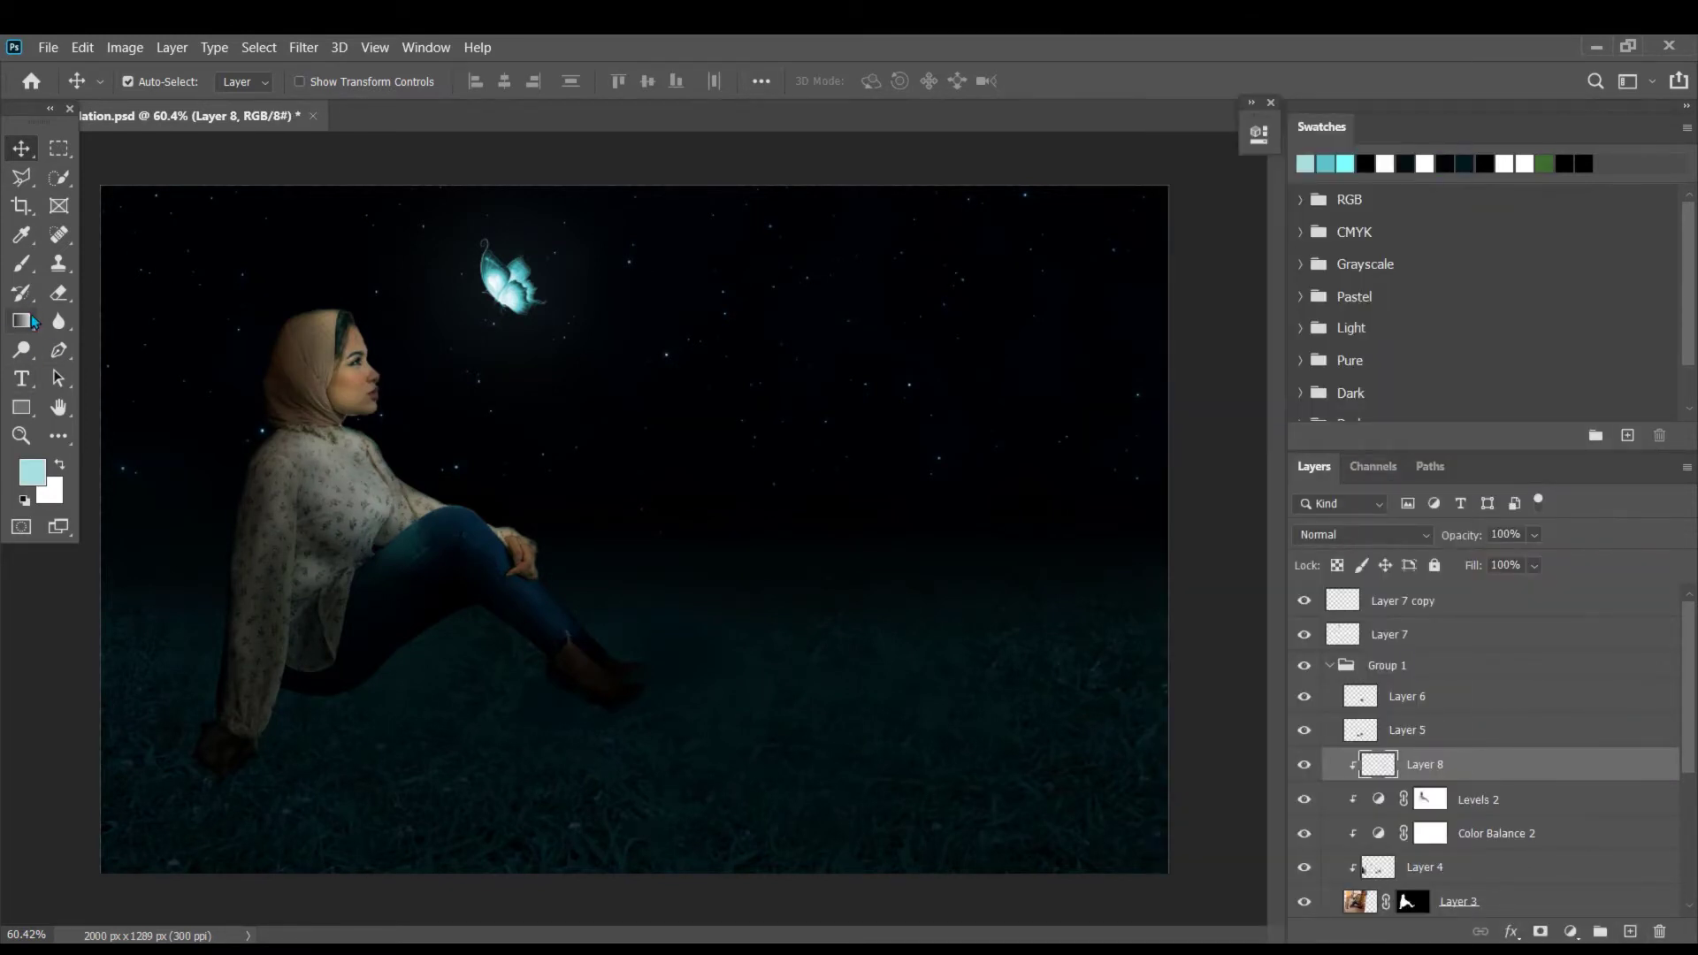
- Switch to the Brush and set its colour to bright cyan 7cffff
{"action": "left_click", "coordinate": [22, 263]}
{"action": "left_click", "coordinate": [529, 290], "text": "alt"}
{"action": "left_click", "coordinate": [32, 472]}
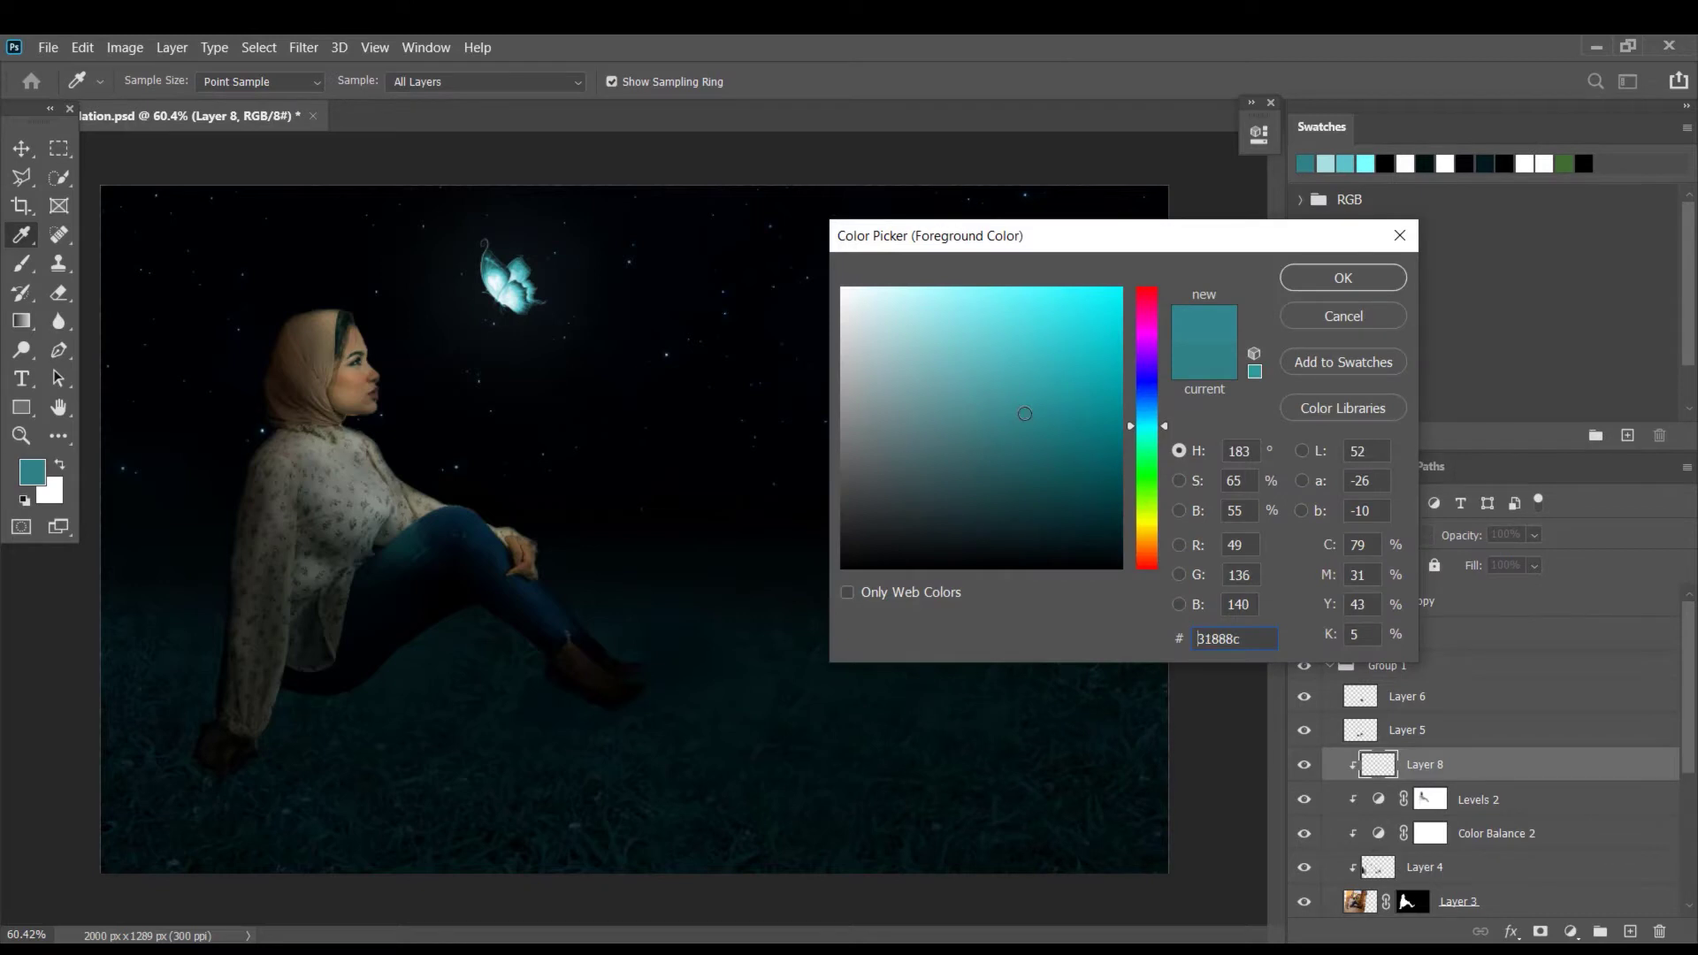
{"action": "left_click_drag", "start_coordinate": [491, 282], "coordinate": [502, 284]}
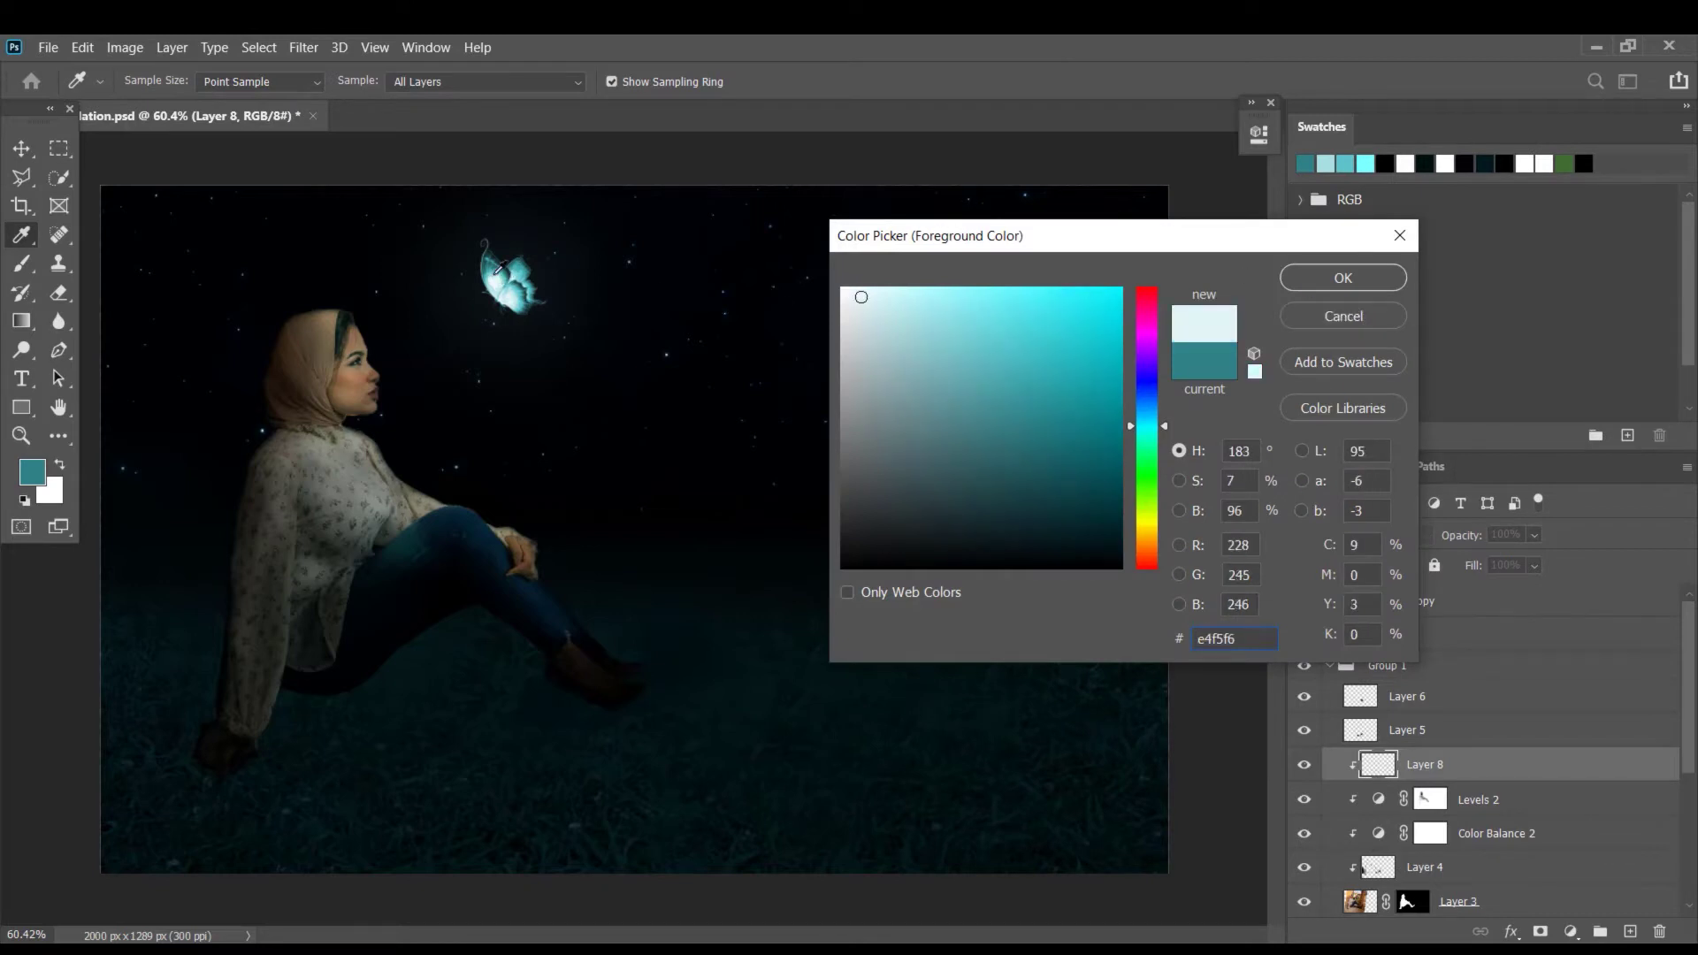
{"action": "left_click", "coordinate": [527, 268]}
{"action": "key", "text": "ctrl+a"}
{"action": "type", "text": "7cffff"}
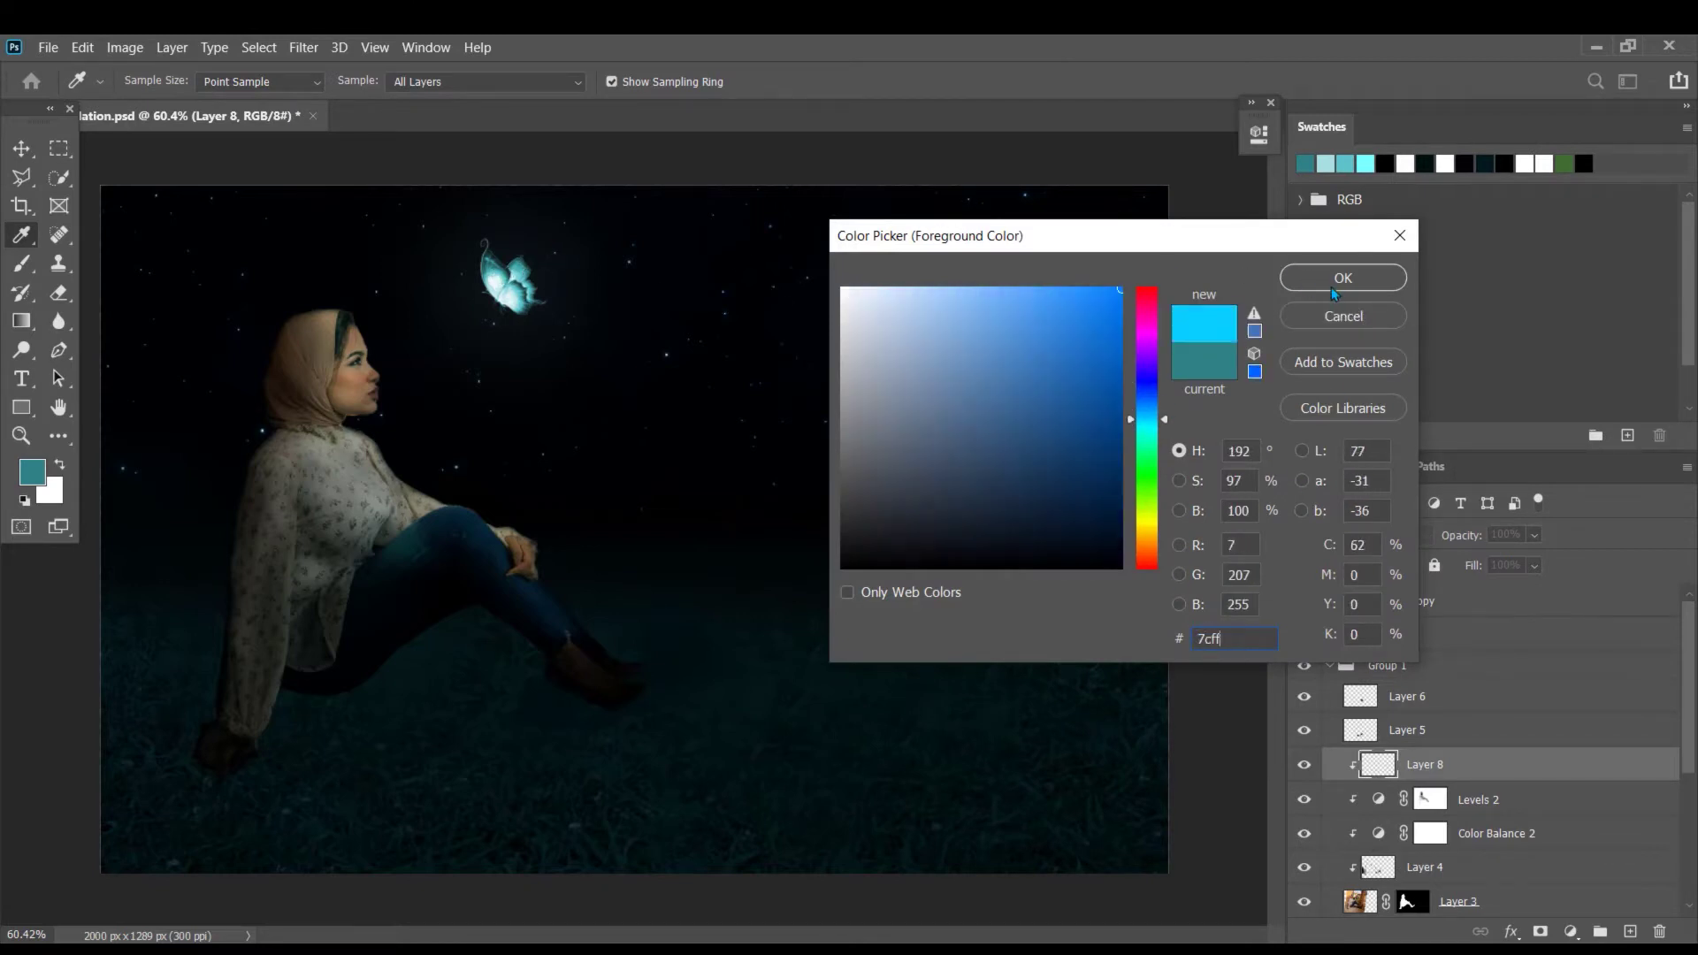
{"action": "left_click", "coordinate": [1330, 287]}
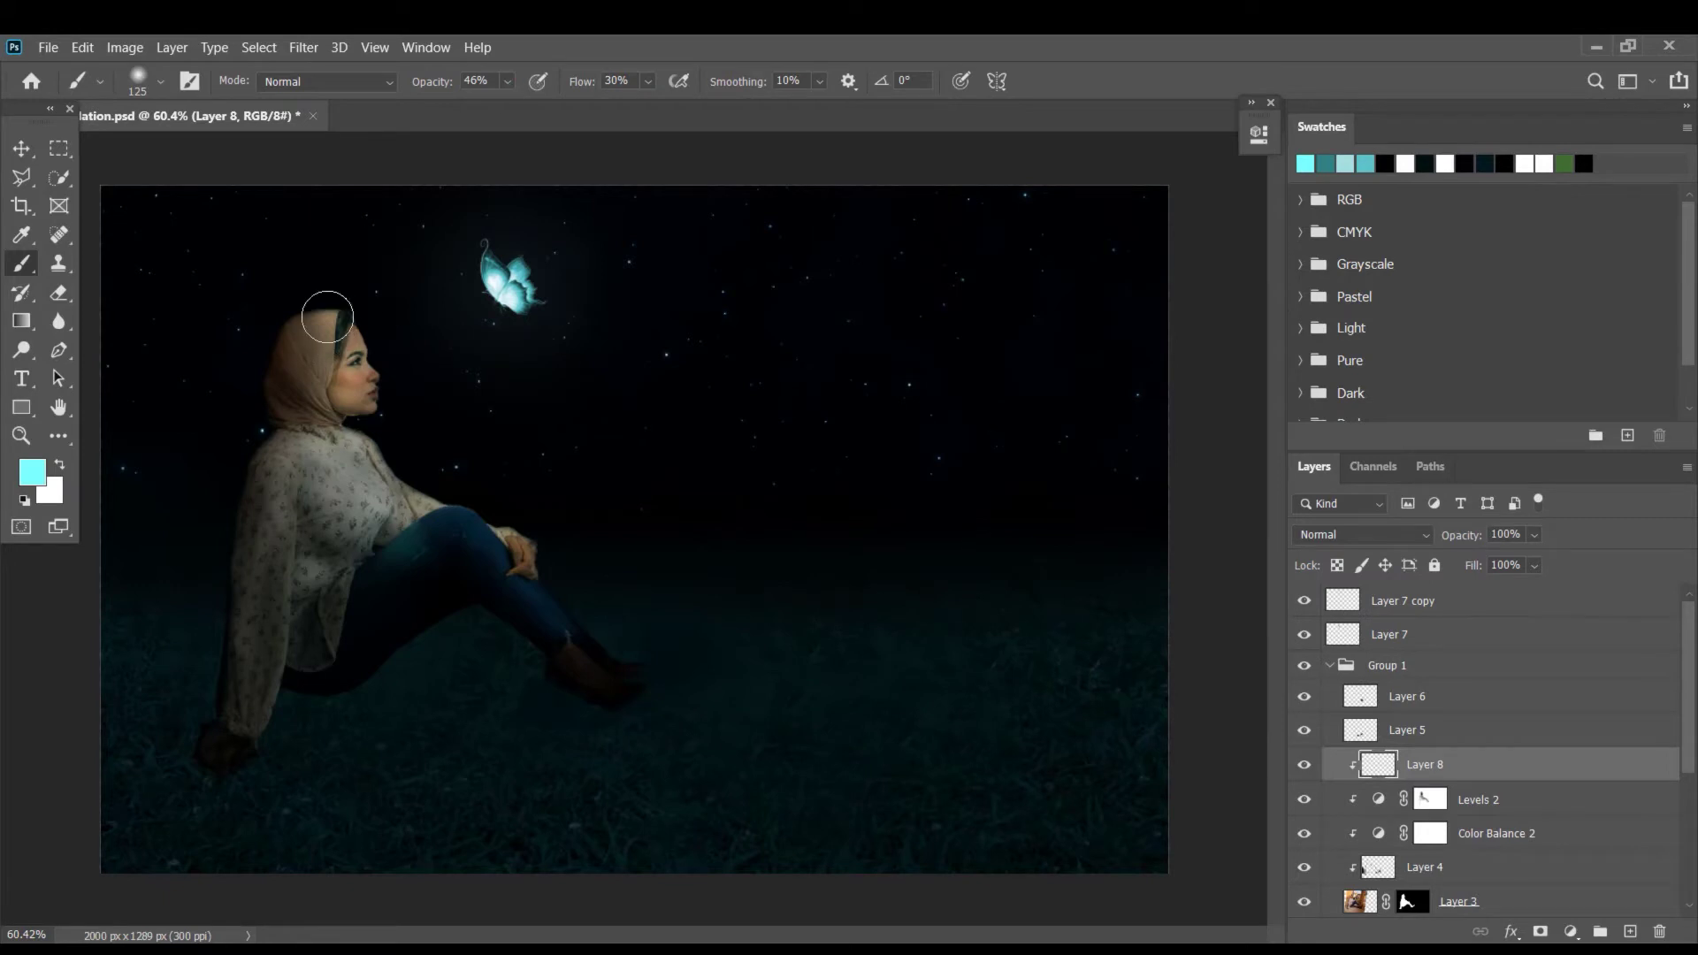
- Brush cyan over the woman's face, blouse and legs, set the layer to Soft Light and lower the brush opacity to 27%
{"action": "left_click_drag", "start_coordinate": [328, 316], "coordinate": [364, 530]}
{"action": "left_click_drag", "start_coordinate": [424, 539], "coordinate": [601, 670]}
{"action": "left_click_drag", "start_coordinate": [325, 320], "coordinate": [354, 387]}
{"action": "left_click", "coordinate": [1362, 535]}
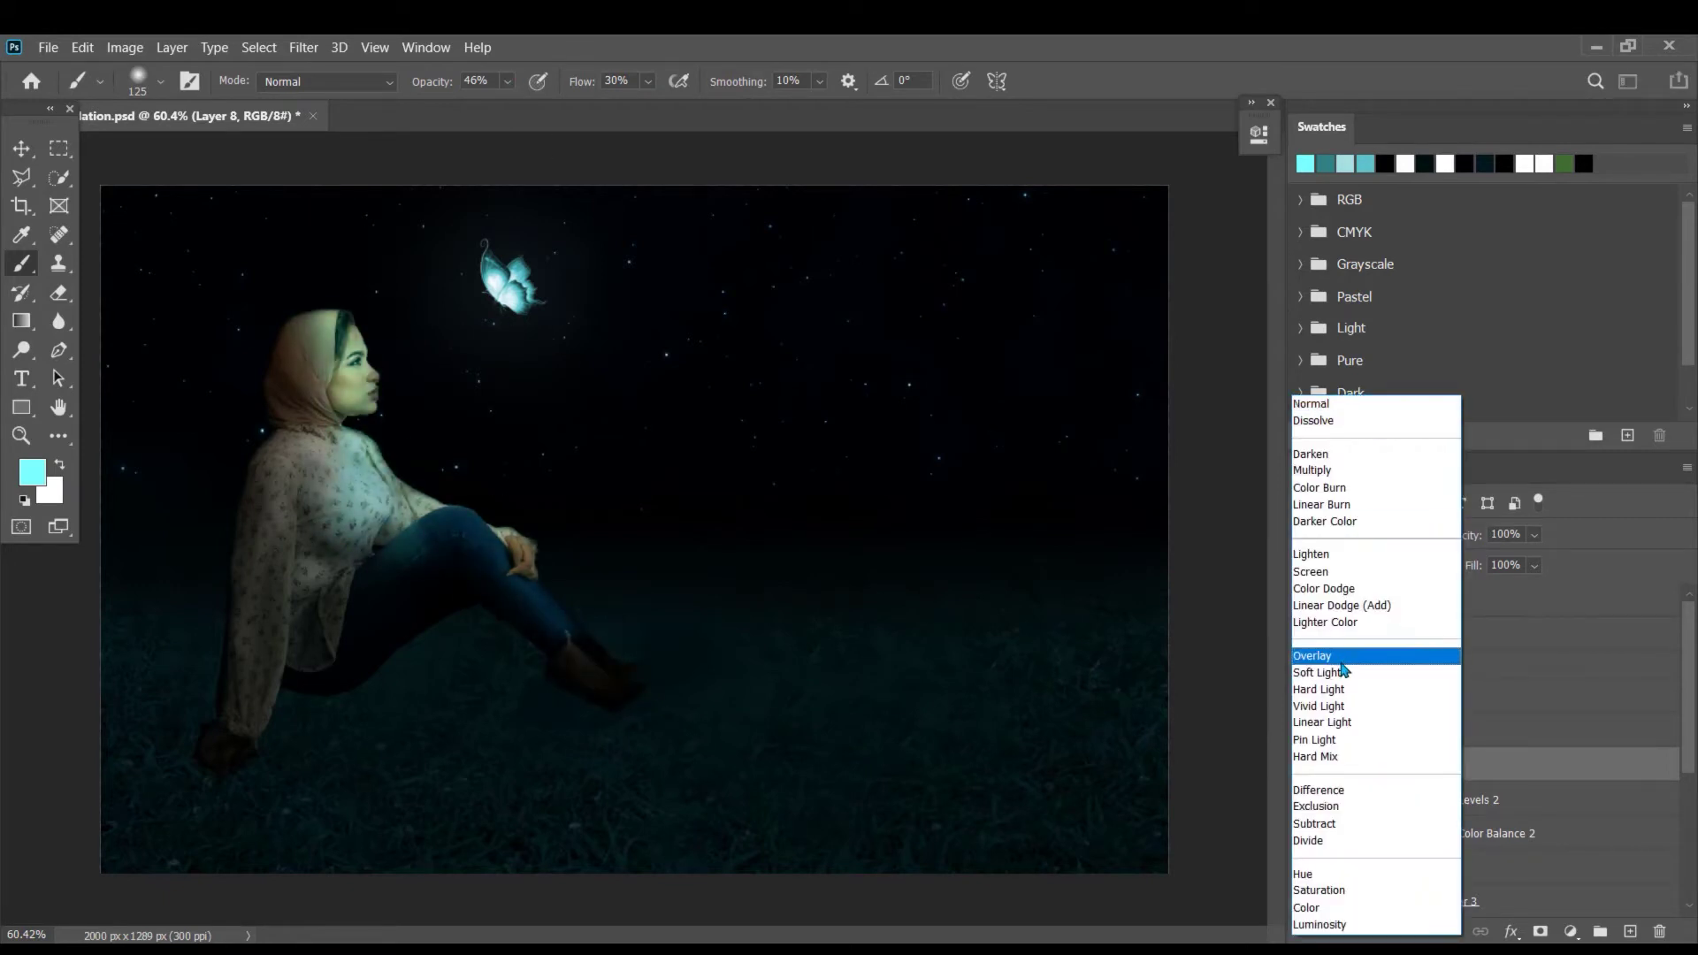
{"action": "left_click", "coordinate": [1317, 677]}
{"action": "key", "text": "2"}
{"action": "key", "text": "7"}
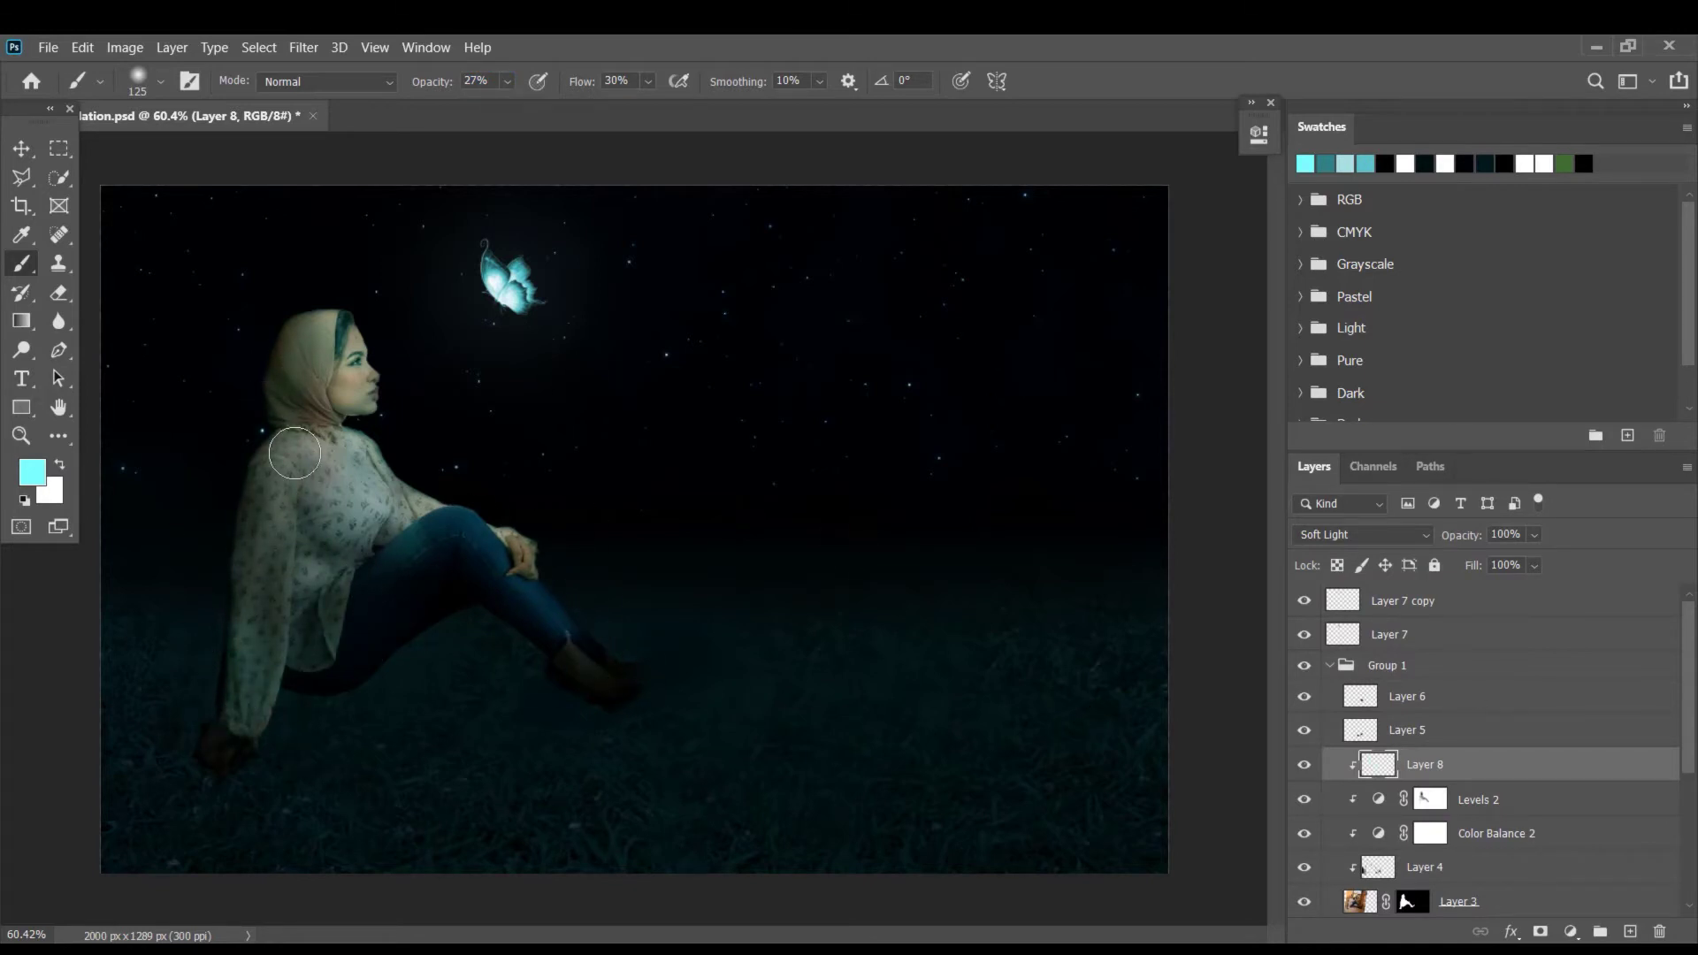
- Lower the cyan light layer's opacity to 67% and narrow the panel column beside the canvas
{"action": "left_click_drag", "start_coordinate": [1556, 564], "coordinate": [1500, 571]}
{"action": "type", "text": "9"}
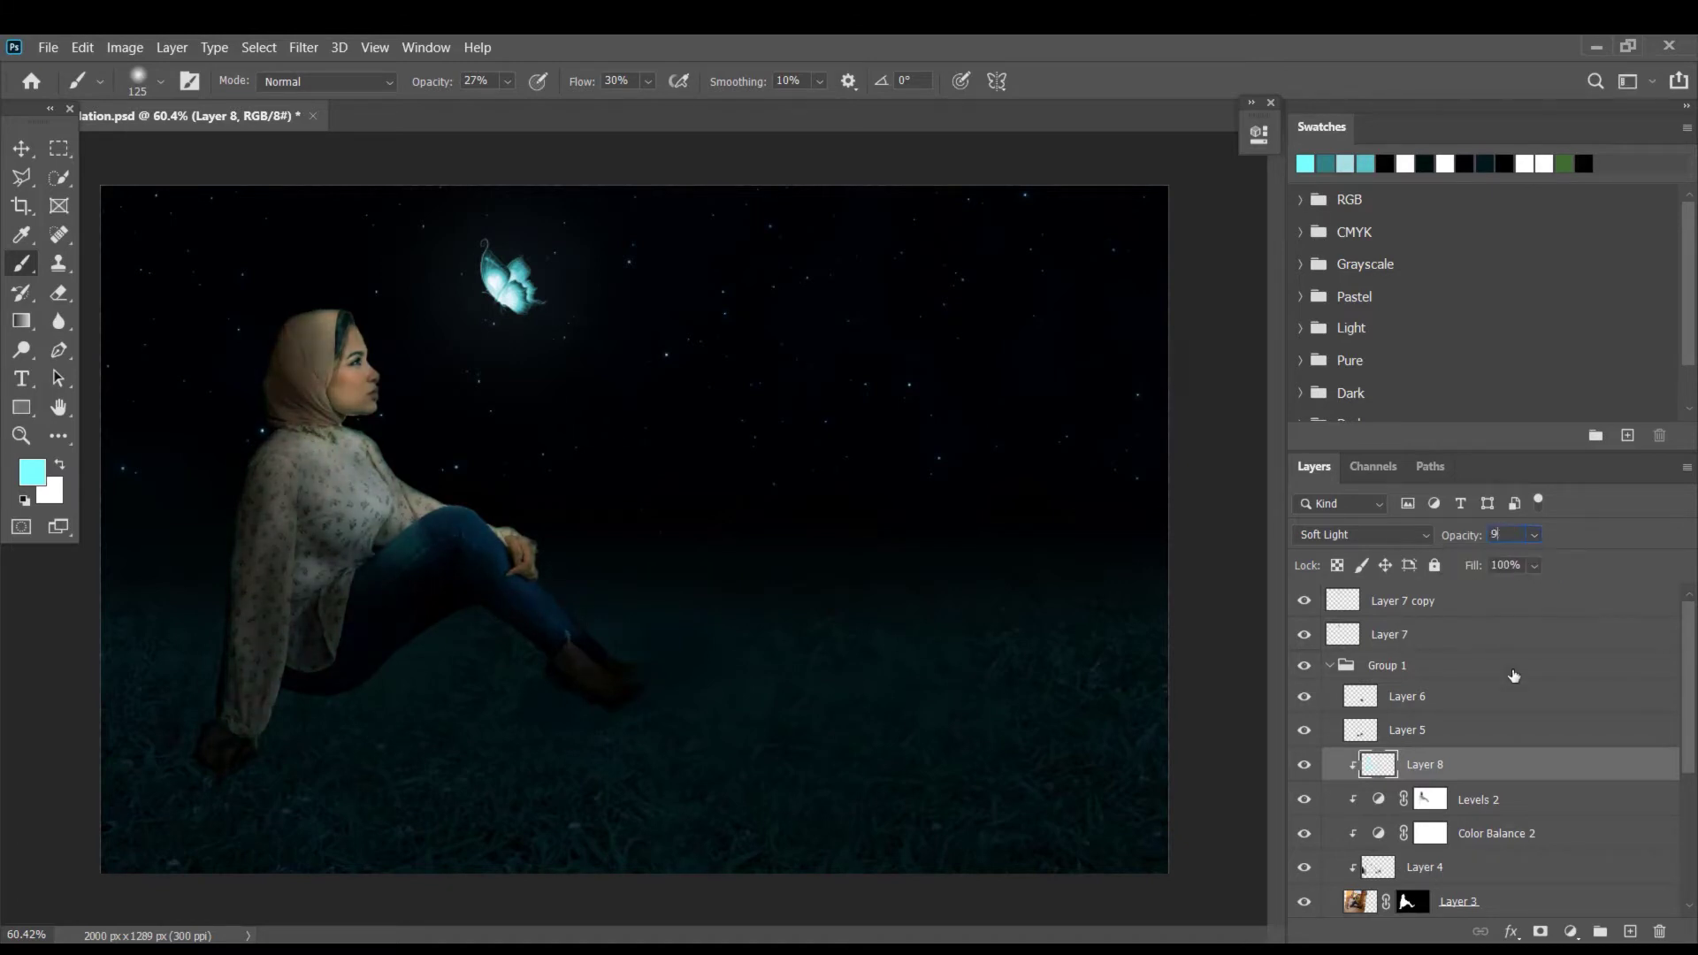
{"action": "type", "text": "7v"}
{"action": "scroll", "coordinate": [513, 513], "scroll_direction": "down", "scroll_amount": 2}
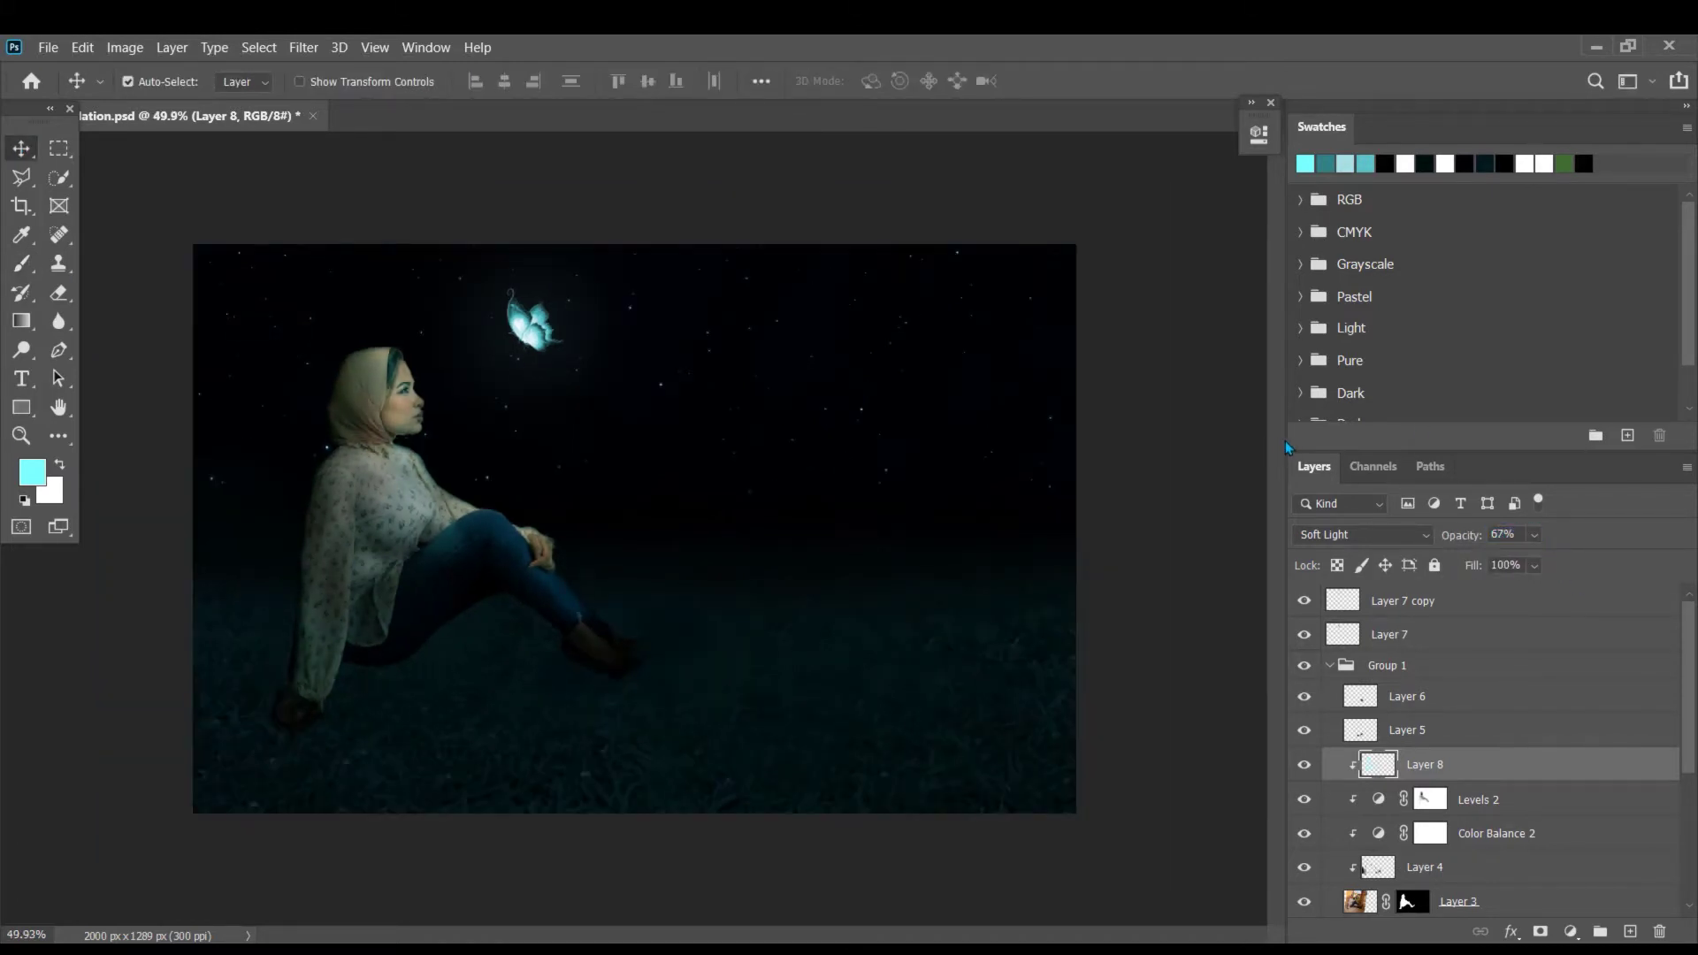
{"action": "left_click_drag", "start_coordinate": [1284, 449], "coordinate": [1383, 451]}
- Add a clipped layer above the cyan light layer, fill it with gray and set its blending mode to Overlay
{"action": "scroll", "coordinate": [885, 571], "scroll_direction": "up", "scroll_amount": 3}
{"action": "left_click", "coordinate": [1629, 931]}
{"action": "right_click", "coordinate": [1547, 766]}
{"action": "left_click", "coordinate": [1318, 436]}
{"action": "left_click", "coordinate": [82, 48]}
{"action": "left_click", "coordinate": [106, 368]}
{"action": "left_click", "coordinate": [989, 265]}
{"action": "left_click", "coordinate": [1462, 535]}
{"action": "left_click", "coordinate": [1485, 657]}
- Darken the shaded parts of the sleeve, blouse and headscarf on the gray layer using the Burn tool at 47% exposure on midtones
{"action": "right_click", "coordinate": [59, 322]}
{"action": "right_click", "coordinate": [21, 351]}
{"action": "left_click", "coordinate": [87, 372]}
{"action": "left_click", "coordinate": [478, 82]}
{"action": "left_click", "coordinate": [323, 419]}
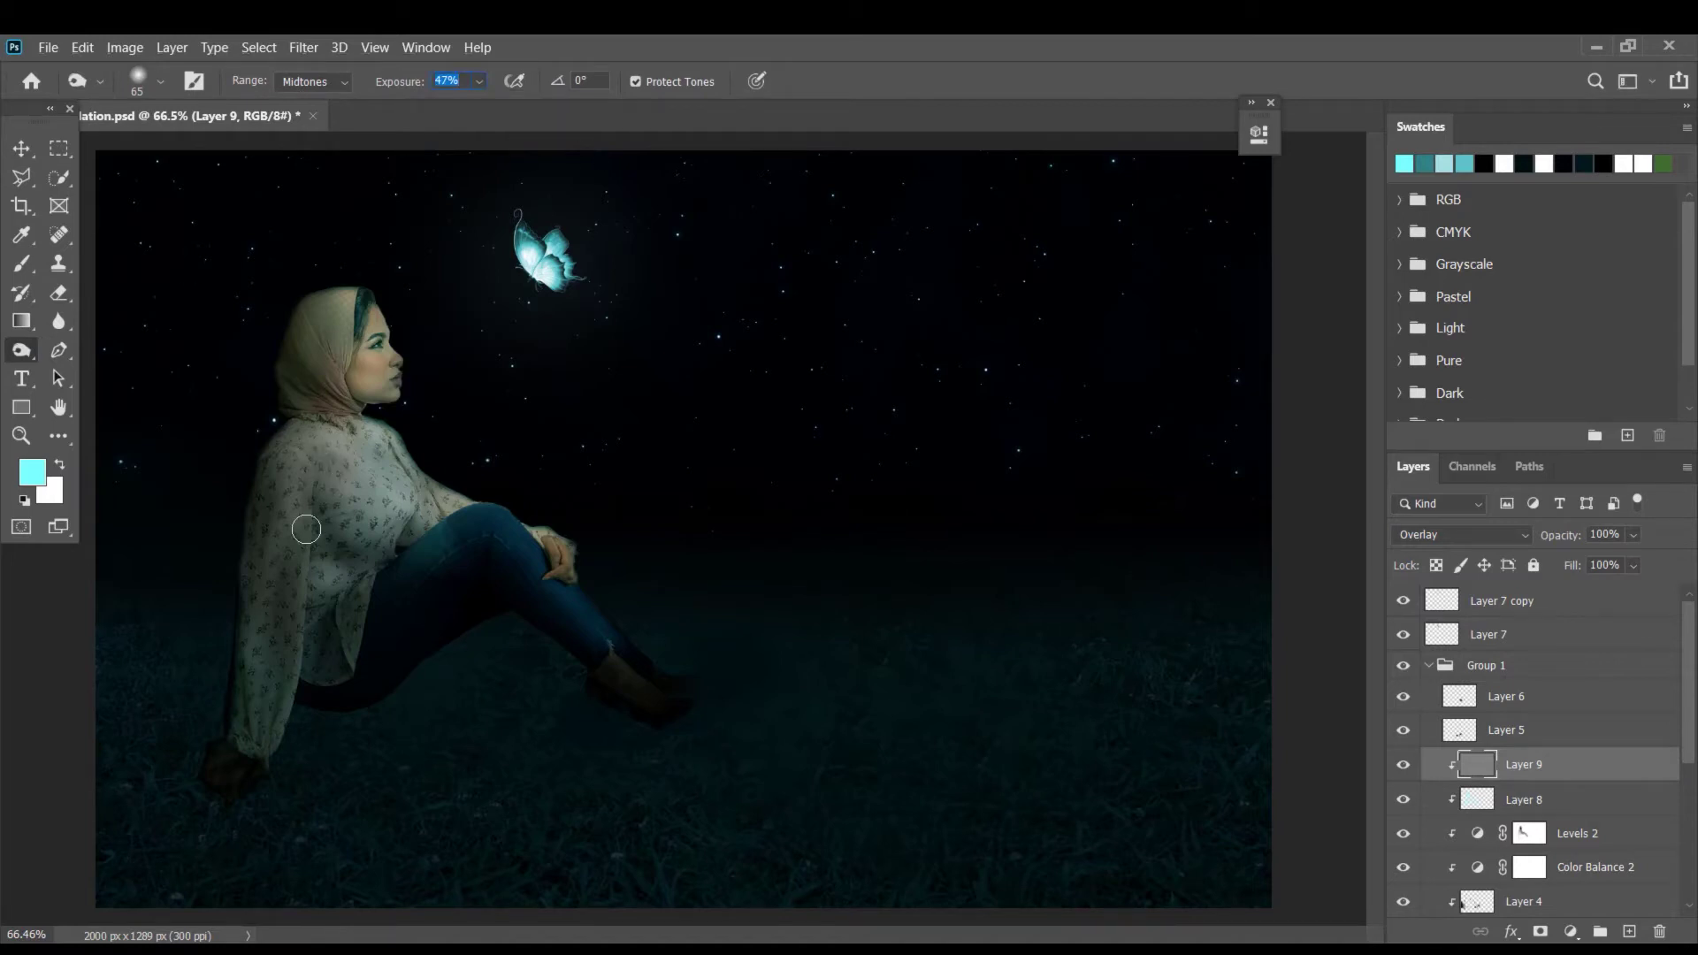
{"action": "scroll", "coordinate": [390, 433], "scroll_direction": "down", "scroll_amount": 5}
{"action": "scroll", "coordinate": [364, 495], "scroll_direction": "up", "scroll_amount": 11}
{"action": "left_click_drag", "start_coordinate": [510, 744], "coordinate": [531, 472]}
{"action": "mouse_move", "coordinate": [566, 691]}
{"action": "left_mouse_down"}
{"action": "mouse_move", "coordinate": [602, 610]}
{"action": "mouse_move", "coordinate": [592, 402]}
{"action": "left_mouse_up"}
{"action": "left_click_drag", "start_coordinate": [751, 486], "coordinate": [532, 717]}
{"action": "left_click_drag", "start_coordinate": [457, 354], "coordinate": [358, 425]}
{"action": "left_click_drag", "start_coordinate": [347, 493], "coordinate": [351, 511]}
{"action": "mouse_move", "coordinate": [435, 607]}
{"action": "left_mouse_down"}
{"action": "mouse_move", "coordinate": [406, 633]}
{"action": "mouse_move", "coordinate": [451, 635]}
{"action": "left_mouse_up"}
{"action": "left_click_drag", "start_coordinate": [656, 618], "coordinate": [599, 656]}
{"action": "scroll", "coordinate": [599, 656], "scroll_direction": "down", "scroll_amount": 2}
{"action": "left_click_drag", "start_coordinate": [397, 282], "coordinate": [437, 412]}
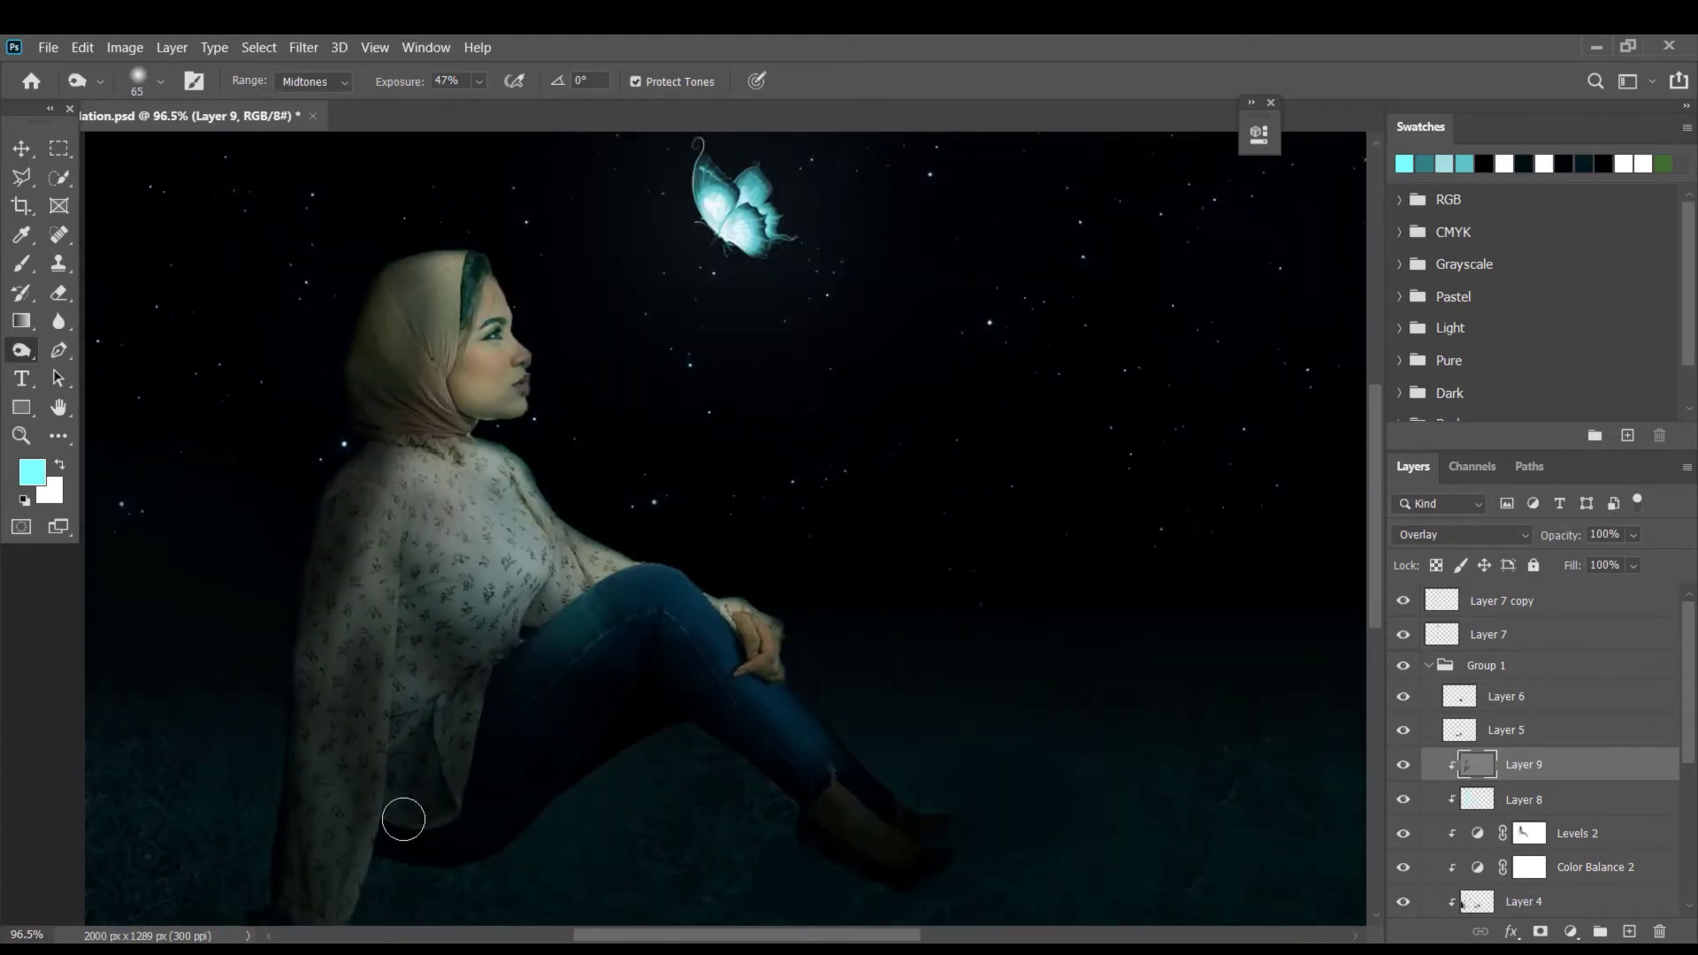
{"action": "scroll", "coordinate": [406, 811], "scroll_direction": "down", "scroll_amount": 4}
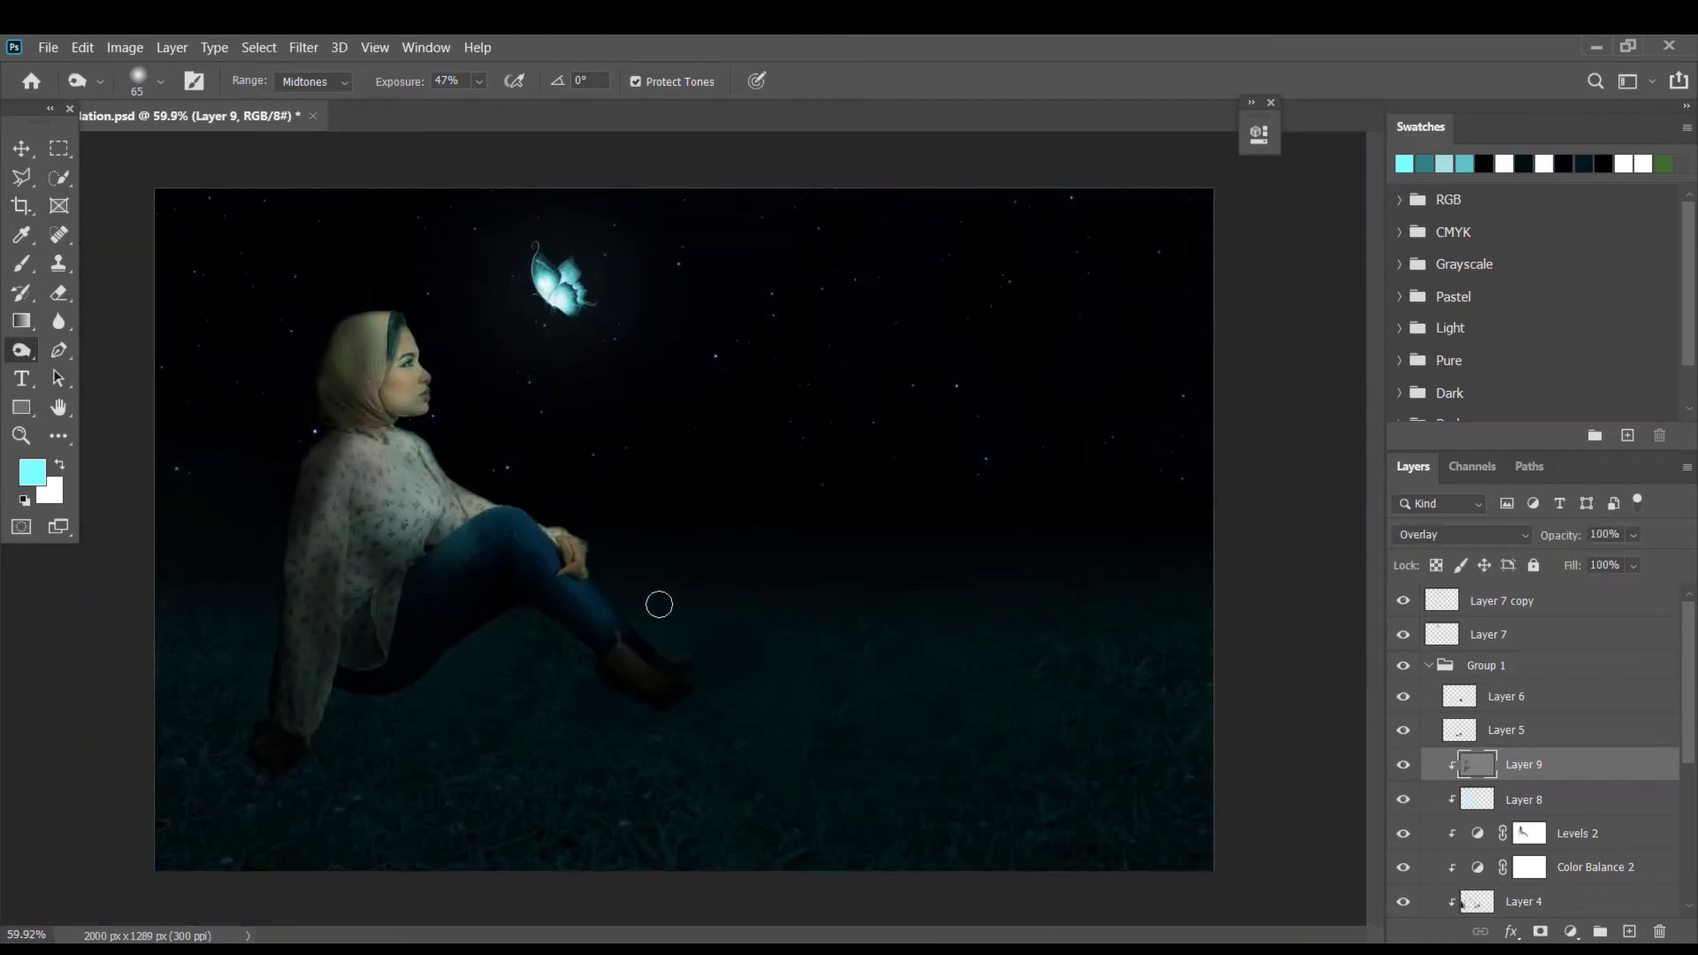
- Add a new layer above the butterfly layers and set the brush colour to cyan 7fffff
{"action": "left_click", "coordinate": [1503, 603]}
{"action": "left_click", "coordinate": [1629, 931]}
{"action": "left_click", "coordinate": [21, 264]}
{"action": "left_click", "coordinate": [32, 473]}
{"action": "type", "text": "7fffff"}
{"action": "key", "text": "Return"}
- Set the brush to 100% opacity and flow at 1000 px, try one glow dab near the butterfly and undo it
{"action": "left_click", "coordinate": [507, 82]}
{"action": "left_click_drag", "start_coordinate": [510, 106], "coordinate": [610, 109]}
{"action": "left_click", "coordinate": [648, 81]}
{"action": "left_click_drag", "start_coordinate": [654, 106], "coordinate": [732, 108]}
{"action": "right_click", "coordinate": [395, 234]}
{"action": "left_click_drag", "start_coordinate": [599, 288], "coordinate": [625, 289]}
{"action": "left_click", "coordinate": [493, 224]}
{"action": "key", "text": "bracketright"}
{"action": "key", "text": "bracketright"}
{"action": "key", "text": "bracketright"}
{"action": "key", "text": "bracketright"}
{"action": "key", "text": "bracketright"}
{"action": "key", "text": "bracketright"}
{"action": "left_click", "coordinate": [518, 343]}
{"action": "key", "text": "ctrl+z"}
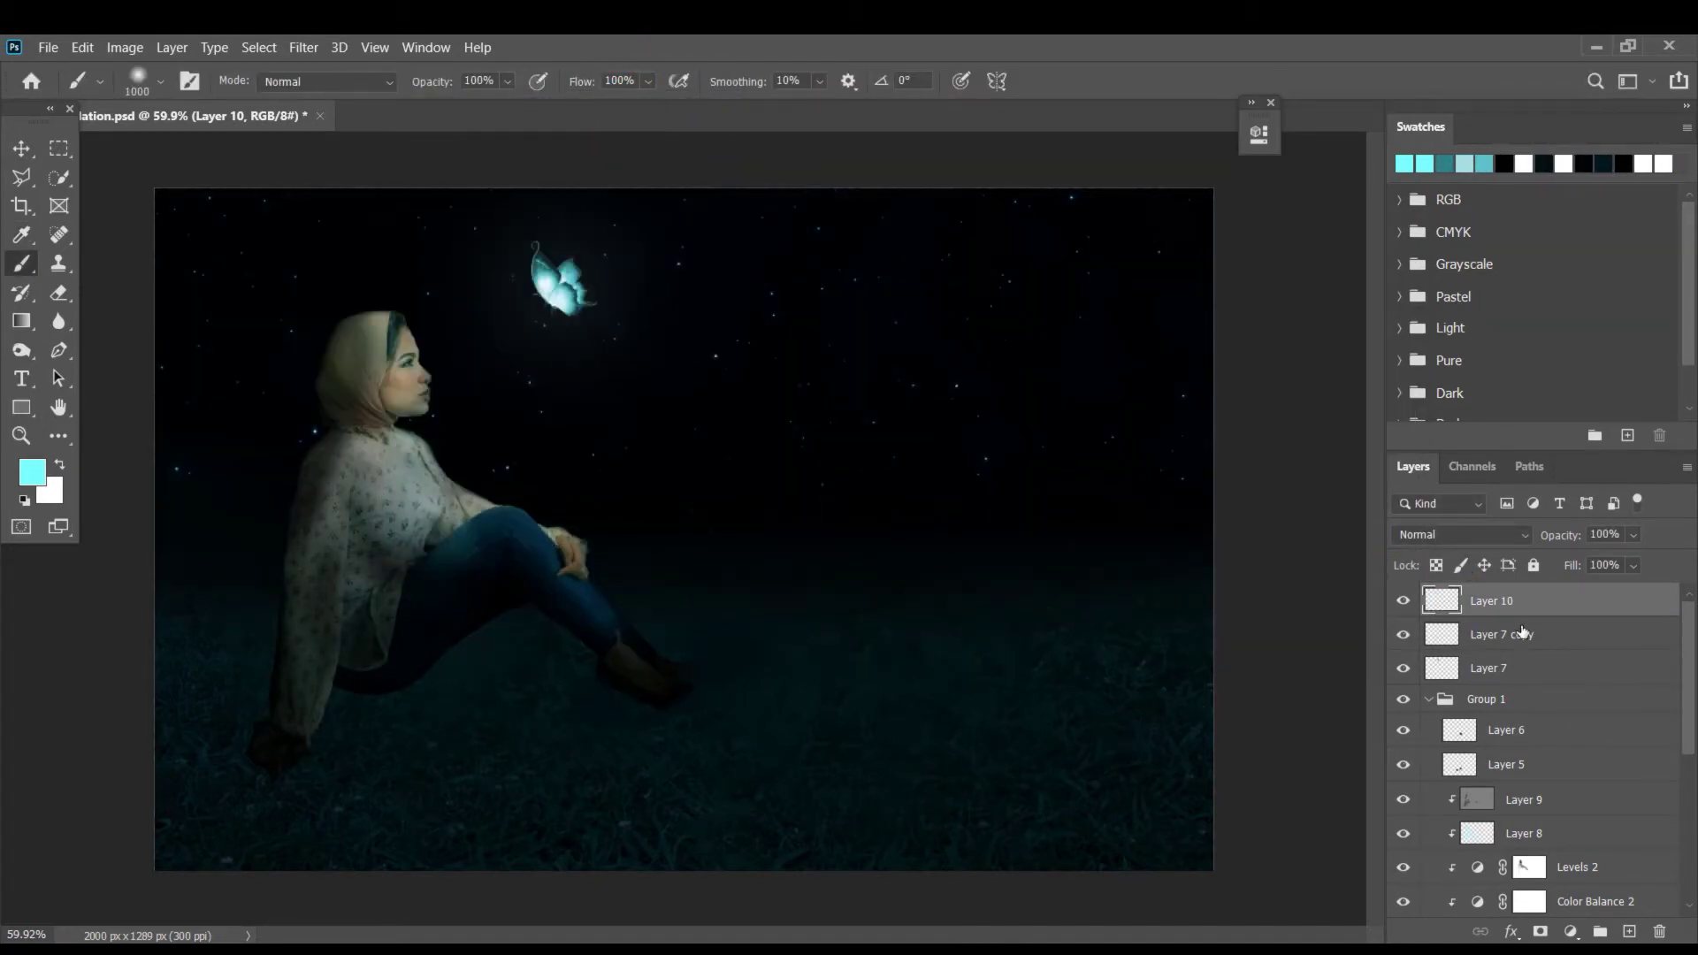
- Move both butterfly layers together slightly away from the woman's face, to X 795.50 px and Y 256.65 px
{"action": "left_click_drag", "start_coordinate": [1403, 668], "coordinate": [1402, 636]}
{"action": "left_click", "coordinate": [1445, 636]}
{"action": "left_click", "coordinate": [1444, 667], "text": "ctrl"}
{"action": "left_click", "coordinate": [1445, 667], "text": "shift"}
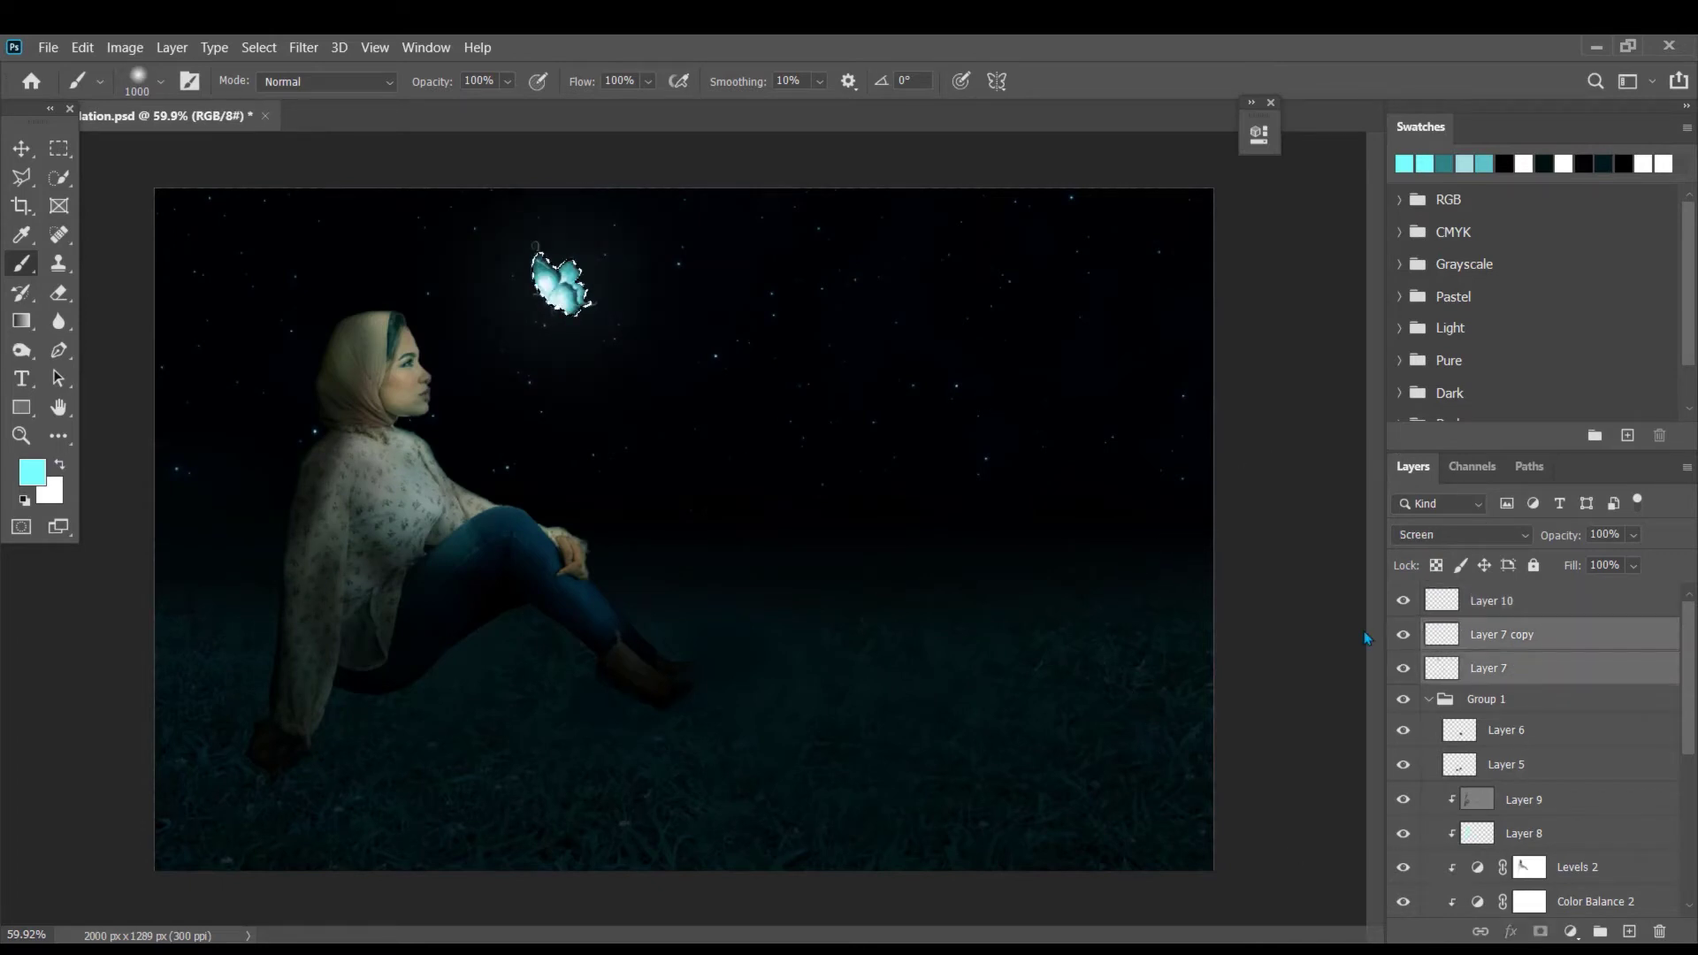
{"action": "key", "text": "ctrl+t"}
{"action": "left_click_drag", "start_coordinate": [571, 293], "coordinate": [587, 319]}
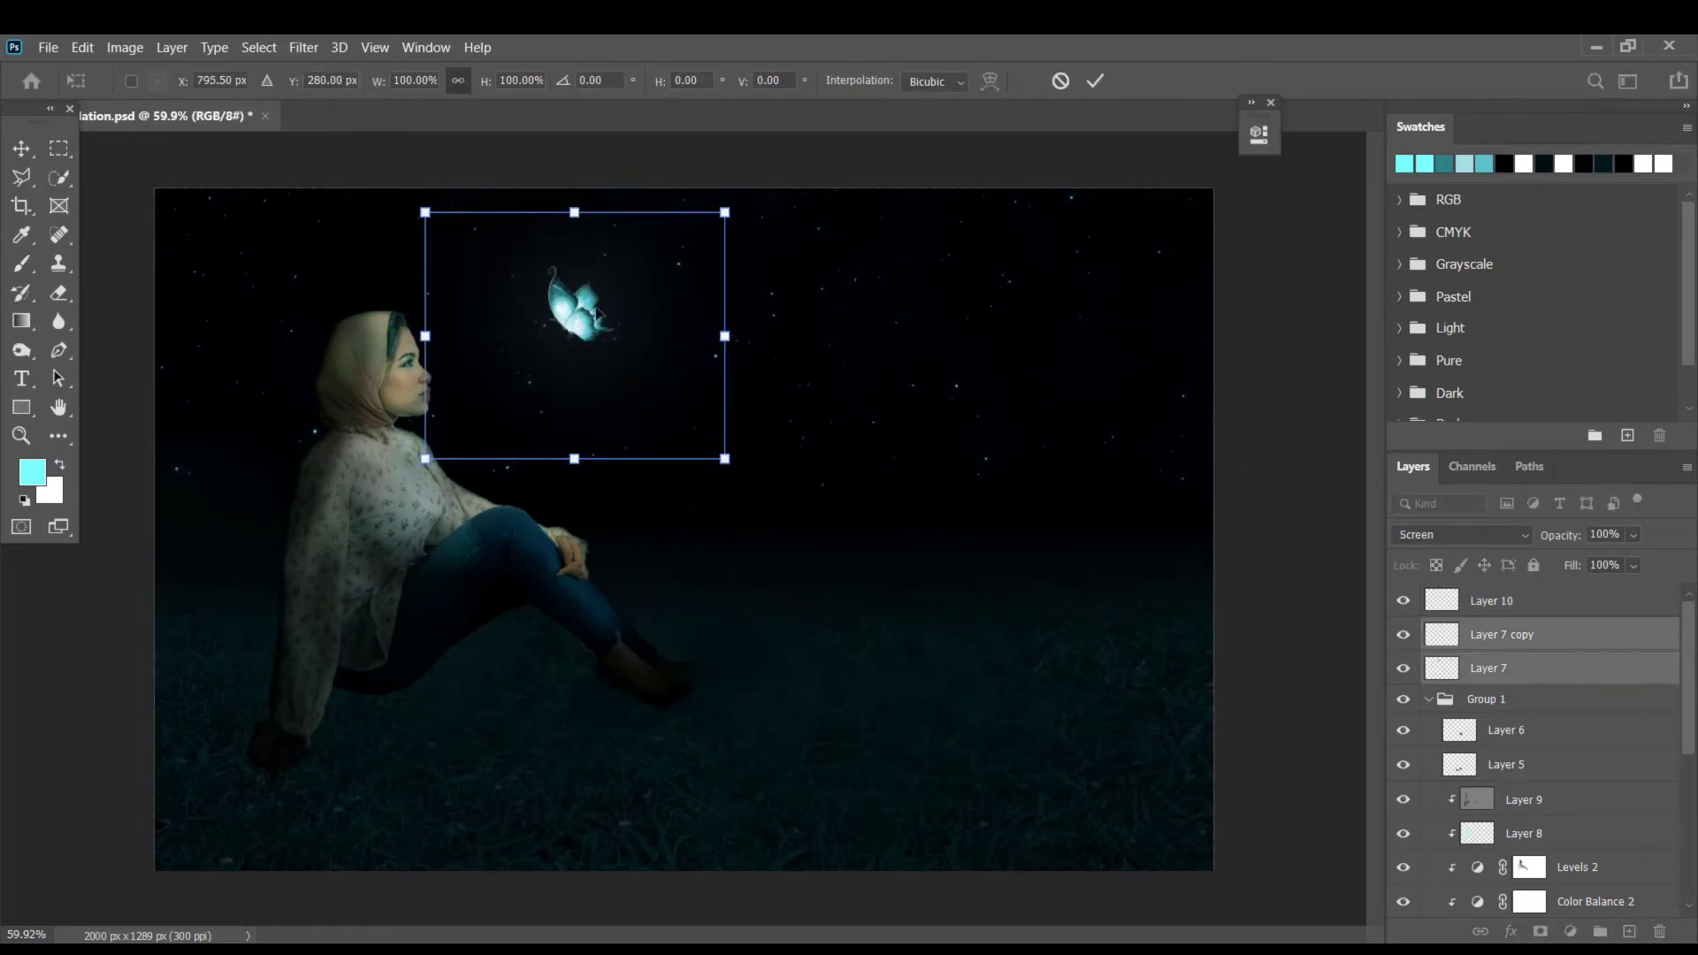
{"action": "key", "text": "Return"}
{"action": "left_click", "coordinate": [1496, 601]}
{"action": "left_click", "coordinate": [1496, 635]}
{"action": "left_click", "coordinate": [1488, 669], "text": "shift"}
{"action": "key", "text": "ctrl+t"}
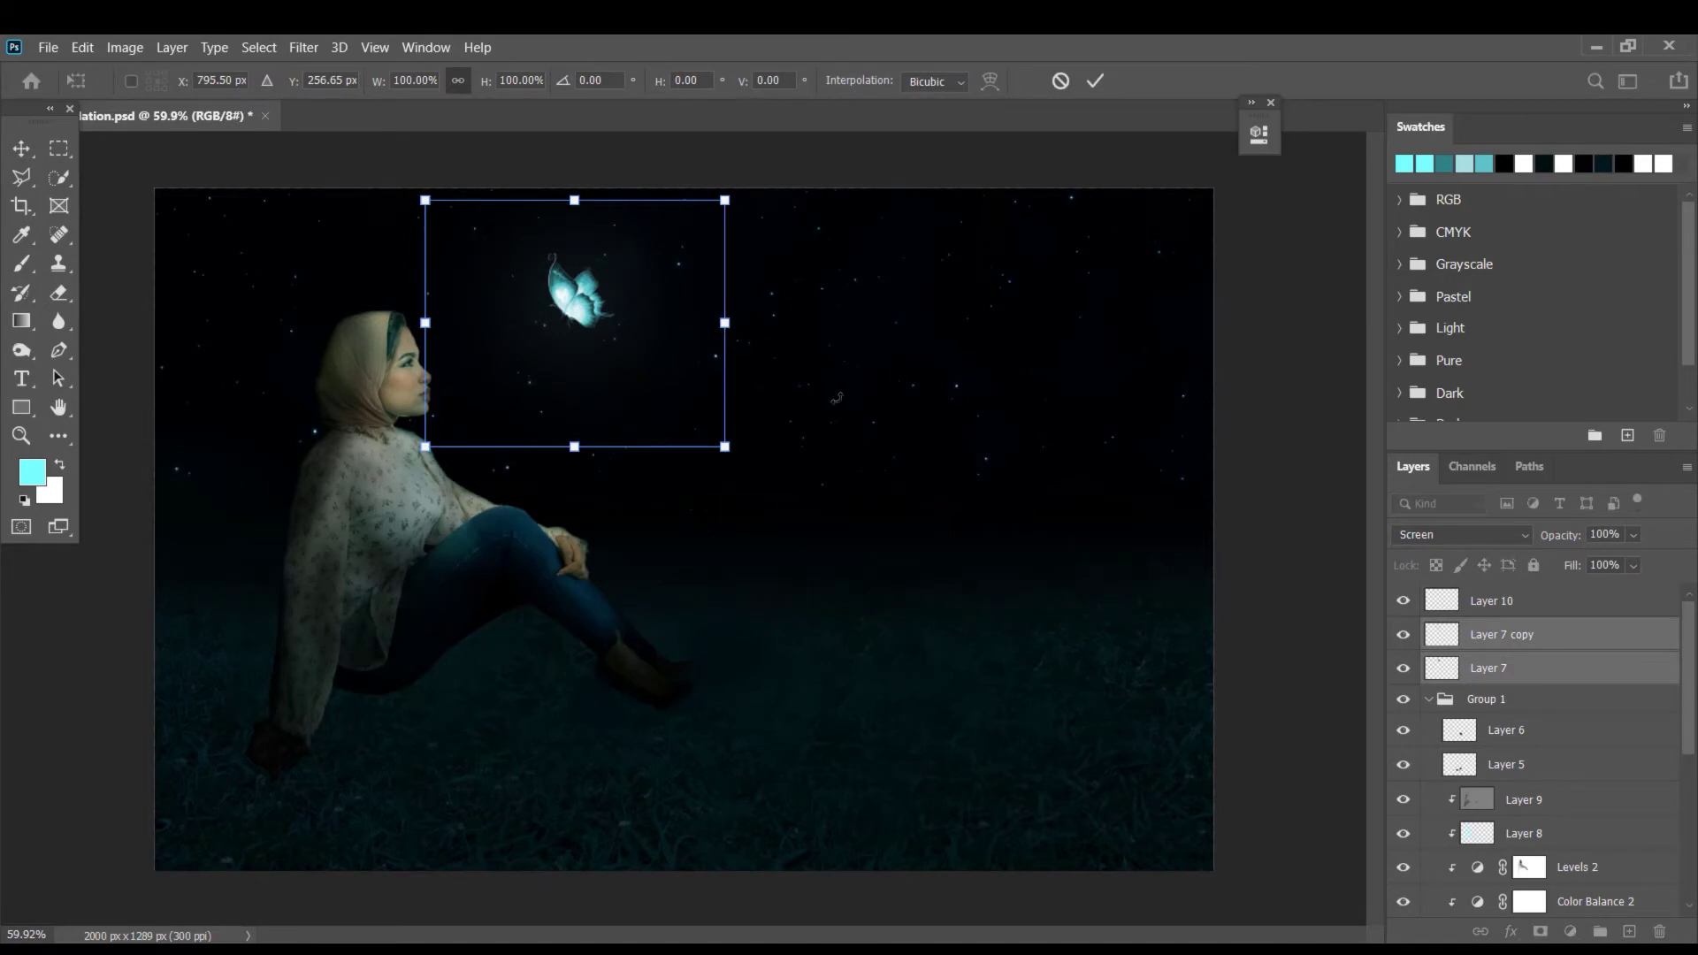
- Dab a 1100 px cyan glow around the butterfly on Layer 10, set the layer to Soft Light and lower its opacity to 45%
{"action": "left_click", "coordinate": [1494, 601]}
{"action": "key", "text": "]"}
{"action": "left_click", "coordinate": [539, 327]}
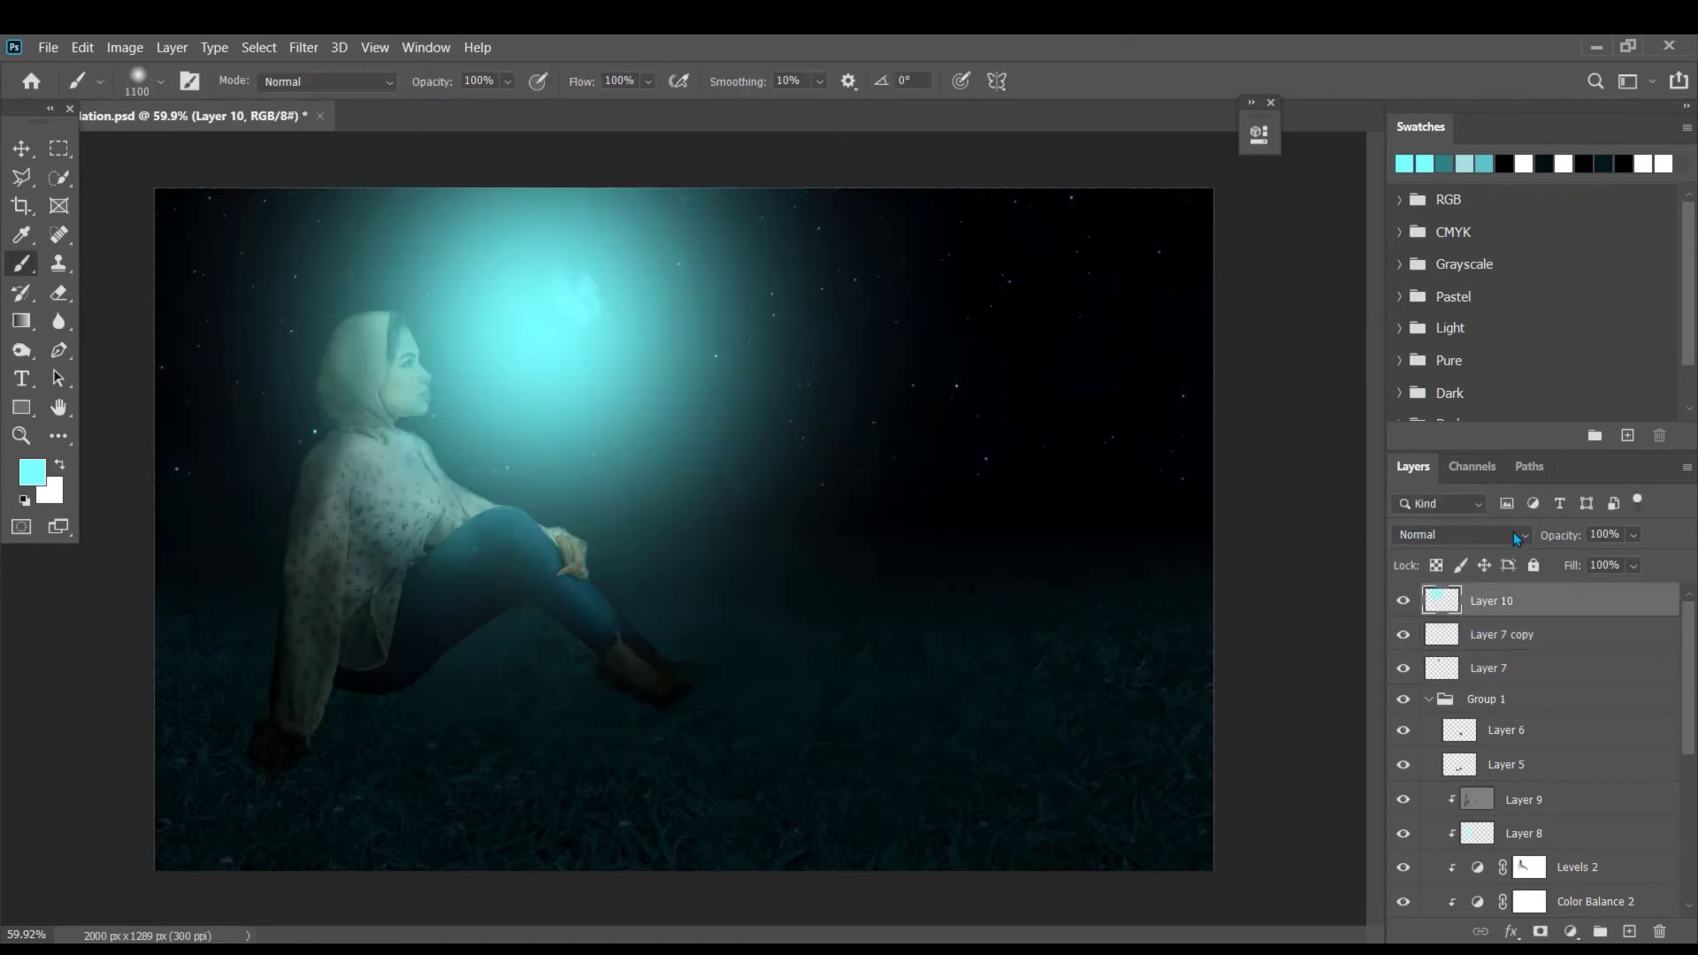
{"action": "left_click", "coordinate": [1498, 536]}
{"action": "left_click", "coordinate": [1485, 677]}
{"action": "left_click_drag", "start_coordinate": [1559, 541], "coordinate": [1522, 542]}
- Select the mask of the grass's Levels 1 adjustment and reset the brush colours to default with black in front
{"action": "scroll", "coordinate": [1405, 831], "scroll_direction": "down", "scroll_amount": 5}
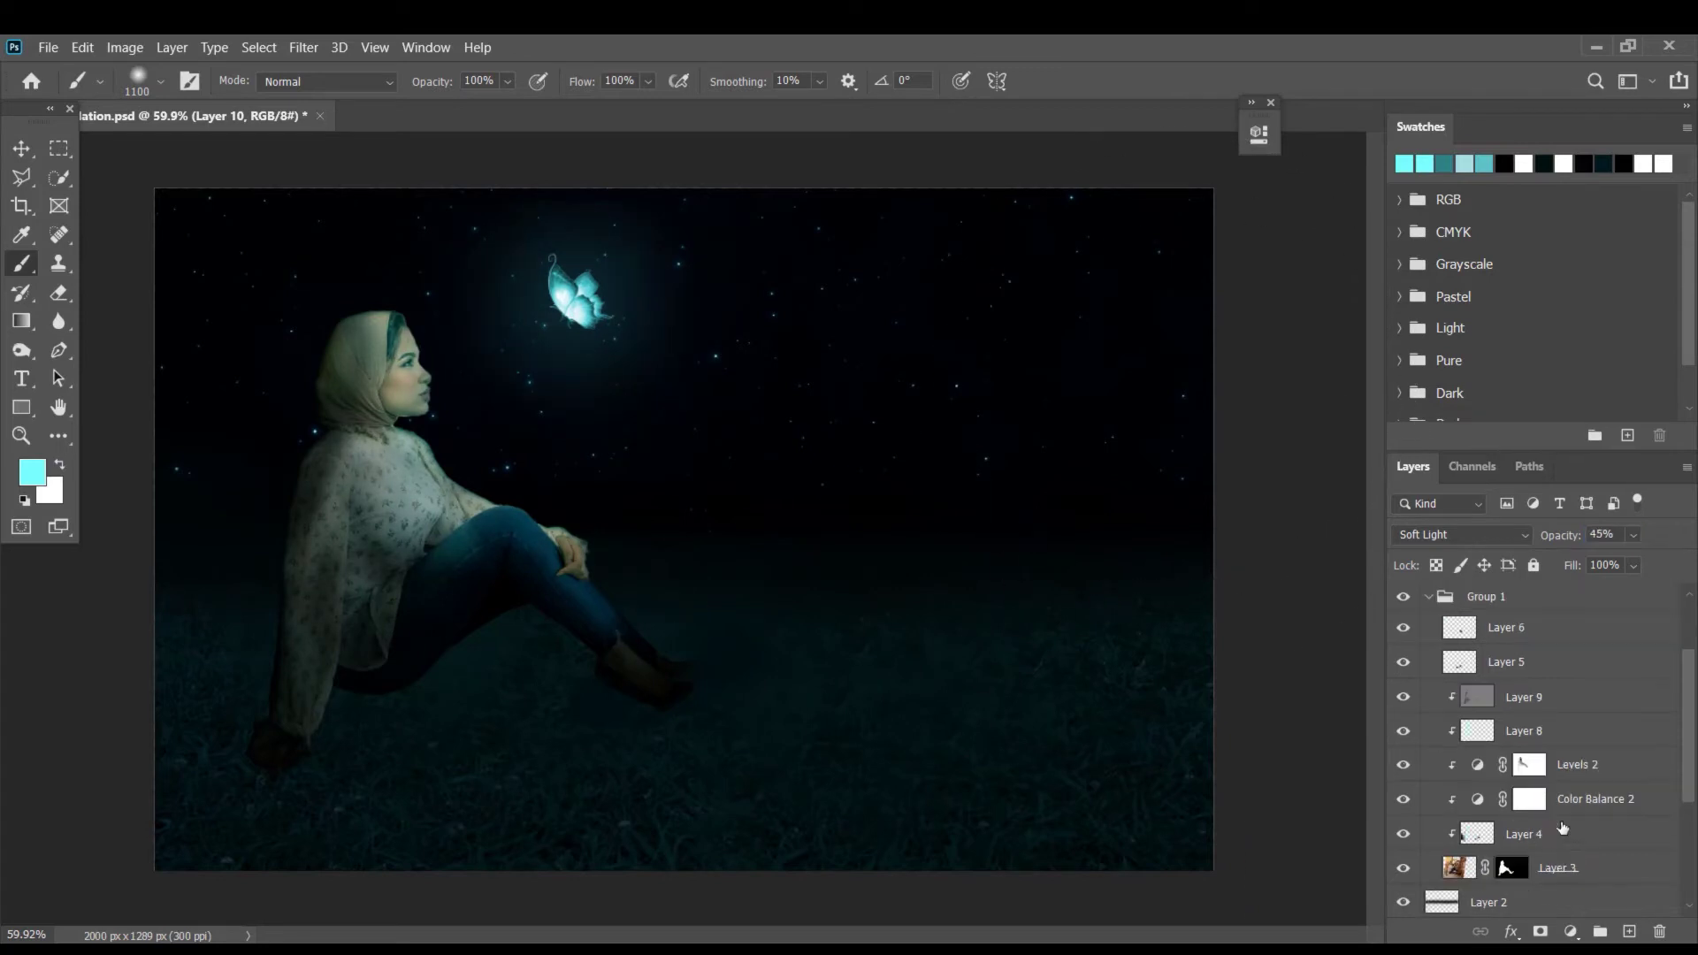
{"action": "left_click", "coordinate": [1511, 833]}
{"action": "key", "text": "d"}
{"action": "key", "text": "x"}
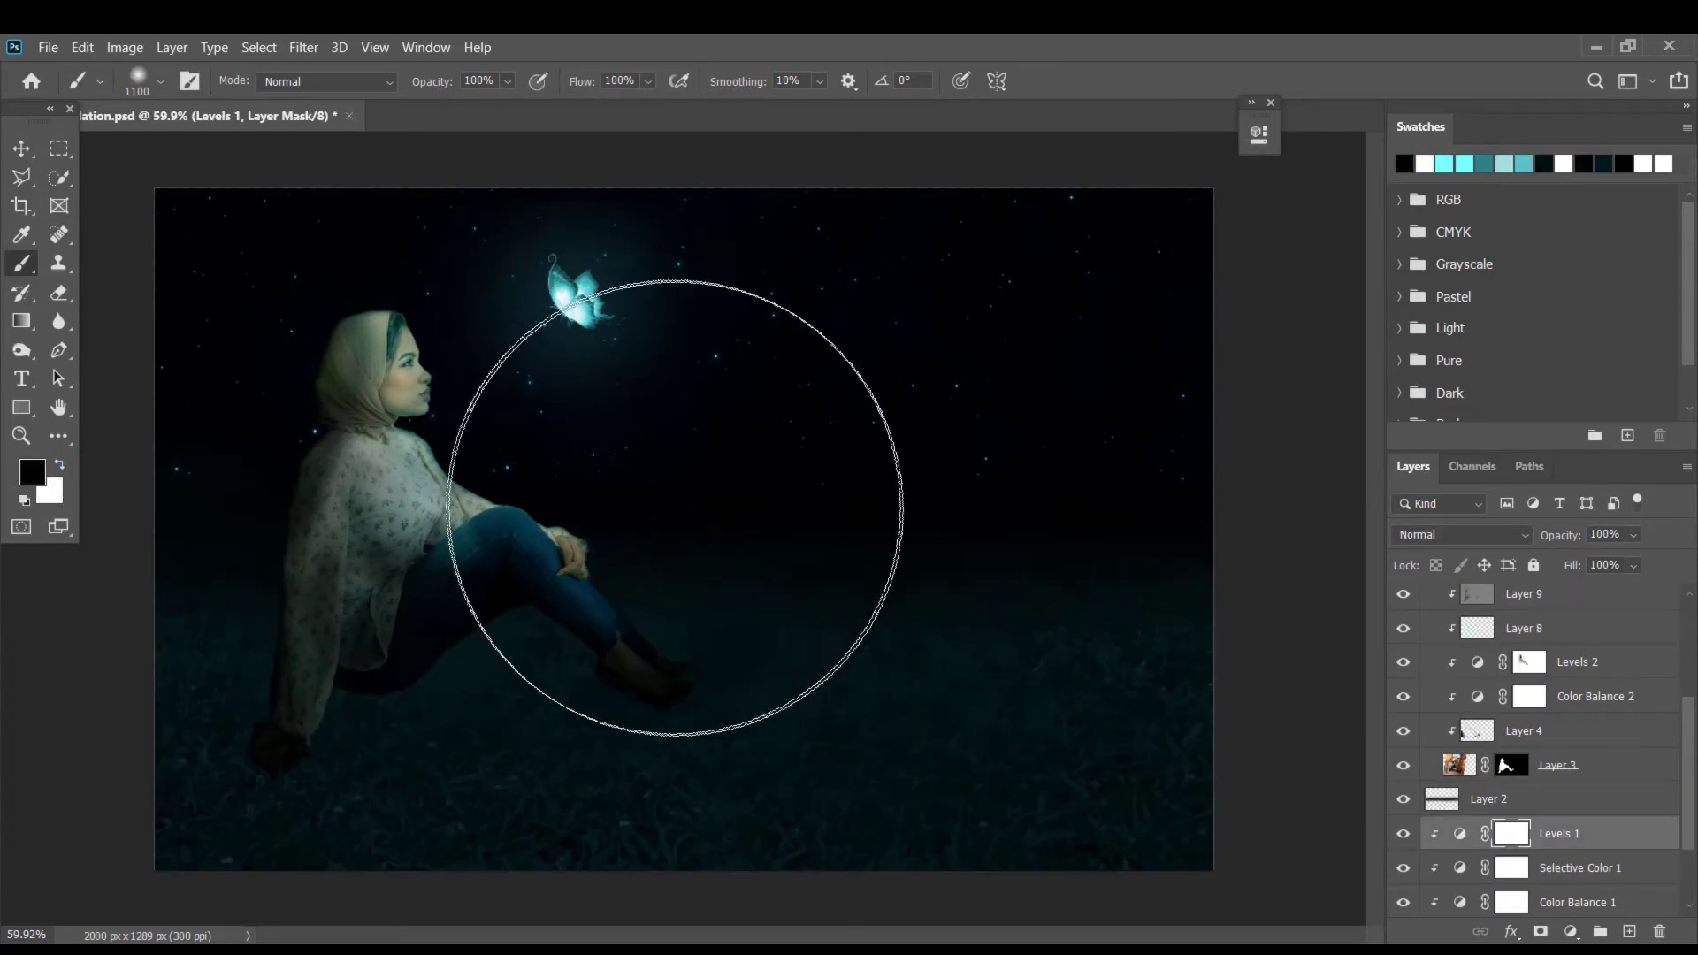
- Try colour 75ffff on the Levels 1 mask, brushing the grass beside the shoes with a 500 px brush
{"action": "left_click", "coordinate": [34, 473]}
{"action": "type", "text": "75ffff"}
{"action": "left_click", "coordinate": [1341, 278]}
{"action": "key", "text": "bracketleft"}
{"action": "key", "text": "bracketleft"}
{"action": "key", "text": "bracketleft"}
{"action": "key", "text": "bracketleft"}
{"action": "key", "text": "bracketleft"}
{"action": "key", "text": "bracketleft"}
{"action": "key", "text": "bracketleft"}
{"action": "key", "text": "bracketright"}
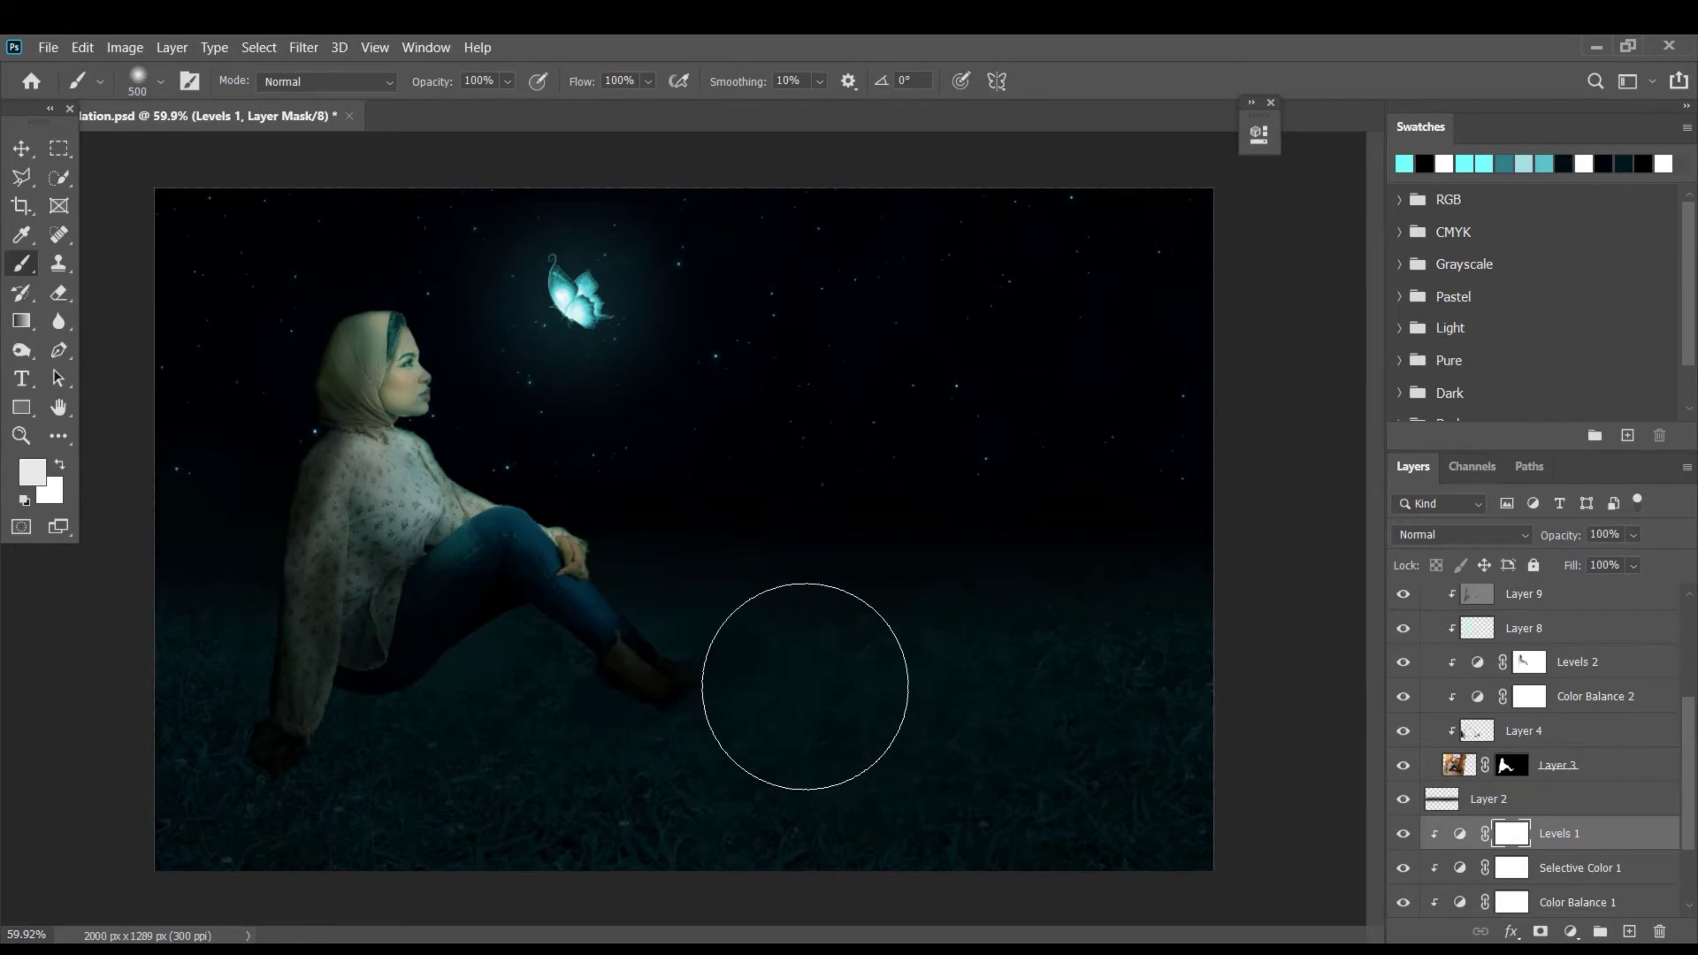
{"action": "left_click_drag", "start_coordinate": [484, 116], "coordinate": [431, 108]}
{"action": "left_click", "coordinate": [757, 709]}
- Reduce the brush to 250 px at 100% opacity, set its colour to 78ffff and brush the mask beside the shoes
{"action": "key", "text": "bracketleft"}
{"action": "key", "text": "bracketleft"}
{"action": "key", "text": "bracketleft"}
{"action": "left_click", "coordinate": [61, 465]}
{"action": "left_click", "coordinate": [34, 473]}
{"action": "type", "text": "78ffff"}
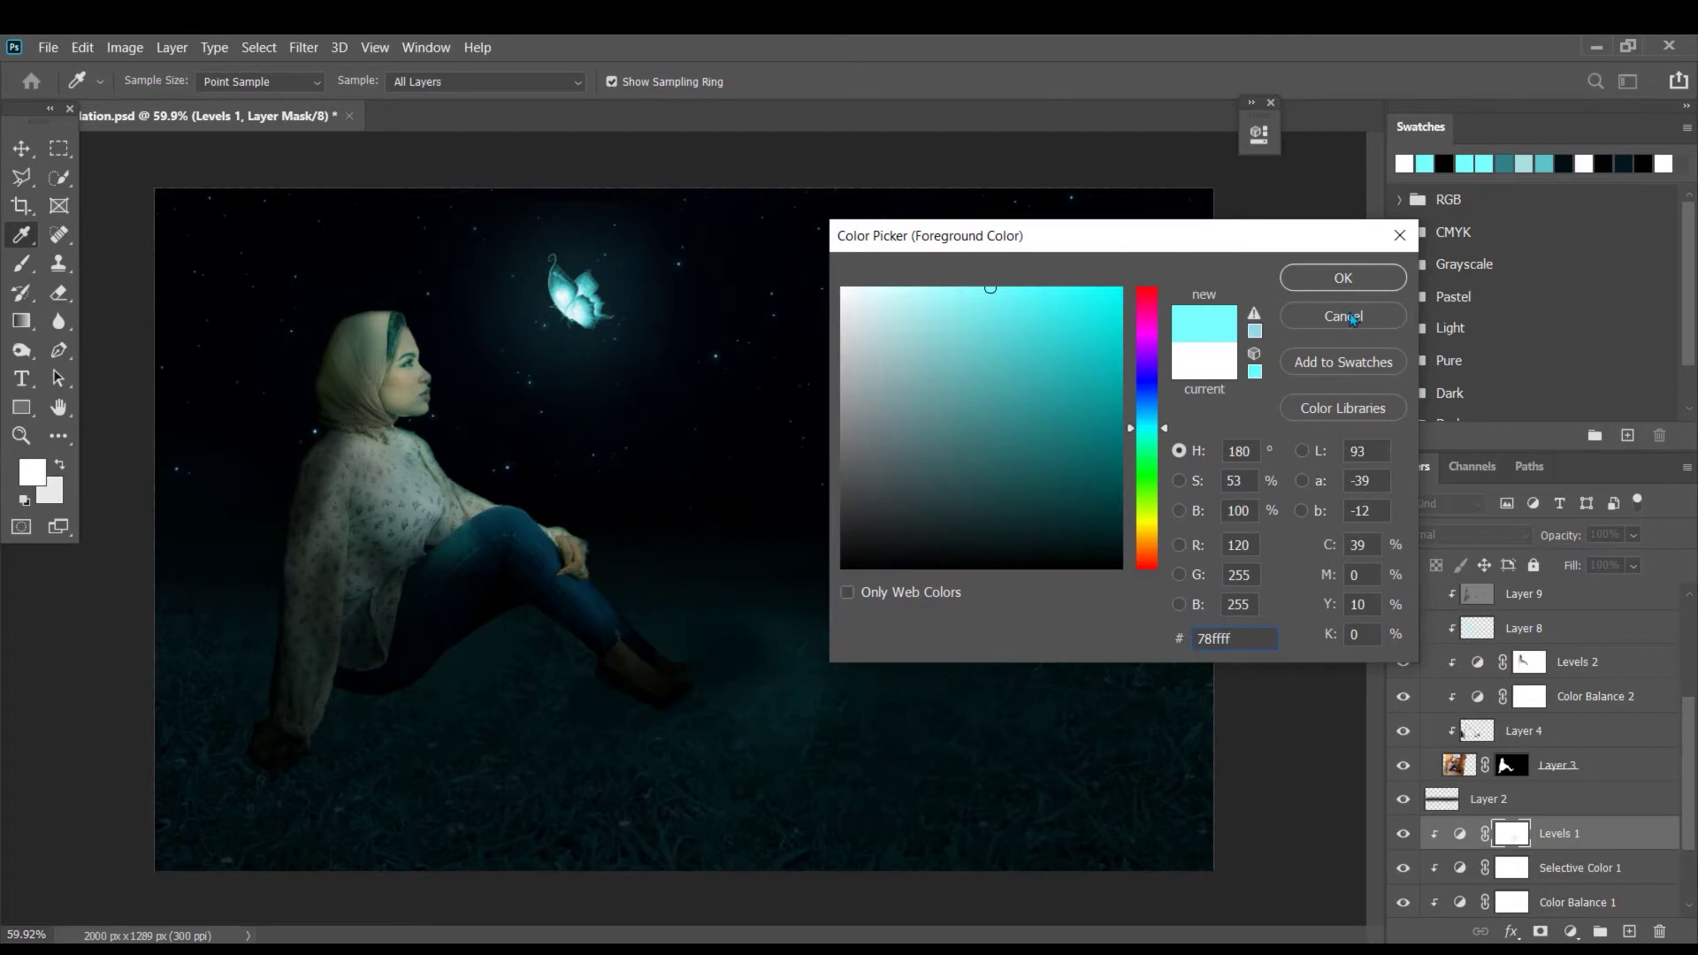
{"action": "left_click", "coordinate": [1344, 280]}
{"action": "left_click", "coordinate": [34, 473]}
{"action": "left_click", "coordinate": [1343, 280]}
{"action": "left_click", "coordinate": [509, 84]}
{"action": "left_click_drag", "start_coordinate": [520, 112], "coordinate": [579, 111]}
{"action": "left_click", "coordinate": [773, 694]}
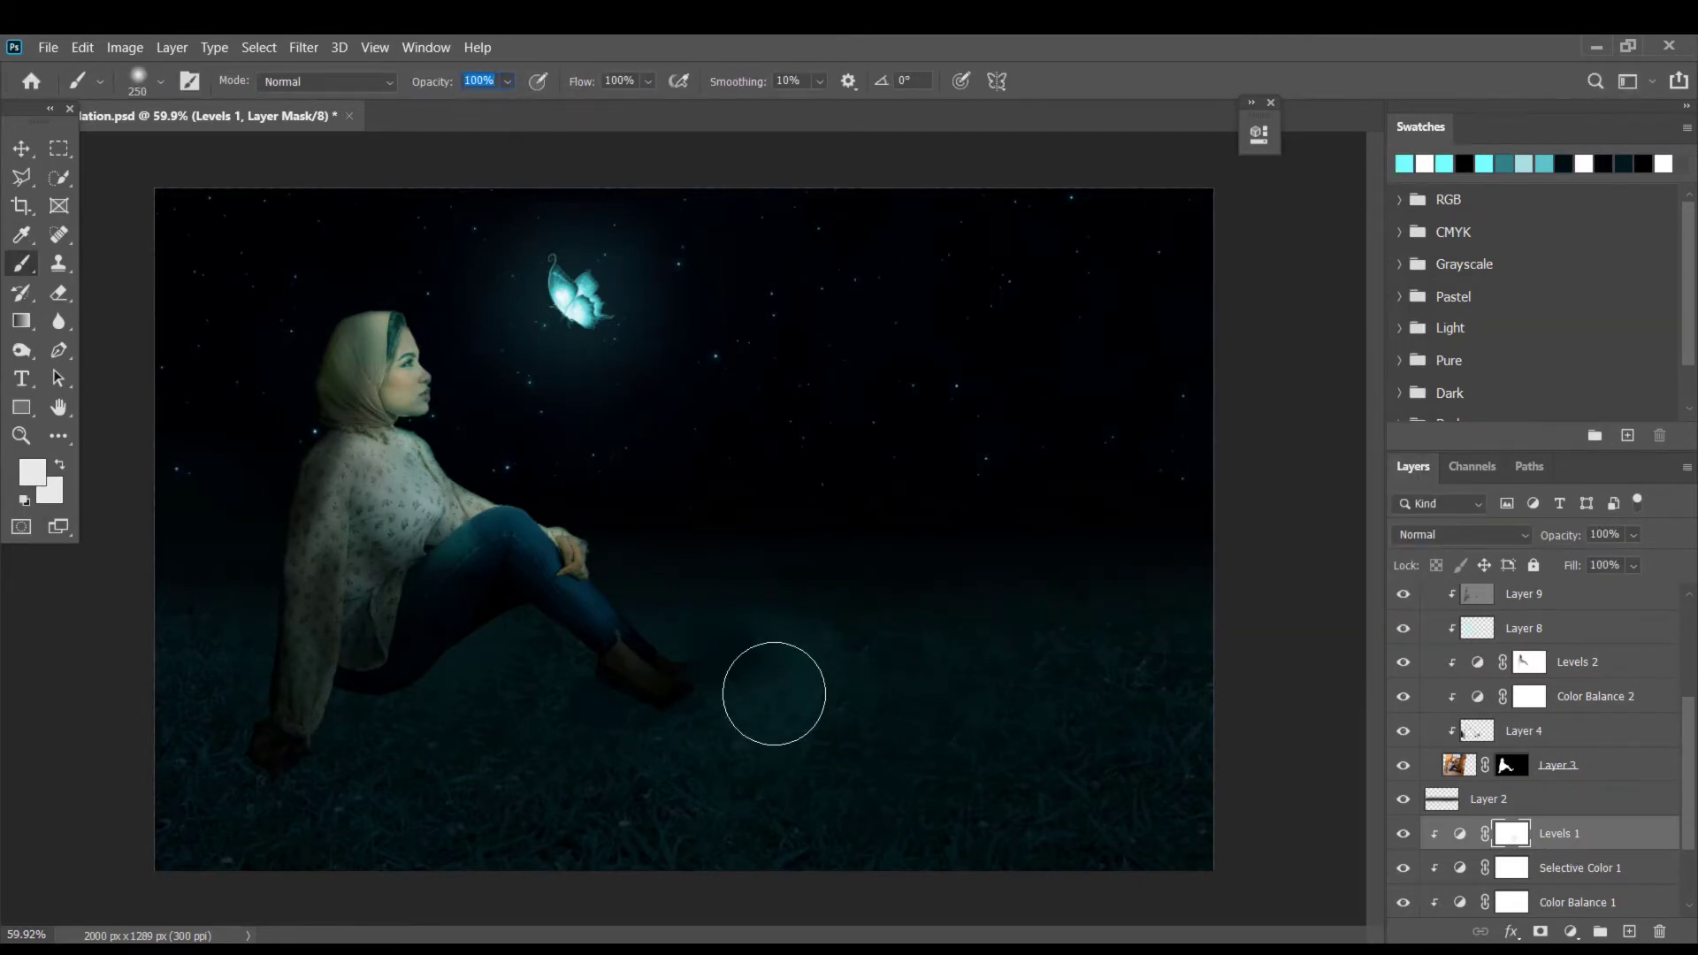
- Paint black on the Levels 1 mask beside the shoes to light up a patch of grass
{"action": "left_click", "coordinate": [26, 477]}
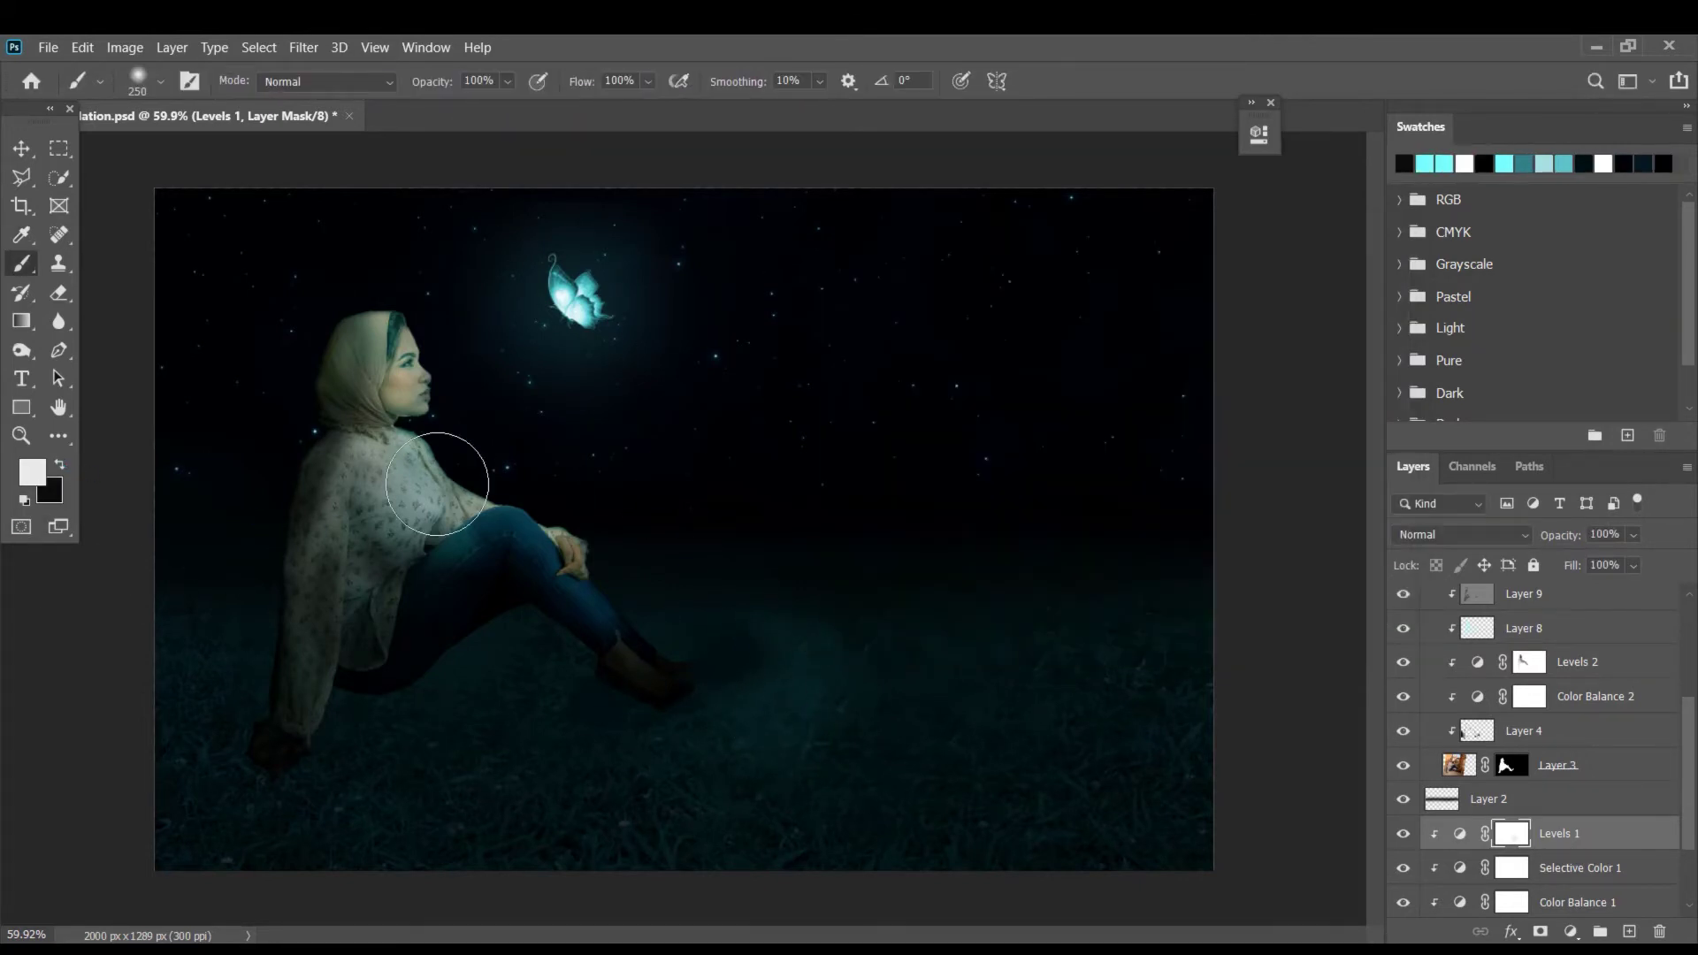
{"action": "left_click", "coordinate": [758, 688]}
{"action": "left_click_drag", "start_coordinate": [758, 688], "coordinate": [769, 725]}
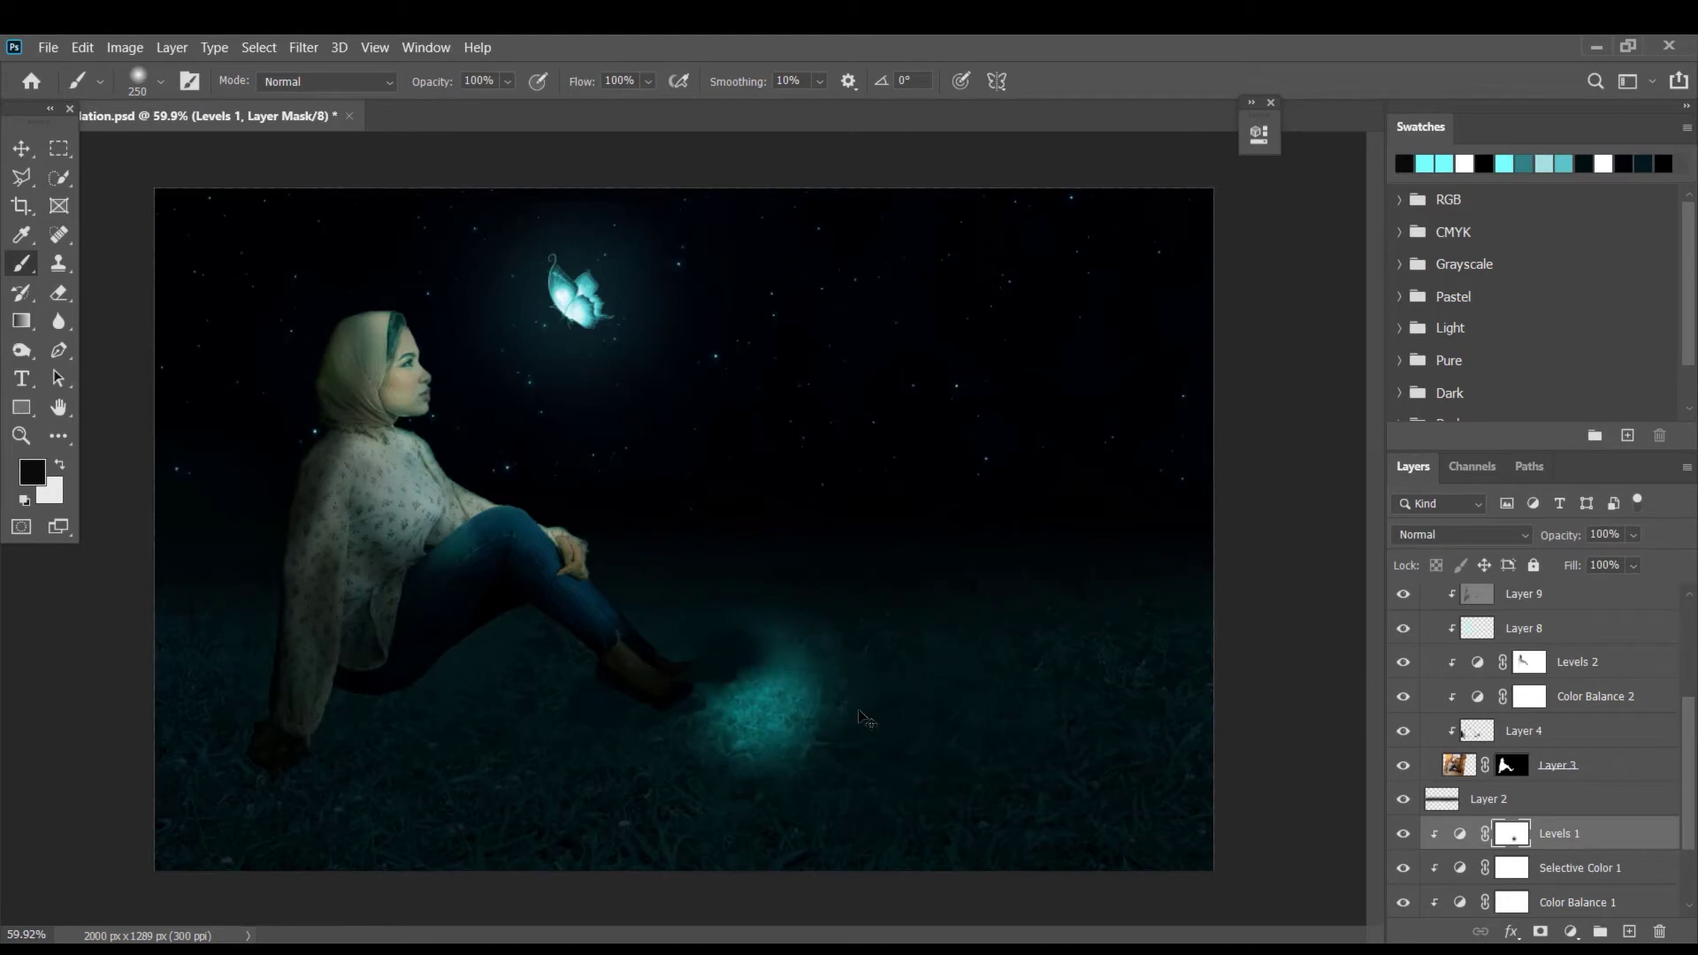
- Transform the painted mask spot into a wide, flat glow, about 155% in width and 61% in height
{"action": "key", "text": "ctrl+t"}
{"action": "left_click_drag", "start_coordinate": [585, 708], "coordinate": [410, 708]}
{"action": "left_click_drag", "start_coordinate": [659, 459], "coordinate": [708, 599]}
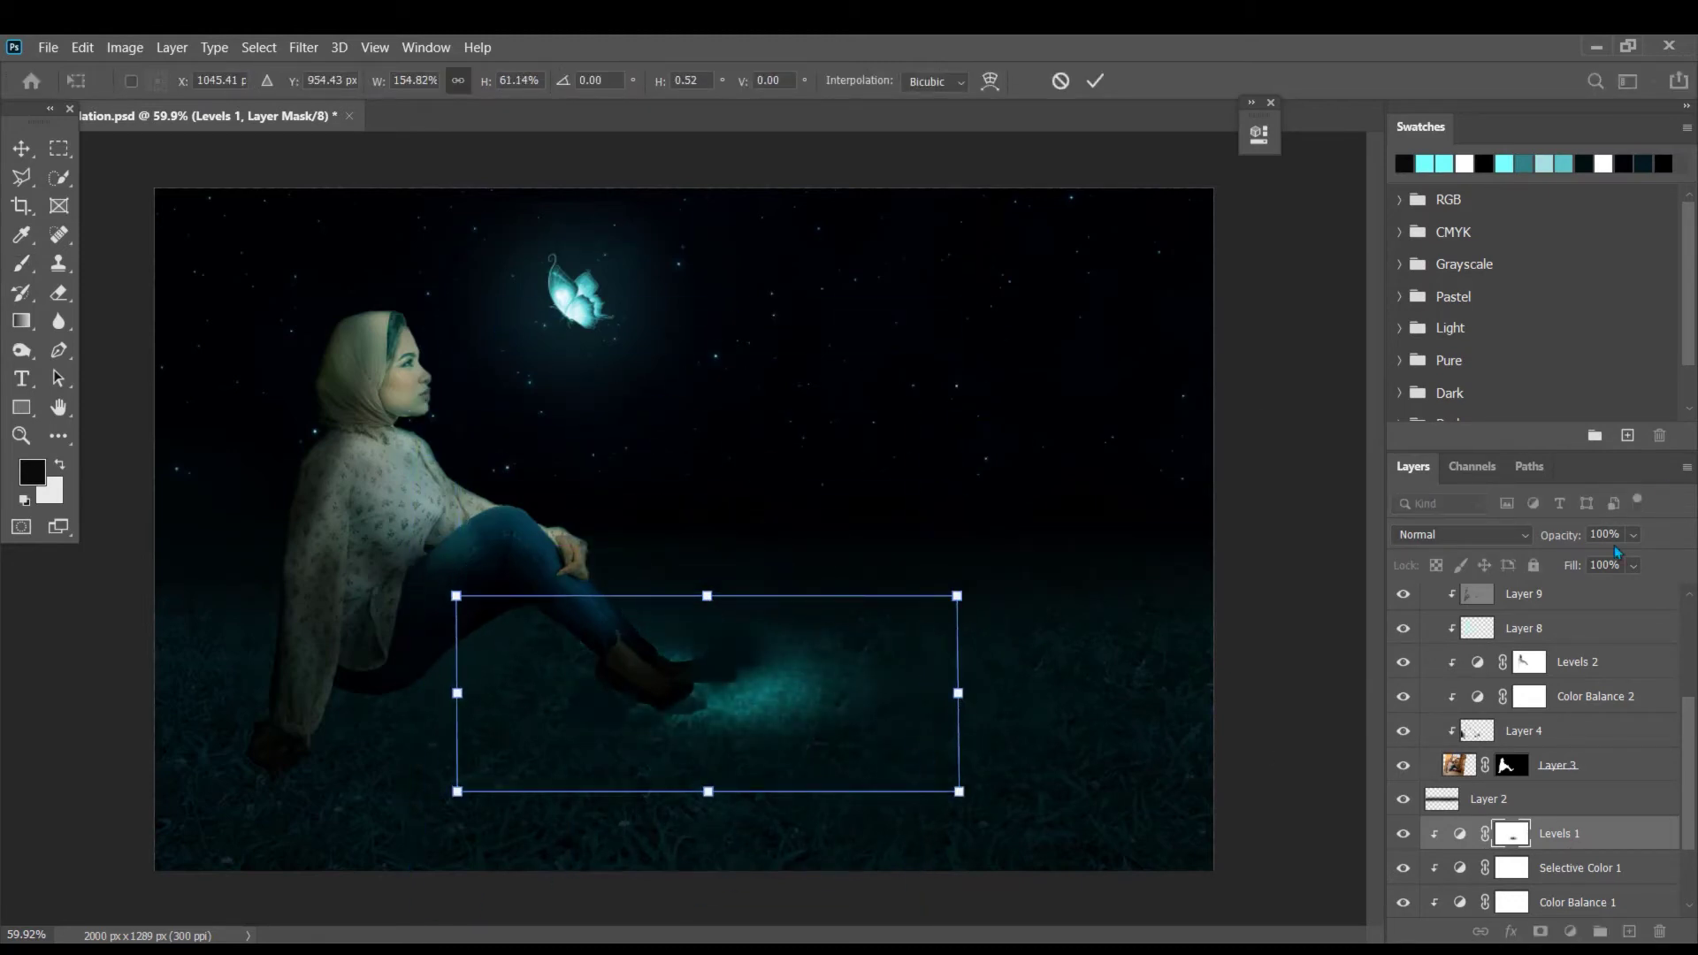
{"action": "key", "text": "Return"}
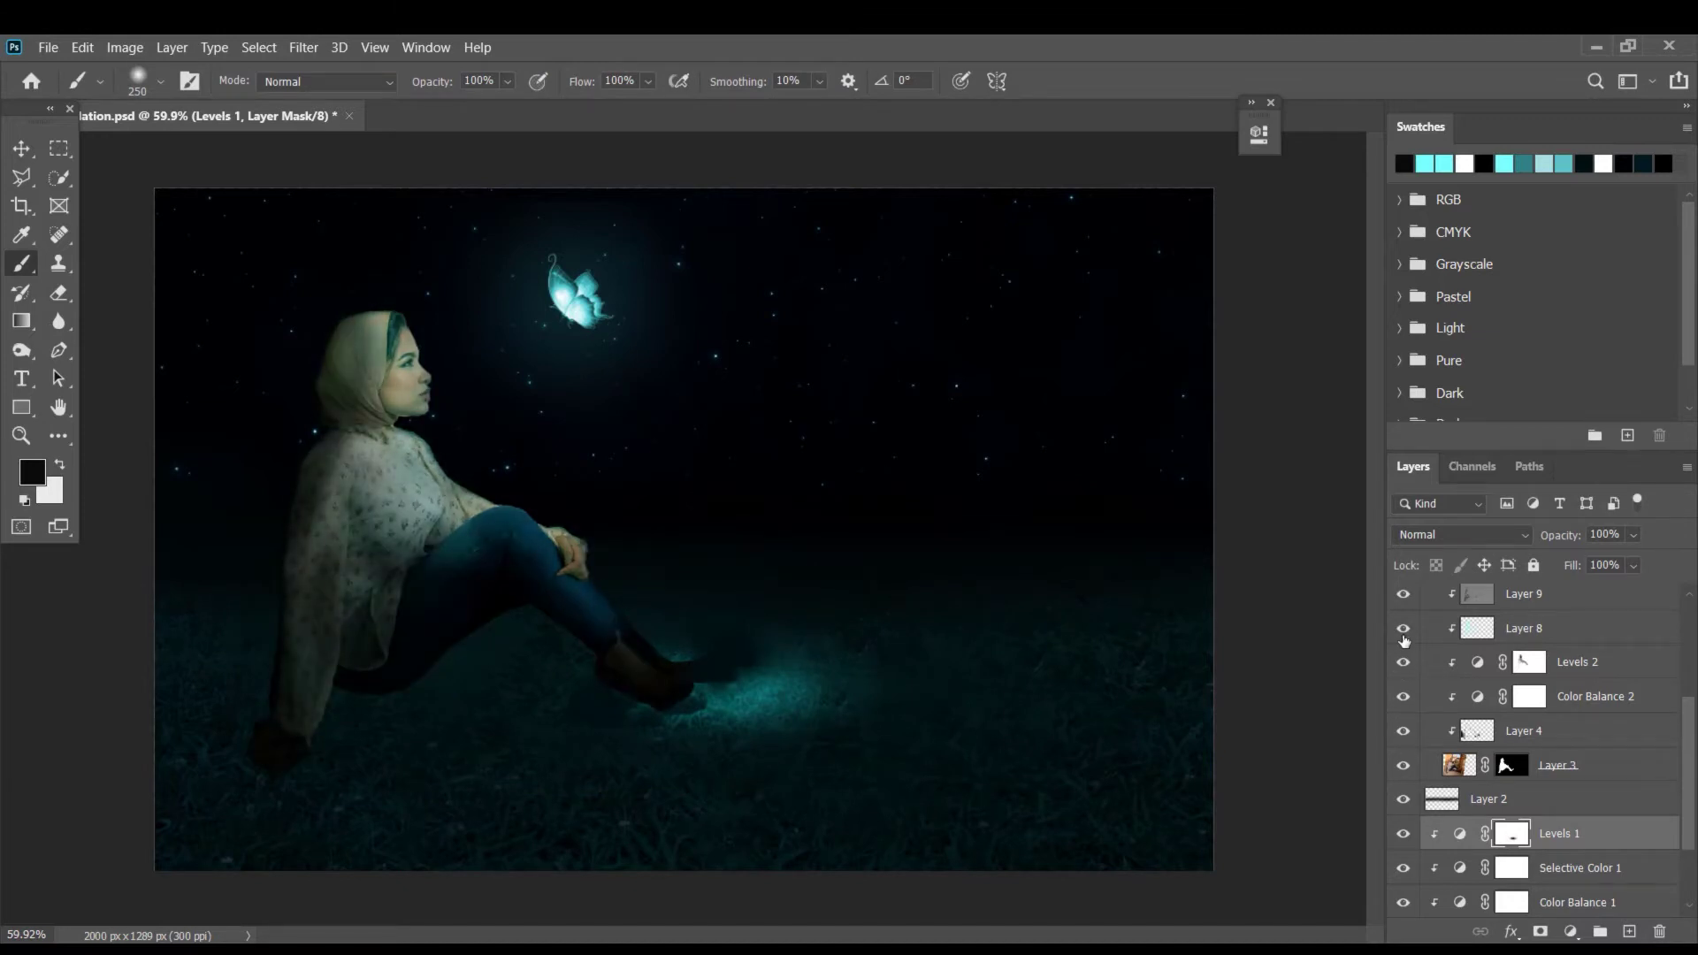
- Toggle individual layers, including Layer 6 and Layer 5, to examine which ones affect the area around the shoes
{"action": "scroll", "coordinate": [1401, 751], "scroll_direction": "down", "scroll_amount": 2}
{"action": "left_click", "coordinate": [1402, 800]}
{"action": "left_click", "coordinate": [1432, 703]}
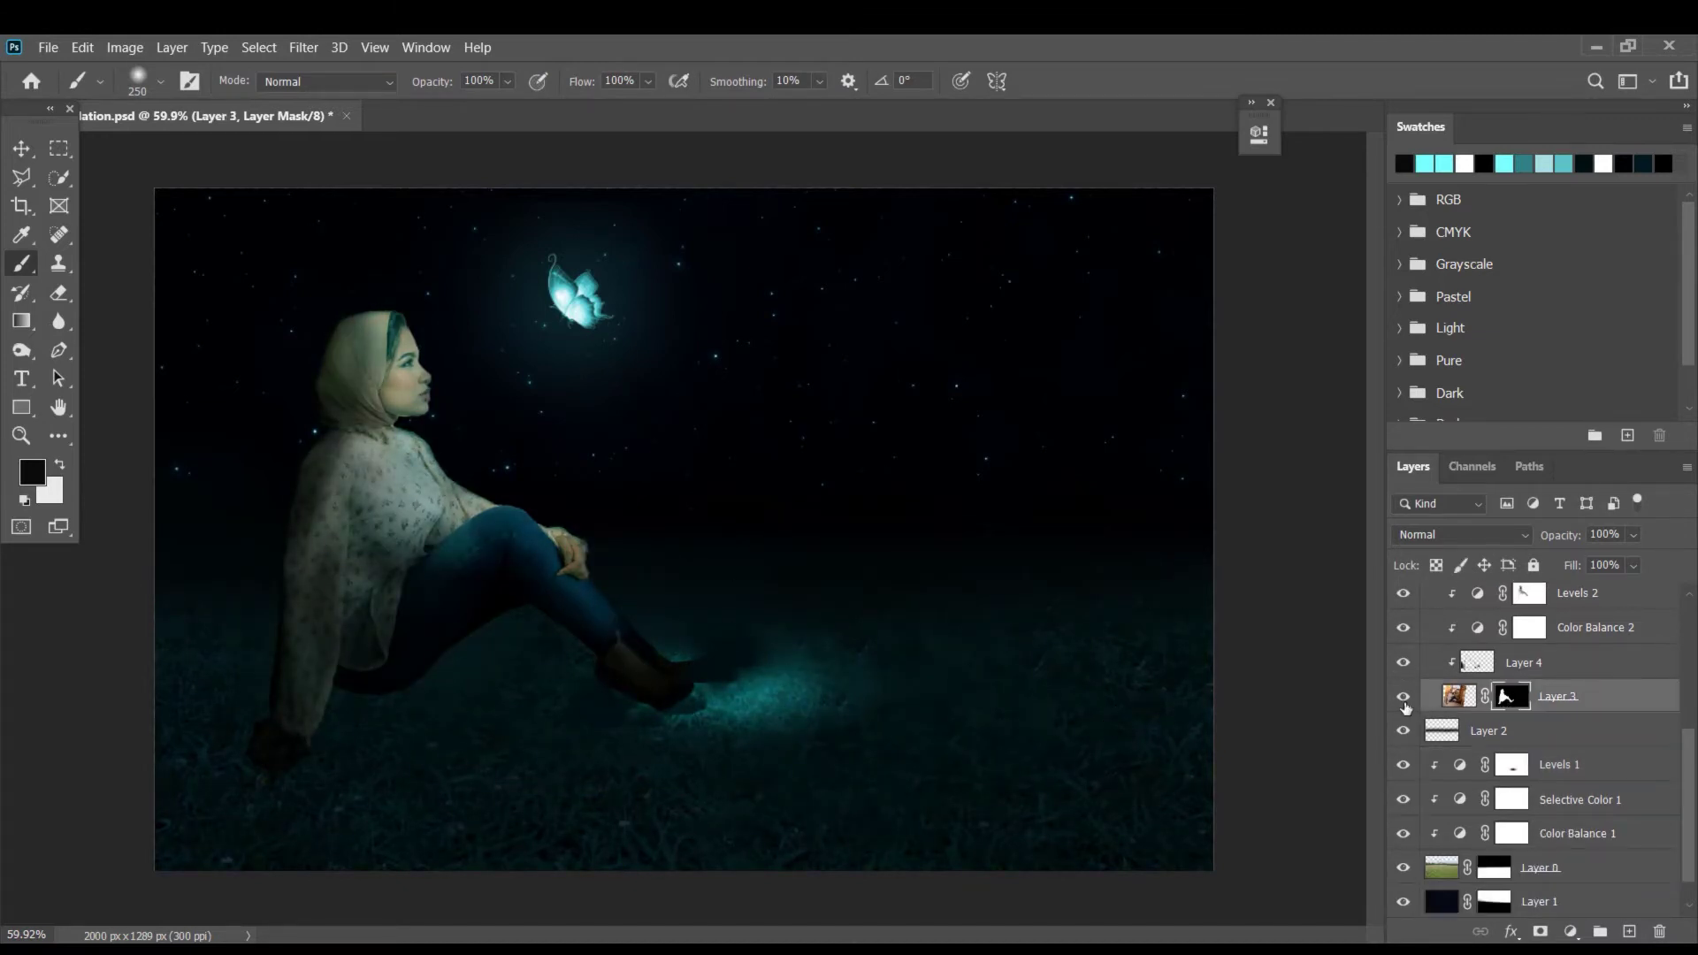
{"action": "scroll", "coordinate": [1481, 792], "scroll_direction": "up", "scroll_amount": 5}
{"action": "left_click", "coordinate": [1401, 729]}
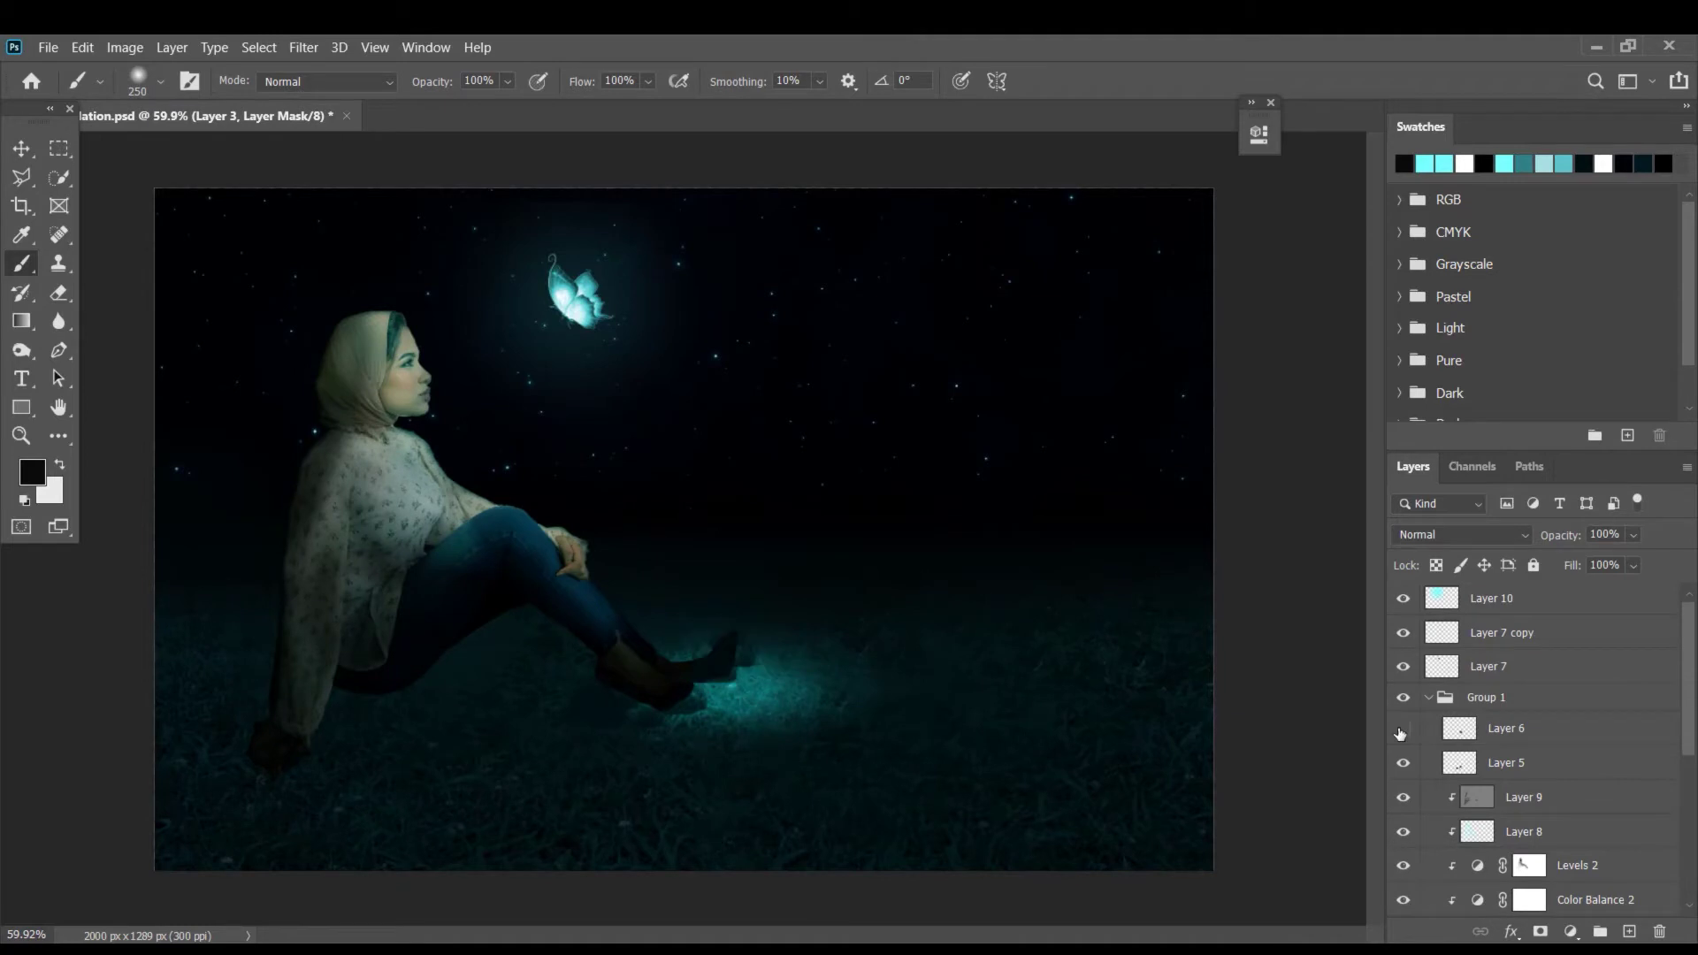
{"action": "mouse_move", "coordinate": [1403, 766]}
{"action": "left_mouse_down"}
{"action": "mouse_move", "coordinate": [1405, 741]}
{"action": "mouse_move", "coordinate": [1404, 765]}
{"action": "left_mouse_up"}
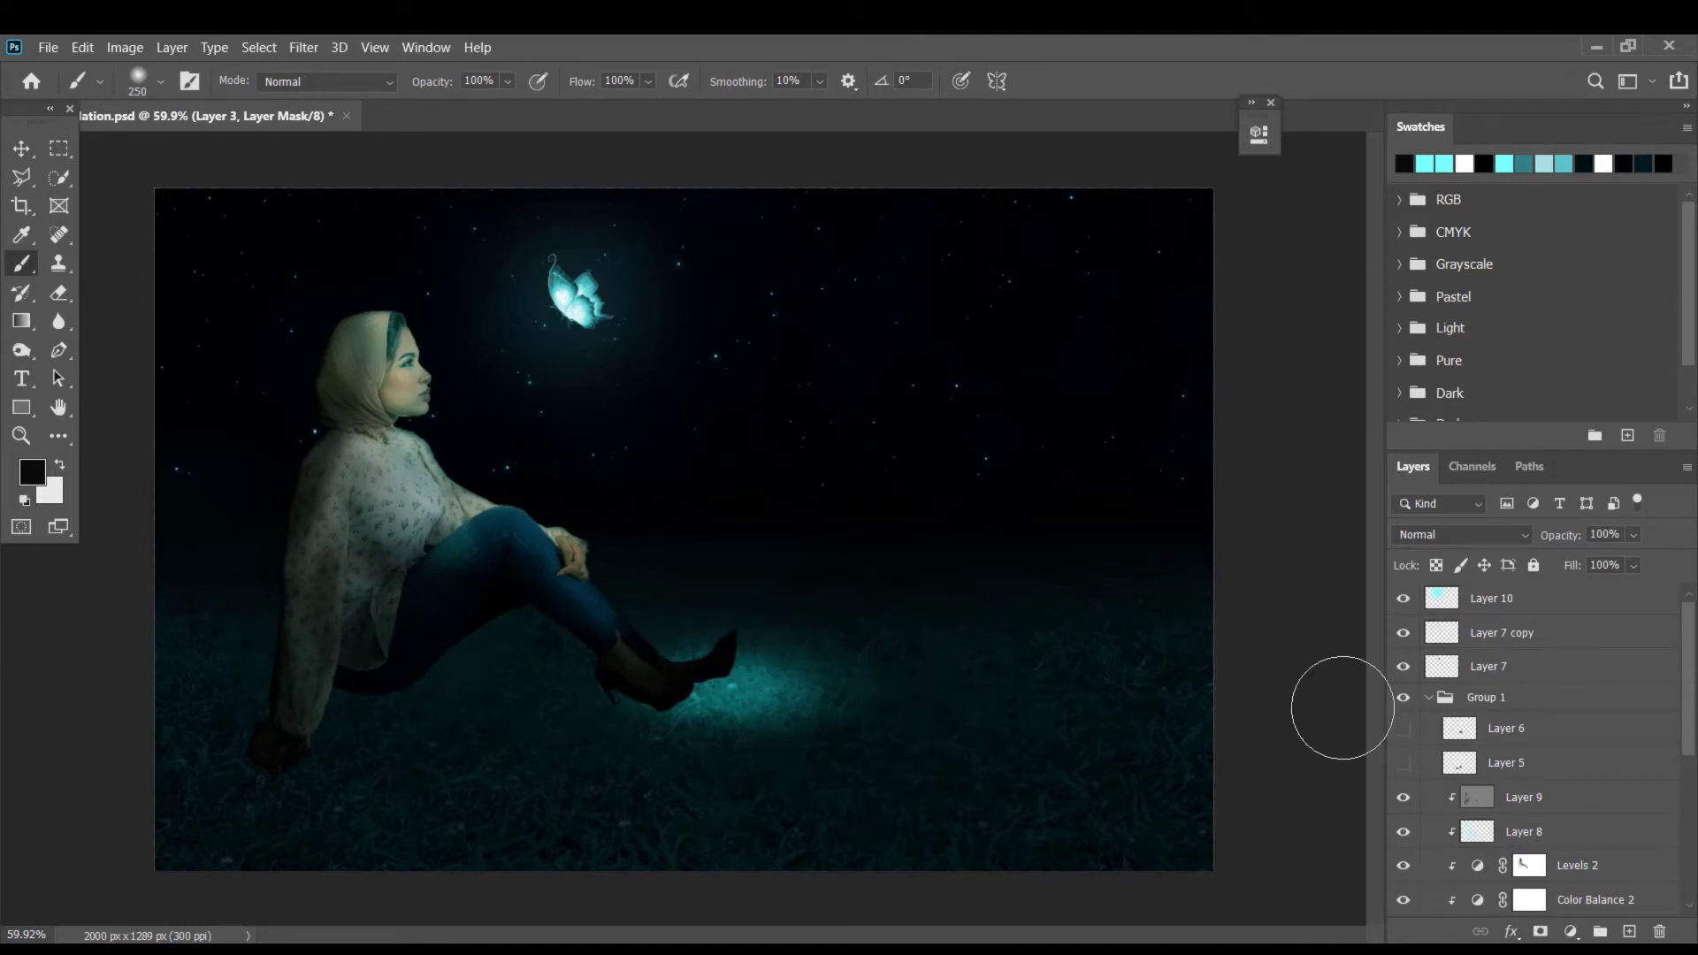
{"action": "scroll", "coordinate": [1504, 796], "scroll_direction": "down", "scroll_amount": 5}
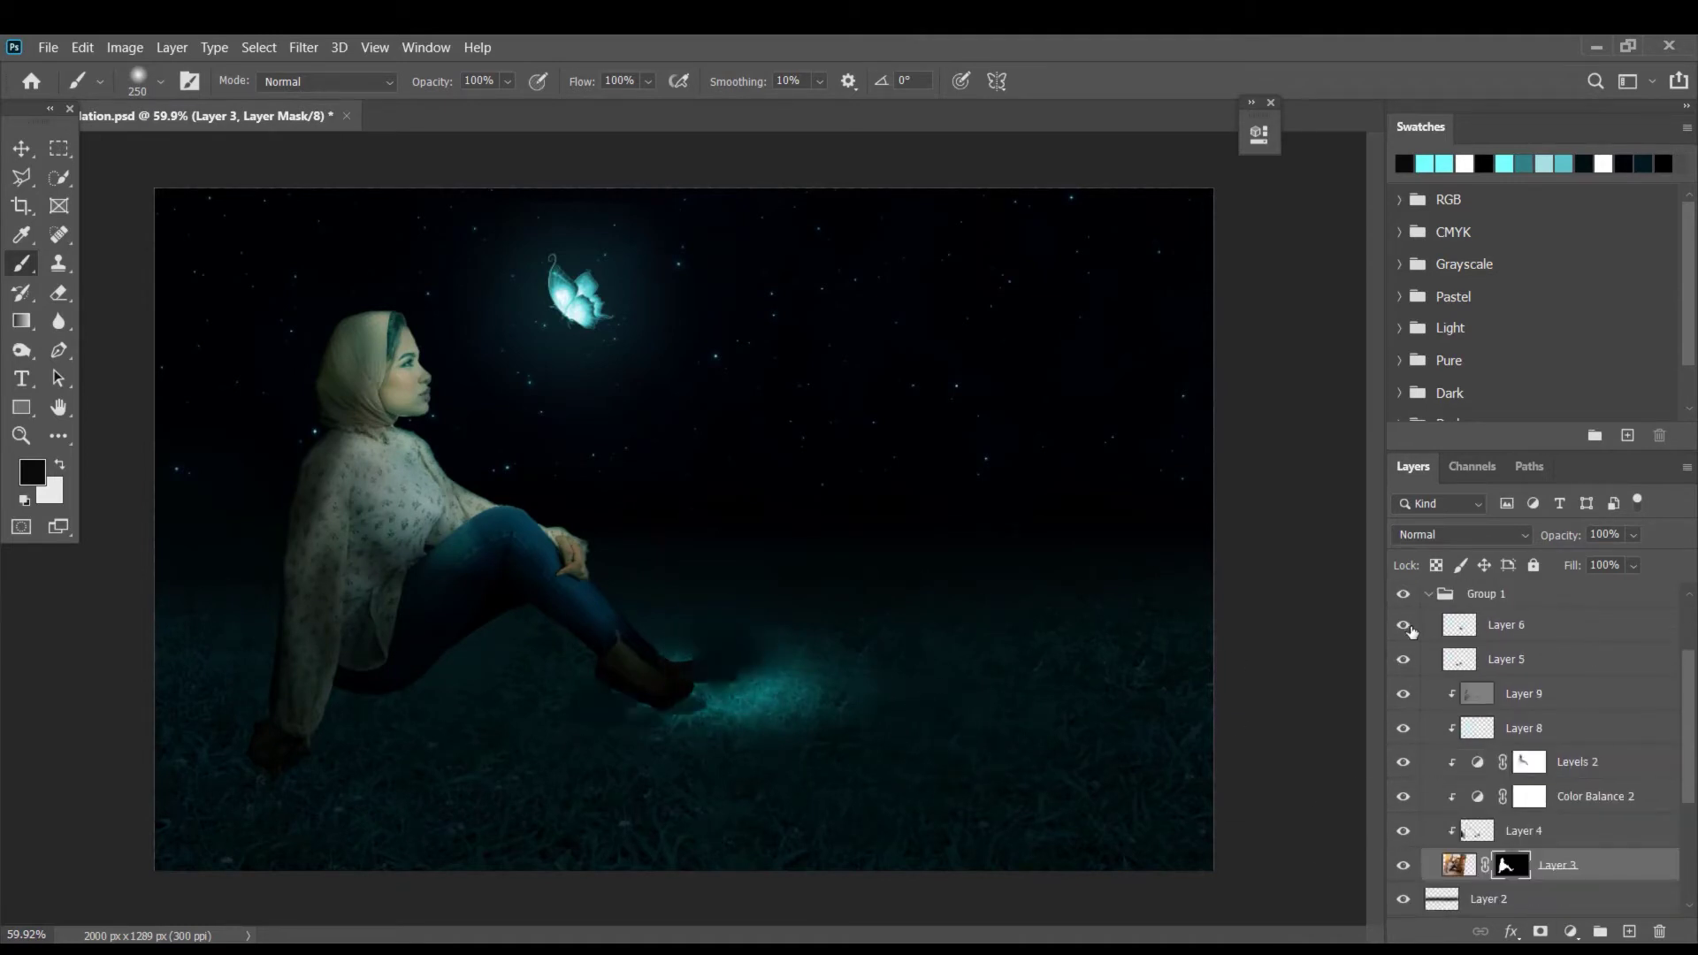
- Try to reshape the painted glow on the Levels 1 mask, lowering and widening it across the grass, and adjust the layer opacity
{"action": "left_click", "coordinate": [1516, 806]}
{"action": "key", "text": "ctrl+t"}
{"action": "left_click_drag", "start_coordinate": [739, 697], "coordinate": [760, 749]}
{"action": "left_click_drag", "start_coordinate": [728, 649], "coordinate": [729, 632]}
{"action": "left_click_drag", "start_coordinate": [462, 741], "coordinate": [408, 741]}
{"action": "left_click_drag", "start_coordinate": [1002, 739], "coordinate": [1029, 739]}
{"action": "left_click", "coordinate": [1633, 534]}
{"action": "left_click_drag", "start_coordinate": [1624, 555], "coordinate": [1680, 561]}
- Undo the recent glow transforms and the painted spot on the Levels 1 mask
{"action": "key", "text": "ctrl+z"}
{"action": "key", "text": "ctrl+z"}
{"action": "left_click", "coordinate": [1633, 535]}
{"action": "key", "text": "Return"}
{"action": "key", "text": "ctrl+z"}
{"action": "key", "text": "ctrl+z"}
{"action": "key", "text": "ctrl+z"}
{"action": "key", "text": "ctrl+z"}
{"action": "key", "text": "ctrl+z"}
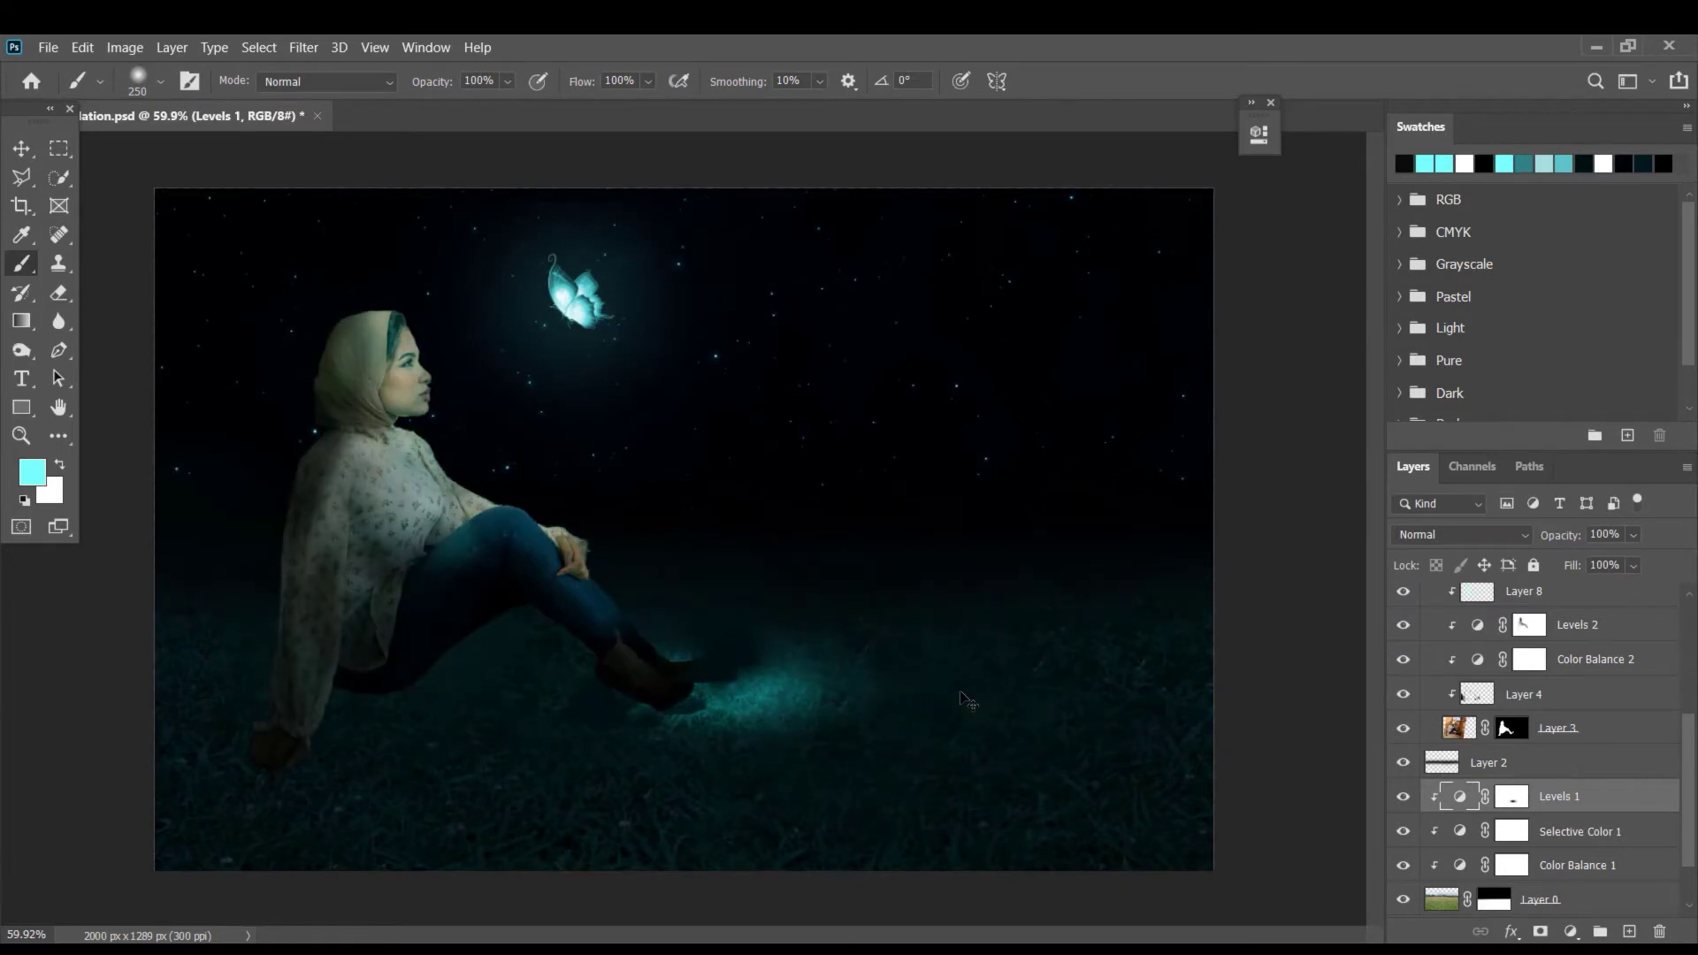
{"action": "key", "text": "ctrl+z"}
- Set the brush to 30% opacity and 37% flow and paint a soft black spot on the Levels 1 mask below the shoes
{"action": "left_click", "coordinate": [1509, 798]}
{"action": "left_click_drag", "start_coordinate": [1608, 562], "coordinate": [1668, 562]}
{"action": "left_click", "coordinate": [507, 81]}
{"action": "left_click_drag", "start_coordinate": [538, 106], "coordinate": [459, 107]}
{"action": "left_click", "coordinate": [648, 82]}
{"action": "left_click_drag", "start_coordinate": [679, 106], "coordinate": [607, 107]}
{"action": "left_click", "coordinate": [722, 738]}
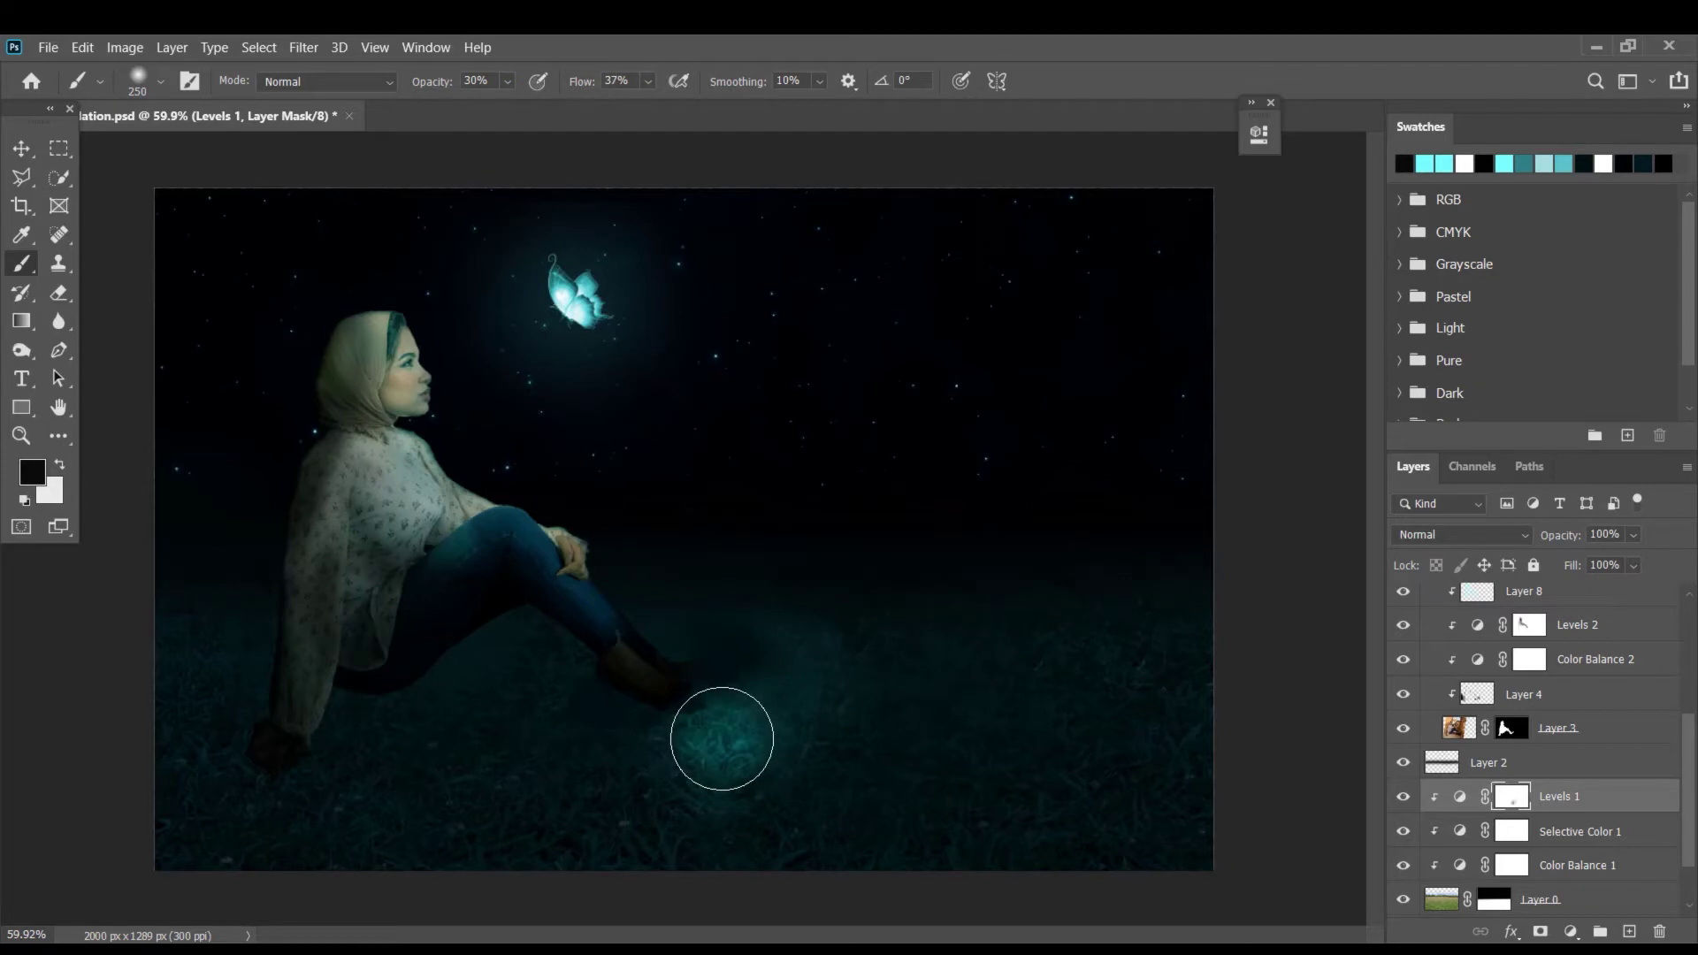
- Flatten and stretch the painted mask spot into a wide glow on the grass below the shoes
{"action": "key", "text": "ctrl+t"}
{"action": "left_click_drag", "start_coordinate": [583, 708], "coordinate": [494, 708]}
{"action": "left_click_drag", "start_coordinate": [700, 501], "coordinate": [698, 717]}
{"action": "left_click_drag", "start_coordinate": [707, 790], "coordinate": [732, 719]}
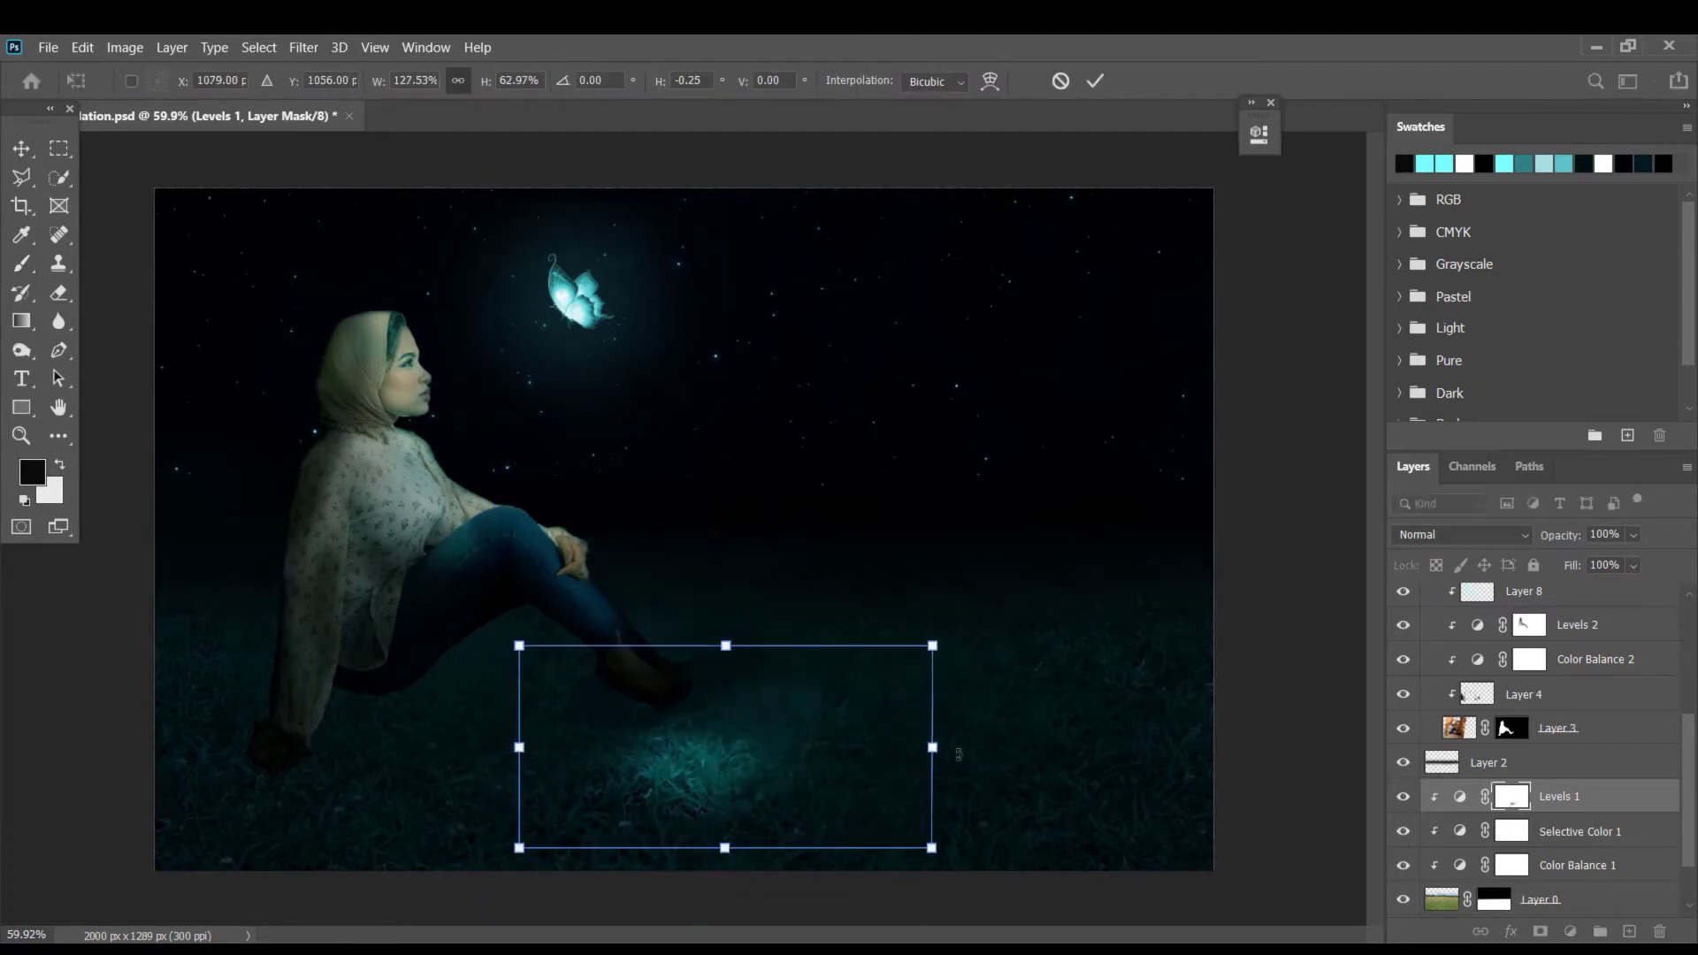
{"action": "left_click_drag", "start_coordinate": [933, 746], "coordinate": [1060, 748]}
{"action": "mouse_move", "coordinate": [517, 748]}
{"action": "left_mouse_down"}
{"action": "mouse_move", "coordinate": [423, 761]}
{"action": "mouse_move", "coordinate": [482, 751]}
{"action": "left_mouse_up"}
{"action": "left_click_drag", "start_coordinate": [1057, 747], "coordinate": [972, 748]}
{"action": "left_click_drag", "start_coordinate": [971, 748], "coordinate": [1138, 751]}
{"action": "mouse_move", "coordinate": [755, 730]}
{"action": "left_mouse_down"}
{"action": "mouse_move", "coordinate": [759, 705]}
{"action": "mouse_move", "coordinate": [694, 707]}
{"action": "mouse_move", "coordinate": [714, 725]}
{"action": "left_mouse_up"}
{"action": "left_click", "coordinate": [1095, 81]}
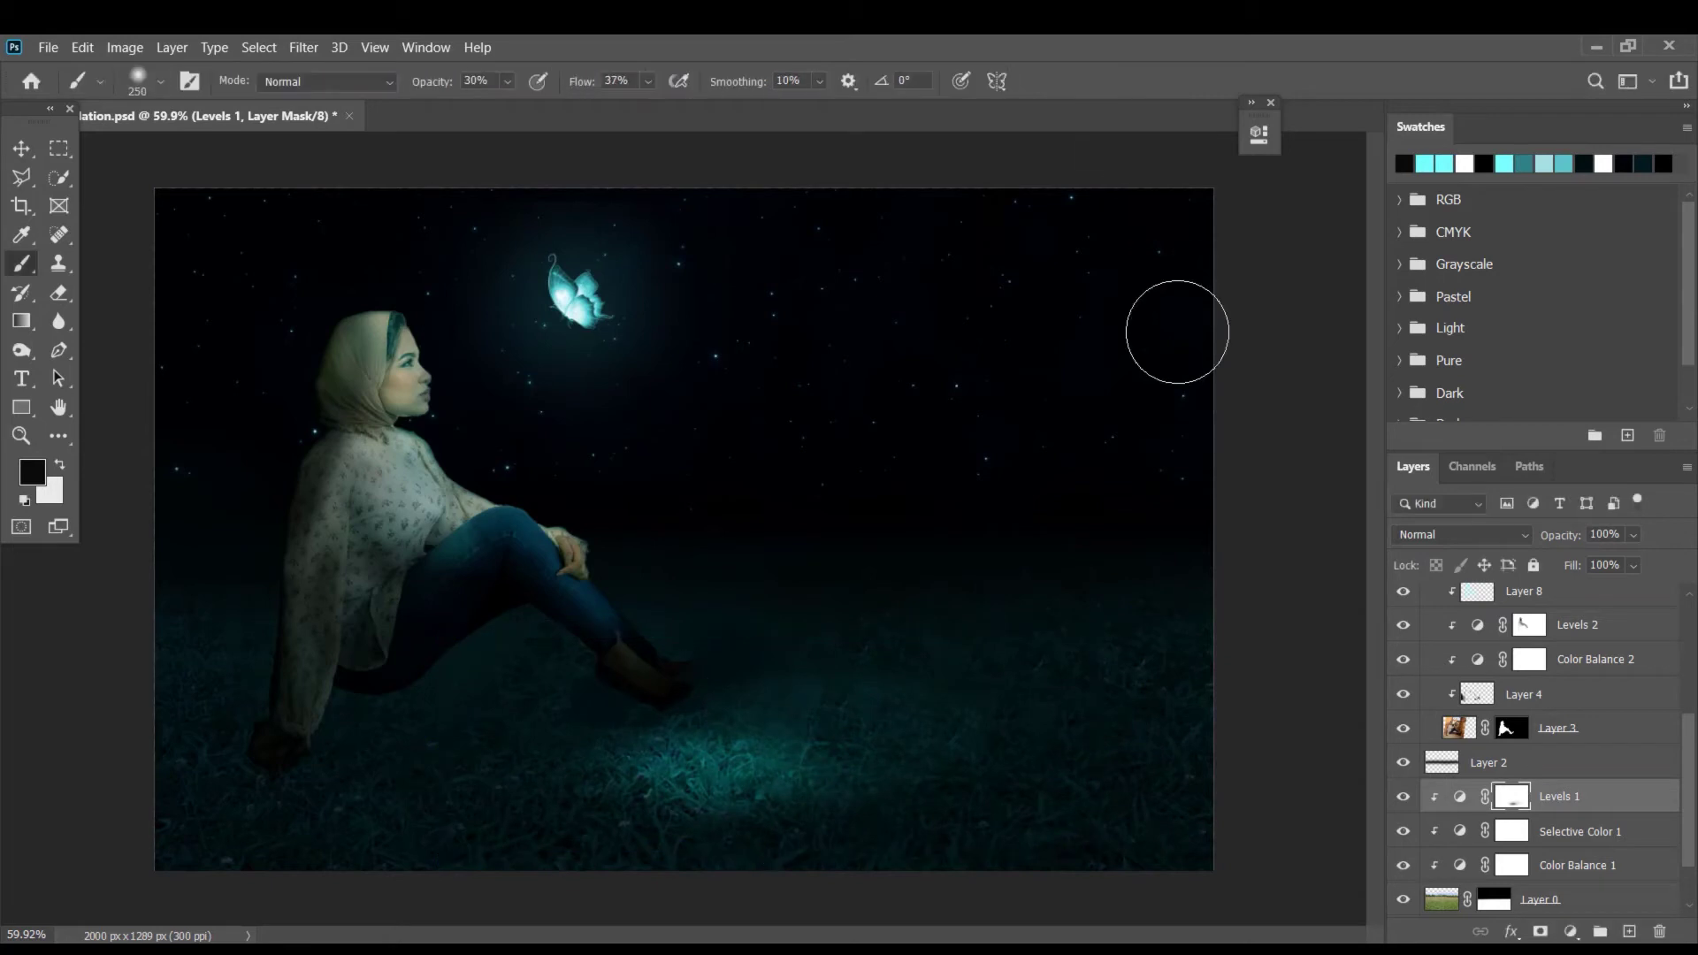
- Soften the grass glow with a 700 px white brush on the Levels 1 mask and stretch it wider
{"action": "key", "text": "x"}
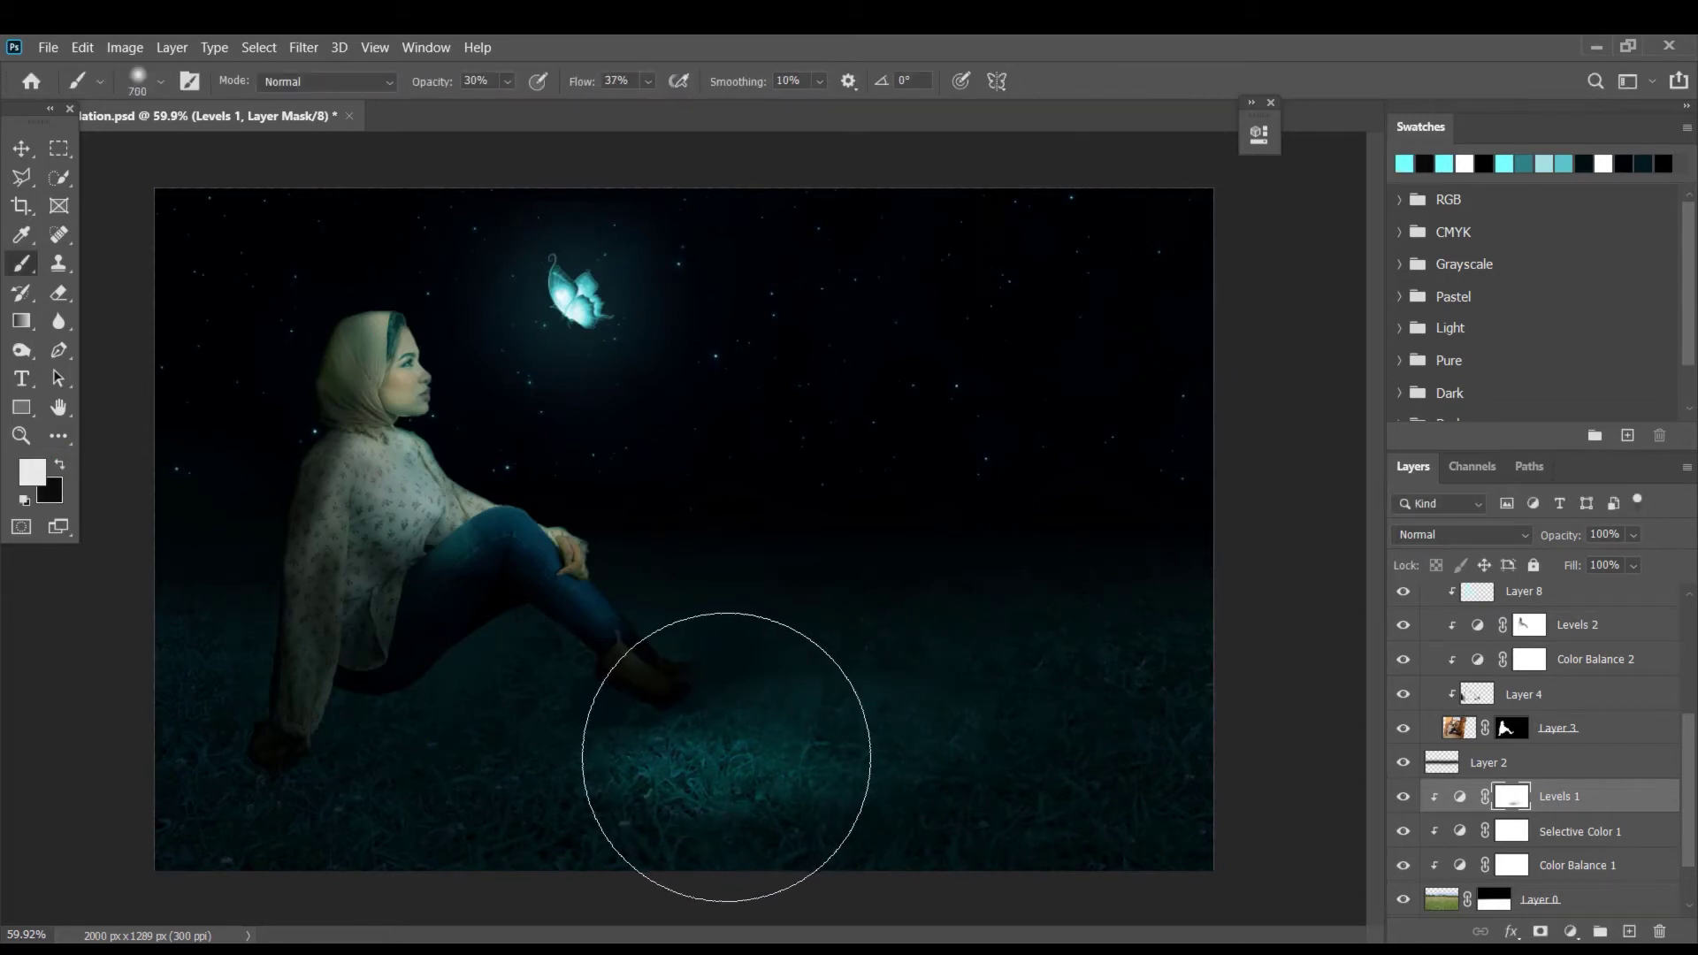
{"action": "key", "text": "ctrl+t"}
{"action": "left_click_drag", "start_coordinate": [1093, 729], "coordinate": [1265, 720]}
{"action": "left_click_drag", "start_coordinate": [860, 597], "coordinate": [857, 608]}
{"action": "left_click", "coordinate": [1095, 82]}
- Try to move the Layer 7 butterfly away from its glow, toggling layers to check what each one holds
{"action": "scroll", "coordinate": [1517, 708], "scroll_direction": "up", "scroll_amount": 5}
{"action": "left_click", "coordinate": [1400, 643]}
{"action": "left_click", "coordinate": [1399, 643]}
{"action": "left_click", "coordinate": [1445, 671]}
{"action": "left_click", "coordinate": [21, 149]}
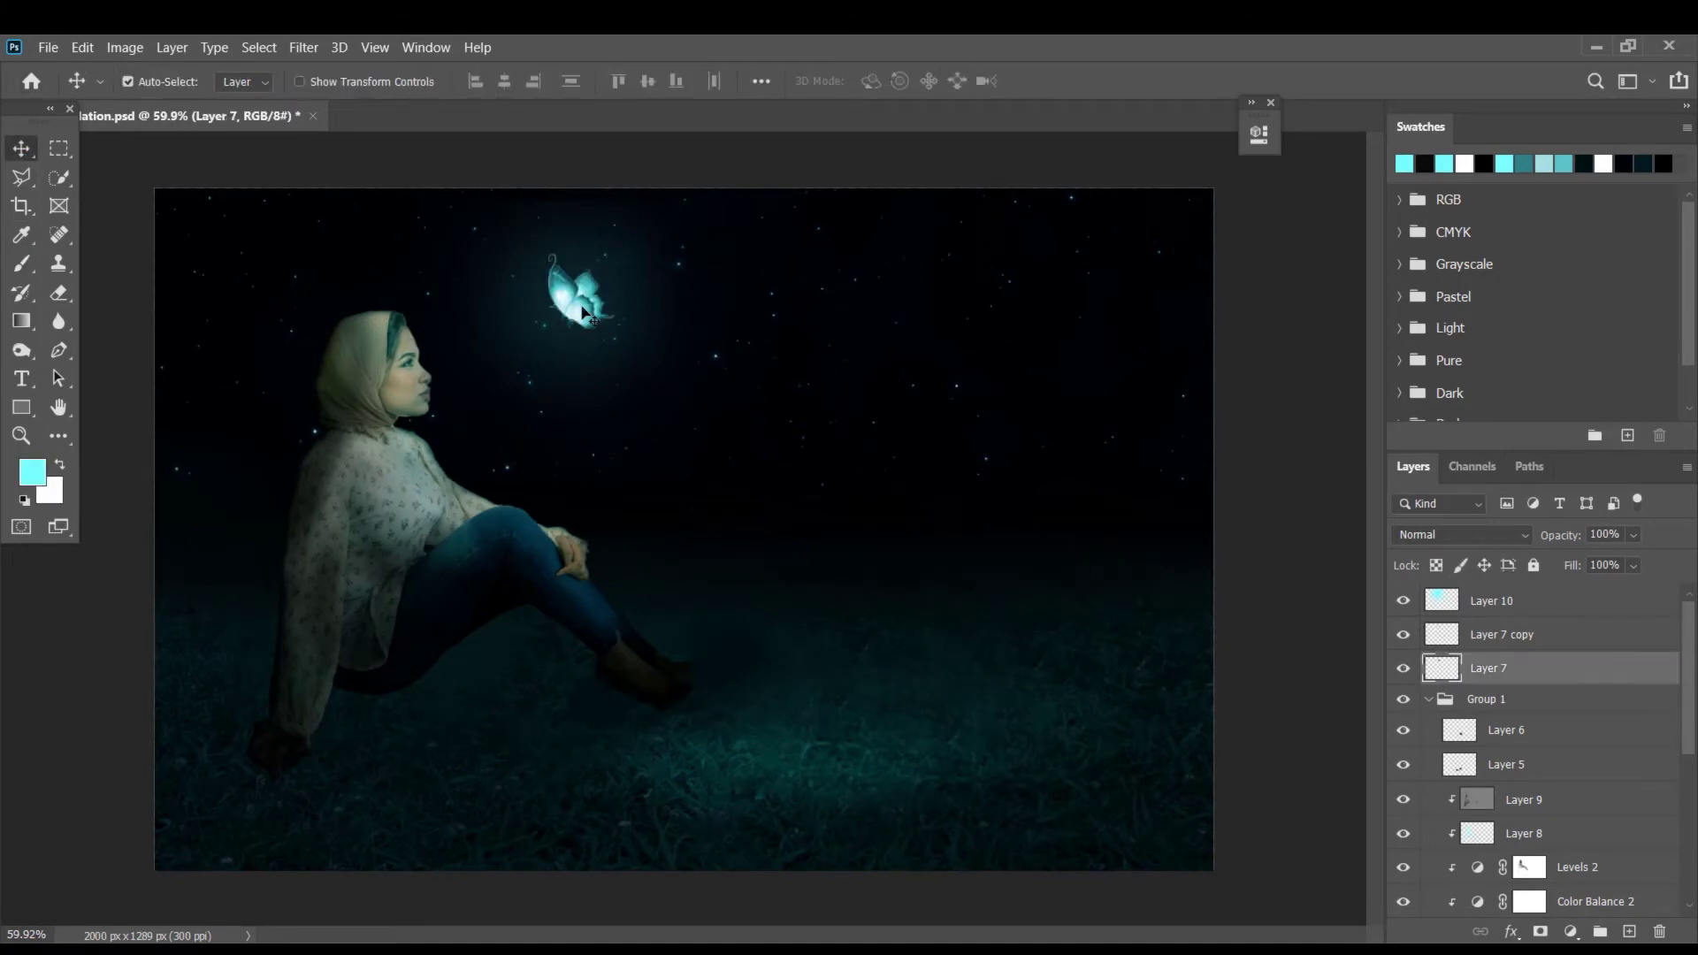
{"action": "left_click_drag", "start_coordinate": [595, 320], "coordinate": [813, 527]}
{"action": "left_click", "coordinate": [778, 654]}
{"action": "left_click", "coordinate": [1459, 626]}
{"action": "left_click", "coordinate": [1403, 626]}
{"action": "left_click", "coordinate": [1403, 626]}
{"action": "scroll", "coordinate": [1471, 663], "scroll_direction": "up", "scroll_amount": 4}
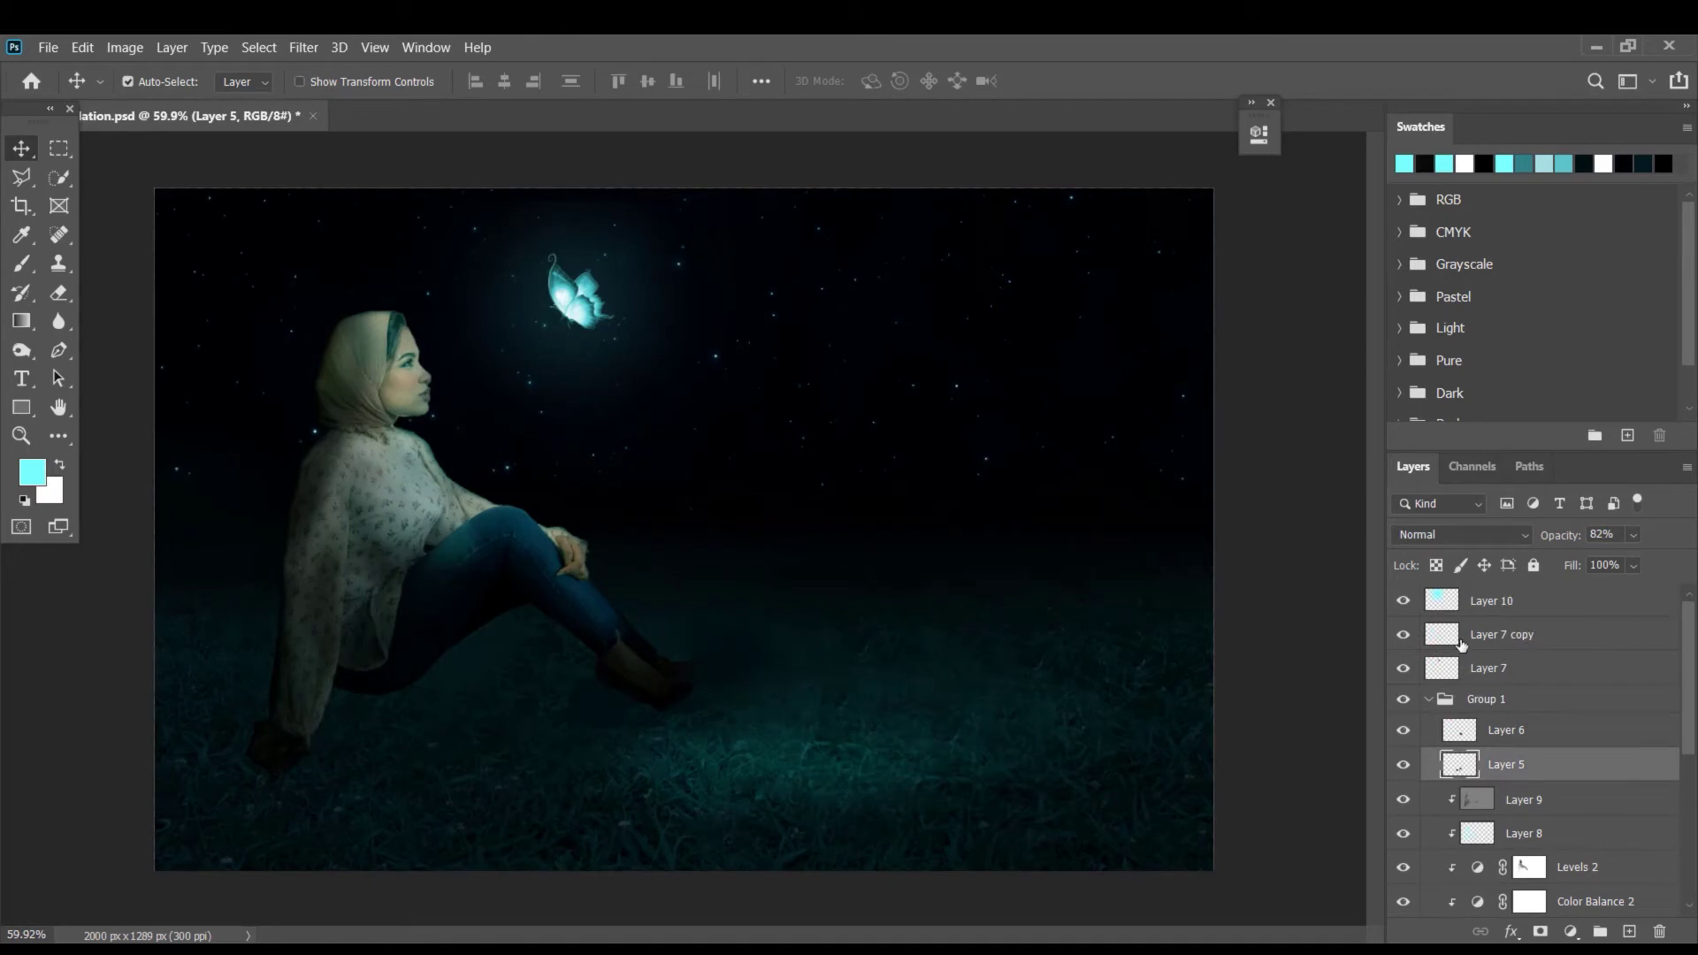
- Duplicate the Layer 7 butterfly and place the copy in the dark sky in front of the woman
{"action": "left_click", "coordinate": [1482, 672]}
{"action": "left_click_drag", "start_coordinate": [571, 307], "coordinate": [573, 311]}
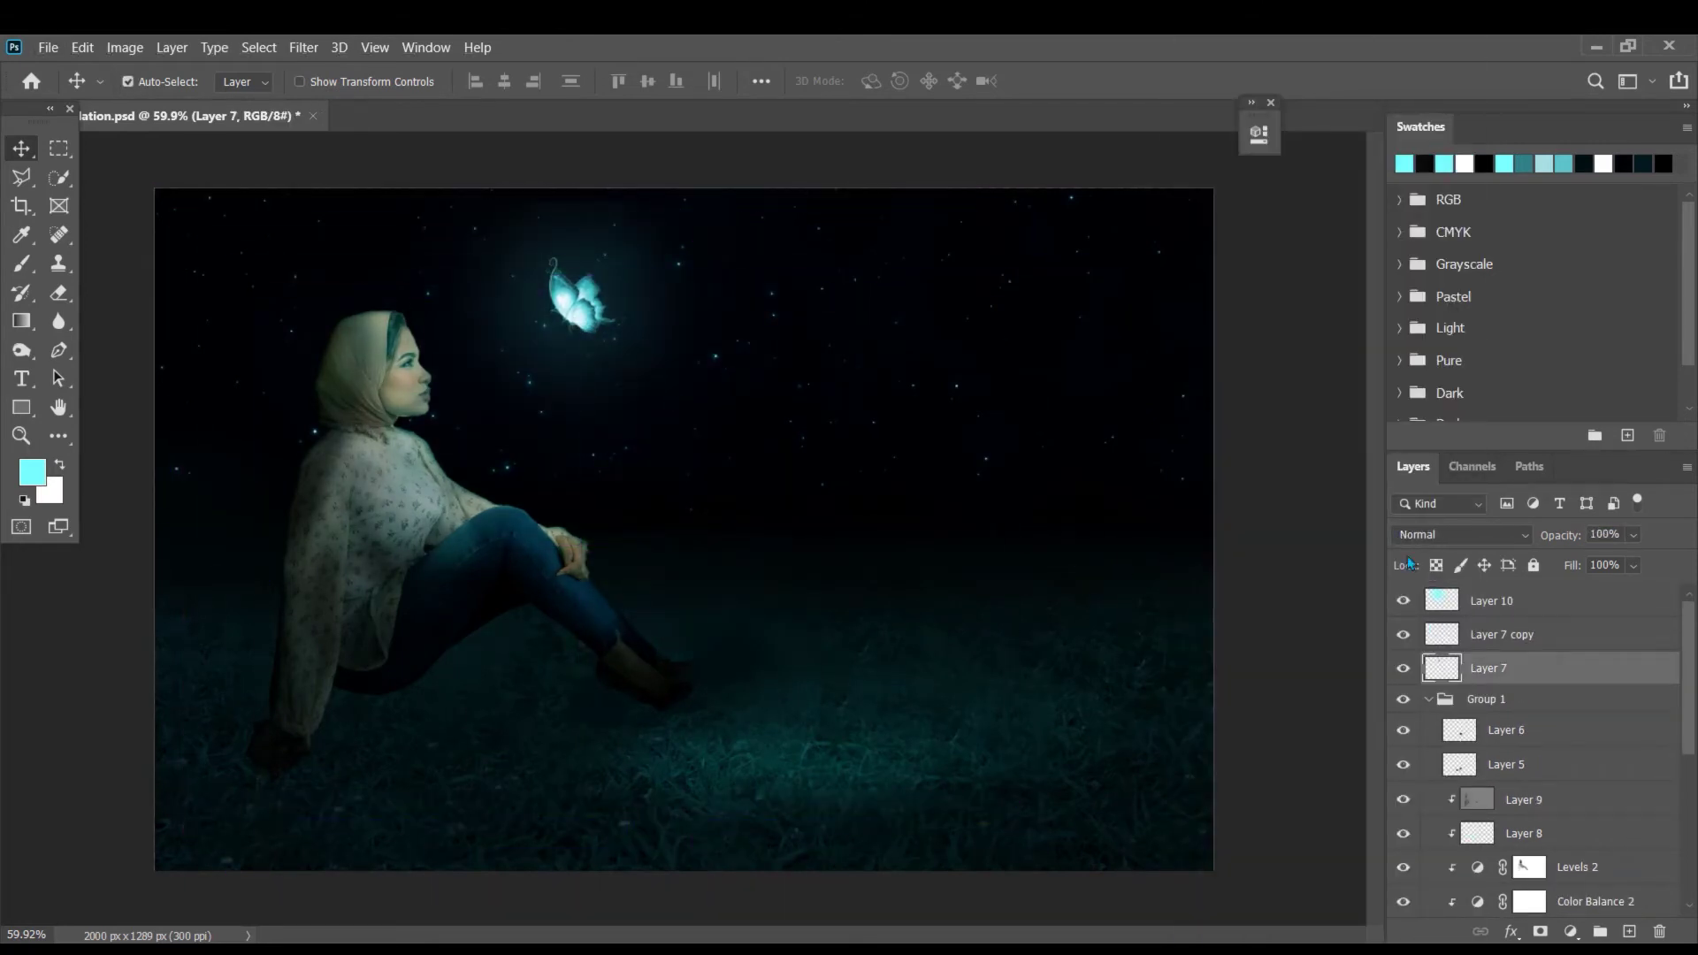
{"action": "key", "text": "ctrl+t"}
{"action": "left_click_drag", "start_coordinate": [624, 341], "coordinate": [707, 404]}
{"action": "left_click_drag", "start_coordinate": [596, 313], "coordinate": [819, 459]}
{"action": "key", "text": "Return"}
{"action": "key", "text": "ctrl+j"}
- Move the butterfly copy to the top of the layer stack and enlarge it to several times its original size
{"action": "key", "text": "ctrl+t"}
{"action": "left_click_drag", "start_coordinate": [1448, 662], "coordinate": [1448, 592]}
{"action": "key", "text": "ctrl+t"}
{"action": "left_click_drag", "start_coordinate": [849, 485], "coordinate": [949, 604]}
{"action": "left_click_drag", "start_coordinate": [878, 550], "coordinate": [844, 478]}
- Rename the large butterfly's layer to batterfly 2, Layer 7 to batterfly 1 and Layer 7 copy to batterfly 1 2
{"action": "double_click", "coordinate": [1480, 607]}
{"action": "type", "text": "batterfly 2"}
{"action": "left_click", "coordinate": [1519, 672]}
{"action": "double_click", "coordinate": [1495, 705]}
{"action": "type", "text": "bat"}
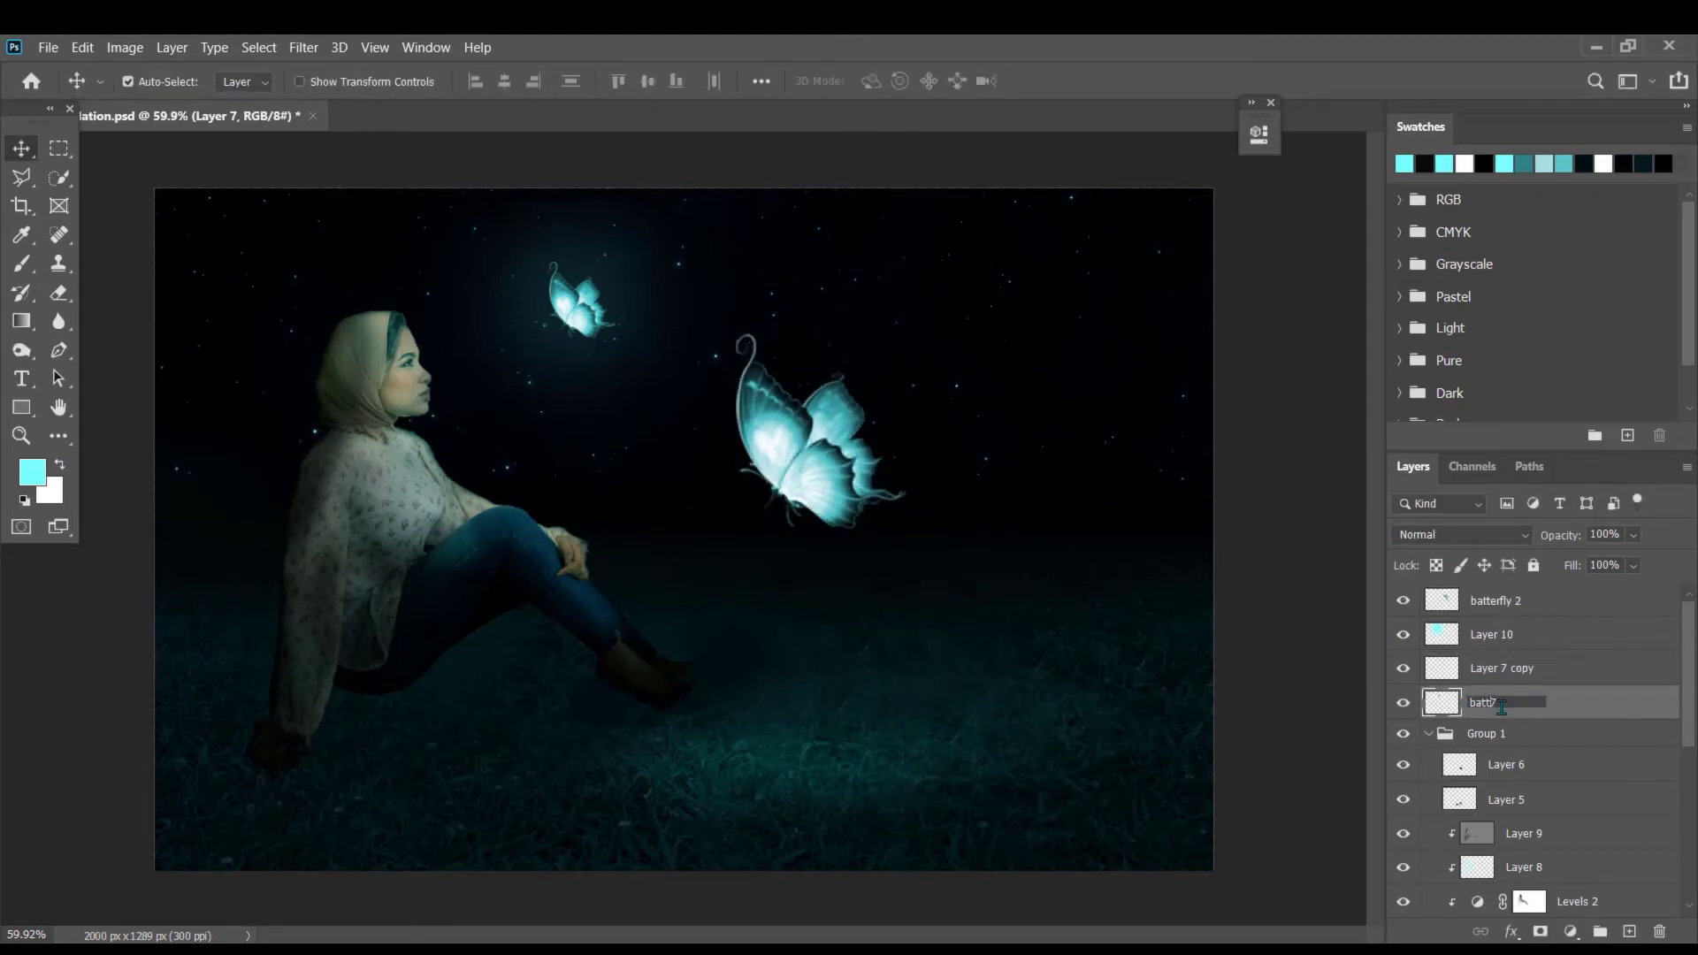
{"action": "type", "text": "terfly 1"}
{"action": "key", "text": "Return"}
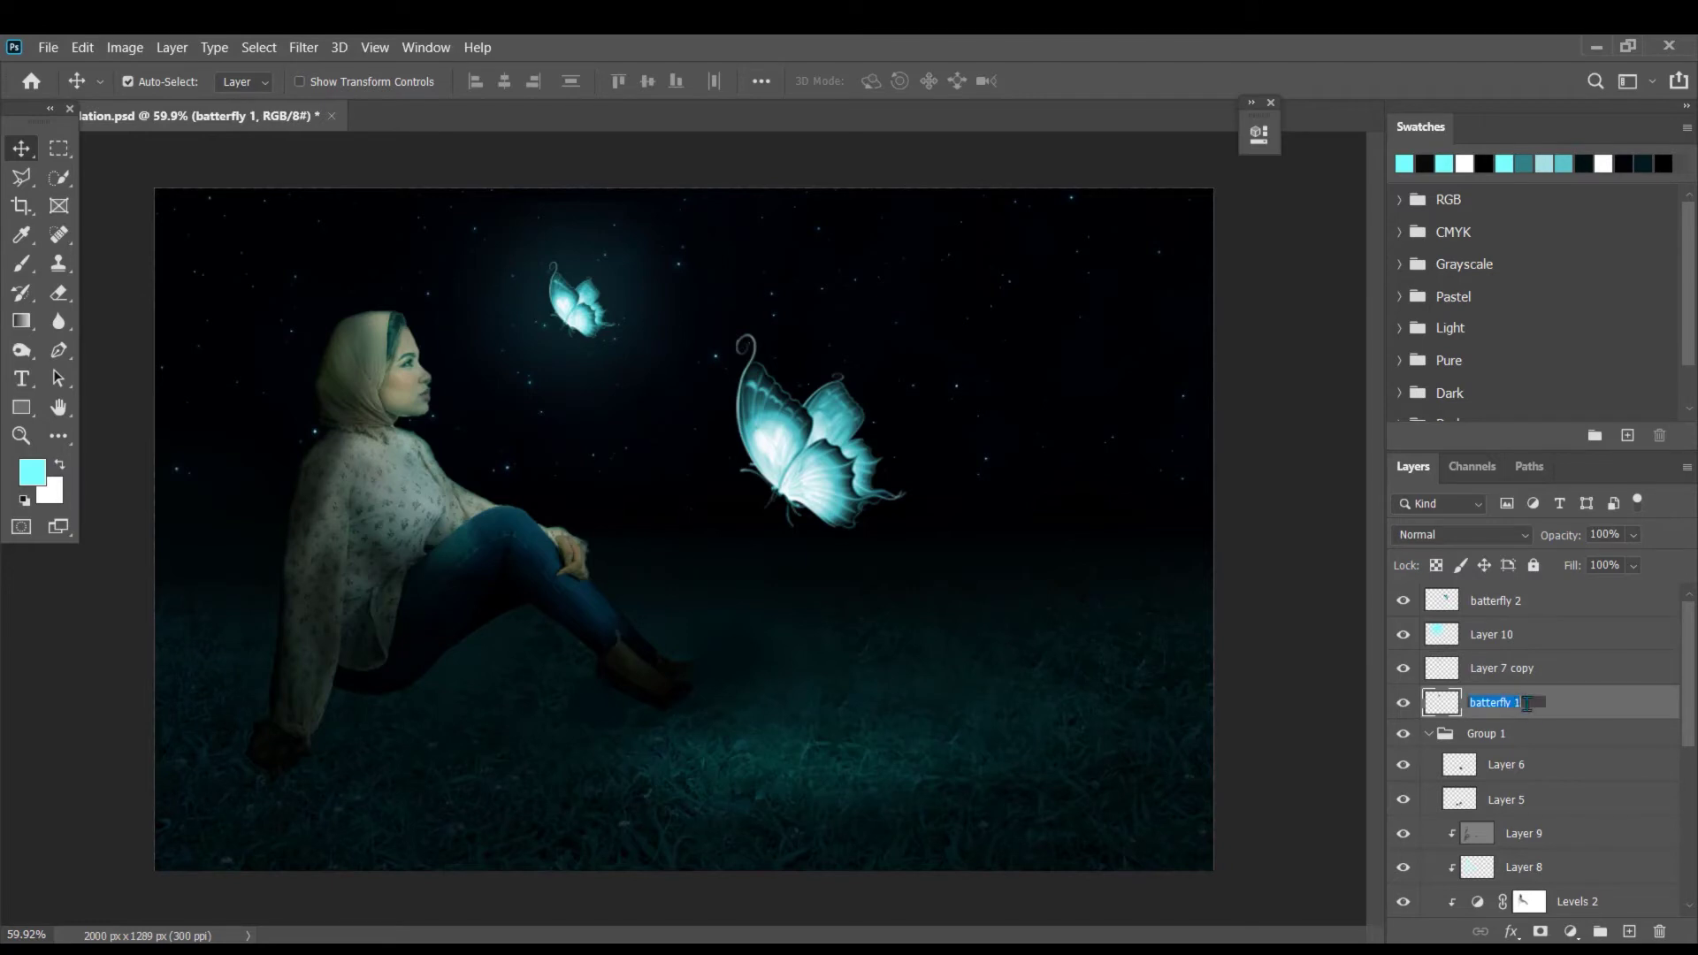
{"action": "double_click", "coordinate": [1506, 669]}
{"action": "type", "text": "batterfly 1"}
{"action": "type", "text": "2"}
{"action": "left_click", "coordinate": [1555, 644]}
- Duplicate batterfly 2, apply a strong Gaussian Blur to the copy and set its blend mode to Screen
{"action": "left_click", "coordinate": [1501, 612]}
{"action": "key", "text": "ctrl+j"}
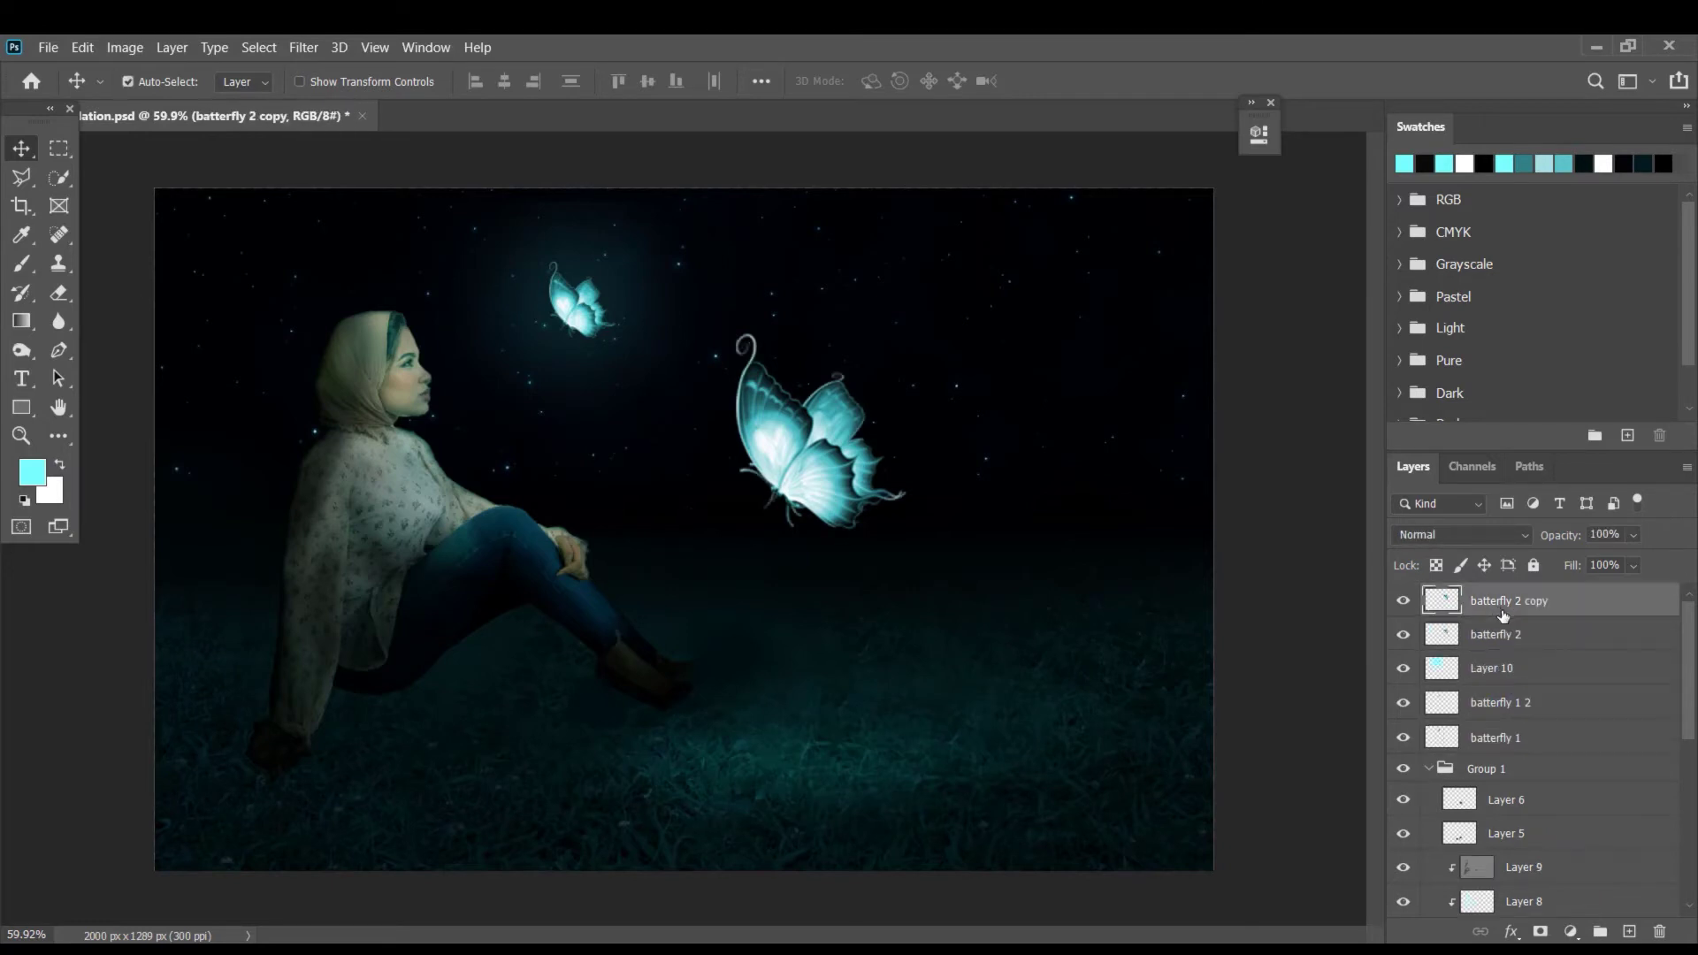
{"action": "left_click", "coordinate": [299, 53]}
{"action": "mouse_move", "coordinate": [364, 281]}
{"action": "left_click", "coordinate": [625, 364]}
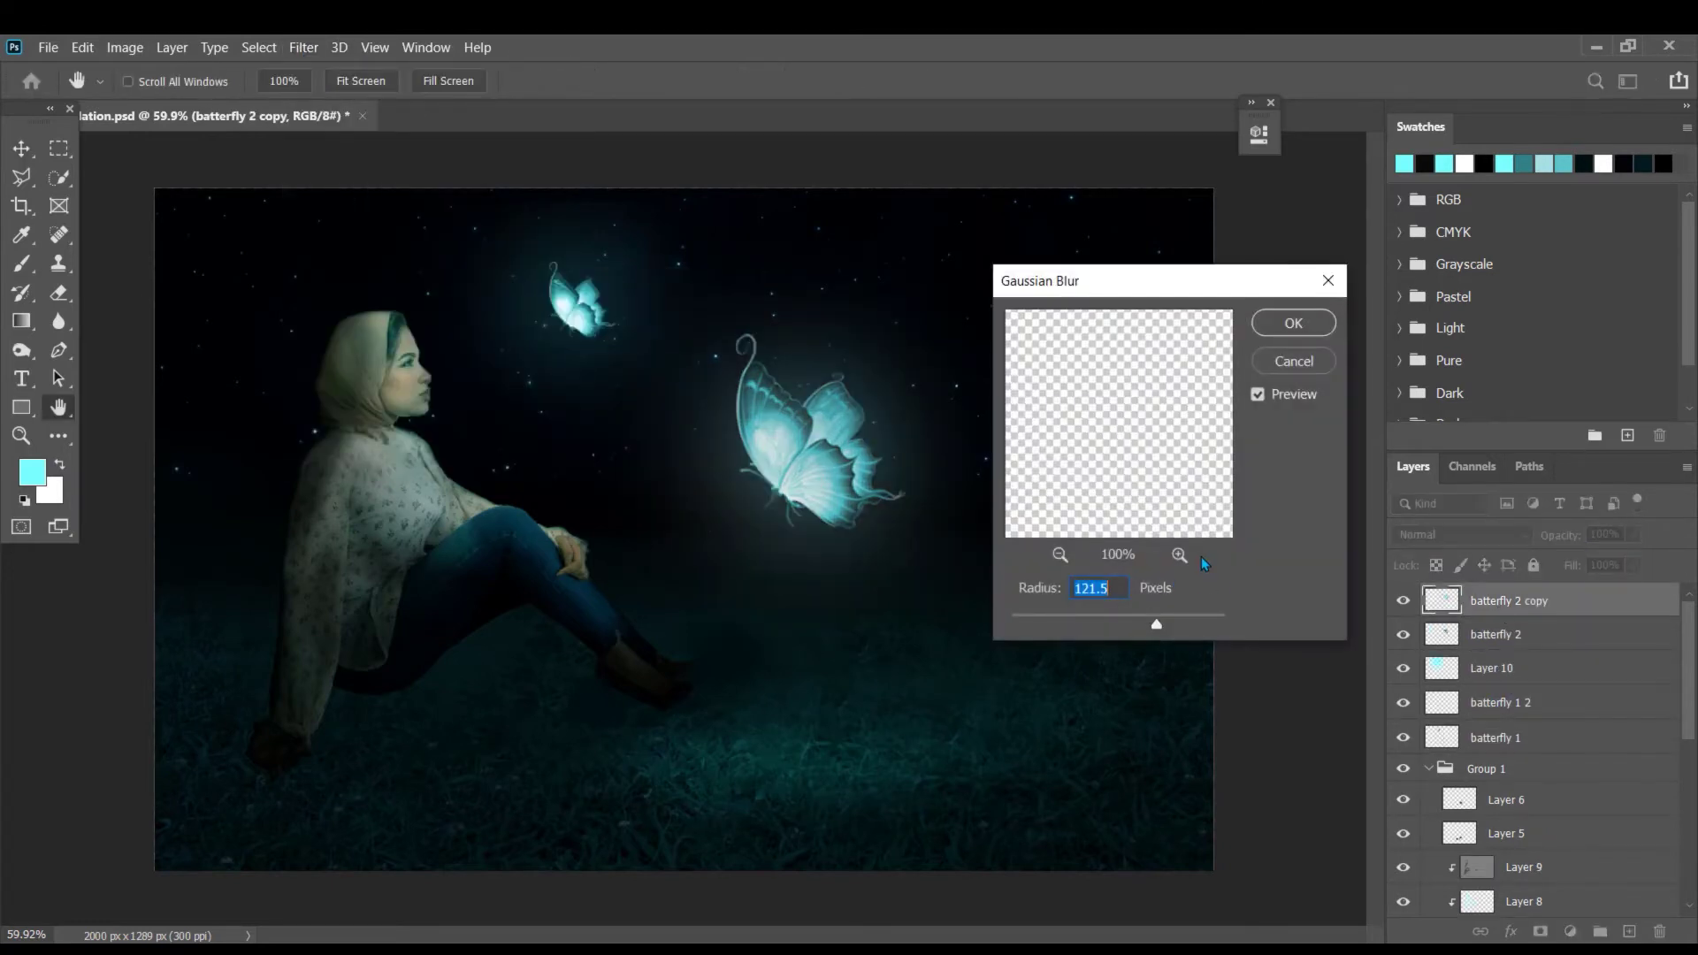
{"action": "left_click_drag", "start_coordinate": [1150, 624], "coordinate": [1160, 629]}
{"action": "left_click", "coordinate": [1289, 328]}
{"action": "left_click", "coordinate": [1459, 535]}
{"action": "left_click", "coordinate": [1436, 565]}
- Convert batterfly 2 and its blurred copy into one Smart Object and move it lower, closer to the grass
{"action": "left_click", "coordinate": [1483, 639], "text": "ctrl"}
{"action": "right_click", "coordinate": [1488, 638]}
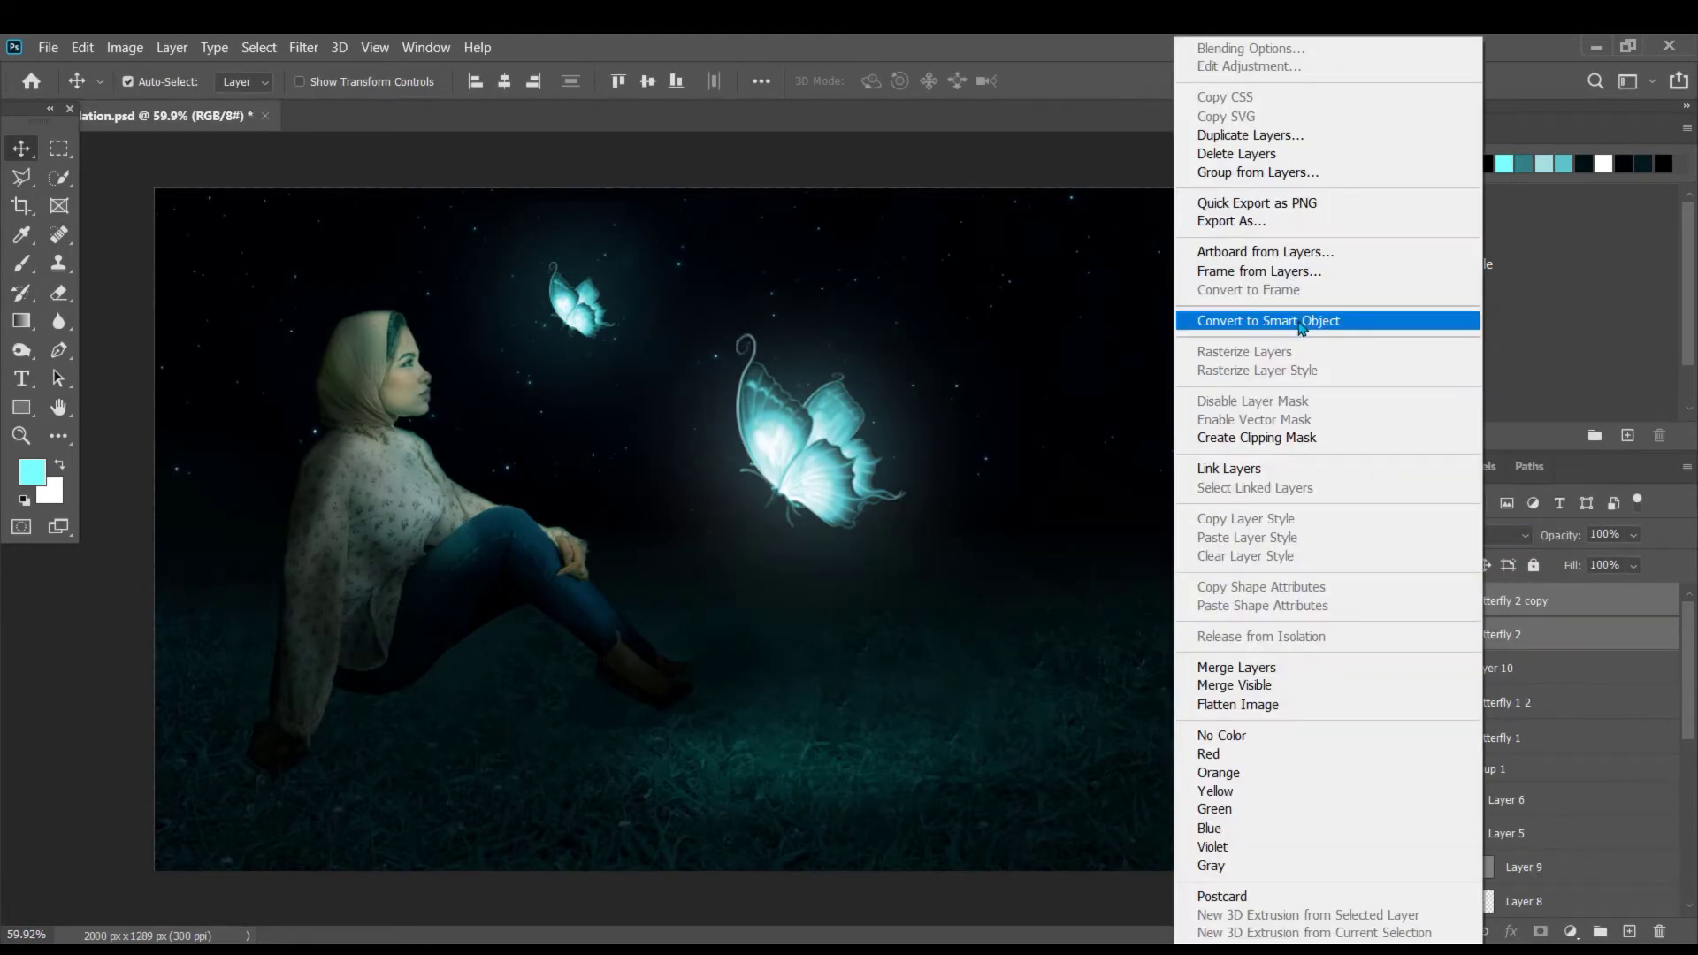
{"action": "left_click", "coordinate": [1316, 321]}
{"action": "key", "text": "ctrl+t"}
{"action": "left_click_drag", "start_coordinate": [807, 474], "coordinate": [859, 547]}
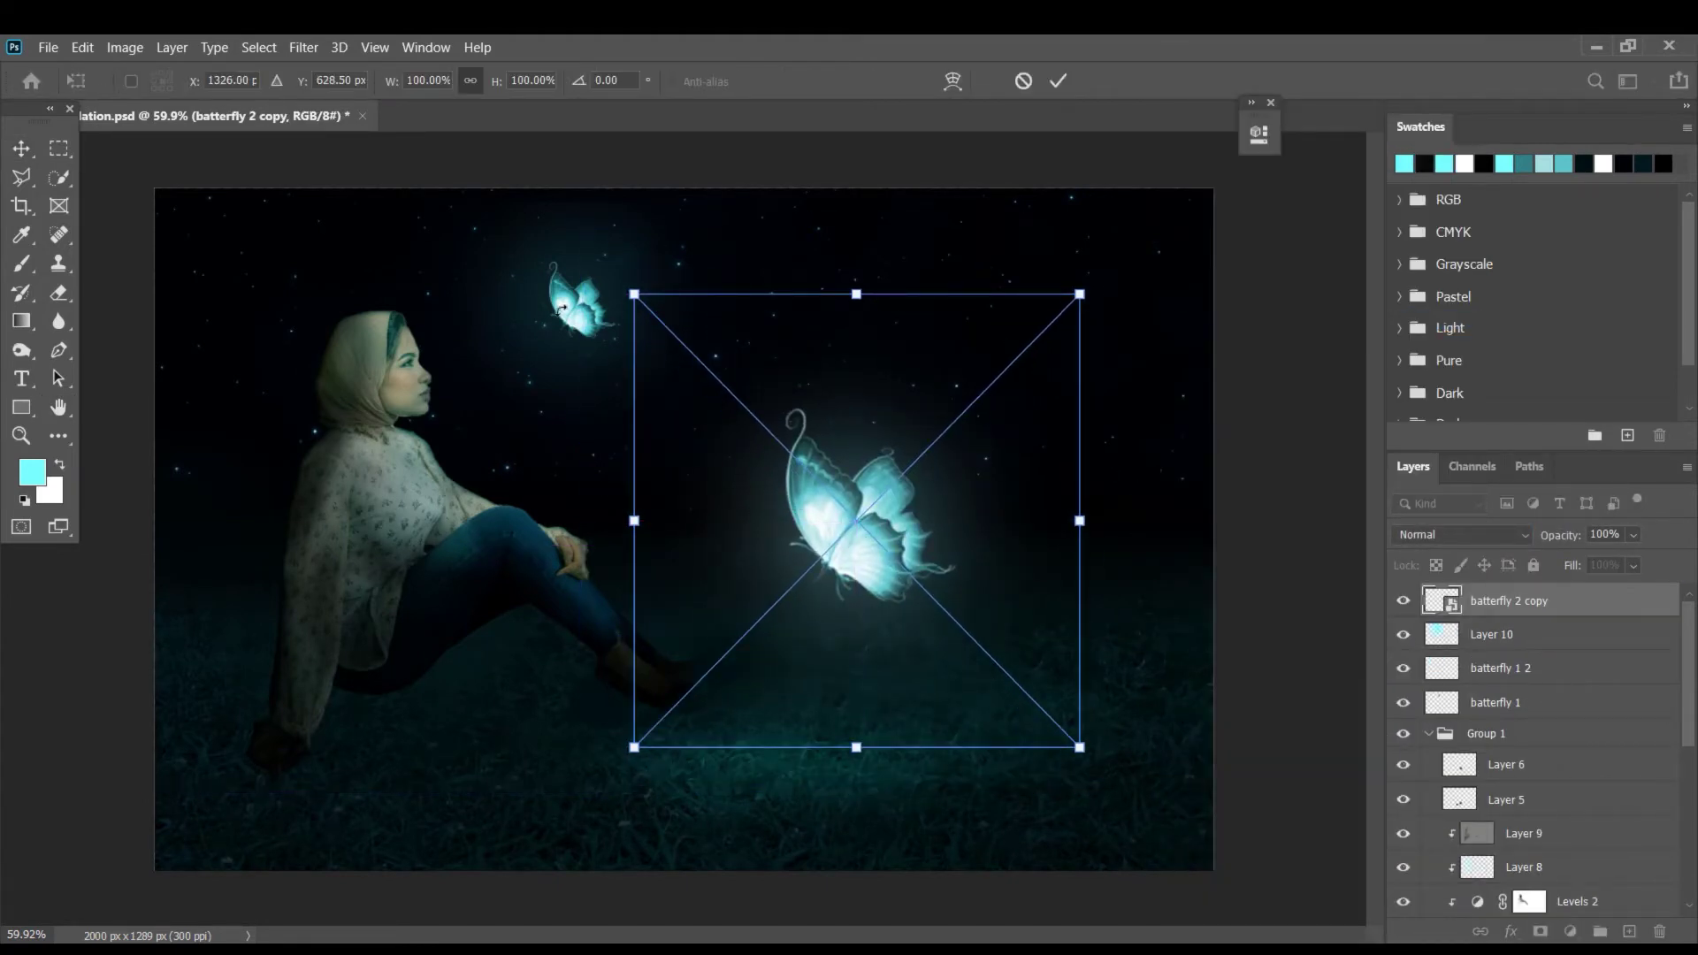
- Transform the small butterfly's layers together with the Layer 10 glow, shifting them slightly closer to the woman
{"action": "left_click", "coordinate": [1490, 636]}
{"action": "left_click", "coordinate": [1473, 700]}
{"action": "left_click", "coordinate": [1491, 637]}
{"action": "left_click", "coordinate": [1478, 702], "text": "shift"}
{"action": "key", "text": "ctrl+t"}
{"action": "mouse_move", "coordinate": [990, 779]}
{"action": "left_mouse_down"}
{"action": "mouse_move", "coordinate": [1006, 808]}
{"action": "mouse_move", "coordinate": [921, 748]}
{"action": "mouse_move", "coordinate": [981, 793]}
{"action": "left_mouse_up"}
{"action": "left_click_drag", "start_coordinate": [945, 752], "coordinate": [944, 736]}
{"action": "key", "text": "Return"}
- Nudge the large butterfly slightly up toward the woman and set its blend mode to Screen
{"action": "left_click", "coordinate": [814, 557]}
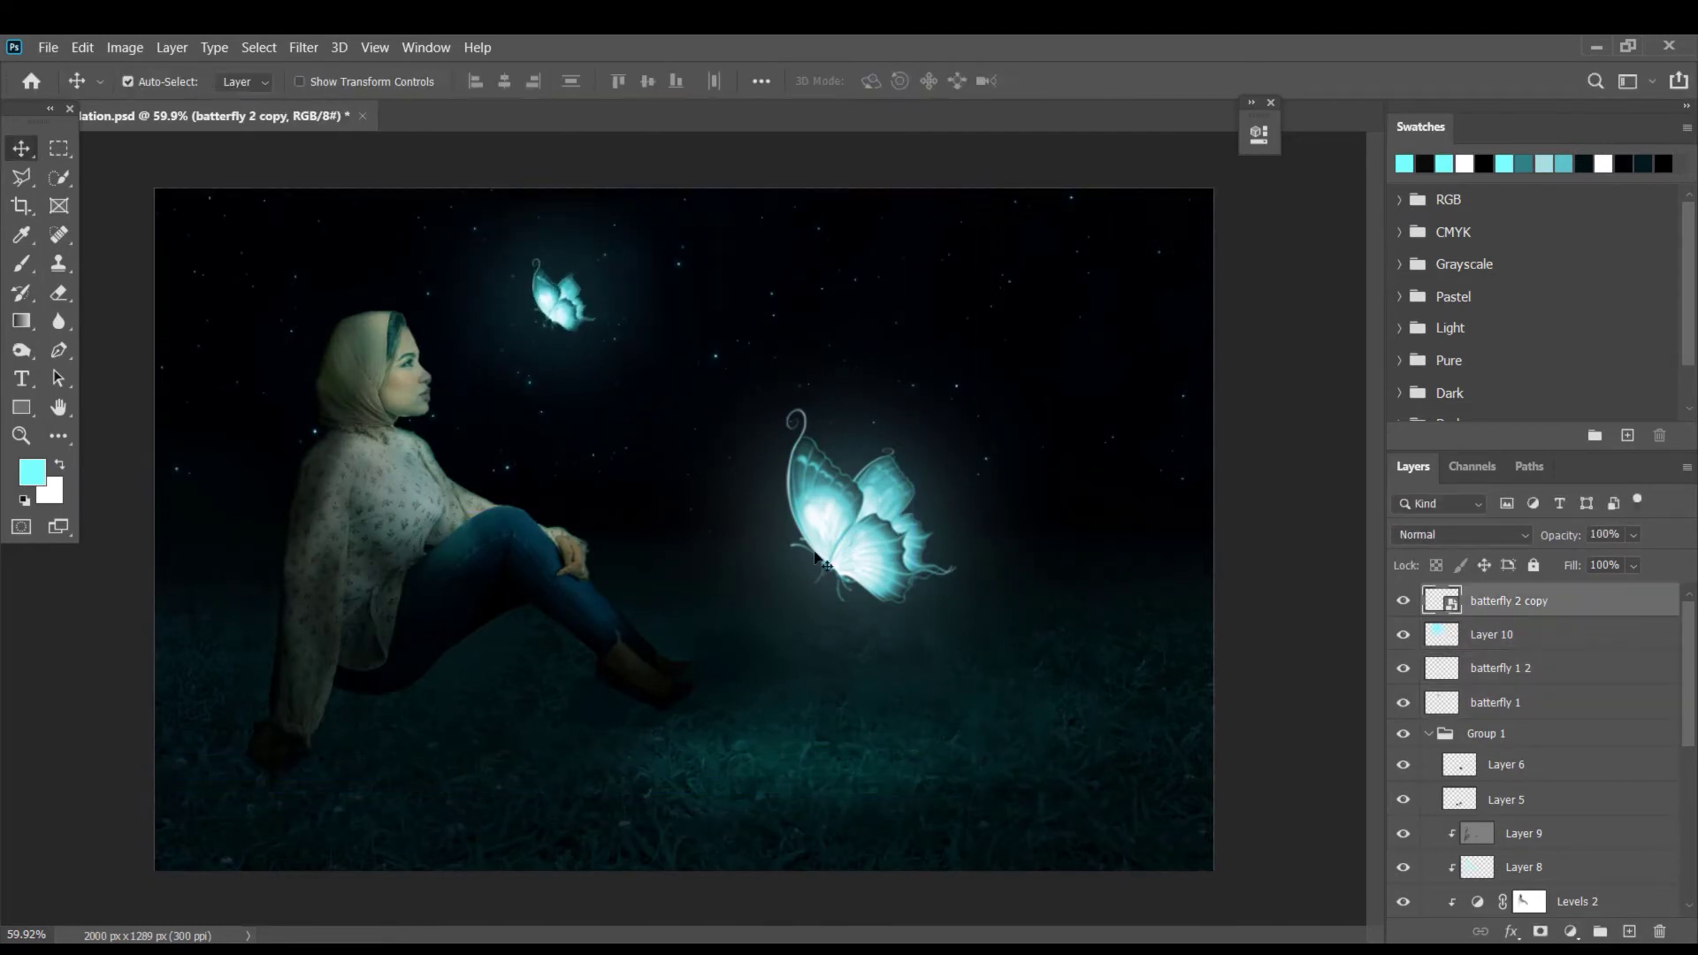
{"action": "left_click_drag", "start_coordinate": [814, 557], "coordinate": [805, 546]}
{"action": "left_click", "coordinate": [1463, 534]}
{"action": "left_click", "coordinate": [1488, 571]}
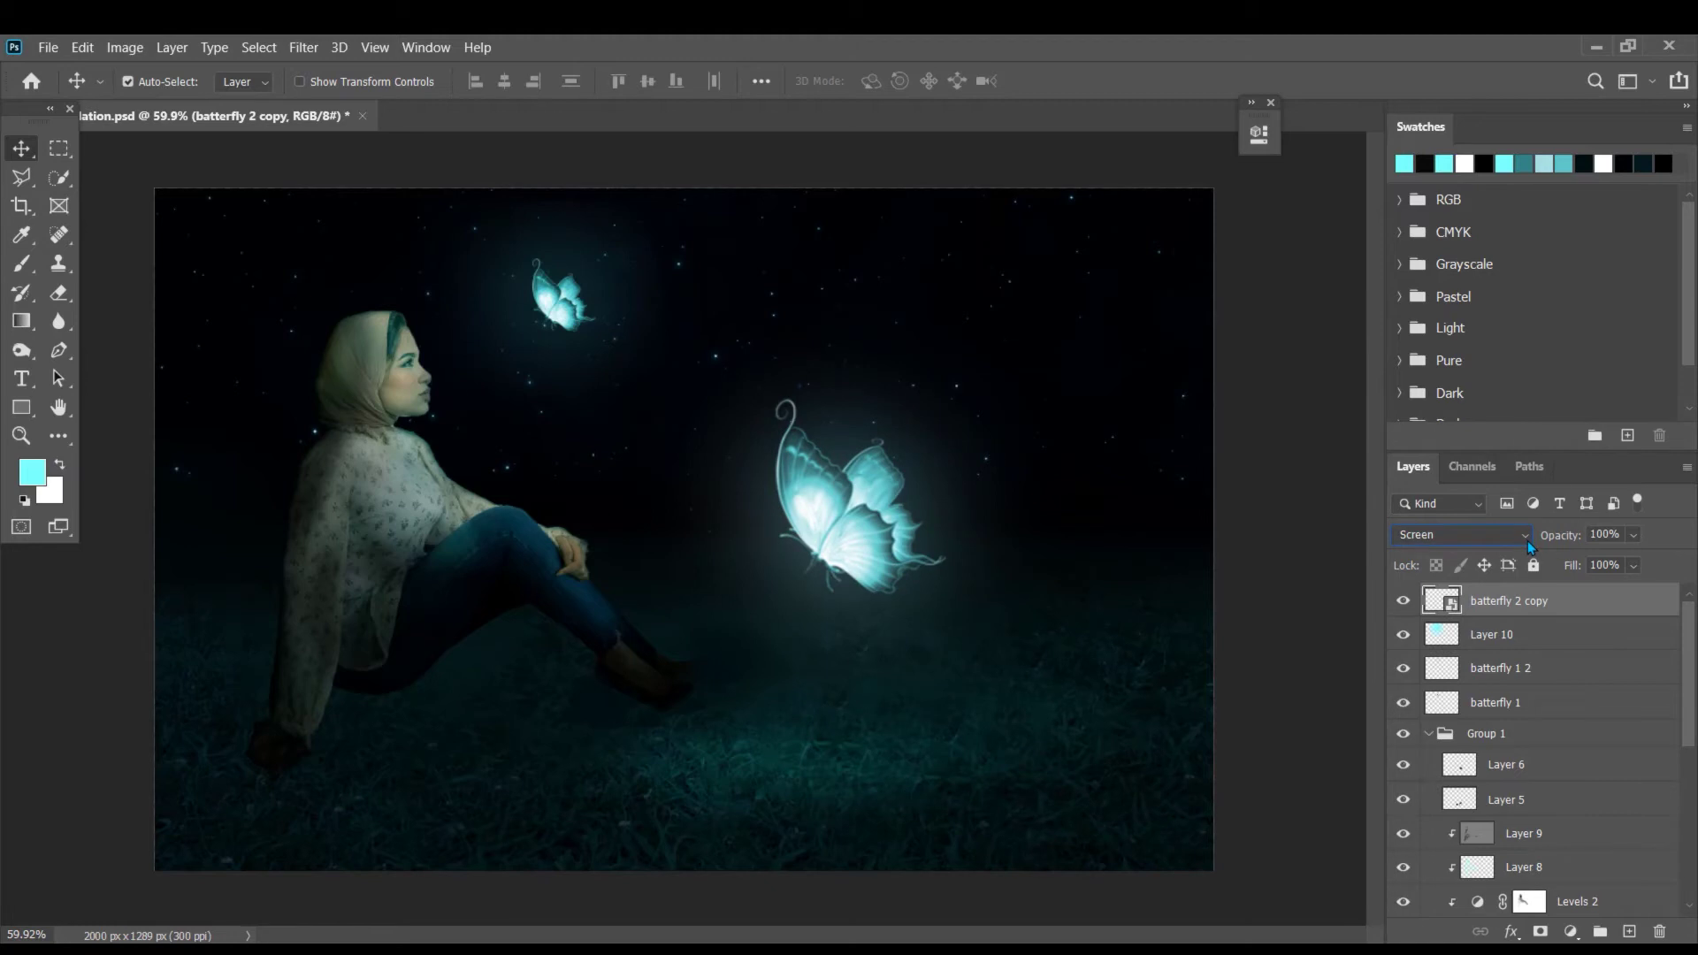
{"action": "left_click", "coordinate": [1461, 530]}
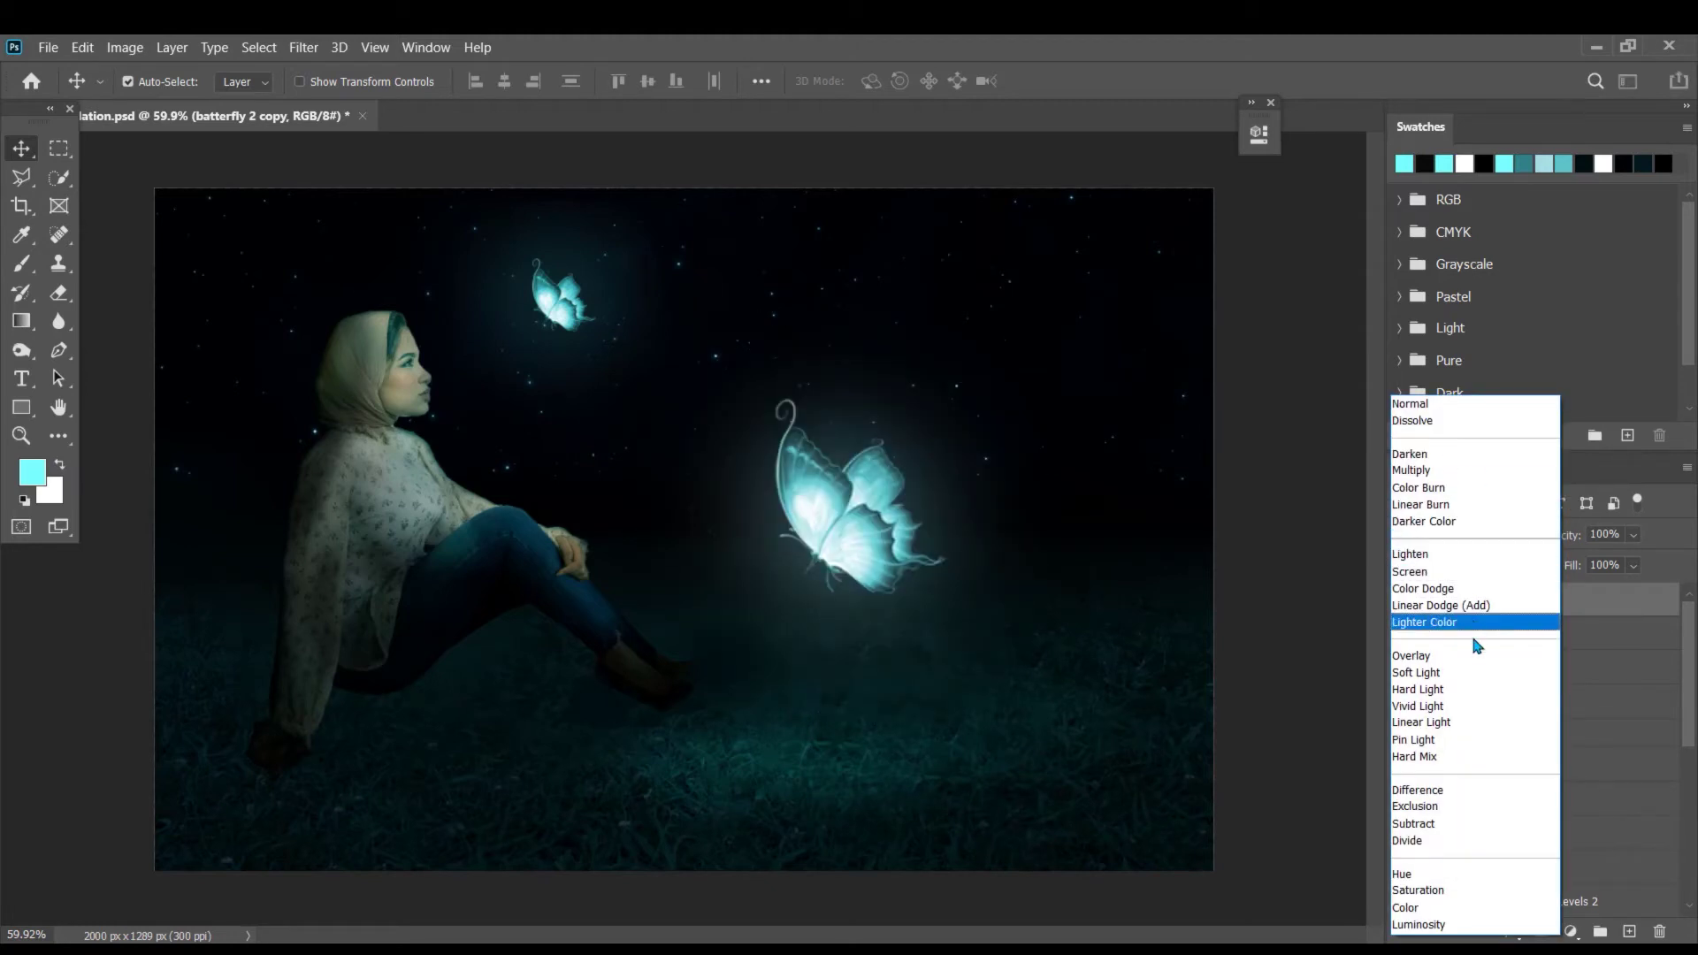
{"action": "left_click", "coordinate": [1433, 572]}
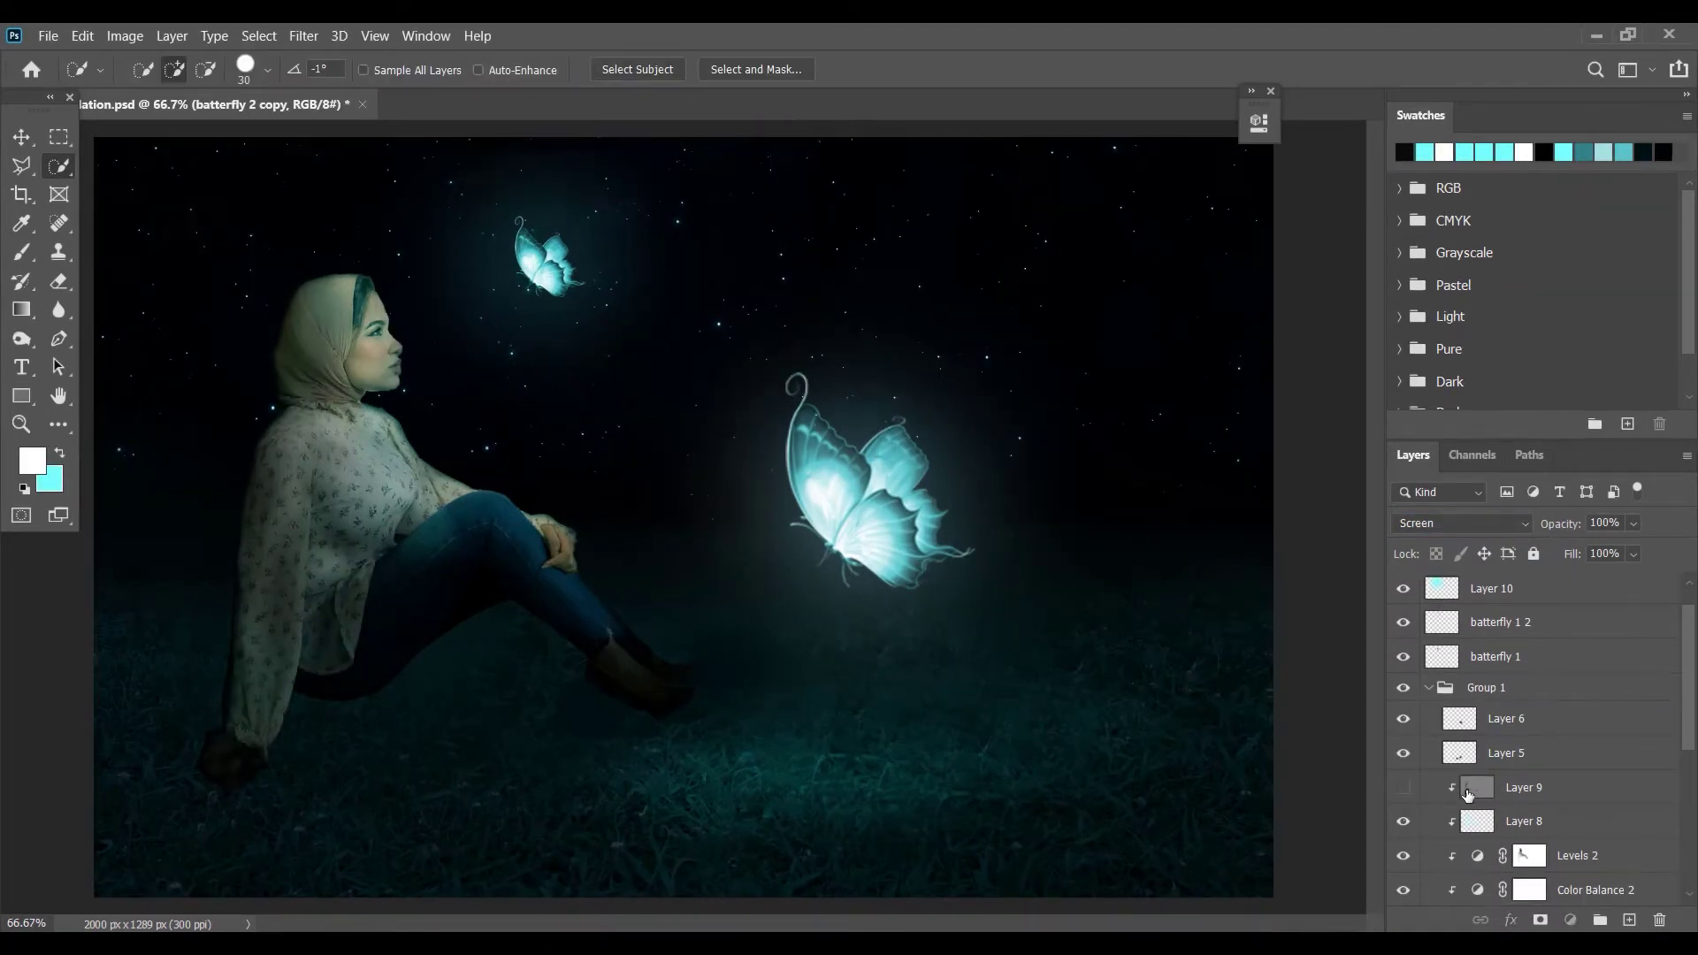
- Delete Layer 9 and brighten the woman in Levels 2 with output white 89, midtones 0.86 and a lower input white
{"action": "left_click_drag", "start_coordinate": [1467, 795], "coordinate": [1659, 920]}
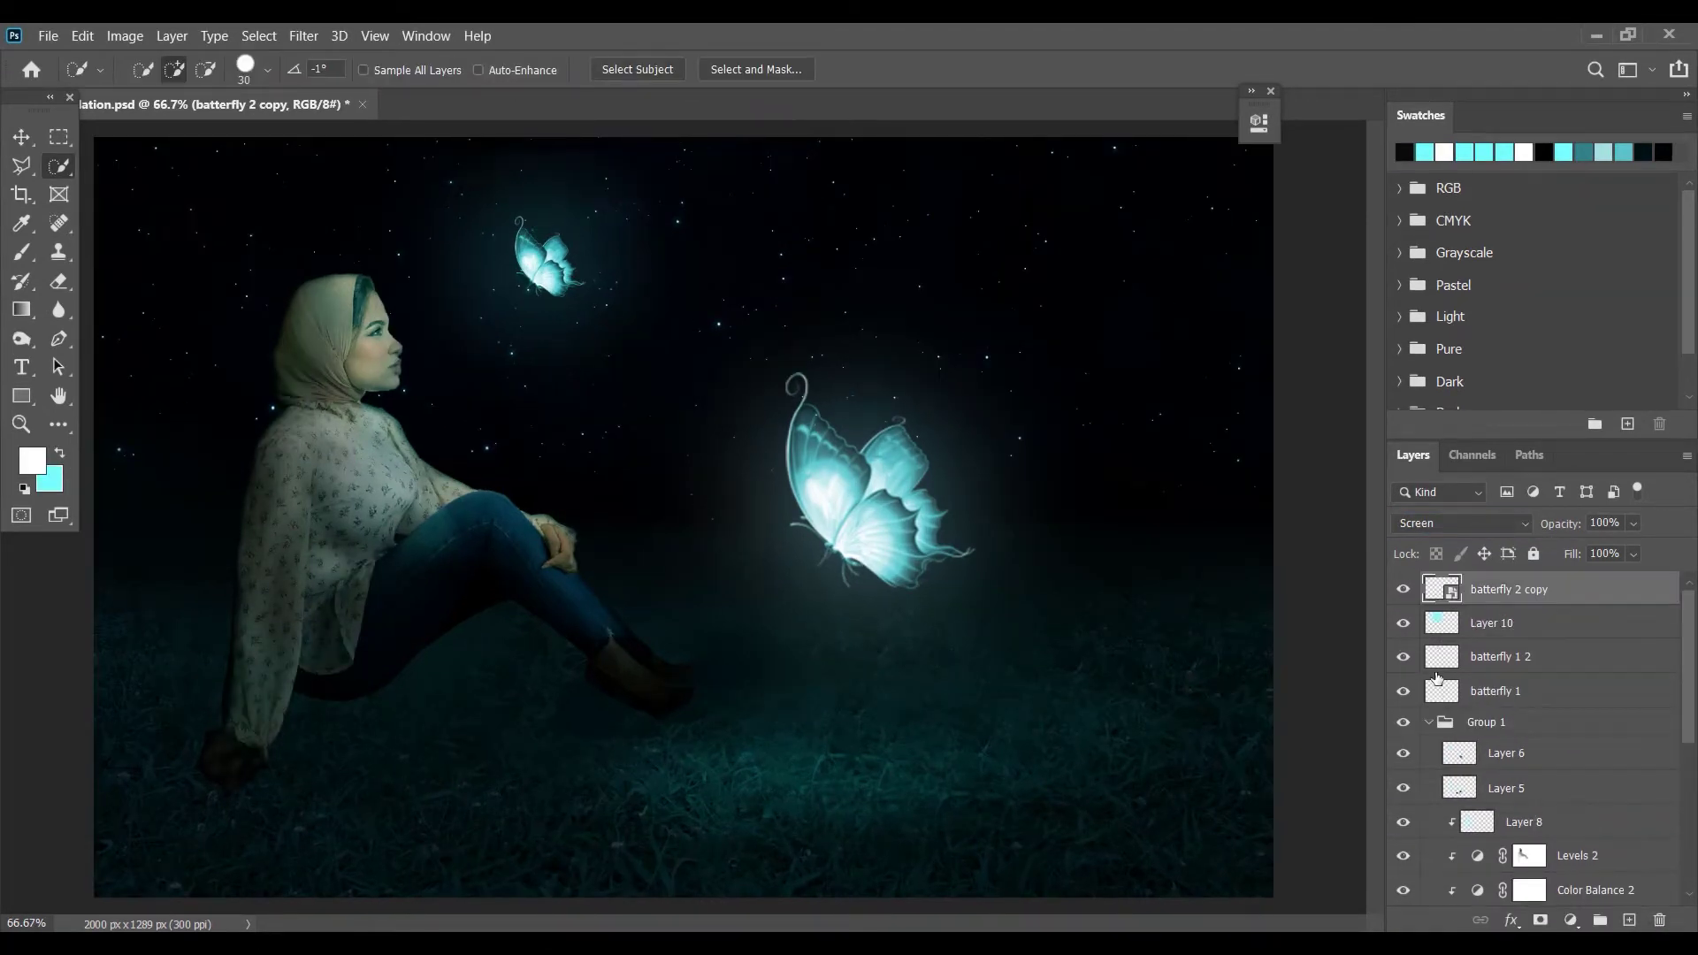
{"action": "scroll", "coordinate": [1459, 730], "scroll_direction": "down", "scroll_amount": 5}
{"action": "double_click", "coordinate": [1476, 687]}
{"action": "mouse_move", "coordinate": [1019, 412]}
{"action": "left_mouse_down"}
{"action": "mouse_move", "coordinate": [1004, 413]}
{"action": "mouse_move", "coordinate": [1039, 415]}
{"action": "left_mouse_up"}
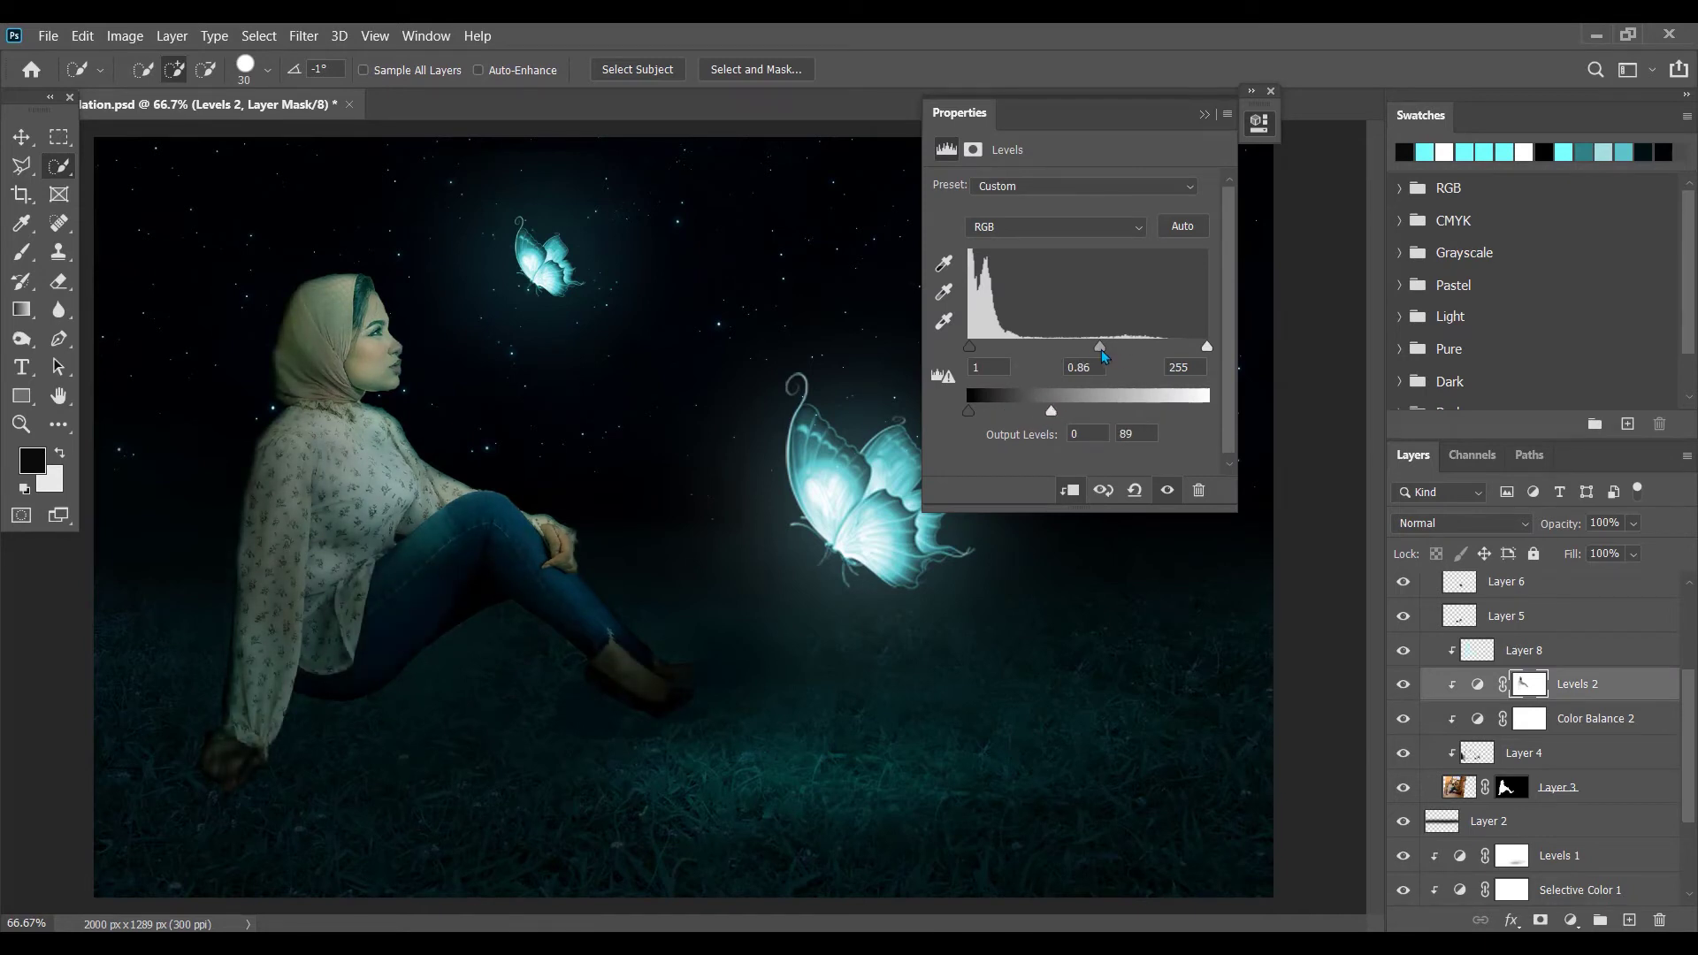
{"action": "left_click_drag", "start_coordinate": [1205, 350], "coordinate": [1149, 353]}
{"action": "left_click", "coordinate": [1203, 115]}
- Toggle Layer 8 and Levels 2 to compare their effect on the woman's lighting
{"action": "left_click", "coordinate": [1404, 653]}
{"action": "left_click", "coordinate": [1404, 652]}
{"action": "mouse_move", "coordinate": [1553, 531]}
{"action": "left_mouse_down"}
{"action": "mouse_move", "coordinate": [1540, 532]}
{"action": "mouse_move", "coordinate": [1564, 532]}
{"action": "left_mouse_up"}
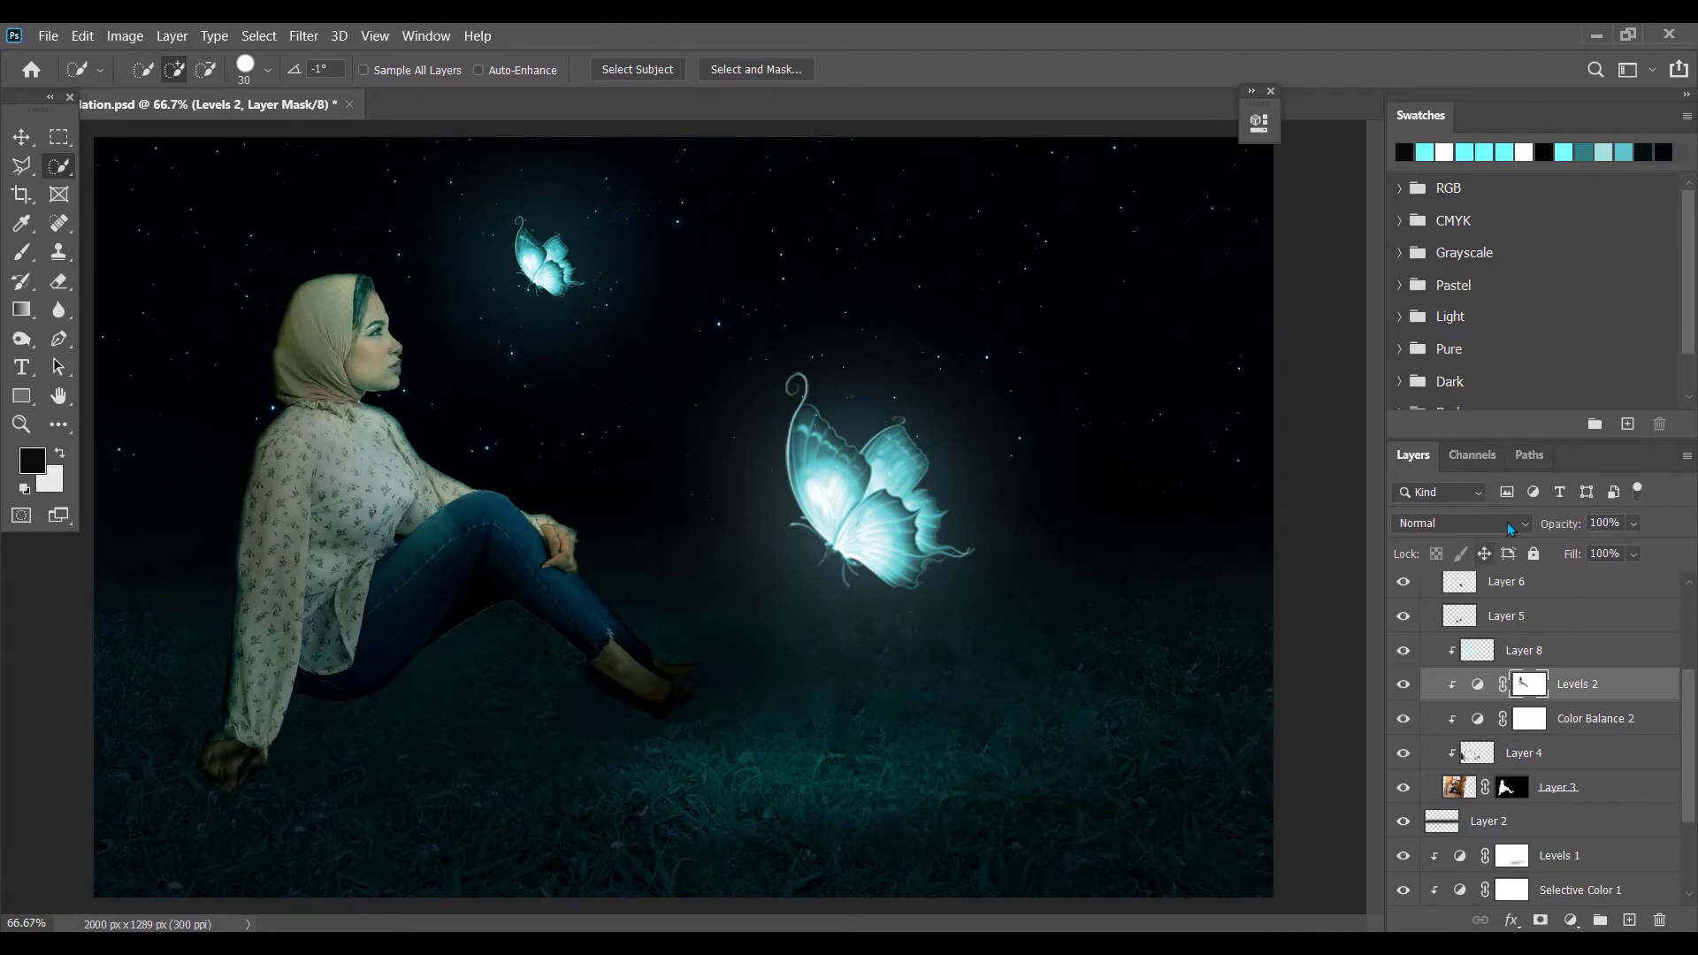
{"action": "left_click", "coordinate": [1403, 685]}
{"action": "left_click", "coordinate": [1403, 686]}
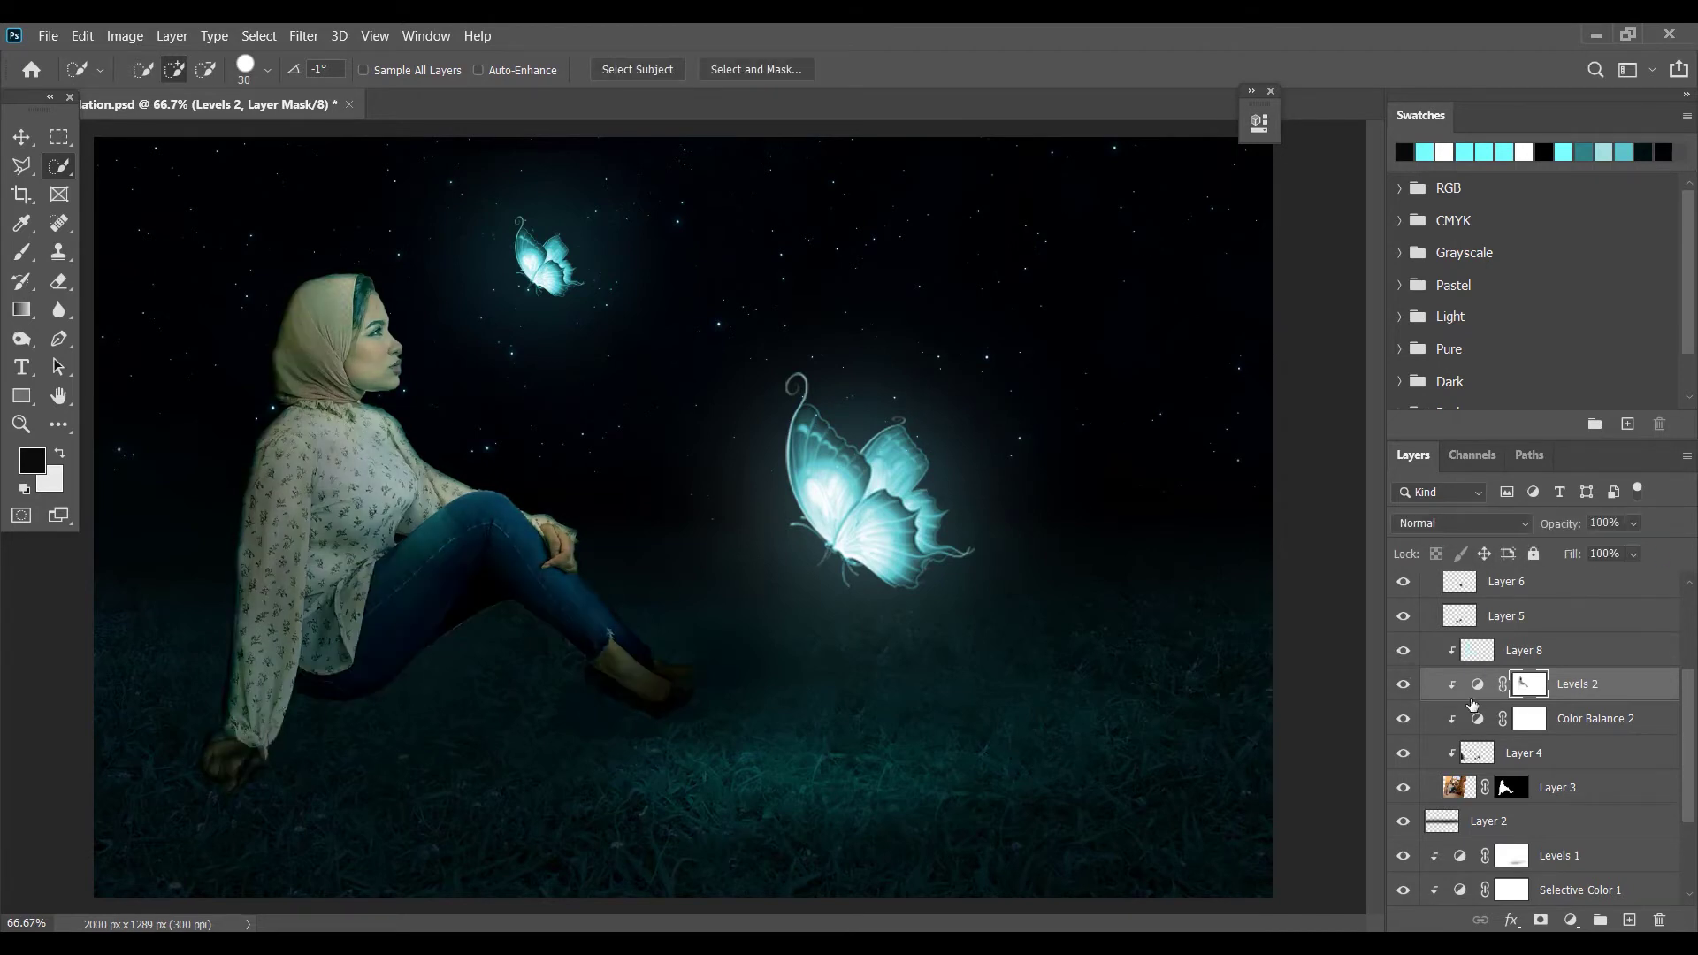
{"action": "left_click", "coordinate": [1472, 643]}
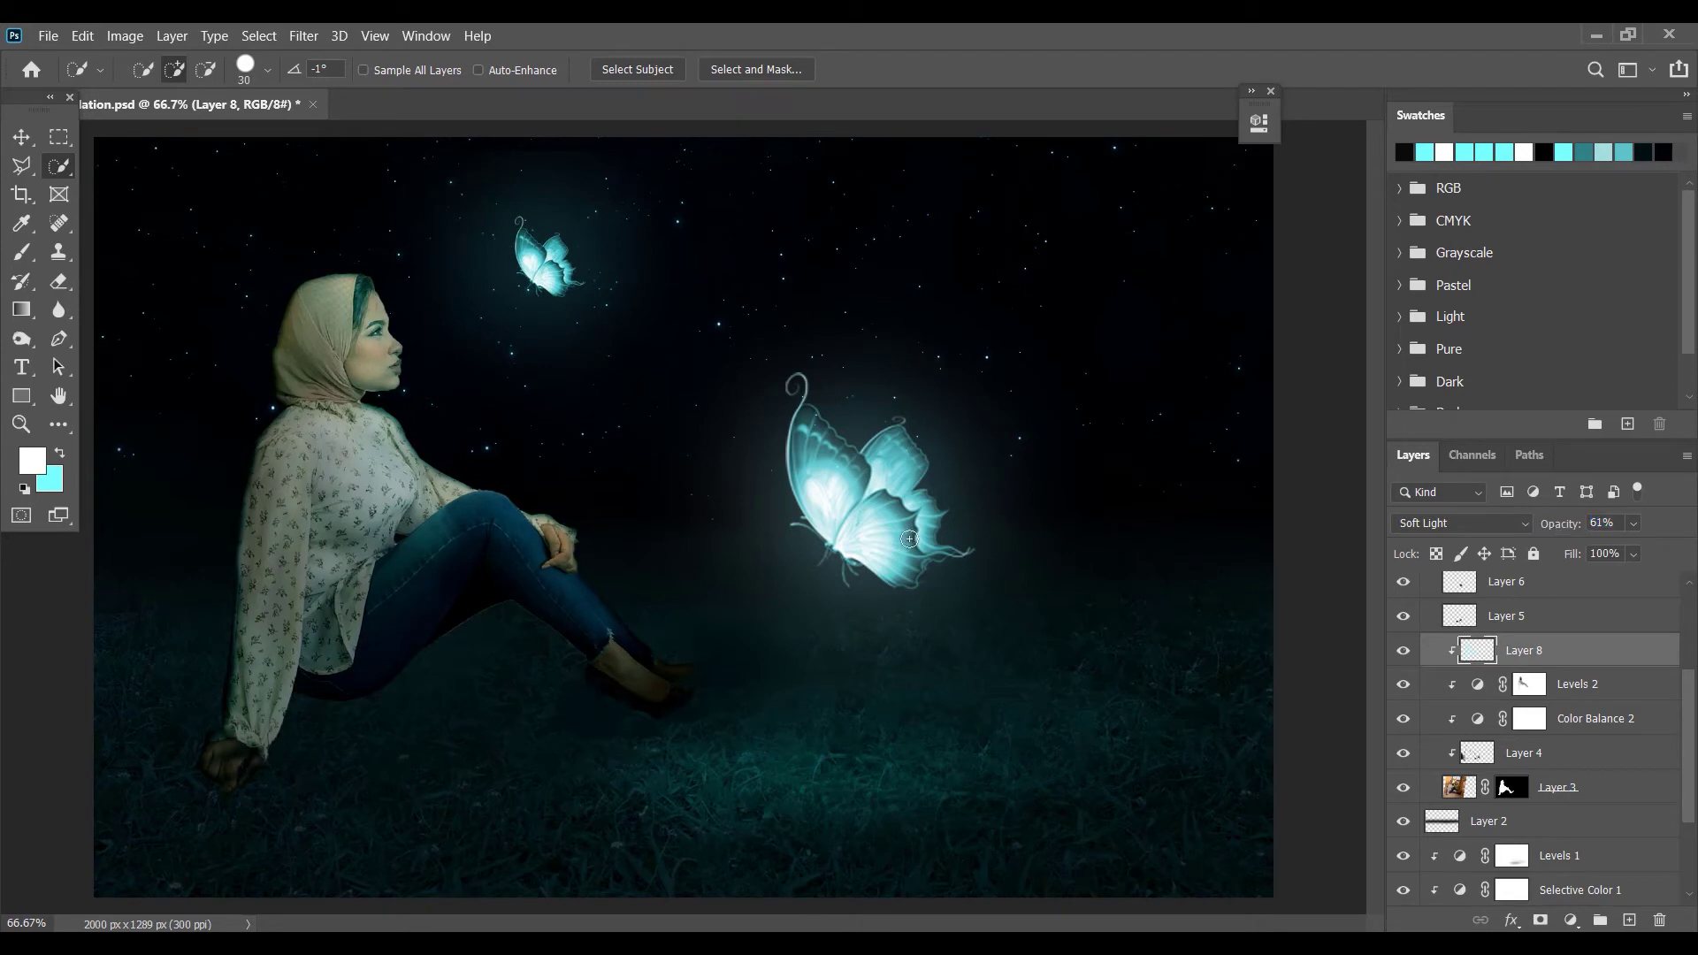
- Readjust the input and output levels of the Levels 2 adjustment on the woman
{"action": "double_click", "coordinate": [1480, 683]}
{"action": "mouse_move", "coordinate": [1047, 413]}
{"action": "left_mouse_down"}
{"action": "mouse_move", "coordinate": [1016, 415]}
{"action": "mouse_move", "coordinate": [1046, 412]}
{"action": "left_mouse_up"}
{"action": "left_click_drag", "start_coordinate": [1069, 343], "coordinate": [1163, 351]}
{"action": "left_click", "coordinate": [1205, 115]}
{"action": "scroll", "coordinate": [1466, 686], "scroll_direction": "up", "scroll_amount": 2}
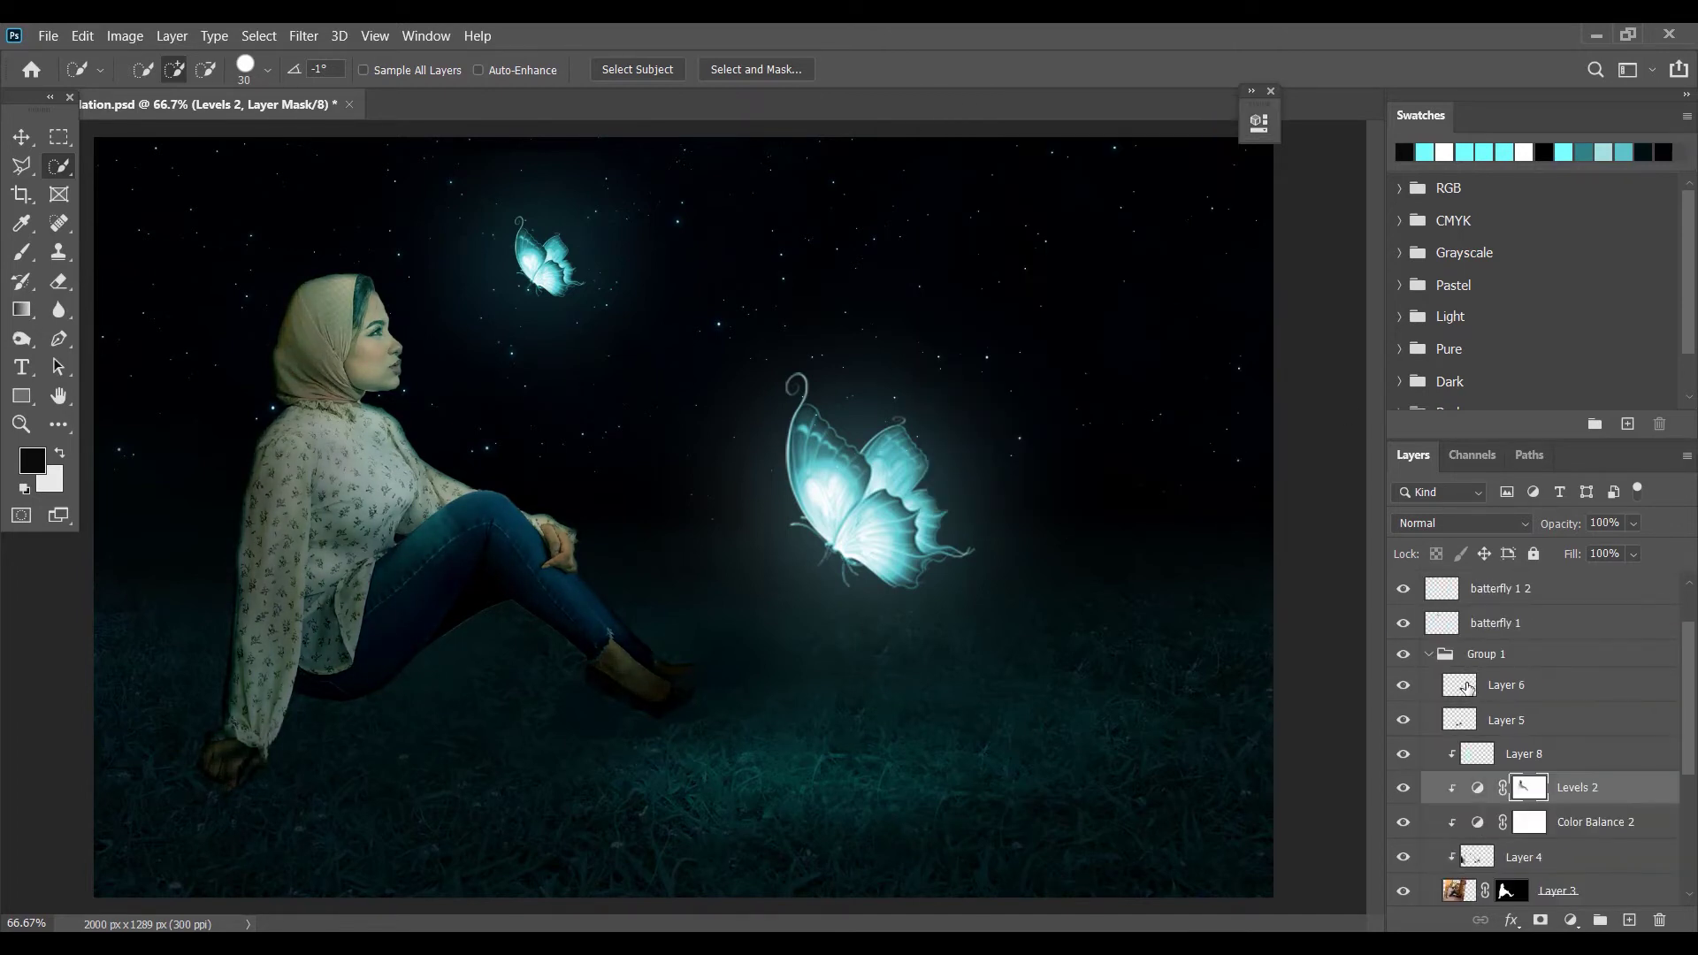
- Rebalance the opacity of the Layer 5 and Layer 6 shadows, with Layer 6 at 82%
{"action": "scroll", "coordinate": [1411, 721], "scroll_direction": "up", "scroll_amount": 1}
{"action": "left_click", "coordinate": [1505, 721]}
{"action": "left_click", "coordinate": [1552, 527]}
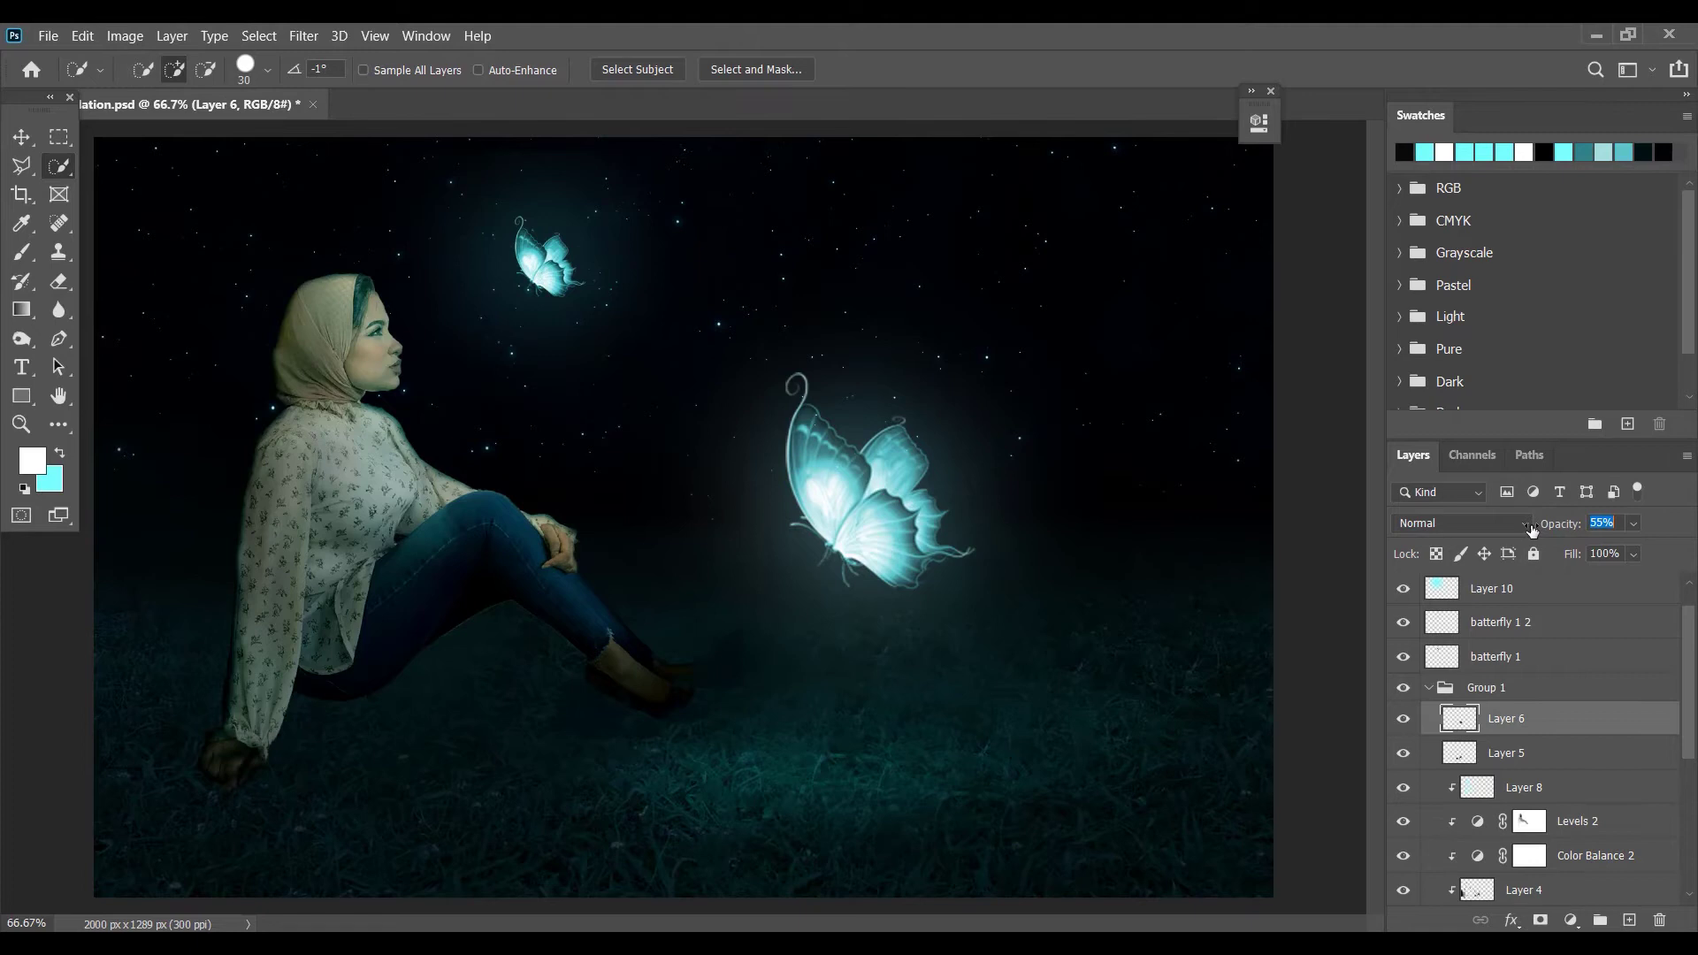
{"action": "left_click", "coordinate": [1479, 749]}
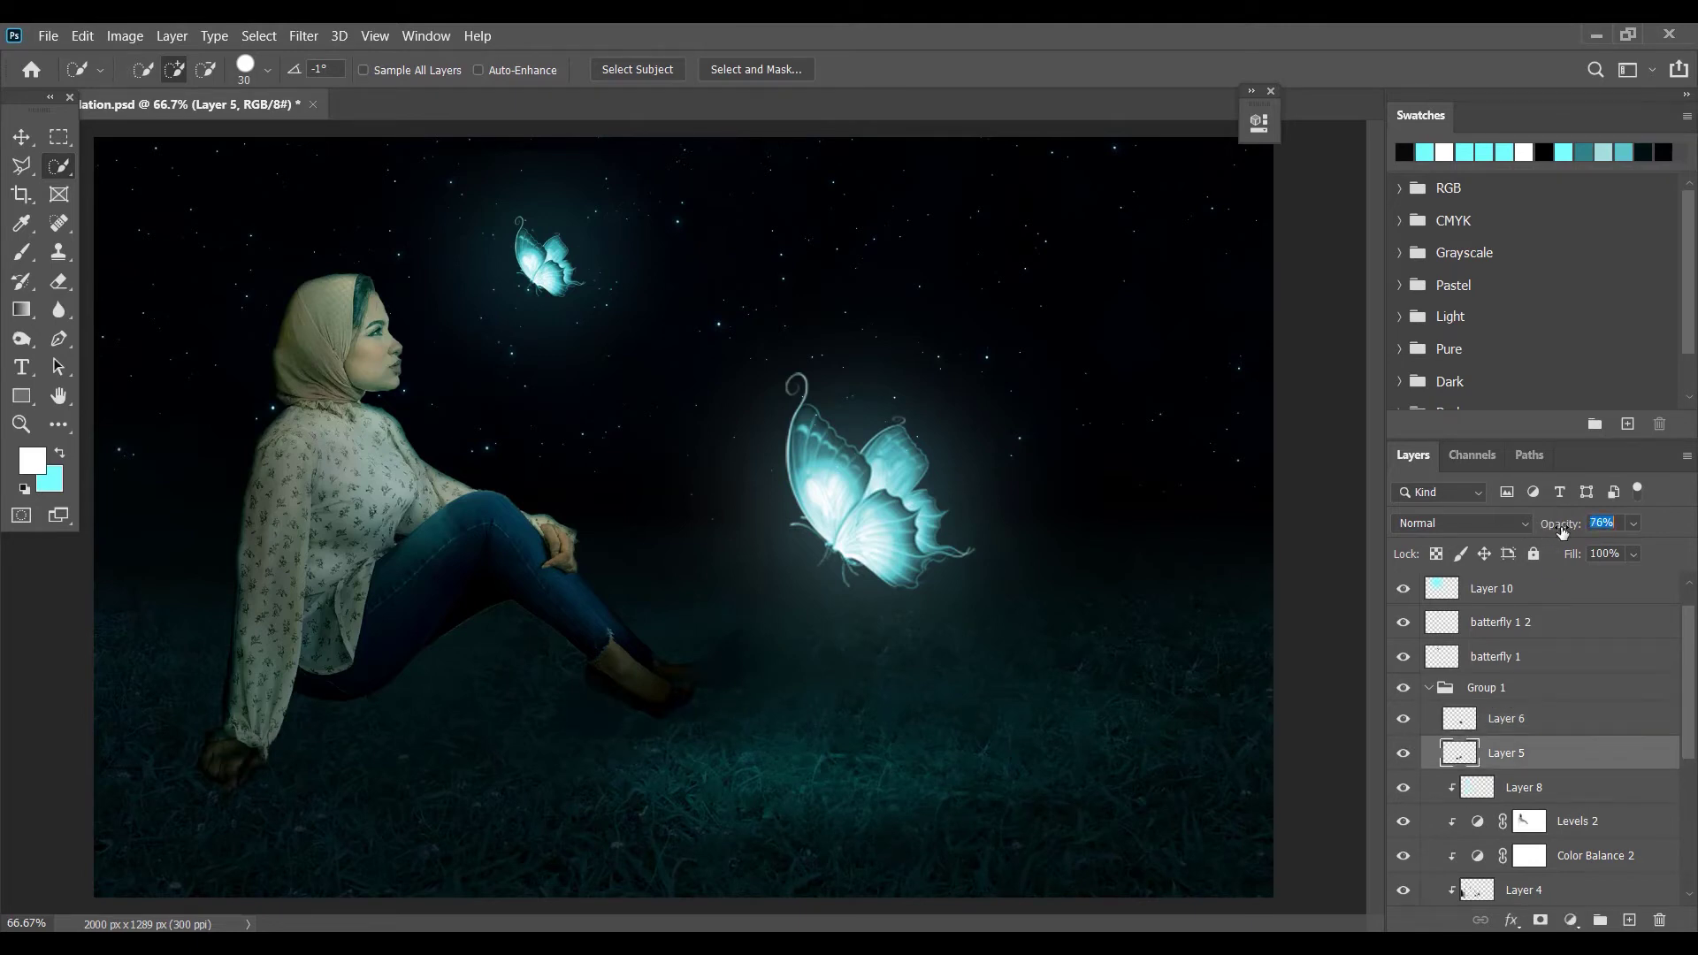
{"action": "left_click", "coordinate": [1460, 718]}
{"action": "scroll", "coordinate": [1497, 599], "scroll_direction": "up", "scroll_amount": 1}
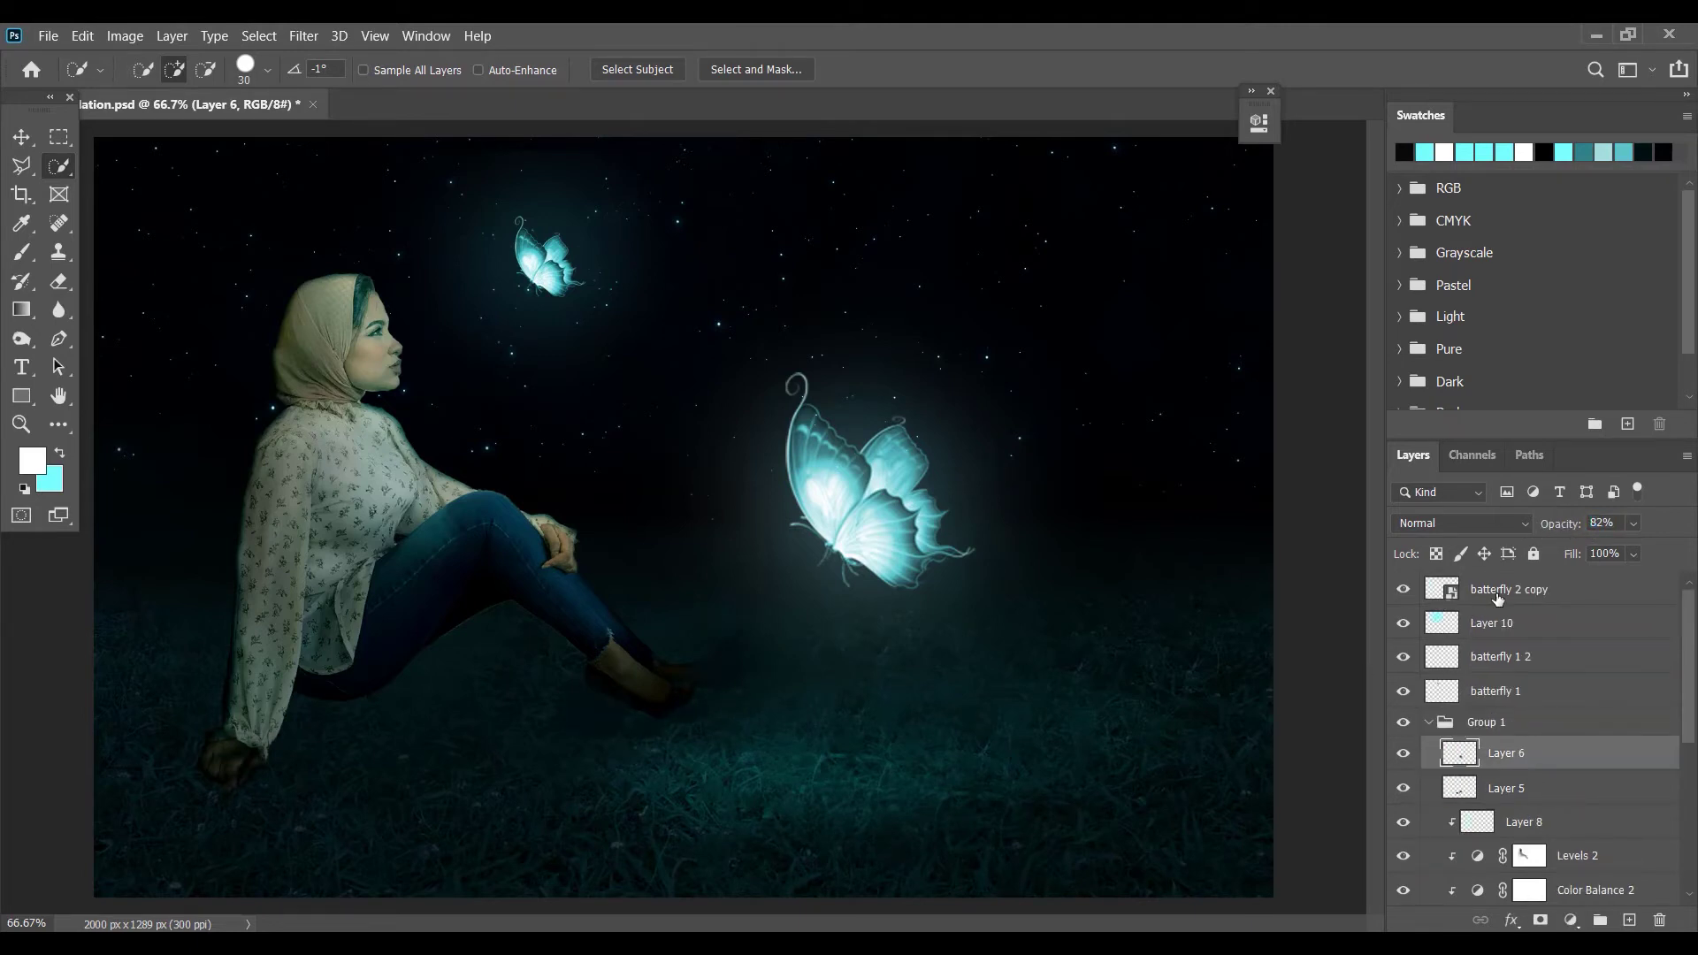
- Refine the Layer 3 mask edge around the woman with 2.4 px feather, 88% contrast and -25% shift edge
{"action": "scroll", "coordinate": [1468, 707], "scroll_direction": "down", "scroll_amount": 2}
{"action": "left_click", "coordinate": [1404, 858]}
{"action": "left_click", "coordinate": [1404, 859]}
{"action": "left_click", "coordinate": [1405, 859]}
{"action": "left_click", "coordinate": [1404, 859]}
{"action": "double_click", "coordinate": [1511, 890]}
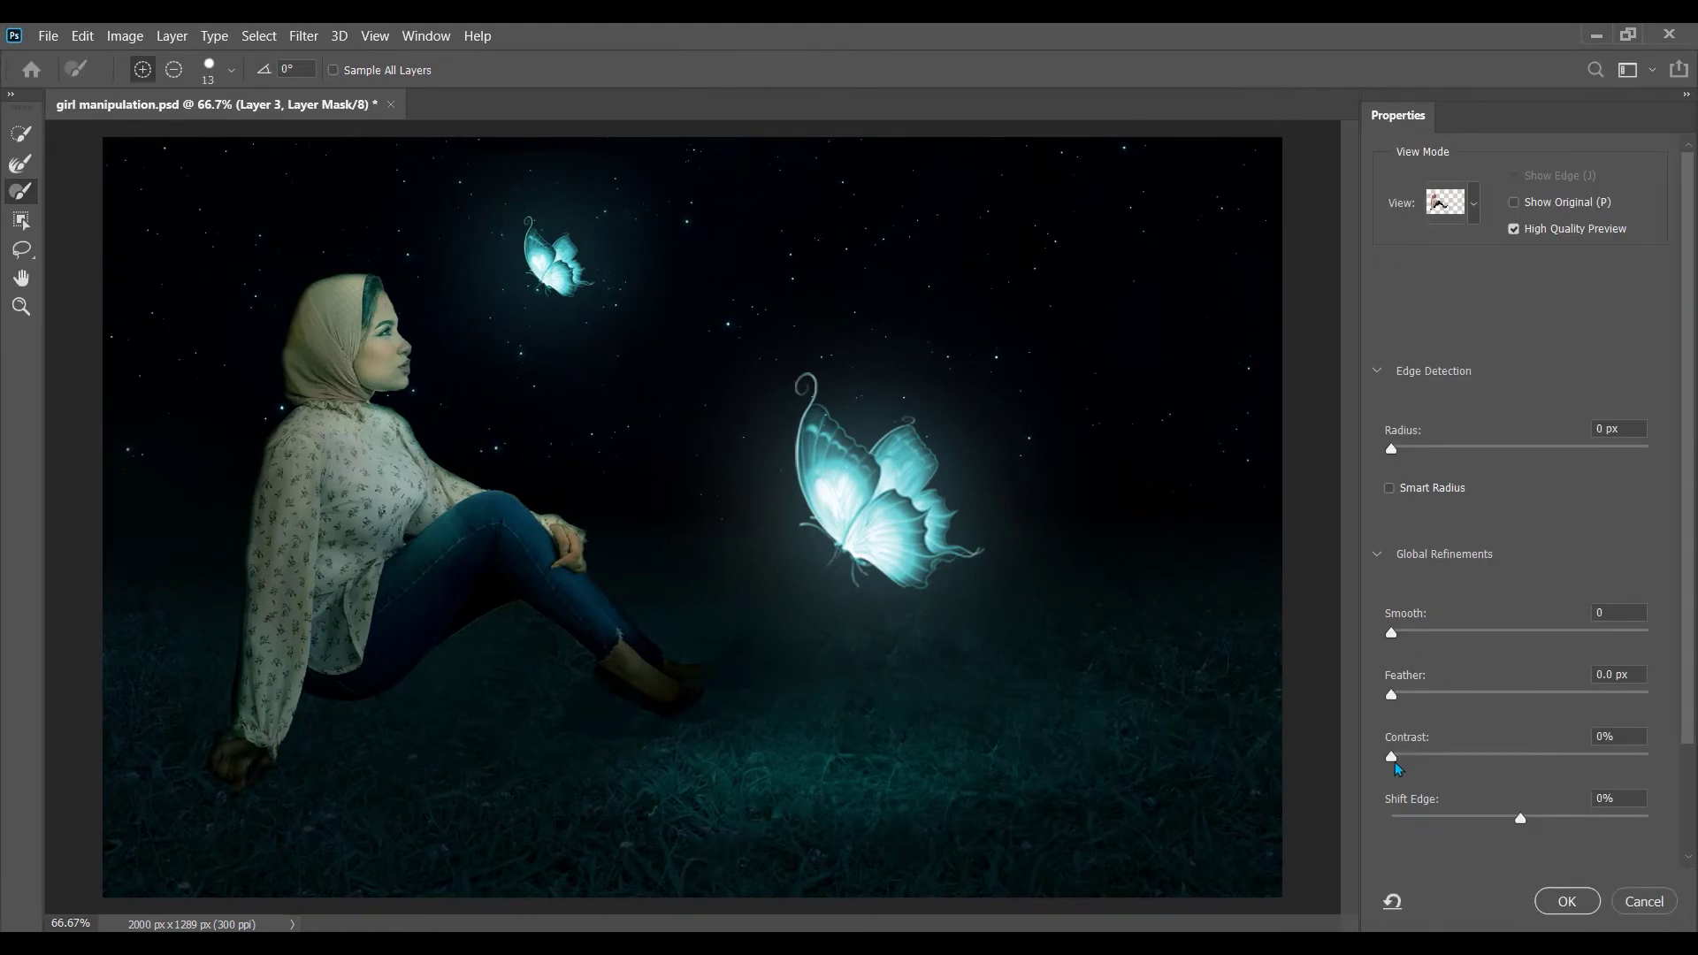
{"action": "left_click_drag", "start_coordinate": [1416, 700], "coordinate": [1429, 697]}
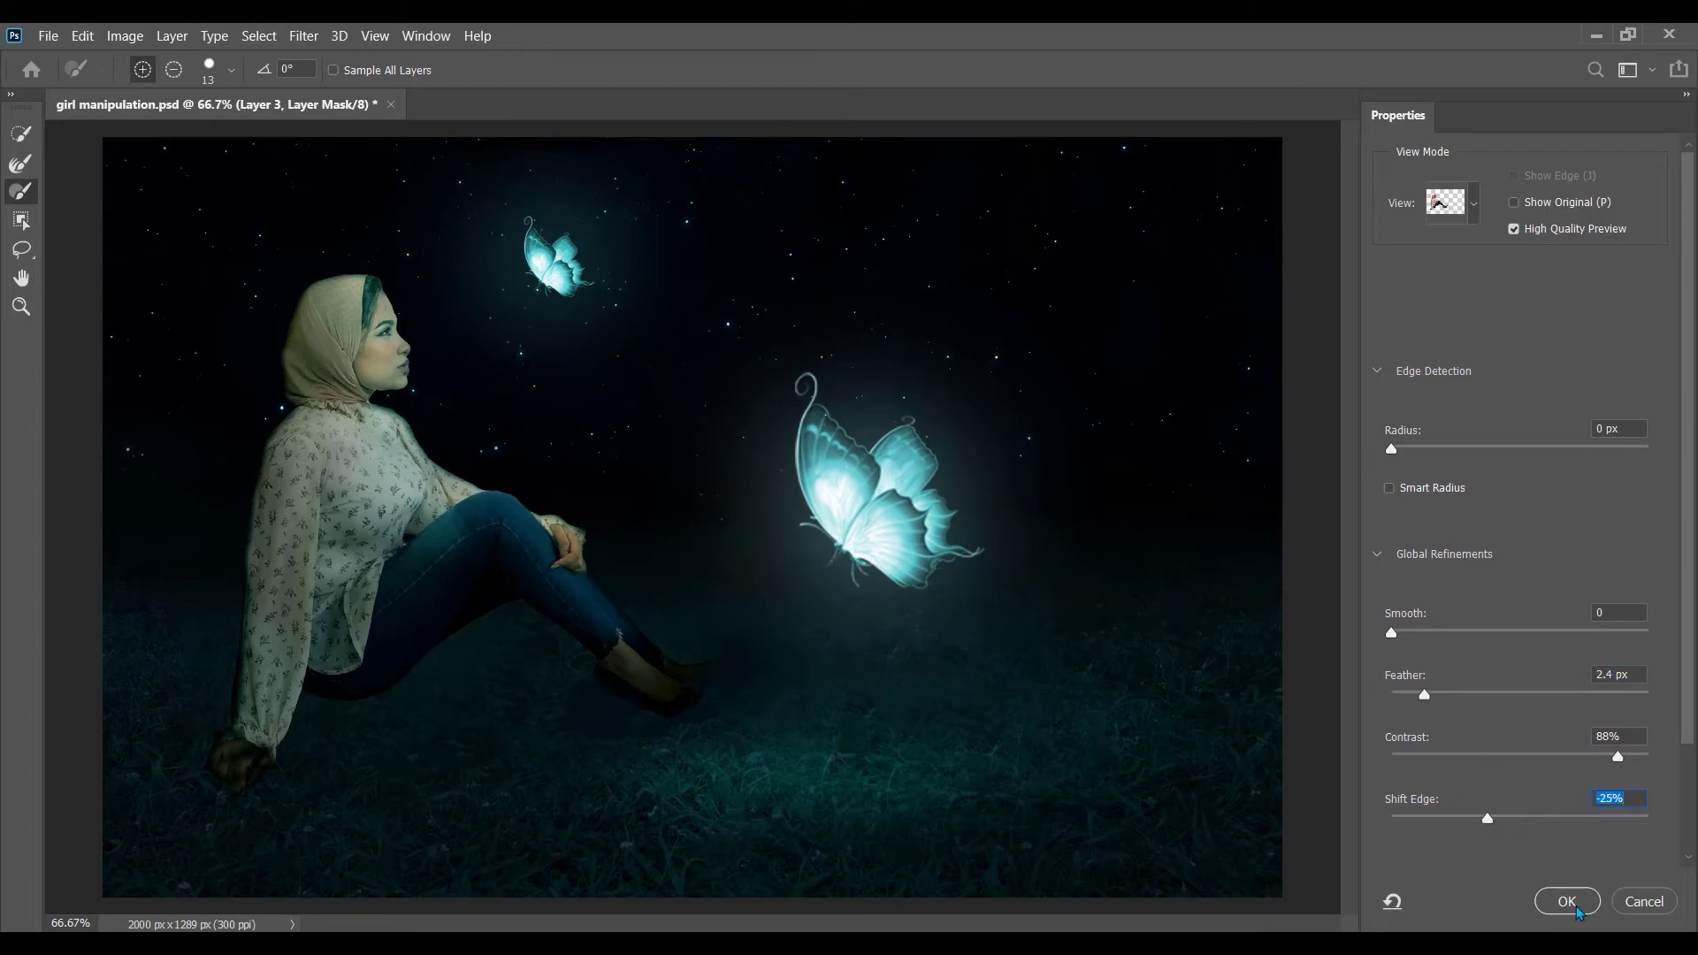
{"action": "left_click", "coordinate": [1577, 907]}
- Check the effect of Layer 8 on the woman and set the opacity of Layer 3 to 84%
{"action": "scroll", "coordinate": [1503, 725], "scroll_direction": "up", "scroll_amount": 1}
{"action": "scroll", "coordinate": [1468, 681], "scroll_direction": "down", "scroll_amount": 7}
{"action": "scroll", "coordinate": [1449, 656], "scroll_direction": "up", "scroll_amount": 4}
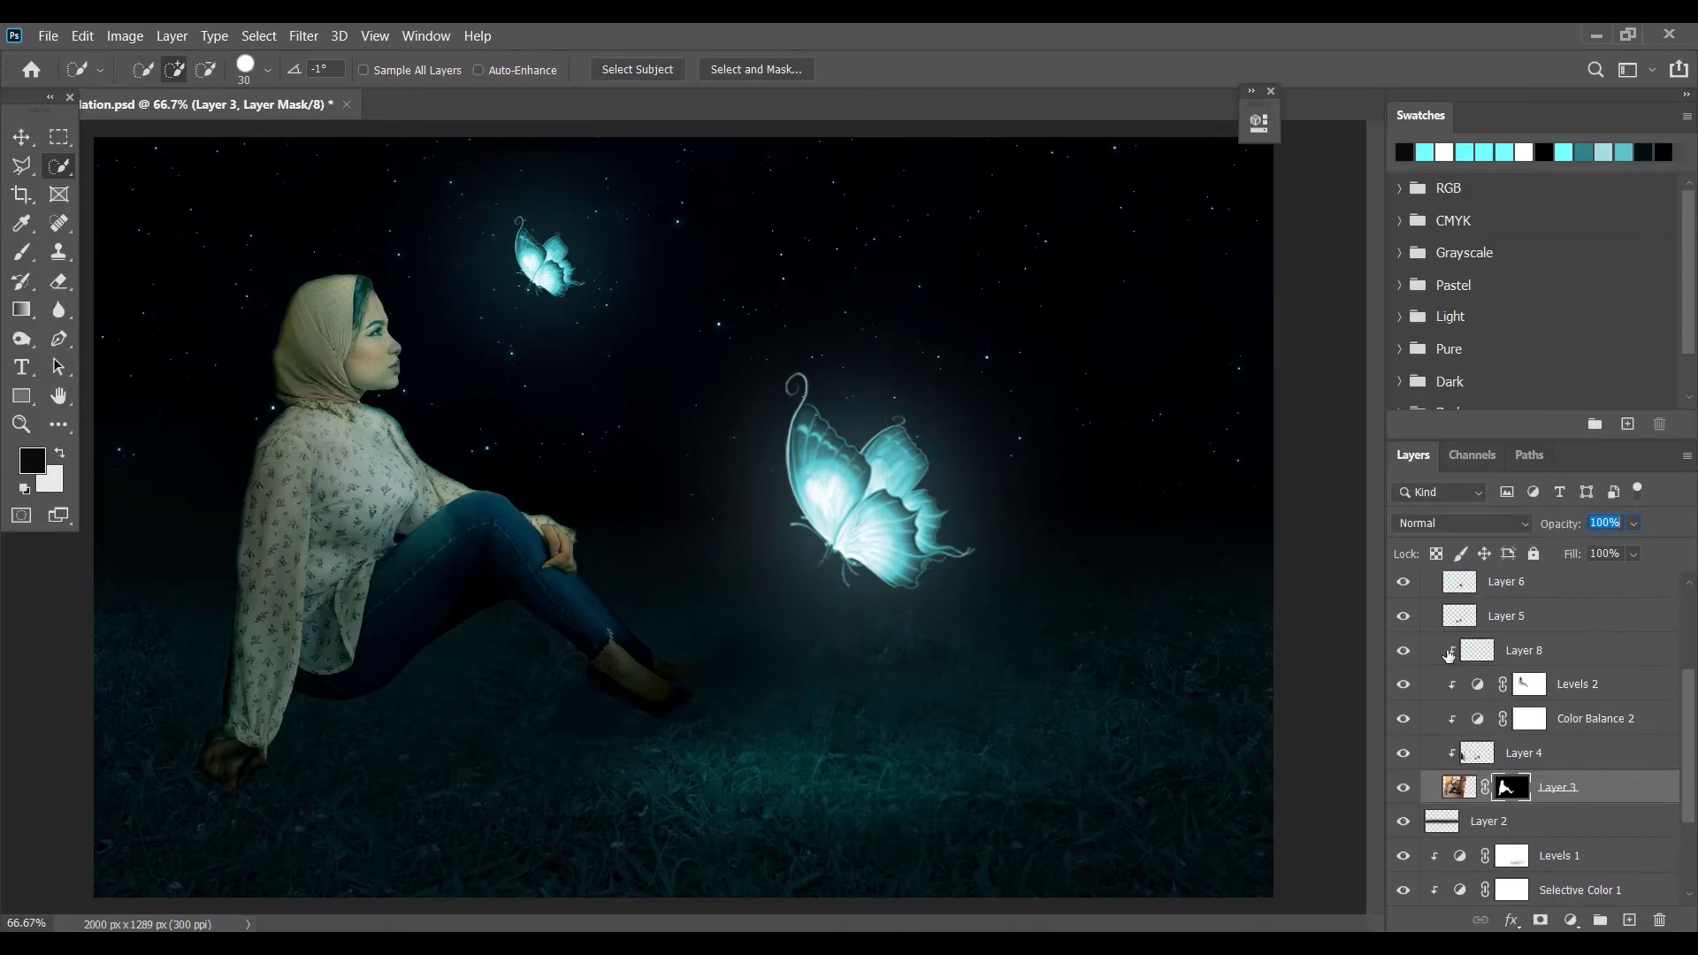
{"action": "scroll", "coordinate": [1448, 656], "scroll_direction": "up", "scroll_amount": 2}
{"action": "left_click", "coordinate": [1404, 722]}
{"action": "left_click", "coordinate": [1404, 723]}
{"action": "mouse_move", "coordinate": [1578, 531]}
{"action": "left_mouse_down"}
{"action": "mouse_move", "coordinate": [1517, 534]}
{"action": "mouse_move", "coordinate": [1587, 531]}
{"action": "left_mouse_up"}
{"action": "left_click", "coordinate": [1527, 531]}
{"action": "left_click", "coordinate": [1655, 587]}
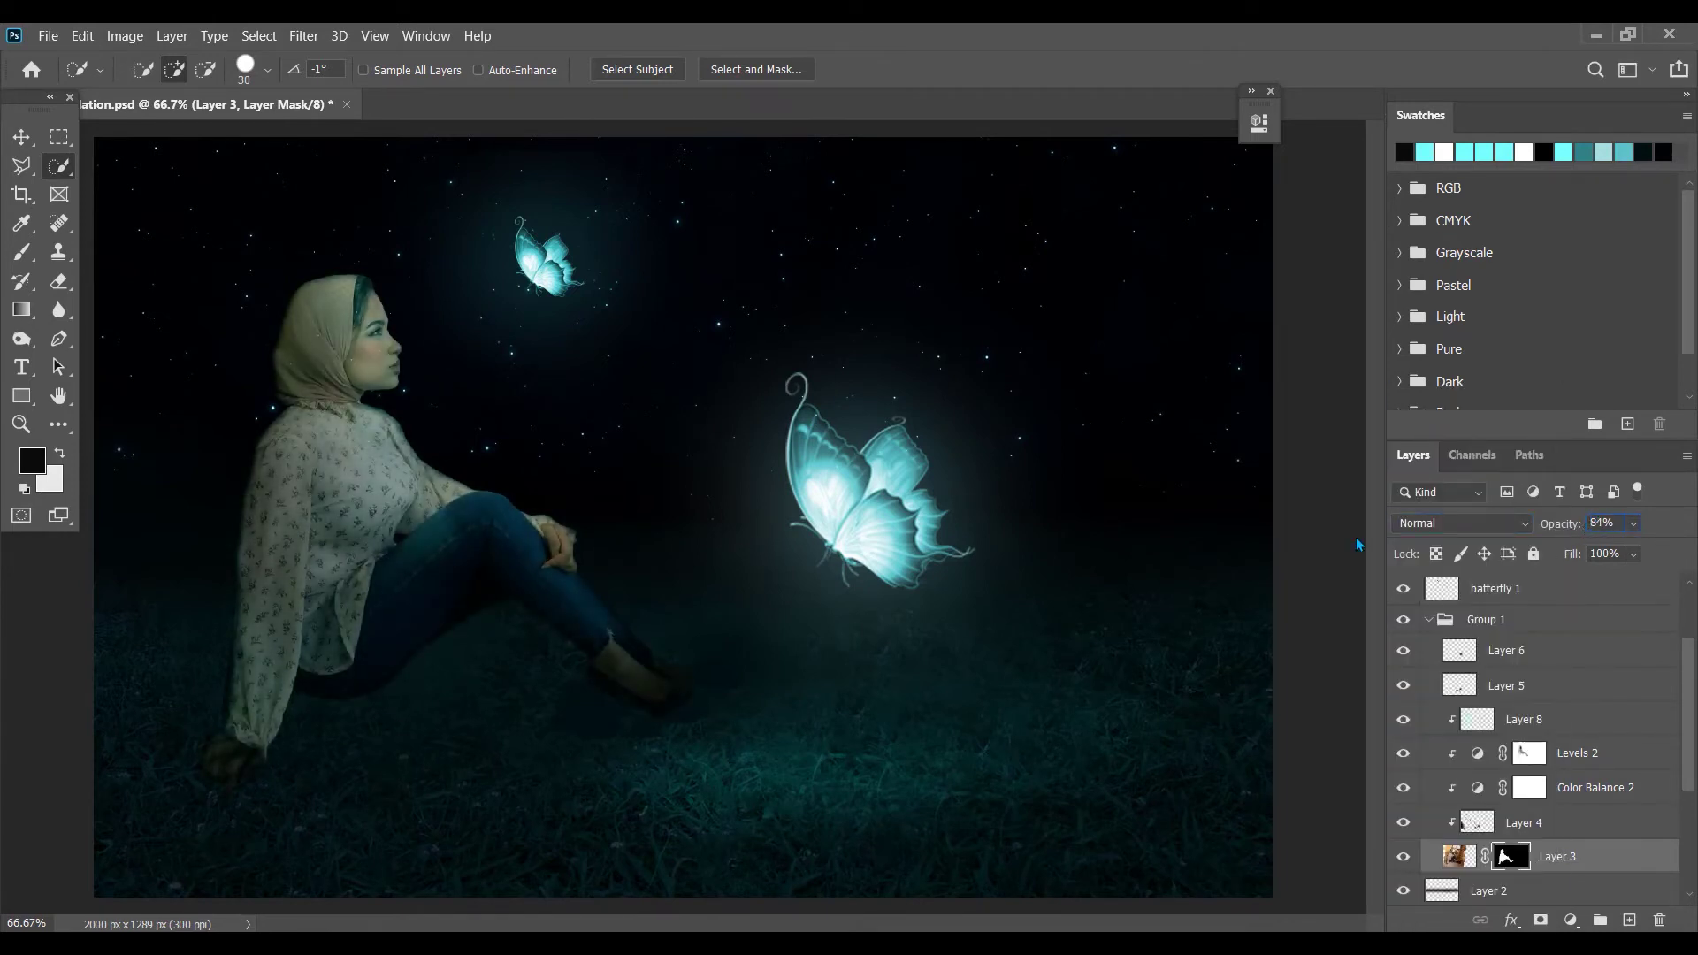
- Slightly lower the opacity of the Layer 4 Multiply shading on the woman
{"action": "left_click", "coordinate": [1485, 825]}
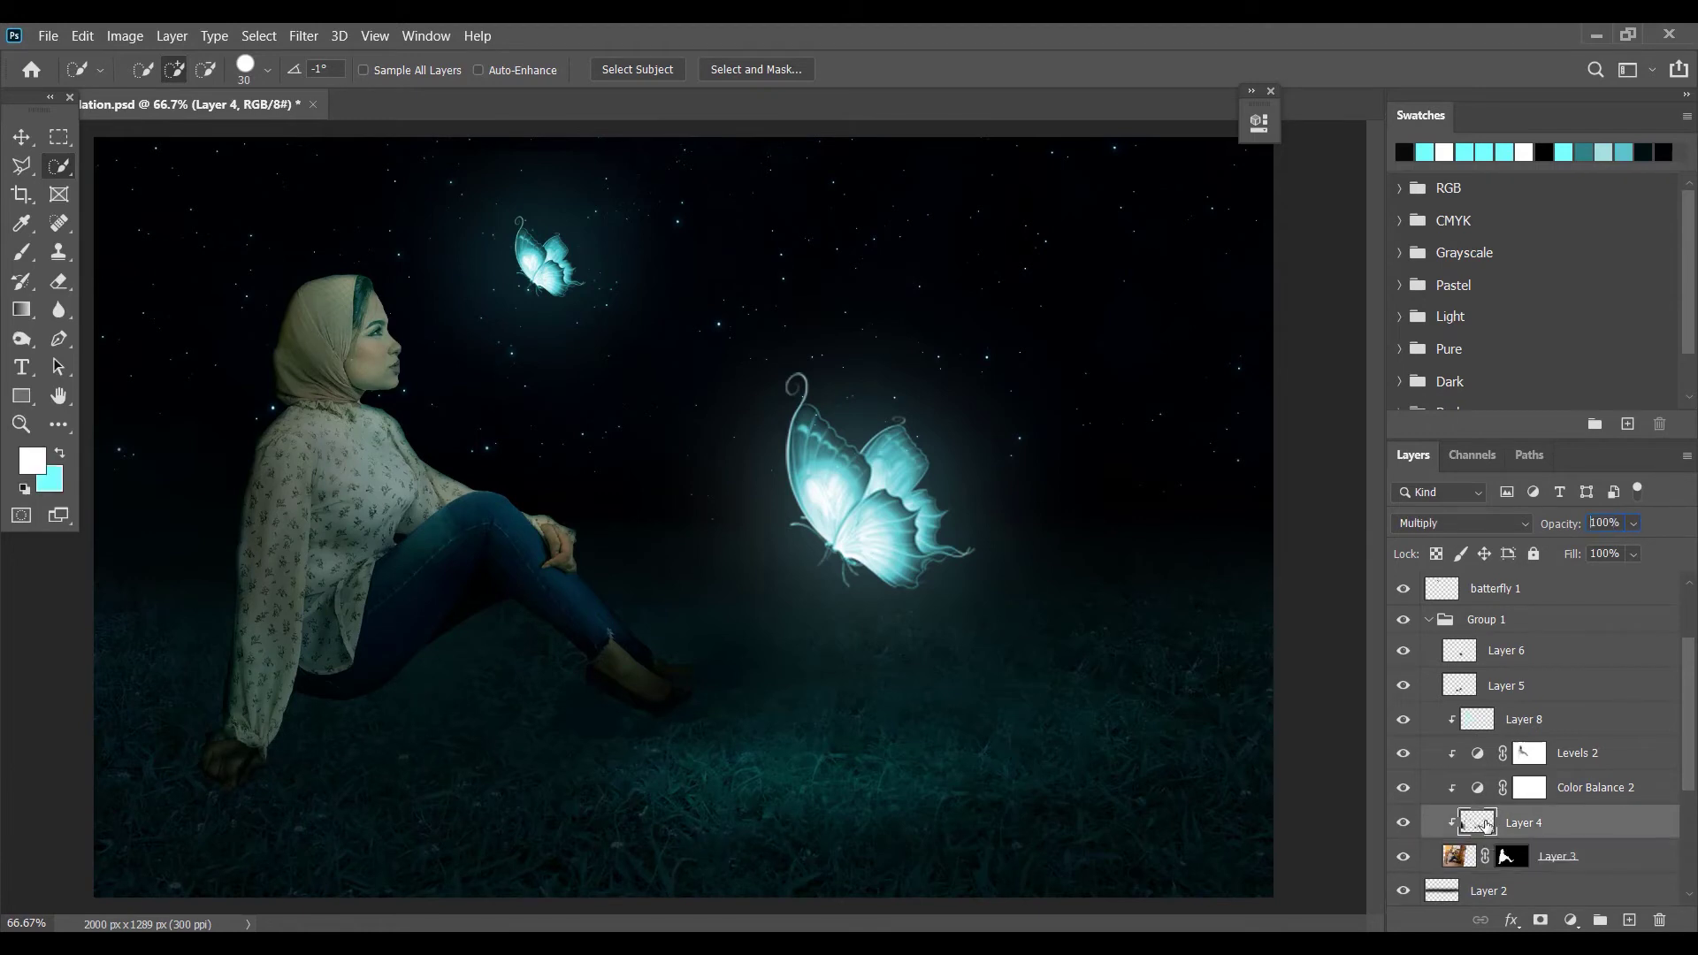
{"action": "left_click_drag", "start_coordinate": [1530, 526], "coordinate": [1525, 528]}
{"action": "scroll", "coordinate": [1452, 582], "scroll_direction": "up", "scroll_amount": 3}
{"action": "scroll", "coordinate": [1451, 595], "scroll_direction": "down", "scroll_amount": 1}
{"action": "scroll", "coordinate": [1459, 655], "scroll_direction": "up", "scroll_amount": 1}
{"action": "left_click", "coordinate": [1428, 723]}
{"action": "scroll", "coordinate": [1409, 619], "scroll_direction": "down", "scroll_amount": 1}
{"action": "scroll", "coordinate": [1422, 694], "scroll_direction": "up", "scroll_amount": 1}
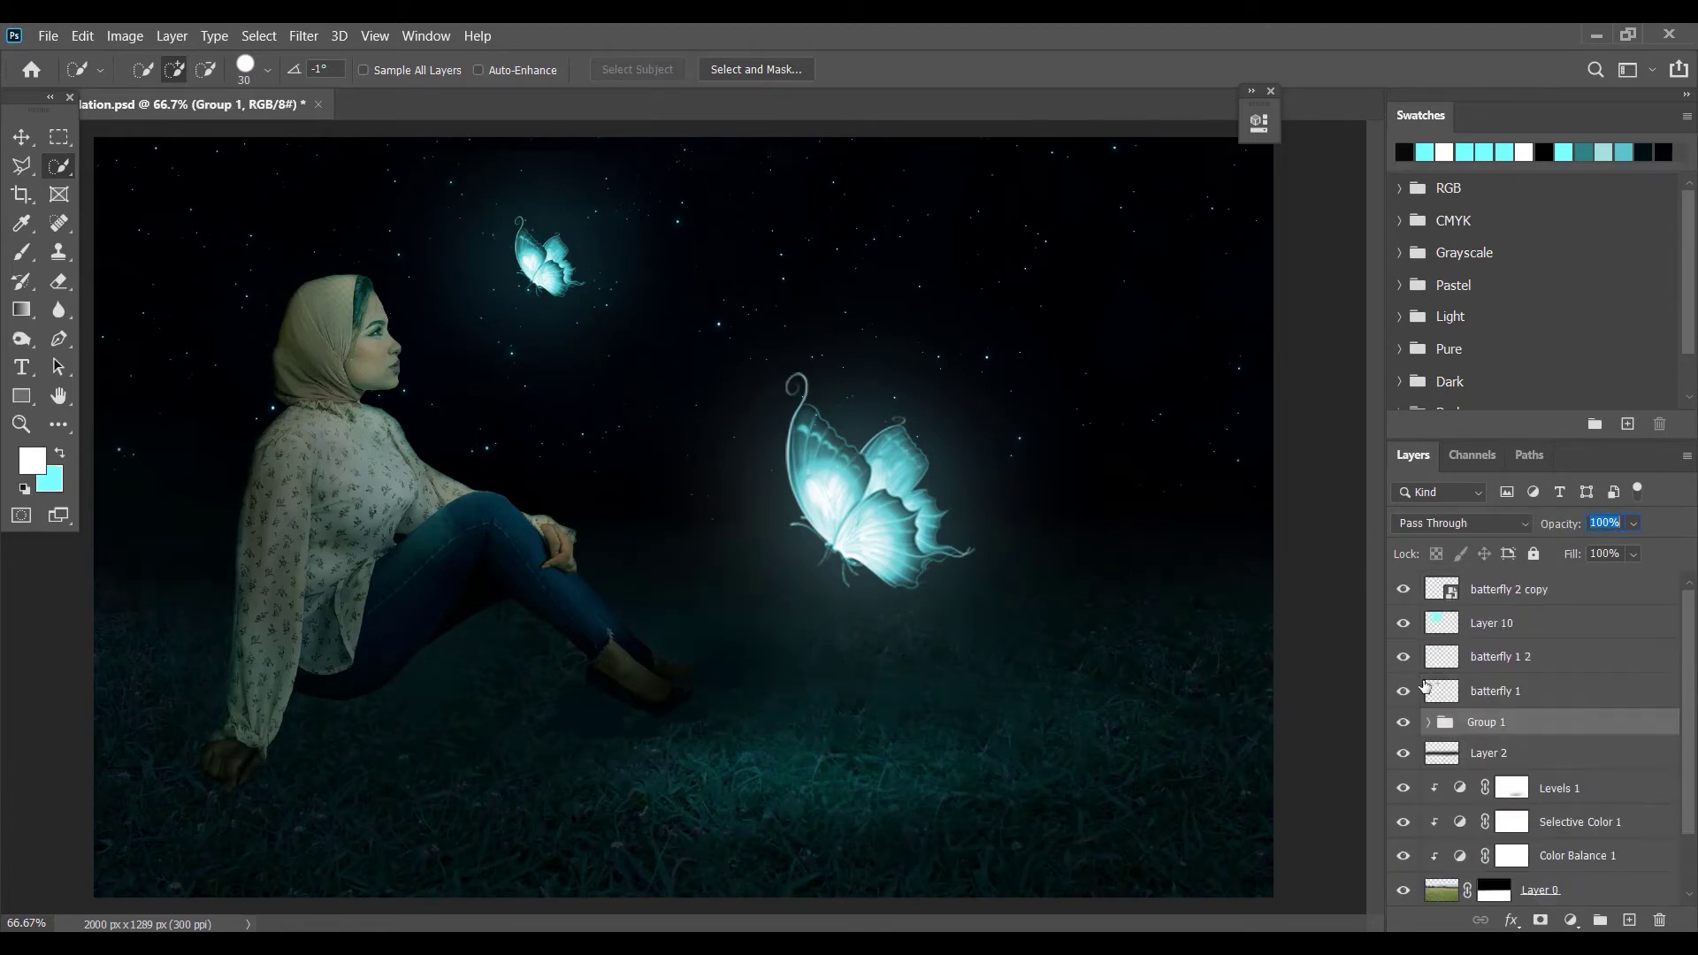
{"action": "left_click", "coordinate": [1428, 722]}
{"action": "scroll", "coordinate": [1468, 732], "scroll_direction": "down", "scroll_amount": 4}
- Set up the Burn tool for Layer 3's image with the Midtones range and 100% exposure
{"action": "left_click", "coordinate": [1511, 786]}
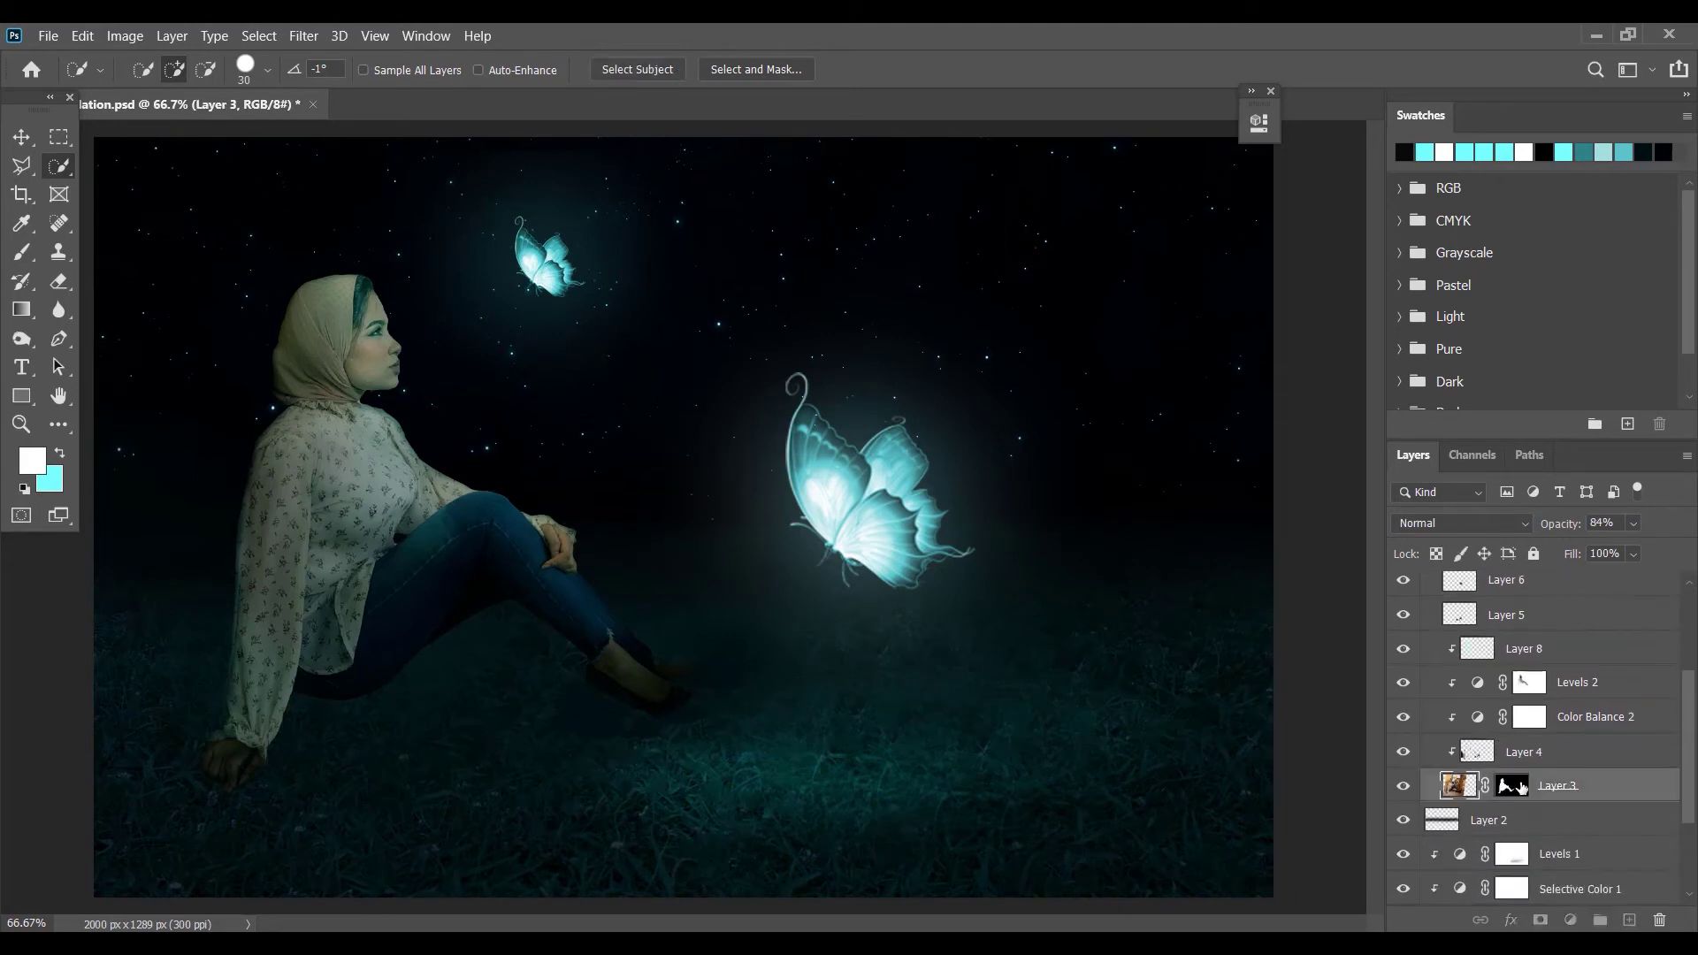
{"action": "right_click", "coordinate": [60, 313]}
{"action": "right_click", "coordinate": [59, 284]}
{"action": "right_click", "coordinate": [59, 340]}
{"action": "right_click", "coordinate": [23, 340]}
{"action": "left_click", "coordinate": [80, 360]}
{"action": "scroll", "coordinate": [317, 471], "scroll_direction": "up", "scroll_amount": 3}
{"action": "left_click_drag", "start_coordinate": [317, 472], "coordinate": [469, 437]}
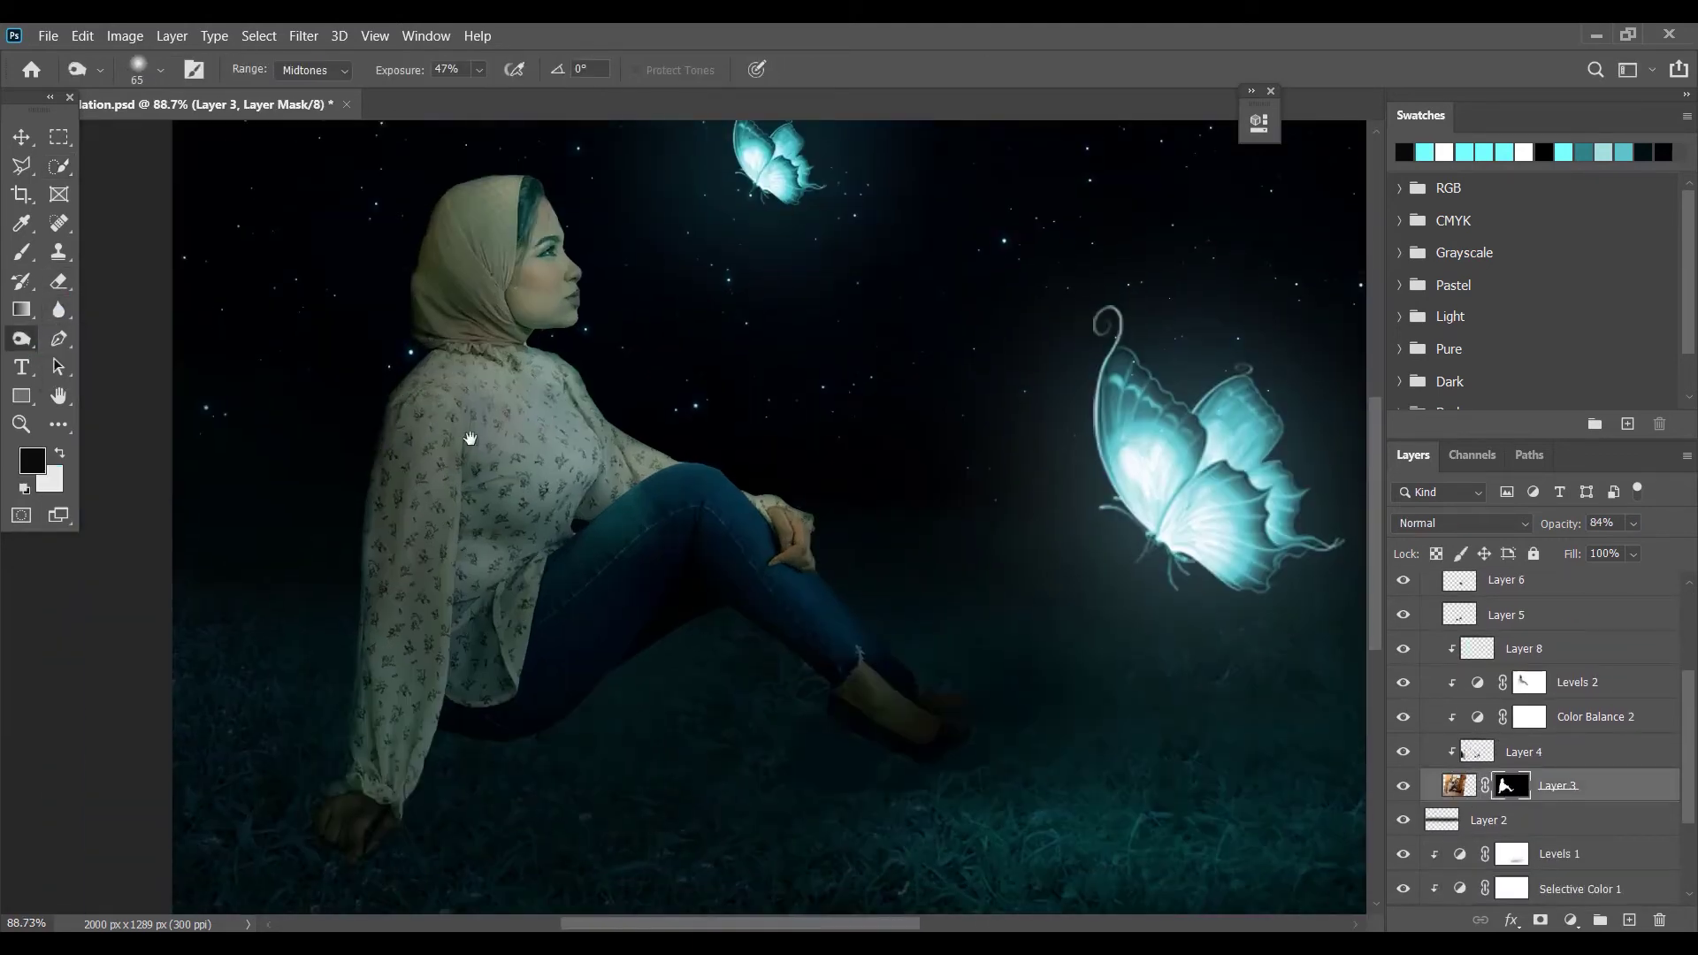
{"action": "left_click", "coordinate": [480, 70]}
{"action": "left_click_drag", "start_coordinate": [491, 94], "coordinate": [566, 99]}
{"action": "left_click", "coordinate": [446, 473]}
{"action": "left_click", "coordinate": [1471, 792]}
- Try burning the woman's blouse and headscarf on Layer 3 at 100% exposure, and undo the strokes
{"action": "mouse_move", "coordinate": [395, 472]}
{"action": "left_mouse_down"}
{"action": "mouse_move", "coordinate": [393, 531]}
{"action": "mouse_move", "coordinate": [434, 560]}
{"action": "mouse_move", "coordinate": [402, 451]}
{"action": "mouse_move", "coordinate": [380, 530]}
{"action": "mouse_move", "coordinate": [447, 362]}
{"action": "mouse_move", "coordinate": [427, 357]}
{"action": "mouse_move", "coordinate": [389, 539]}
{"action": "mouse_move", "coordinate": [405, 433]}
{"action": "mouse_move", "coordinate": [440, 377]}
{"action": "left_mouse_up"}
{"action": "key", "text": "ctrl+z"}
{"action": "mouse_move", "coordinate": [464, 273]}
{"action": "left_mouse_down"}
{"action": "mouse_move", "coordinate": [488, 188]}
{"action": "mouse_move", "coordinate": [482, 349]}
{"action": "mouse_move", "coordinate": [483, 186]}
{"action": "mouse_move", "coordinate": [514, 146]}
{"action": "left_mouse_up"}
{"action": "key", "text": "ctrl+z"}
{"action": "key", "text": "ctrl+z"}
{"action": "key", "text": "ctrl+z"}
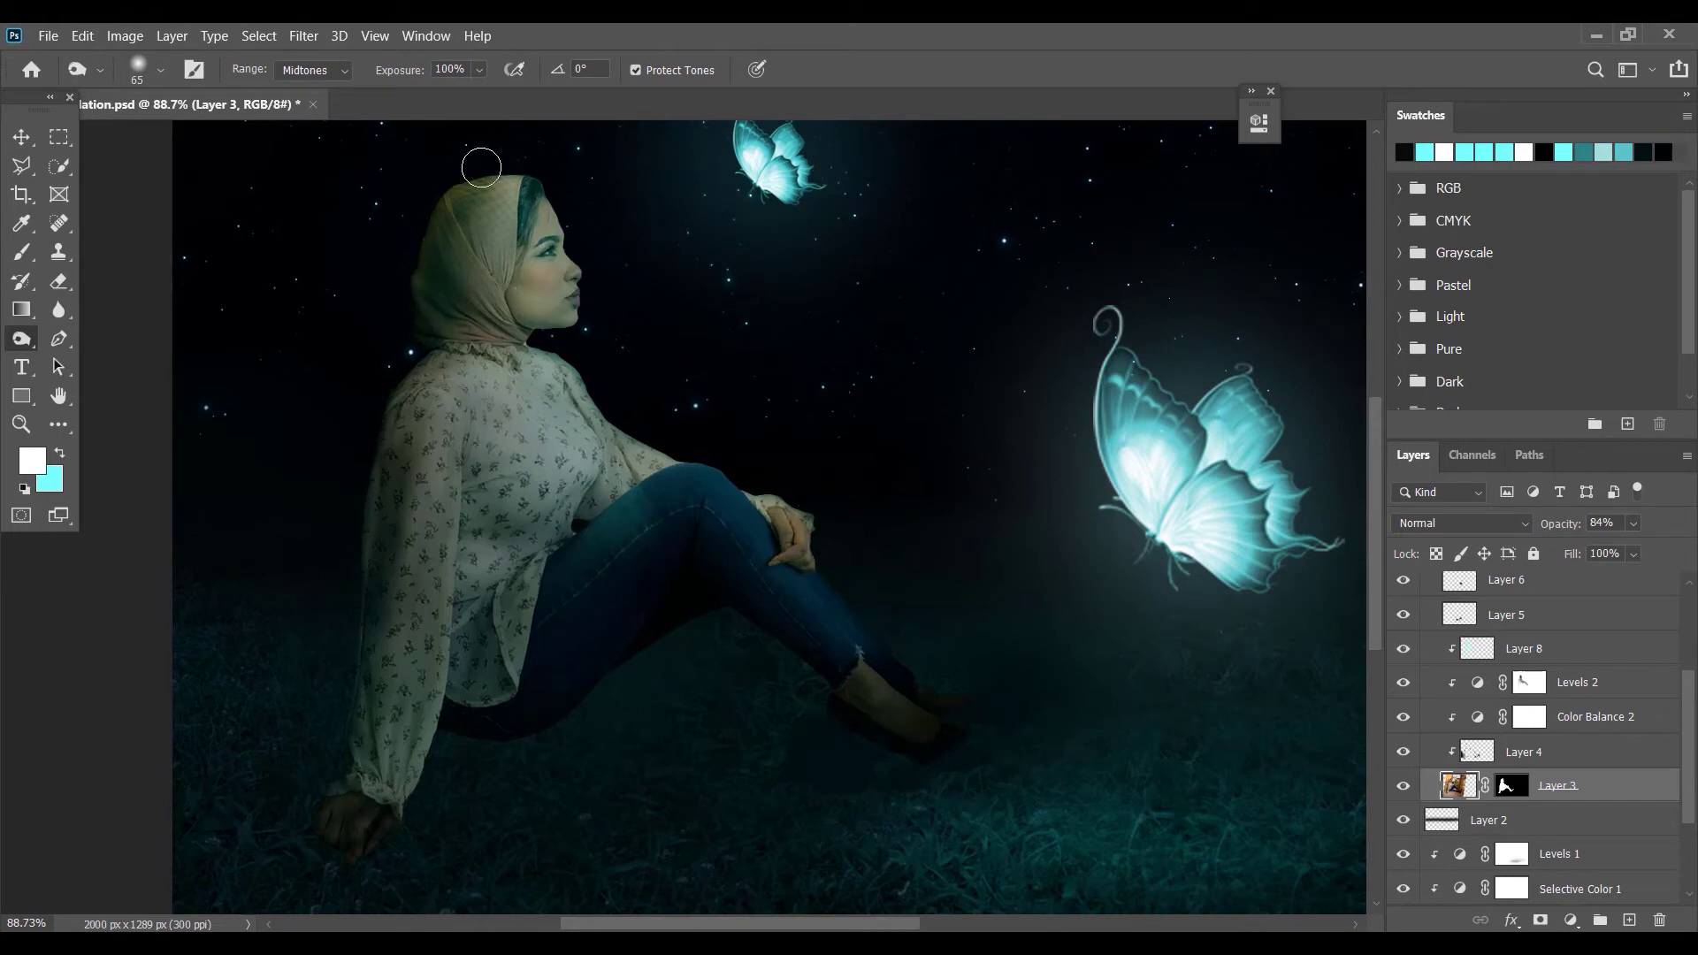
{"action": "mouse_move", "coordinate": [483, 553]}
{"action": "left_mouse_down"}
{"action": "mouse_move", "coordinate": [493, 380]}
{"action": "mouse_move", "coordinate": [410, 644]}
{"action": "mouse_move", "coordinate": [416, 624]}
{"action": "left_mouse_up"}
{"action": "key", "text": "ctrl+z"}
{"action": "key", "text": "ctrl+z"}
{"action": "key", "text": "ctrl+z"}
{"action": "key", "text": "ctrl+z"}
{"action": "key", "text": "ctrl+z"}
- Burn the shaded edges of the woman's sleeve, back and headscarf at reduced exposure, and set the exposure to 26%
{"action": "left_click_drag", "start_coordinate": [481, 70], "coordinate": [458, 96]}
{"action": "left_click_drag", "start_coordinate": [415, 392], "coordinate": [361, 742]}
{"action": "mouse_move", "coordinate": [502, 177]}
{"action": "left_mouse_down"}
{"action": "mouse_move", "coordinate": [484, 372]}
{"action": "mouse_move", "coordinate": [395, 413]}
{"action": "left_mouse_up"}
{"action": "left_click_drag", "start_coordinate": [474, 562], "coordinate": [549, 592]}
{"action": "left_click_drag", "start_coordinate": [480, 70], "coordinate": [461, 95]}
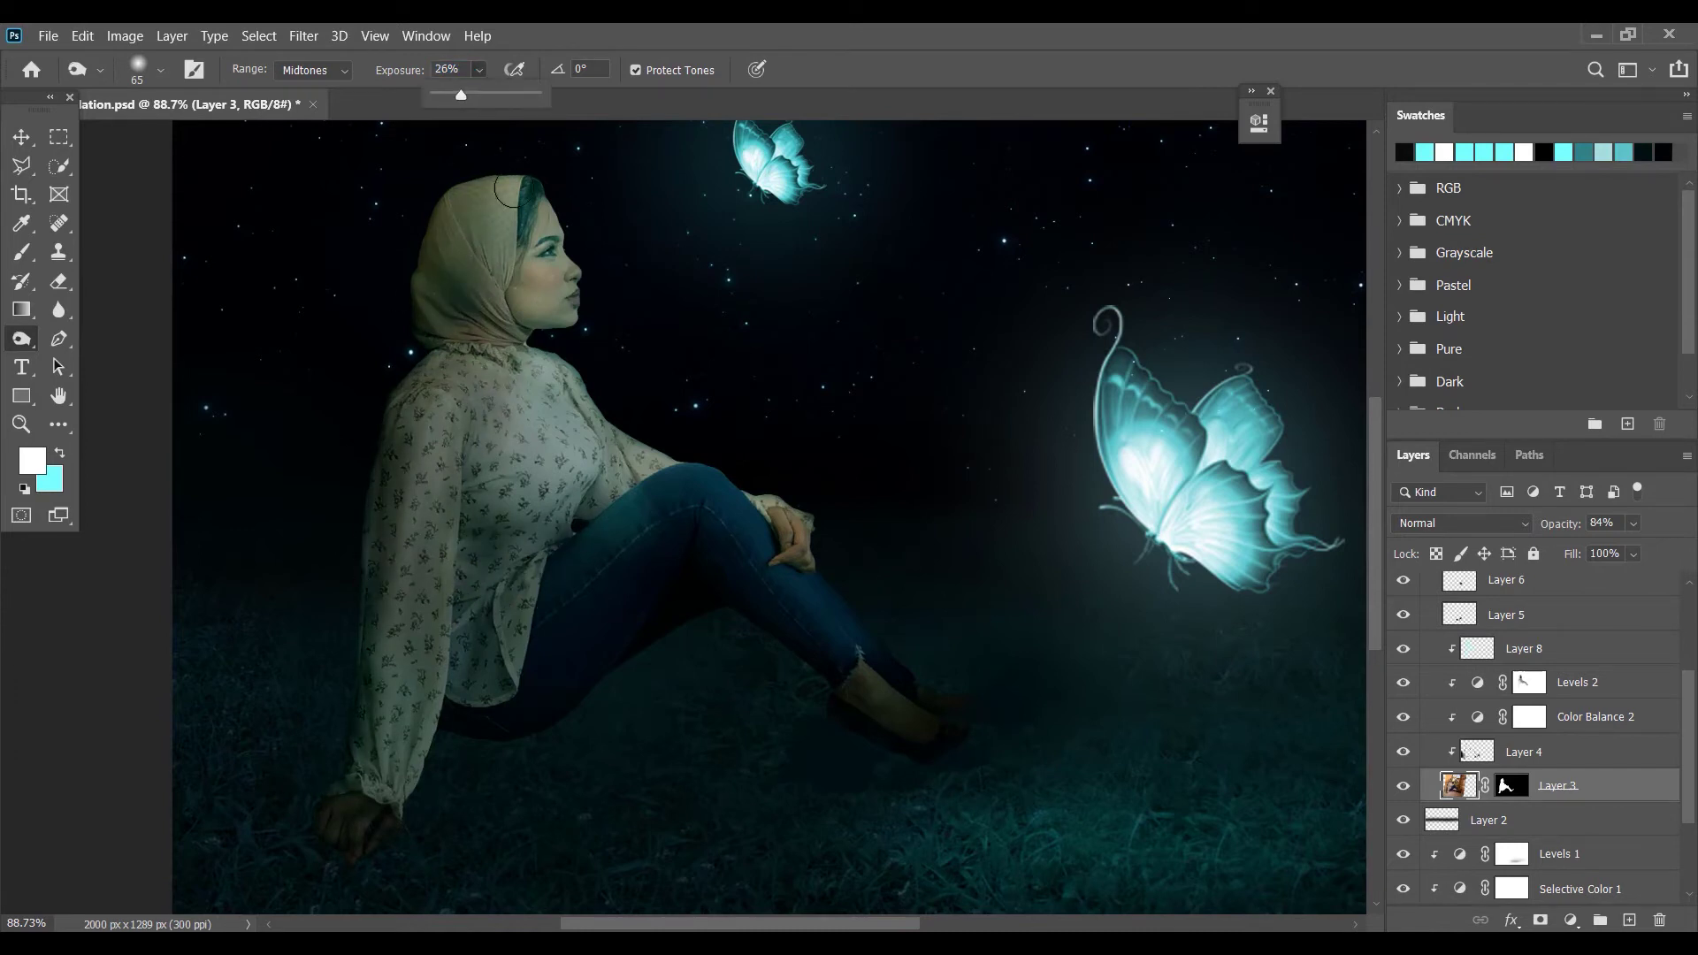
{"action": "scroll", "coordinate": [480, 664], "scroll_direction": "down", "scroll_amount": 3}
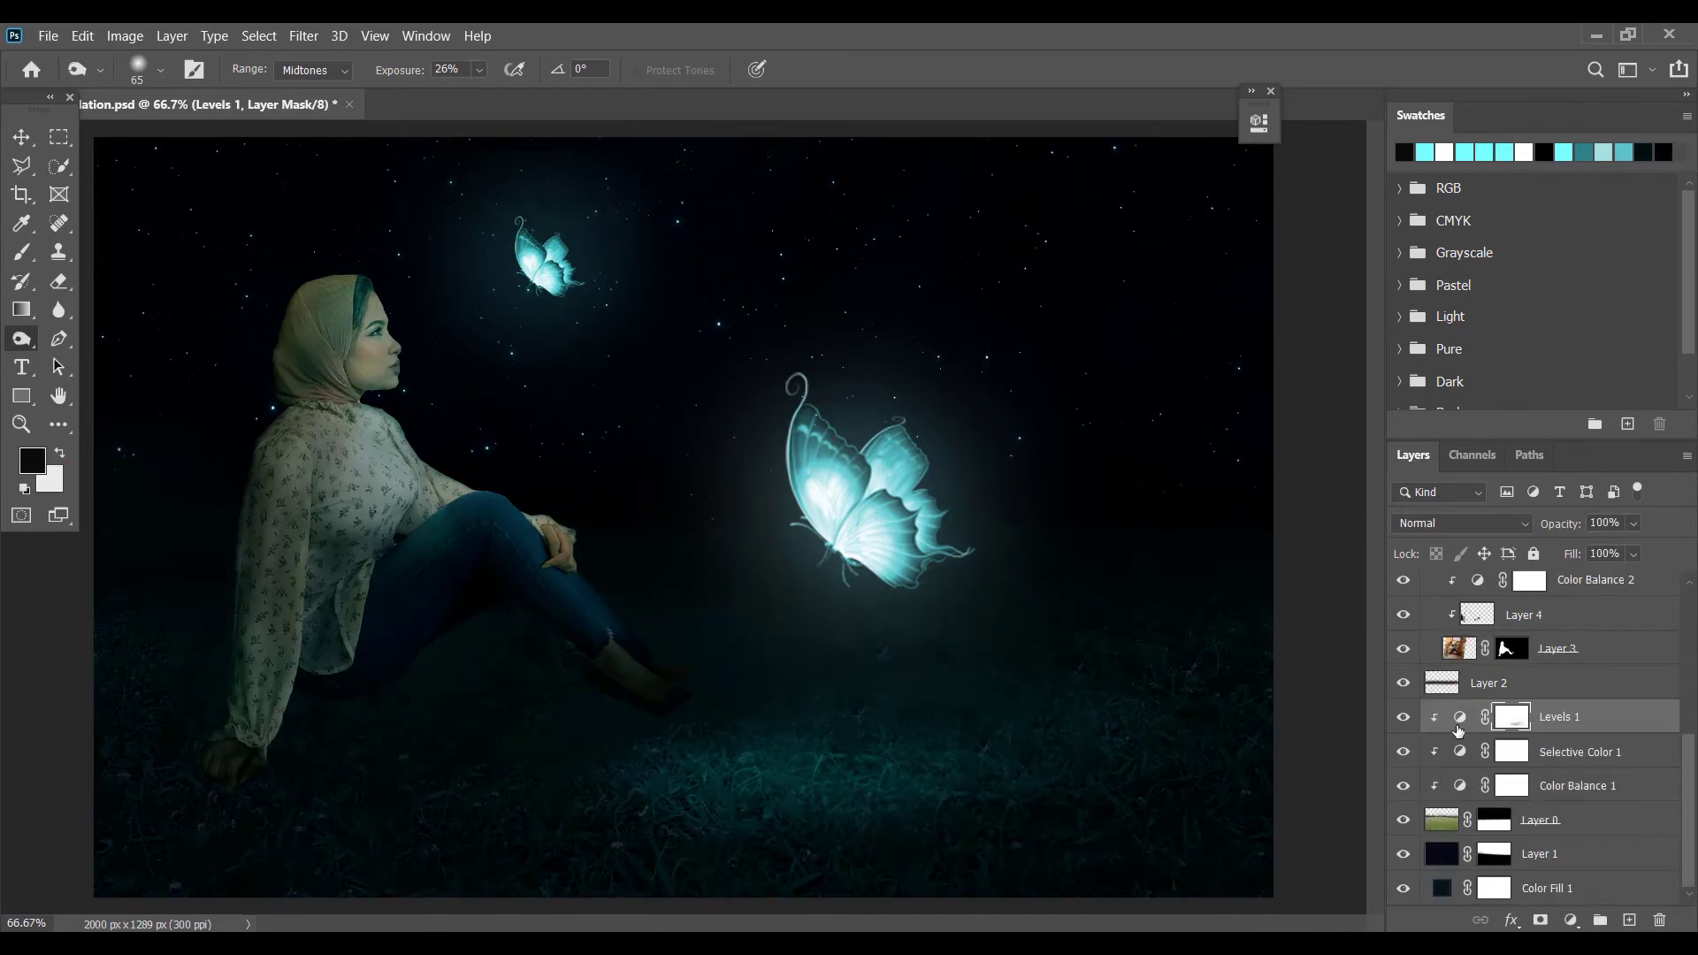
- Collapse Group 1 and compare the composite with Layer 10 and the batterfly 1 2 layer hidden and shown
{"action": "scroll", "coordinate": [1455, 653], "scroll_direction": "up", "scroll_amount": 5}
{"action": "left_click", "coordinate": [1428, 652]}
{"action": "scroll", "coordinate": [1424, 639], "scroll_direction": "up", "scroll_amount": 2}
{"action": "left_click", "coordinate": [1402, 624]}
{"action": "left_click", "coordinate": [1402, 624]}
{"action": "left_click", "coordinate": [1399, 660]}
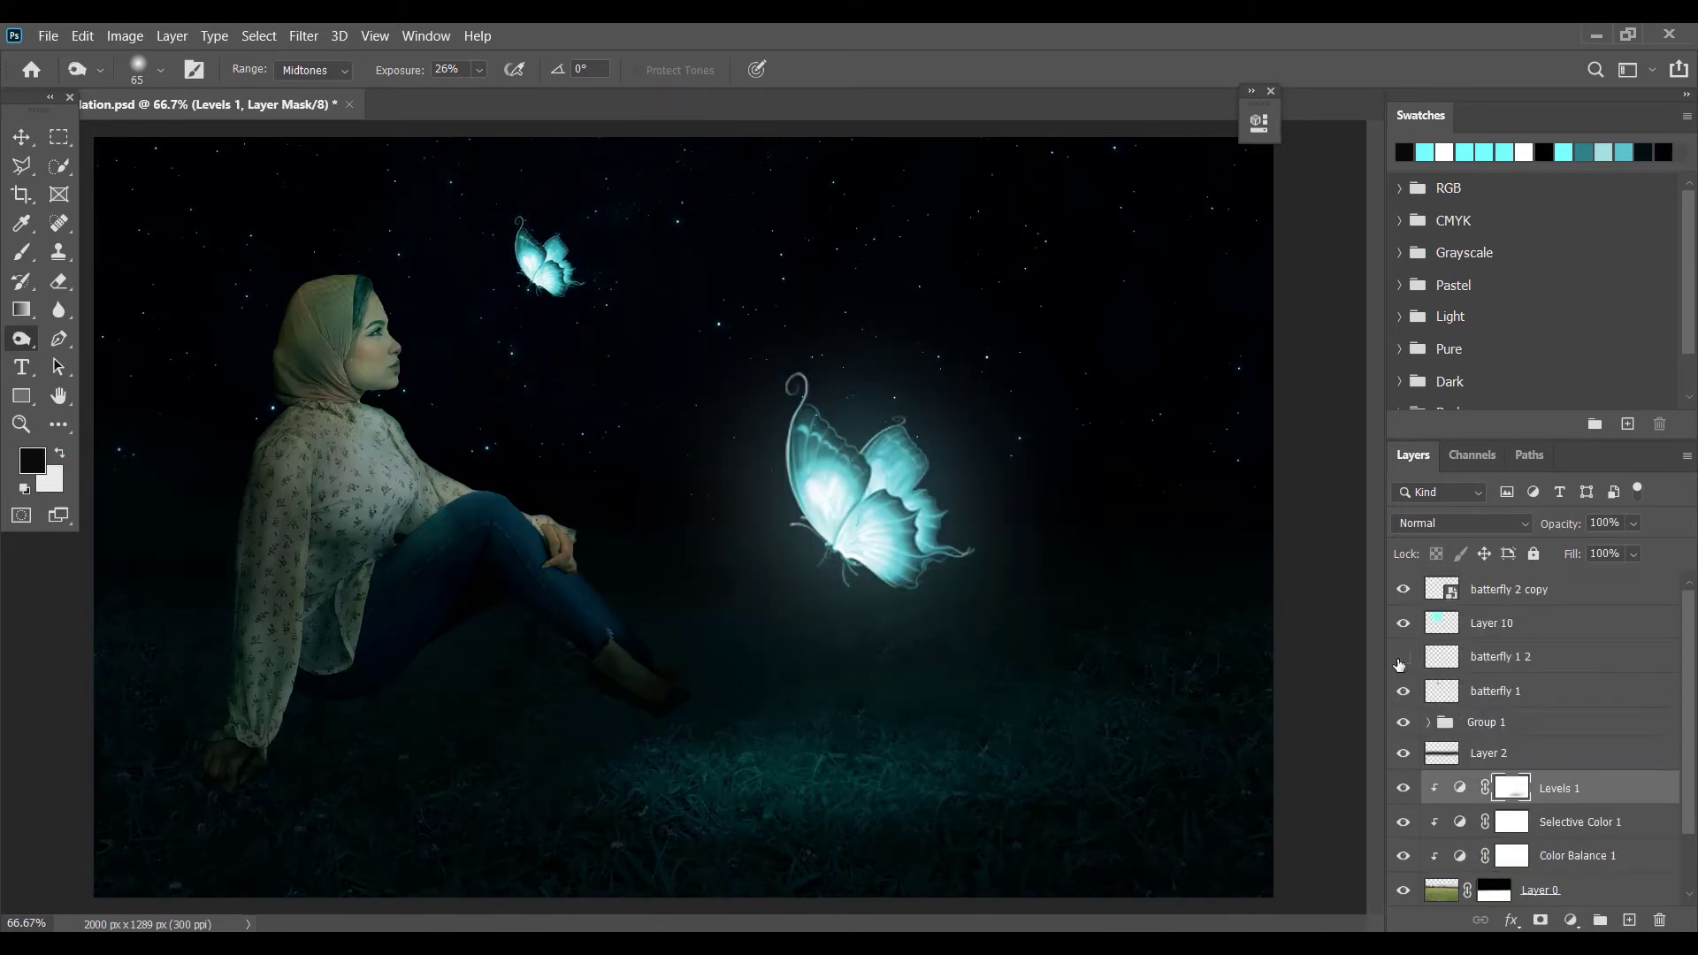
{"action": "left_click", "coordinate": [1402, 657]}
- Try Layer 10 below the batterfly 1 2 layer and compare the butterfly layers hidden and shown
{"action": "left_click", "coordinate": [1444, 630]}
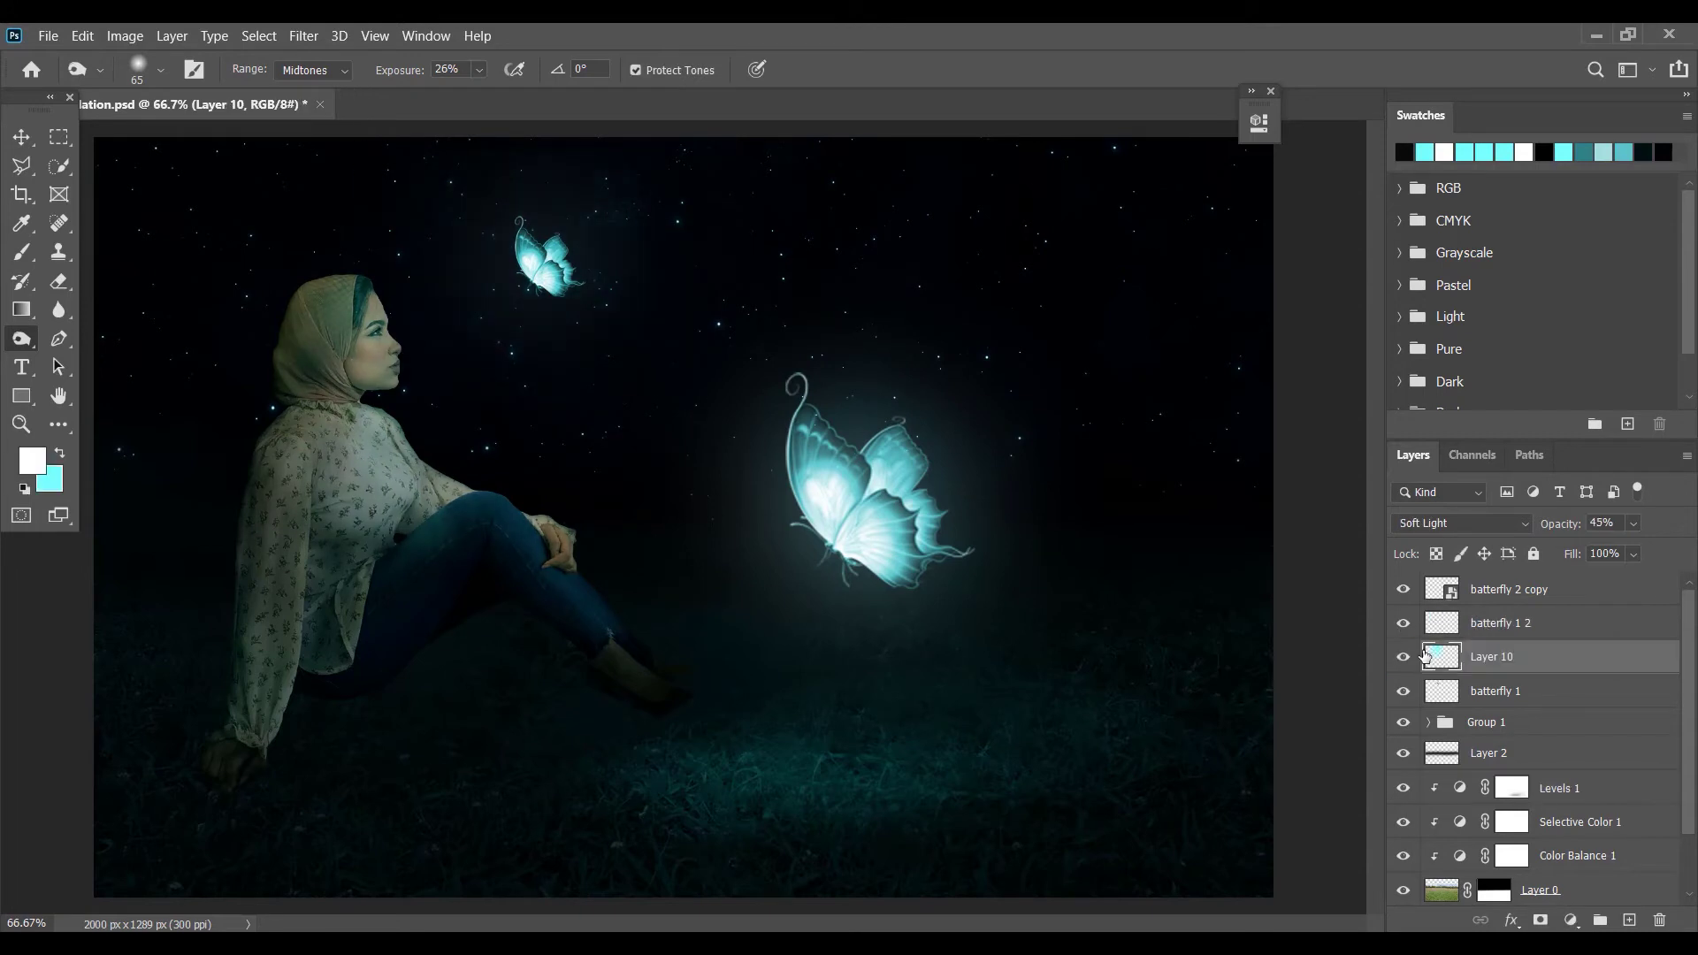
{"action": "left_click", "coordinate": [1402, 657]}
{"action": "left_click", "coordinate": [1402, 657]}
{"action": "left_click", "coordinate": [1404, 691]}
{"action": "left_click", "coordinate": [1403, 690]}
{"action": "left_click", "coordinate": [1403, 589]}
{"action": "left_click", "coordinate": [1403, 589]}
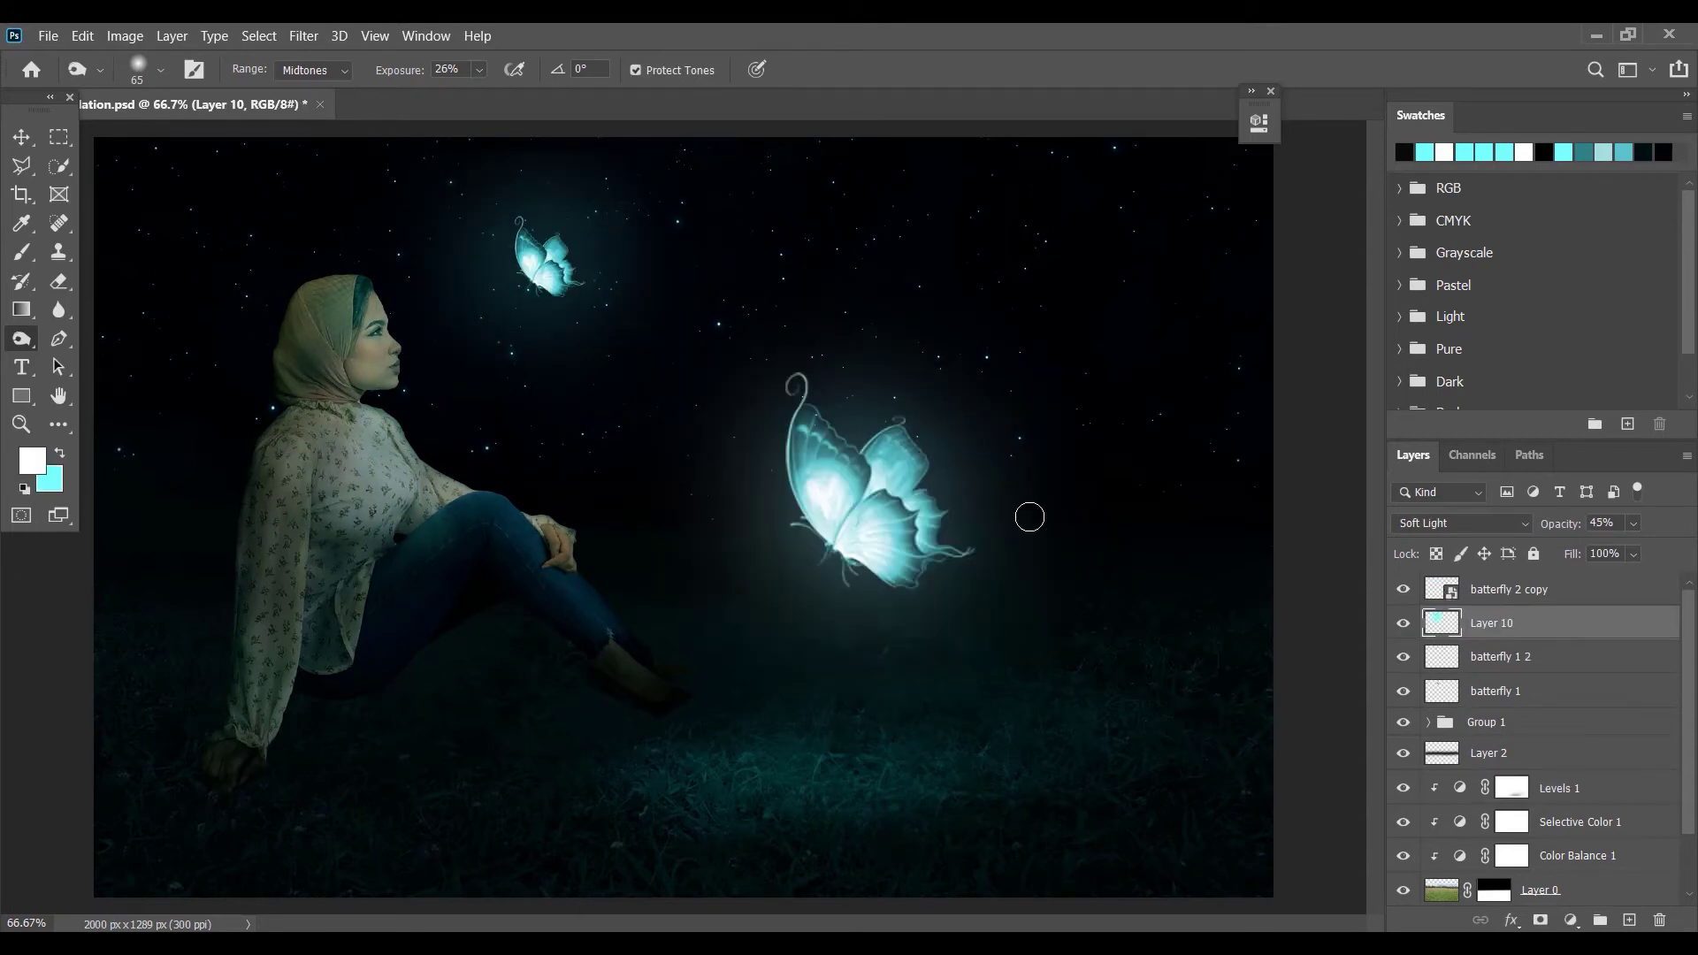
- Delete the batterfly 2 copy layer
{"action": "left_click", "coordinate": [1510, 590]}
{"action": "mouse_move", "coordinate": [1572, 530]}
{"action": "left_mouse_down"}
{"action": "mouse_move", "coordinate": [1555, 537]}
{"action": "mouse_move", "coordinate": [1590, 534]}
{"action": "left_mouse_up"}
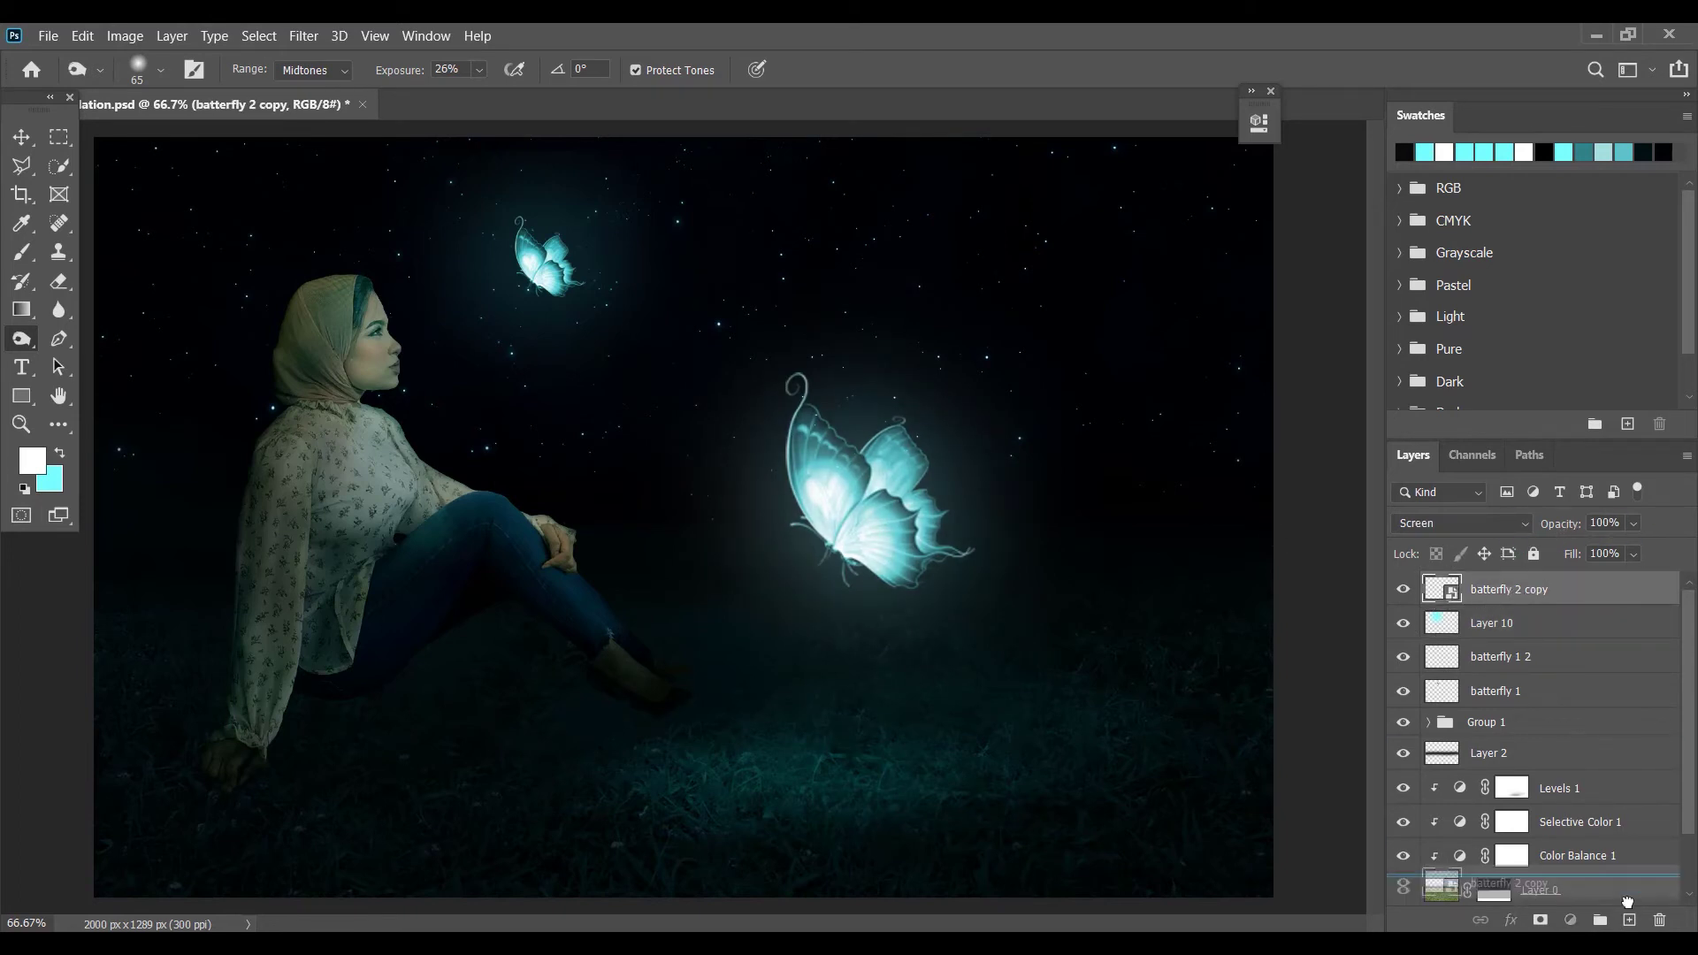
{"action": "key", "text": "Delete"}
- Duplicate the batterfly 1 layer as batterfly 1 copy in the same document
{"action": "left_click", "coordinate": [1403, 623]}
{"action": "left_click", "coordinate": [1403, 622]}
{"action": "left_click", "coordinate": [1454, 663]}
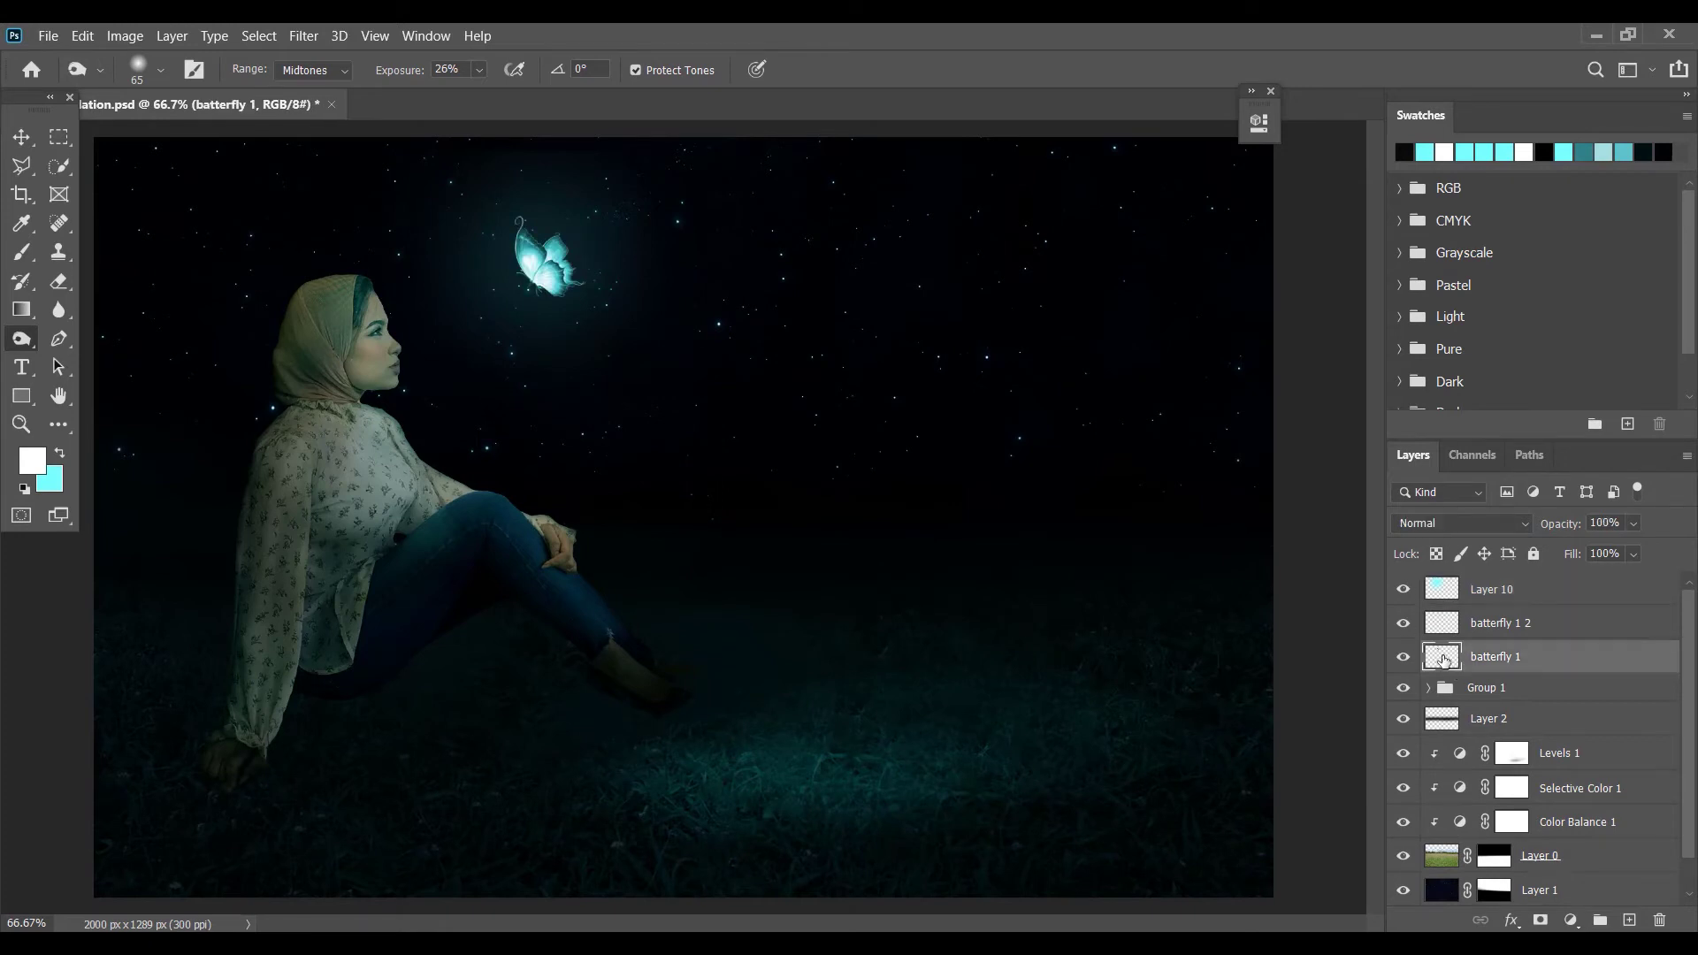
{"action": "key", "text": "ctrl+t"}
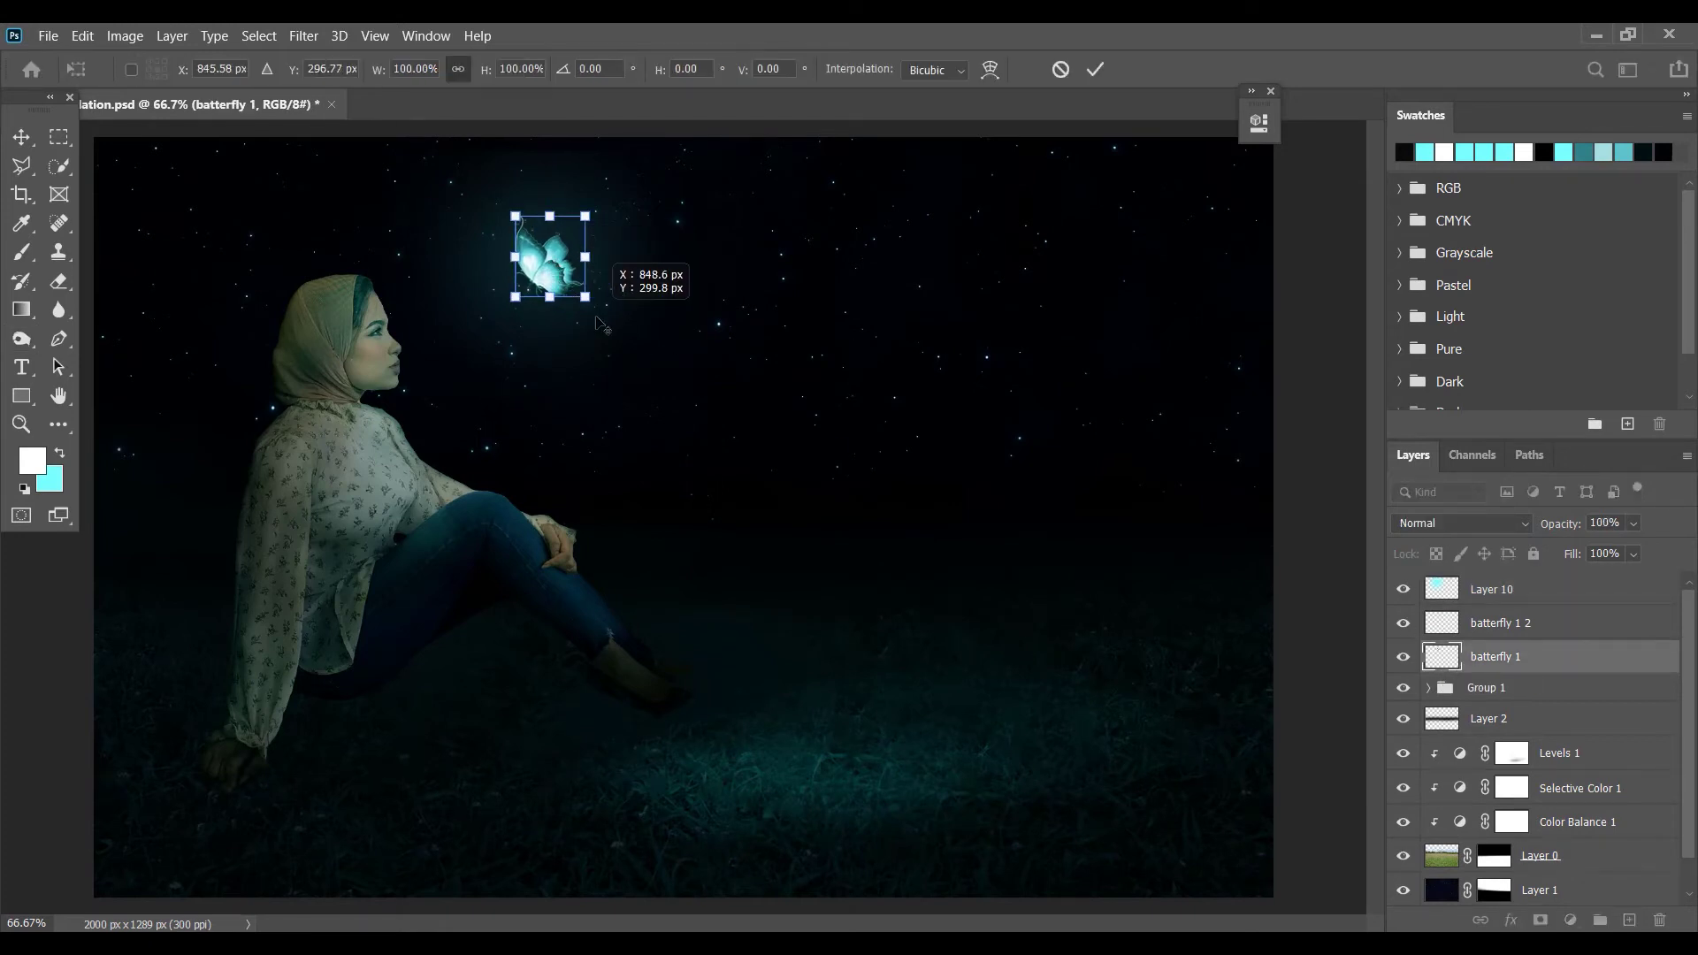
{"action": "key", "text": "Return"}
{"action": "right_click", "coordinate": [1492, 665]}
{"action": "left_click", "coordinate": [1254, 123]}
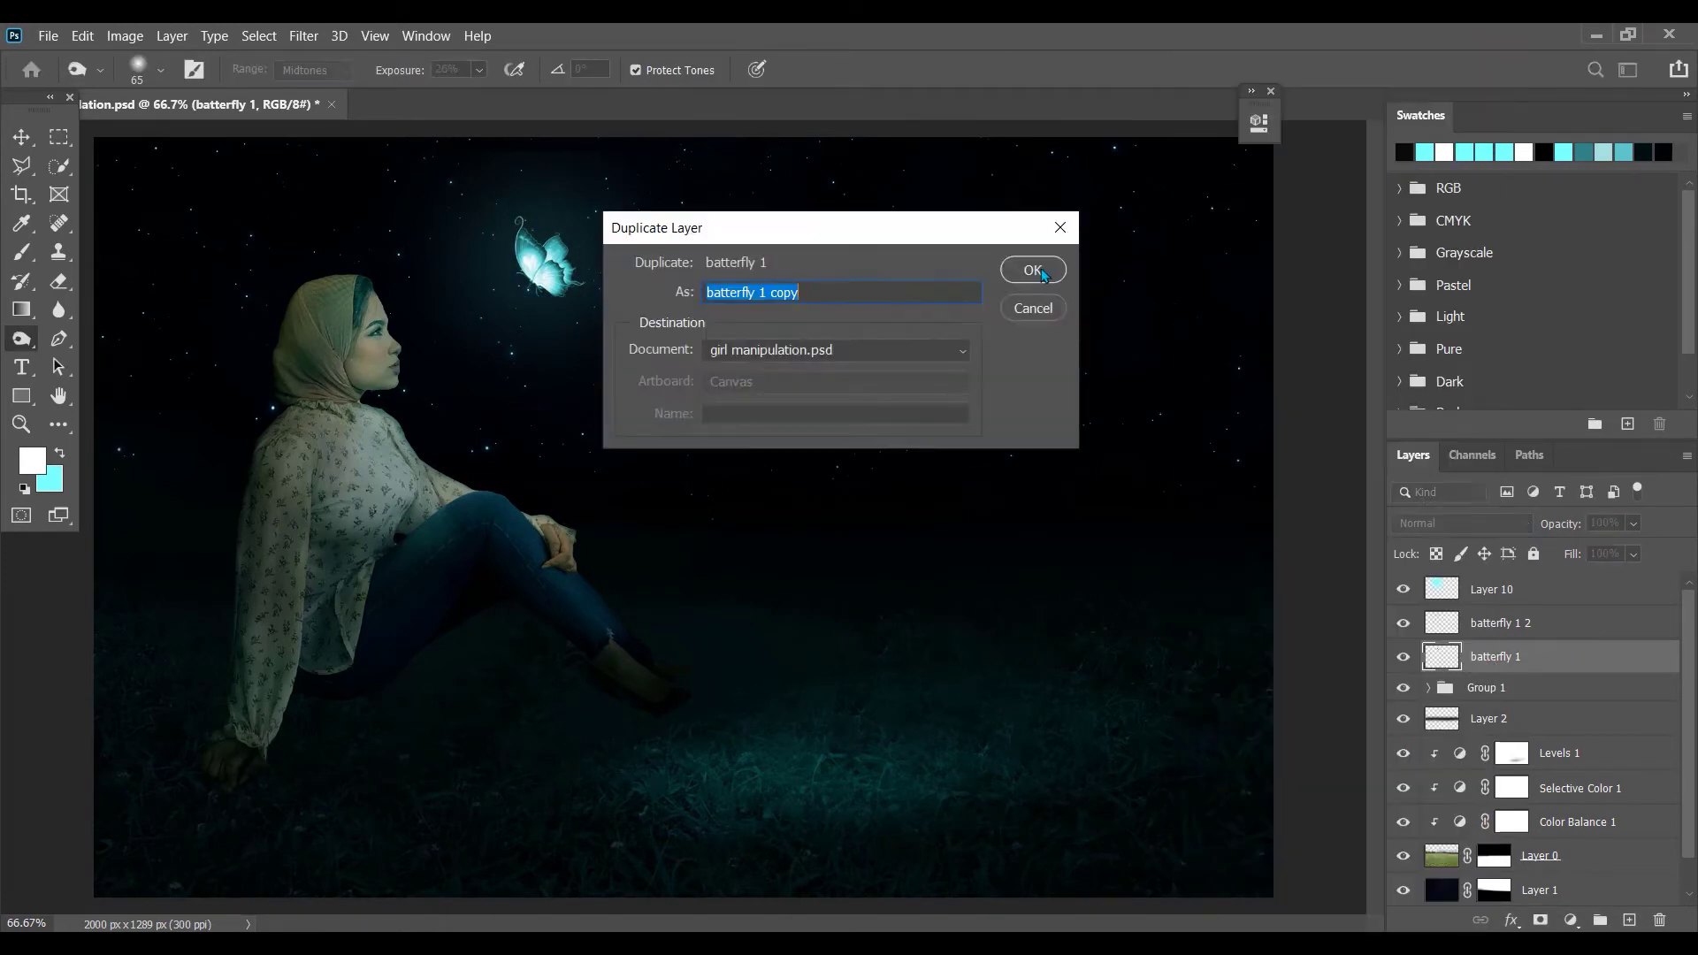
{"action": "key", "text": "Return"}
{"action": "key", "text": "v"}
{"action": "left_click_drag", "start_coordinate": [552, 261], "coordinate": [718, 381]}
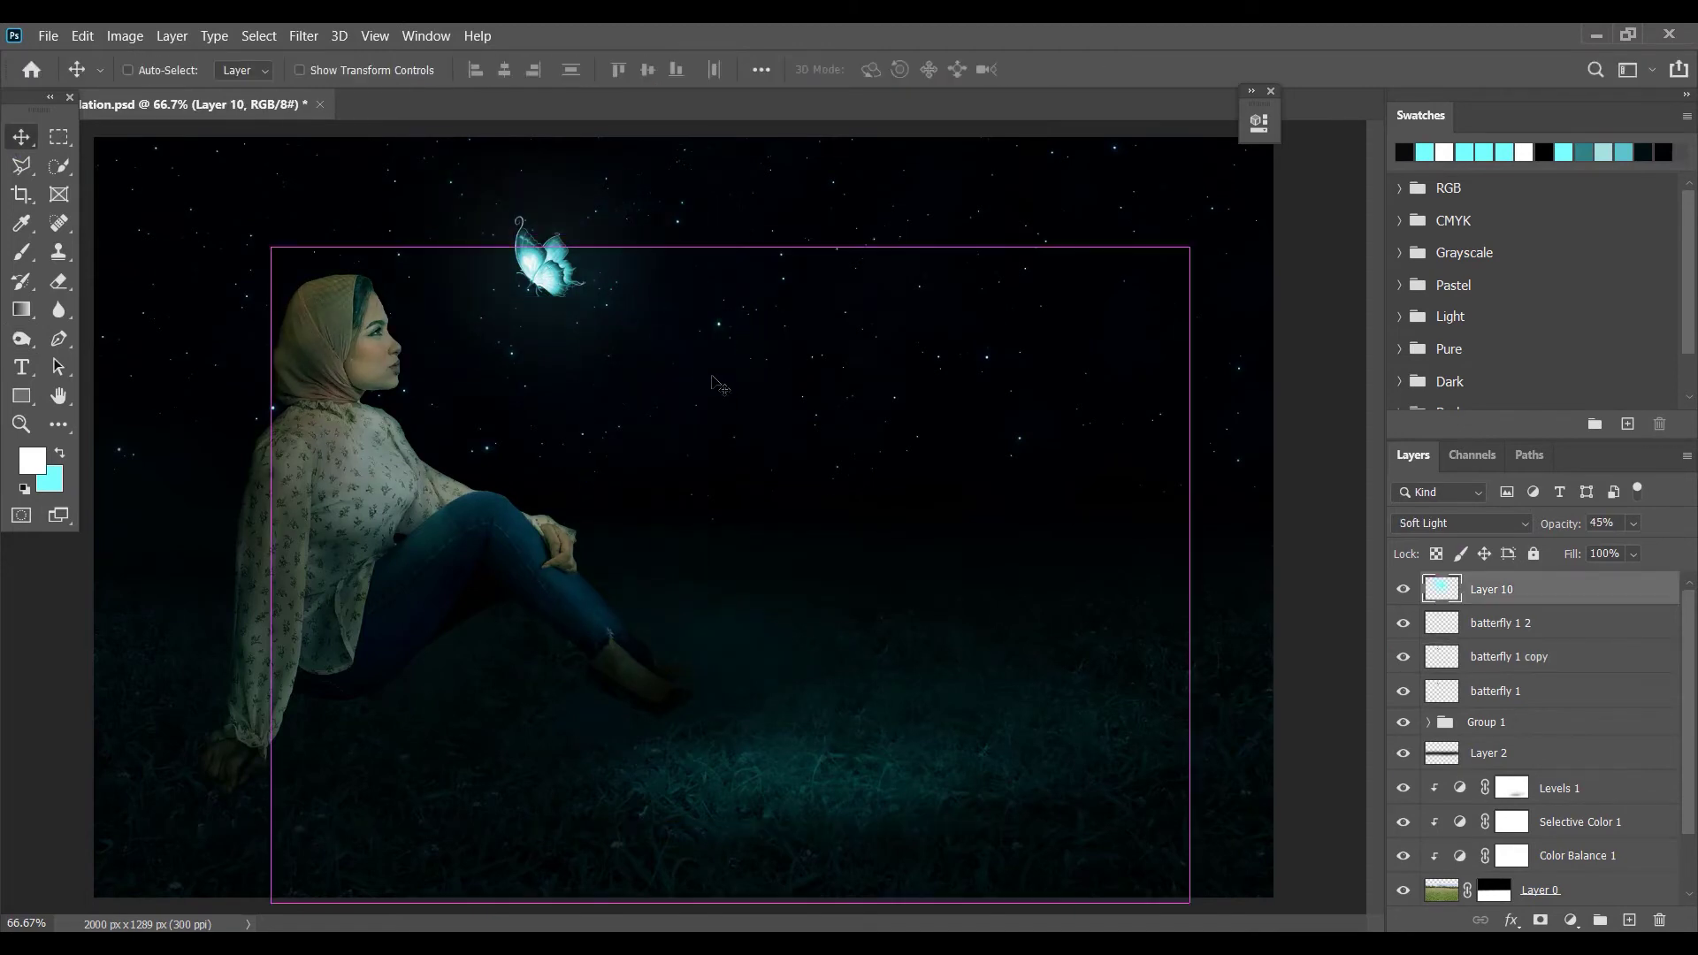
{"action": "key", "text": "ctrl+z"}
- Enlarge the copied butterfly into the middle of the sky and move its layer above Layer 10
{"action": "left_click", "coordinate": [1430, 629]}
{"action": "left_click", "coordinate": [1428, 662]}
{"action": "key", "text": "ctrl+t"}
{"action": "left_click_drag", "start_coordinate": [550, 264], "coordinate": [794, 423]}
{"action": "key", "text": "Return"}
{"action": "left_click_drag", "start_coordinate": [1443, 658], "coordinate": [1445, 580]}
- Refine the size and position of the large butterfly in the sky in front of the woman
{"action": "key", "text": "ctrl+t"}
{"action": "left_click_drag", "start_coordinate": [758, 454], "coordinate": [689, 532]}
{"action": "left_click_drag", "start_coordinate": [734, 482], "coordinate": [769, 451]}
{"action": "mouse_move", "coordinate": [726, 501]}
{"action": "left_mouse_down"}
{"action": "mouse_move", "coordinate": [659, 576]}
{"action": "mouse_move", "coordinate": [752, 436]}
{"action": "mouse_move", "coordinate": [707, 485]}
{"action": "left_mouse_up"}
{"action": "mouse_move", "coordinate": [783, 432]}
{"action": "left_mouse_down"}
{"action": "mouse_move", "coordinate": [810, 455]}
{"action": "mouse_move", "coordinate": [782, 442]}
{"action": "left_mouse_up"}
{"action": "key", "text": "Return"}
- Duplicate the large butterfly, apply Gaussian Blur to the duplicate and set its blending mode to Screen
{"action": "key", "text": "ctrl+j"}
{"action": "left_click", "coordinate": [304, 36]}
{"action": "mouse_move", "coordinate": [353, 268]}
{"action": "left_click", "coordinate": [619, 364]}
{"action": "left_click_drag", "start_coordinate": [1155, 614], "coordinate": [1158, 616]}
{"action": "left_click", "coordinate": [1293, 311]}
{"action": "left_click", "coordinate": [1460, 522]}
{"action": "left_click", "coordinate": [1432, 560]}
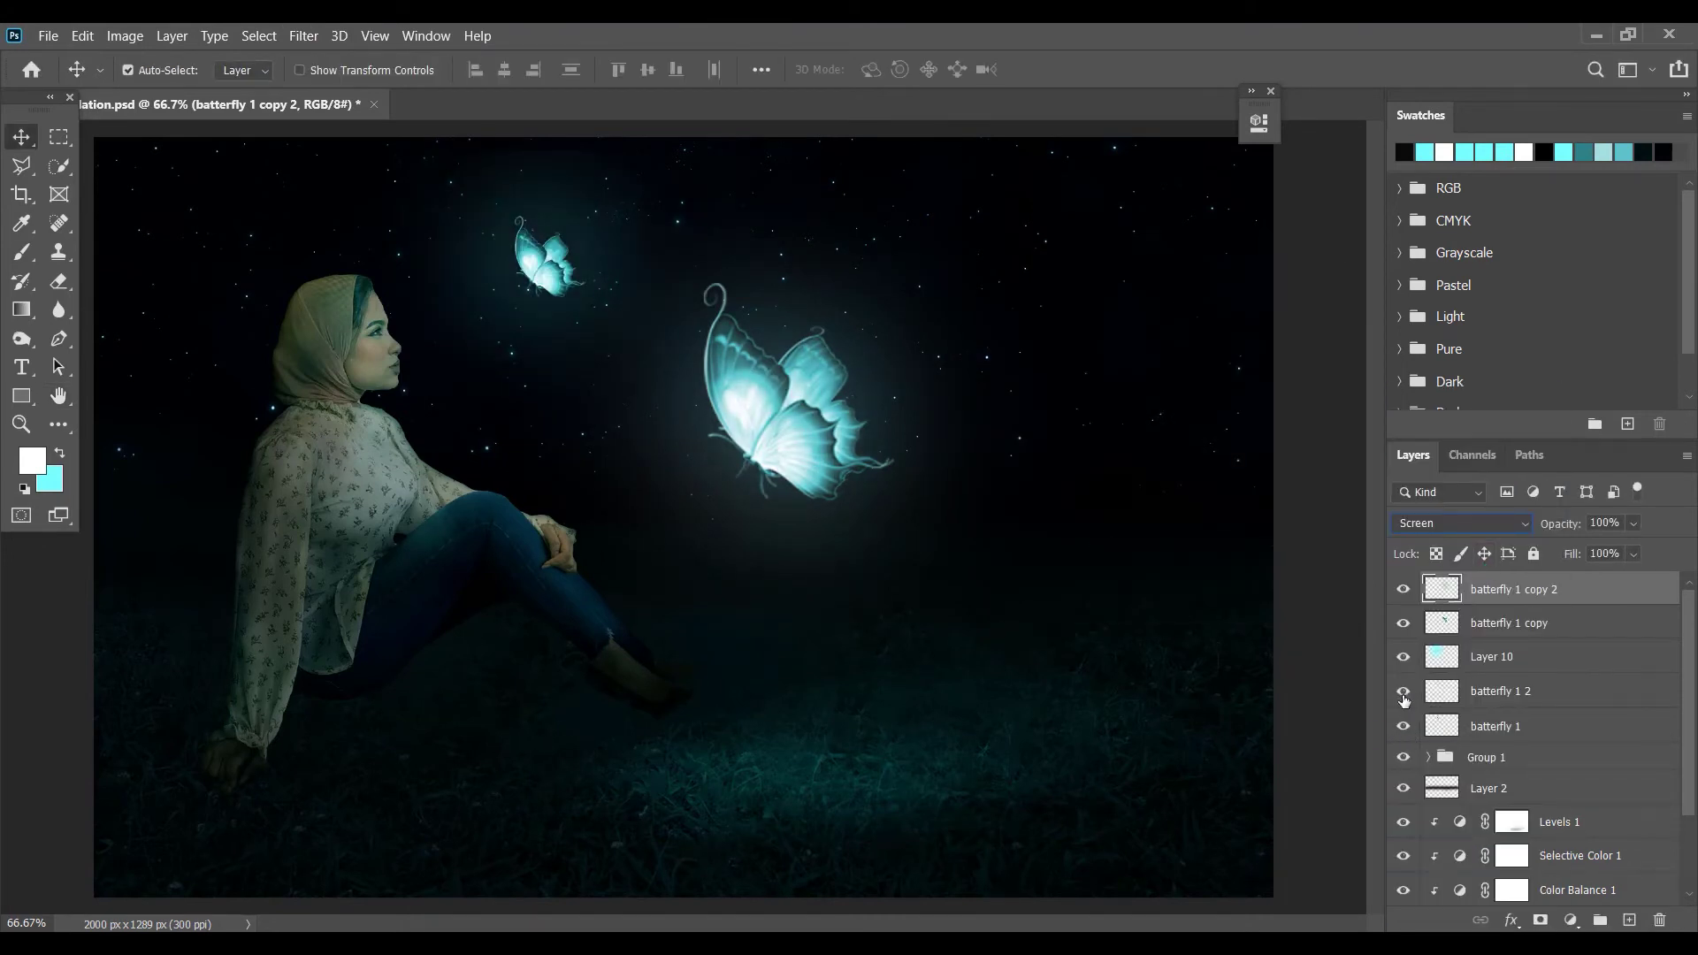
- Group Layer 10, batterfly 1 2 and batterfly 1, and name the group batterfly 1
{"action": "left_click", "coordinate": [1464, 659]}
{"action": "left_click", "coordinate": [1468, 727], "text": "shift"}
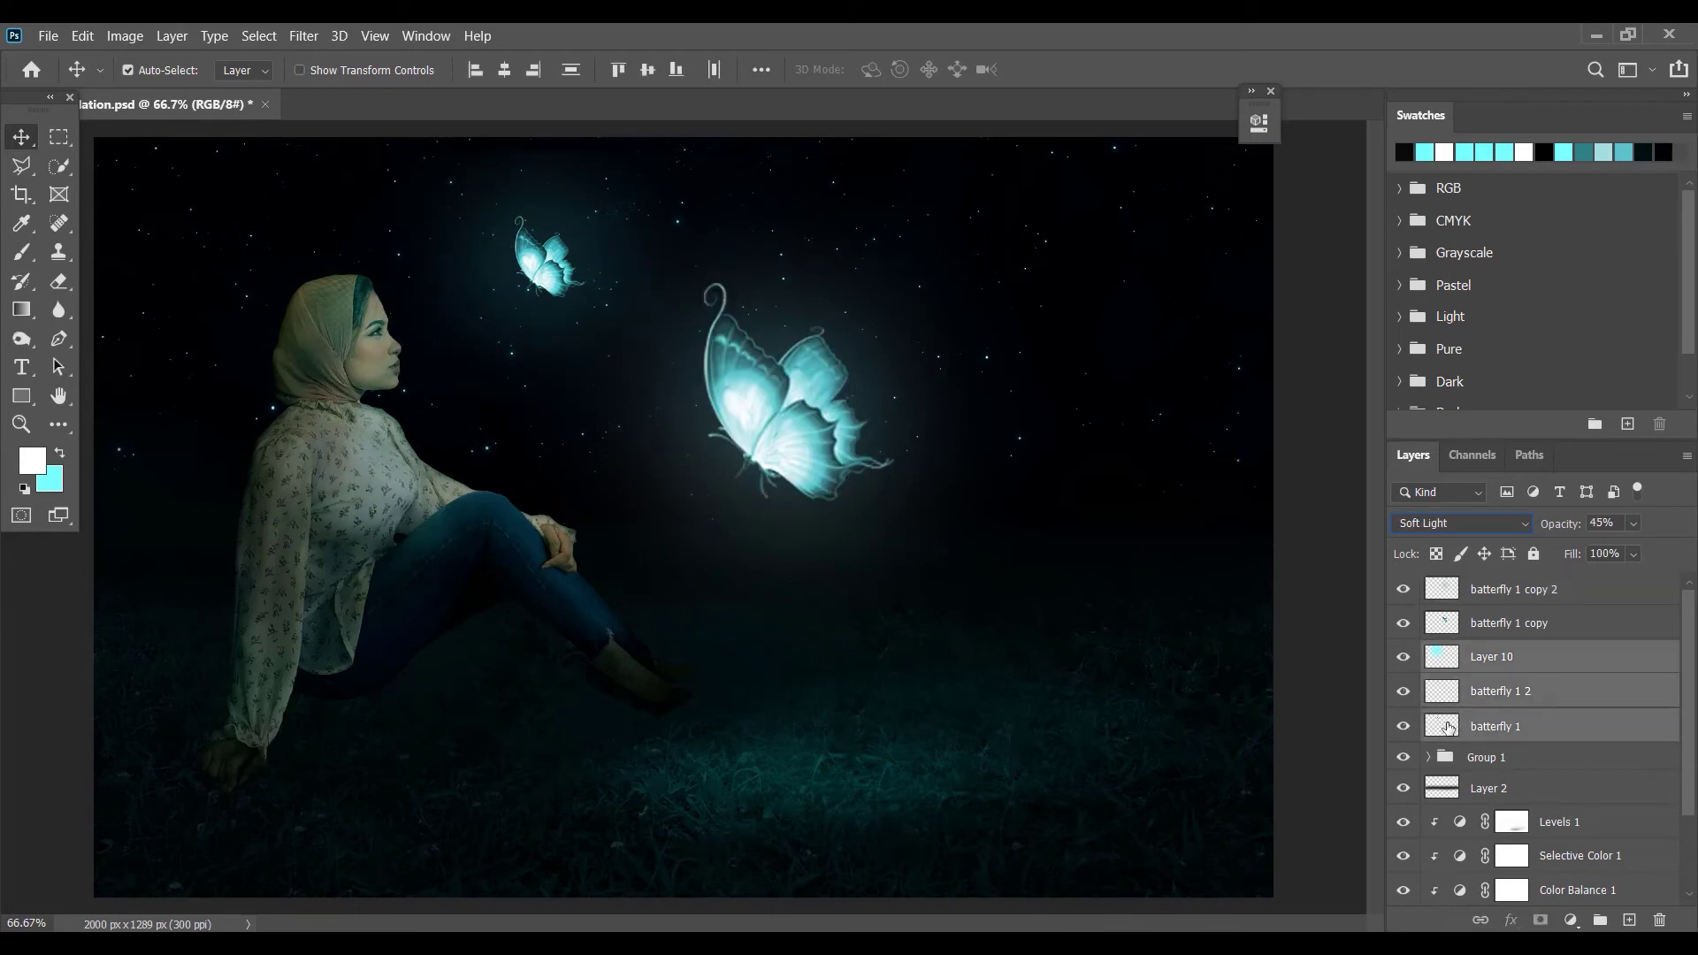
{"action": "key", "text": "ctrl+g"}
{"action": "double_click", "coordinate": [1488, 654]}
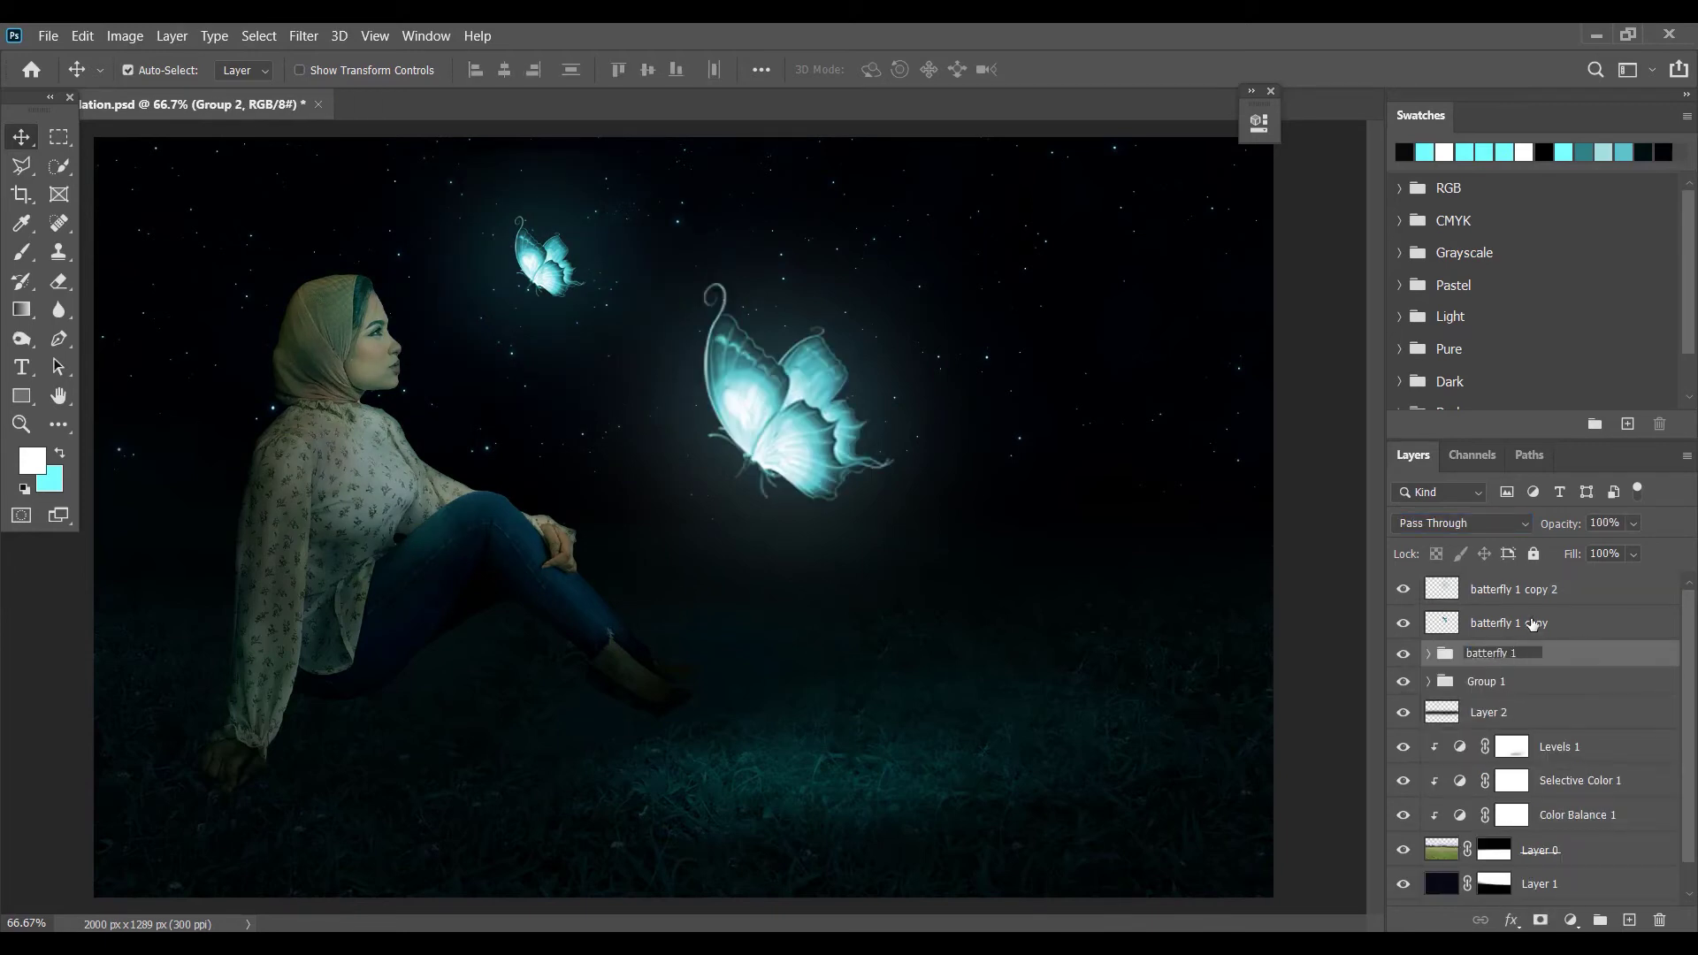
{"action": "left_click", "coordinate": [1532, 623]}
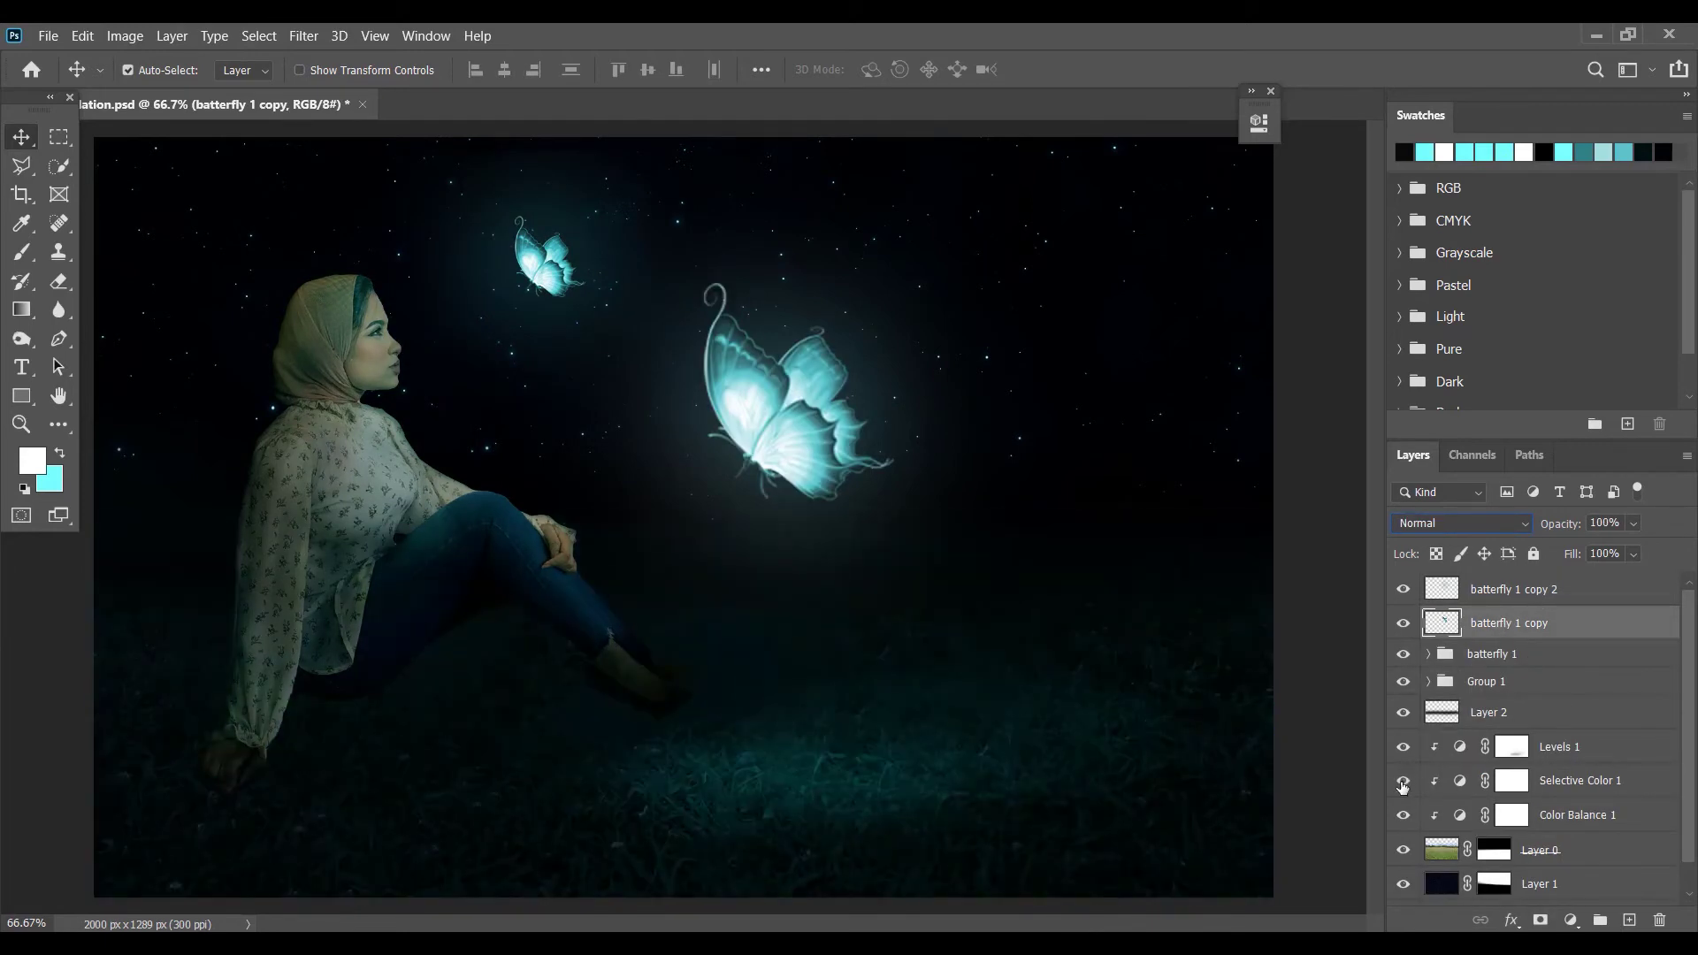
- Try to transform the masks of Color Balance 1 and Selective Color 1
{"action": "scroll", "coordinate": [1440, 809], "scroll_direction": "down", "scroll_amount": 1}
{"action": "left_click", "coordinate": [1497, 788]}
{"action": "key", "text": "ctrl+t"}
{"action": "key", "text": "Return"}
{"action": "left_click", "coordinate": [1506, 753]}
{"action": "key", "text": "ctrl+t"}
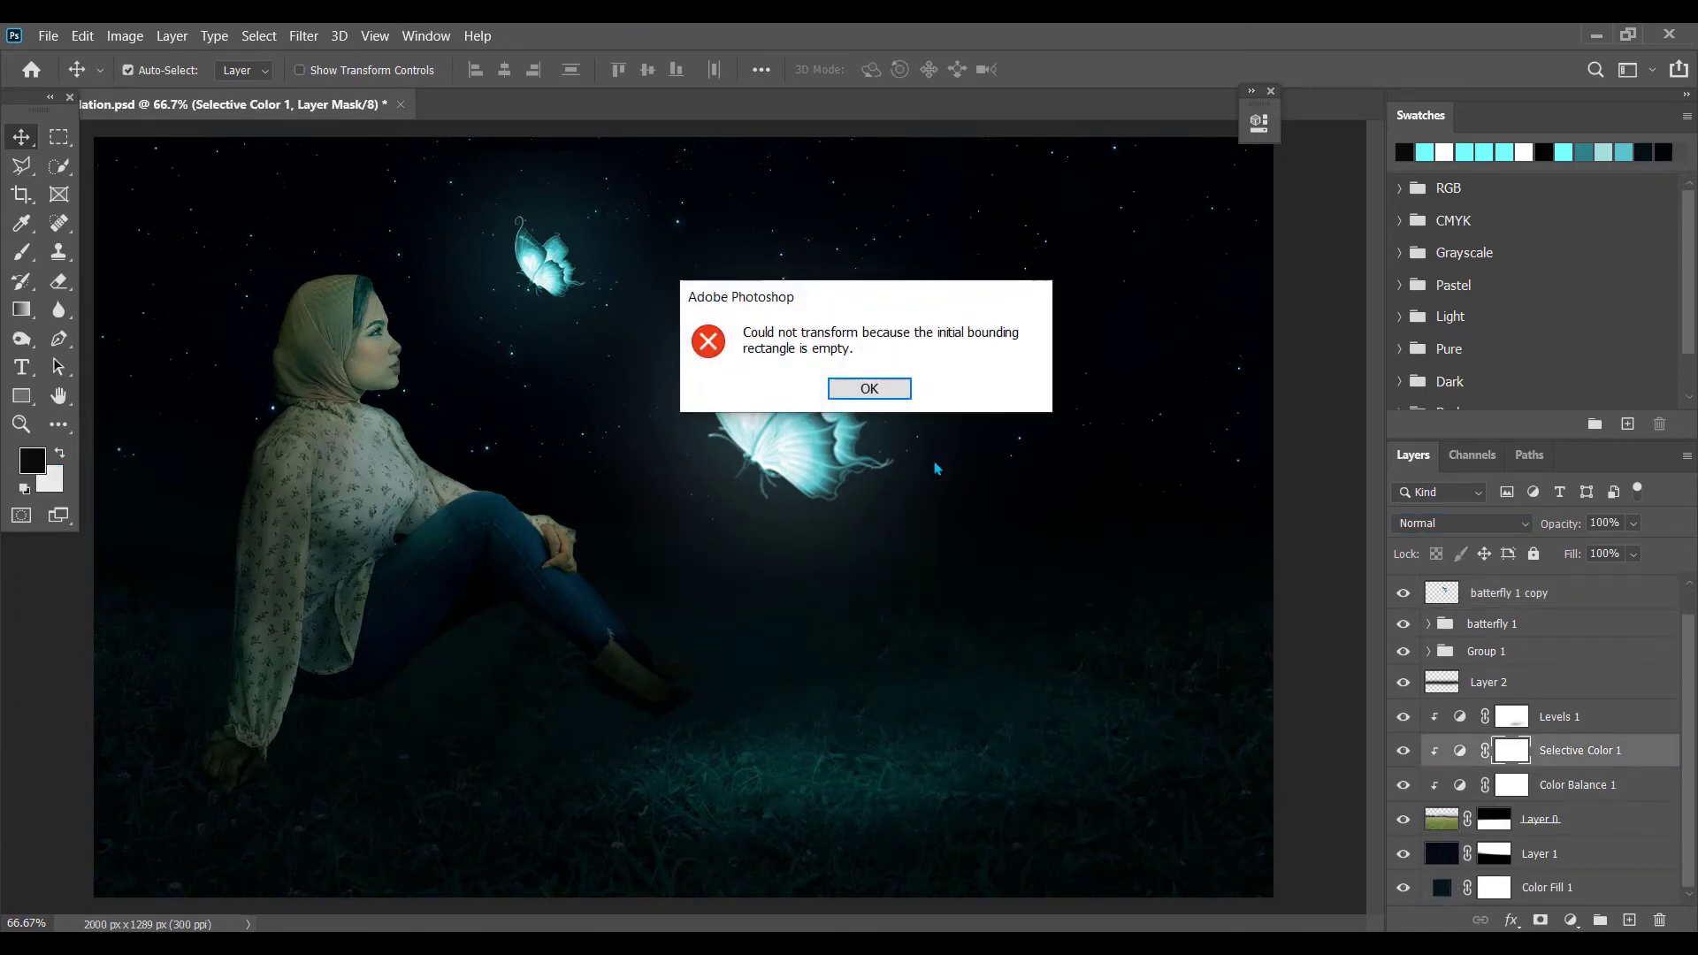
{"action": "key", "text": "Return"}
- Scale the Levels 1 mask to about 65% and move its light patch onto the grass beneath the large butterfly
{"action": "left_click", "coordinate": [1500, 720]}
{"action": "key", "text": "ctrl+t"}
{"action": "left_click_drag", "start_coordinate": [1333, 735], "coordinate": [1012, 729]}
{"action": "left_click_drag", "start_coordinate": [649, 746], "coordinate": [748, 694]}
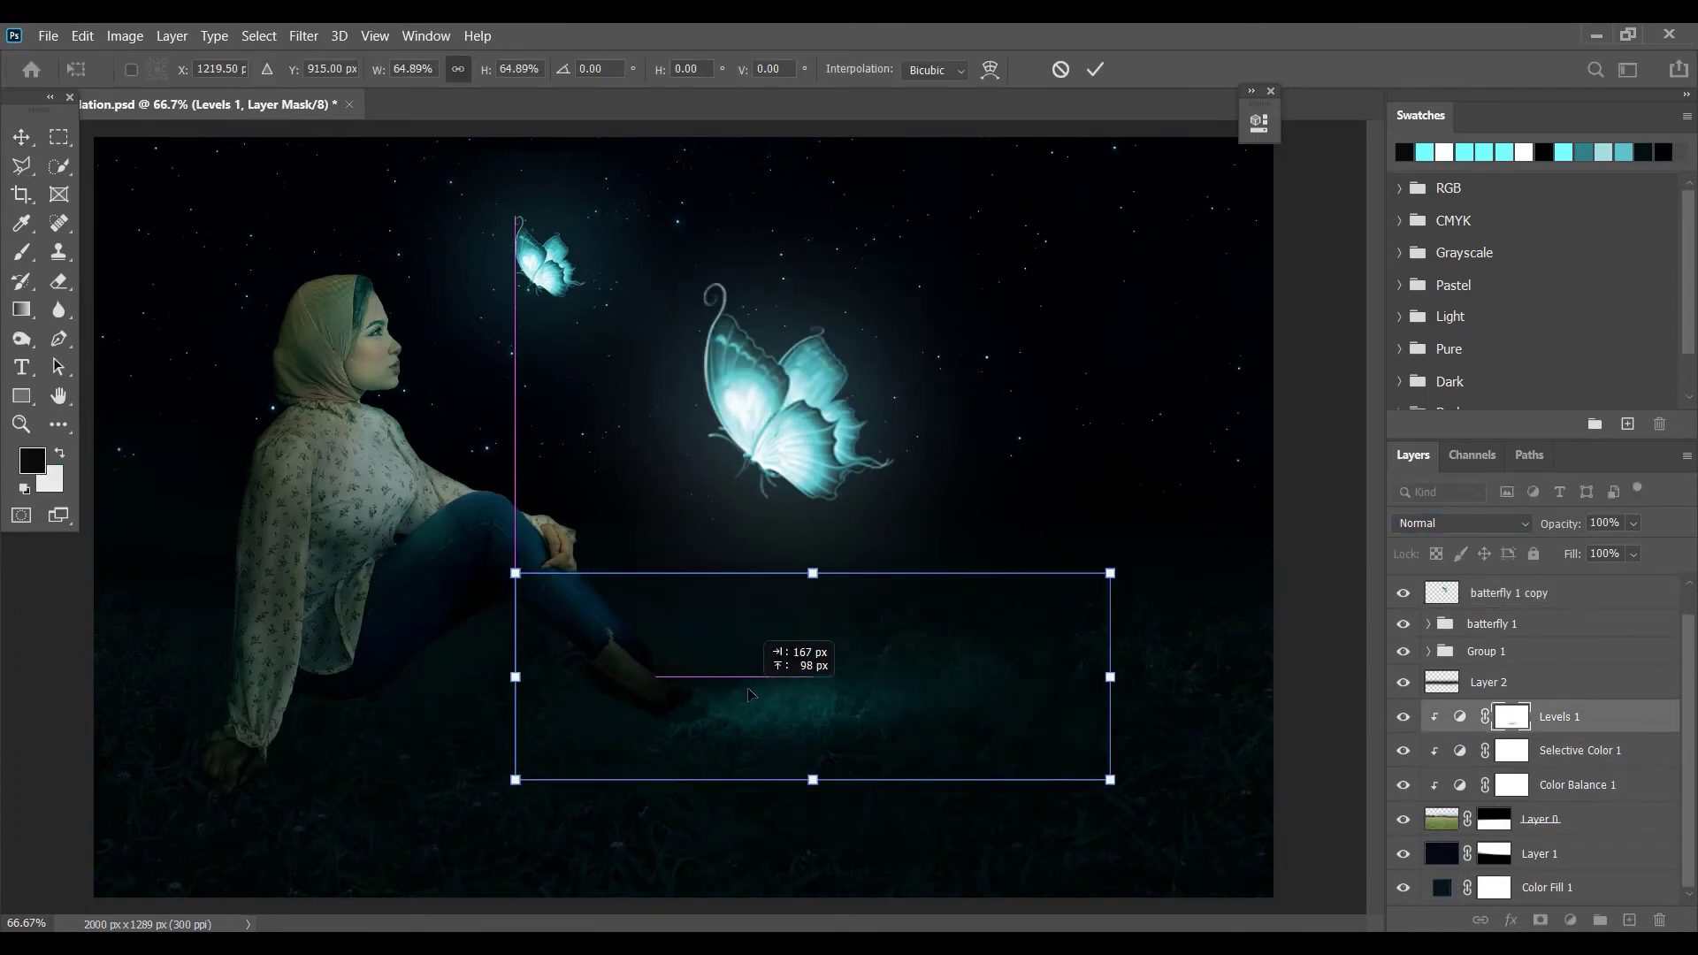
{"action": "left_click", "coordinate": [1500, 524]}
{"action": "key", "text": "Escape"}
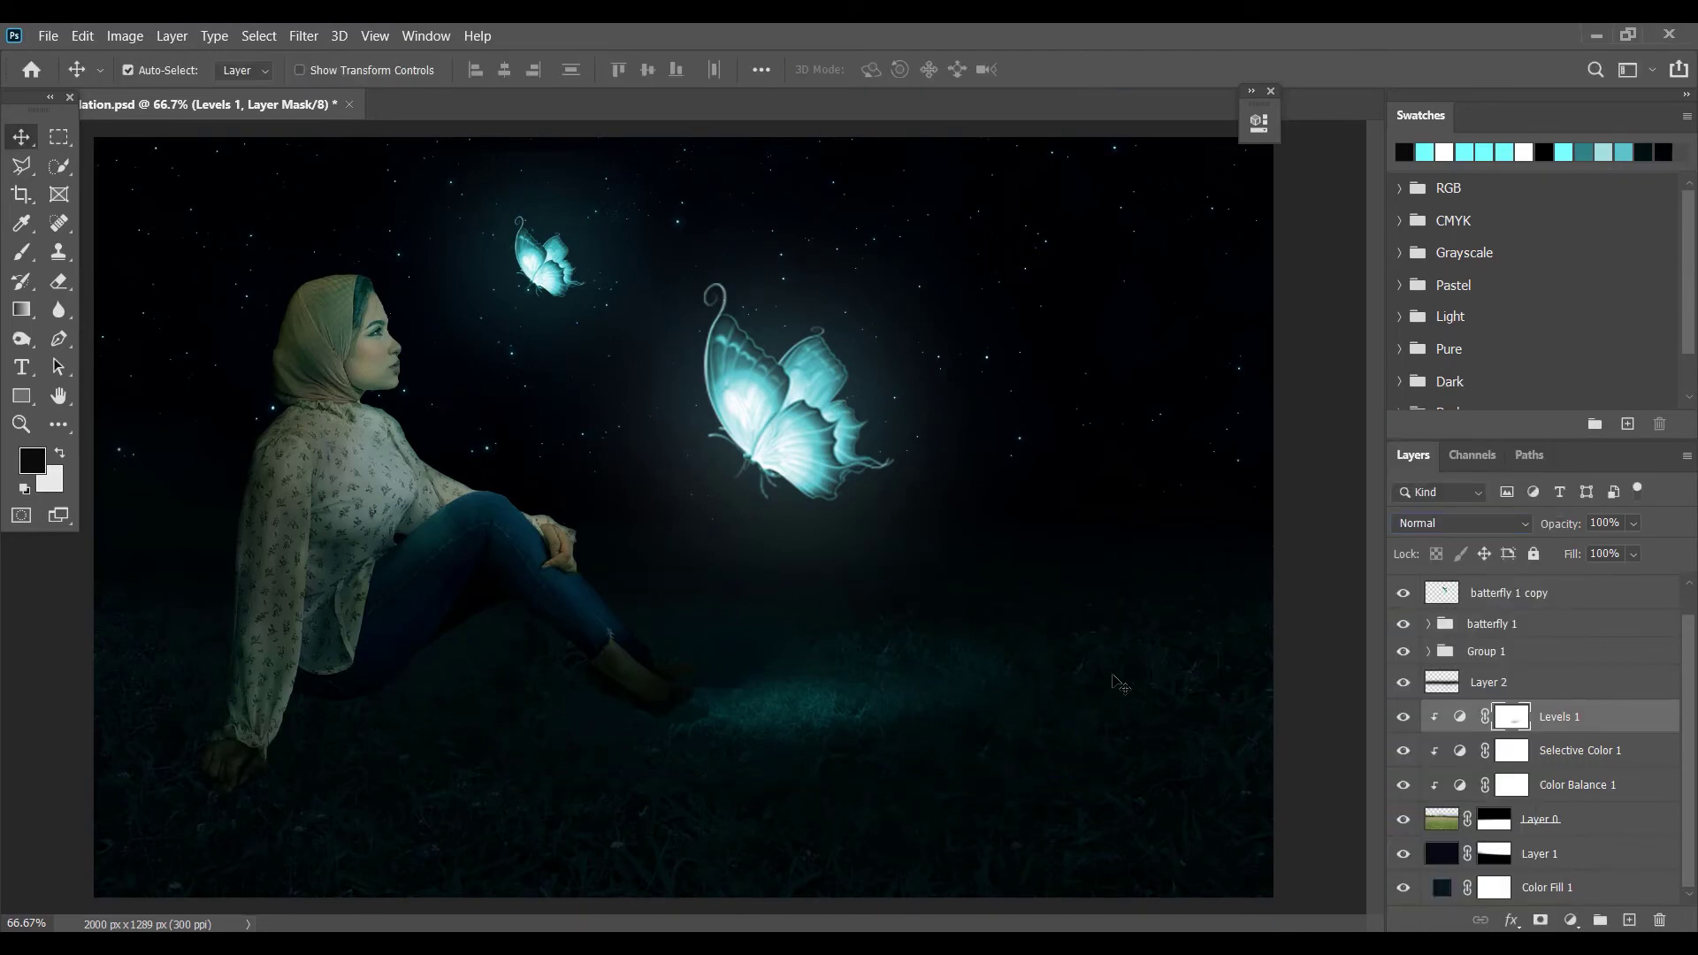
- Group batterfly 1 copy and batterfly 1 copy 2, and name the group batterfly 2
{"action": "scroll", "coordinate": [1496, 619], "scroll_direction": "up", "scroll_amount": 1}
{"action": "left_click", "coordinate": [1496, 590]}
{"action": "left_click", "coordinate": [1493, 622], "text": "ctrl"}
{"action": "key", "text": "ctrl+g"}
{"action": "double_click", "coordinate": [1491, 587]}
{"action": "type", "text": "batterfly 2"}
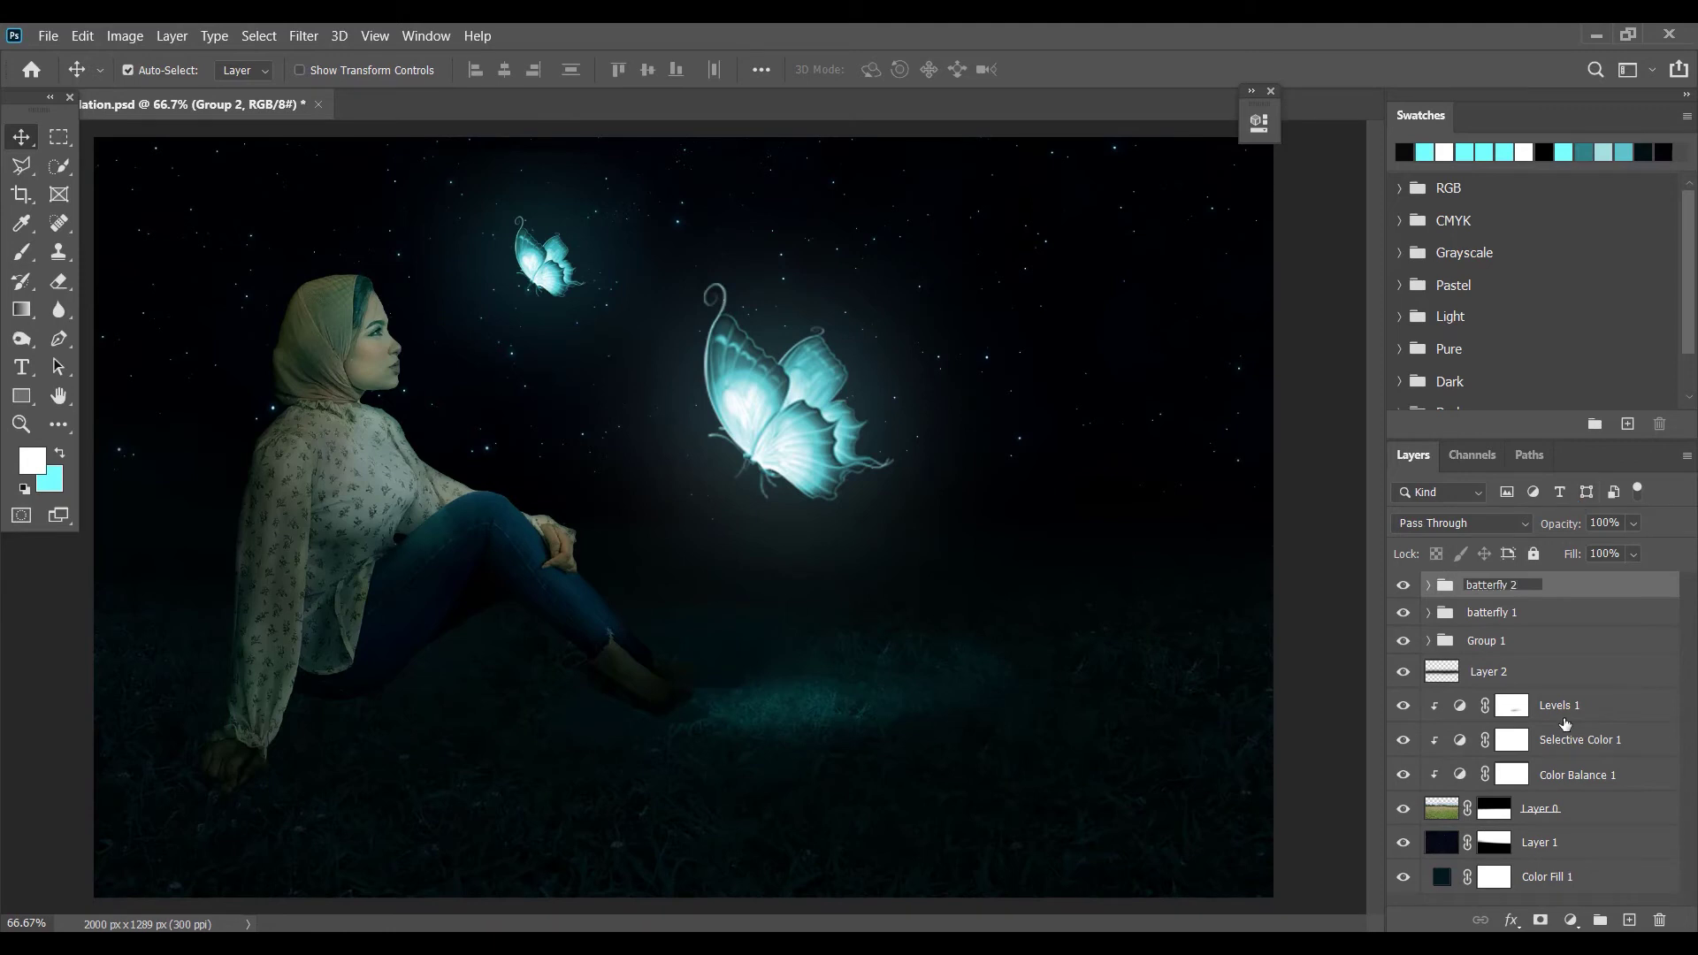
{"action": "left_click", "coordinate": [1503, 613]}
{"action": "left_click", "coordinate": [1503, 586]}
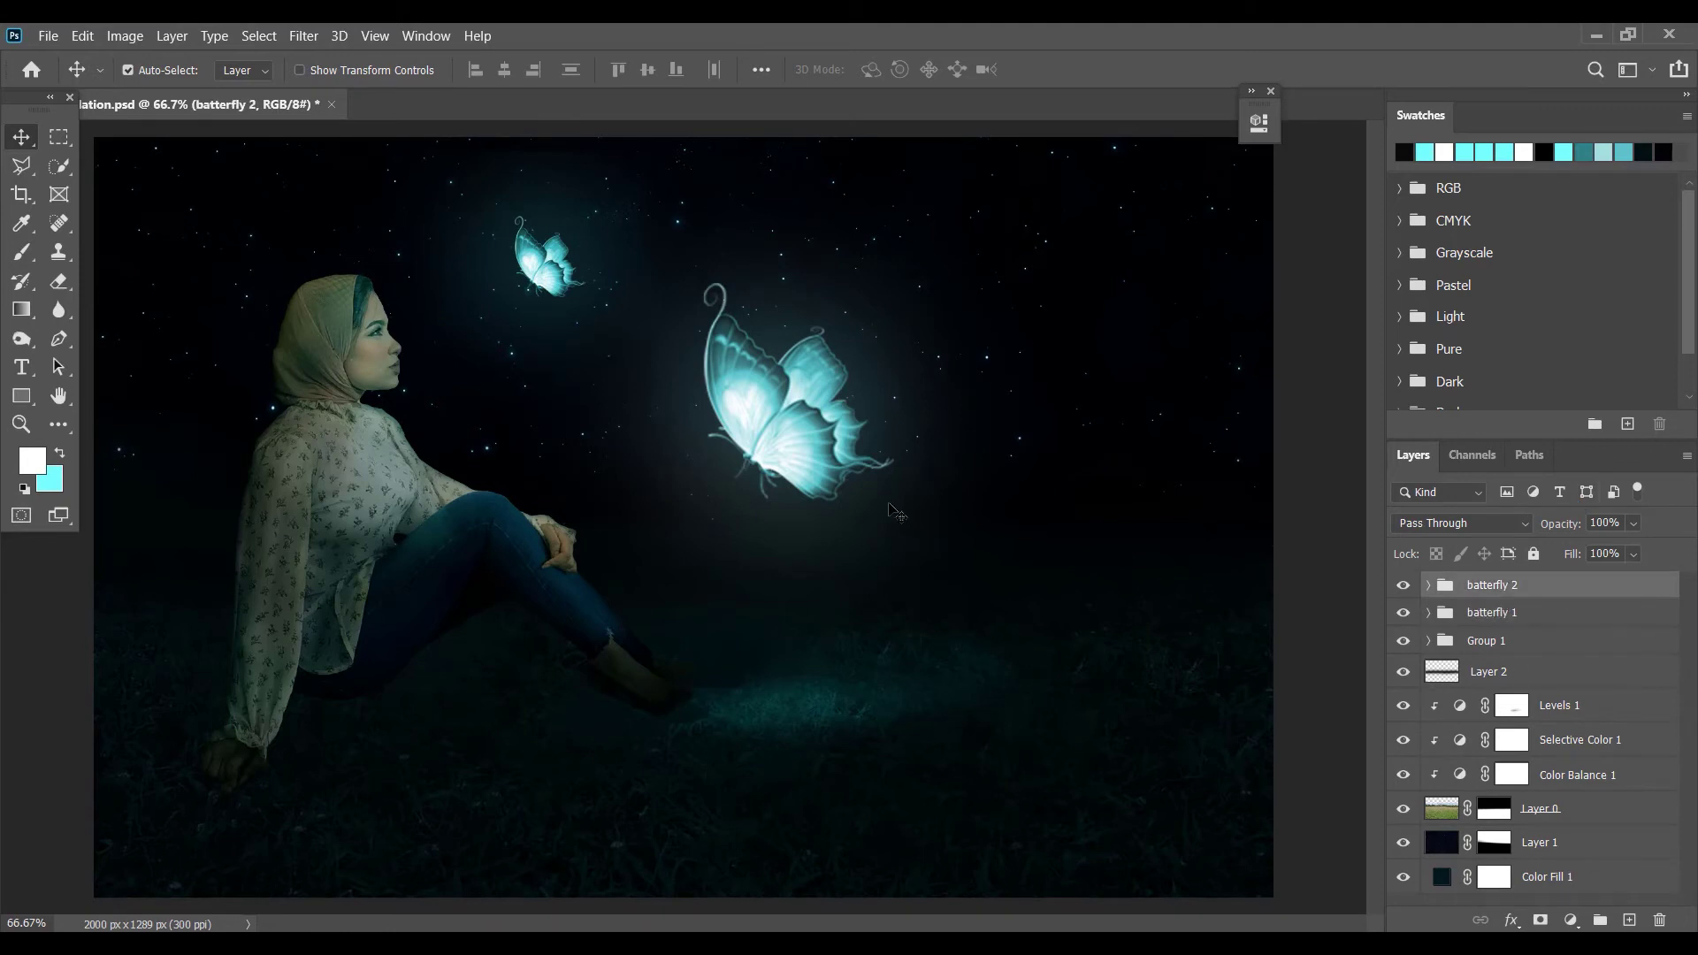
- Duplicate a butterfly layer from the batterfly 2 group and place the duplicate above the group
{"action": "left_click", "coordinate": [1427, 585]}
{"action": "left_click", "coordinate": [1462, 653]}
{"action": "right_click", "coordinate": [1462, 654]}
{"action": "right_click", "coordinate": [1519, 657]}
{"action": "left_click", "coordinate": [1369, 124]}
{"action": "key", "text": "Return"}
{"action": "left_click_drag", "start_coordinate": [1459, 645], "coordinate": [1465, 573]}
- Scale the new butterfly to about 35% and place it over the grass at the right of the scene
{"action": "key", "text": "ctrl+t"}
{"action": "left_click_drag", "start_coordinate": [835, 454], "coordinate": [1071, 622]}
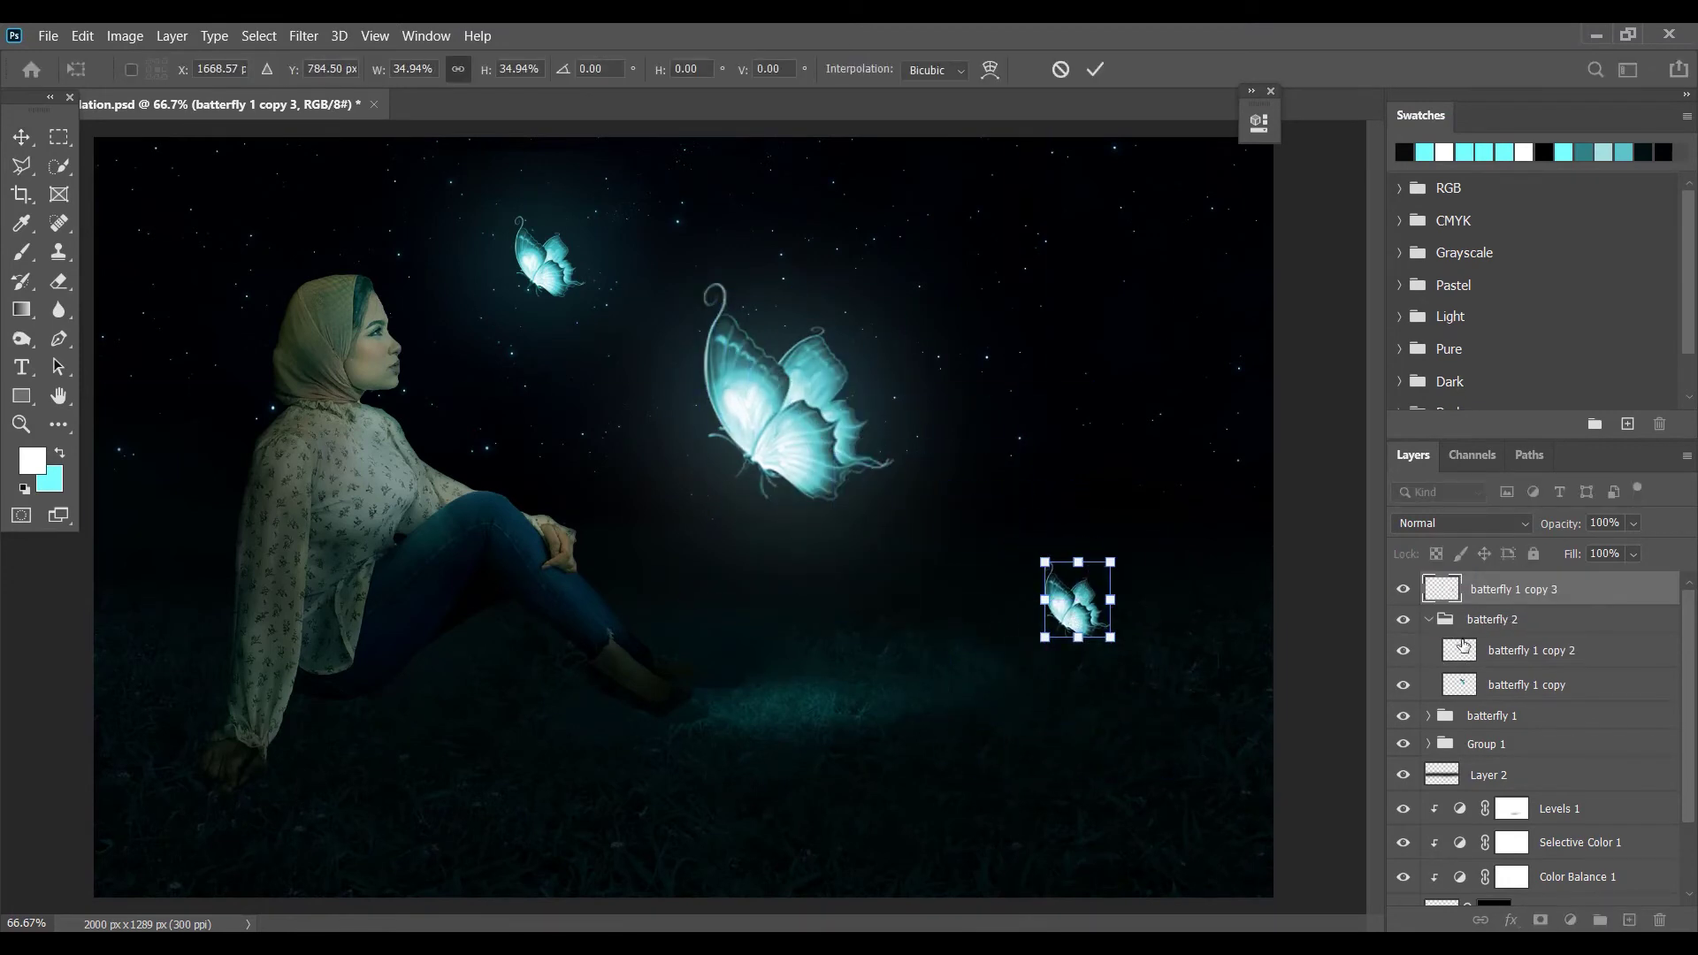
{"action": "key", "text": "Return"}
{"action": "left_click", "coordinate": [1428, 618]}
- Duplicate the small right-hand butterfly and enlarge both copies together to about 145%
{"action": "key", "text": "ctrl+j"}
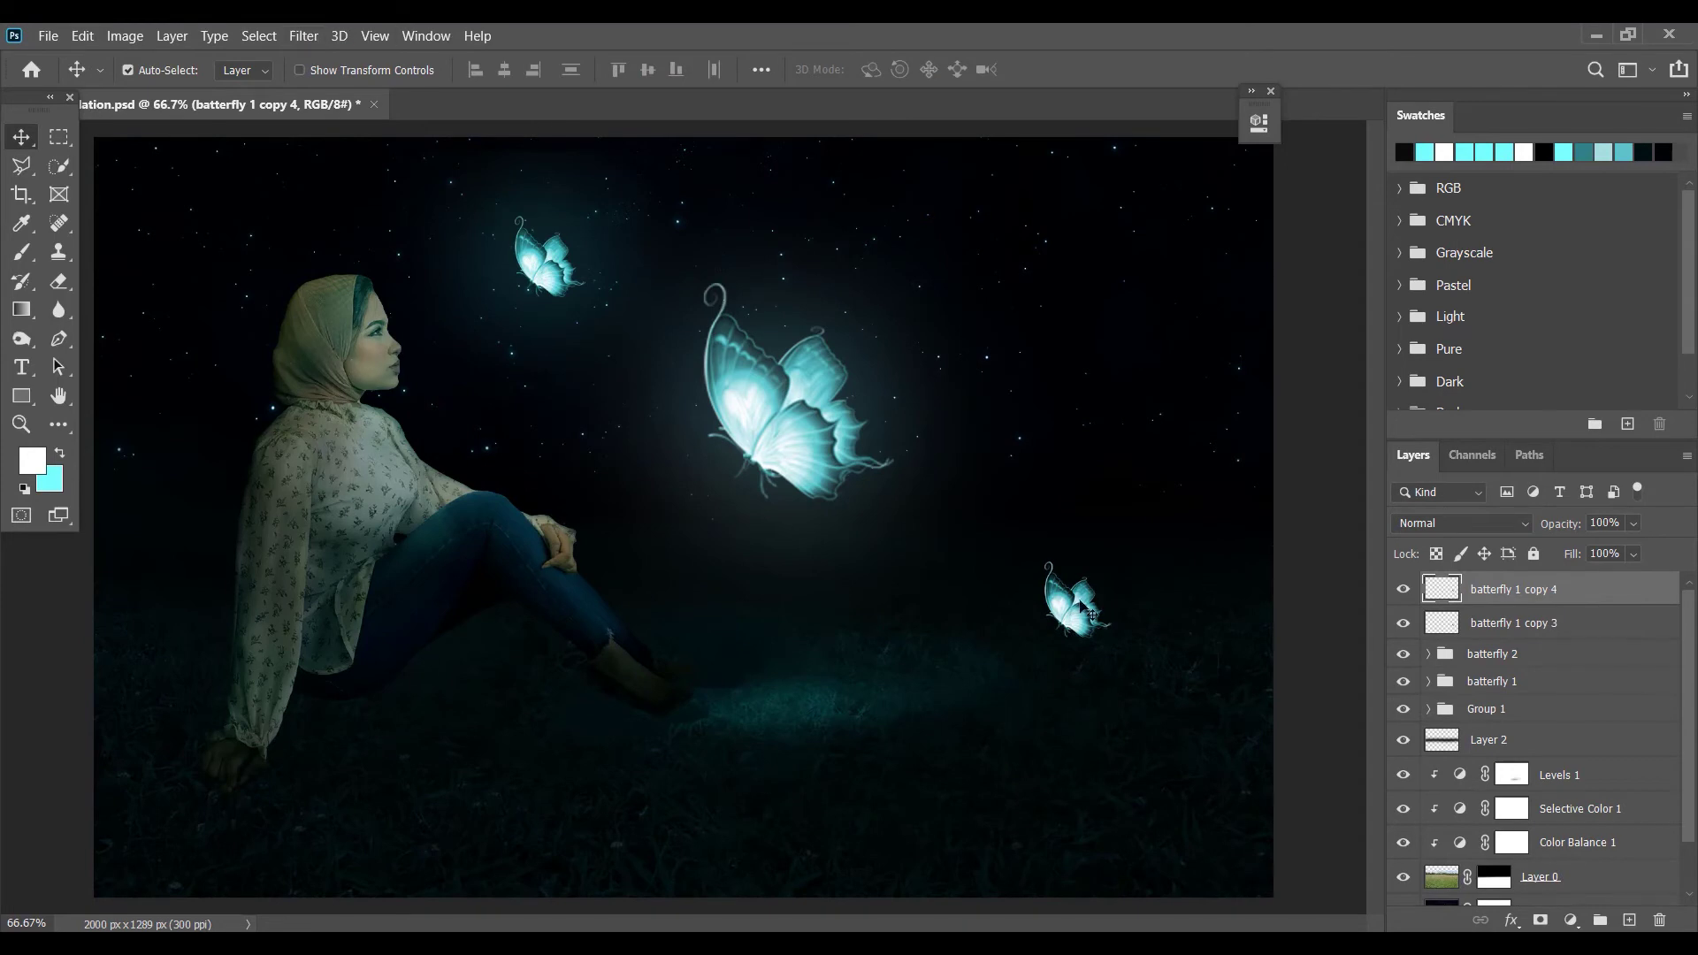
{"action": "left_click", "coordinate": [1490, 623], "text": "shift"}
{"action": "key", "text": "ctrl+t"}
{"action": "mouse_move", "coordinate": [1111, 637]}
{"action": "left_mouse_down"}
{"action": "mouse_move", "coordinate": [1140, 668]}
{"action": "mouse_move", "coordinate": [1098, 624]}
{"action": "left_mouse_up"}
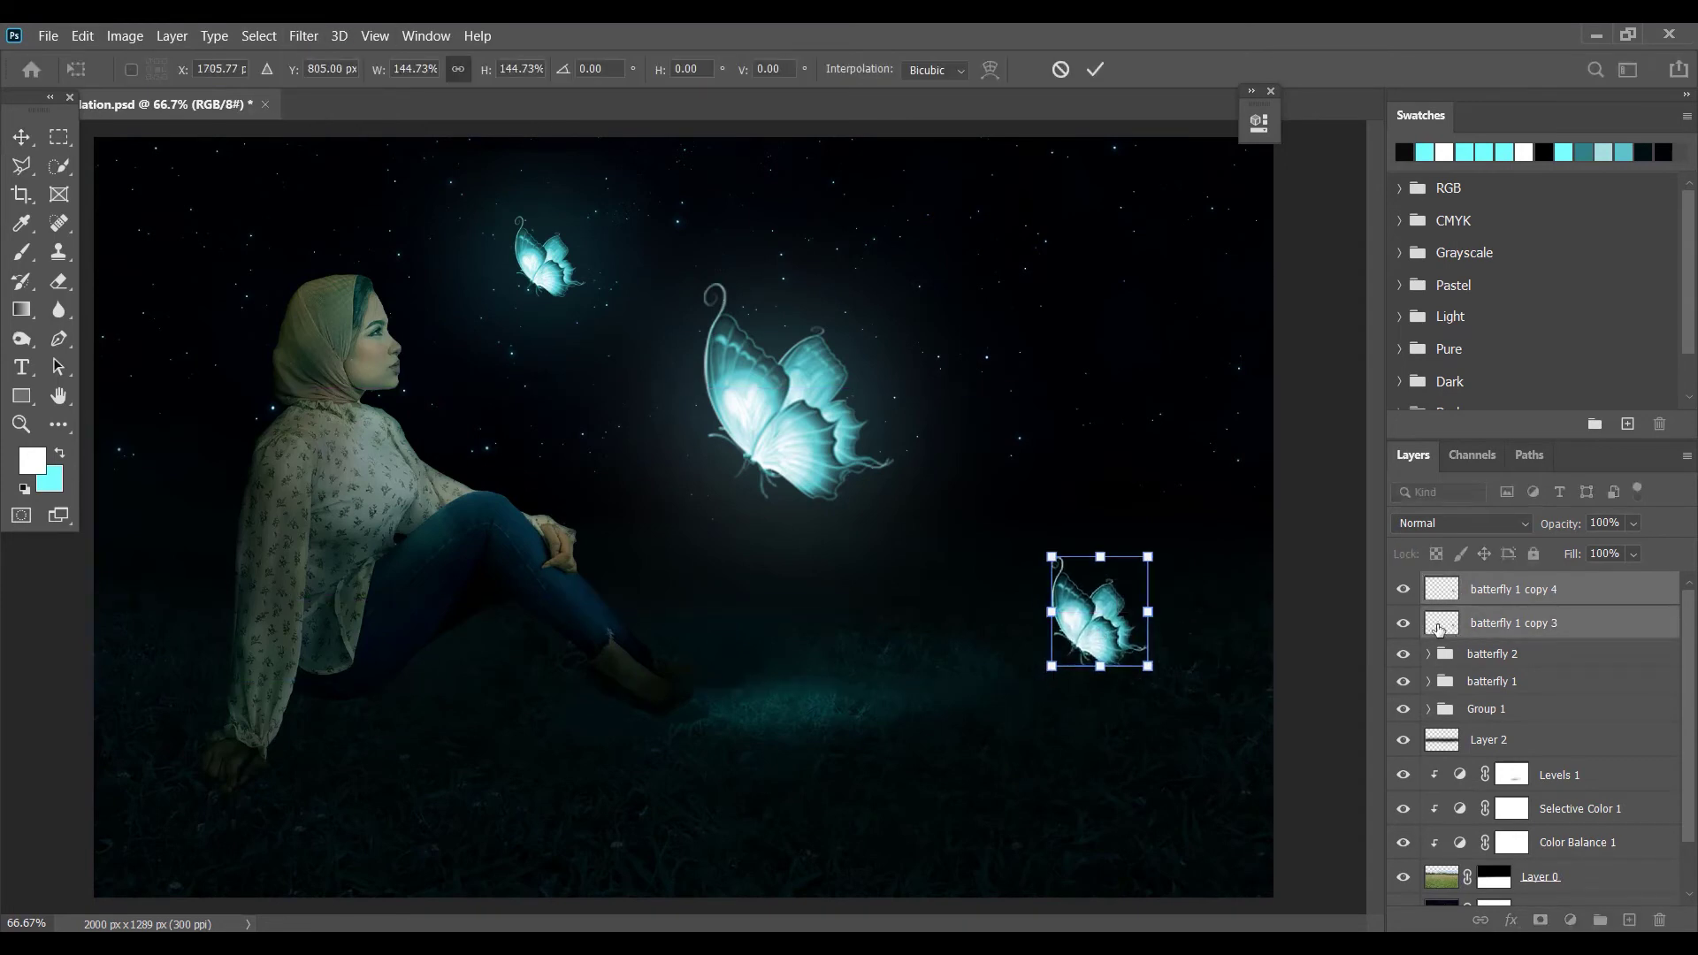
{"action": "key", "text": "Return"}
- Try a Gaussian Blur on the batterfly 1 copy 4 layer
{"action": "left_click", "coordinate": [1507, 590]}
{"action": "left_click", "coordinate": [303, 36]}
{"action": "mouse_move", "coordinate": [354, 271]}
{"action": "left_click", "coordinate": [619, 353]}
{"action": "left_click_drag", "start_coordinate": [1194, 268], "coordinate": [1504, 234]}
{"action": "left_click_drag", "start_coordinate": [1471, 577], "coordinate": [1460, 578]}
{"action": "left_click", "coordinate": [1615, 322]}
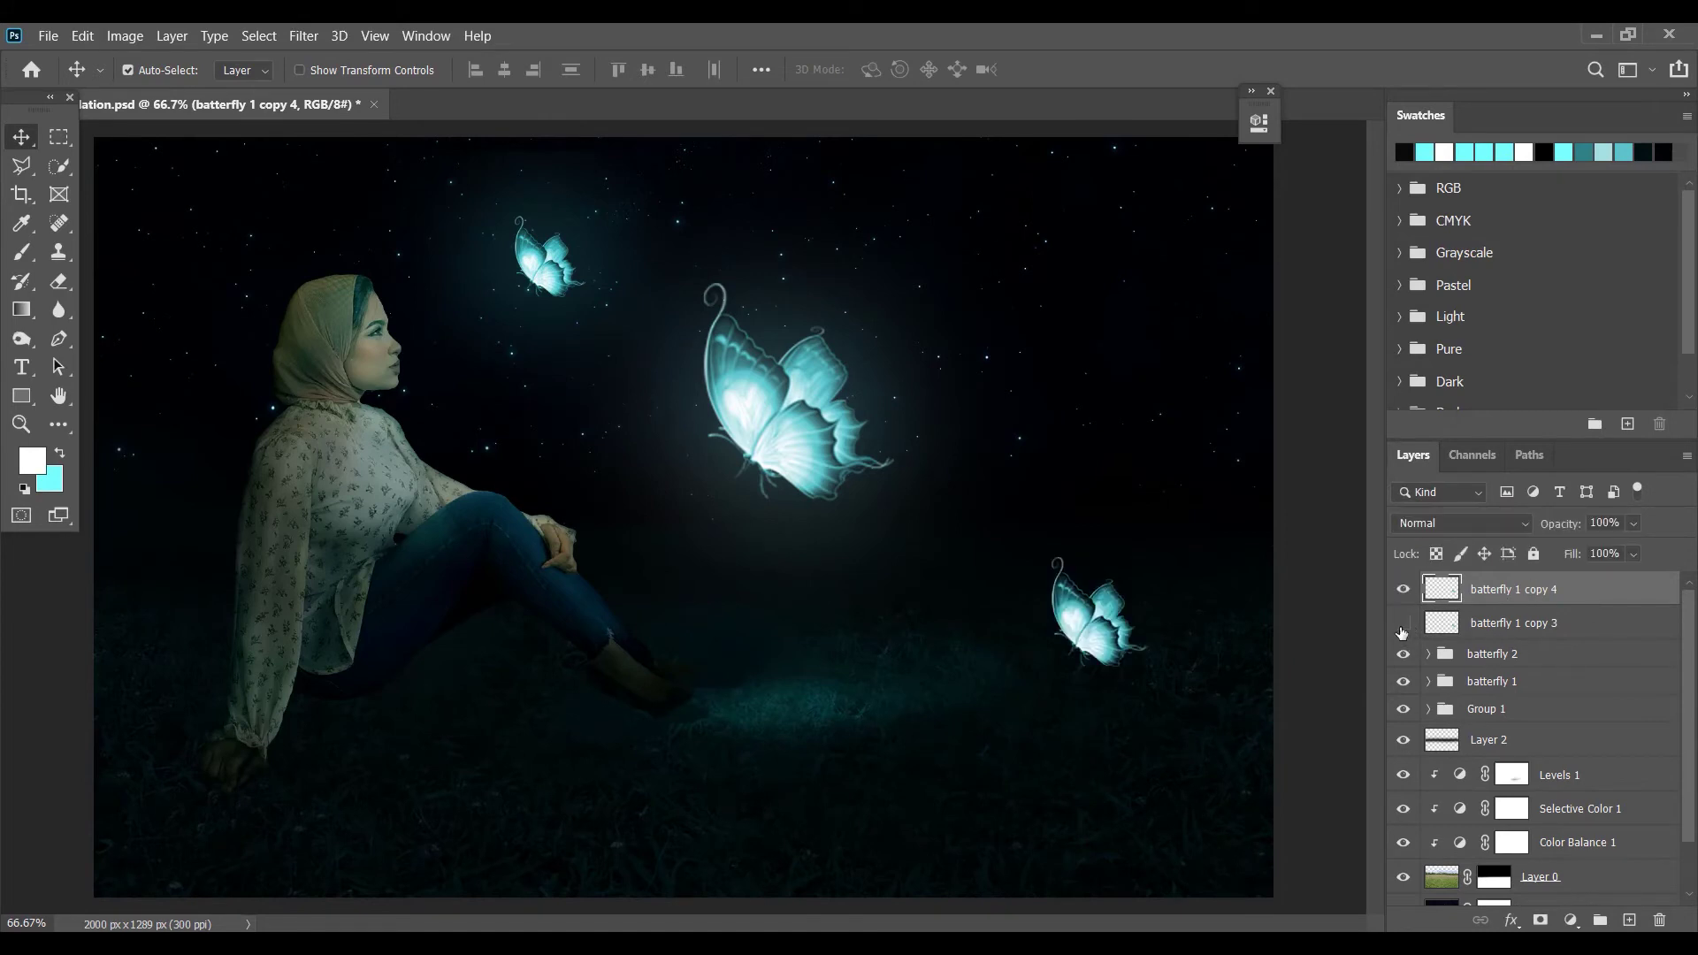
- Apply a Gaussian Blur with an adjusted radius to the batterfly 1 copy 4 layer
{"action": "left_click", "coordinate": [303, 35]}
{"action": "mouse_move", "coordinate": [353, 265]}
{"action": "left_click", "coordinate": [625, 349]}
{"action": "mouse_move", "coordinate": [1460, 578]}
{"action": "left_mouse_down"}
{"action": "mouse_move", "coordinate": [1541, 579]}
{"action": "mouse_move", "coordinate": [1387, 579]}
{"action": "mouse_move", "coordinate": [1445, 579]}
{"action": "left_mouse_up"}
{"action": "left_click", "coordinate": [1604, 277]}
- Try a Gaussian Blur on the batterfly 1 copy 3 layer
{"action": "left_click", "coordinate": [1526, 623]}
{"action": "left_click", "coordinate": [304, 37]}
{"action": "mouse_move", "coordinate": [353, 270]}
{"action": "left_click", "coordinate": [655, 358]}
{"action": "left_click", "coordinate": [1597, 313]}
{"action": "right_click", "coordinate": [1489, 625]}
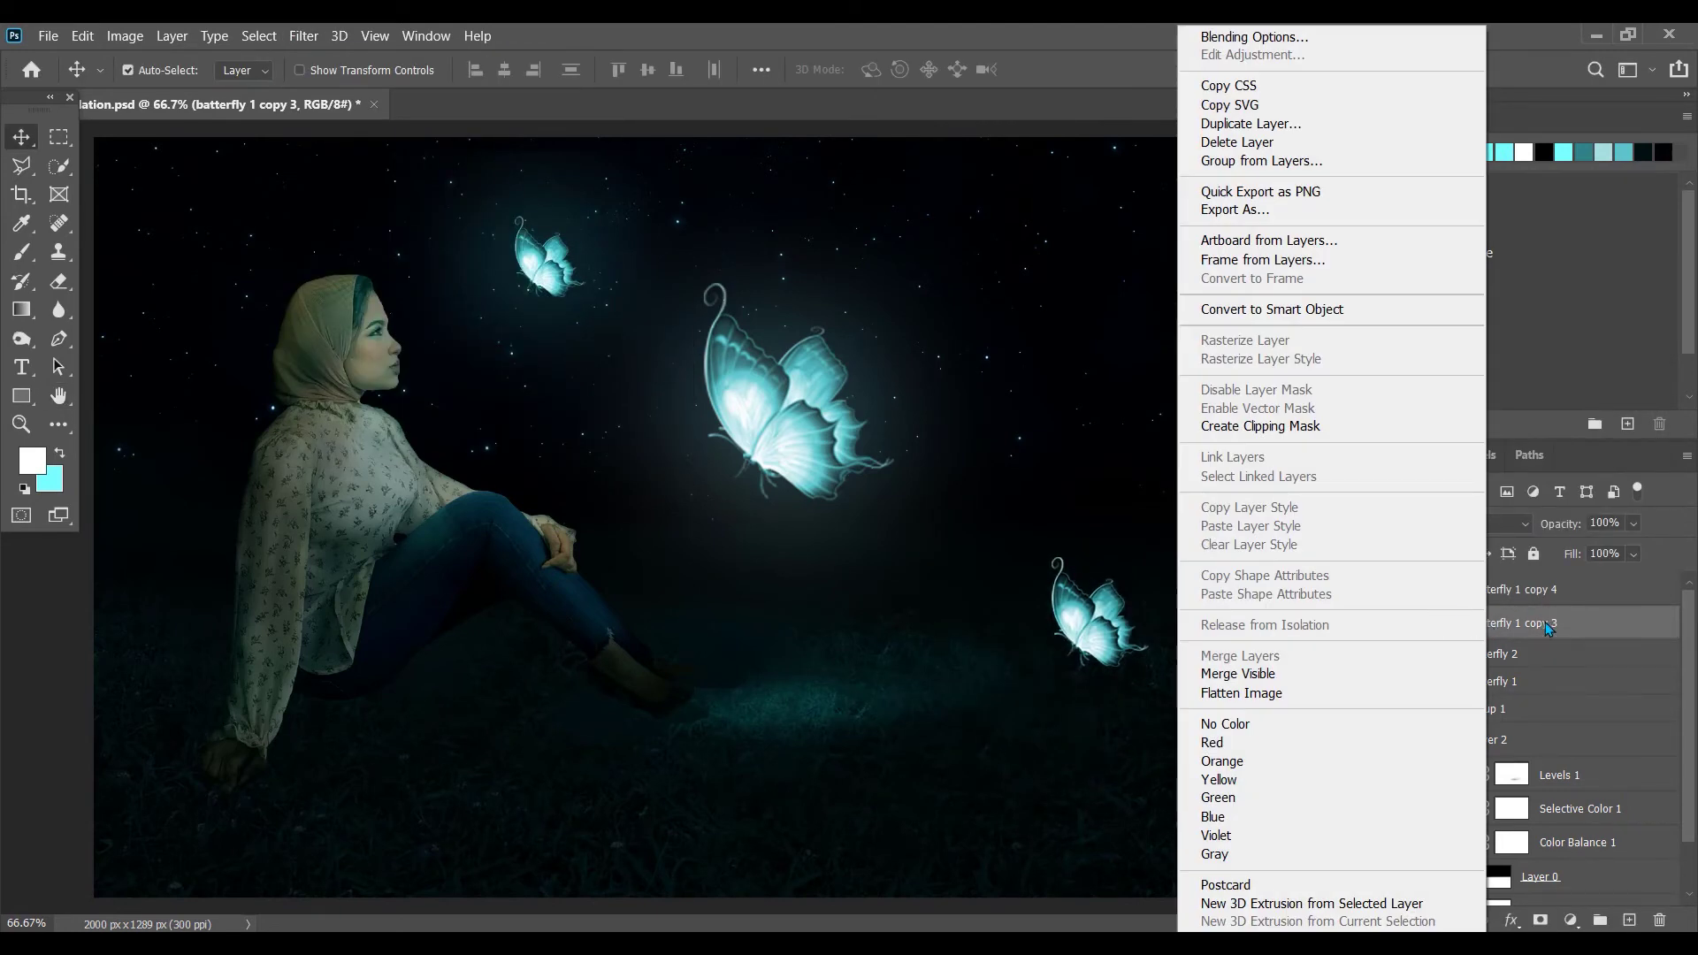
{"action": "left_click", "coordinate": [999, 378]}
- Apply a Gaussian Blur to the batterfly 1 copy 3 layer and set its blending mode to Screen
{"action": "left_click", "coordinate": [303, 37]}
{"action": "mouse_move", "coordinate": [328, 266]}
{"action": "left_click", "coordinate": [629, 354]}
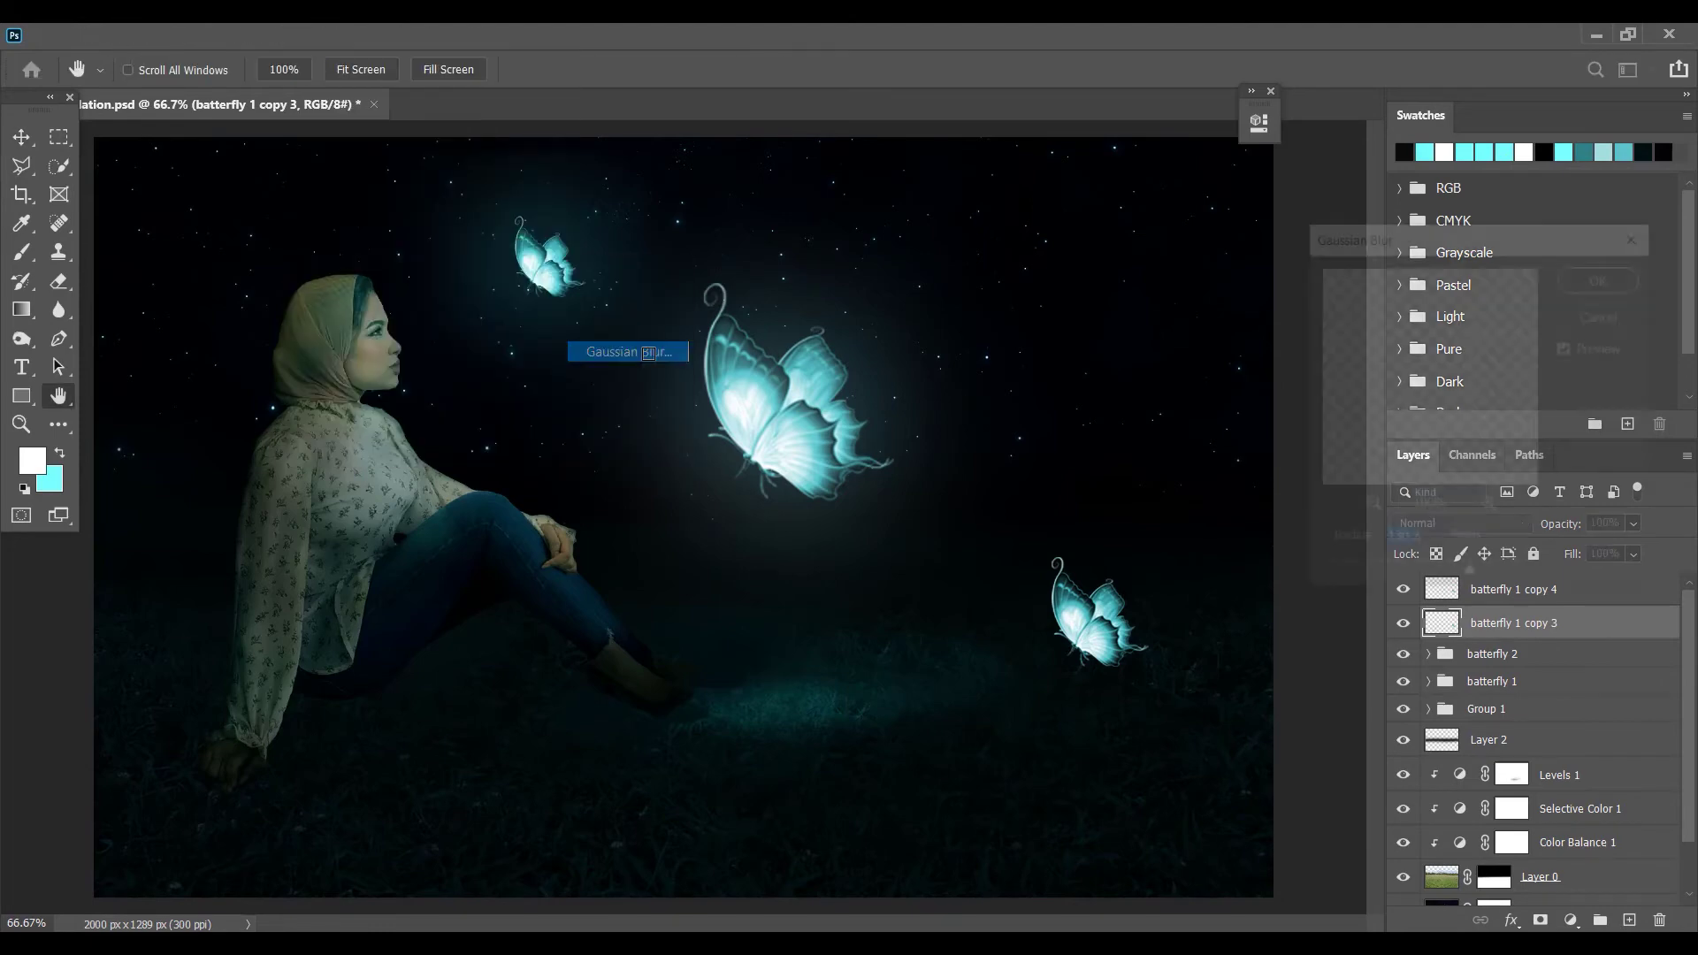
{"action": "left_click", "coordinate": [1601, 282]}
{"action": "left_click", "coordinate": [1463, 523]}
{"action": "left_click", "coordinate": [1478, 561]}
{"action": "left_click_drag", "start_coordinate": [1495, 619], "coordinate": [1492, 580]}
{"action": "left_click_drag", "start_coordinate": [1493, 588], "coordinate": [1485, 640]}
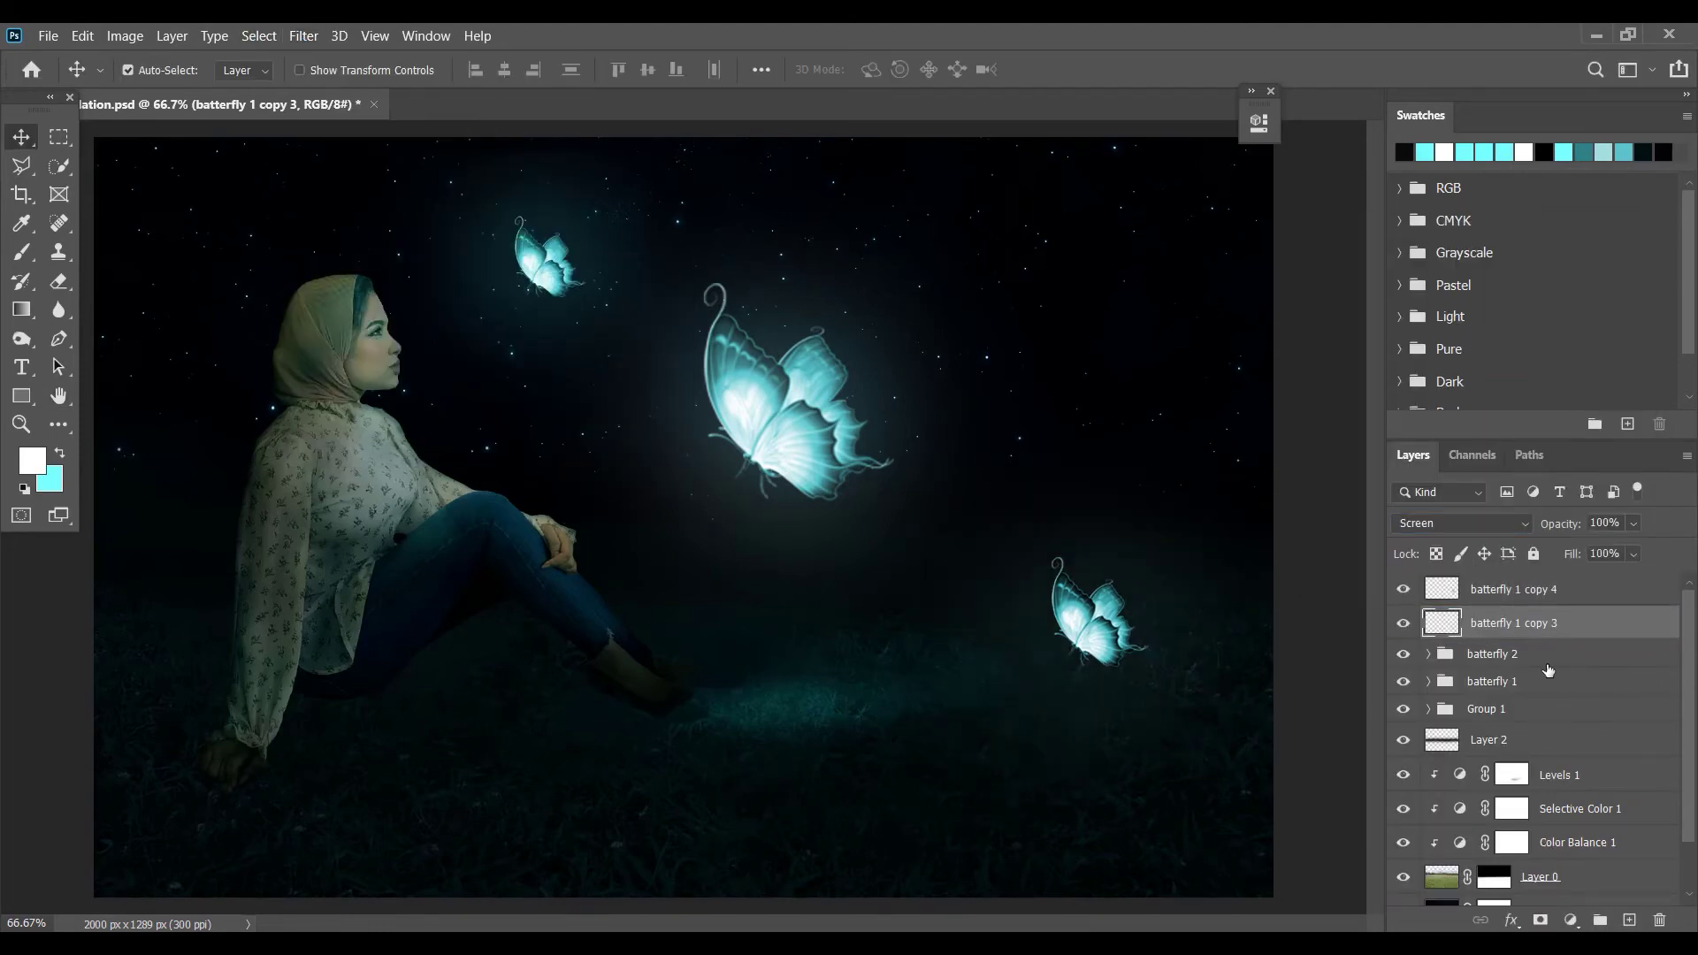
- Check the effect of Levels 1 on the grass light and select the Color Balance 1 mask
{"action": "scroll", "coordinate": [1415, 707], "scroll_direction": "down", "scroll_amount": 2}
{"action": "left_click", "coordinate": [1402, 721]}
{"action": "left_click", "coordinate": [1402, 721]}
{"action": "double_click", "coordinate": [1506, 785]}
{"action": "left_click", "coordinate": [1004, 346]}
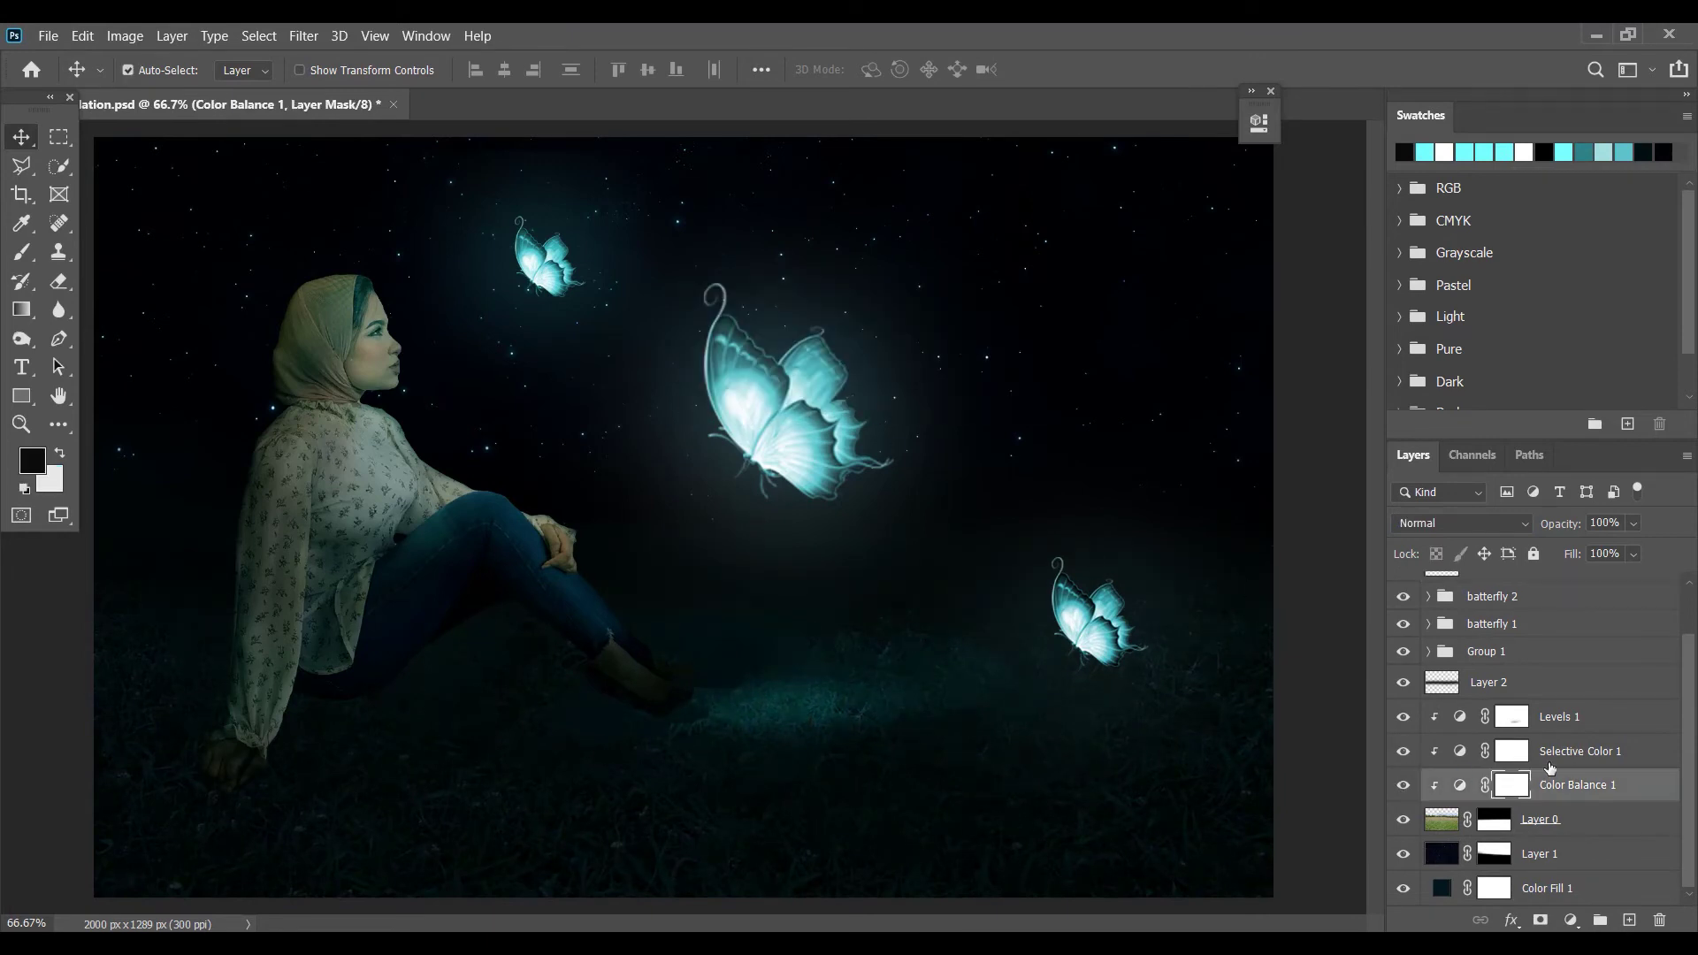
{"action": "left_click", "coordinate": [1567, 754]}
{"action": "key", "text": "ctrl+t"}
{"action": "key", "text": "Return"}
{"action": "left_click", "coordinate": [1513, 722]}
{"action": "key", "text": "ctrl+t"}
{"action": "key", "text": "Escape"}
- Create a new layer clipped to the grass above Levels 1 and set the brush colour to light turquoise
{"action": "left_click", "coordinate": [1630, 919]}
{"action": "right_click", "coordinate": [1500, 718]}
{"action": "left_click", "coordinate": [1274, 426]}
{"action": "left_click", "coordinate": [21, 253]}
{"action": "left_click", "coordinate": [59, 453]}
{"action": "left_click", "coordinate": [32, 460]}
{"action": "left_click", "coordinate": [1341, 266]}
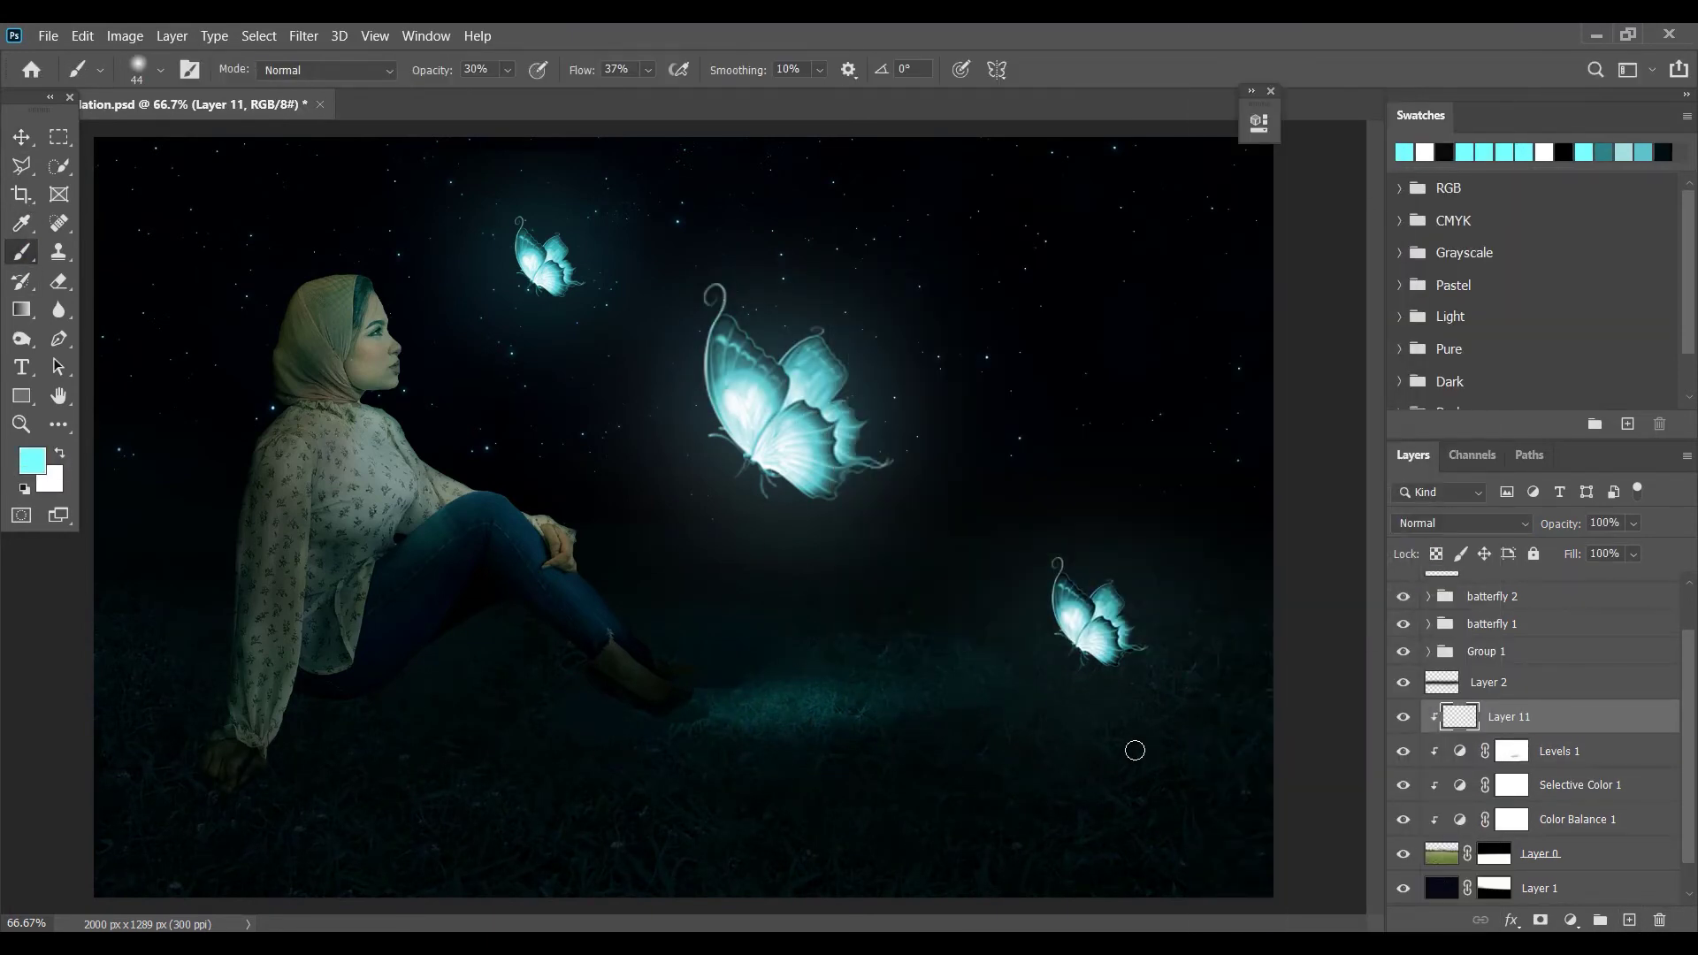
- Try a large turquoise glow around the lower butterfly with a 400 px soft brush, with the layer set to Screen
{"action": "key", "text": "]"}
{"action": "key", "text": "]"}
{"action": "key", "text": "]"}
{"action": "key", "text": "]"}
{"action": "key", "text": "]"}
{"action": "key", "text": "]"}
{"action": "key", "text": "]"}
{"action": "key", "text": "]"}
{"action": "key", "text": "]"}
{"action": "key", "text": "]"}
{"action": "key", "text": "]"}
{"action": "key", "text": "]"}
{"action": "key", "text": "]"}
{"action": "key", "text": "["}
{"action": "key", "text": "["}
{"action": "key", "text": "["}
{"action": "key", "text": "["}
{"action": "left_click", "coordinate": [1094, 621]}
{"action": "key", "text": "ctrl+z"}
{"action": "key", "text": "]"}
{"action": "left_click", "coordinate": [1094, 610]}
{"action": "left_click", "coordinate": [1489, 522]}
{"action": "left_click", "coordinate": [1471, 563]}
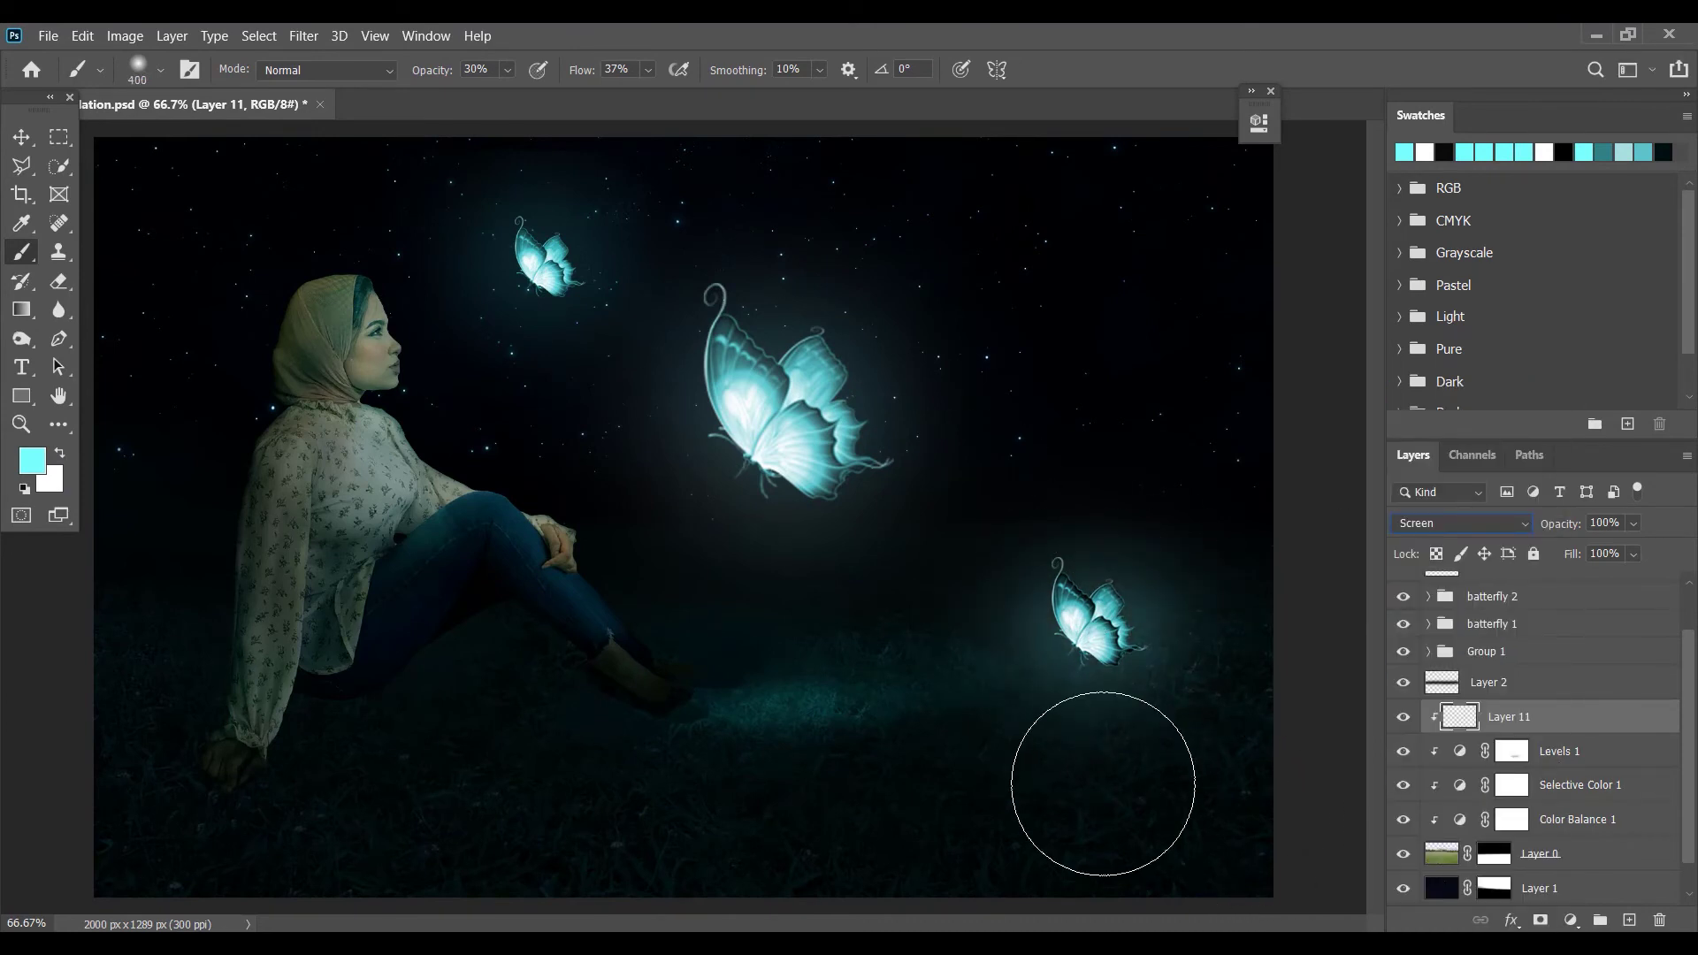
- Set the brush size to 155 px and the brush opacity to 100%
{"action": "left_click", "coordinate": [160, 70]}
{"action": "left_click_drag", "start_coordinate": [165, 128], "coordinate": [140, 129]}
{"action": "left_click", "coordinate": [992, 624]}
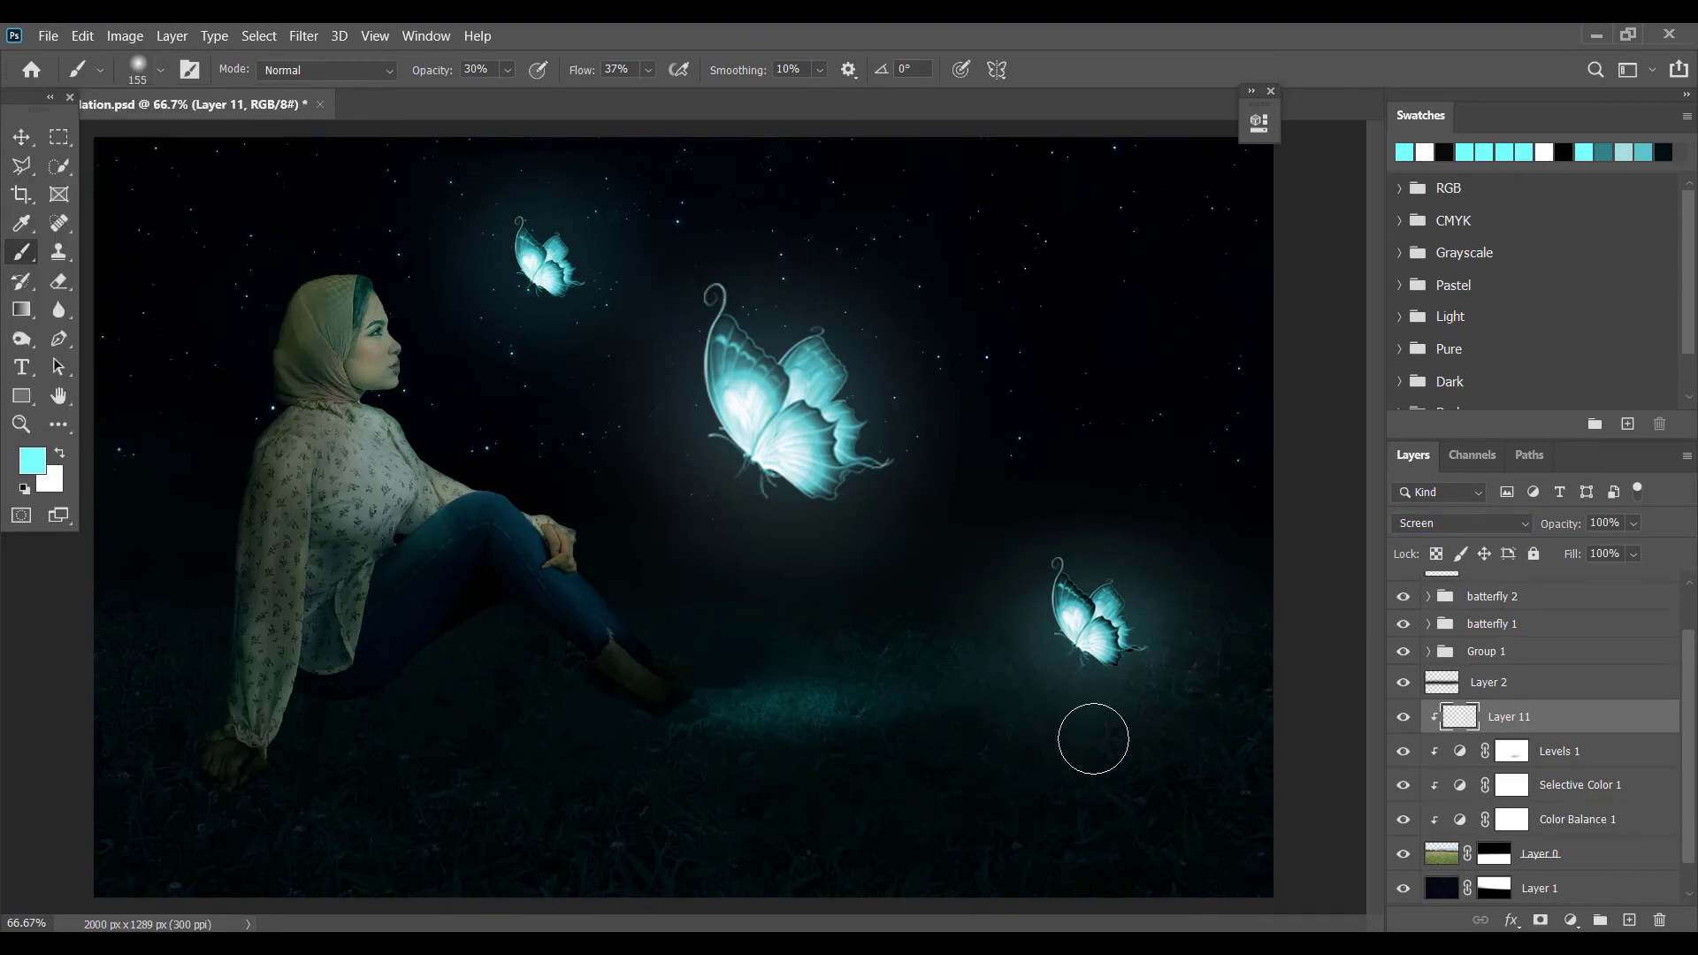
{"action": "left_click_drag", "start_coordinate": [506, 71], "coordinate": [605, 76]}
- Try a turquoise glow dab in Screen mode on the grass below the lower butterfly, transform it, and delete the layer
{"action": "left_click", "coordinate": [1113, 778]}
{"action": "left_click", "coordinate": [1112, 778]}
{"action": "left_click", "coordinate": [1482, 523]}
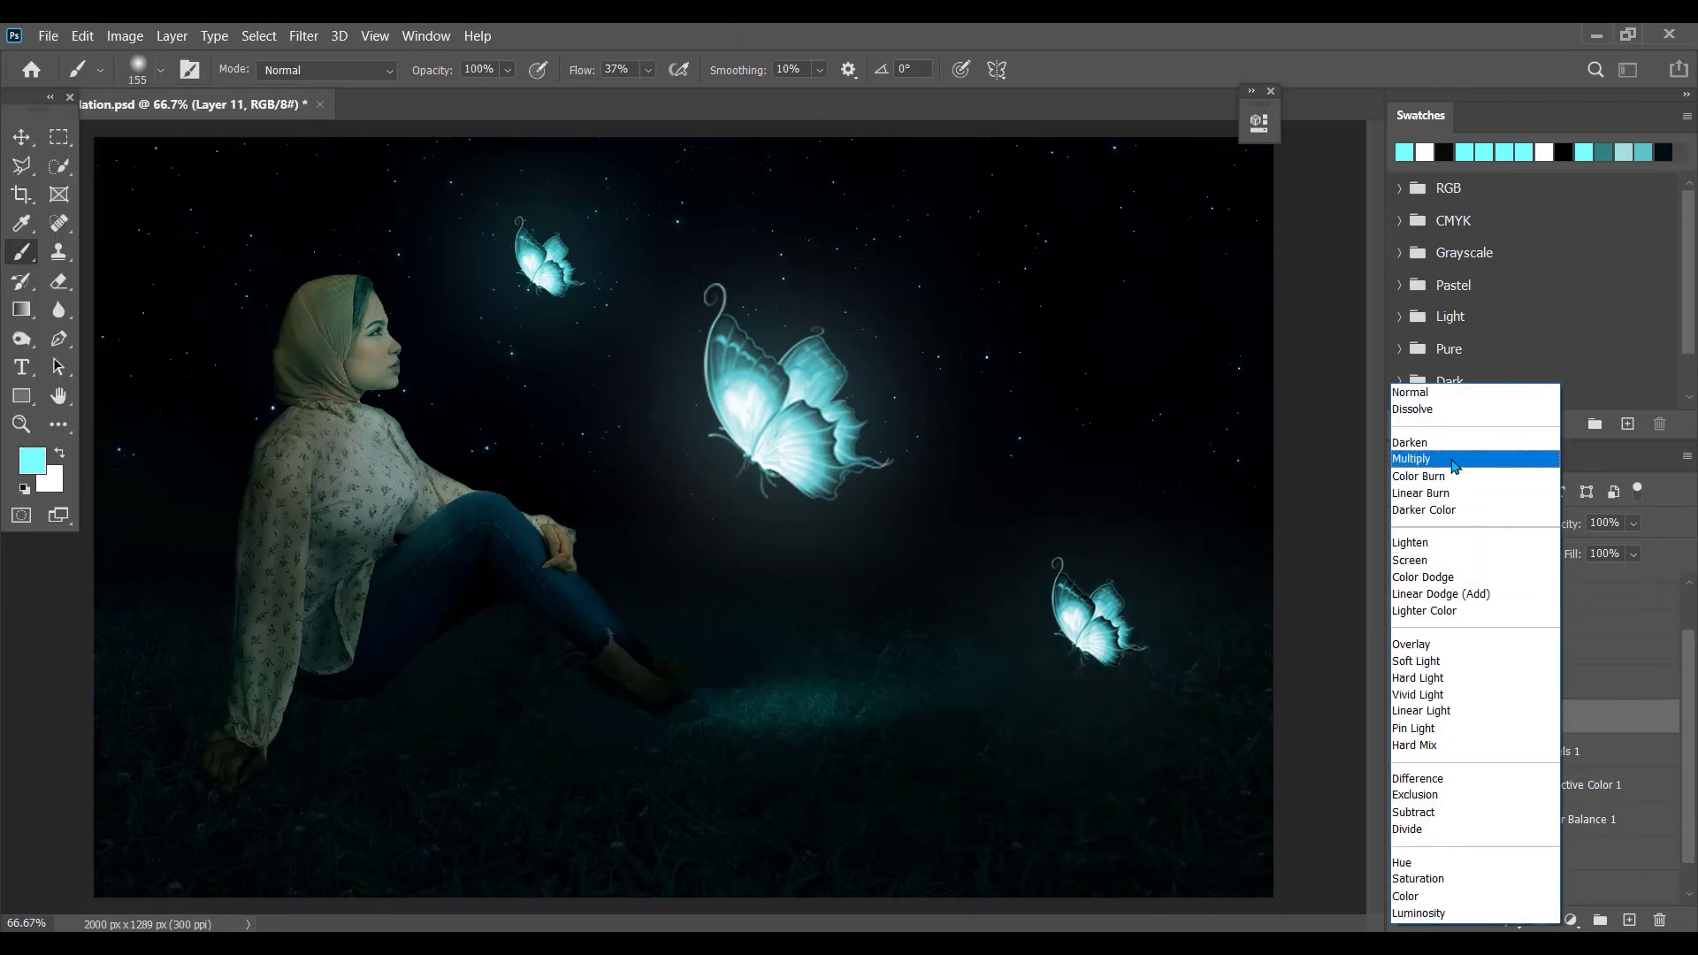
{"action": "left_click", "coordinate": [1450, 562]}
{"action": "key", "text": "ctrl+t"}
{"action": "left_click_drag", "start_coordinate": [928, 649], "coordinate": [997, 788]}
{"action": "key", "text": "ctrl+z"}
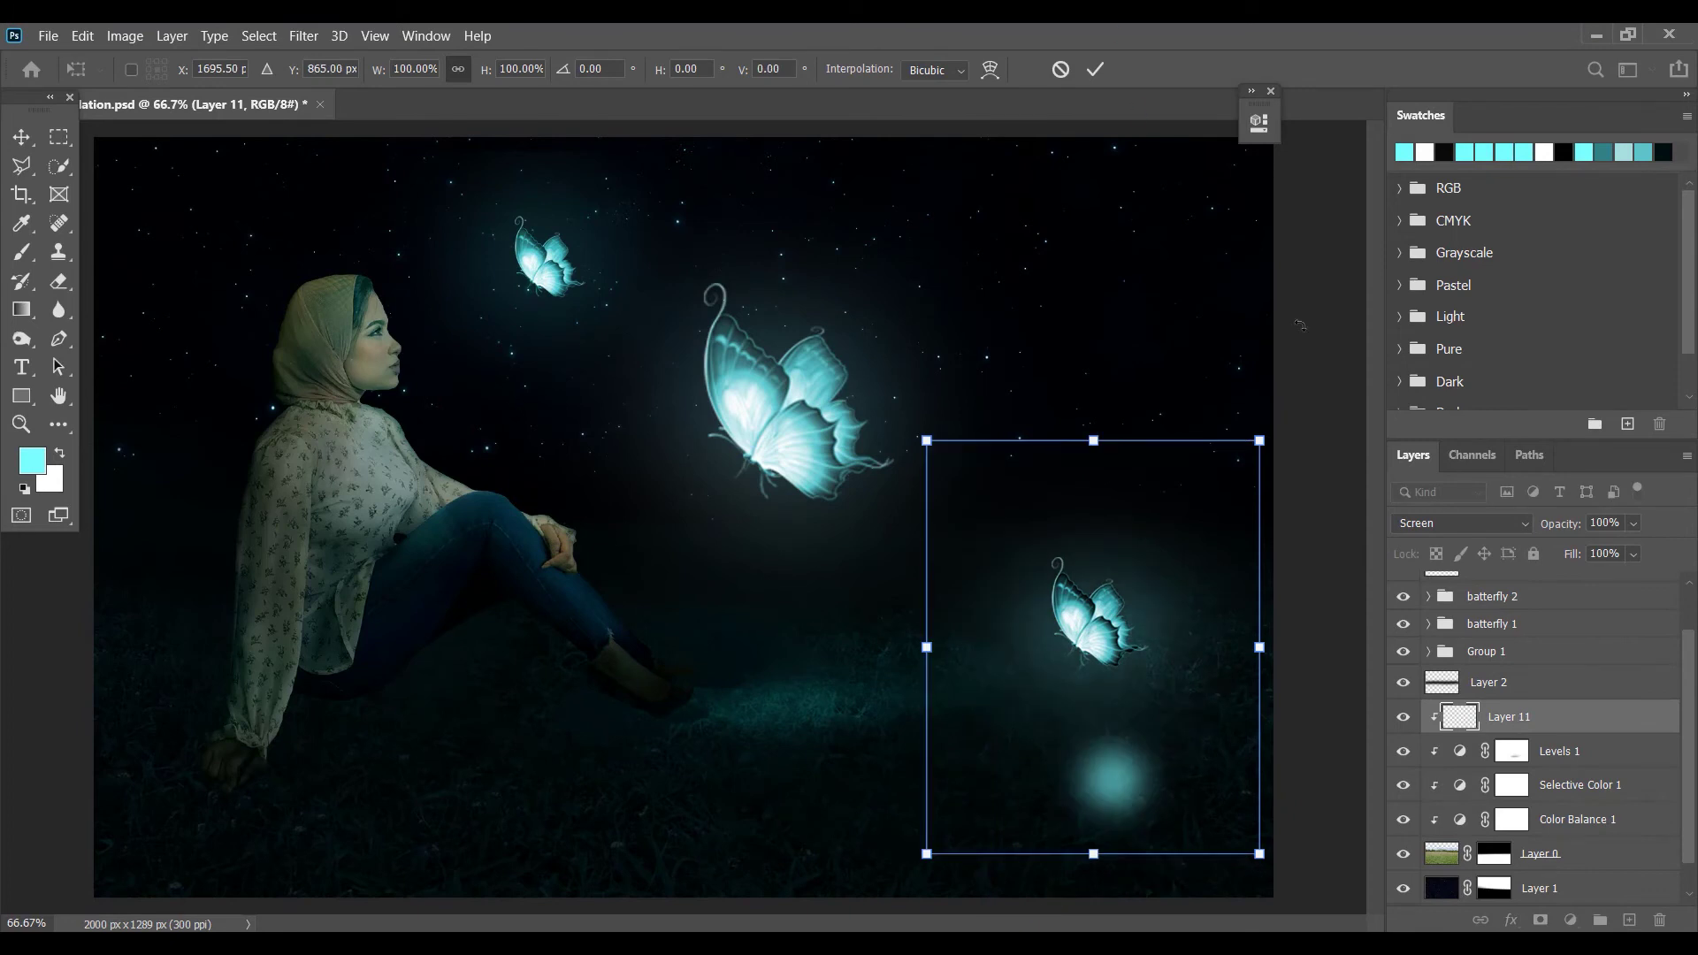
{"action": "key", "text": "Escape"}
{"action": "key", "text": "Delete"}
- Create a new layer clipped above Levels 1 and dab a turquoise glow on the grass below the lower butterfly
{"action": "left_click", "coordinate": [1630, 919]}
{"action": "right_click", "coordinate": [1563, 718]}
{"action": "left_click", "coordinate": [1283, 452]}
{"action": "left_click", "coordinate": [1117, 758]}
- Stretch the grass glow to about 226.91% width and 113.86% height beneath the lower butterfly
{"action": "key", "text": "ctrl+t"}
{"action": "left_click_drag", "start_coordinate": [1044, 758], "coordinate": [958, 759]}
{"action": "left_click_drag", "start_coordinate": [1191, 759], "coordinate": [1270, 765]}
{"action": "left_click_drag", "start_coordinate": [957, 758], "coordinate": [939, 755]}
{"action": "left_click_drag", "start_coordinate": [1103, 831], "coordinate": [1103, 820]}
{"action": "left_click_drag", "start_coordinate": [1102, 691], "coordinate": [1102, 666]}
- Try the Multiply, Soft Light, Hard Light, Overlay, Exclusion and Normal blending modes on the grass glow
{"action": "mouse_move", "coordinate": [1562, 531]}
{"action": "left_mouse_down"}
{"action": "mouse_move", "coordinate": [1527, 537]}
{"action": "mouse_move", "coordinate": [1552, 538]}
{"action": "left_mouse_up"}
{"action": "left_click", "coordinate": [1472, 523]}
{"action": "left_click", "coordinate": [1455, 464]}
{"action": "left_click", "coordinate": [1455, 522]}
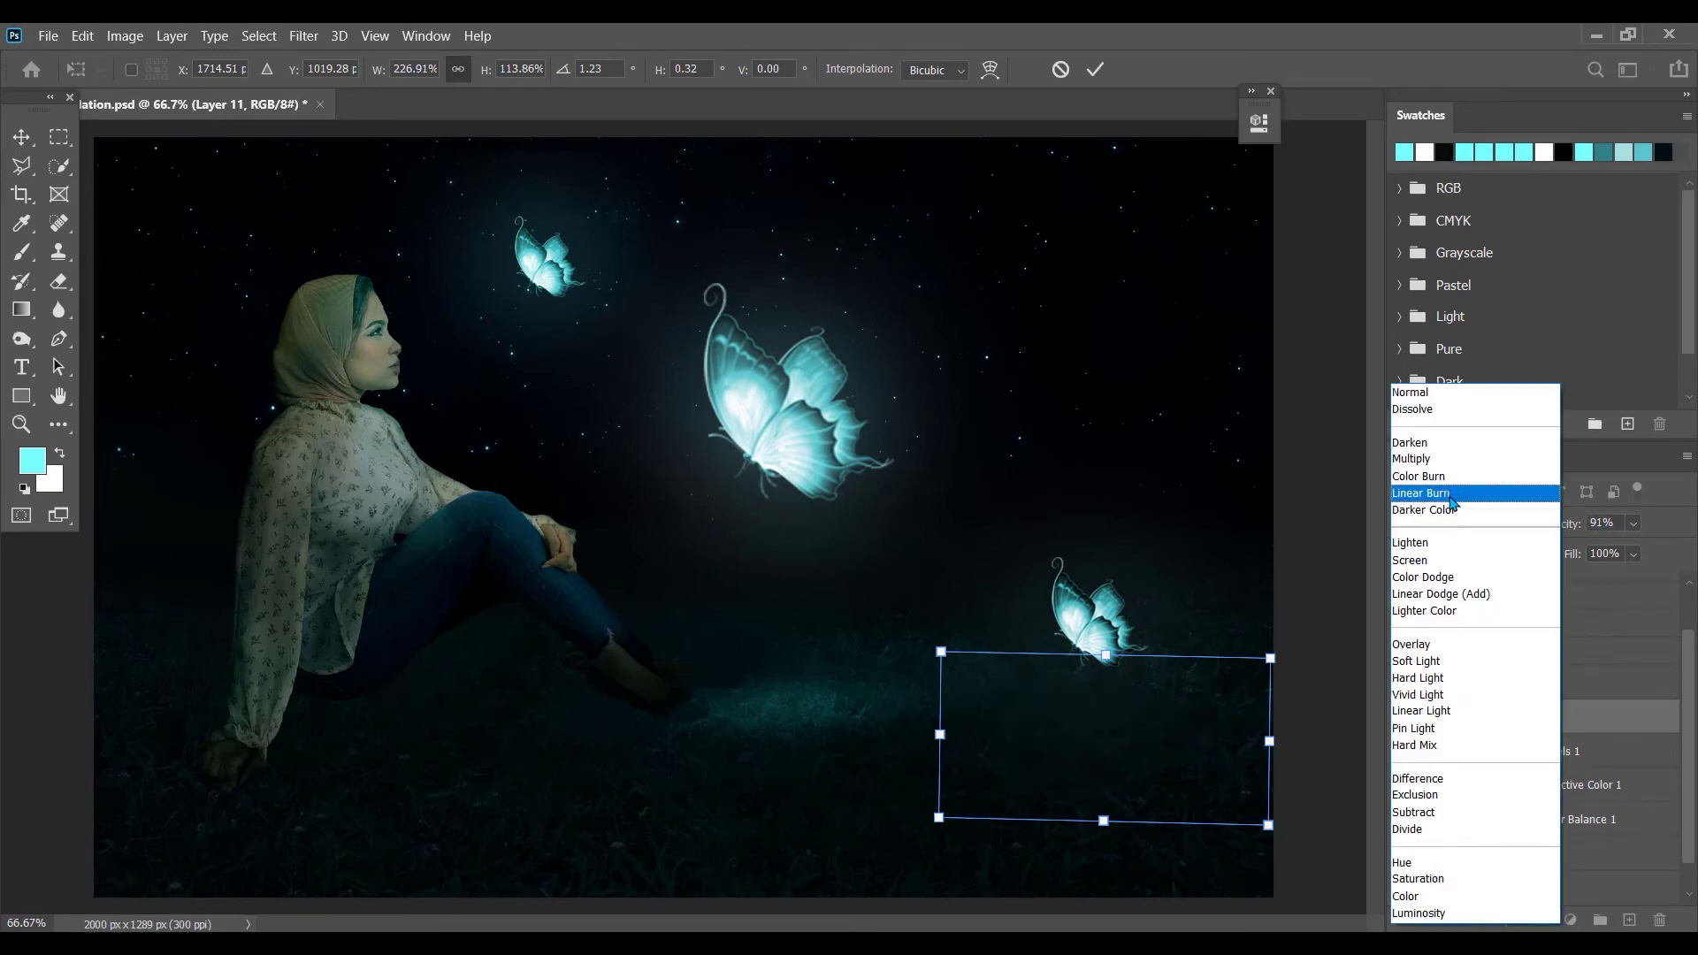
{"action": "left_click", "coordinate": [1418, 661]}
{"action": "left_click", "coordinate": [1479, 527]}
{"action": "left_click", "coordinate": [1441, 678]}
{"action": "left_click", "coordinate": [1463, 524]}
{"action": "left_click", "coordinate": [1441, 645]}
{"action": "left_click", "coordinate": [1475, 528]}
{"action": "left_click", "coordinate": [1446, 795]}
{"action": "left_click", "coordinate": [1453, 524]}
{"action": "left_click", "coordinate": [1441, 395]}
- Set the grass glow layer to Color Dodge at 68% opacity and apply its transform
{"action": "key", "text": "Down"}
{"action": "key", "text": "Down"}
{"action": "key", "text": "Down"}
{"action": "key", "text": "Down"}
{"action": "key", "text": "Down"}
{"action": "key", "text": "Down"}
{"action": "key", "text": "Down"}
{"action": "key", "text": "Down"}
{"action": "key", "text": "Down"}
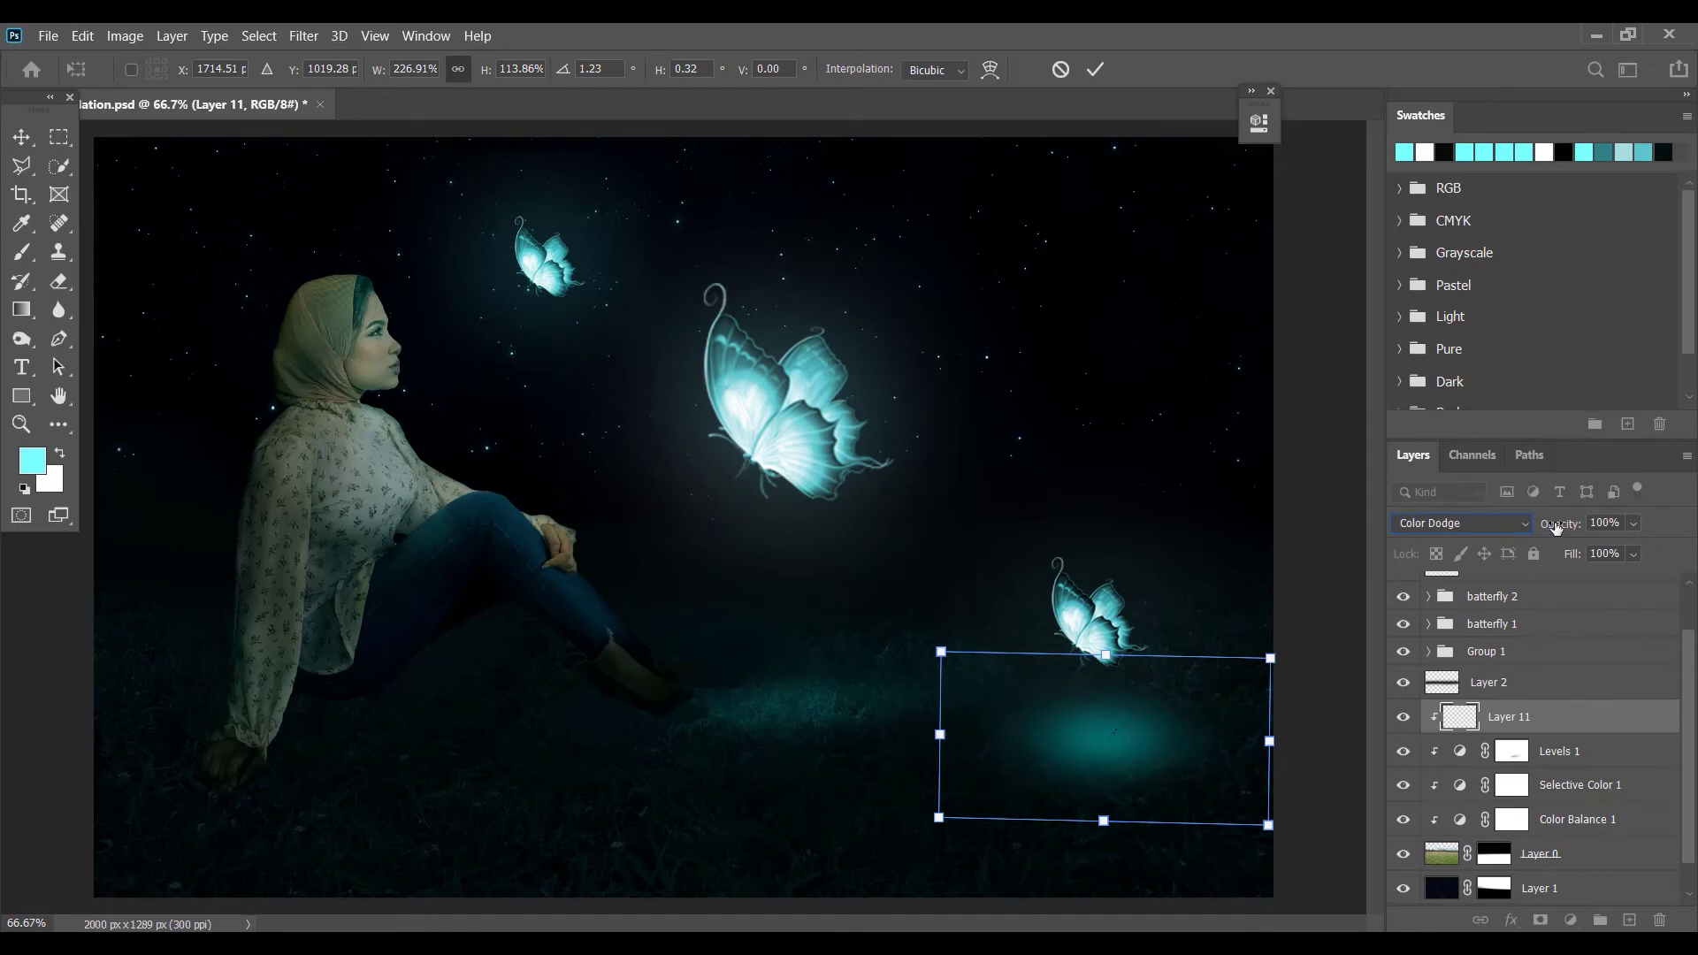
{"action": "left_click_drag", "start_coordinate": [1556, 527], "coordinate": [1535, 528]}
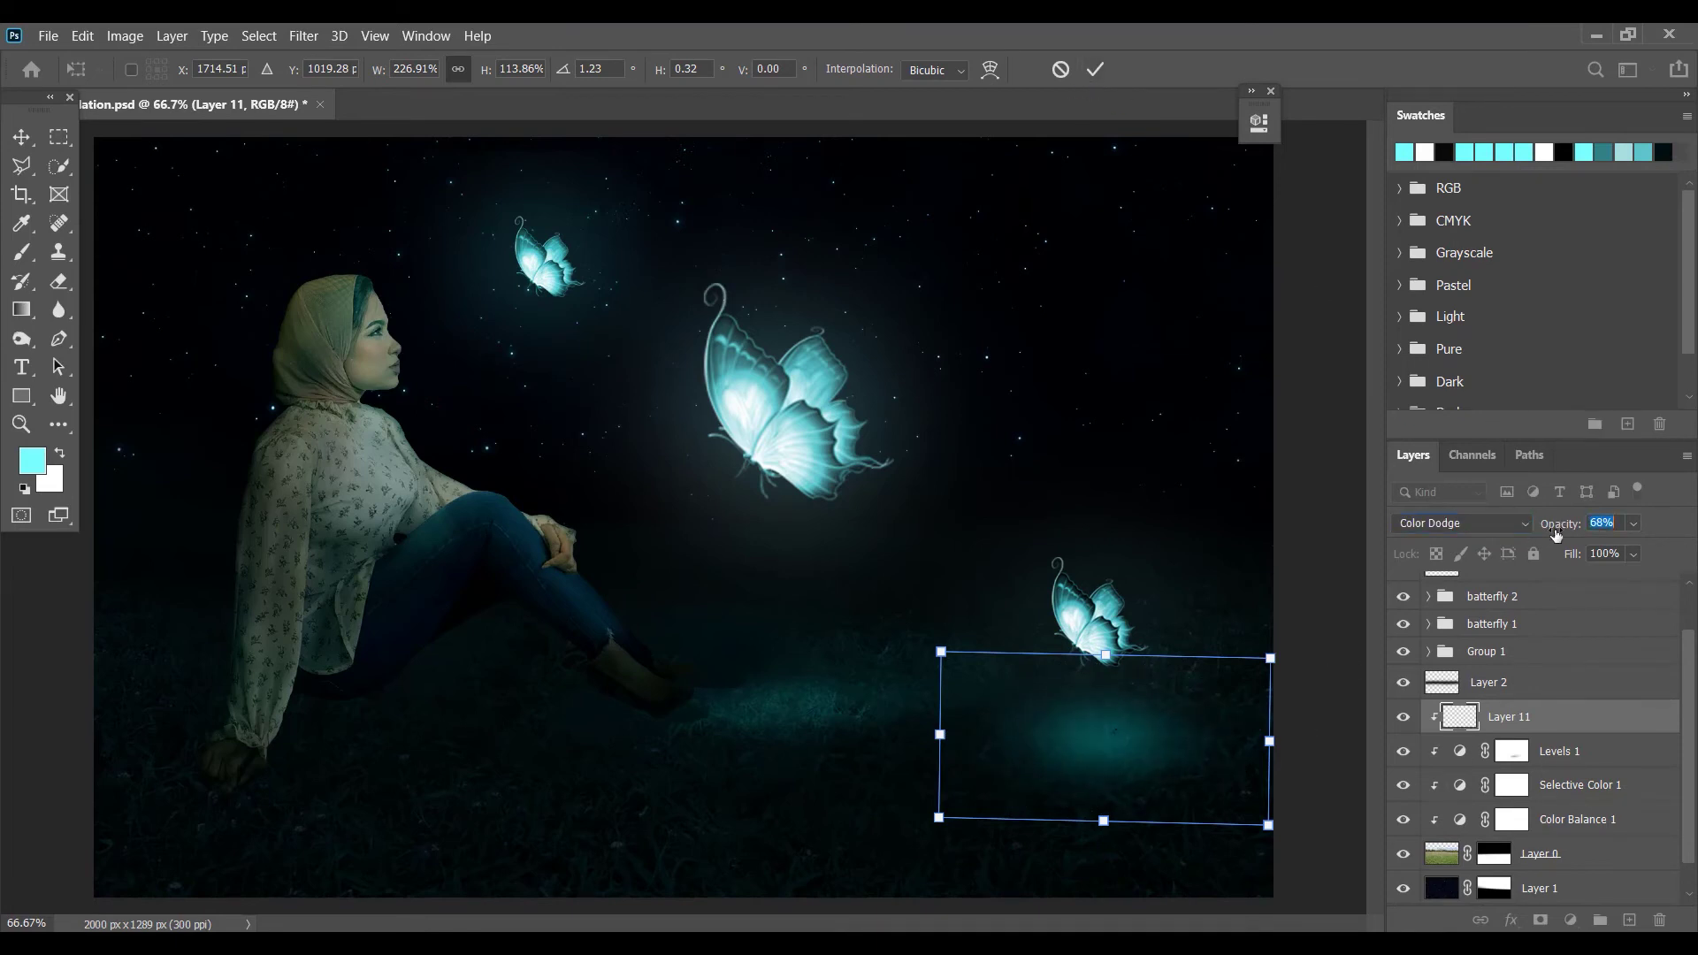
{"action": "left_click", "coordinate": [1095, 69]}
- Try a turquoise glow dab on a new clipped layer above batterfly 1 copy 4, and delete that layer
{"action": "scroll", "coordinate": [1497, 606], "scroll_direction": "up", "scroll_amount": 3}
{"action": "left_click", "coordinate": [1503, 594]}
{"action": "left_click", "coordinate": [1629, 920]}
{"action": "right_click", "coordinate": [1507, 591]}
{"action": "left_click", "coordinate": [1366, 428]}
{"action": "key", "text": "bracketright"}
{"action": "key", "text": "bracketright"}
{"action": "key", "text": "bracketright"}
{"action": "key", "text": "bracketright"}
{"action": "key", "text": "bracketright"}
{"action": "key", "text": "bracketright"}
{"action": "key", "text": "bracketright"}
{"action": "key", "text": "bracketright"}
{"action": "left_click", "coordinate": [1096, 619]}
{"action": "key", "text": "ctrl+z"}
{"action": "mouse_move", "coordinate": [1520, 593]}
{"action": "left_mouse_down"}
{"action": "mouse_move", "coordinate": [1657, 856]}
{"action": "mouse_move", "coordinate": [1660, 919]}
{"action": "left_mouse_up"}
- Paint a turquoise glow over the lower butterfly on a new top layer set to Screen at 62% opacity
{"action": "scroll", "coordinate": [1538, 719], "scroll_direction": "down", "scroll_amount": 2}
{"action": "scroll", "coordinate": [1538, 720], "scroll_direction": "up", "scroll_amount": 2}
{"action": "left_click", "coordinate": [1629, 919]}
{"action": "left_click", "coordinate": [1098, 618]}
{"action": "left_click", "coordinate": [1485, 527]}
{"action": "left_click", "coordinate": [1463, 561]}
{"action": "left_click_drag", "start_coordinate": [1564, 532], "coordinate": [1575, 534]}
- Try extra turquoise strokes just below the lower butterfly with a 199 px brush, and undo them
{"action": "right_click", "coordinate": [1114, 690]}
{"action": "left_click_drag", "start_coordinate": [1349, 627], "coordinate": [1293, 628]}
{"action": "left_click", "coordinate": [1292, 428]}
{"action": "left_click", "coordinate": [1110, 697]}
{"action": "left_click", "coordinate": [1074, 692]}
{"action": "left_click_drag", "start_coordinate": [1149, 697], "coordinate": [1054, 692]}
{"action": "key", "text": "ctrl+z"}
{"action": "key", "text": "ctrl+z"}
{"action": "key", "text": "ctrl+z"}
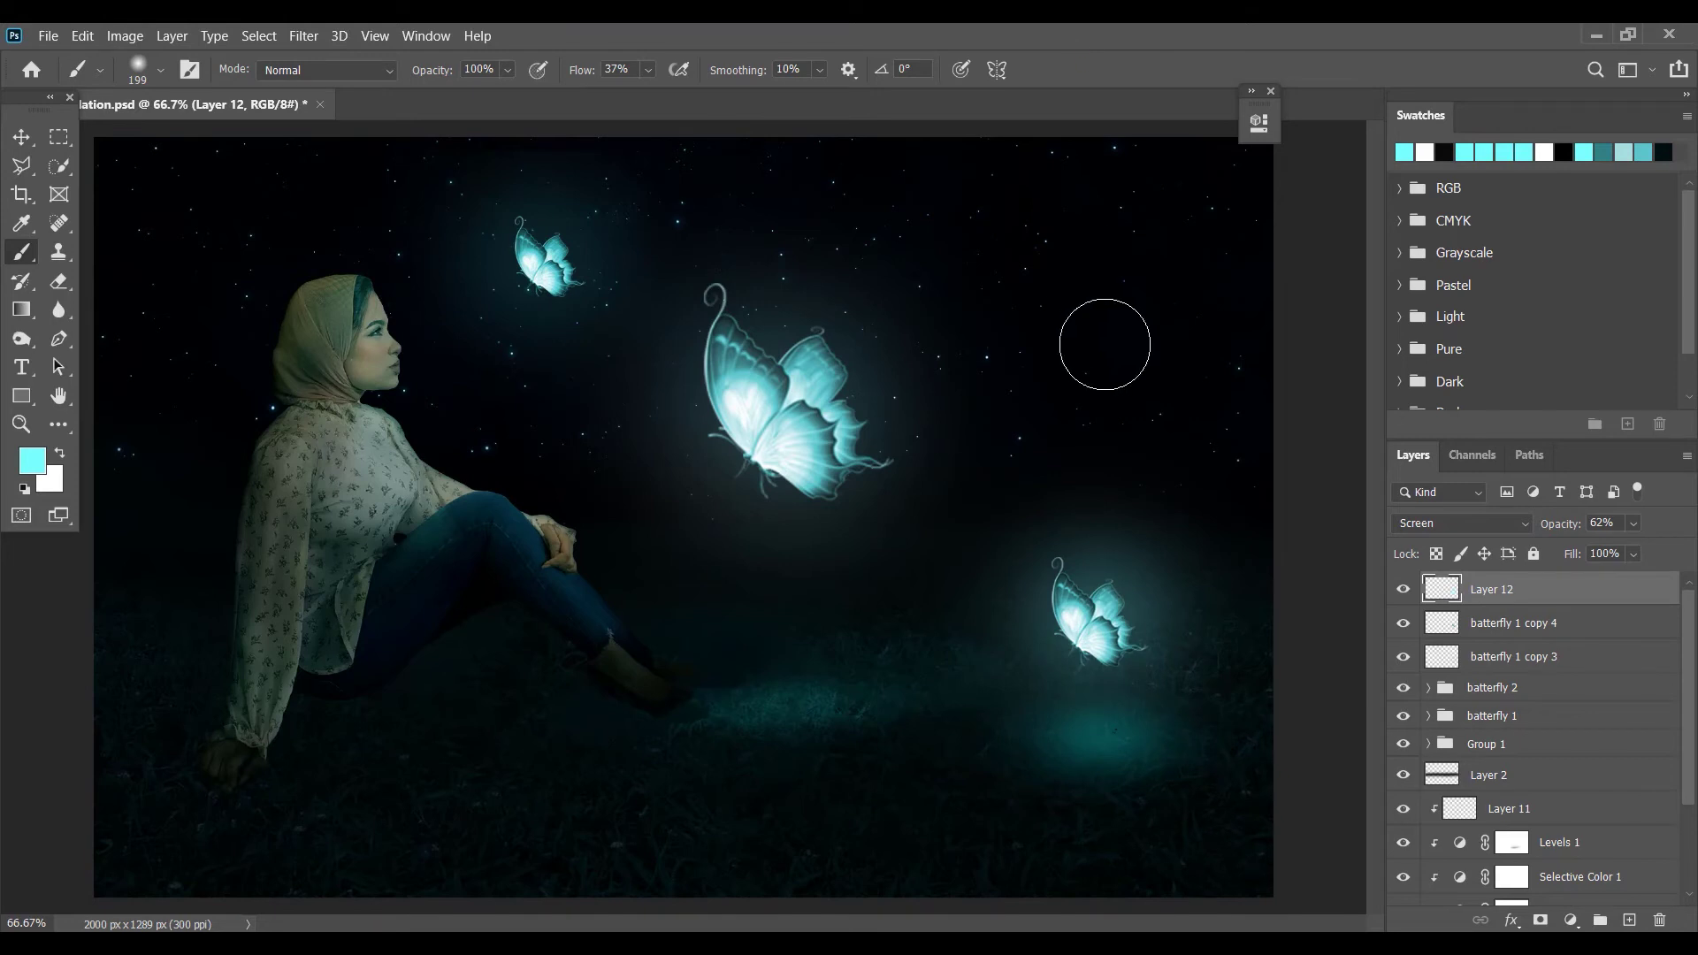
- Set Layer 12's opacity to 52% and select Layer 11, the glow on the grass
{"action": "scroll", "coordinate": [1403, 601], "scroll_direction": "down", "scroll_amount": 3}
{"action": "left_click", "coordinate": [1400, 686]}
{"action": "left_click", "coordinate": [1399, 687]}
{"action": "left_click_drag", "start_coordinate": [1572, 533], "coordinate": [1561, 536]}
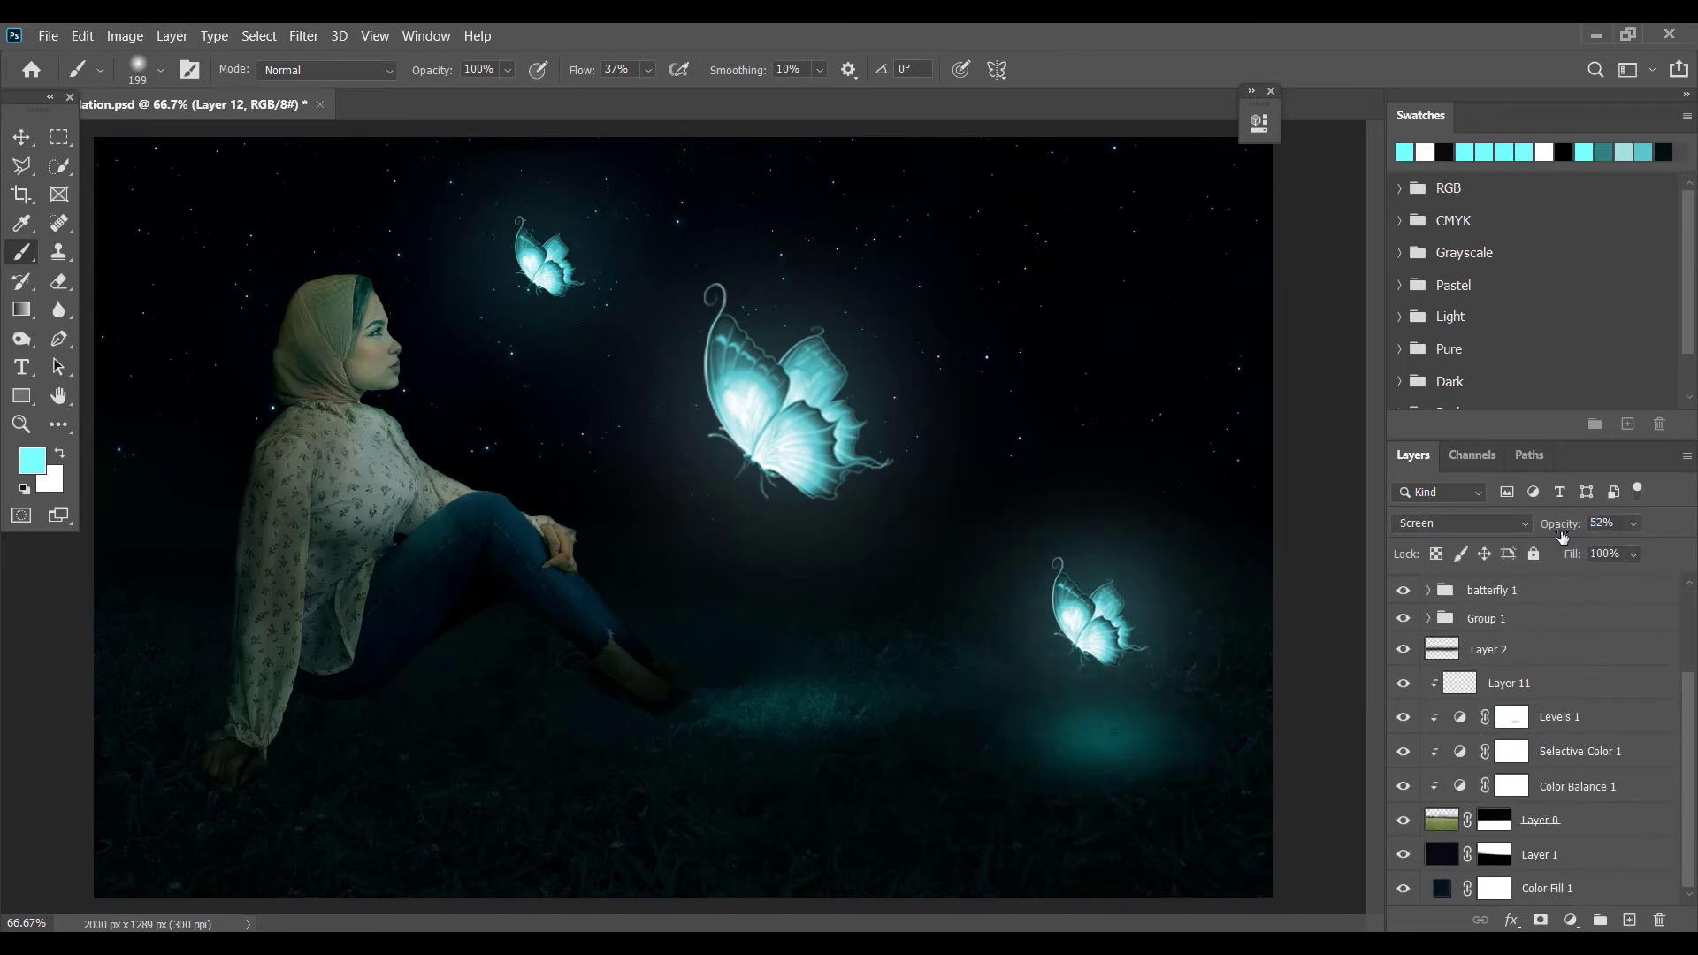
{"action": "left_click", "coordinate": [1463, 686]}
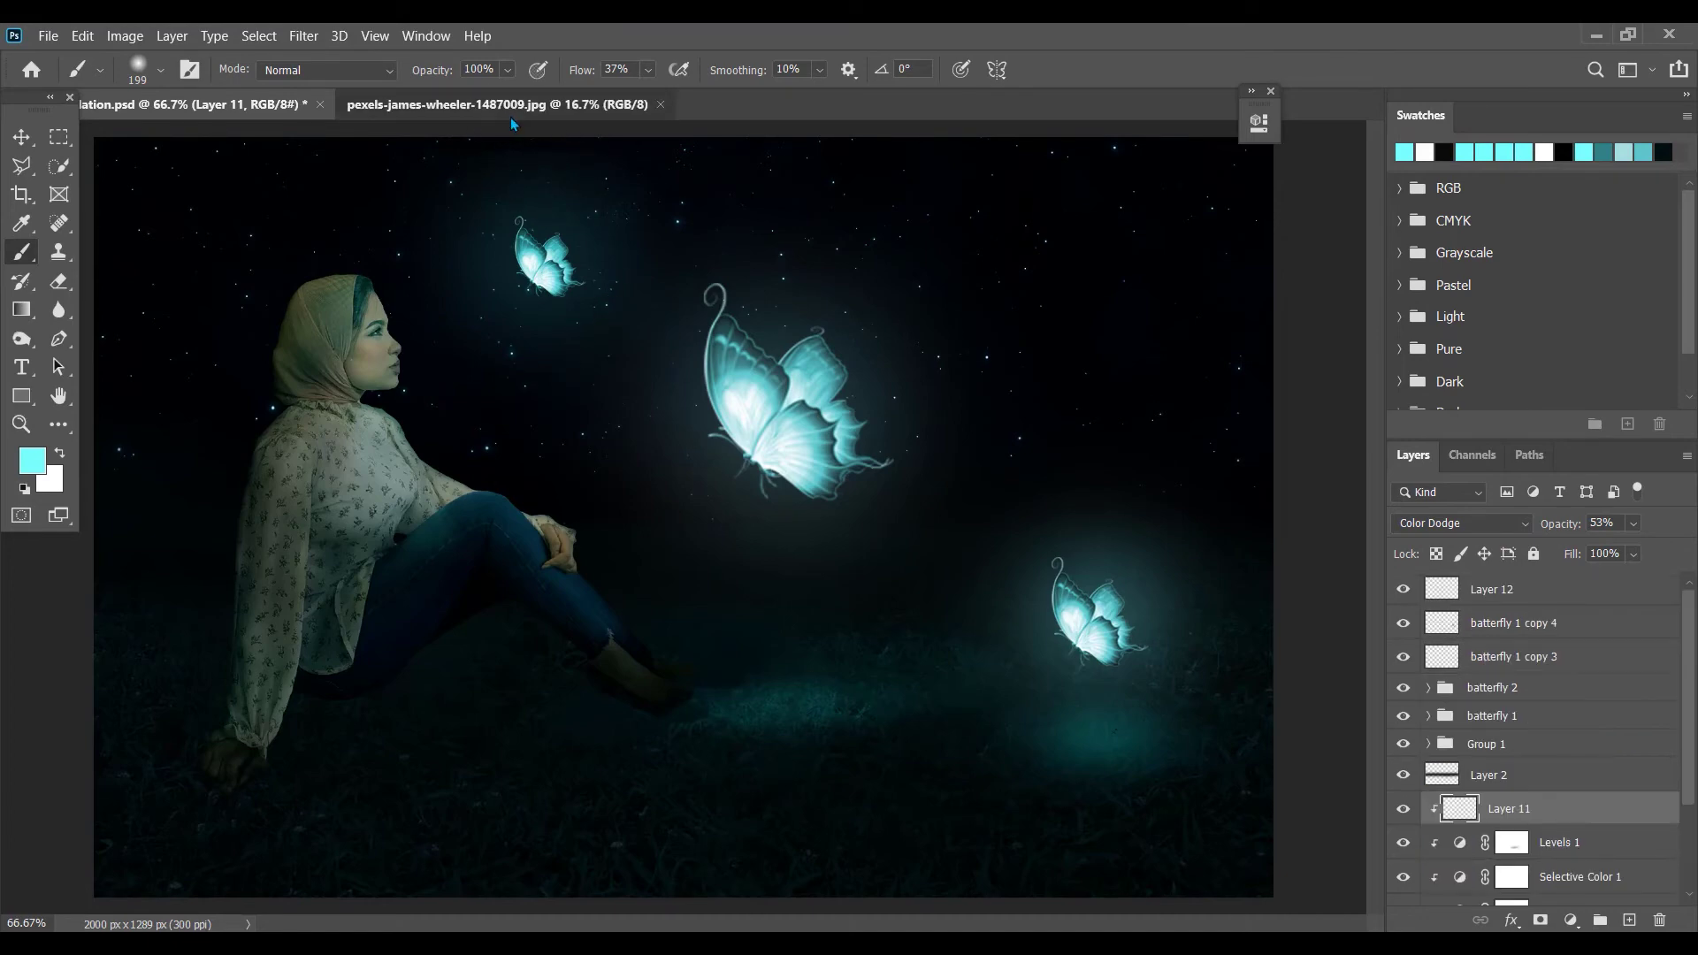
- Bring the open galaxy photo into the composite and place its layer at the top of the layer stack
{"action": "left_click", "coordinate": [511, 106]}
{"action": "key", "text": "v"}
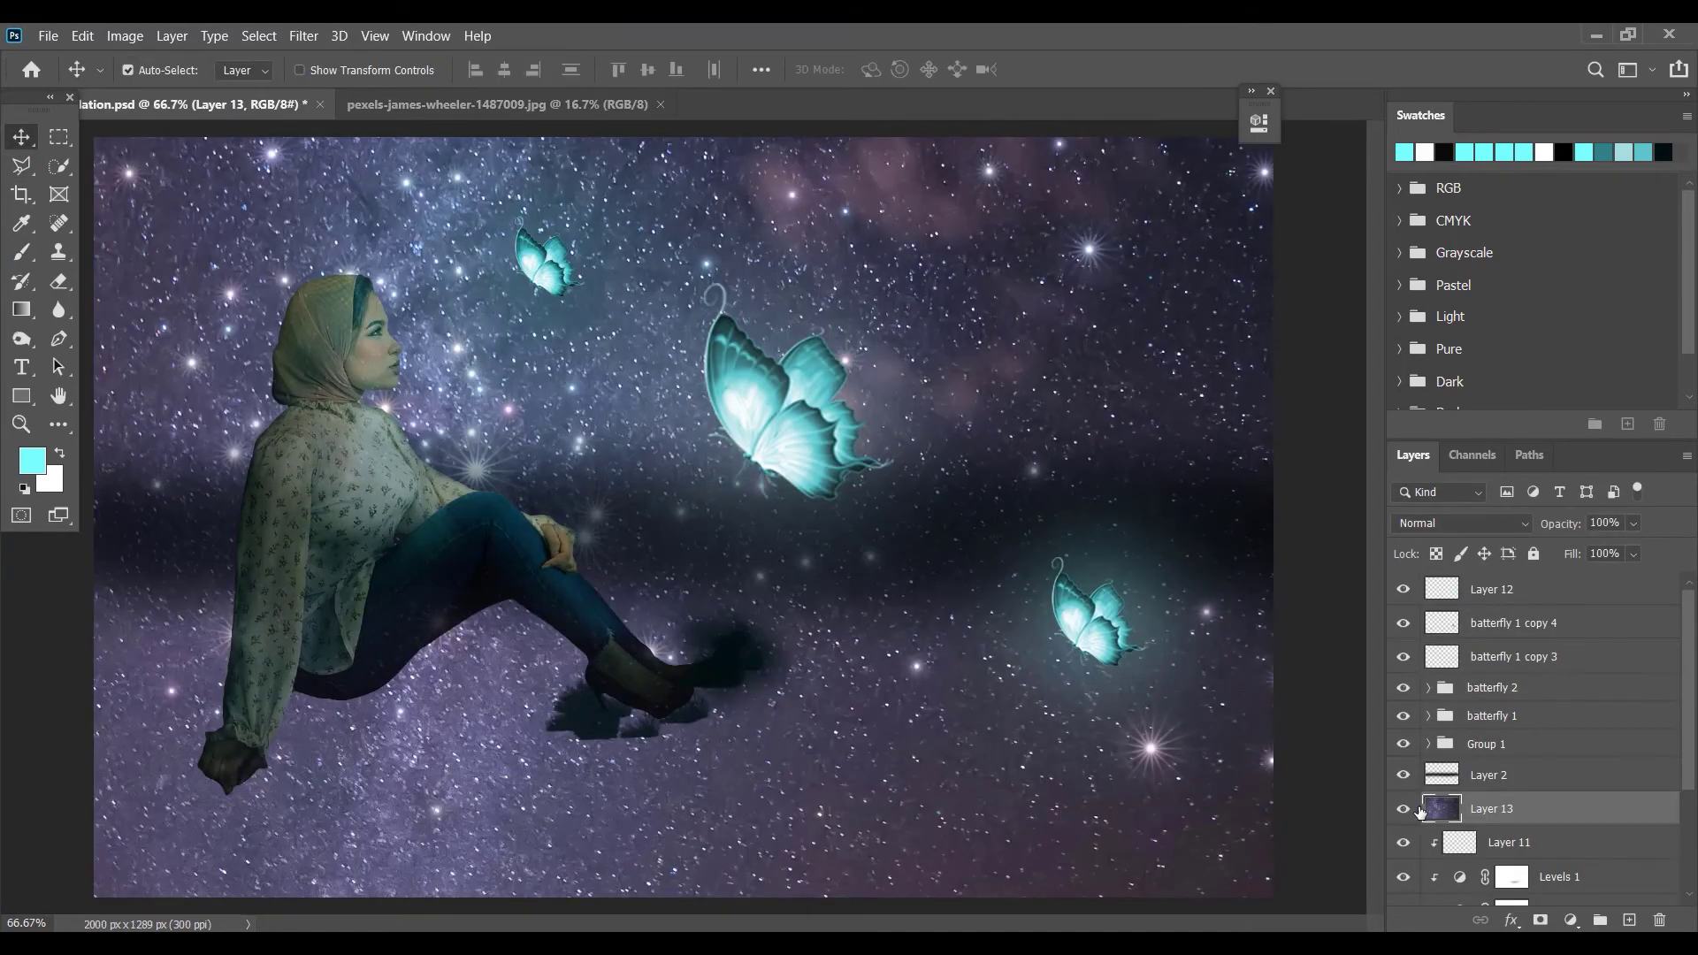
{"action": "left_click_drag", "start_coordinate": [1420, 812], "coordinate": [1451, 584]}
- Scale the galaxy image down to 10.51% and position it over the small upper butterfly
{"action": "key", "text": "ctrl+t"}
{"action": "key", "text": "Escape"}
{"action": "scroll", "coordinate": [670, 566], "scroll_direction": "down", "scroll_amount": 7}
{"action": "scroll", "coordinate": [669, 566], "scroll_direction": "down", "scroll_amount": 1}
{"action": "key", "text": "ctrl+t"}
{"action": "scroll", "coordinate": [670, 550], "scroll_direction": "down", "scroll_amount": 11}
{"action": "left_click_drag", "start_coordinate": [492, 228], "coordinate": [630, 480]}
{"action": "scroll", "coordinate": [614, 454], "scroll_direction": "up", "scroll_amount": 18}
{"action": "scroll", "coordinate": [611, 455], "scroll_direction": "down", "scroll_amount": 2}
{"action": "left_click_drag", "start_coordinate": [683, 531], "coordinate": [575, 364]}
{"action": "left_click_drag", "start_coordinate": [530, 300], "coordinate": [575, 345]}
{"action": "mouse_move", "coordinate": [658, 424]}
{"action": "left_mouse_down"}
{"action": "mouse_move", "coordinate": [691, 381]}
{"action": "mouse_move", "coordinate": [717, 431]}
{"action": "left_mouse_up"}
- Set the galaxy layer's blending mode to Color Dodge and rotate it to about -20.59°
{"action": "left_click", "coordinate": [1461, 524]}
{"action": "left_click", "coordinate": [1442, 577]}
{"action": "left_click_drag", "start_coordinate": [610, 328], "coordinate": [601, 310]}
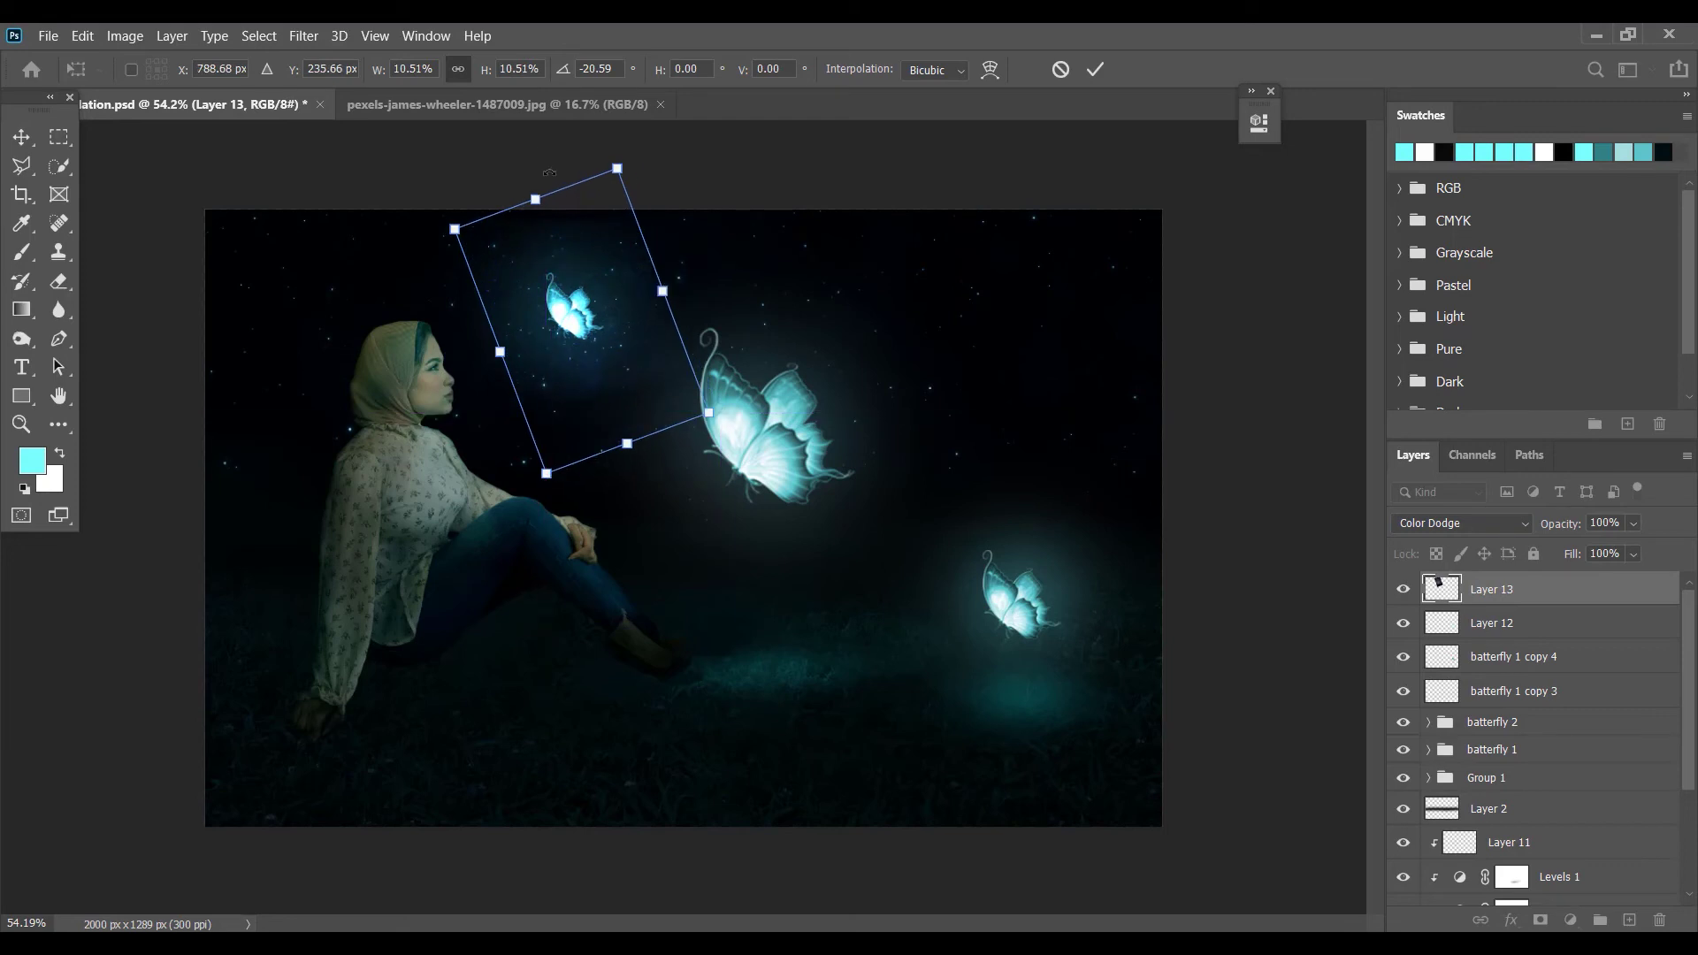
{"action": "left_click", "coordinate": [128, 36]}
{"action": "key", "text": "Return"}
- Apply a Levels adjustment to the galaxy layer with black input 22 and white input 247
{"action": "left_click", "coordinate": [170, 37]}
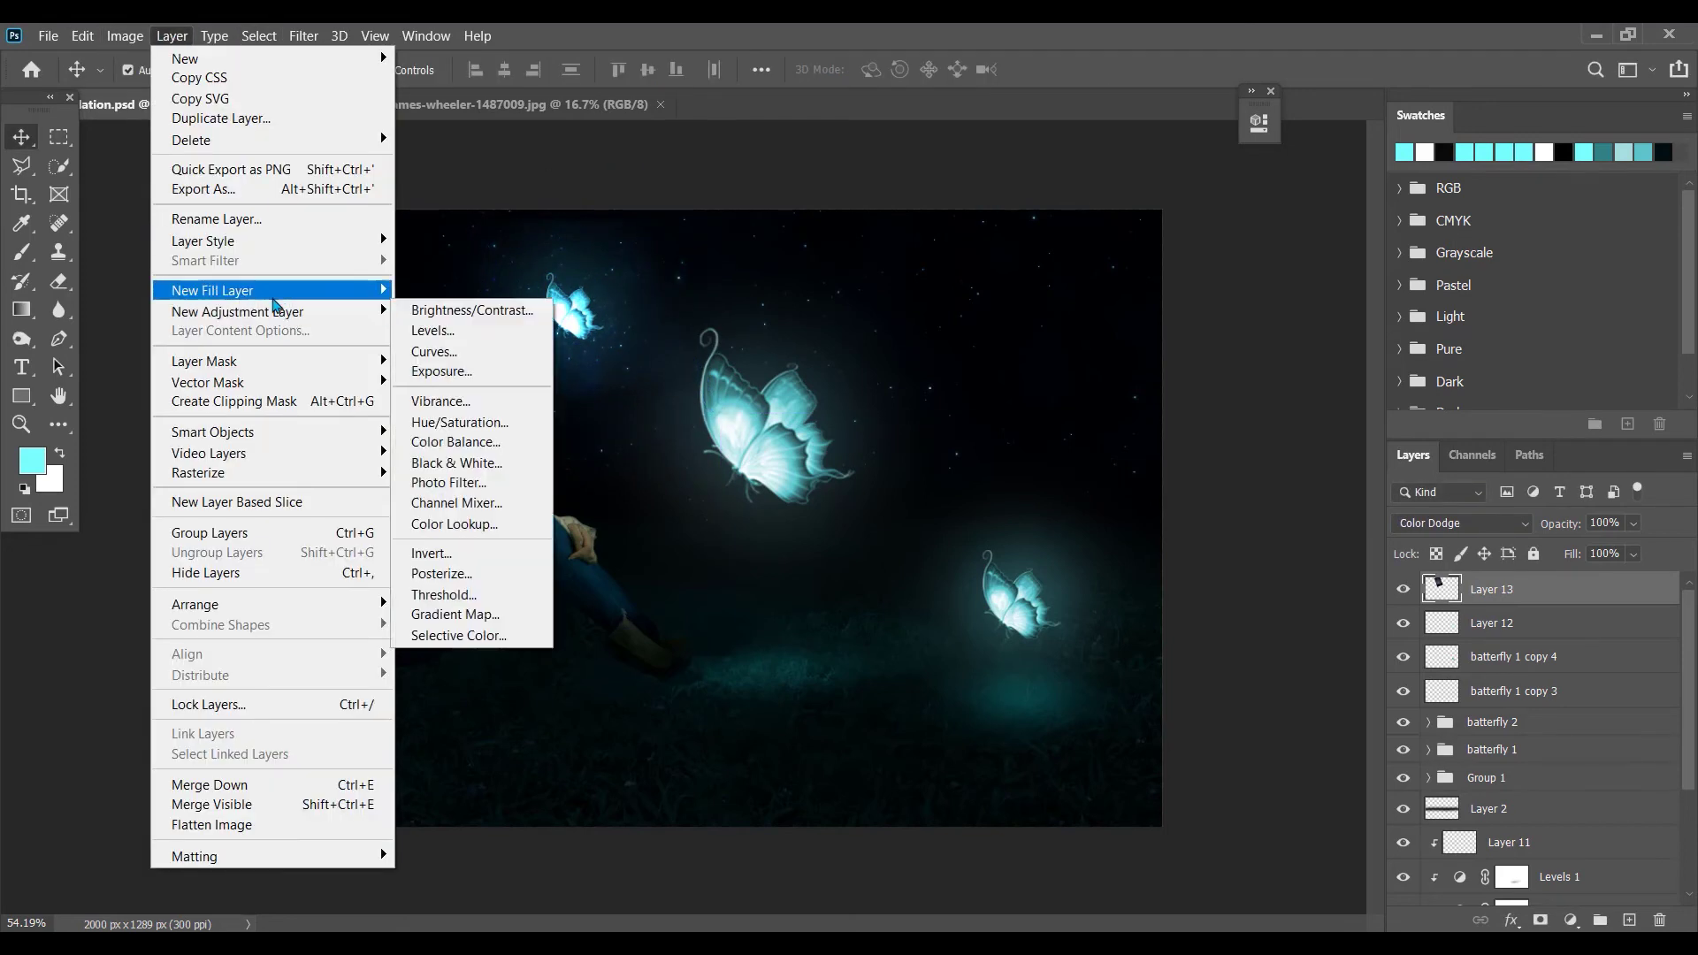
{"action": "mouse_move", "coordinate": [131, 37]}
{"action": "mouse_move", "coordinate": [168, 88]}
{"action": "left_click", "coordinate": [381, 109]}
{"action": "left_click_drag", "start_coordinate": [832, 285], "coordinate": [1179, 166]}
{"action": "left_click_drag", "start_coordinate": [997, 410], "coordinate": [1029, 410]}
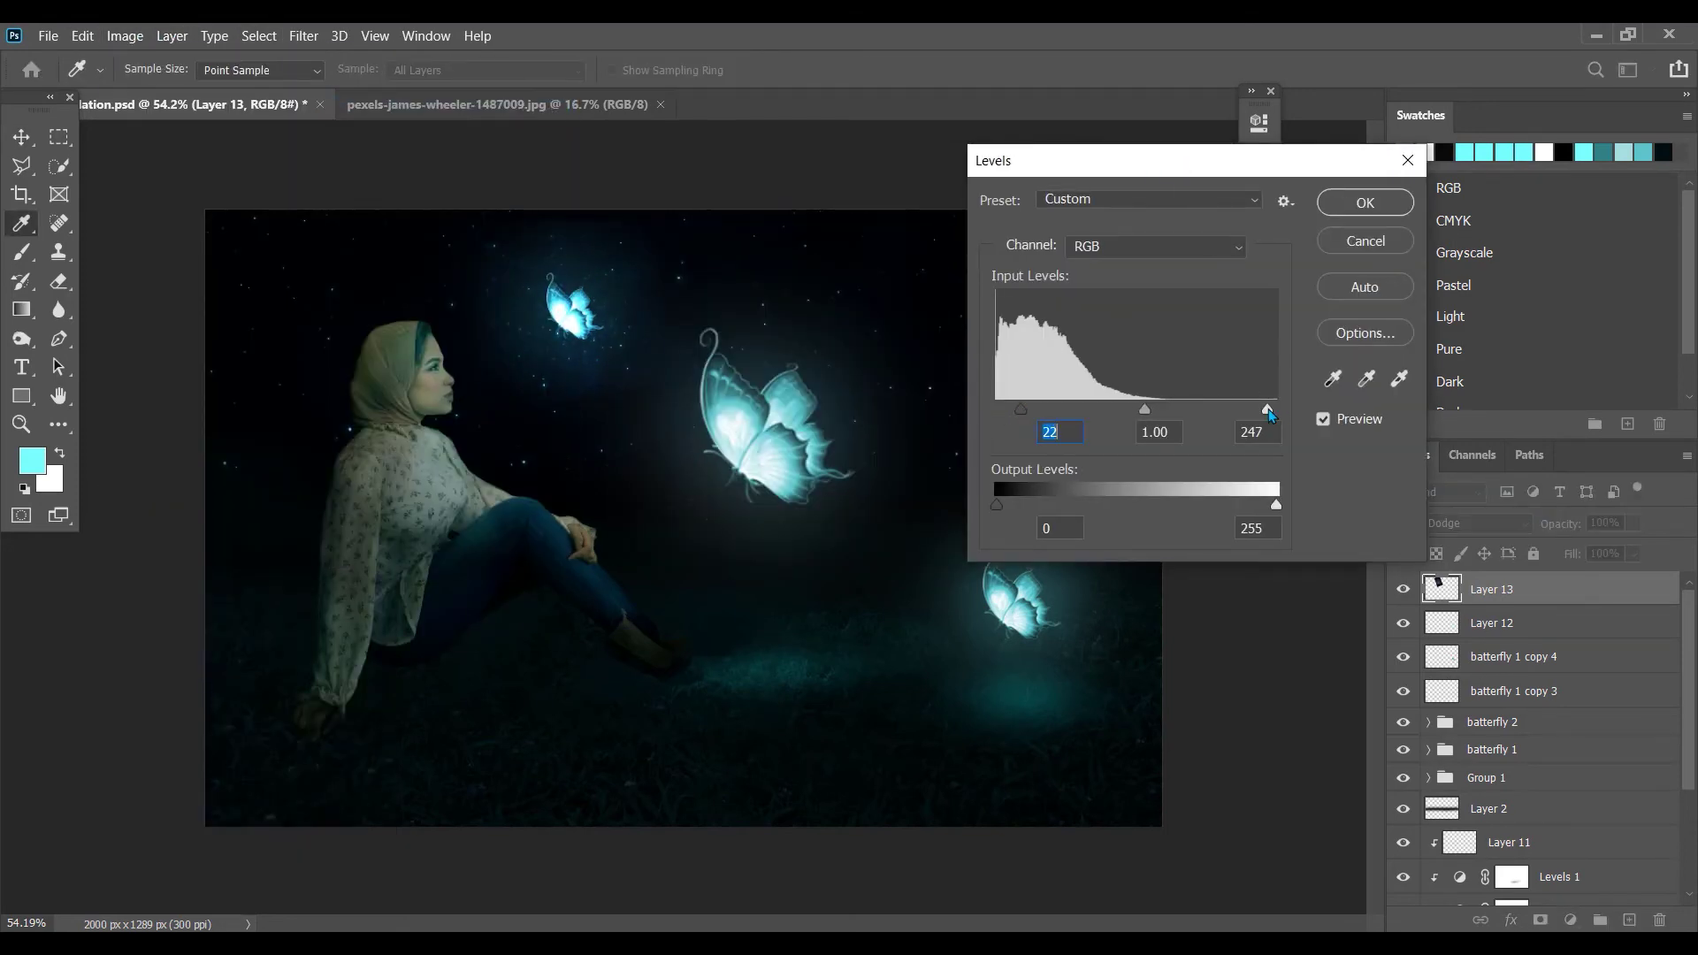
{"action": "left_click", "coordinate": [1365, 202]}
- Duplicate the galaxy layer and move the copy over the large central butterfly
{"action": "right_click", "coordinate": [1525, 596]}
{"action": "left_click", "coordinate": [1338, 128]}
{"action": "left_click", "coordinate": [1021, 266]}
{"action": "left_click_drag", "start_coordinate": [563, 319], "coordinate": [770, 442]}
- Scale the galaxy copy up to 161.63% and position it around the large central butterfly
{"action": "key", "text": "ctrl+t"}
{"action": "left_click_drag", "start_coordinate": [660, 295], "coordinate": [583, 204]}
{"action": "left_click_drag", "start_coordinate": [690, 380], "coordinate": [753, 480]}
{"action": "left_click_drag", "start_coordinate": [647, 303], "coordinate": [570, 203]}
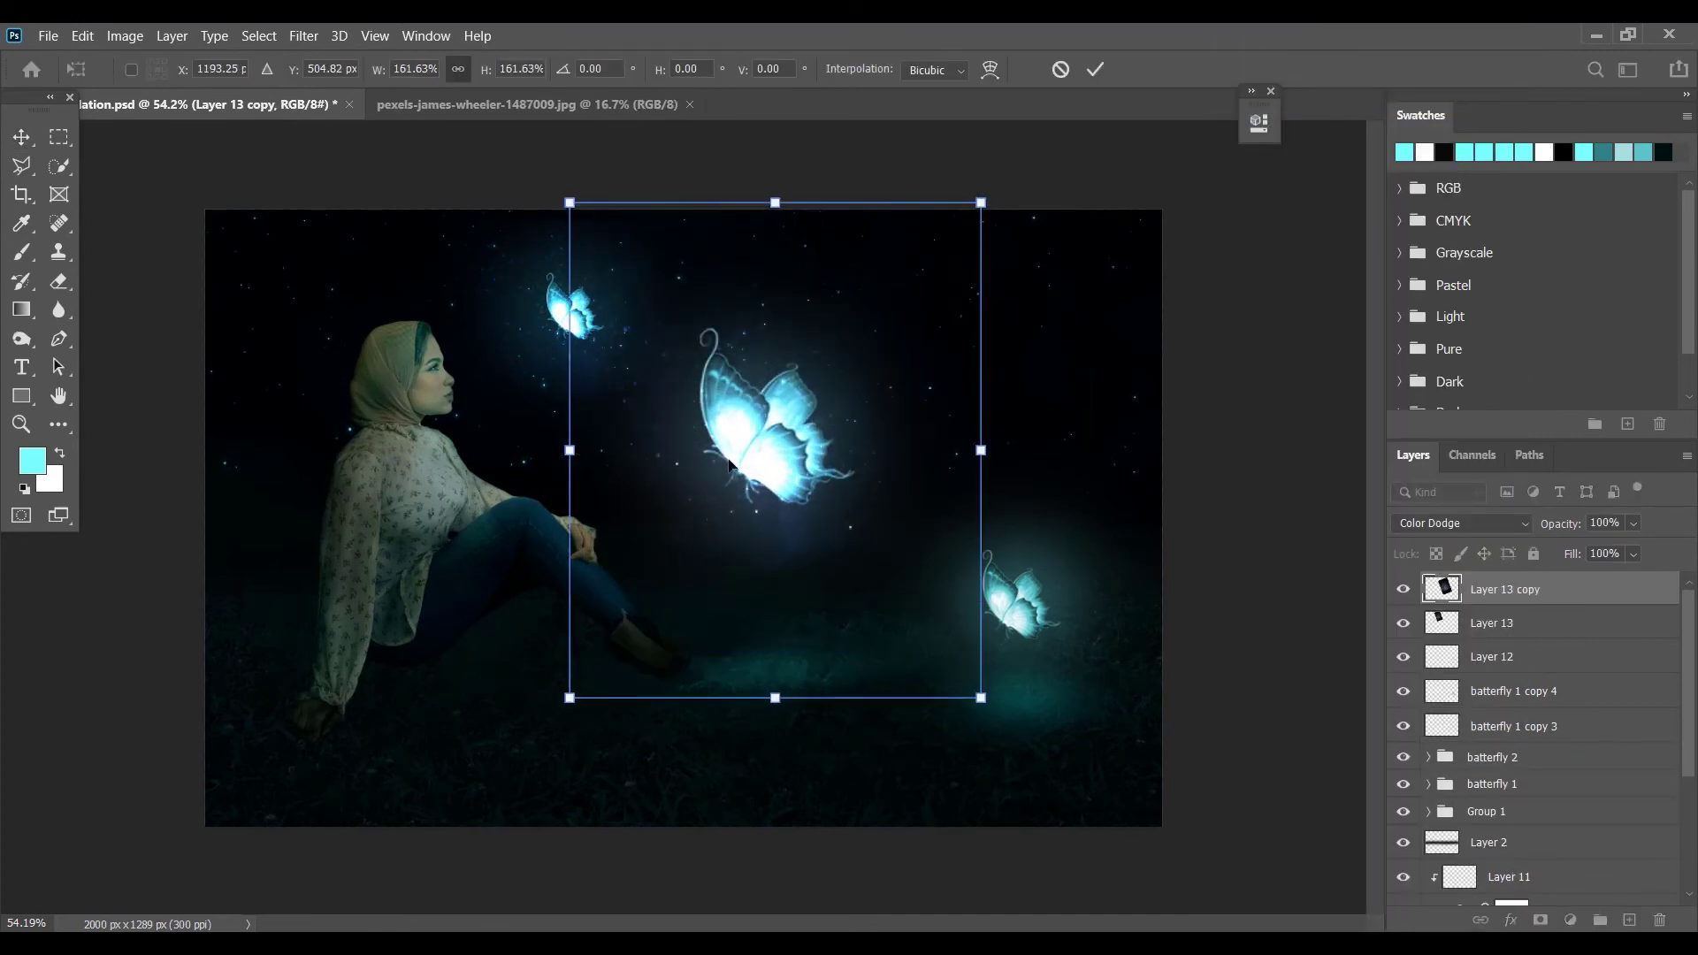
{"action": "key", "text": "Return"}
{"action": "left_click", "coordinate": [171, 36]}
{"action": "mouse_move", "coordinate": [125, 37]}
{"action": "mouse_move", "coordinate": [169, 88]}
{"action": "left_click", "coordinate": [495, 108]}
{"action": "left_click", "coordinate": [1366, 241]}
- Switch to the Brush tool and set the foreground color to black, keeping turquoise as the background color
{"action": "left_click", "coordinate": [23, 255]}
{"action": "left_click", "coordinate": [59, 453]}
{"action": "left_click", "coordinate": [32, 461]}
{"action": "left_click", "coordinate": [838, 543]}
{"action": "left_click", "coordinate": [1364, 250]}
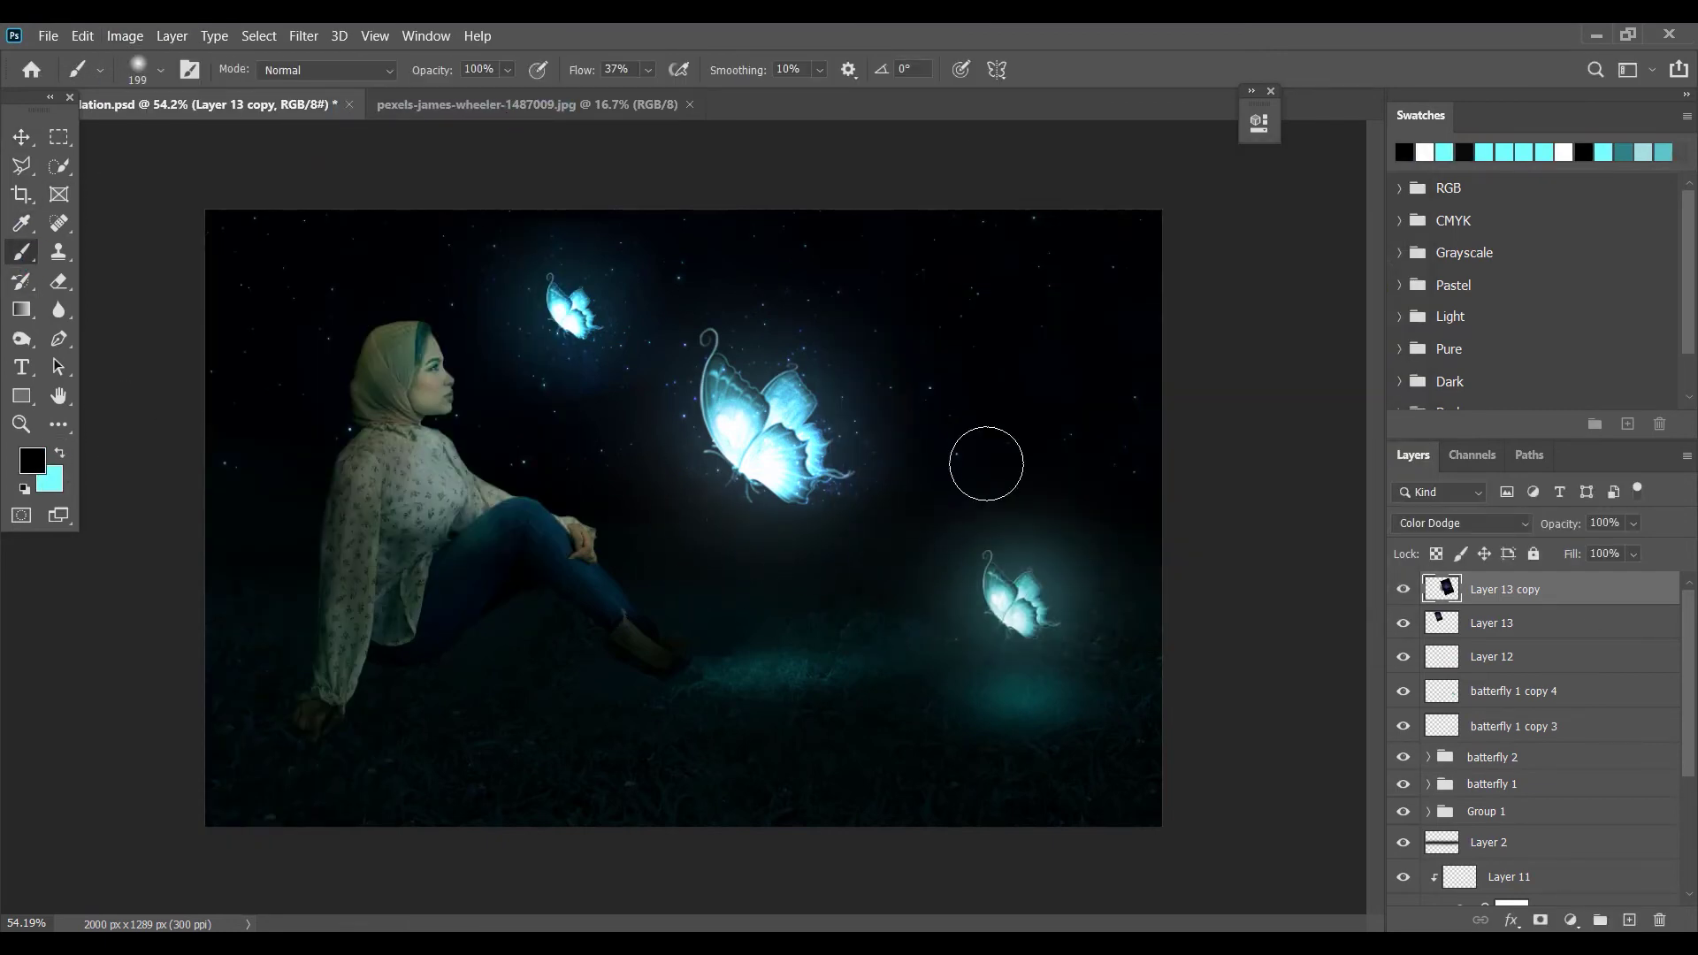
- Duplicate the enlarged galaxy copy and move the duplicate over the small lower butterfly near the grass
{"action": "left_click", "coordinate": [1533, 626]}
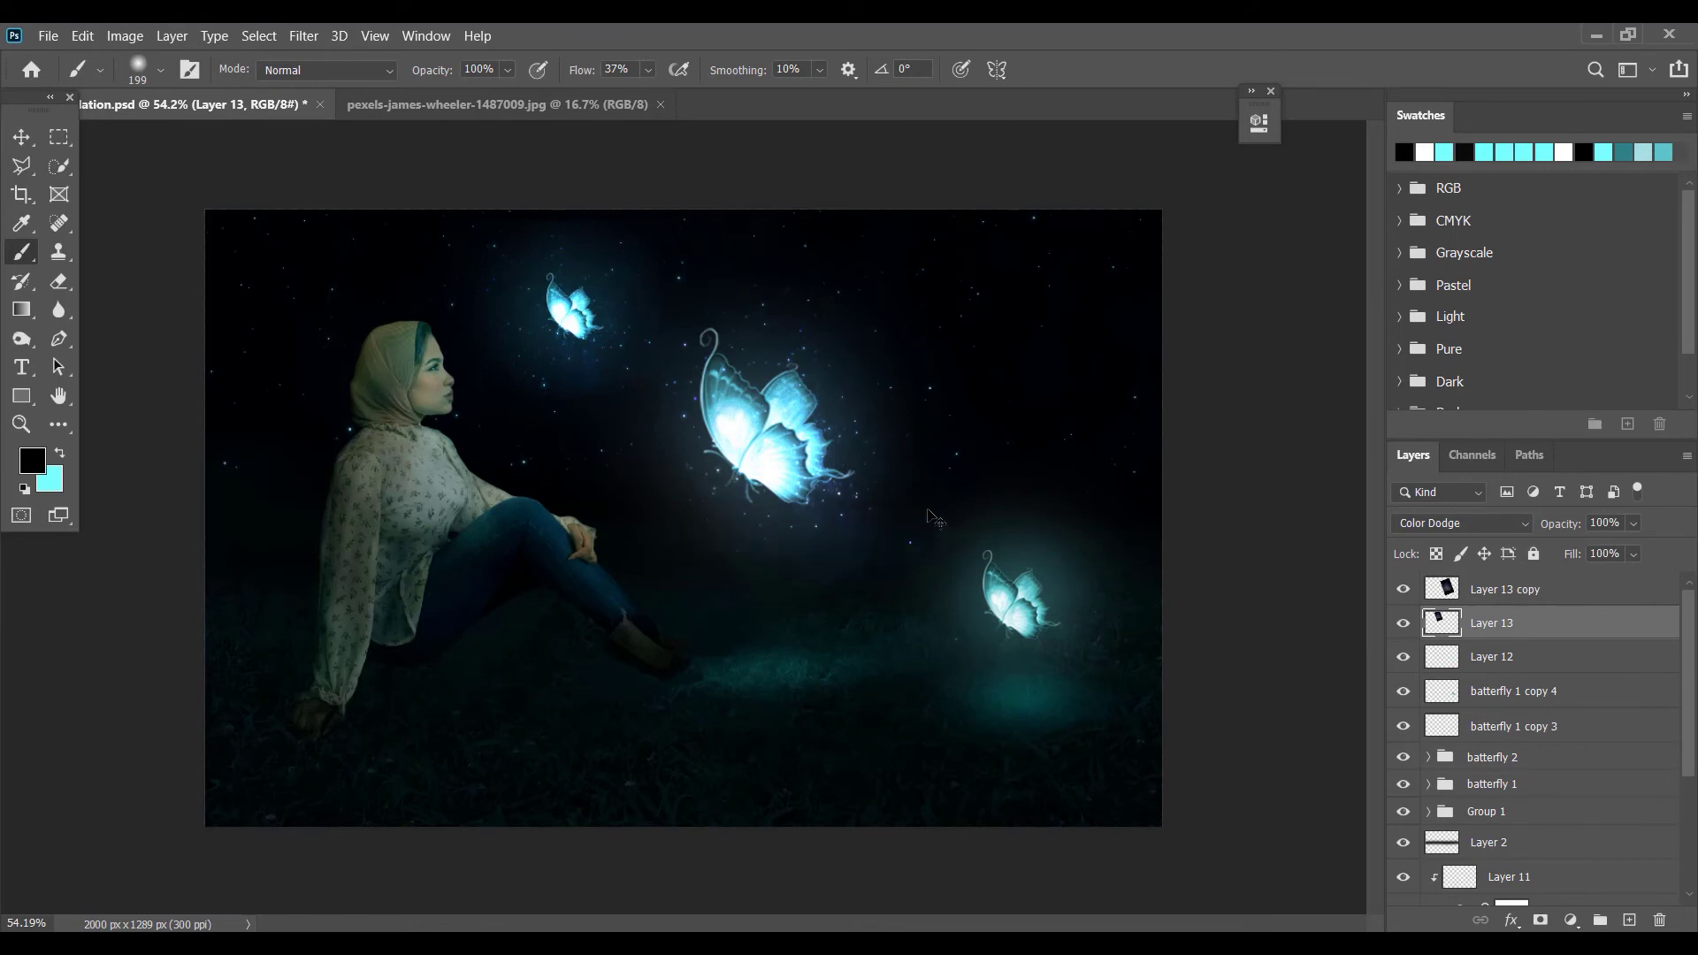
{"action": "left_click", "coordinate": [1529, 591]}
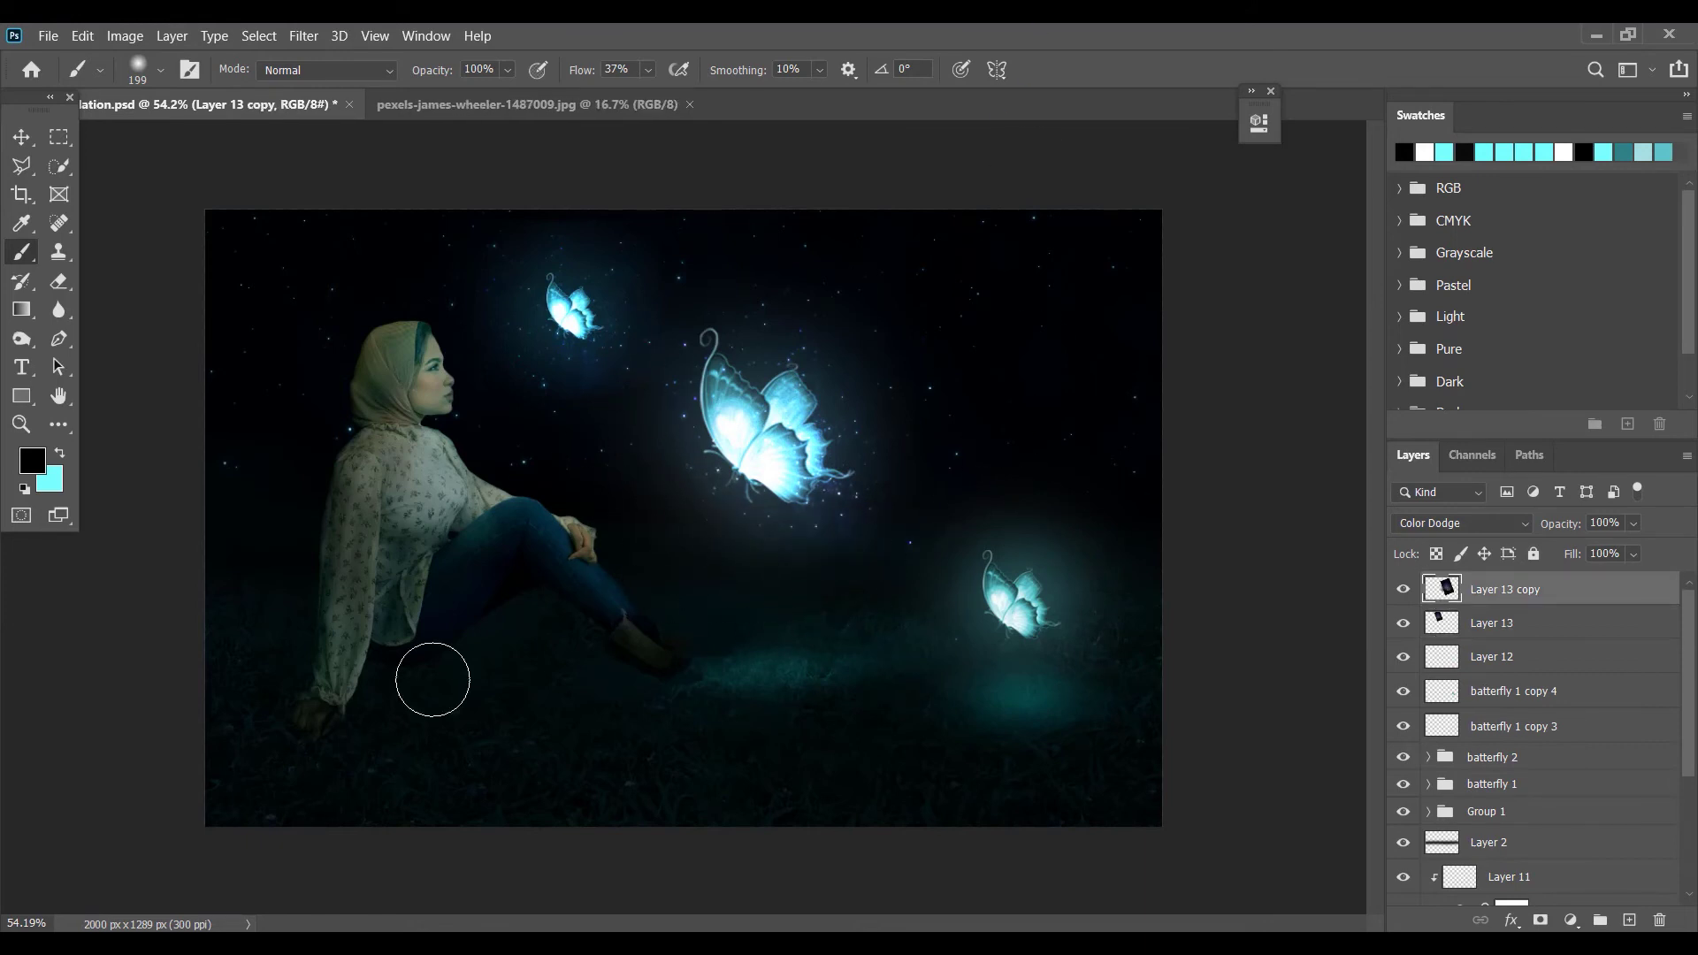
{"action": "right_click", "coordinate": [1495, 589]}
{"action": "left_click", "coordinate": [1273, 125]}
{"action": "left_click", "coordinate": [1034, 270]}
{"action": "key", "text": "v"}
{"action": "left_click_drag", "start_coordinate": [770, 446], "coordinate": [1019, 615]}
- Shrink the new galaxy duplicate and center it around the small lower butterfly
{"action": "key", "text": "ctrl+t"}
{"action": "left_click_drag", "start_coordinate": [1292, 879], "coordinate": [1172, 746]}
{"action": "mouse_move", "coordinate": [989, 541]}
{"action": "left_mouse_down"}
{"action": "mouse_move", "coordinate": [1023, 618]}
{"action": "mouse_move", "coordinate": [1018, 597]}
{"action": "left_mouse_up"}
{"action": "key", "text": "Return"}
{"action": "left_click", "coordinate": [21, 259]}
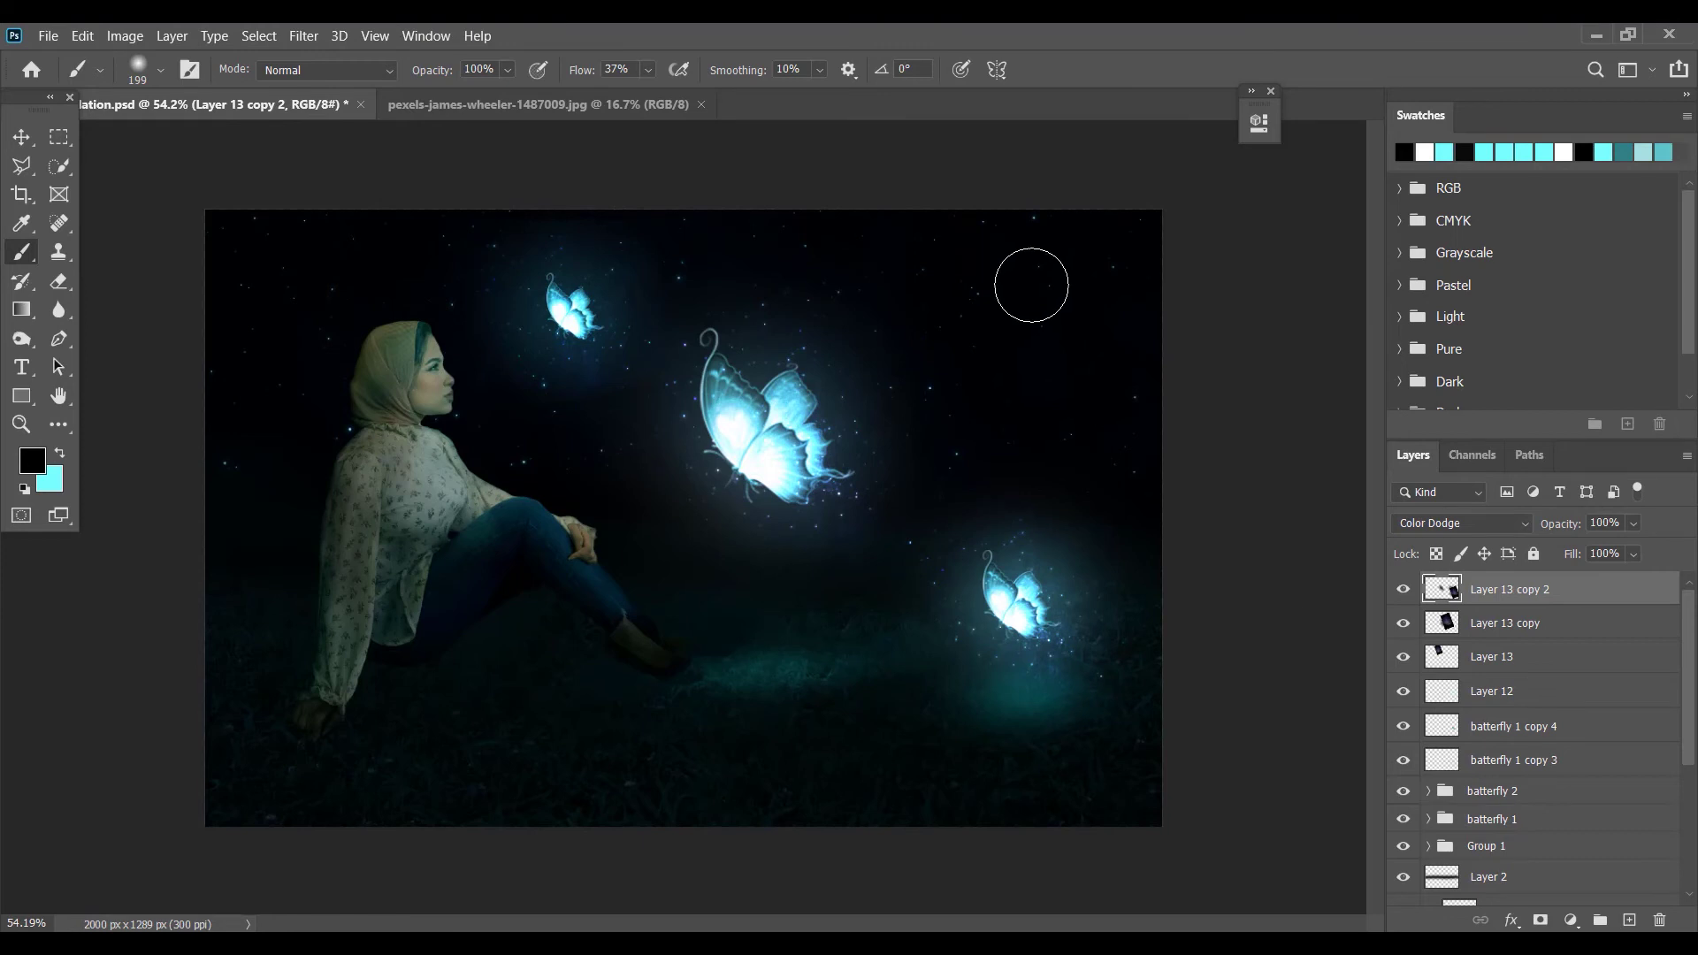
{"action": "scroll", "coordinate": [1406, 780], "scroll_direction": "down", "scroll_amount": 5}
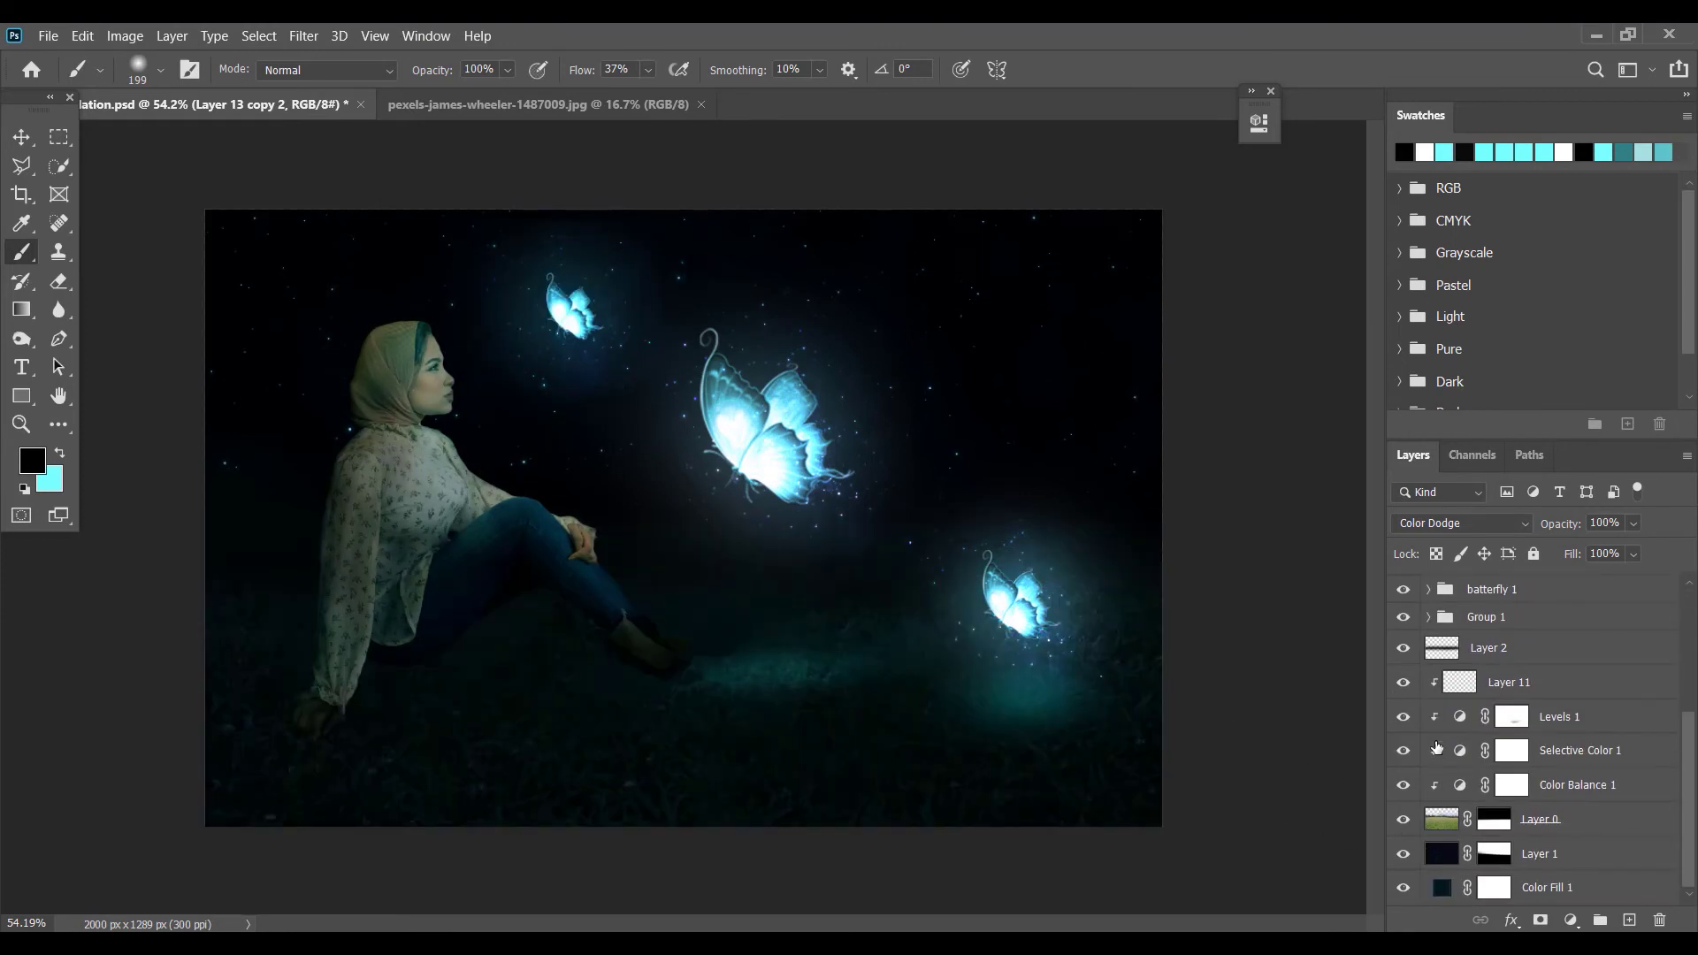
{"action": "left_click", "coordinate": [1511, 716]}
{"action": "key", "text": "ctrl+t"}
{"action": "key", "text": "Return"}
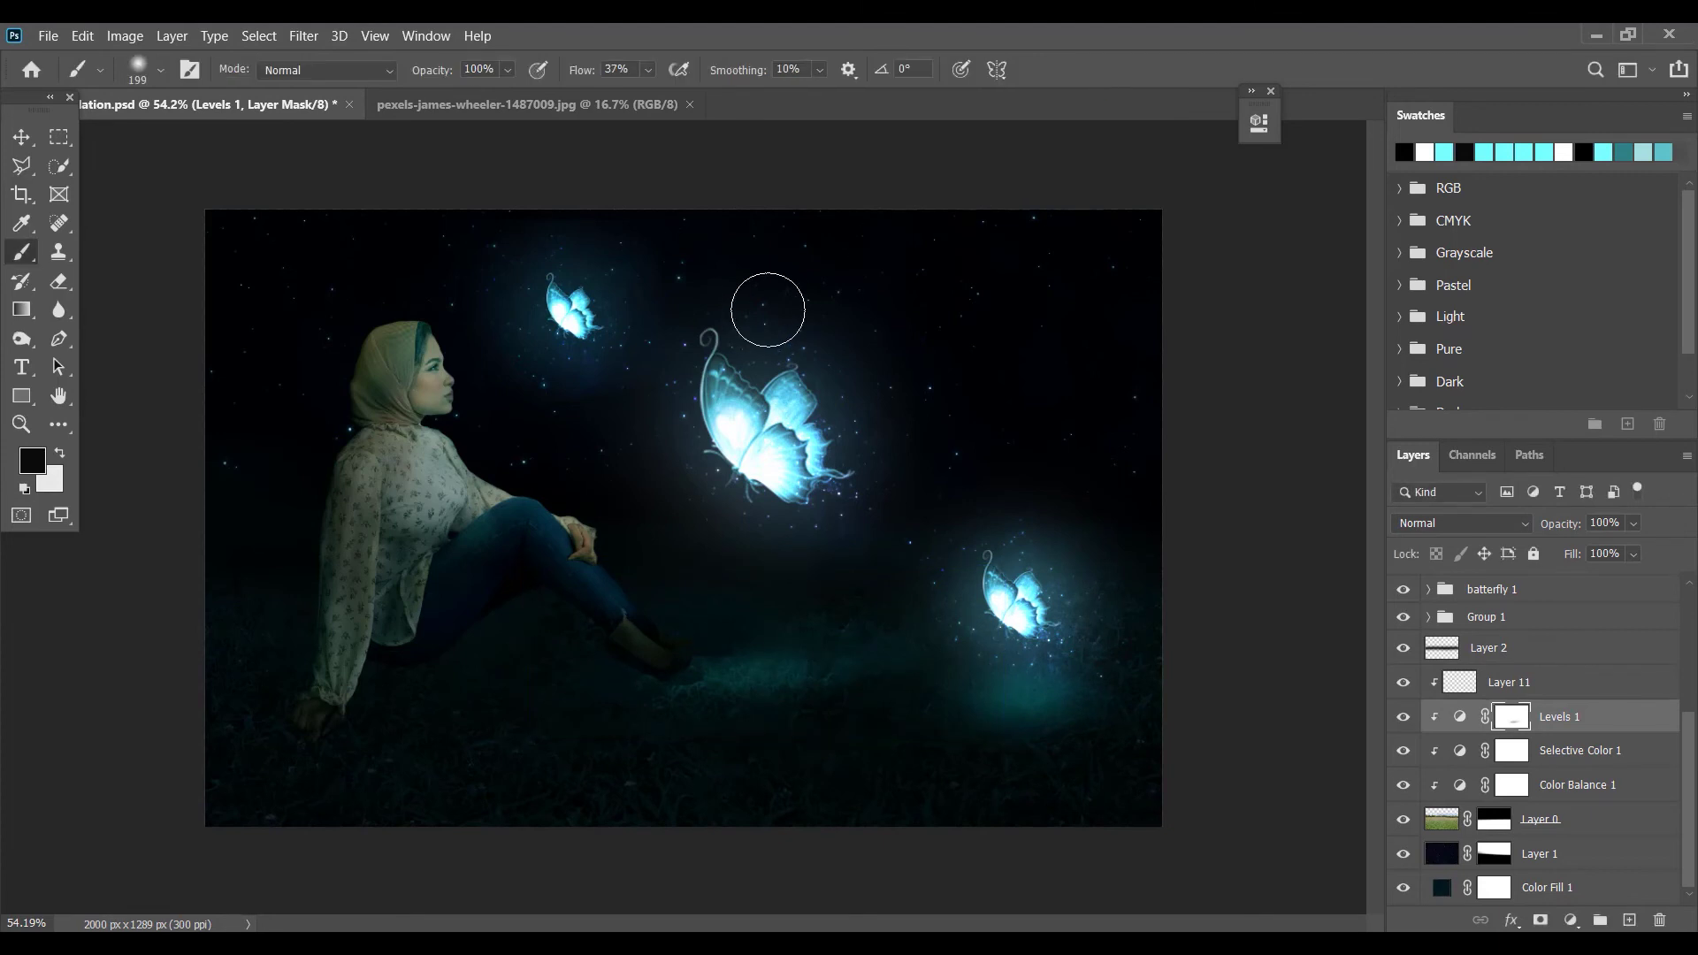
- Expand Group 1 and set the output white level of the woman's Levels 2 adjustment to 32
{"action": "scroll", "coordinate": [1524, 855], "scroll_direction": "up", "scroll_amount": 2}
{"action": "left_click", "coordinate": [1428, 687]}
{"action": "scroll", "coordinate": [1488, 803], "scroll_direction": "down", "scroll_amount": 3}
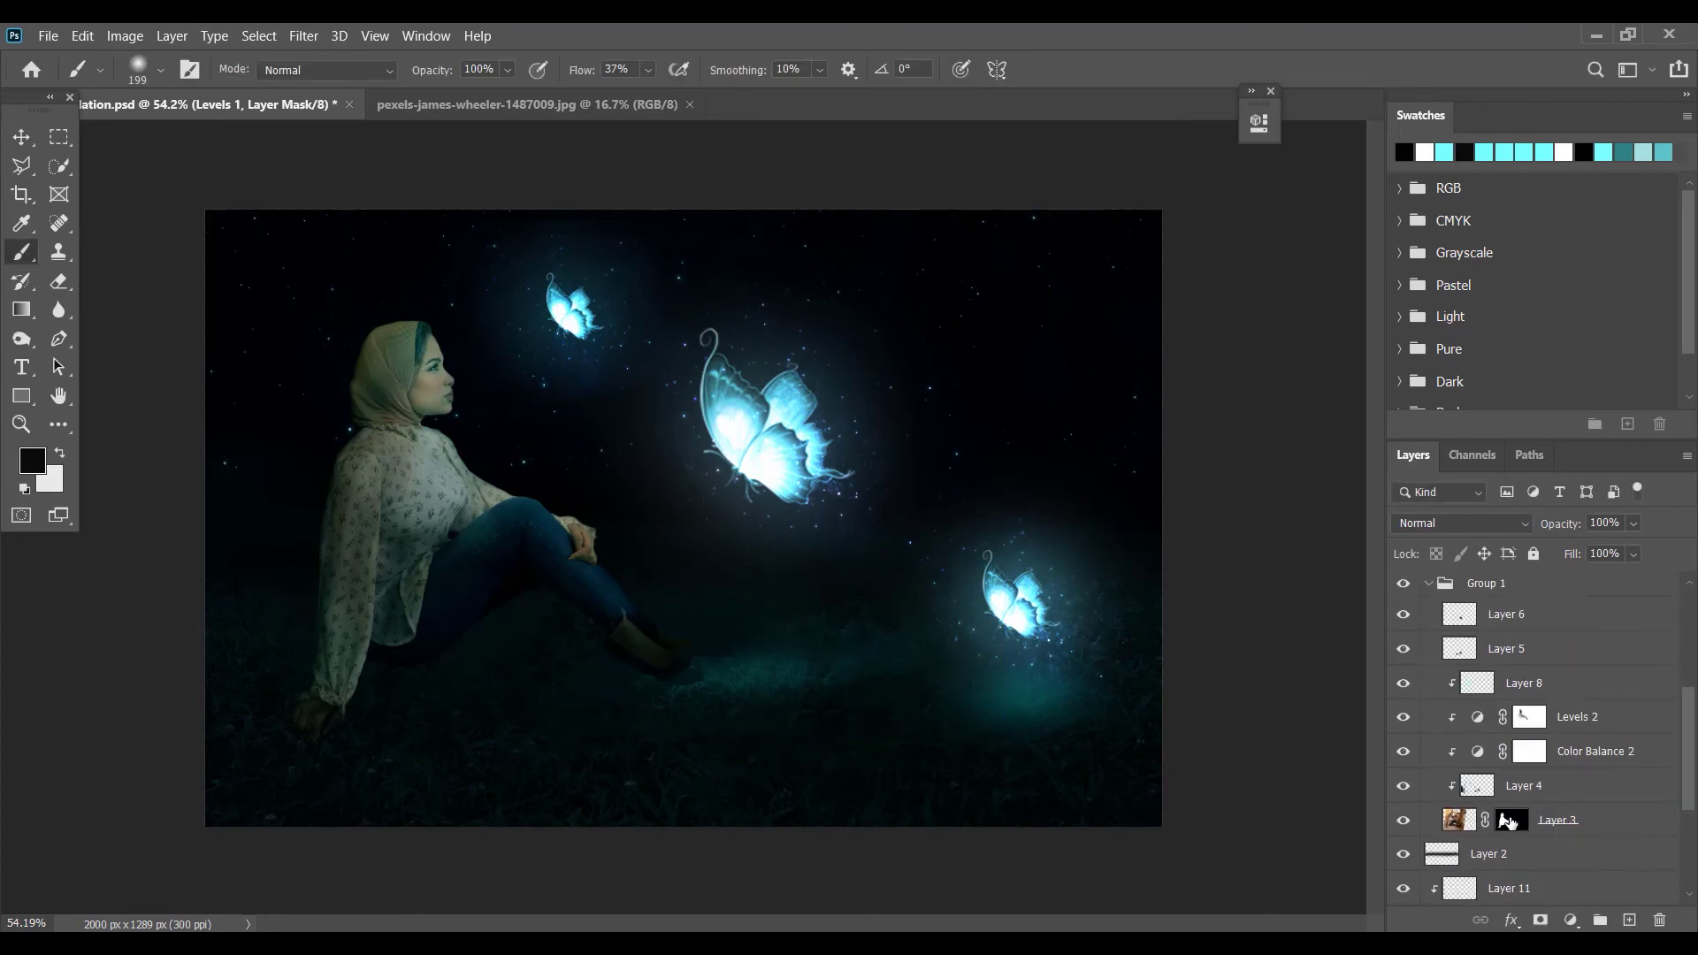
{"action": "left_click", "coordinate": [1528, 722]}
{"action": "double_click", "coordinate": [1476, 716]}
{"action": "left_click_drag", "start_coordinate": [1038, 419], "coordinate": [999, 425]}
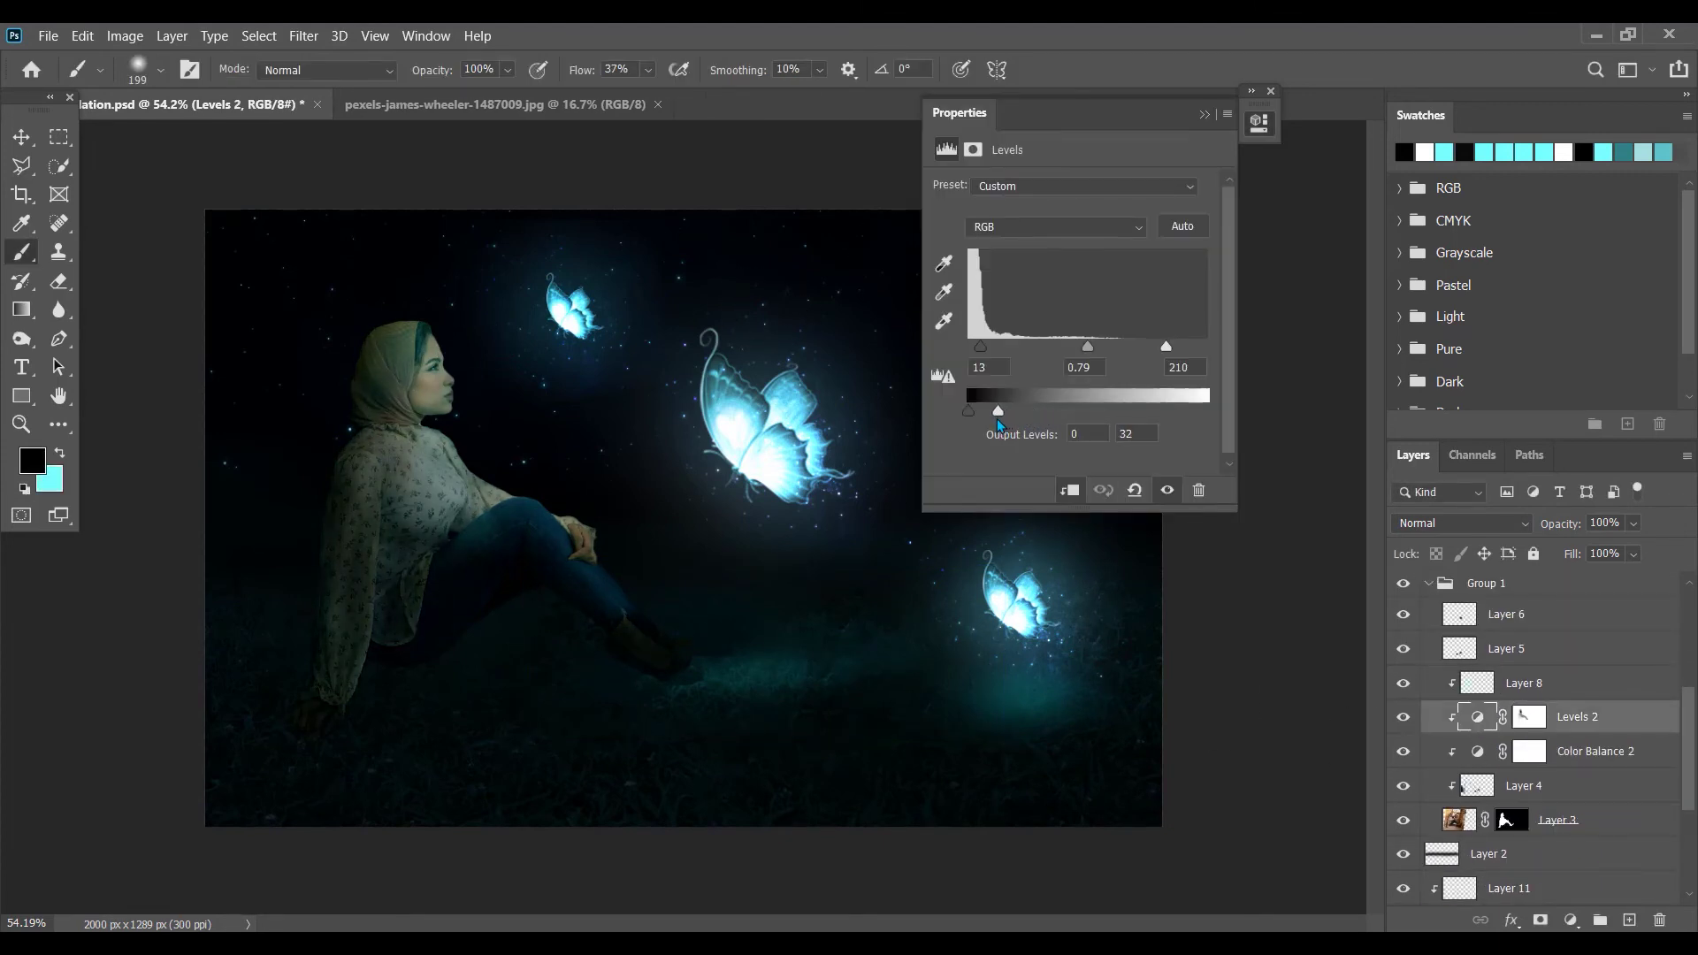
{"action": "left_click", "coordinate": [1203, 116]}
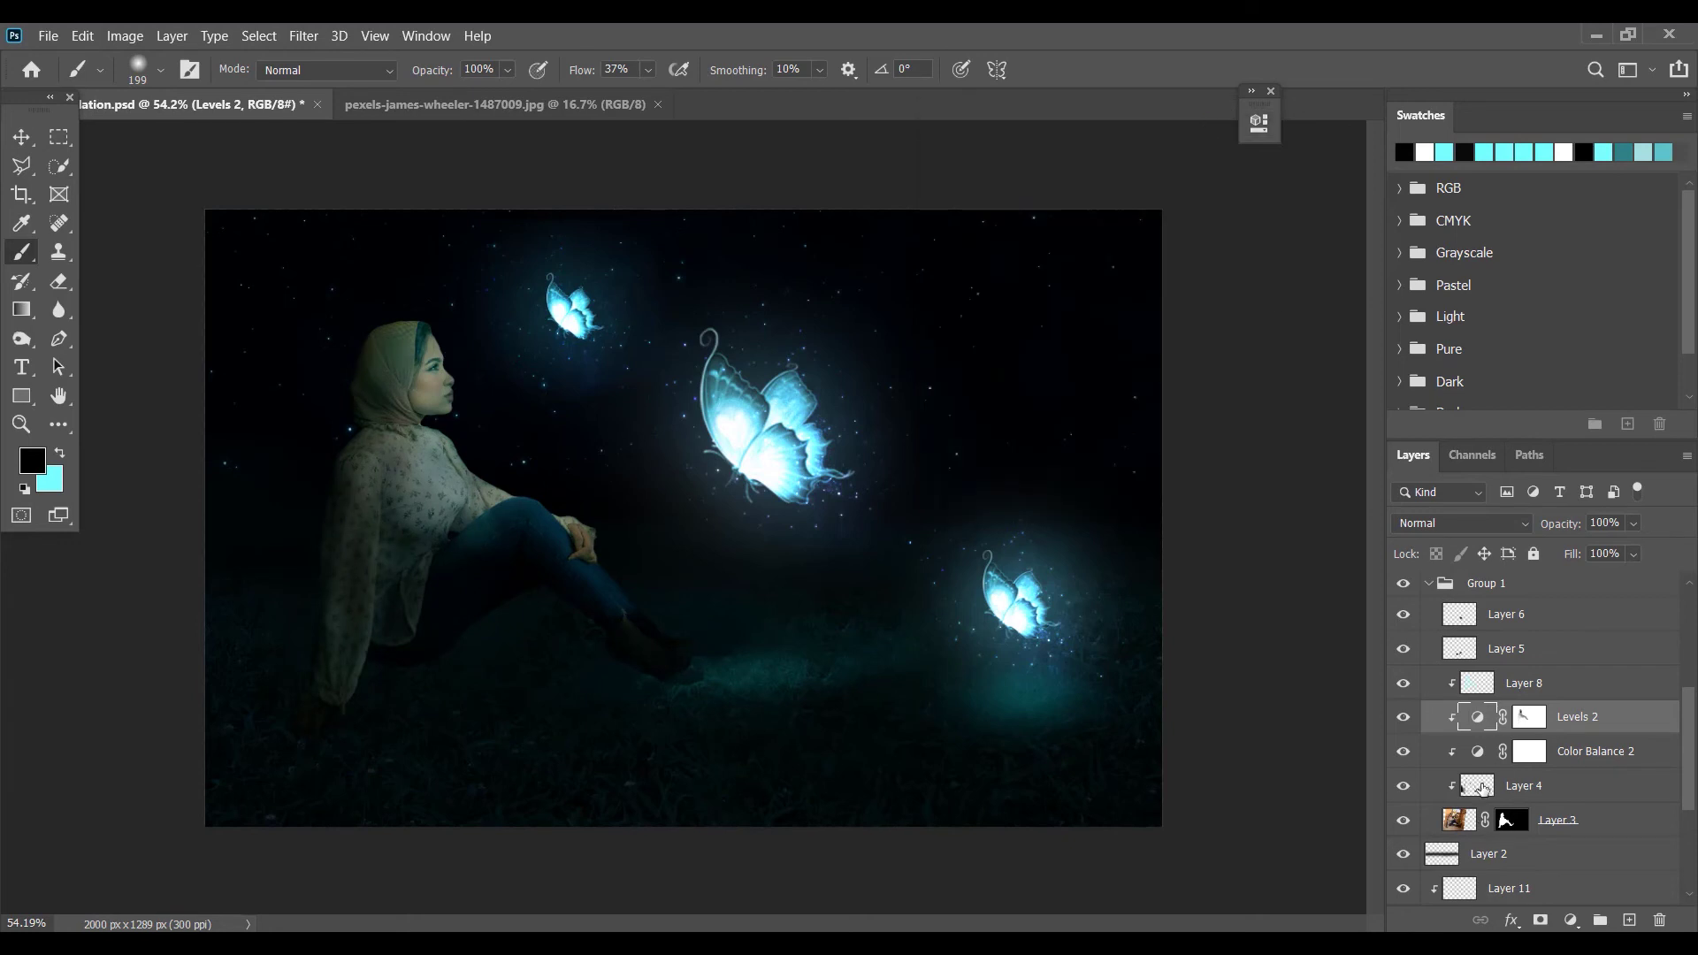
{"action": "left_click", "coordinate": [1629, 919]}
{"action": "left_click", "coordinate": [125, 37]}
{"action": "mouse_move", "coordinate": [203, 89]}
{"action": "left_click", "coordinate": [398, 447]}
{"action": "left_click", "coordinate": [870, 392]}
{"action": "key", "text": "ctrl+z"}
- Apply Shadows/Highlights to the mask of the woman's photo layer with 35% shadows, 48% highlights and brightness +60
{"action": "left_click", "coordinate": [1513, 823]}
{"action": "left_click", "coordinate": [125, 36]}
{"action": "left_click", "coordinate": [398, 447]}
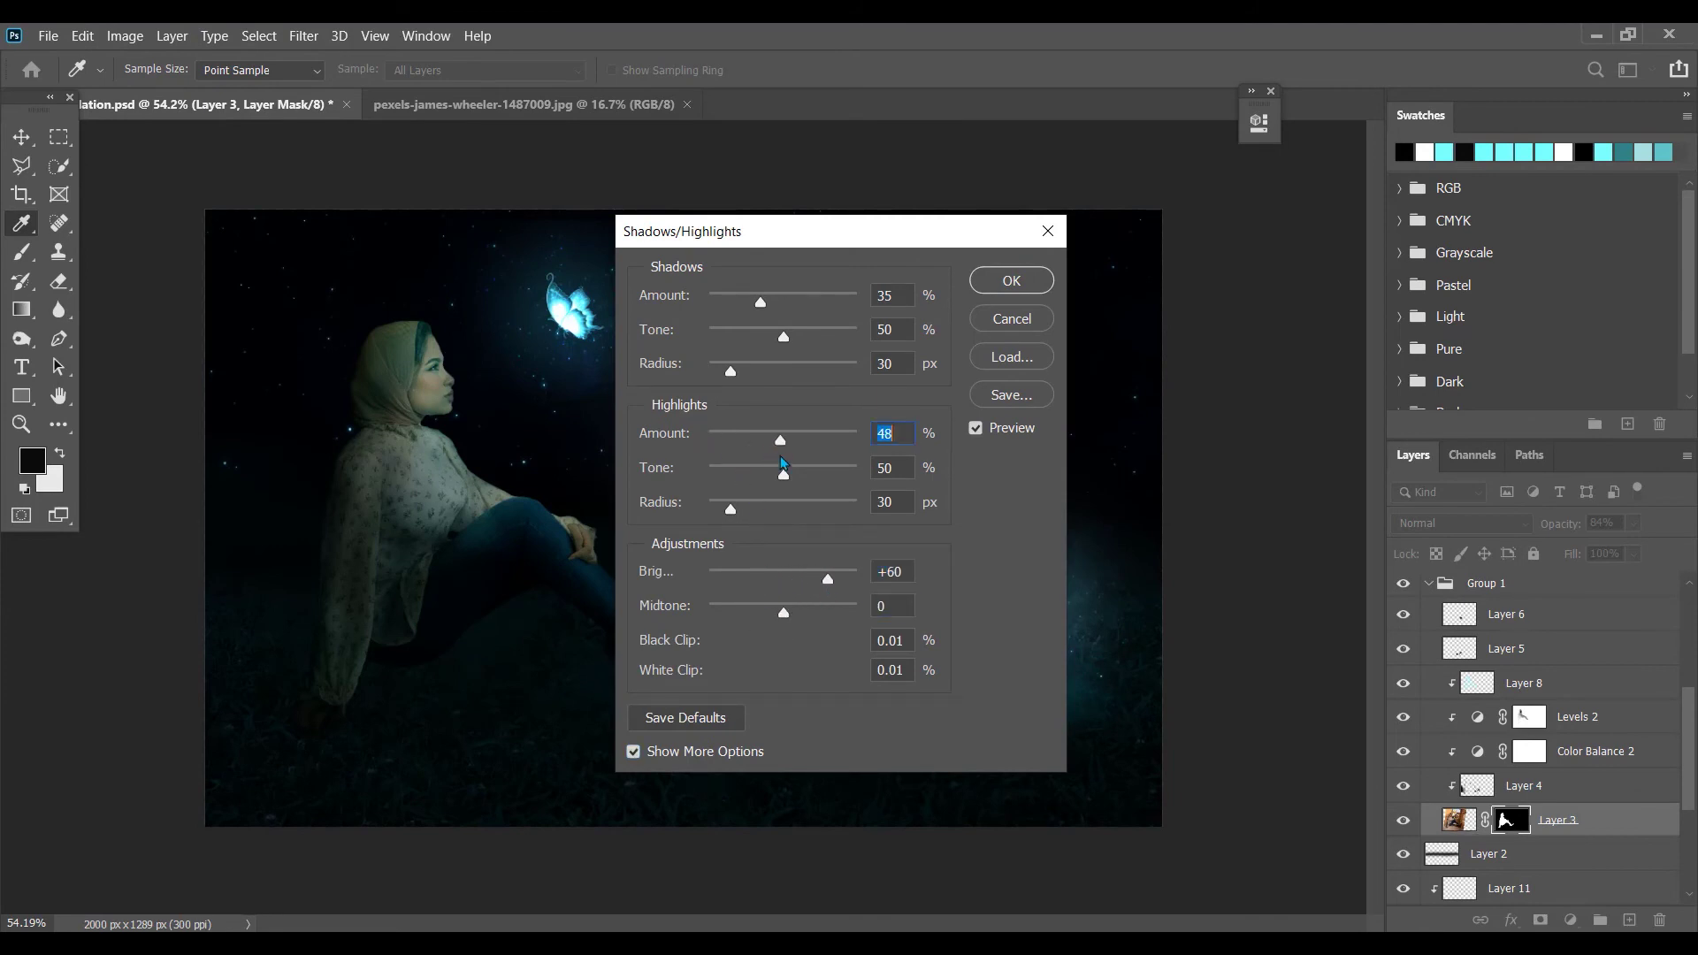
{"action": "left_click", "coordinate": [783, 339]}
{"action": "left_click", "coordinate": [1012, 281]}
- Start a Shadows/Highlights adjustment on the woman's photo with color +76, midtone +41 and highlights amount 43%
{"action": "left_click", "coordinate": [1462, 821]}
{"action": "left_click", "coordinate": [125, 37]}
{"action": "mouse_move", "coordinate": [204, 88]}
{"action": "left_click", "coordinate": [476, 449]}
{"action": "left_click_drag", "start_coordinate": [800, 583], "coordinate": [814, 615]}
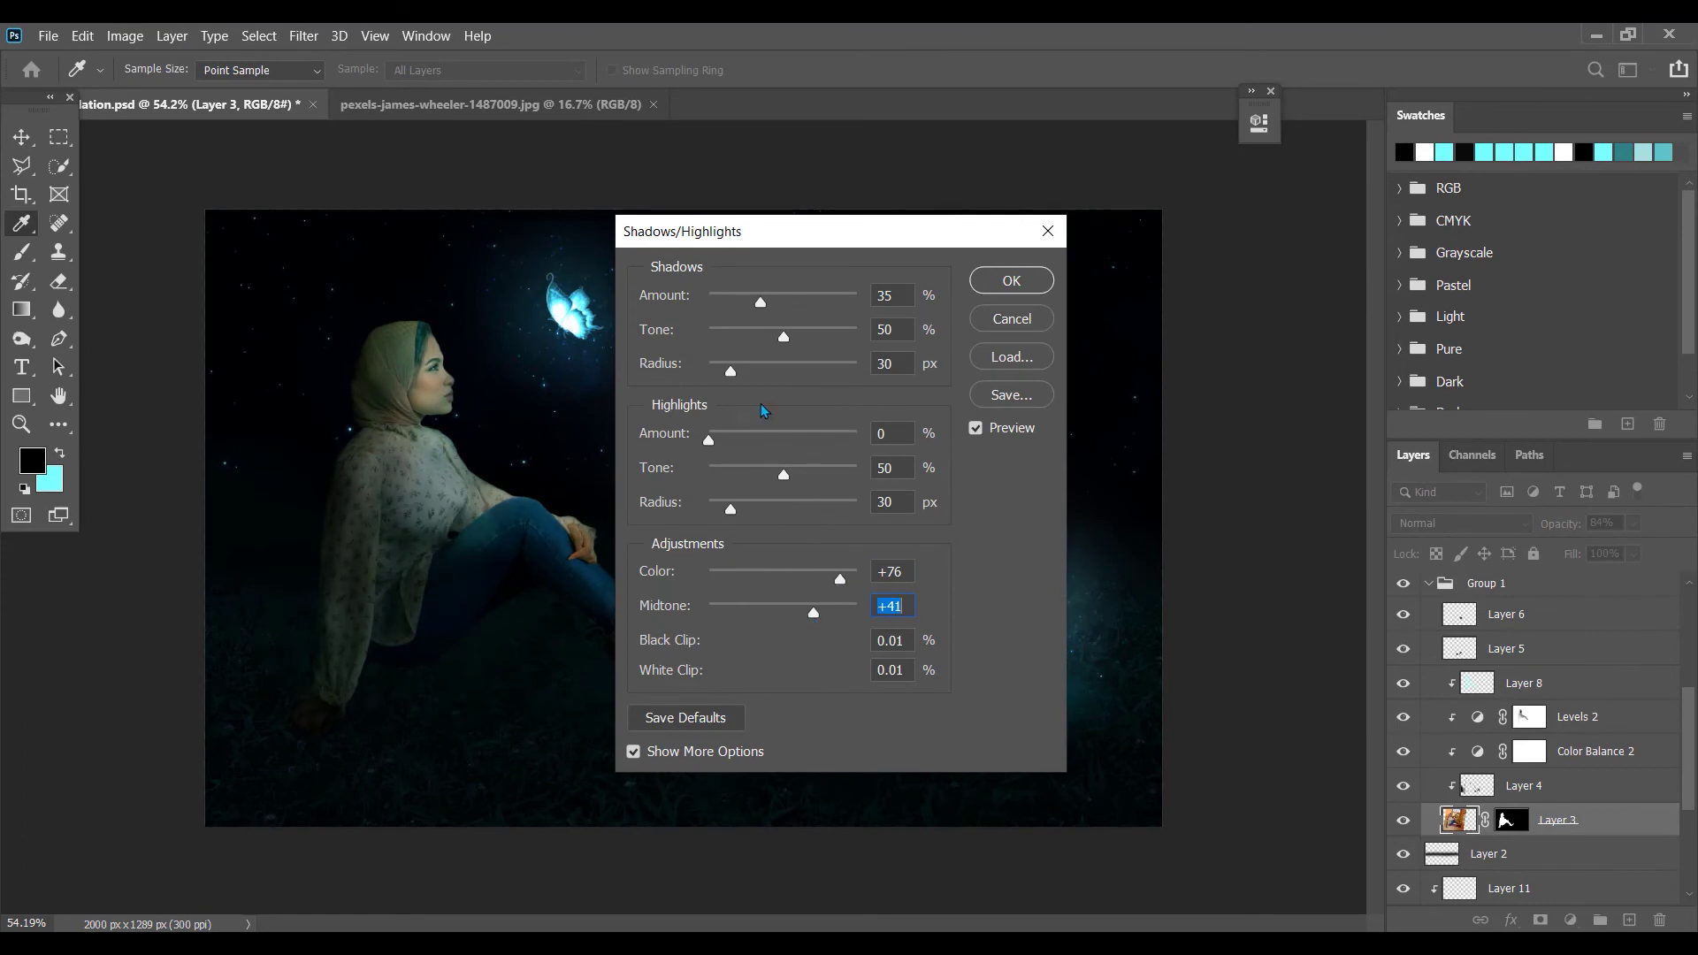
{"action": "left_click_drag", "start_coordinate": [710, 442], "coordinate": [741, 444]}
{"action": "left_click_drag", "start_coordinate": [761, 231], "coordinate": [982, 220]}
{"action": "left_click_drag", "start_coordinate": [963, 429], "coordinate": [995, 432]}
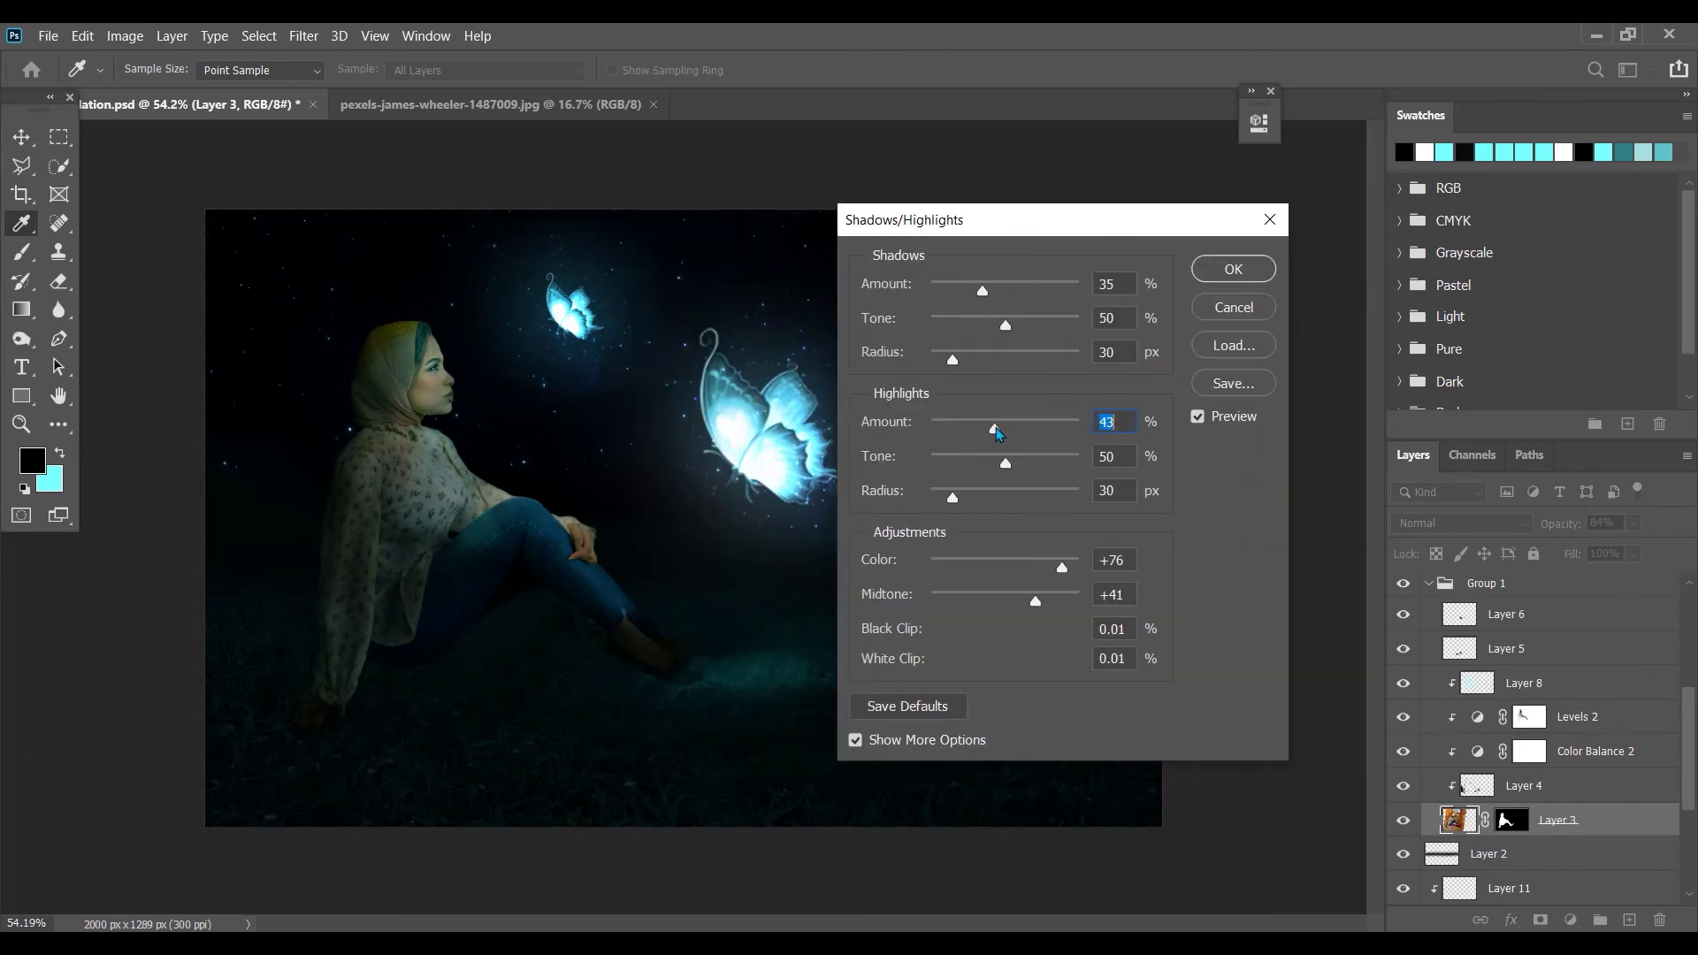
- Set shadows to 32% with tone 36%, highlights to 38% with tone 34%, and color to -57, and apply the adjustment
{"action": "left_click_drag", "start_coordinate": [982, 292], "coordinate": [958, 295]}
{"action": "left_click_drag", "start_coordinate": [1062, 569], "coordinate": [963, 576]}
{"action": "left_click_drag", "start_coordinate": [958, 291], "coordinate": [984, 328]}
{"action": "left_click_drag", "start_coordinate": [1005, 466], "coordinate": [995, 470]}
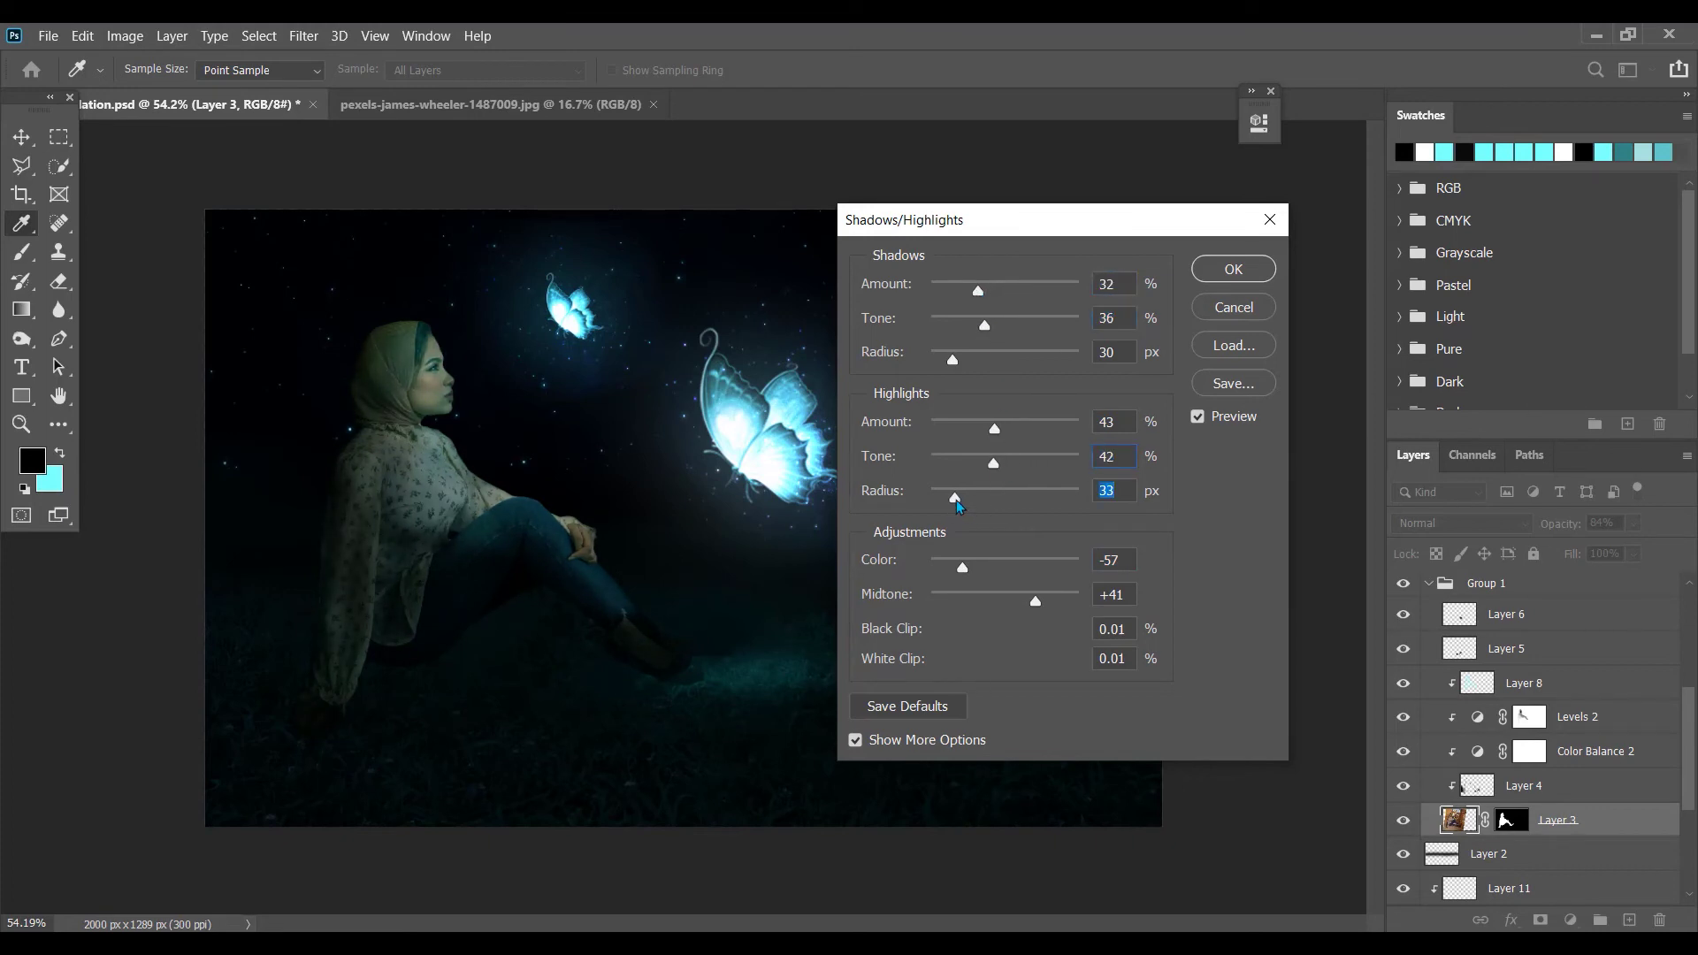
{"action": "left_click_drag", "start_coordinate": [948, 510], "coordinate": [970, 478]}
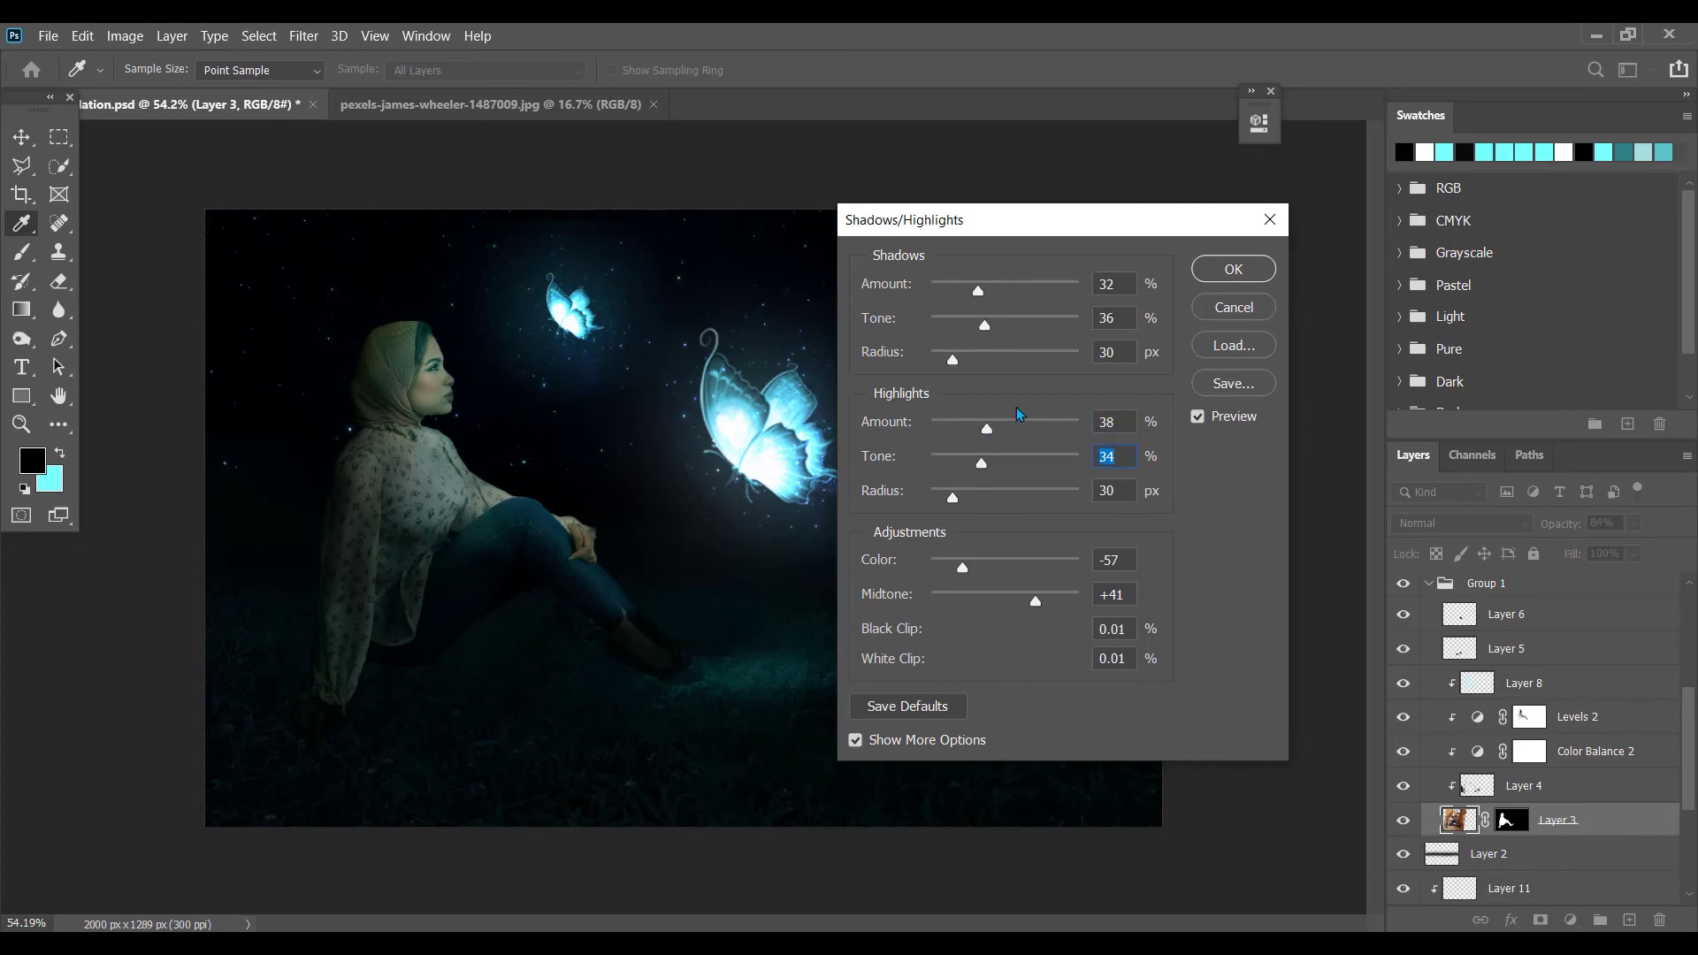
{"action": "left_click", "coordinate": [1237, 277]}
- Brighten the woman's face and upper blouse using the Dodge tool with a 65 px brush, Midtones range and 50% exposure
{"action": "scroll", "coordinate": [504, 424], "scroll_direction": "up", "scroll_amount": 2}
{"action": "left_click_drag", "start_coordinate": [504, 424], "coordinate": [544, 454]}
{"action": "key", "text": "o"}
{"action": "scroll", "coordinate": [499, 400], "scroll_direction": "up", "scroll_amount": 3}
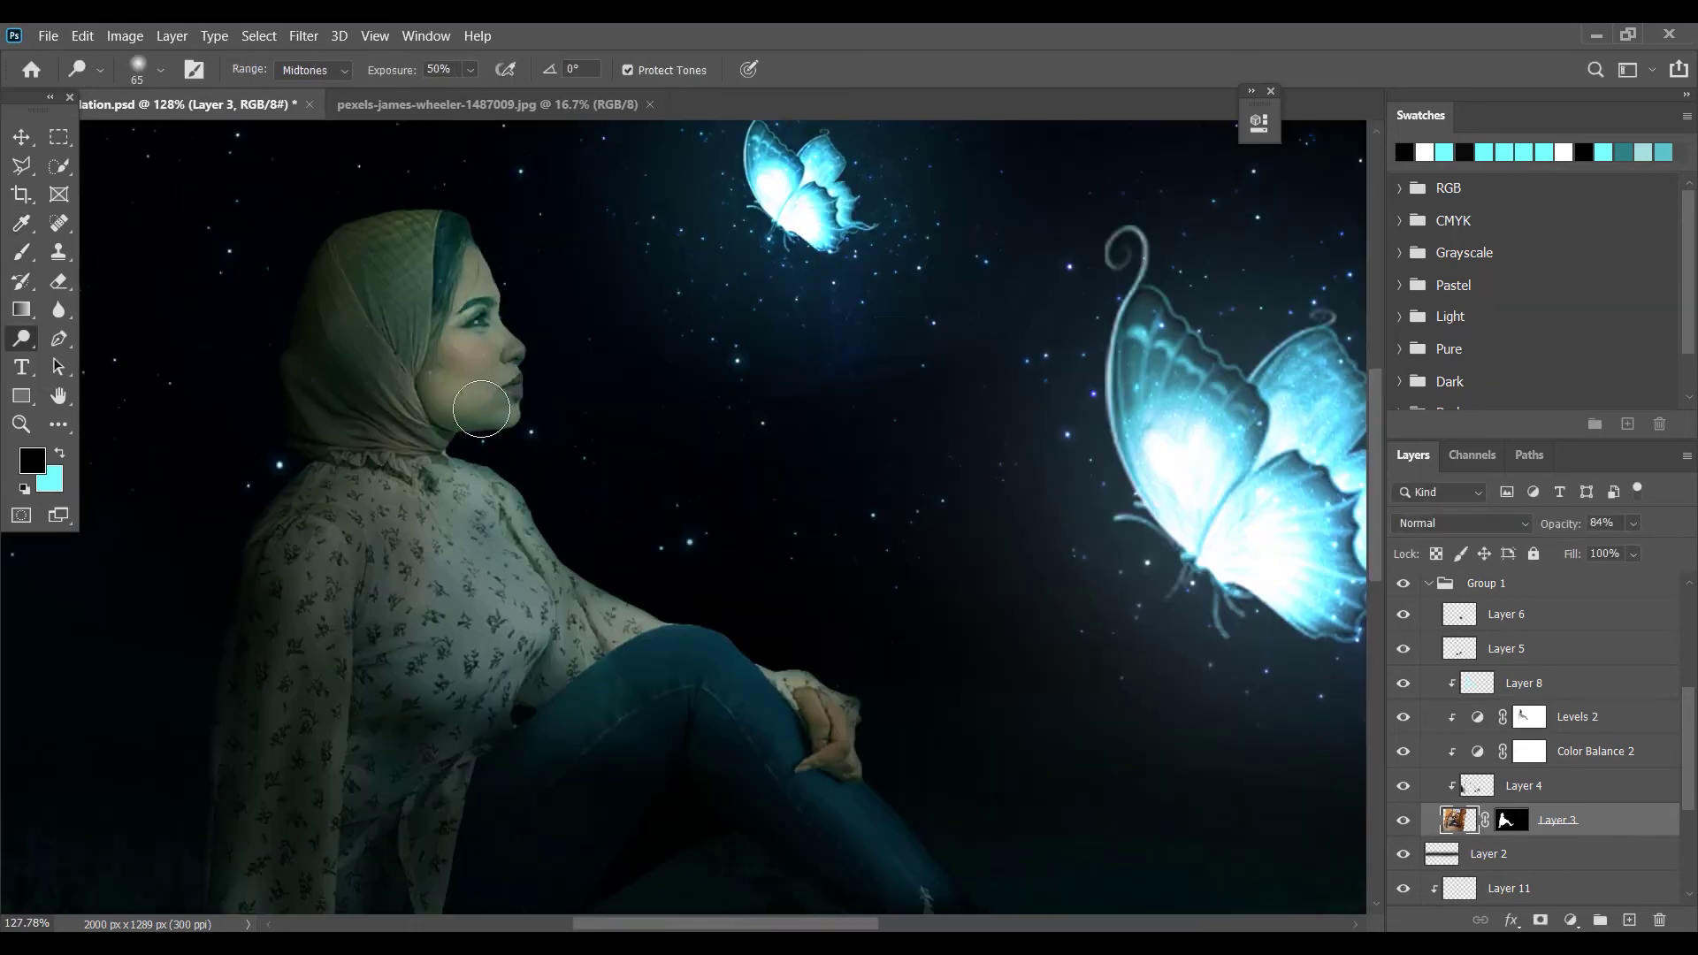
{"action": "scroll", "coordinate": [533, 461], "scroll_direction": "down", "scroll_amount": 2}
{"action": "scroll", "coordinate": [533, 461], "scroll_direction": "down", "scroll_amount": 2}
{"action": "scroll", "coordinate": [655, 447], "scroll_direction": "down", "scroll_amount": 2}
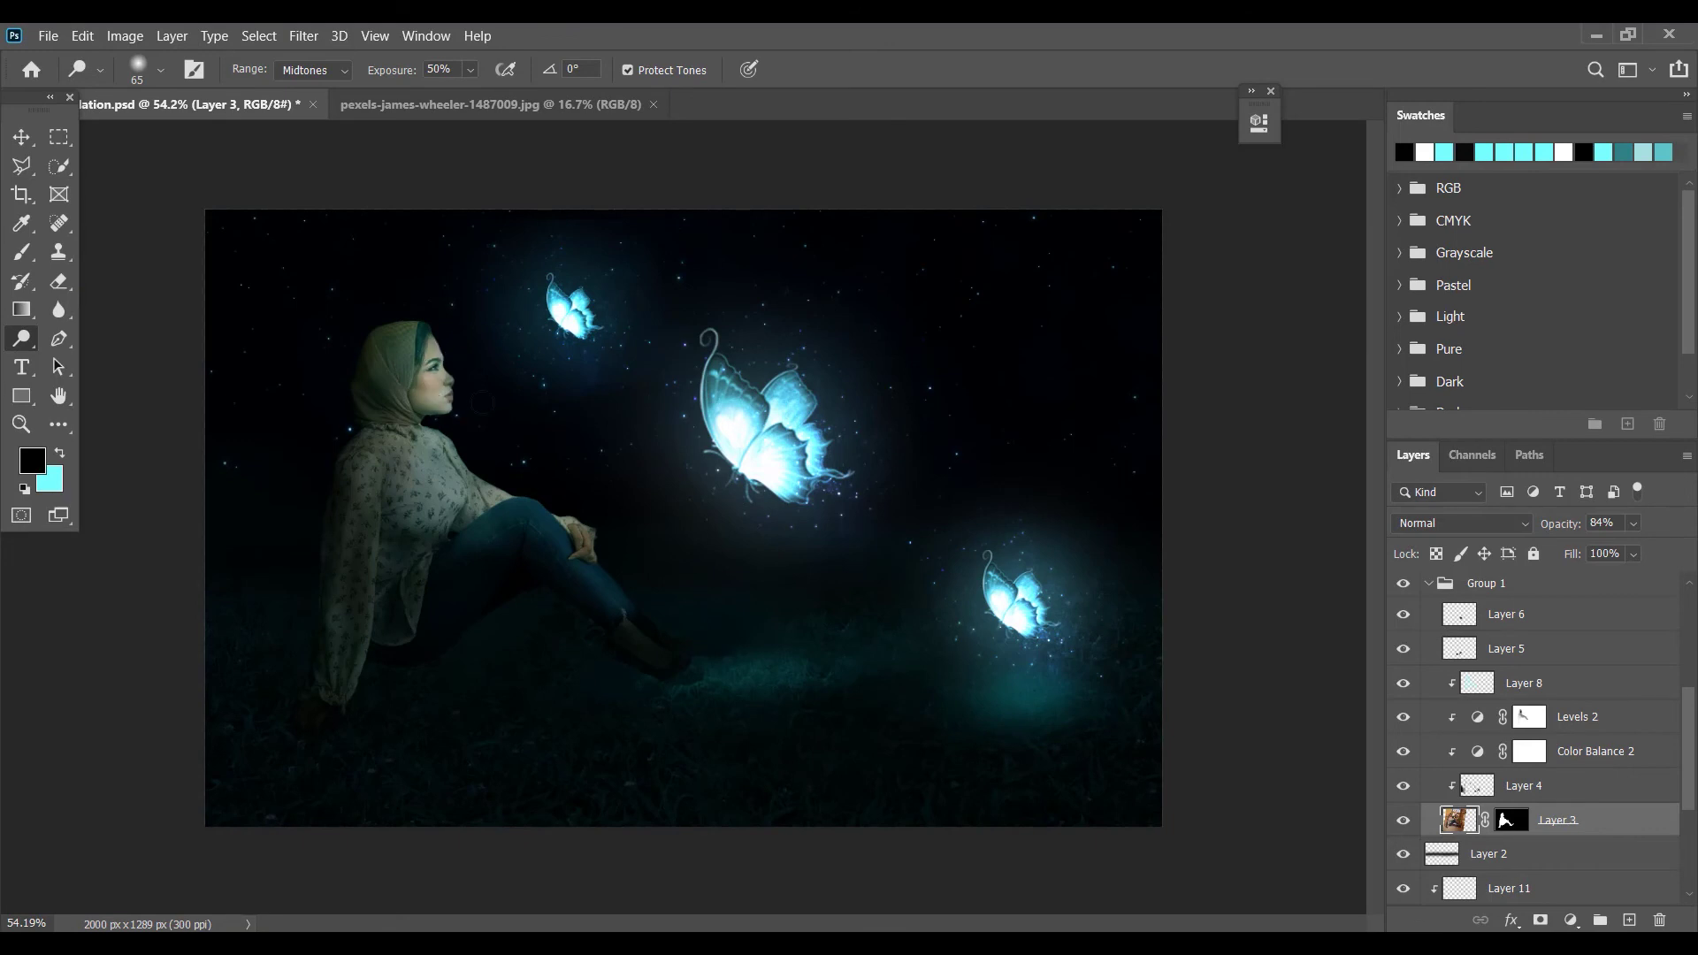
{"action": "scroll", "coordinate": [531, 521], "scroll_direction": "up", "scroll_amount": 6}
{"action": "left_click_drag", "start_coordinate": [398, 433], "coordinate": [554, 560]}
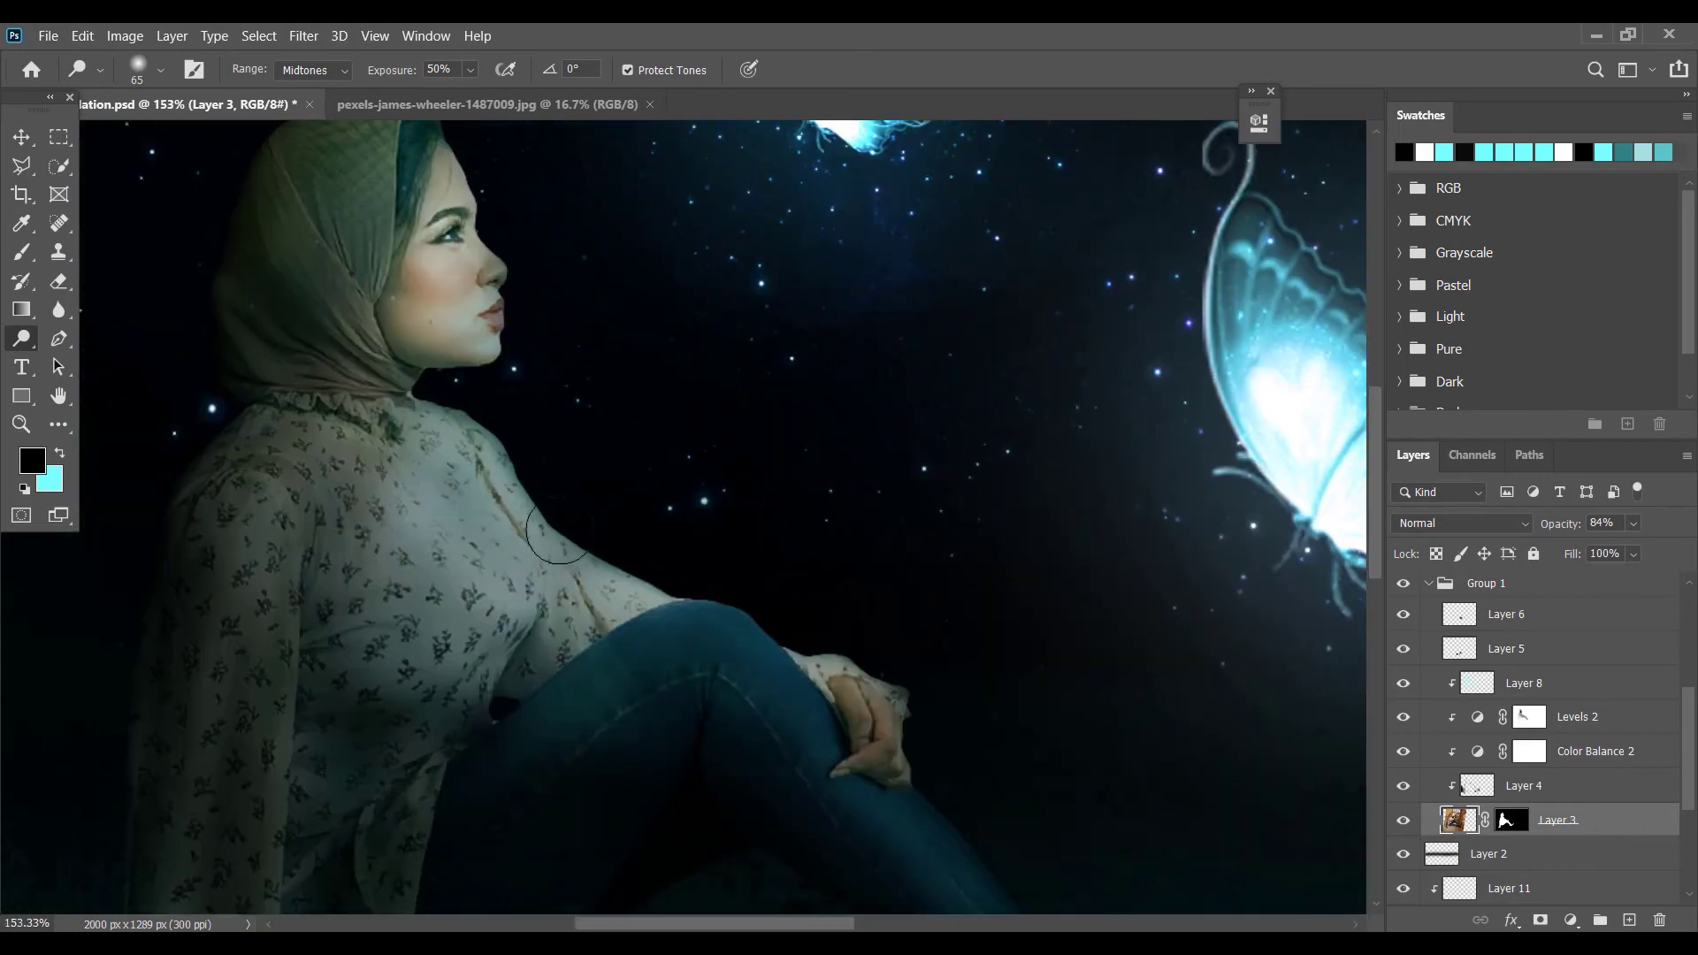
- Dodge the woman's sleeve, the hand on her knee and the upper edge of her shin
{"action": "left_click_drag", "start_coordinate": [915, 684], "coordinate": [761, 565]}
{"action": "left_click_drag", "start_coordinate": [846, 774], "coordinate": [756, 582]}
{"action": "left_click_drag", "start_coordinate": [614, 442], "coordinate": [835, 619]}
{"action": "left_click_drag", "start_coordinate": [718, 446], "coordinate": [751, 476]}
{"action": "left_click_drag", "start_coordinate": [875, 683], "coordinate": [955, 729]}
{"action": "mouse_move", "coordinate": [814, 601]}
{"action": "left_mouse_down"}
{"action": "mouse_move", "coordinate": [875, 663]}
{"action": "mouse_move", "coordinate": [828, 611]}
{"action": "left_mouse_up"}
{"action": "scroll", "coordinate": [819, 608], "scroll_direction": "up", "scroll_amount": 5}
{"action": "left_click_drag", "start_coordinate": [633, 151], "coordinate": [832, 595]}
{"action": "scroll", "coordinate": [753, 537], "scroll_direction": "down", "scroll_amount": 2}
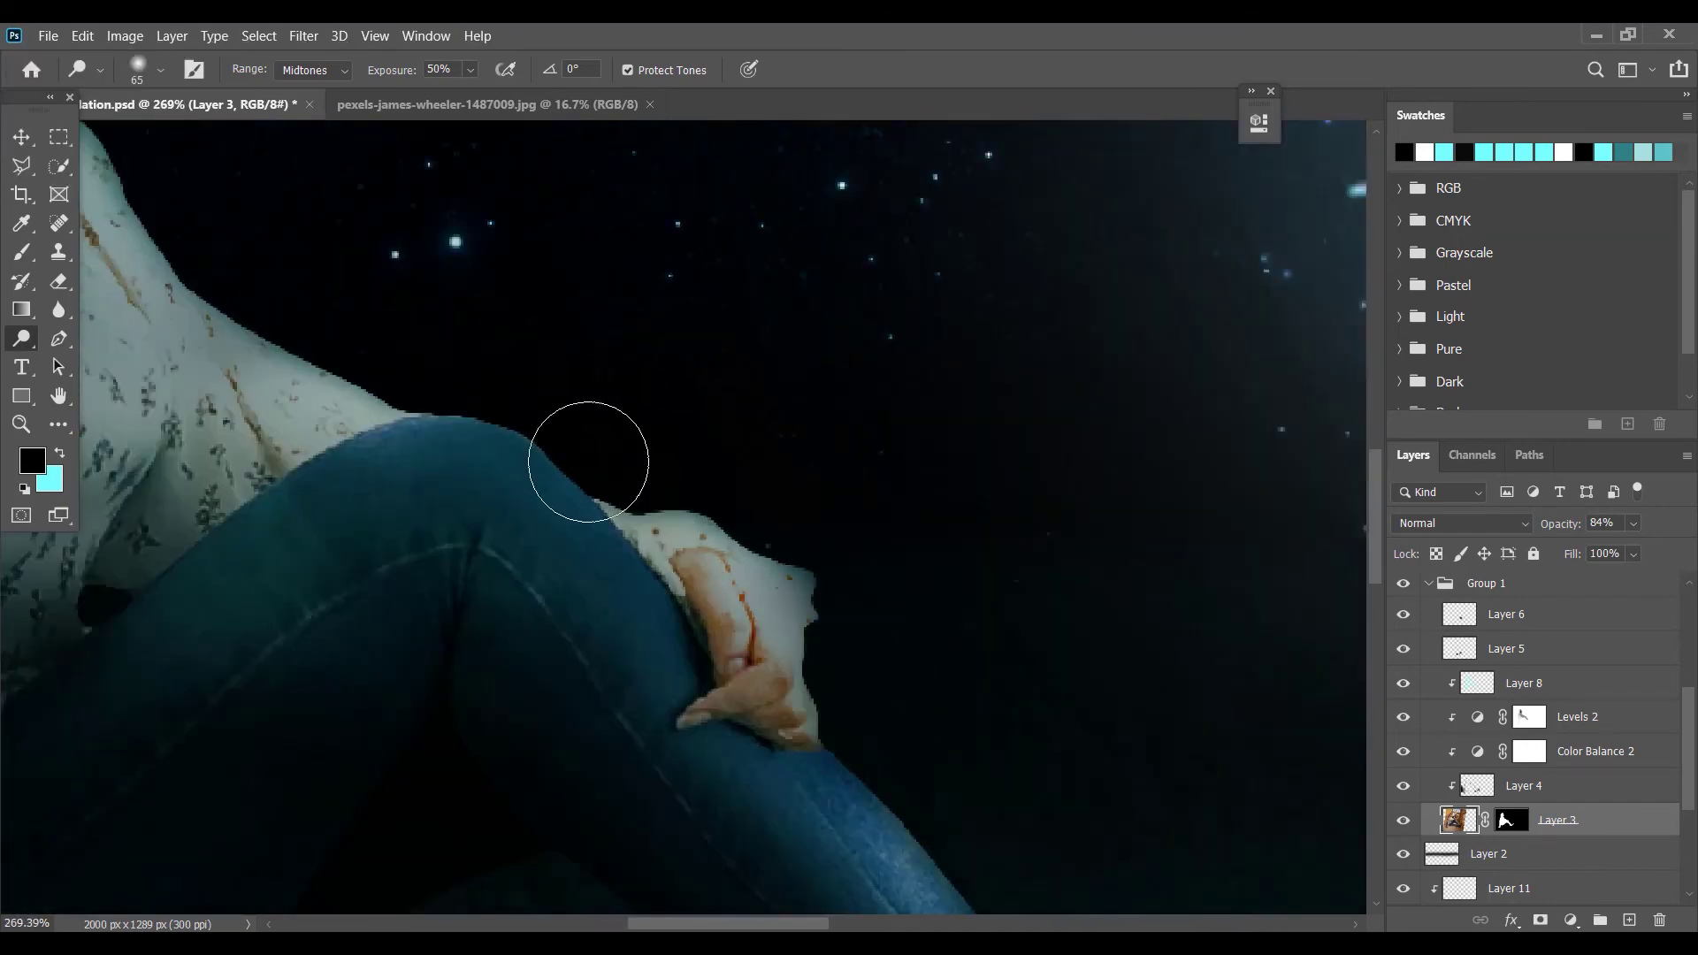
- Brighten the knee and the front edge of the blouse, reducing the Dodge brush to 45 px
{"action": "mouse_move", "coordinate": [442, 402]}
{"action": "left_mouse_down"}
{"action": "mouse_move", "coordinate": [569, 481]}
{"action": "mouse_move", "coordinate": [717, 637]}
{"action": "left_mouse_up"}
{"action": "left_click_drag", "start_coordinate": [471, 415], "coordinate": [717, 672]}
{"action": "left_click_drag", "start_coordinate": [333, 399], "coordinate": [624, 652]}
{"action": "key", "text": "bracketleft"}
{"action": "key", "text": "bracketleft"}
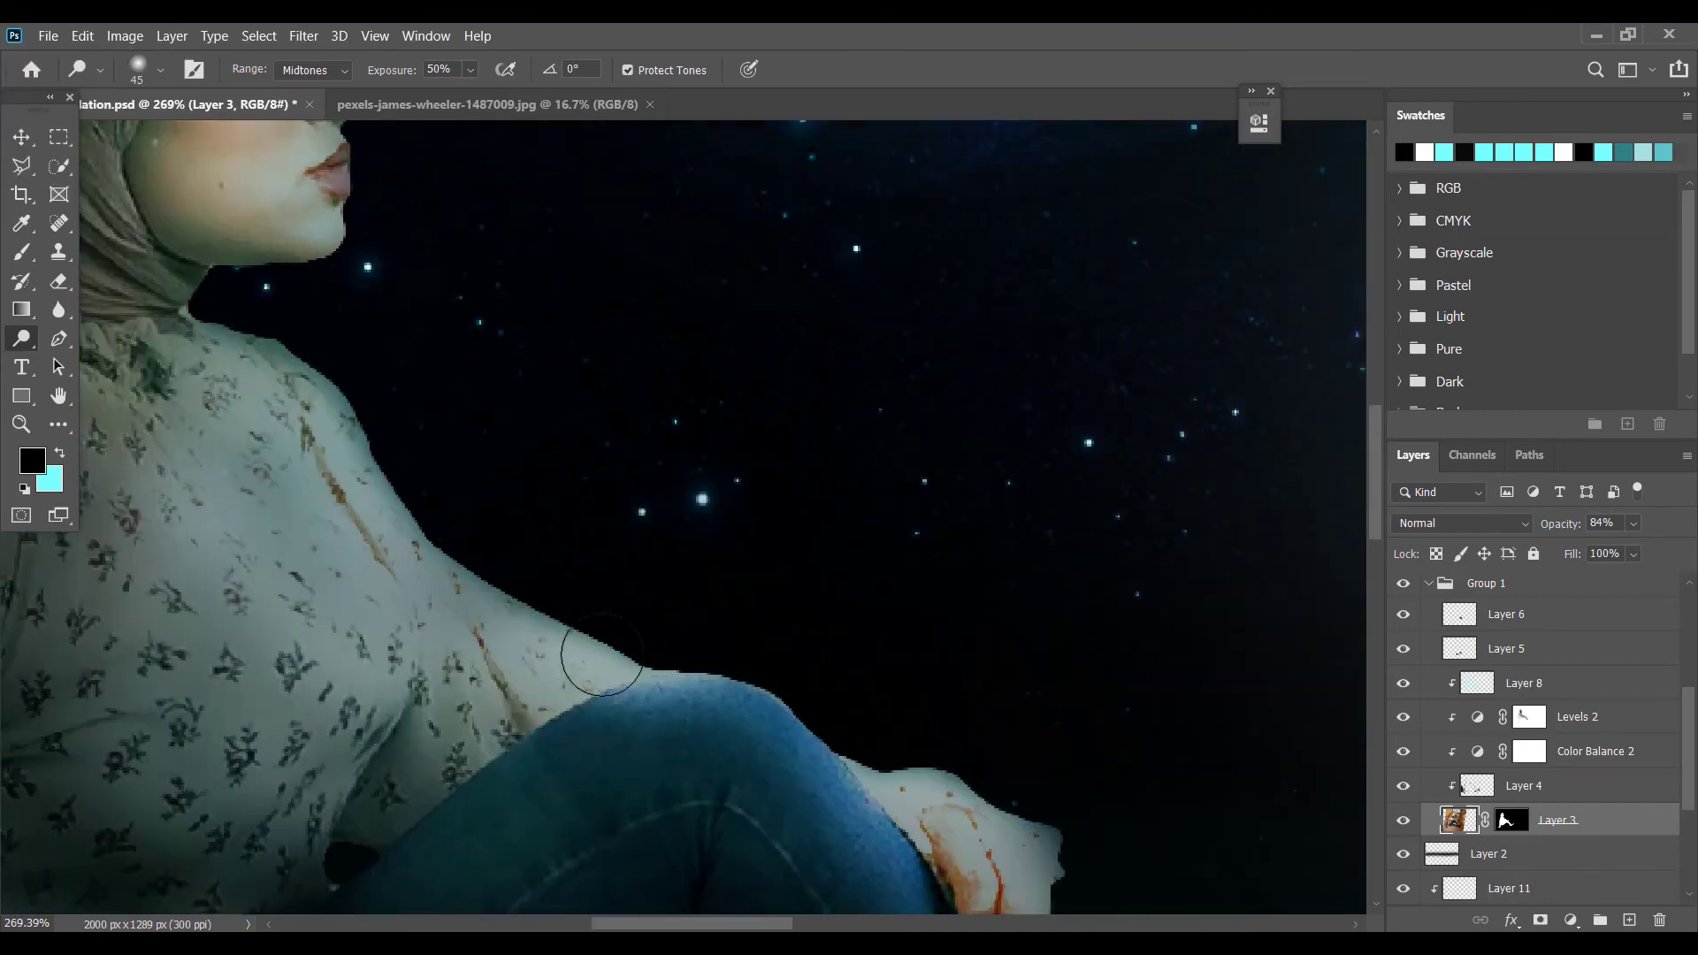
{"action": "left_click_drag", "start_coordinate": [323, 405], "coordinate": [678, 826]}
{"action": "left_click_drag", "start_coordinate": [680, 501], "coordinate": [691, 589]}
{"action": "scroll", "coordinate": [691, 589], "scroll_direction": "down", "scroll_amount": 5}
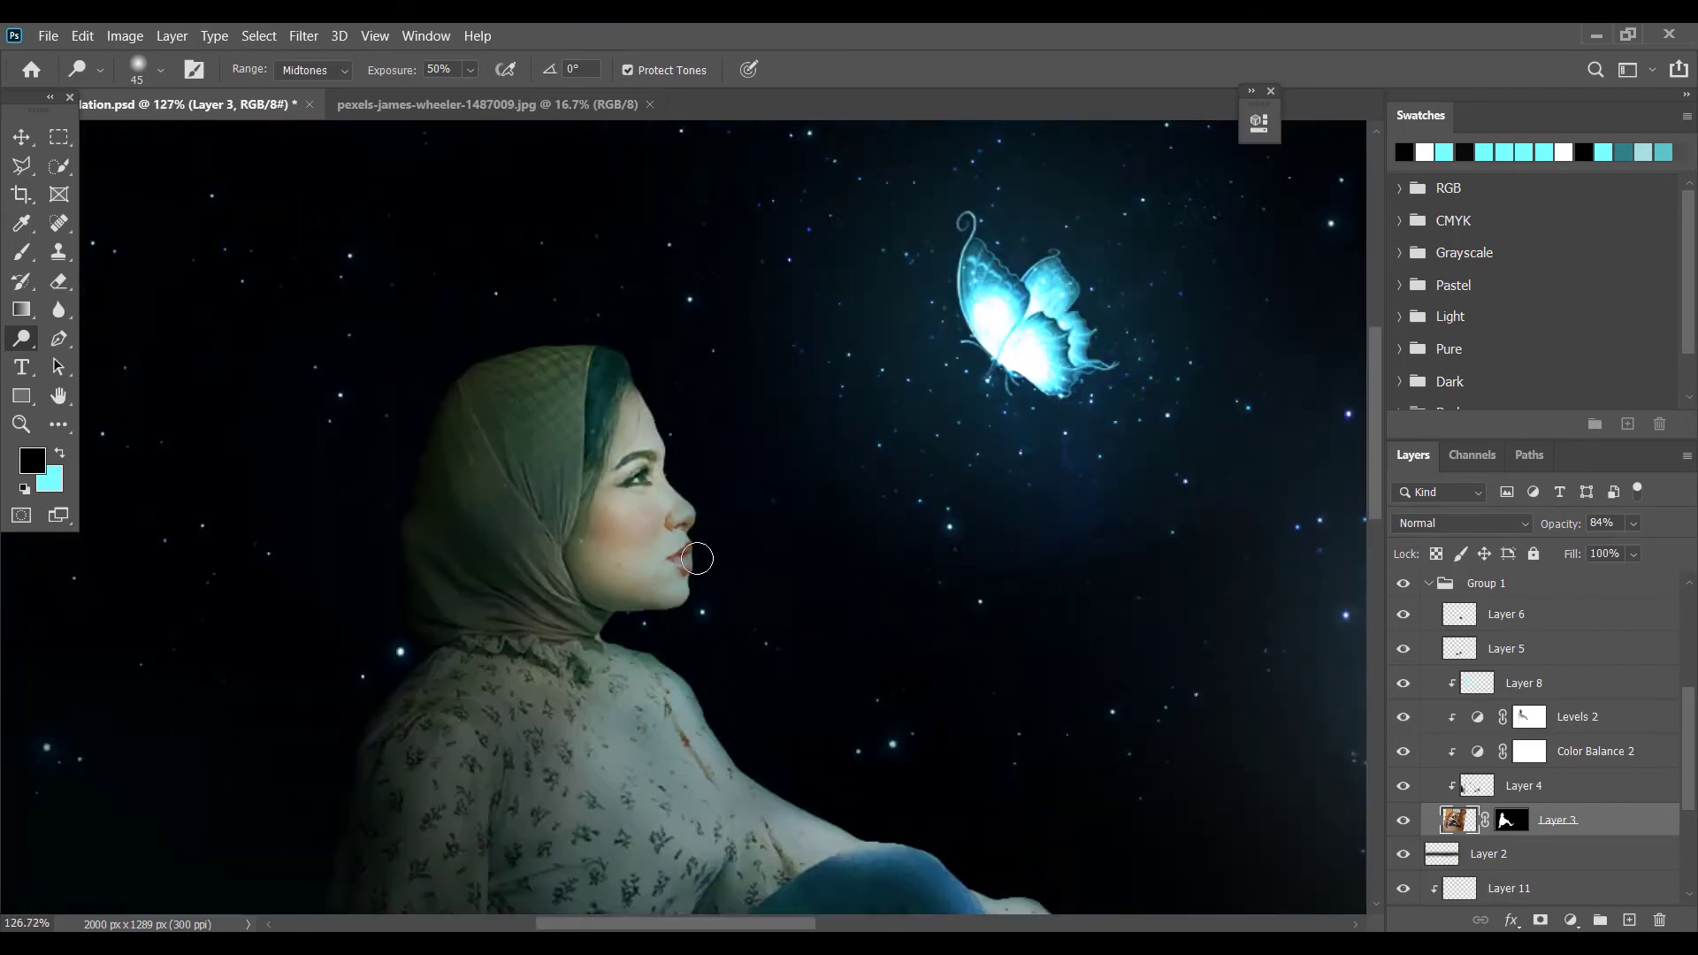
- Enlarge the Dodge brush to 200 px and broadly brighten the woman's scarf, blouse and jeans
{"action": "key", "text": "bracketright"}
{"action": "key", "text": "bracketright"}
{"action": "key", "text": "bracketright"}
{"action": "key", "text": "bracketright"}
{"action": "key", "text": "bracketright"}
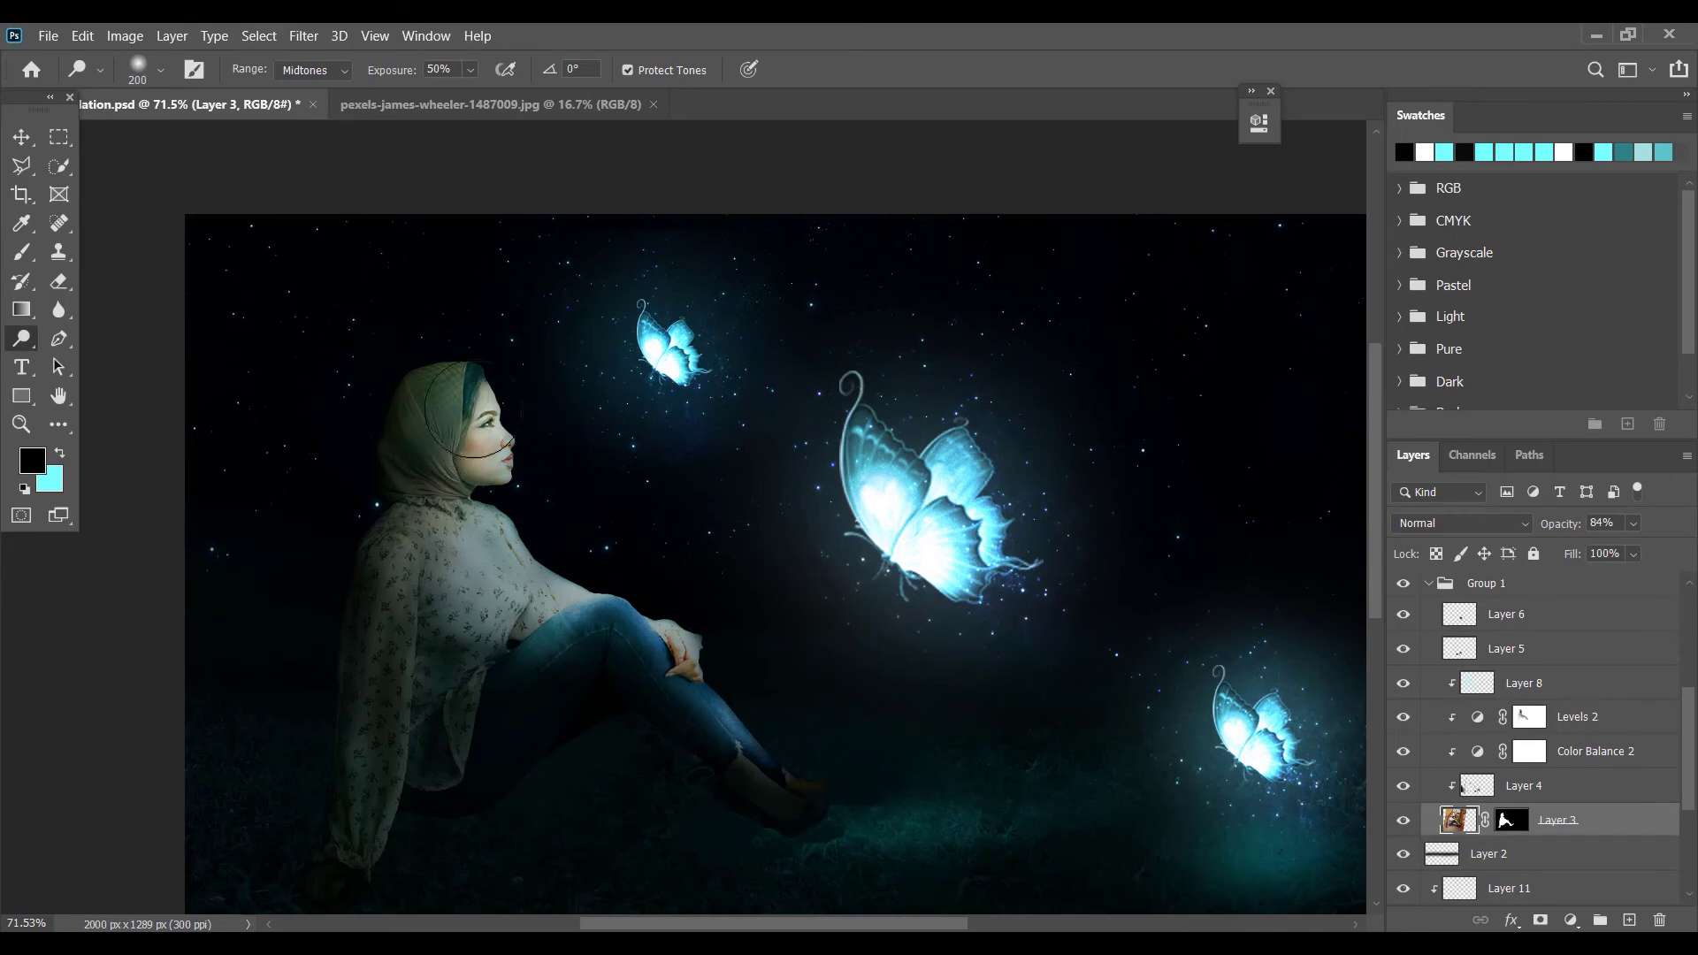
{"action": "scroll", "coordinate": [803, 709], "scroll_direction": "down", "scroll_amount": 2}
- Reduce the Dodge brush to 60 px and refine the highlights on the front of the blouse
{"action": "scroll", "coordinate": [371, 444], "scroll_direction": "up", "scroll_amount": 5}
{"action": "key", "text": "bracketleft"}
{"action": "key", "text": "bracketleft"}
{"action": "key", "text": "bracketleft"}
{"action": "key", "text": "bracketleft"}
{"action": "key", "text": "bracketleft"}
{"action": "key", "text": "bracketleft"}
{"action": "key", "text": "bracketleft"}
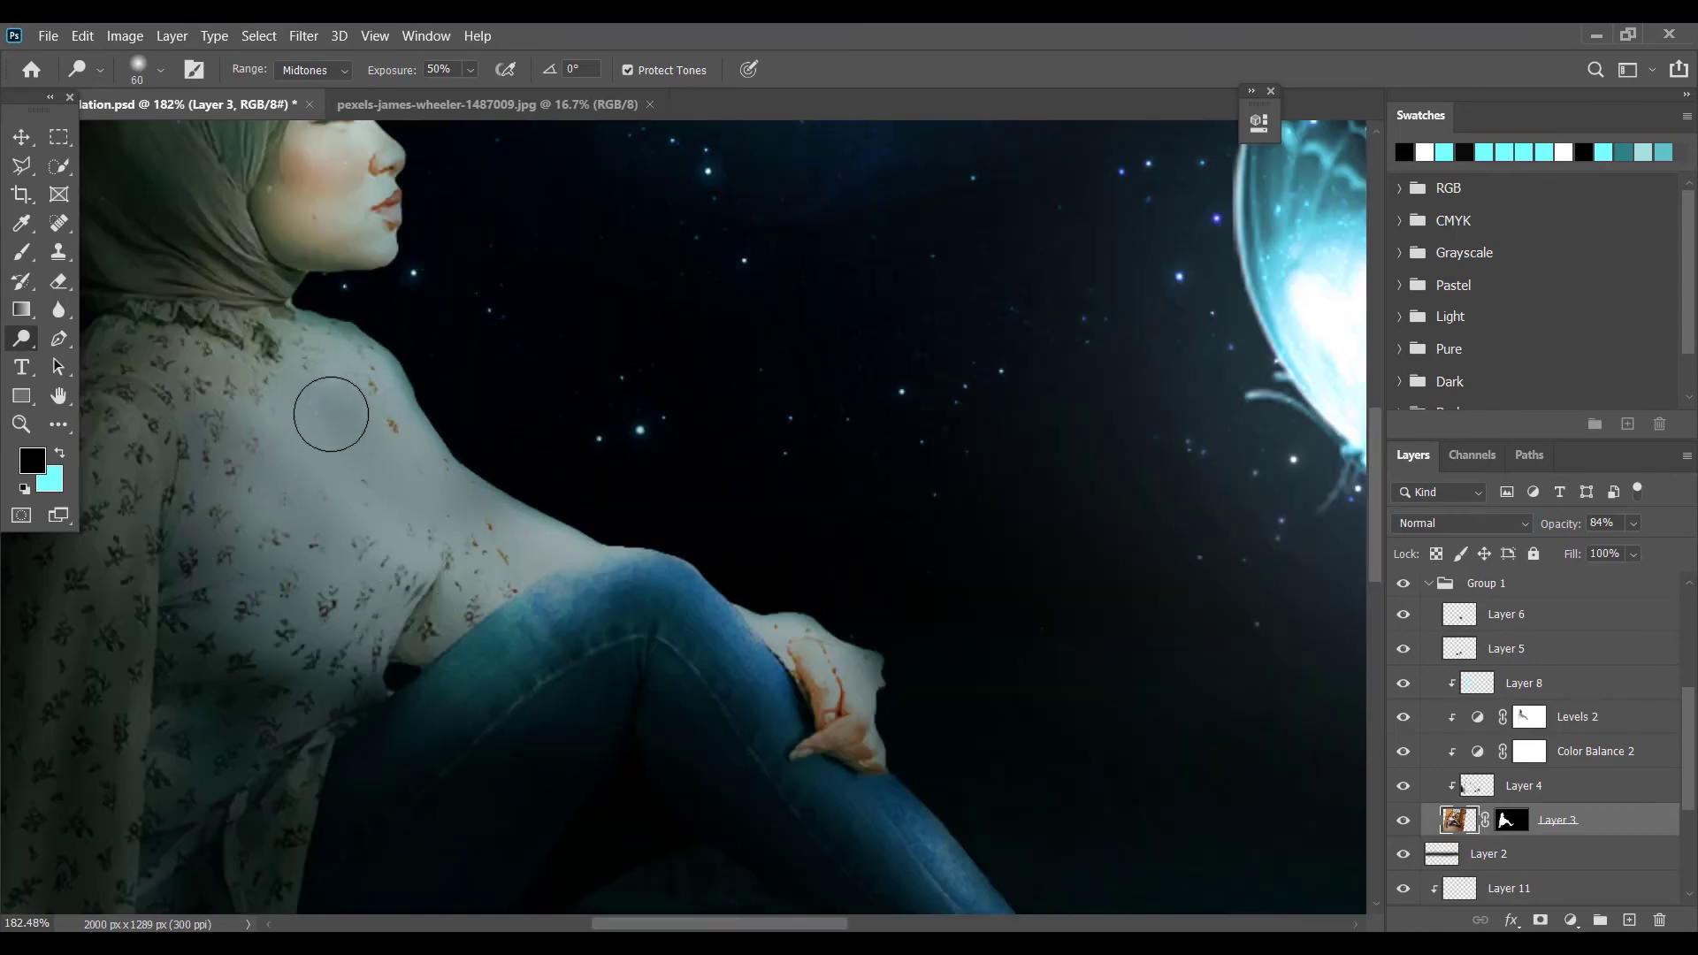
- Switch to the Burn tool at 31% exposure and deepen the shaded areas of the woman's figure
{"action": "scroll", "coordinate": [415, 455], "scroll_direction": "down", "scroll_amount": 4}
{"action": "key", "text": "shift+o"}
{"action": "scroll", "coordinate": [392, 362], "scroll_direction": "up", "scroll_amount": 3}
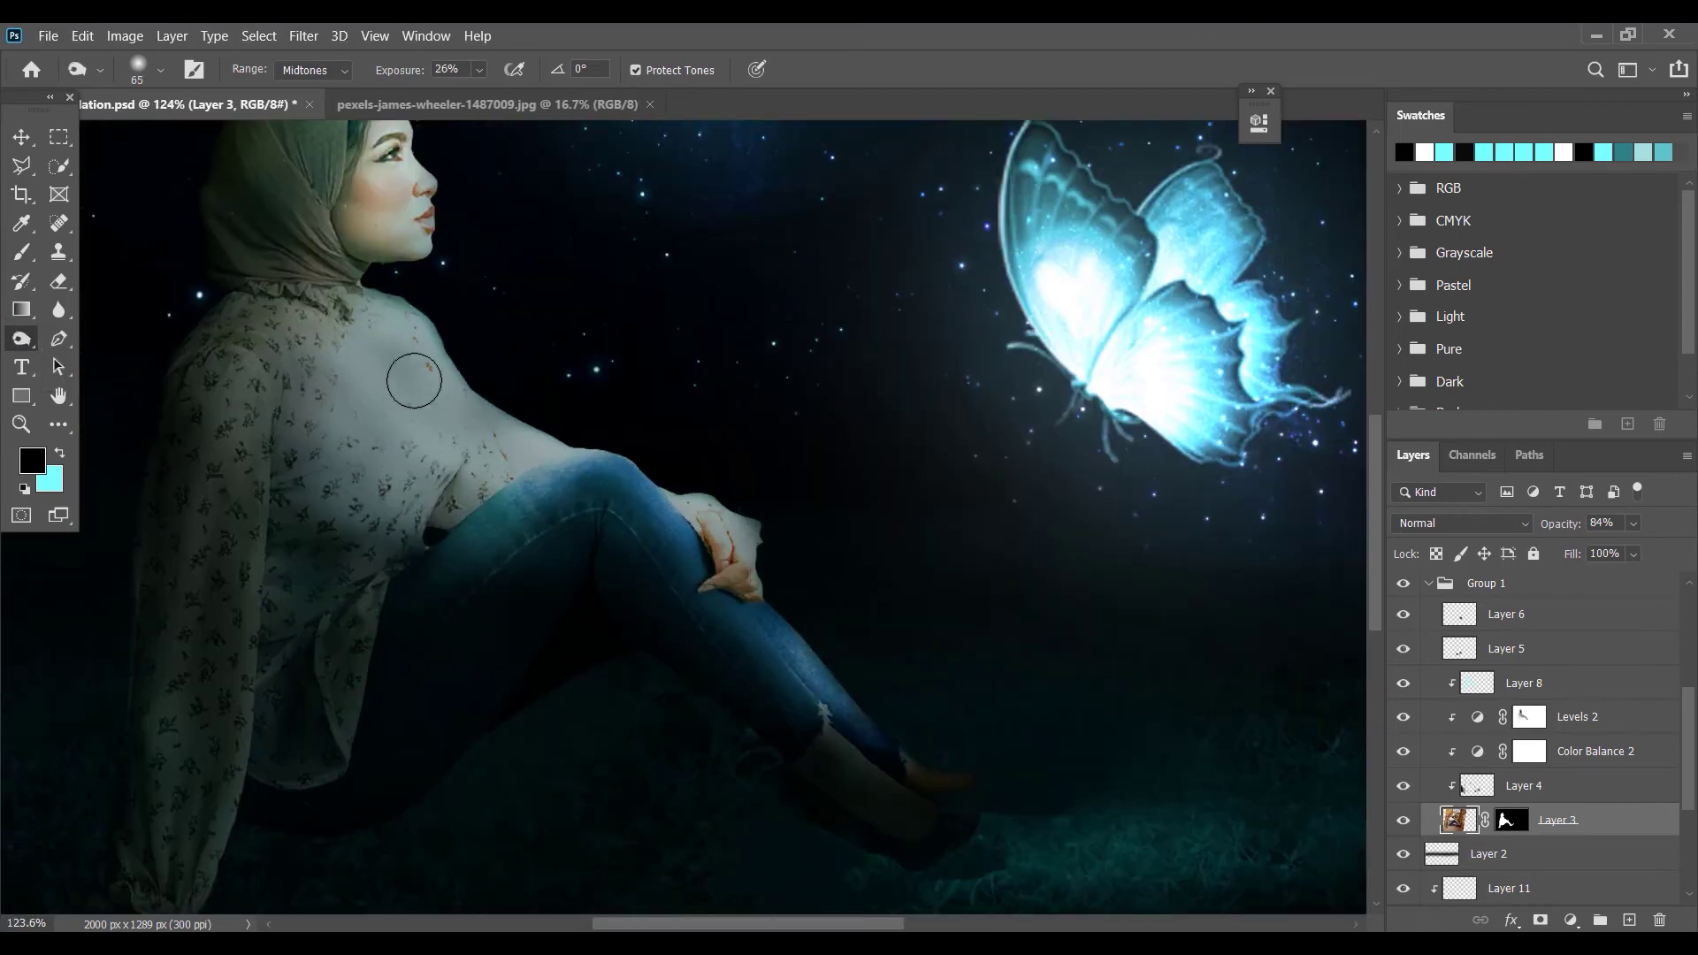
{"action": "key", "text": "3"}
{"action": "key", "text": "1"}
{"action": "scroll", "coordinate": [431, 554], "scroll_direction": "down", "scroll_amount": 3}
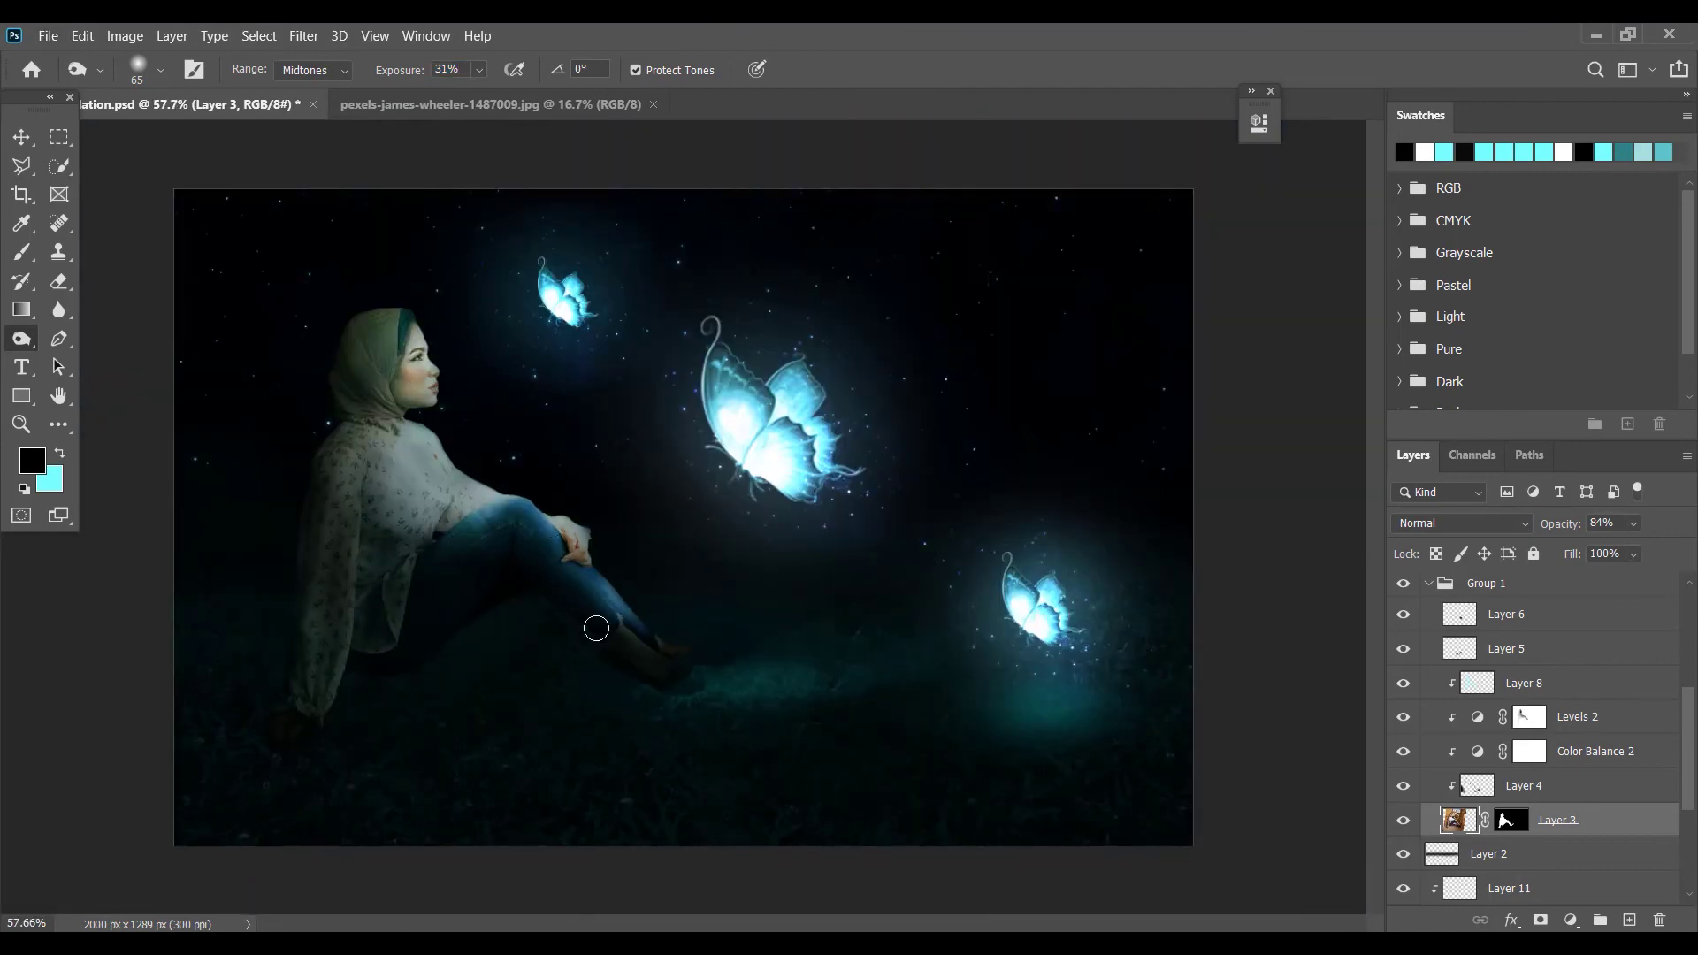
- Return to the Dodge tool and add a new empty layer at the top of the layer stack
{"action": "right_click", "coordinate": [21, 339]}
{"action": "left_click", "coordinate": [106, 336]}
{"action": "key", "text": "alt+period"}
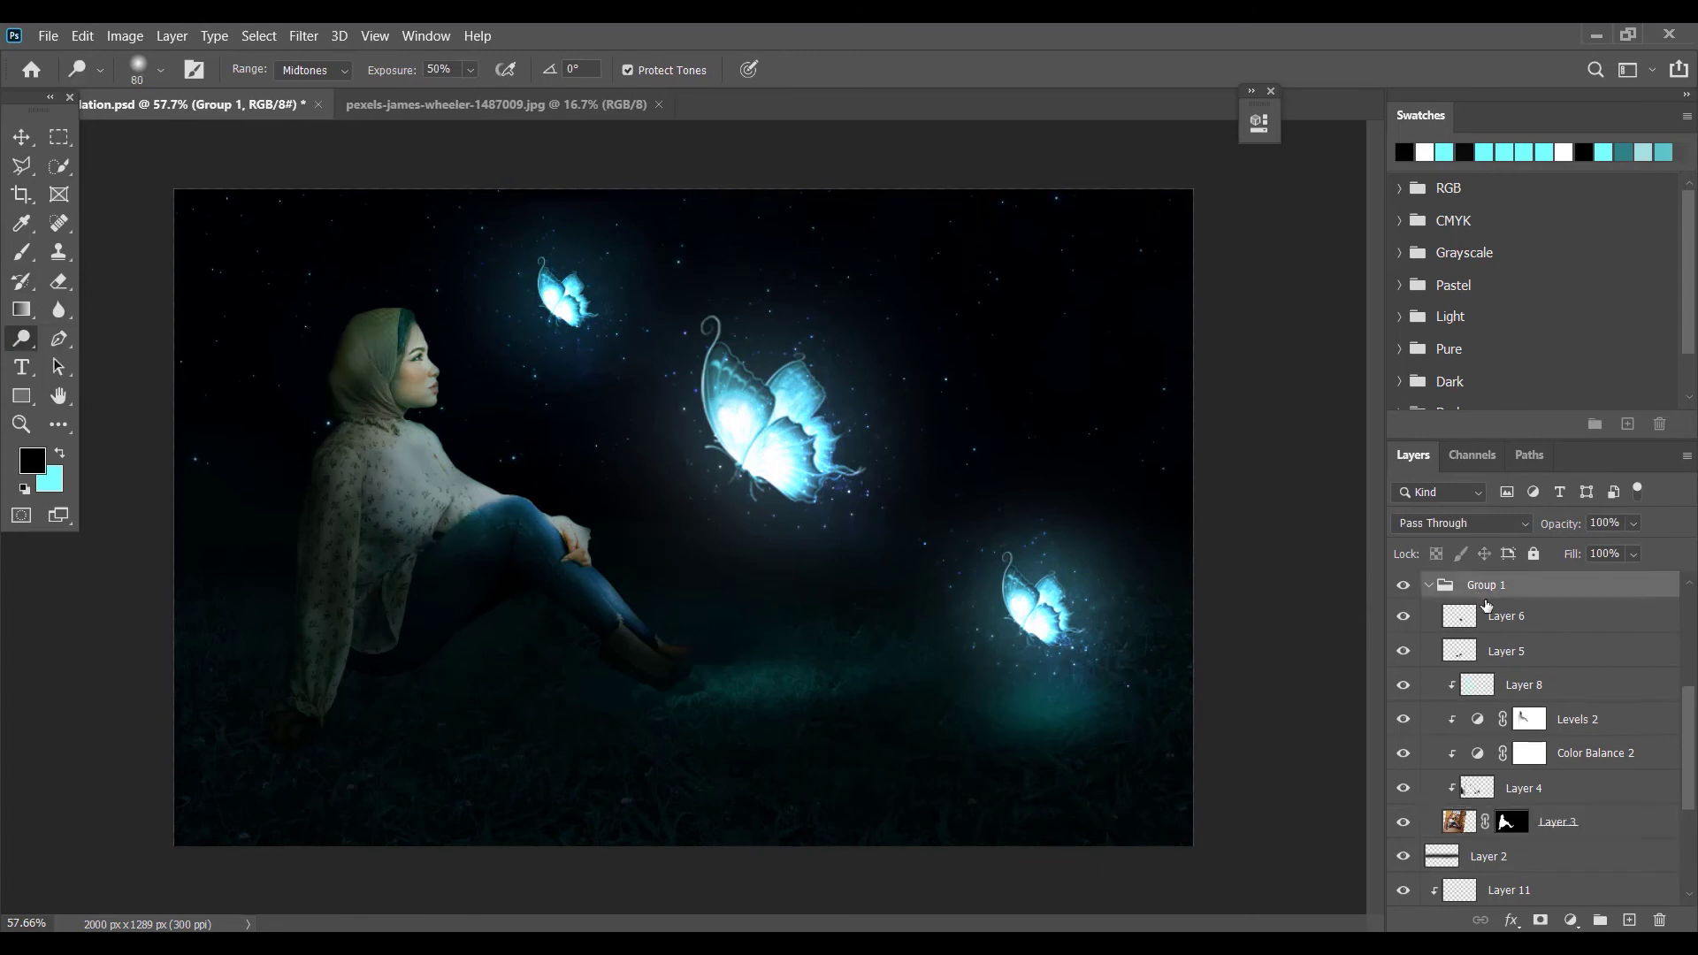
{"action": "left_click", "coordinate": [1628, 920]}
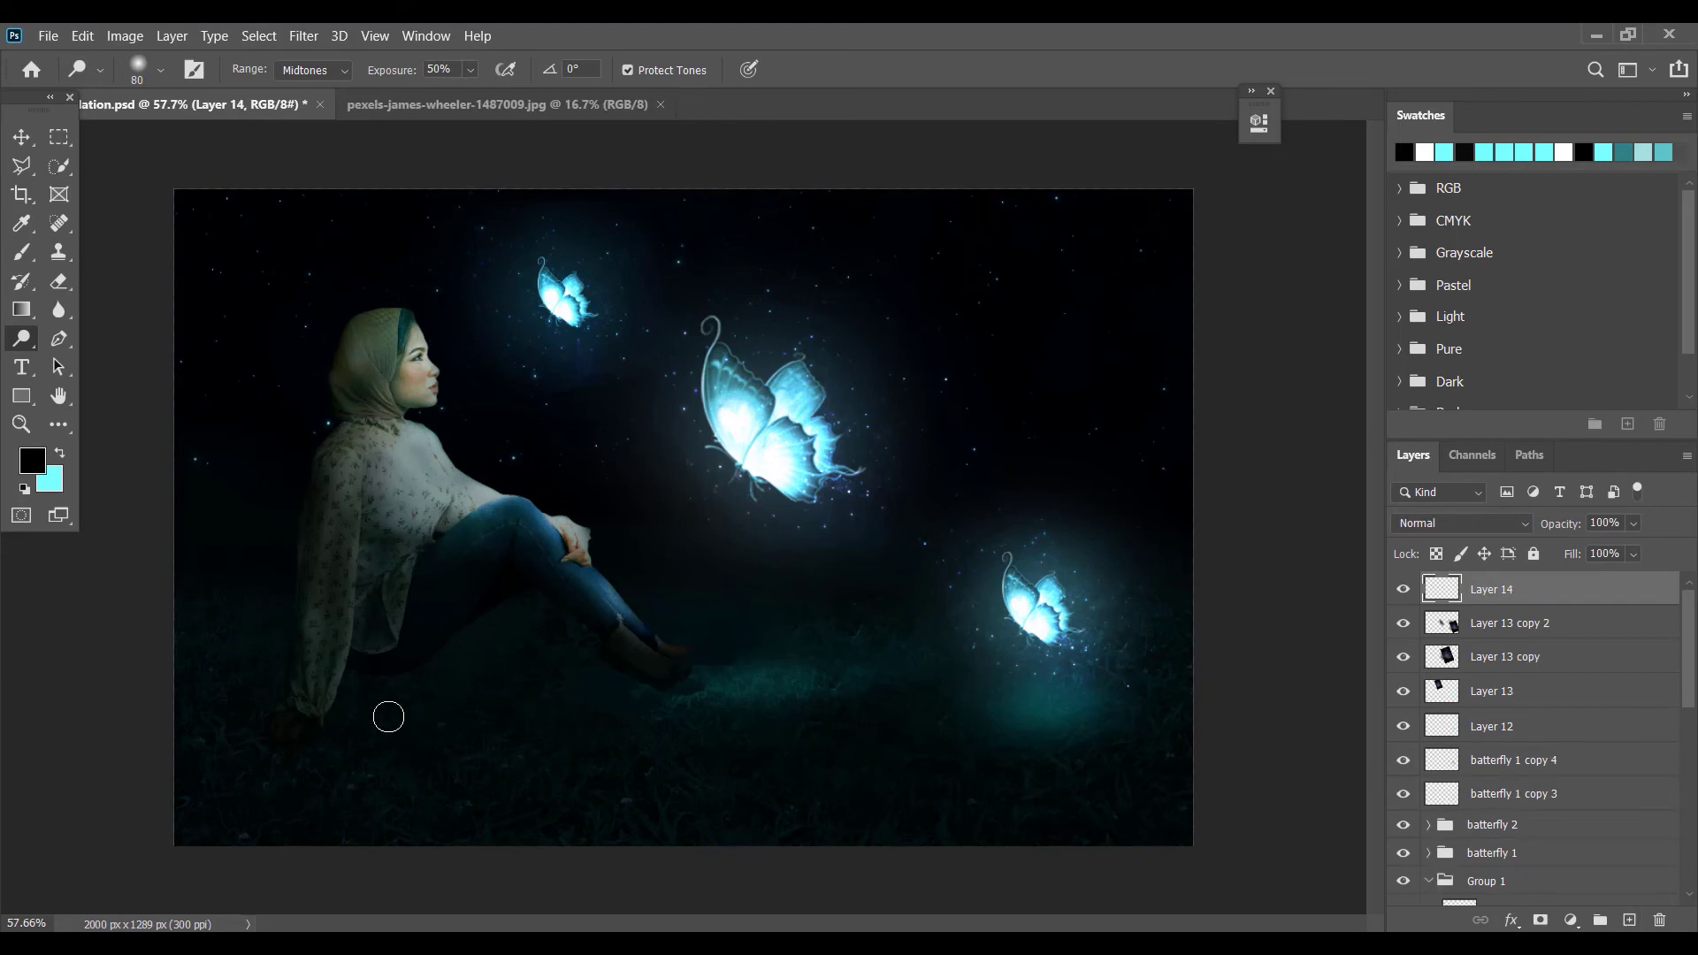
- Set the Dodge tool to a 45 px brush and 100% exposure
{"action": "scroll", "coordinate": [419, 669], "scroll_direction": "up", "scroll_amount": 5}
{"action": "key", "text": "bracketleft"}
{"action": "key", "text": "bracketleft"}
{"action": "key", "text": "bracketleft"}
{"action": "left_click_drag", "start_coordinate": [472, 76], "coordinate": [544, 92]}
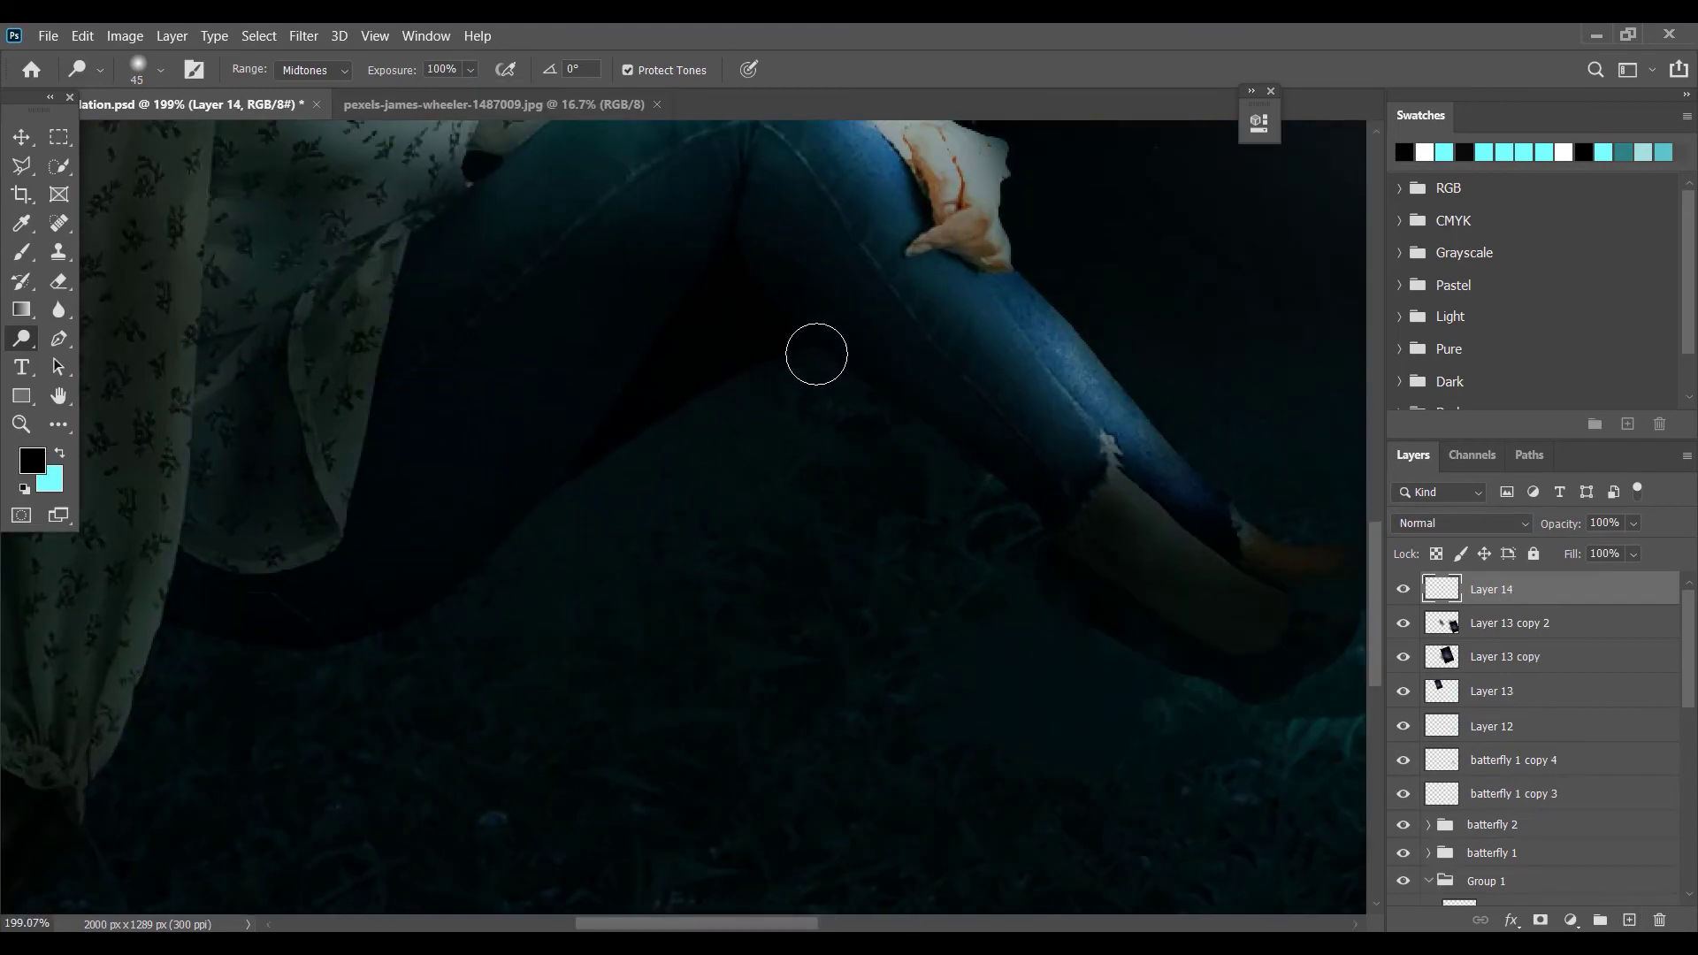
{"action": "scroll", "coordinate": [704, 543], "scroll_direction": "down", "scroll_amount": 4}
- Paint a black shadow on the new layer beneath the woman's thighs with a soft 60 px brush
{"action": "left_click", "coordinate": [33, 461]}
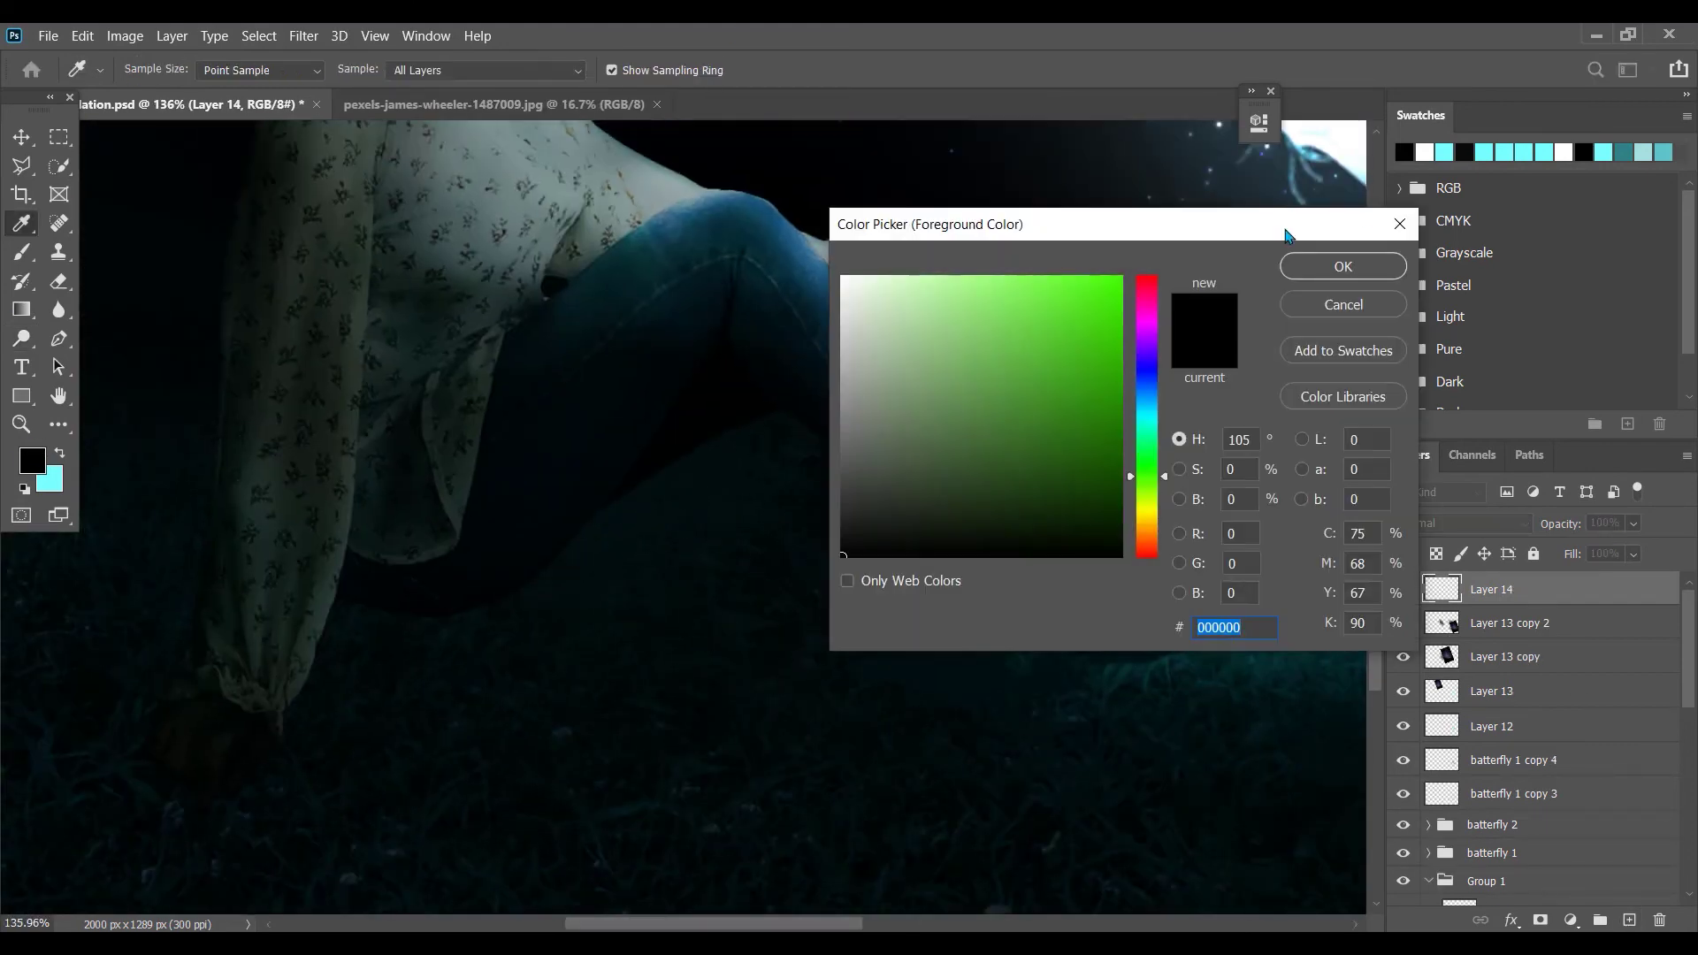
{"action": "left_click", "coordinate": [1341, 265]}
{"action": "key", "text": "b"}
{"action": "key", "text": "bracketleft"}
{"action": "key", "text": "bracketleft"}
{"action": "key", "text": "bracketleft"}
{"action": "key", "text": "bracketleft"}
{"action": "key", "text": "bracketleft"}
{"action": "key", "text": "bracketleft"}
{"action": "key", "text": "bracketleft"}
{"action": "key", "text": "bracketleft"}
{"action": "scroll", "coordinate": [713, 458], "scroll_direction": "up", "scroll_amount": 5}
{"action": "mouse_move", "coordinate": [739, 409]}
{"action": "left_mouse_down"}
{"action": "mouse_move", "coordinate": [551, 517]}
{"action": "mouse_move", "coordinate": [351, 706]}
{"action": "left_mouse_up"}
{"action": "scroll", "coordinate": [672, 588], "scroll_direction": "down", "scroll_amount": 5}
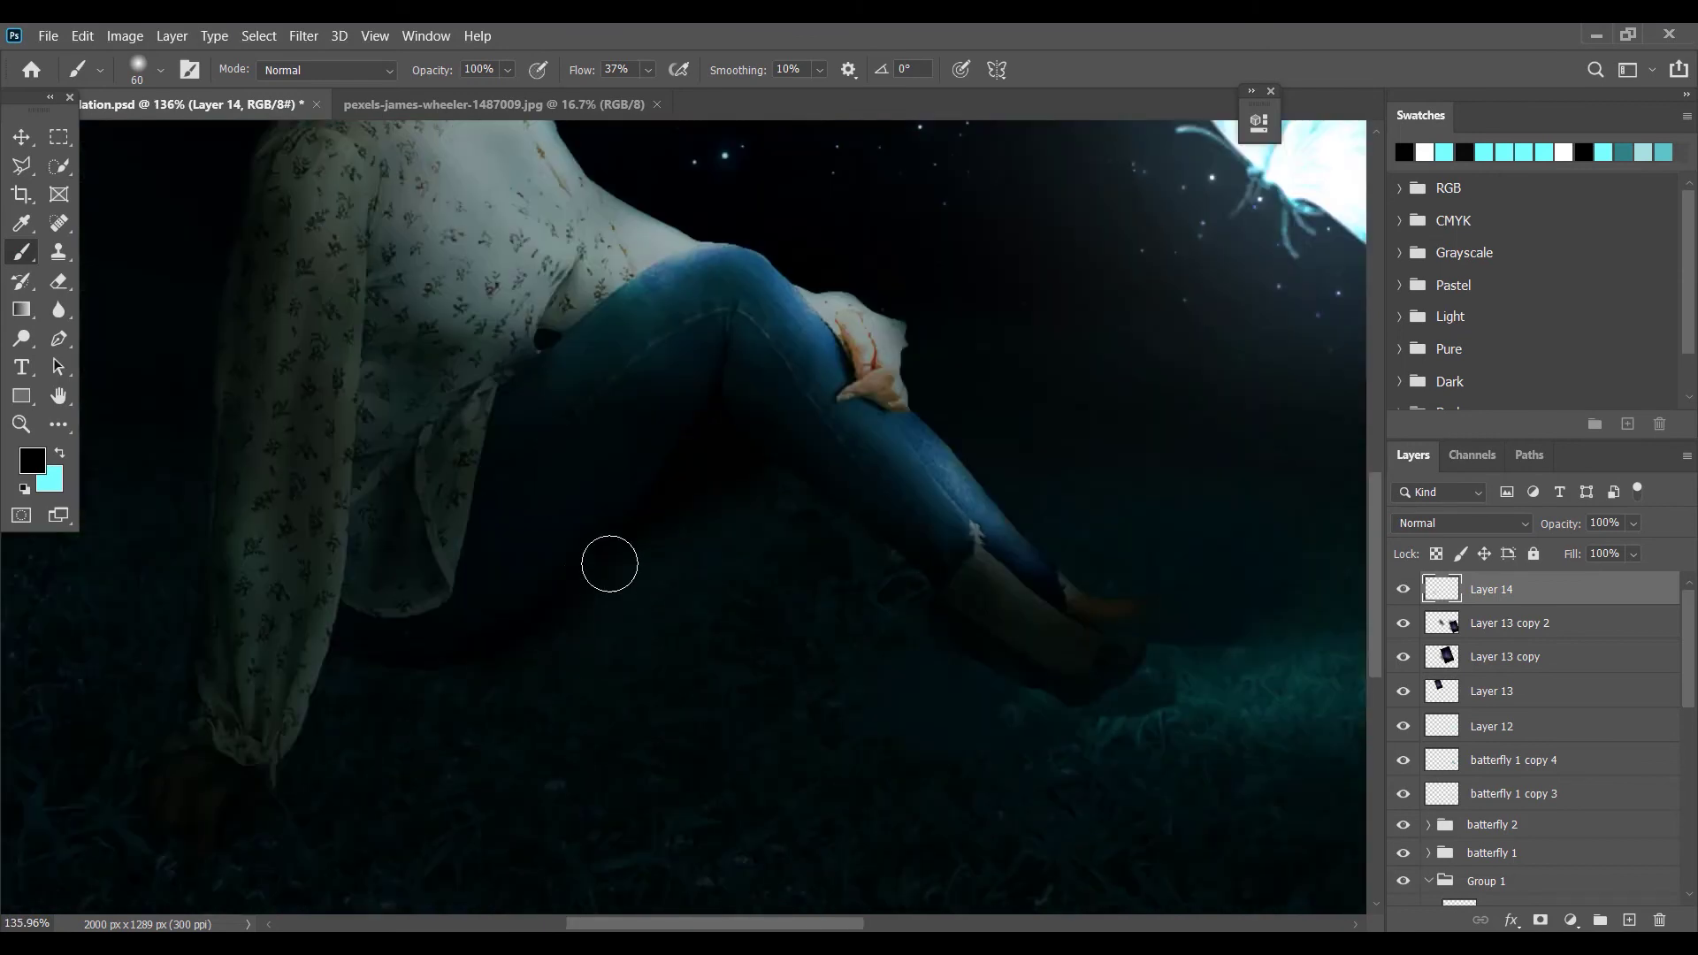
{"action": "scroll", "coordinate": [195, 594], "scroll_direction": "down", "scroll_amount": 6}
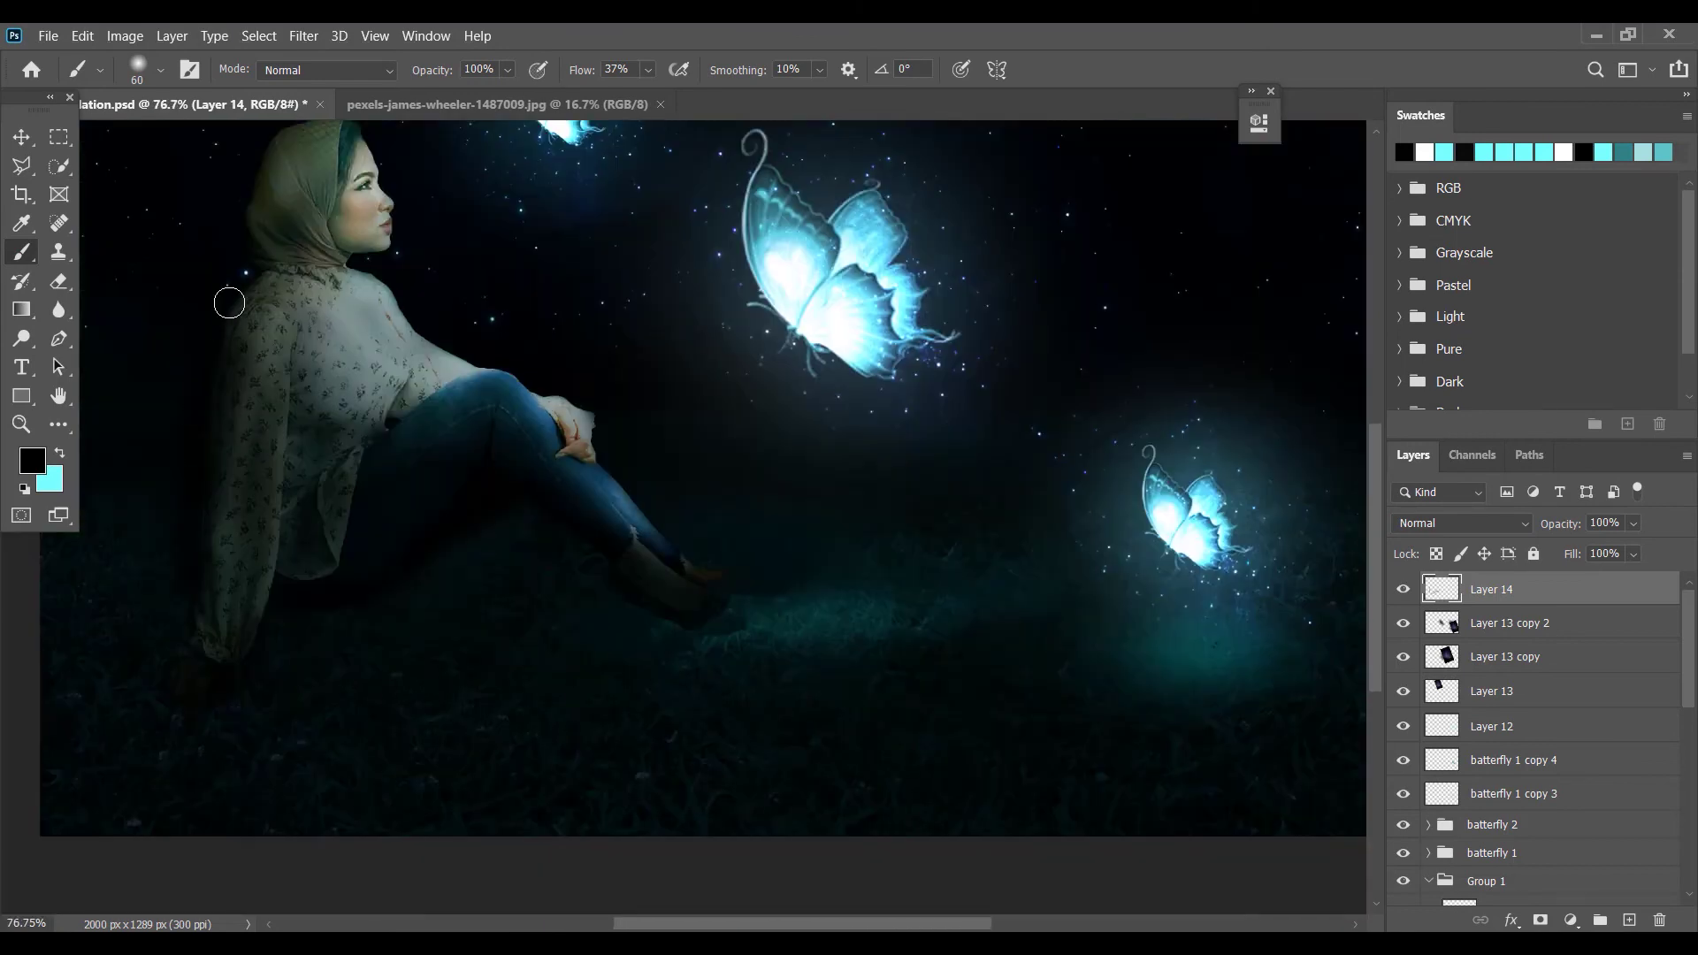
- Set the shadow layer's blending mode to Multiply and apply a Gaussian Blur with a 23.5 pixel radius
{"action": "left_click_drag", "start_coordinate": [249, 204], "coordinate": [361, 327]}
{"action": "left_click", "coordinate": [1457, 464]}
{"action": "left_click", "coordinate": [303, 36]}
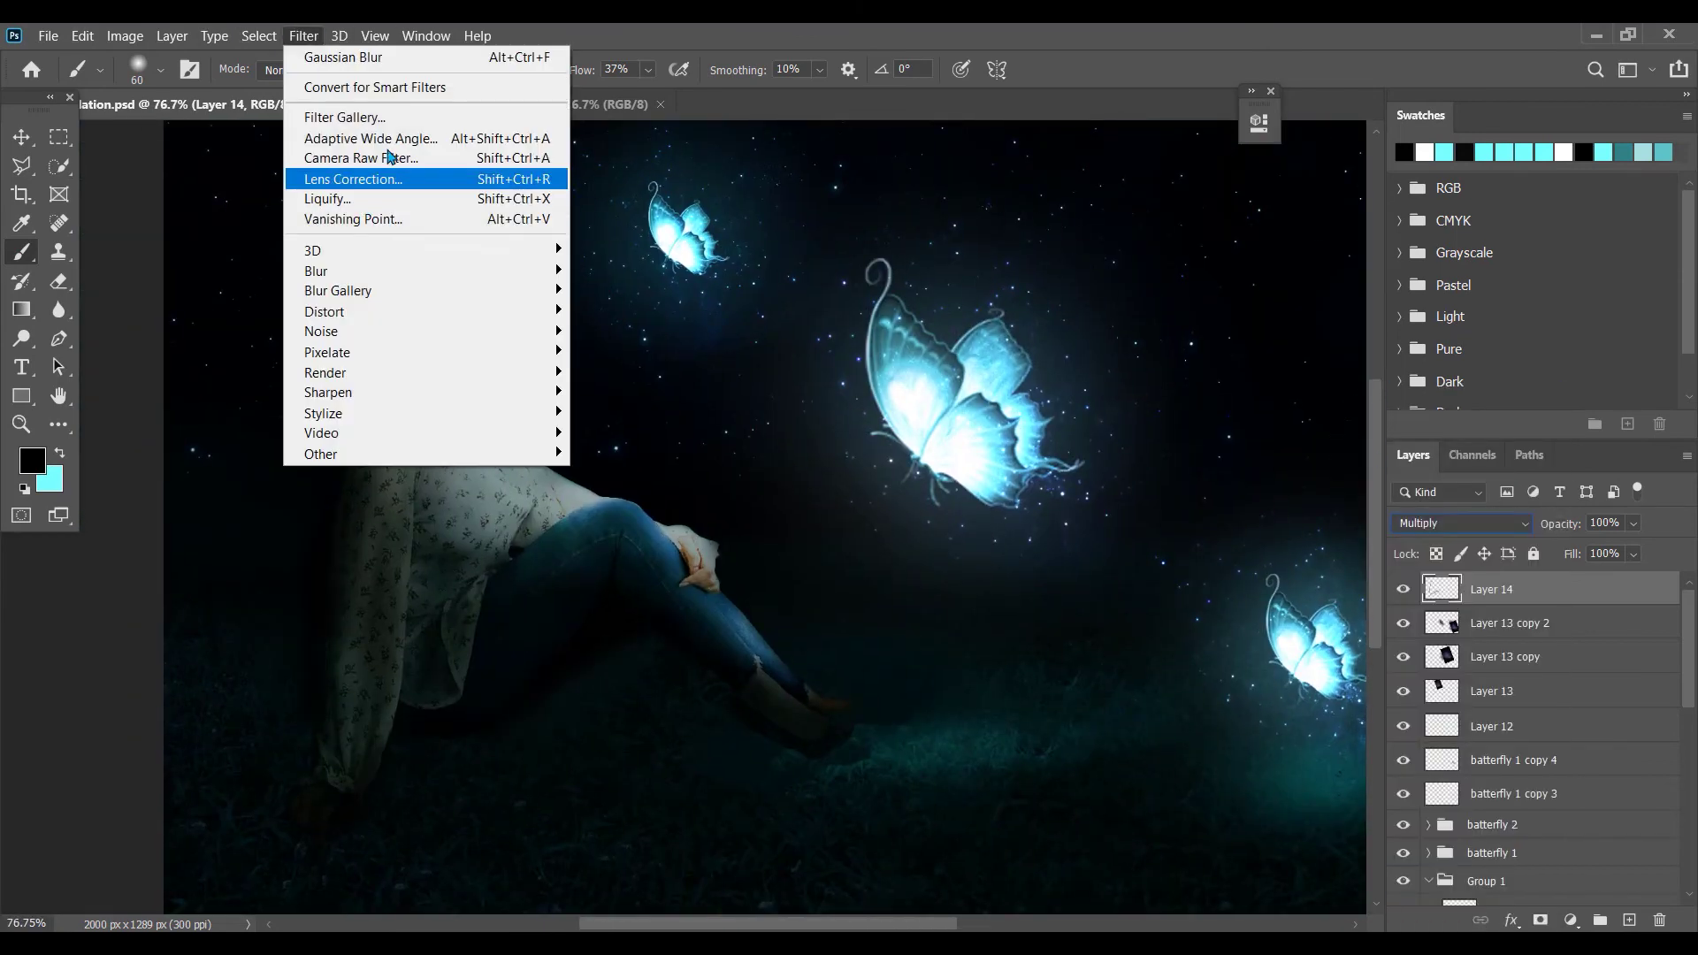
{"action": "mouse_move", "coordinate": [331, 270]}
{"action": "left_click", "coordinate": [644, 351]}
{"action": "mouse_move", "coordinate": [1412, 579]}
{"action": "left_mouse_down"}
{"action": "mouse_move", "coordinate": [1450, 582]}
{"action": "mouse_move", "coordinate": [1429, 583]}
{"action": "left_mouse_up"}
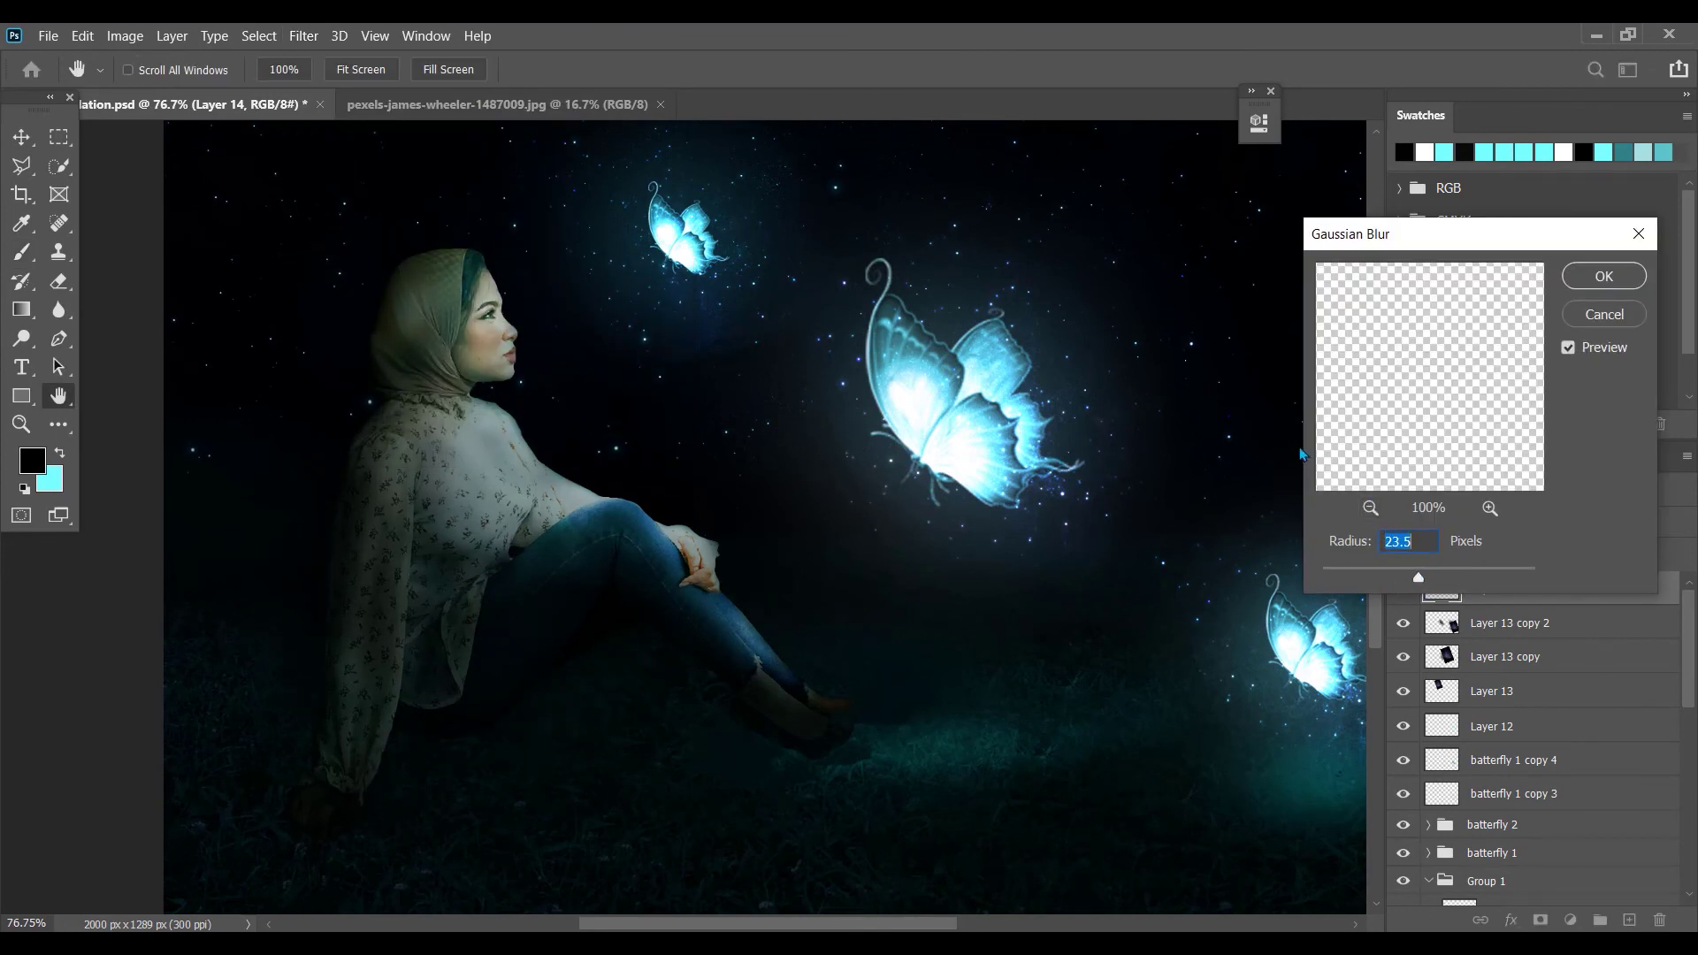
{"action": "left_click", "coordinate": [1589, 283]}
- Brighten the headscarf on the woman's photo layer using the Dodge tool at 100% exposure with a 45 px brush
{"action": "left_click", "coordinate": [22, 338]}
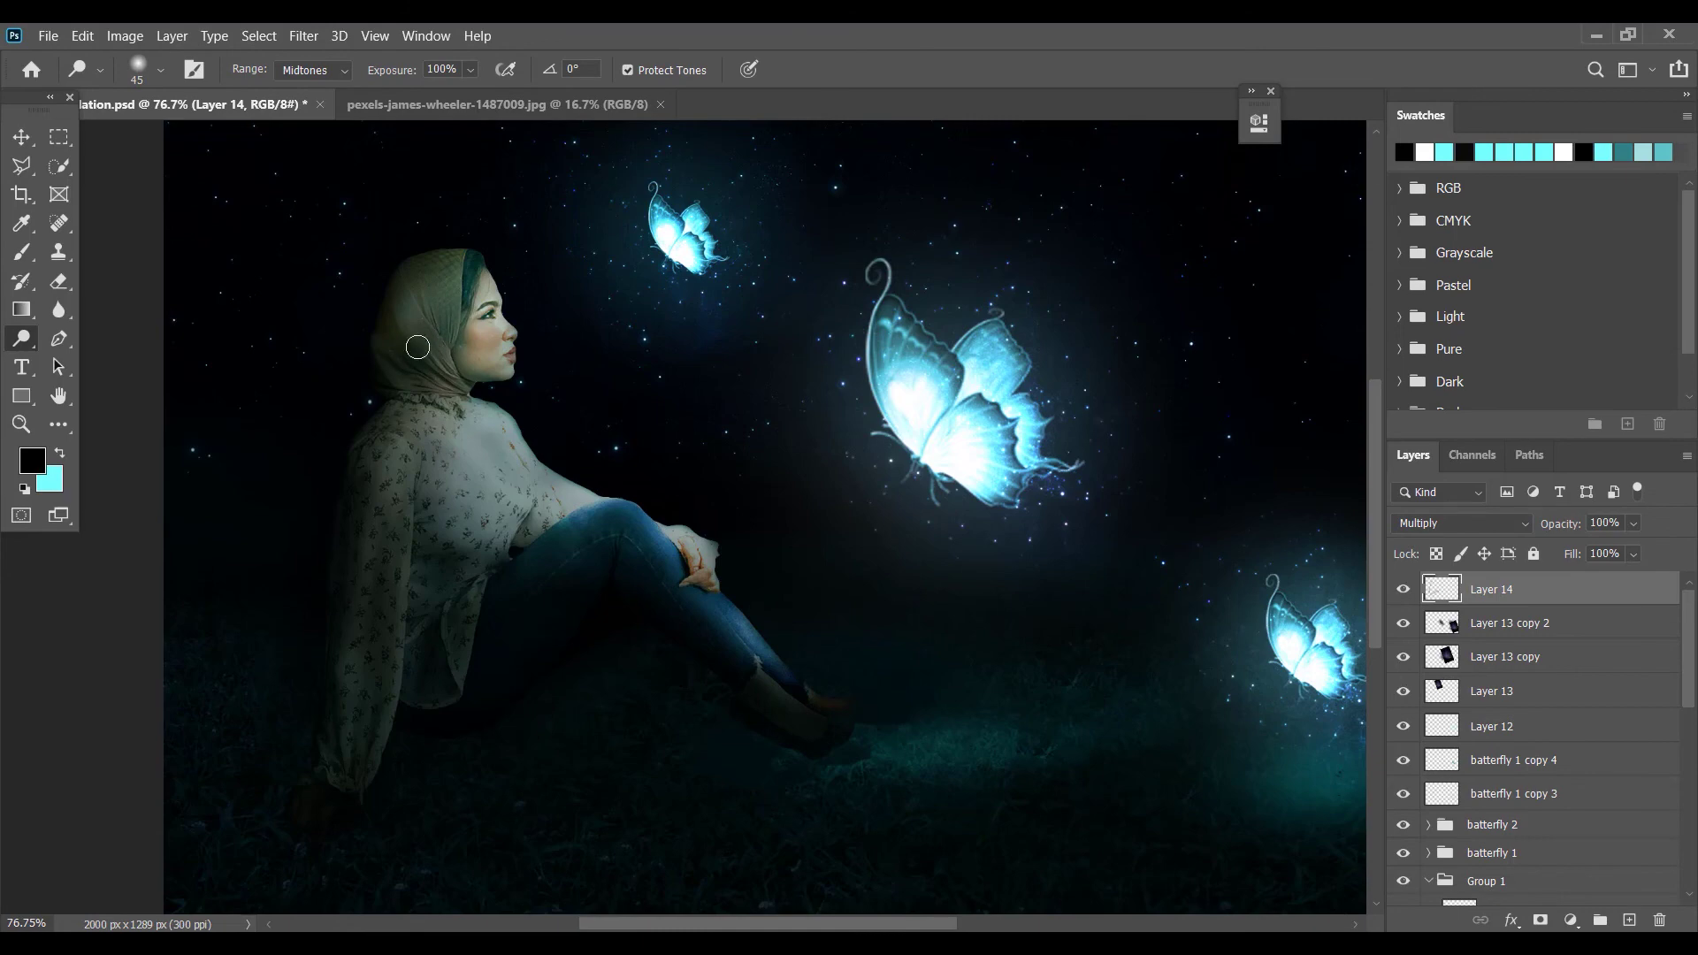
{"action": "scroll", "coordinate": [421, 355], "scroll_direction": "up", "scroll_amount": 5}
{"action": "scroll", "coordinate": [1553, 845], "scroll_direction": "down", "scroll_amount": 6}
{"action": "left_click", "coordinate": [1470, 711]}
{"action": "mouse_move", "coordinate": [454, 274]}
{"action": "left_mouse_down"}
{"action": "mouse_move", "coordinate": [416, 341]}
{"action": "mouse_move", "coordinate": [454, 349]}
{"action": "mouse_move", "coordinate": [493, 245]}
{"action": "left_mouse_up"}
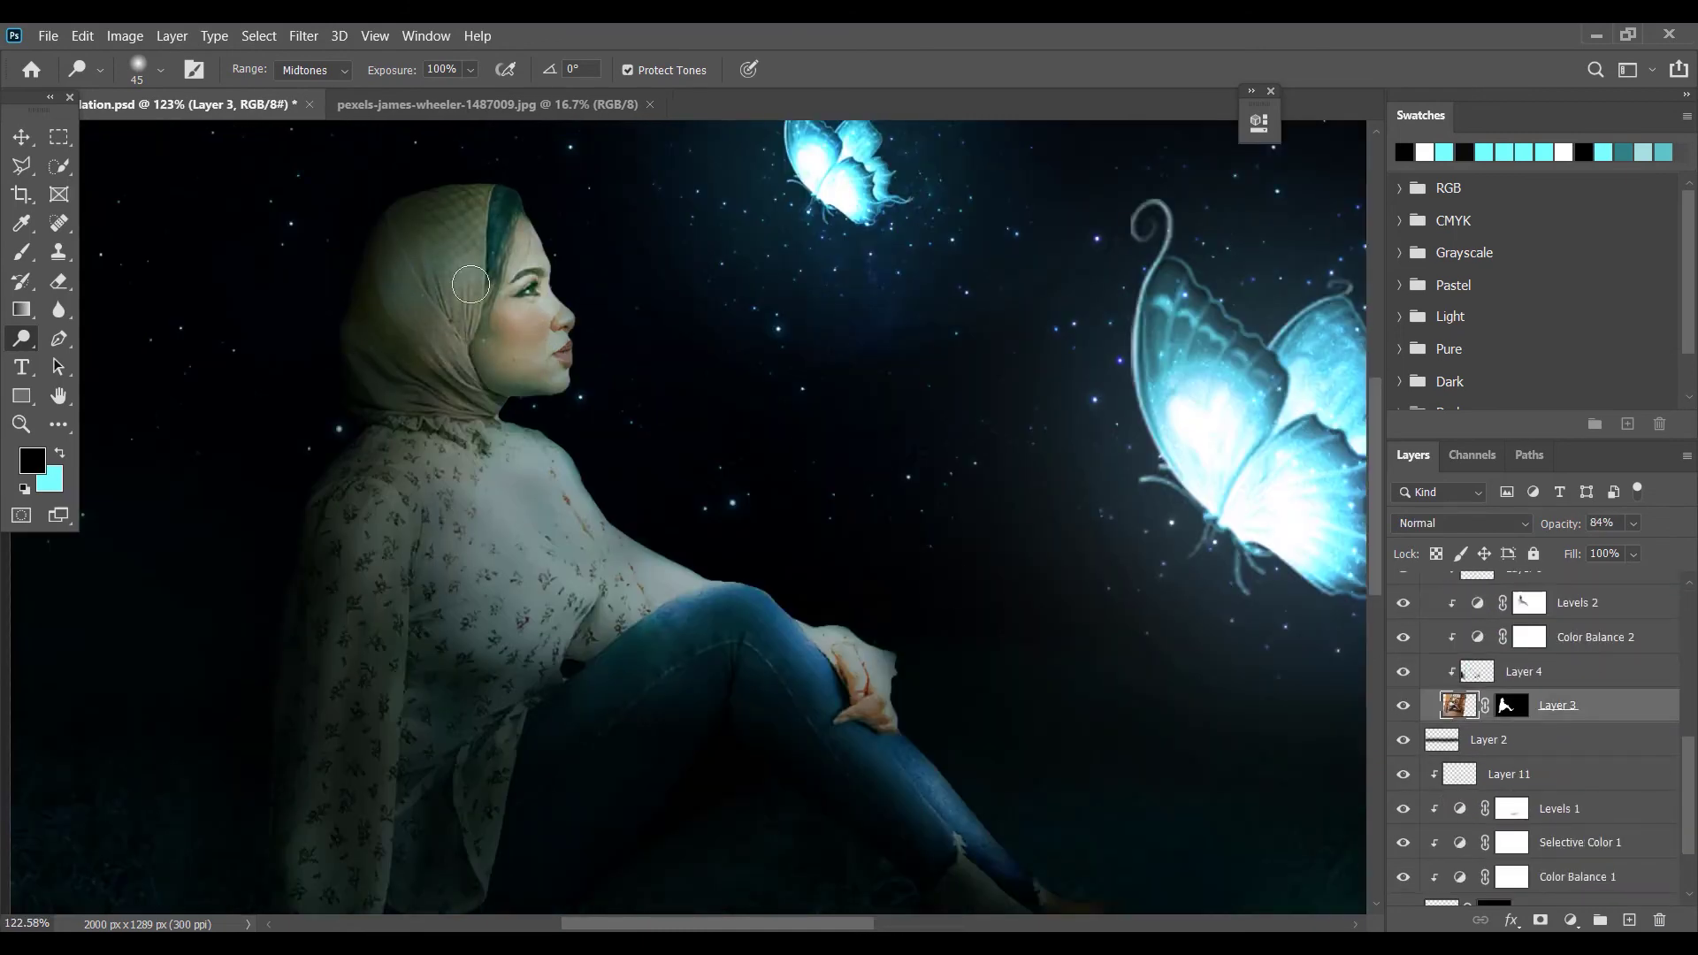
- Finish dodging the side of the headscarf and stamp all visible layers into a new layer at the top of the stack
{"action": "scroll", "coordinate": [573, 355], "scroll_direction": "down", "scroll_amount": 8}
{"action": "left_click_drag", "start_coordinate": [390, 329], "coordinate": [375, 404]}
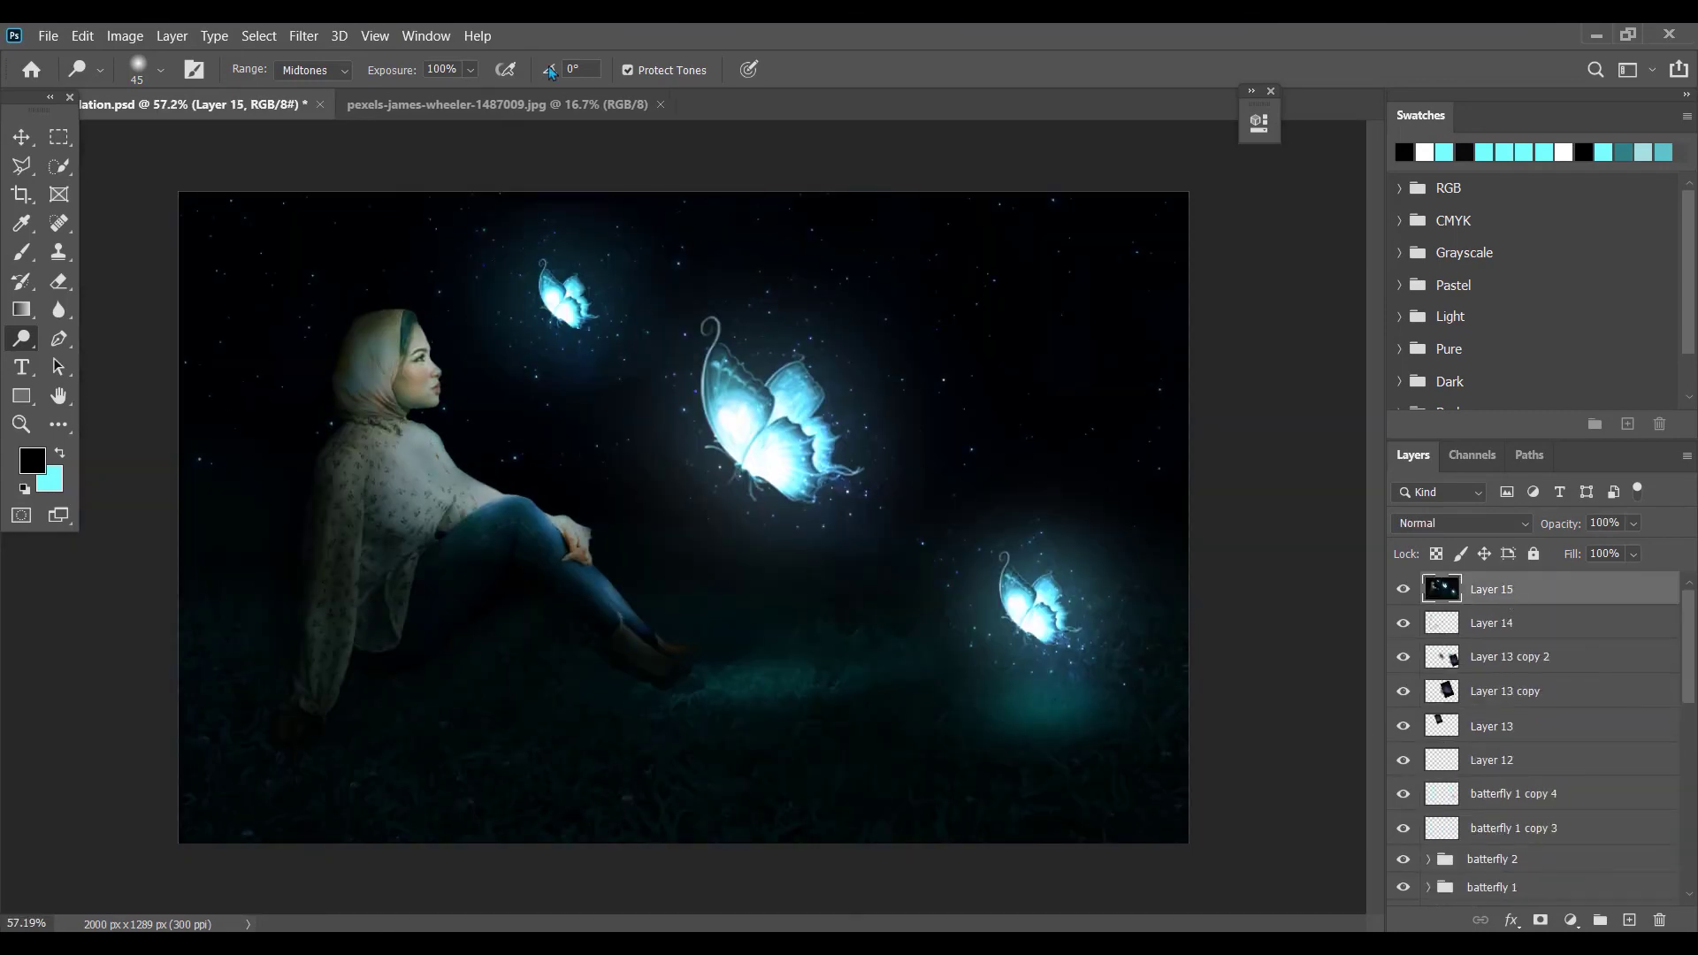
- Open the Camera Raw Filter on the merged Layer 15 with an enlarged side-by-side before/after preview
{"action": "left_click", "coordinate": [303, 35]}
{"action": "left_click", "coordinate": [354, 166]}
{"action": "left_click", "coordinate": [1033, 698]}
{"action": "left_click", "coordinate": [1082, 861]}
{"action": "scroll", "coordinate": [959, 409], "scroll_direction": "up", "scroll_amount": 1}
{"action": "scroll", "coordinate": [959, 410], "scroll_direction": "down", "scroll_amount": 1}
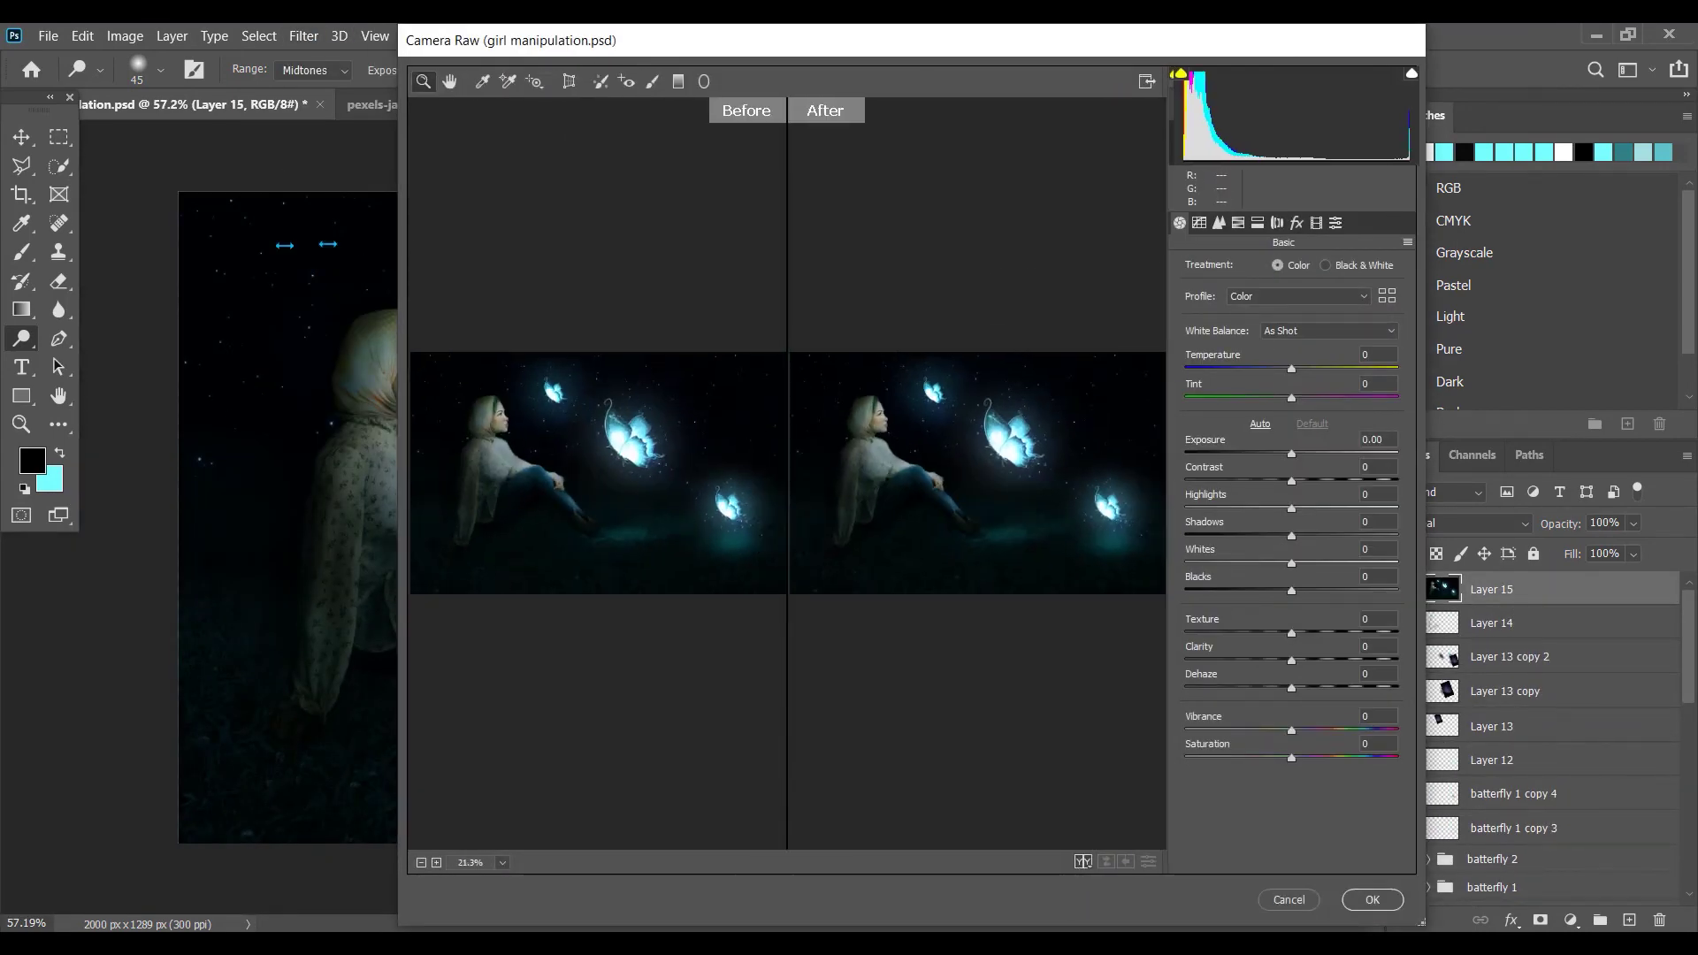
{"action": "left_click_drag", "start_coordinate": [397, 244], "coordinate": [48, 245]}
{"action": "scroll", "coordinate": [932, 520], "scroll_direction": "up", "scroll_amount": 2}
{"action": "scroll", "coordinate": [932, 520], "scroll_direction": "up", "scroll_amount": 1}
- Set Contrast to +20, Highlights to -3, Shadows to +25, Clarity to +20, Dehaze to +11 and Temperature to -19 for Layer 15
{"action": "mouse_move", "coordinate": [1292, 482]}
{"action": "left_mouse_down"}
{"action": "mouse_move", "coordinate": [1307, 481]}
{"action": "mouse_move", "coordinate": [1292, 456]}
{"action": "left_mouse_up"}
{"action": "scroll", "coordinate": [618, 176], "scroll_direction": "up", "scroll_amount": 1}
{"action": "left_click_drag", "start_coordinate": [1305, 483], "coordinate": [1303, 540]}
{"action": "double_click", "coordinate": [1281, 507]}
{"action": "left_click", "coordinate": [1288, 528]}
{"action": "left_click_drag", "start_coordinate": [1291, 659], "coordinate": [1313, 690]}
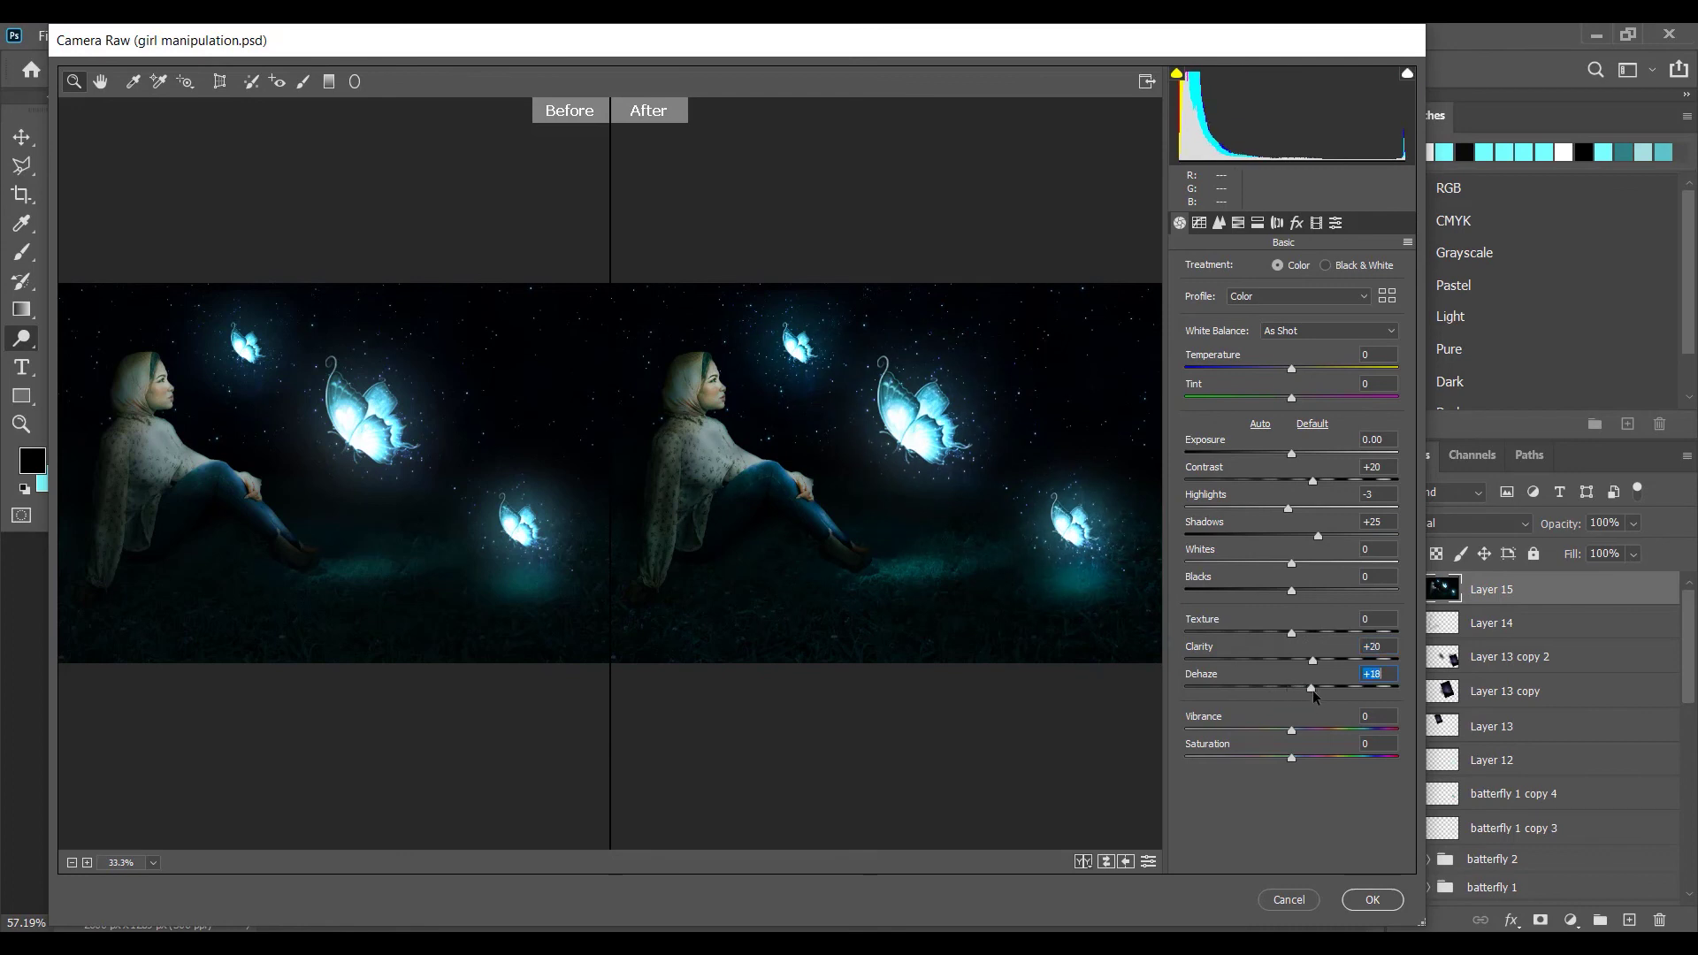
{"action": "left_click_drag", "start_coordinate": [1291, 370], "coordinate": [1270, 373]}
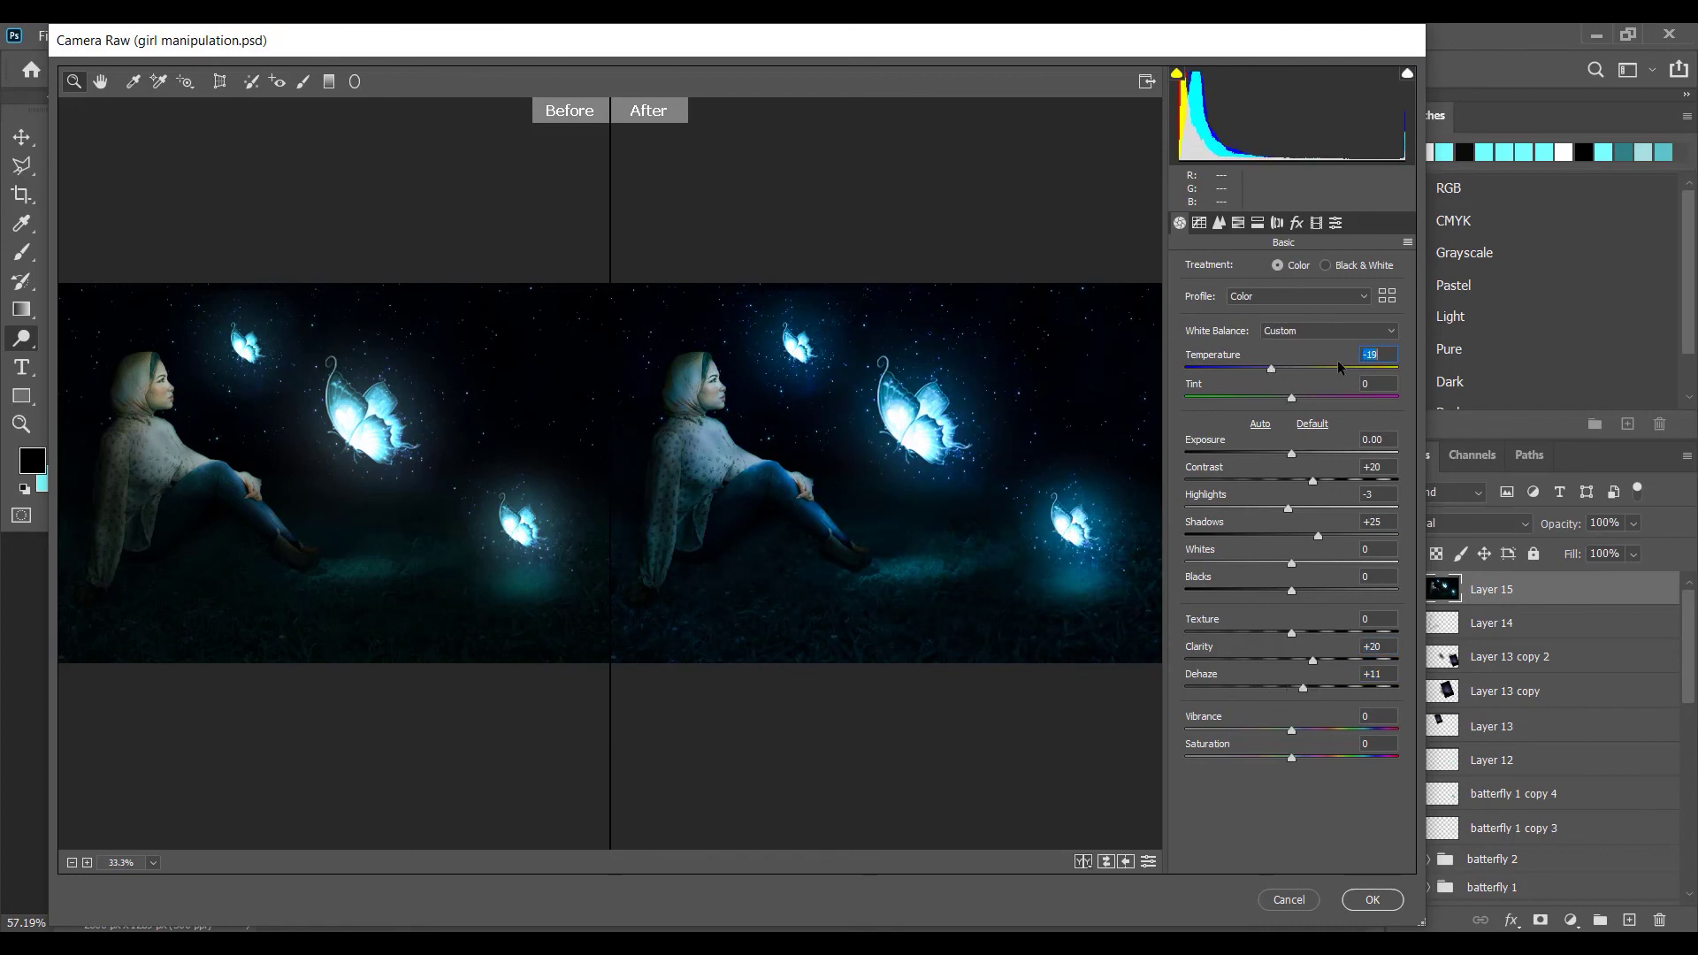
- Set the parametric tone curve's Lights and Shadows to -18 and slightly lower its Highlights
{"action": "left_click", "coordinate": [1199, 222]}
{"action": "left_click_drag", "start_coordinate": [1291, 557], "coordinate": [1271, 585]}
{"action": "left_click_drag", "start_coordinate": [1294, 628], "coordinate": [1279, 626]}
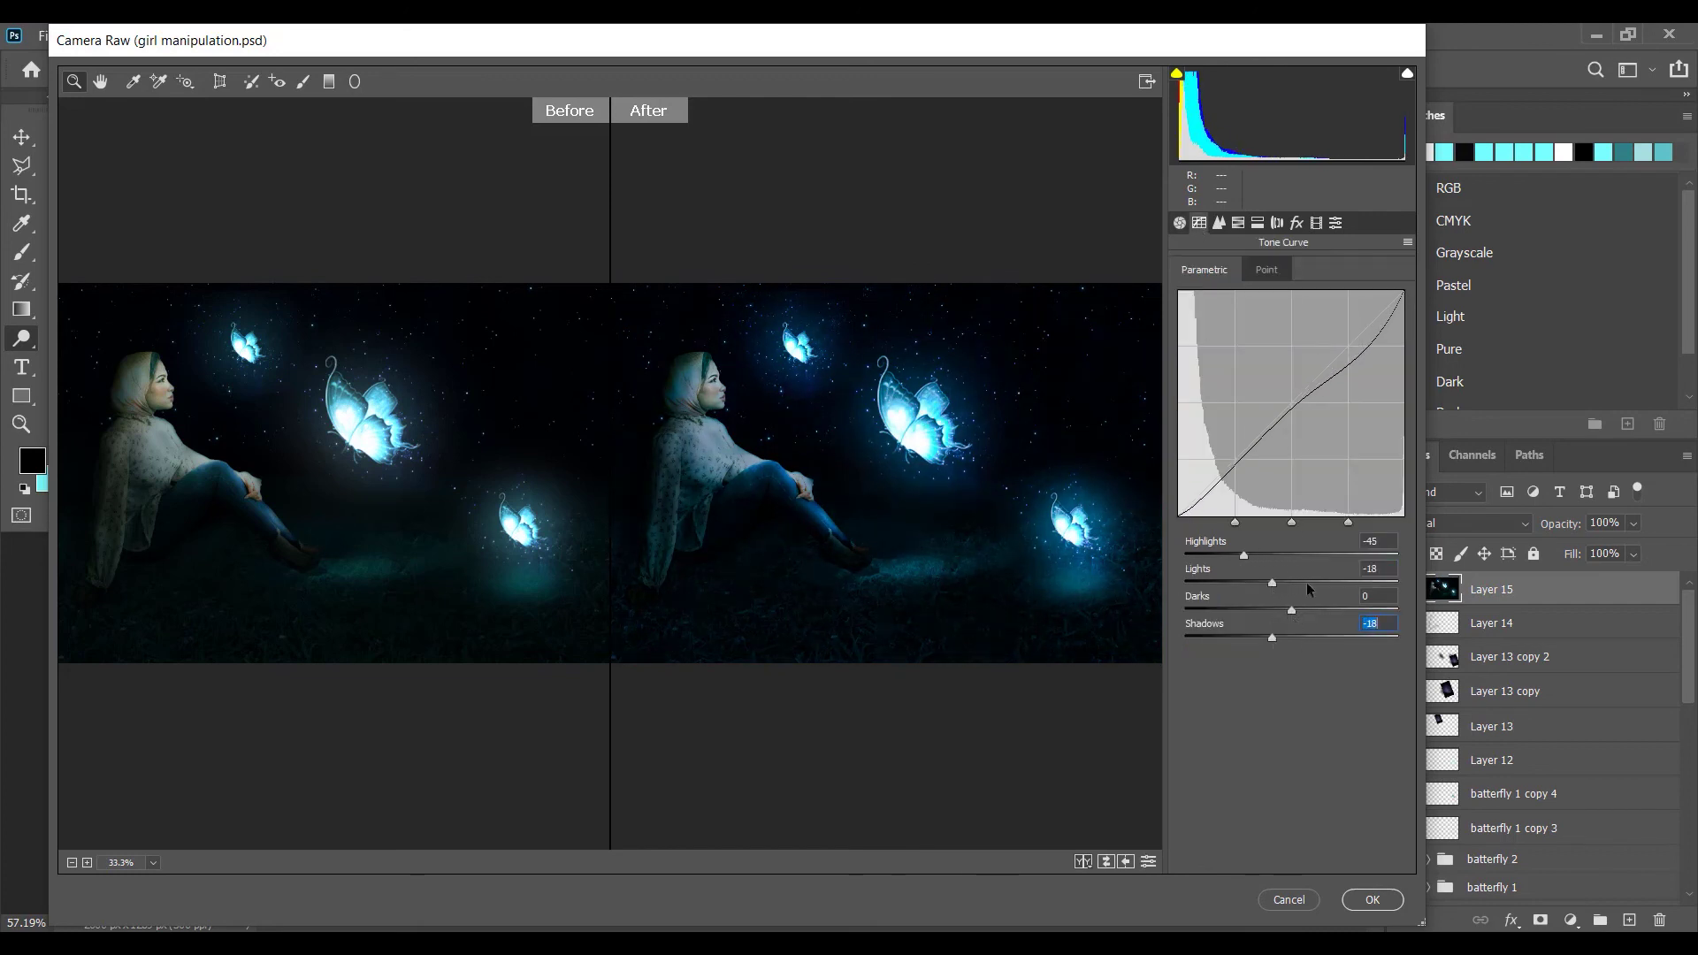
{"action": "left_click_drag", "start_coordinate": [1244, 555], "coordinate": [1278, 563]}
- Add a slight dark post-crop vignette and apply the Camera Raw filter
{"action": "left_click", "coordinate": [1297, 222]}
{"action": "left_click_drag", "start_coordinate": [1275, 458], "coordinate": [1266, 467]}
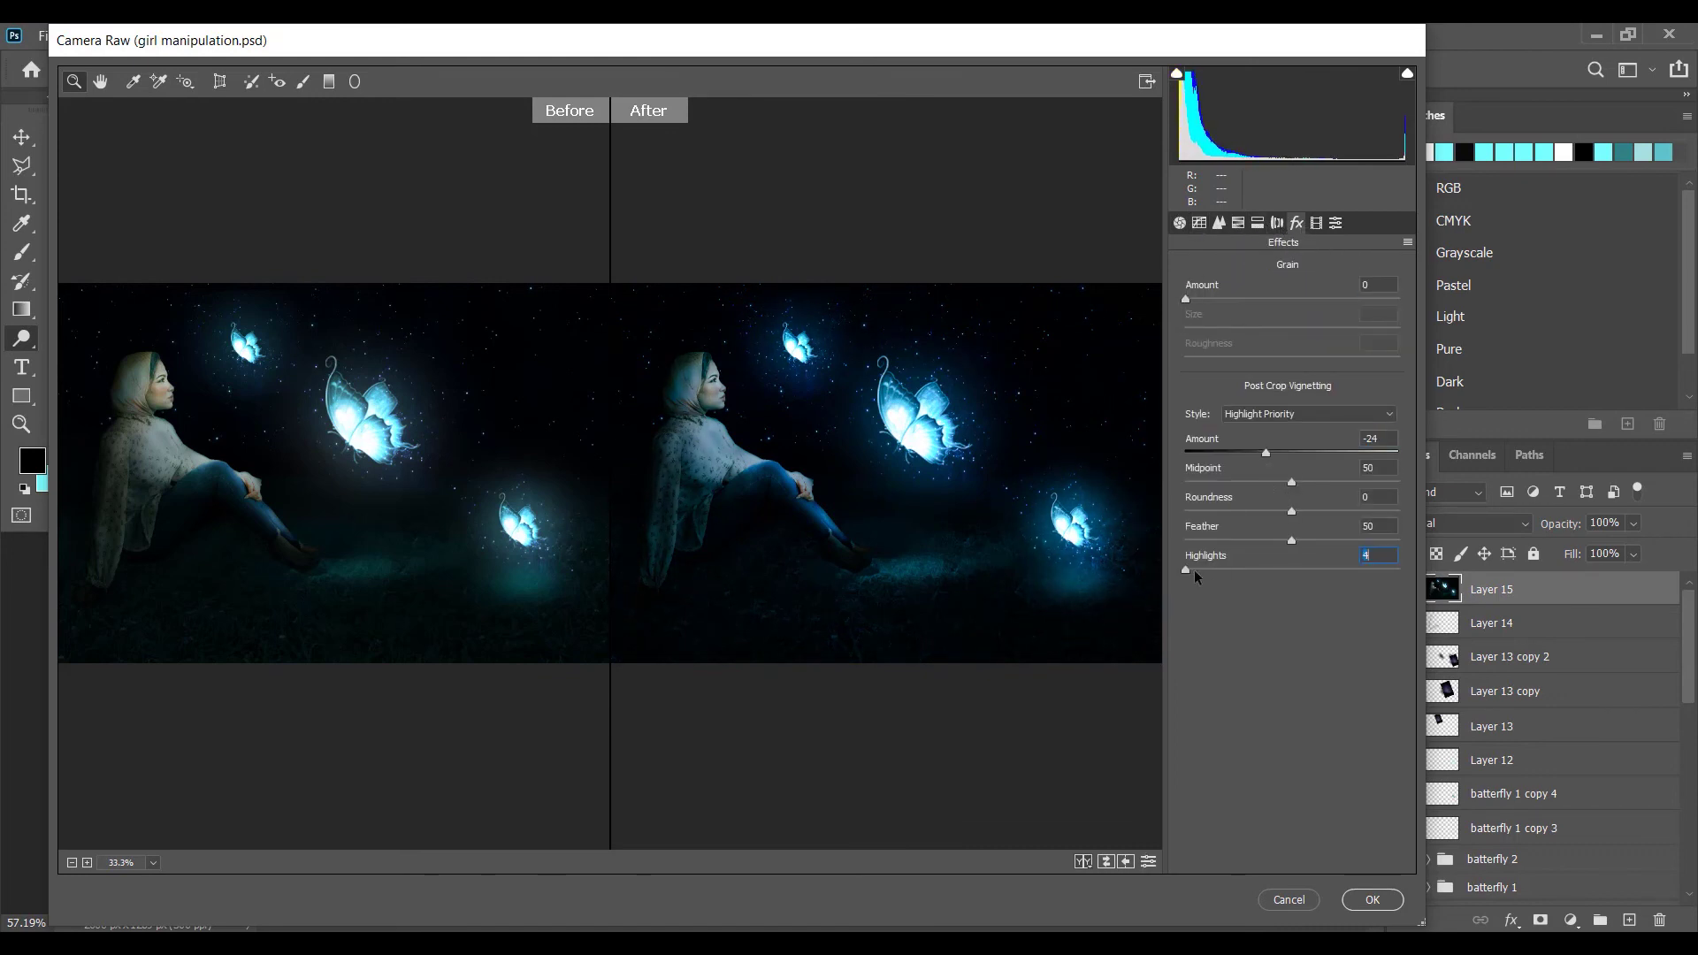
{"action": "mouse_move", "coordinate": [1266, 452]}
{"action": "left_mouse_down"}
{"action": "mouse_move", "coordinate": [1217, 450]}
{"action": "mouse_move", "coordinate": [1277, 454]}
{"action": "left_mouse_up"}
{"action": "left_click", "coordinate": [1371, 899]}
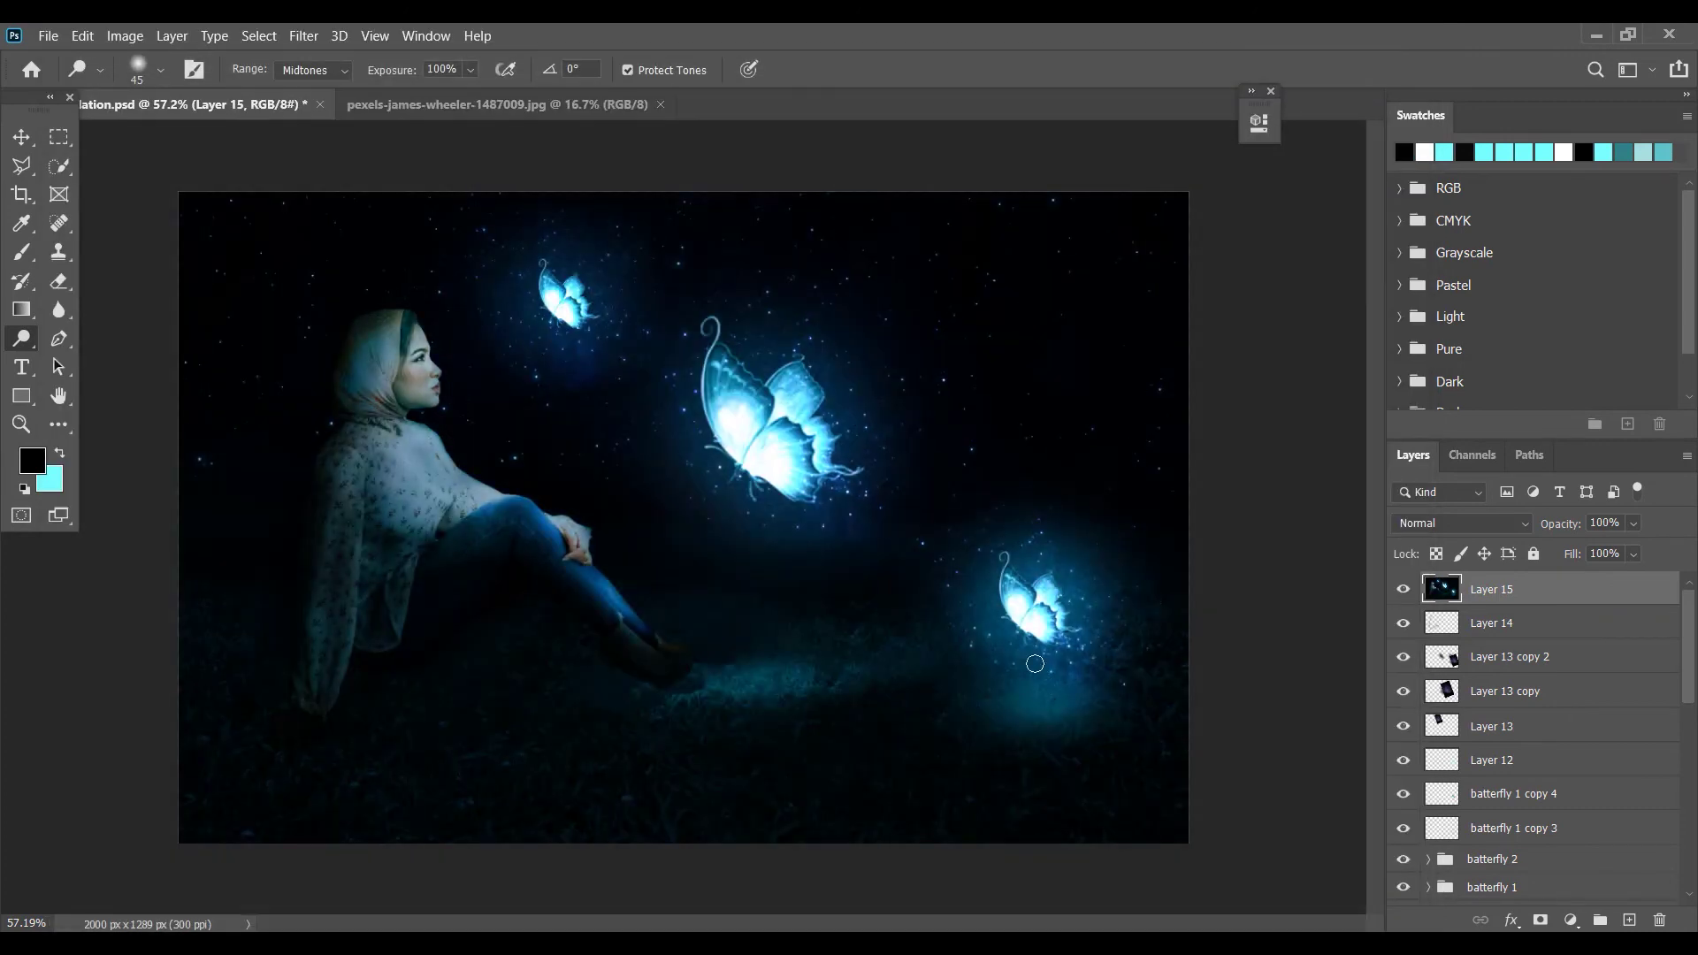
- Try dodging the top of the headscarf on Layer 15 and undo the strokes
{"action": "right_click", "coordinate": [25, 336]}
{"action": "left_click", "coordinate": [108, 341]}
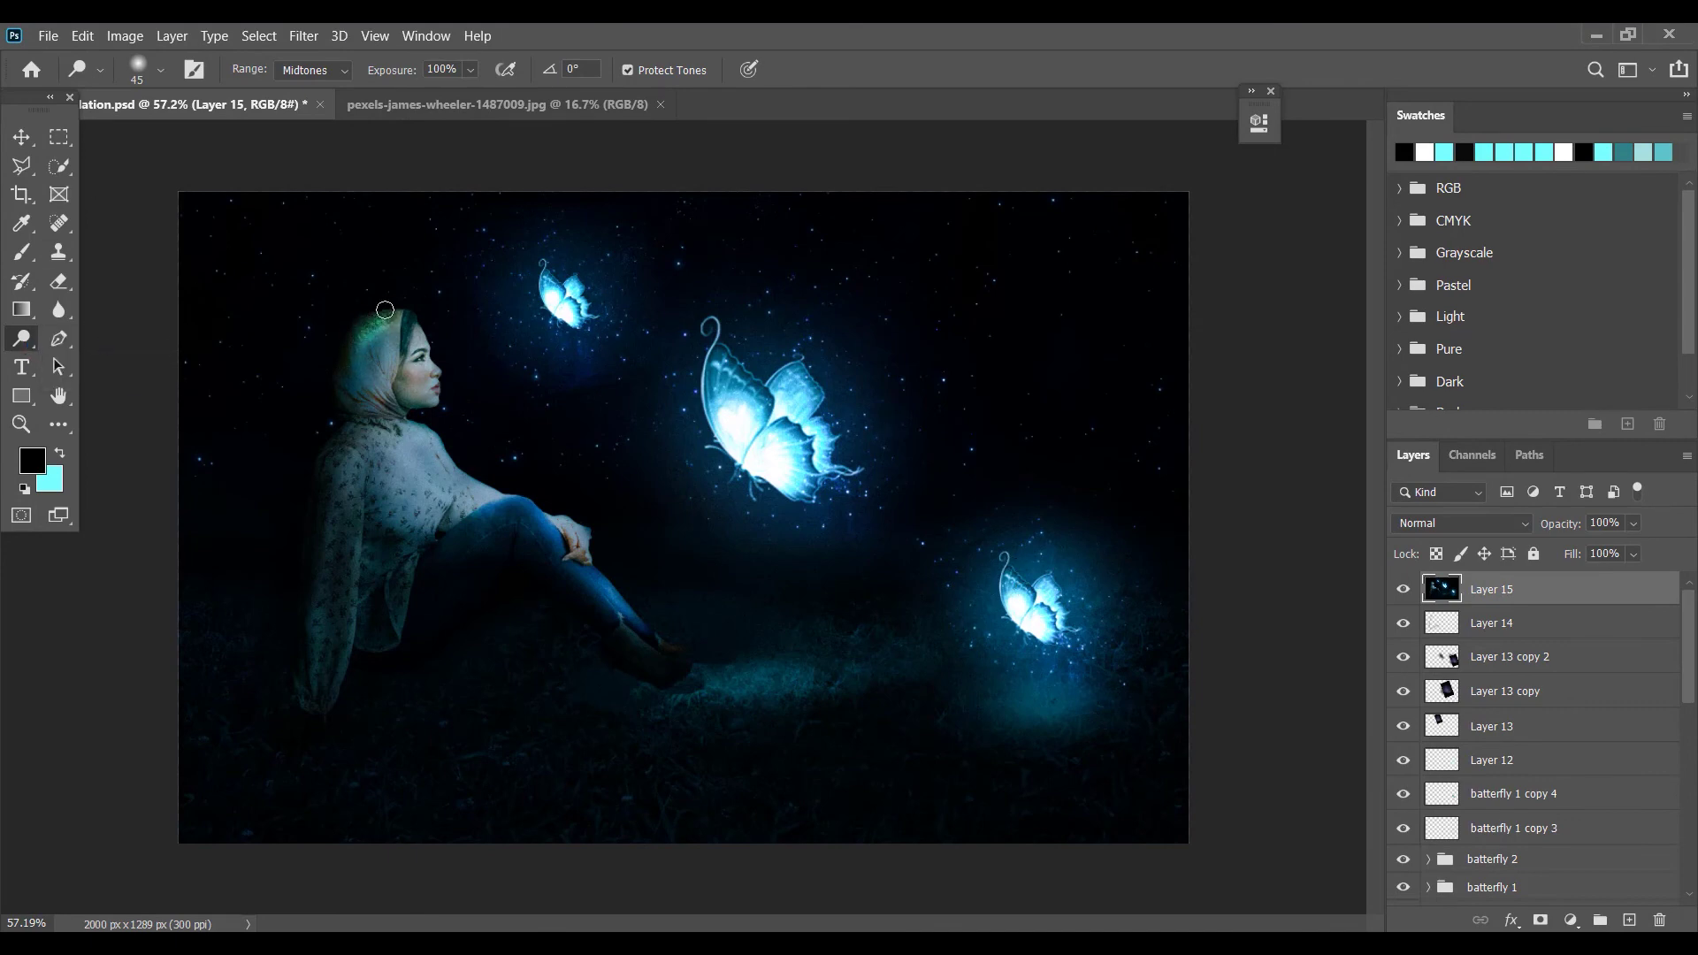
{"action": "scroll", "coordinate": [430, 372], "scroll_direction": "up", "scroll_amount": 3}
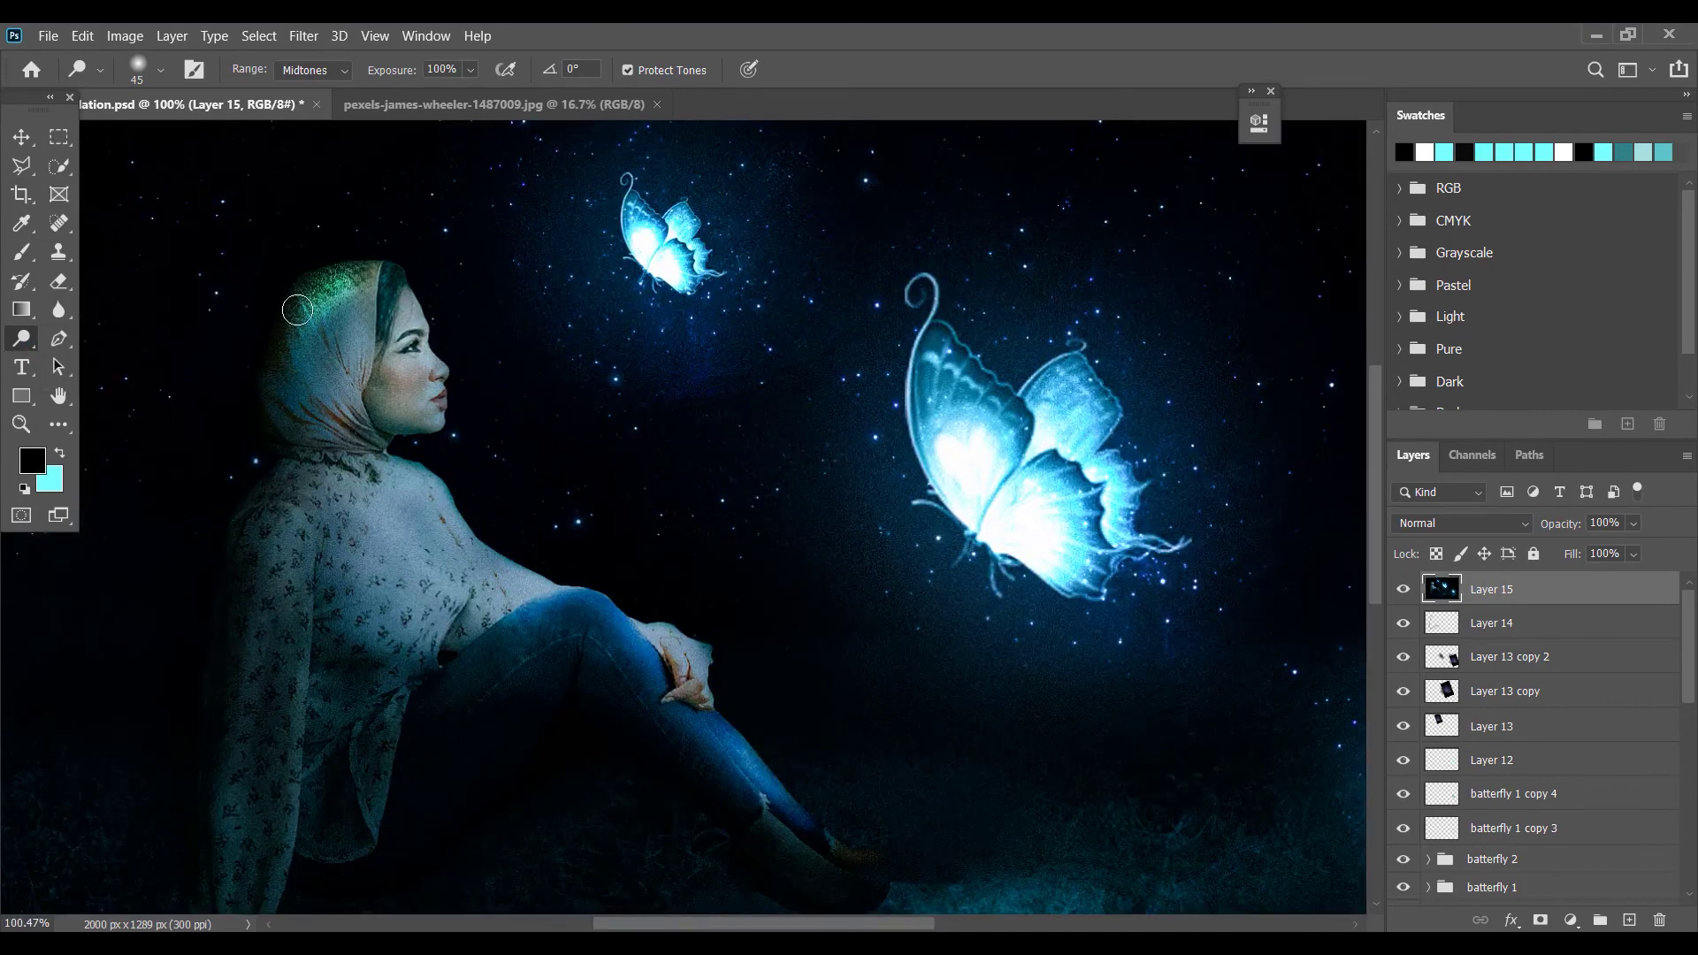
{"action": "scroll", "coordinate": [995, 544], "scroll_direction": "down", "scroll_amount": 3}
{"action": "key", "text": "ctrl+z"}
{"action": "key", "text": "ctrl+z"}
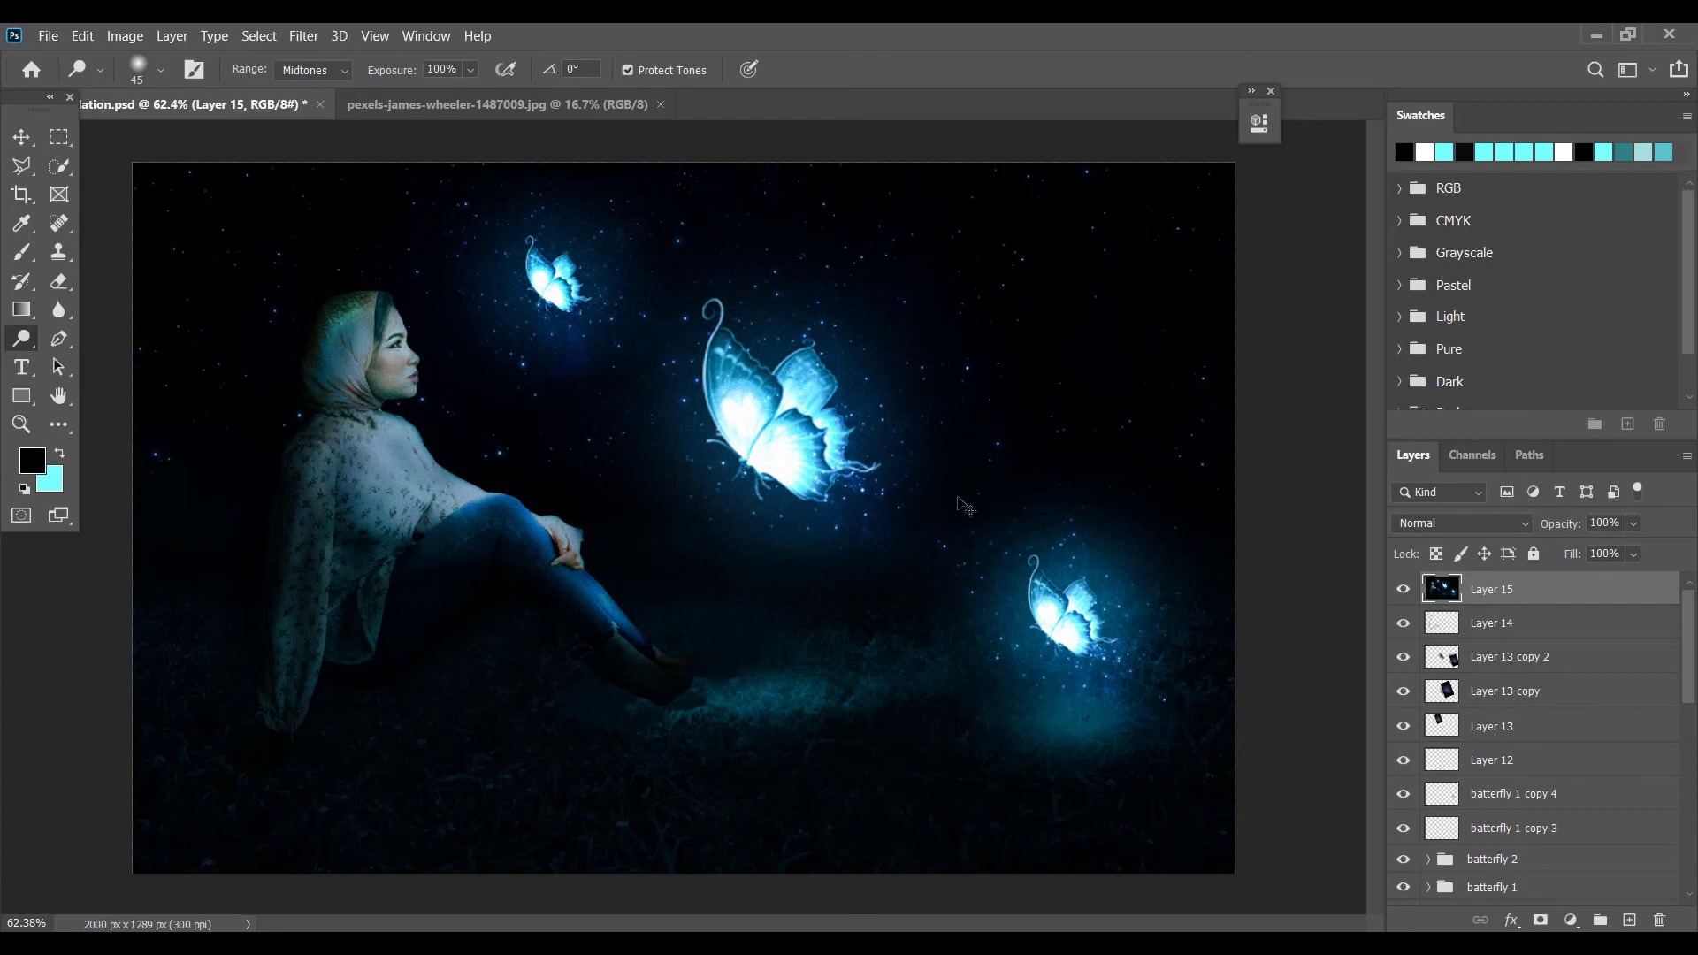
{"action": "key", "text": "ctrl+z"}
- Try deleting the merged Layer 15, and restore it without the Camera Raw adjustments
{"action": "left_click_drag", "start_coordinate": [1495, 596], "coordinate": [1659, 919]}
{"action": "scroll", "coordinate": [1493, 786], "scroll_direction": "down", "scroll_amount": 1}
{"action": "scroll", "coordinate": [1493, 785], "scroll_direction": "down", "scroll_amount": 3}
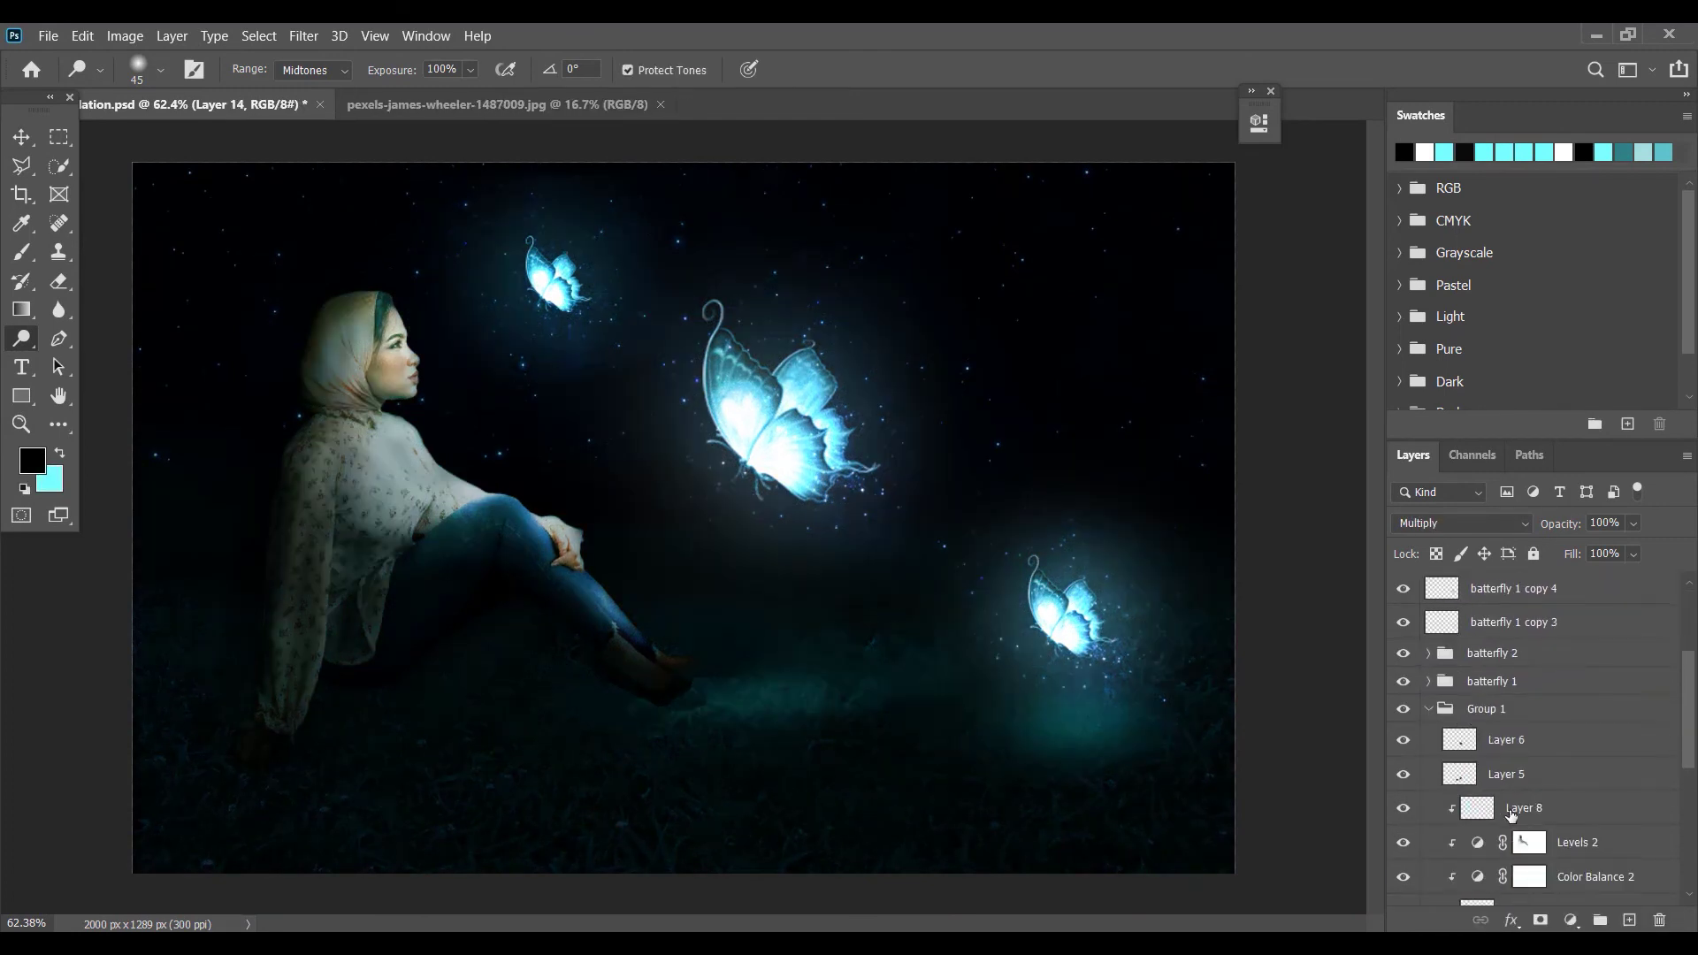
{"action": "key", "text": "ctrl+z"}
- Open the Camera Raw Filter on the restored Layer 15 and set Temperature to -17 and Contrast to +23
{"action": "left_click", "coordinate": [303, 36]}
{"action": "left_click", "coordinate": [345, 158]}
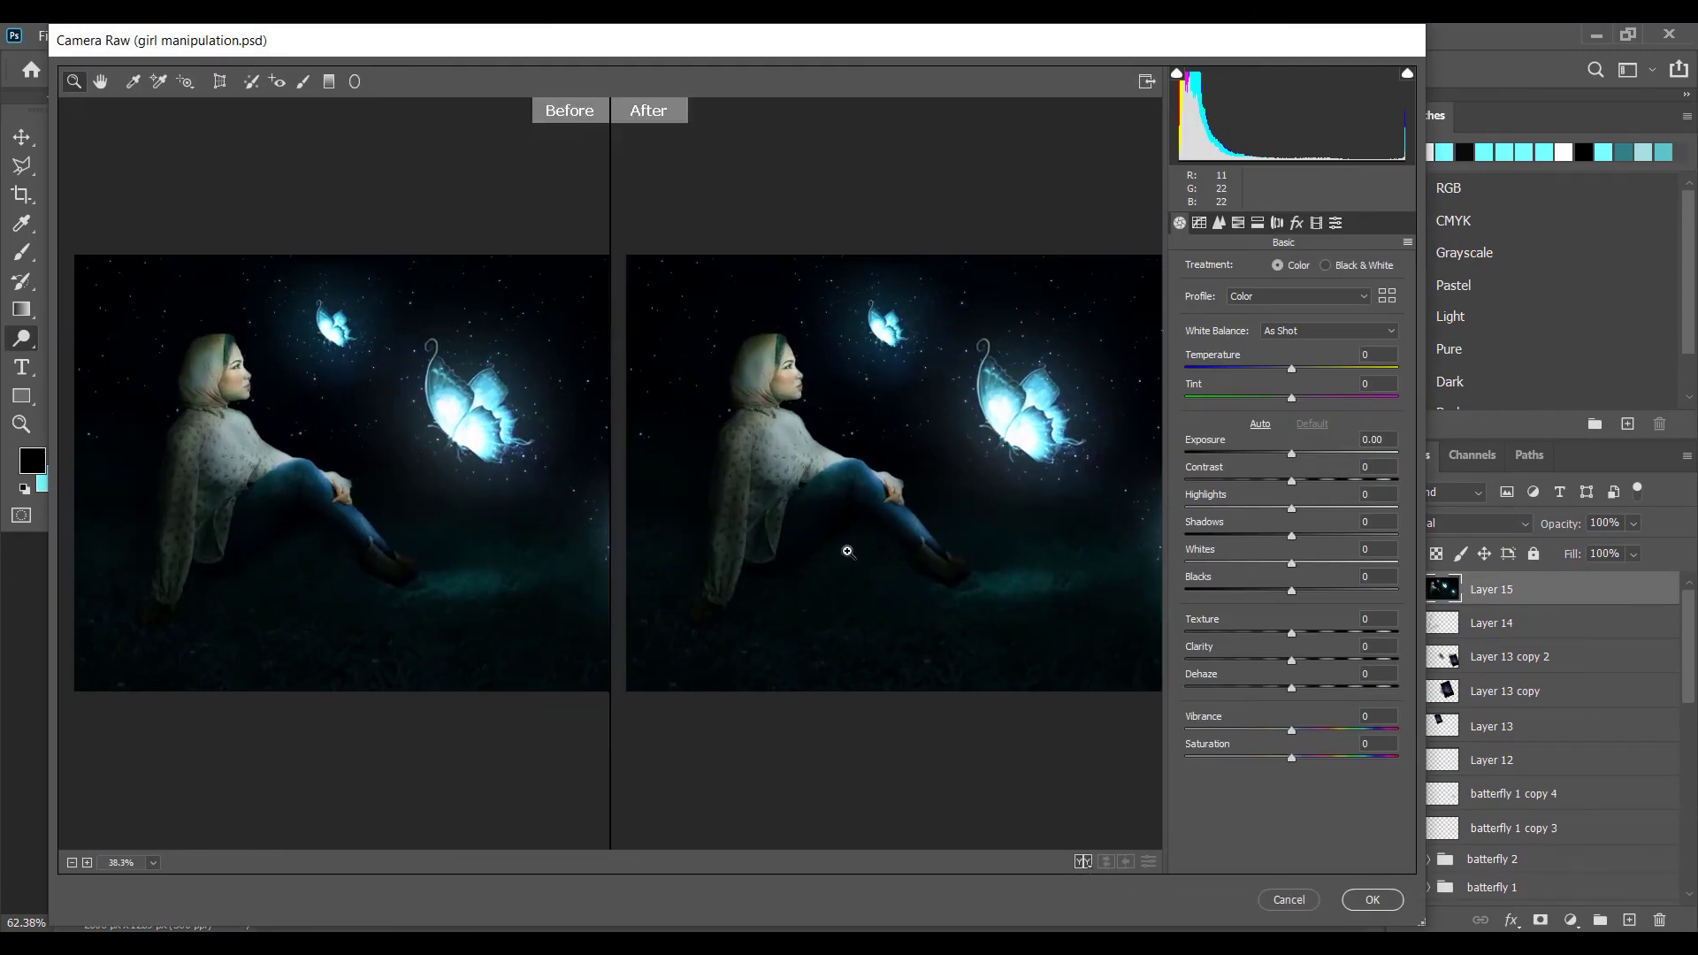
{"action": "left_click", "coordinate": [847, 552]}
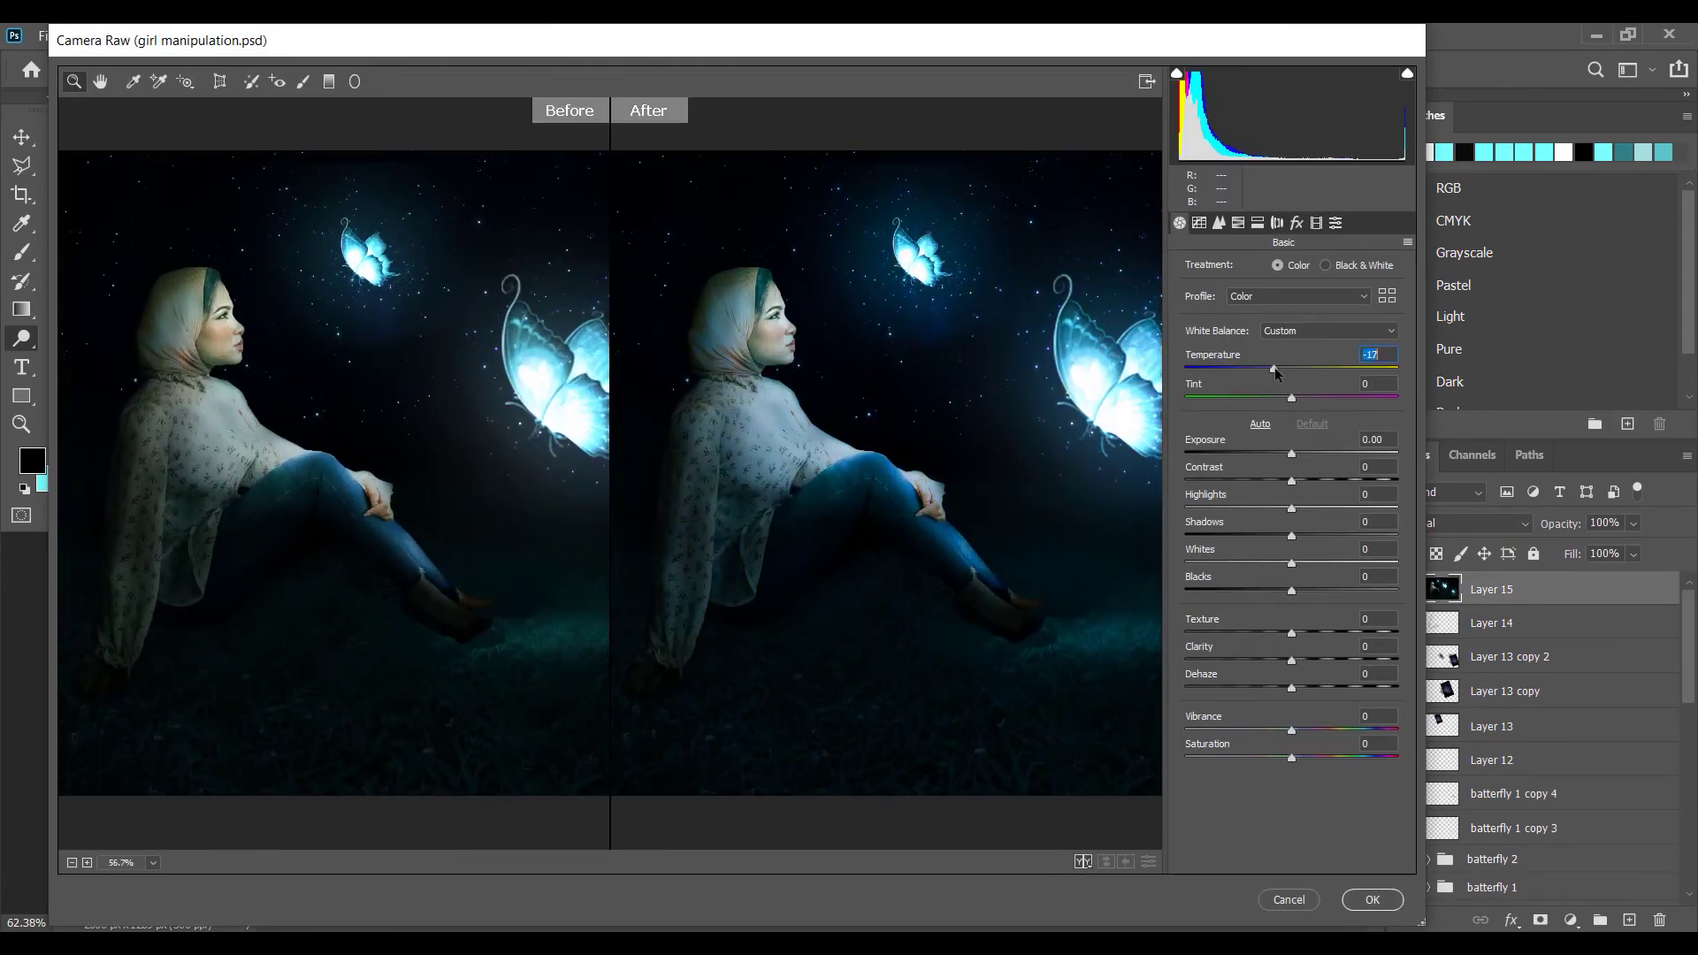
{"action": "mouse_move", "coordinate": [1291, 481]}
{"action": "left_mouse_down"}
{"action": "mouse_move", "coordinate": [1343, 486]}
{"action": "mouse_move", "coordinate": [1313, 481]}
{"action": "left_mouse_up"}
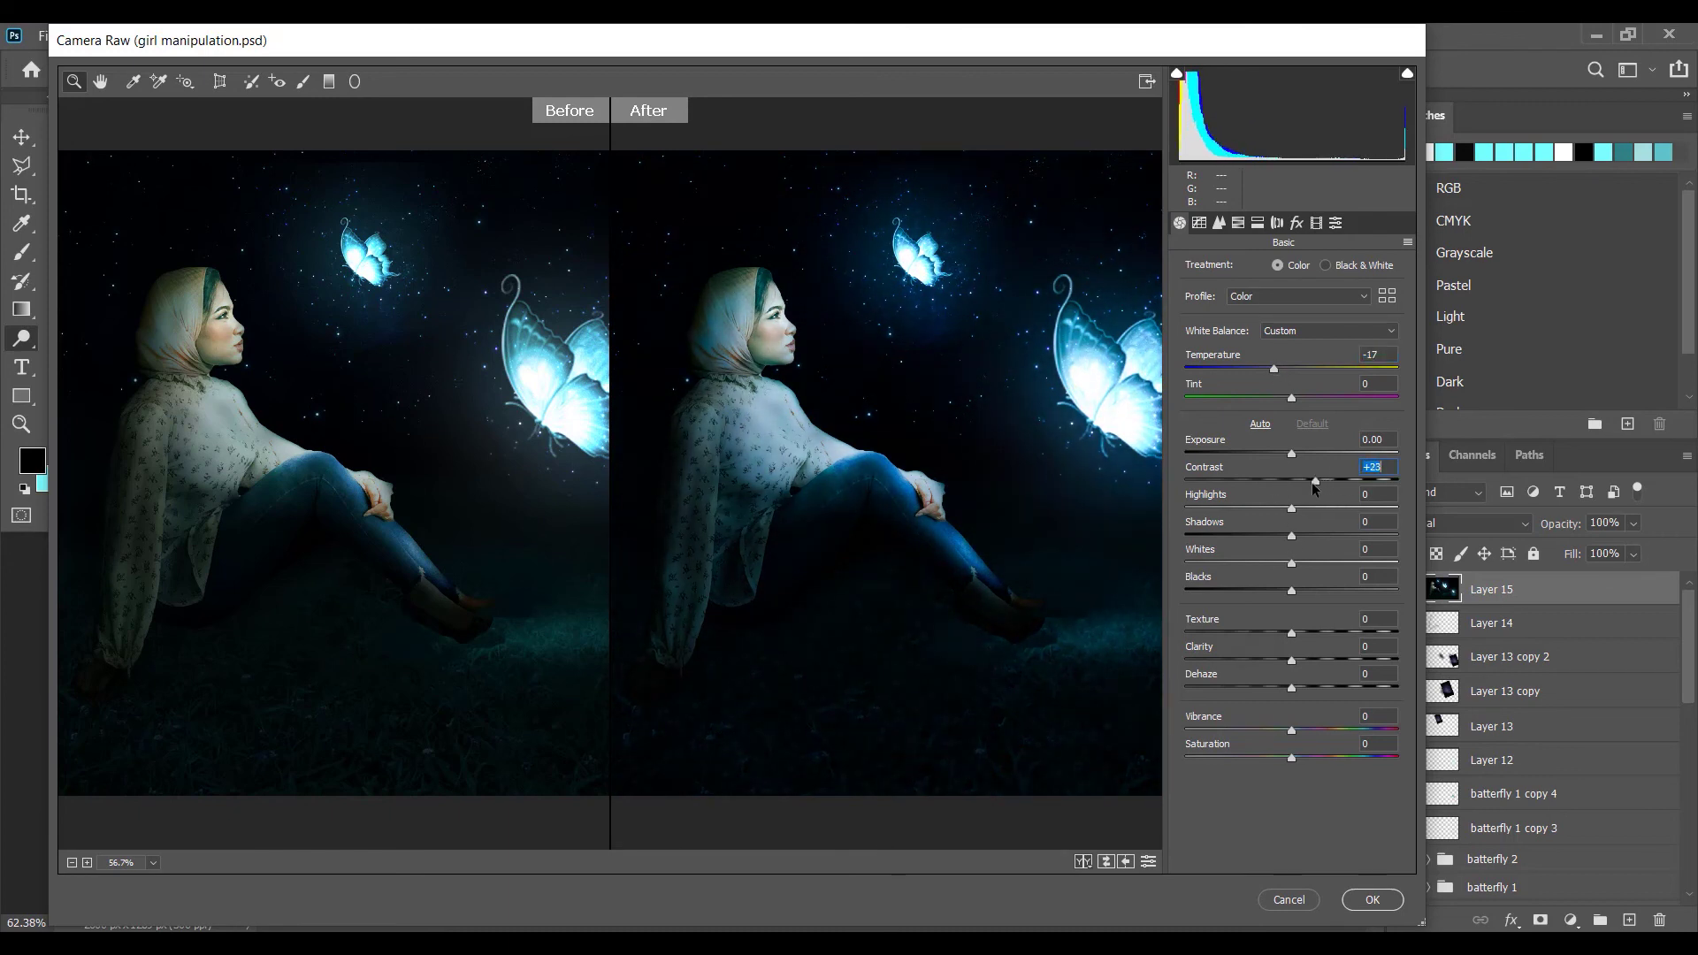
{"action": "mouse_move", "coordinate": [1291, 509]}
{"action": "left_mouse_down"}
{"action": "mouse_move", "coordinate": [1275, 516]}
{"action": "mouse_move", "coordinate": [1292, 520]}
{"action": "left_mouse_up"}
- Adjust the post-crop vignetting amount while checking the whole composition, and apply the Camera Raw filter
{"action": "left_click", "coordinate": [1296, 222]}
{"action": "left_click_drag", "start_coordinate": [1291, 453], "coordinate": [1259, 454]}
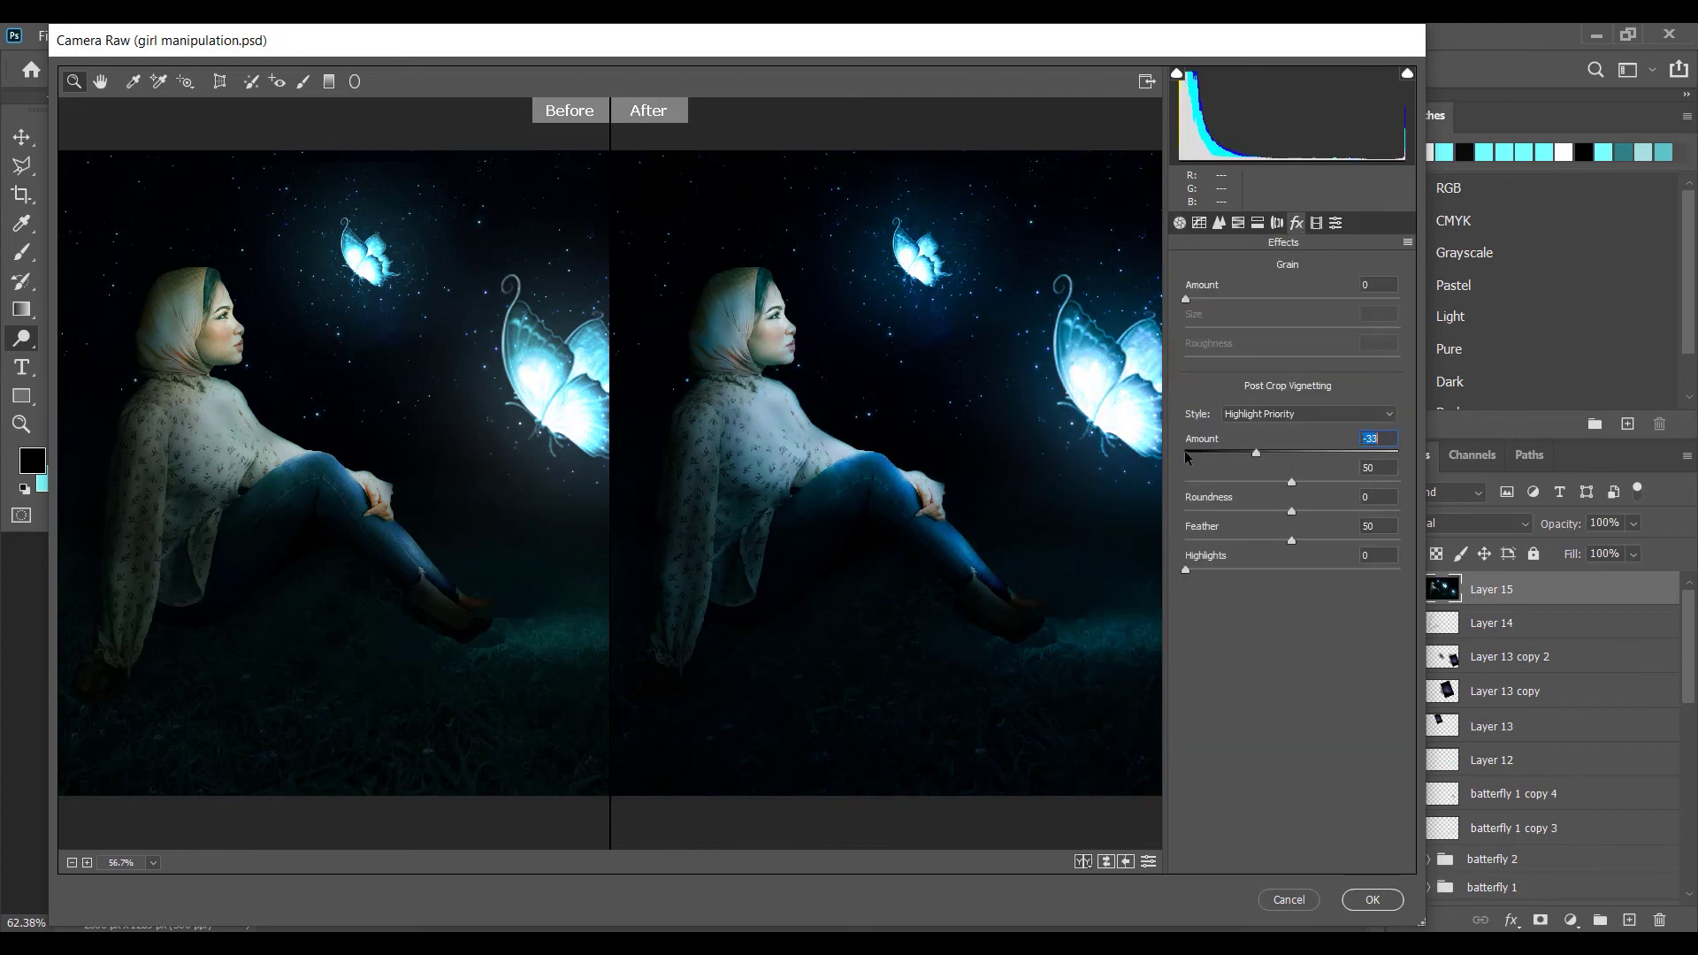
{"action": "key", "text": "ctrl+0"}
{"action": "left_click_drag", "start_coordinate": [1039, 508], "coordinate": [949, 513]}
{"action": "scroll", "coordinate": [948, 514], "scroll_direction": "down", "scroll_amount": 2}
{"action": "left_click_drag", "start_coordinate": [1256, 453], "coordinate": [1289, 458]}
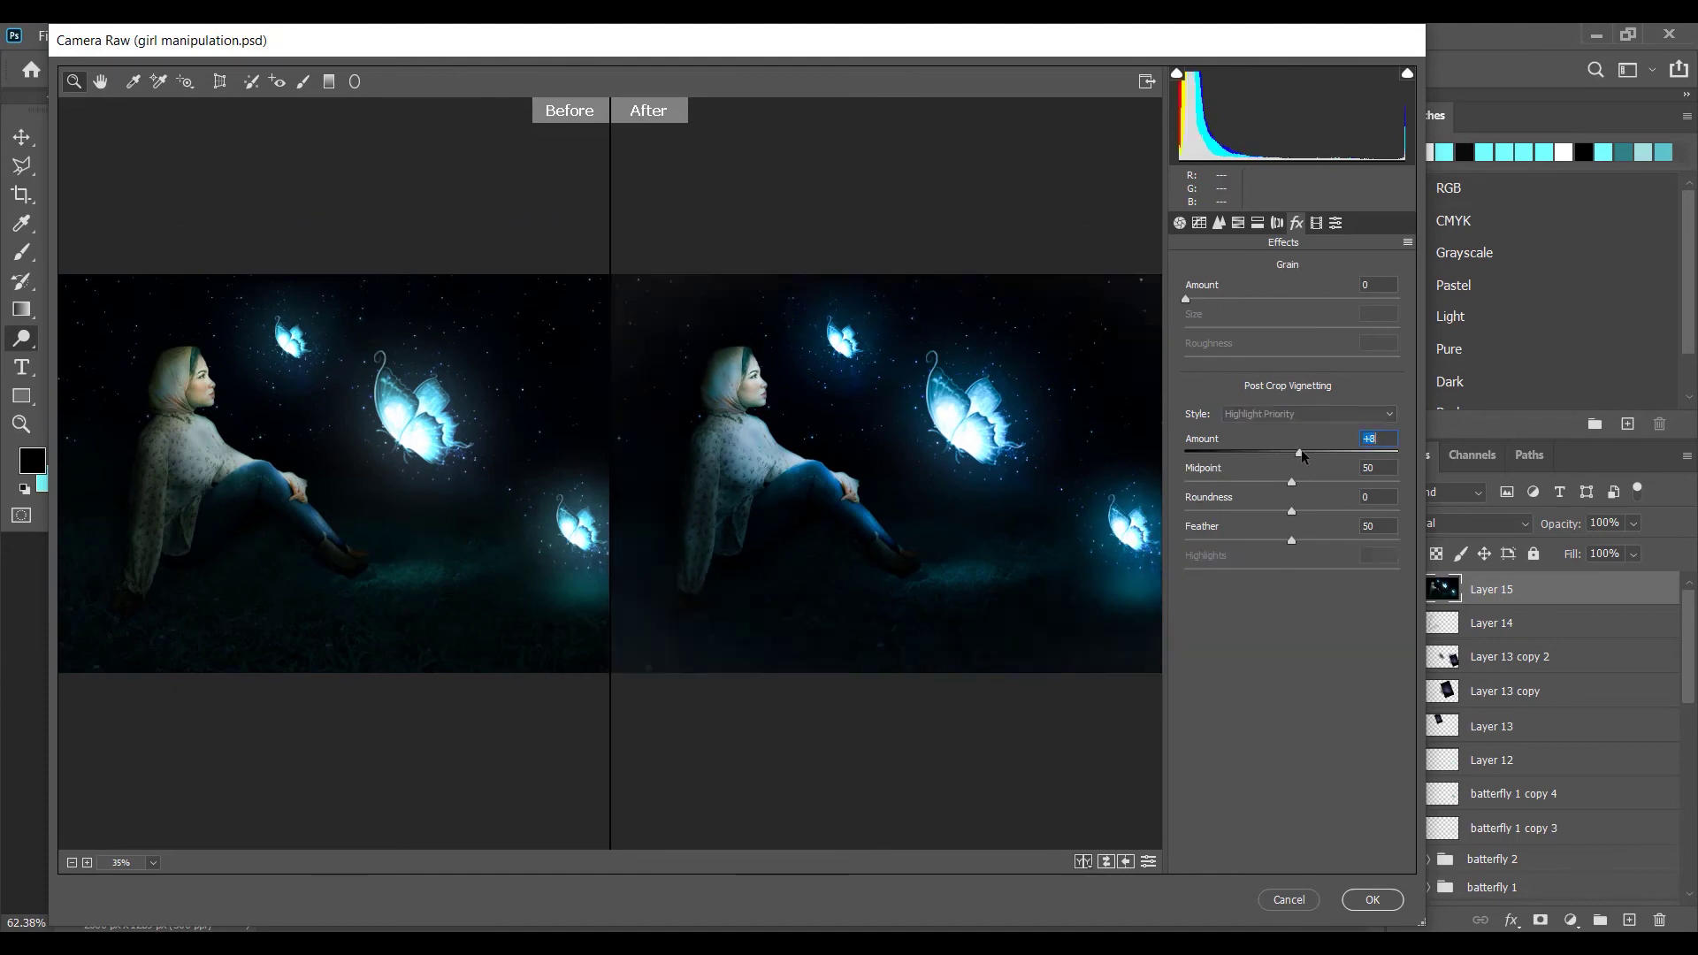
{"action": "left_click", "coordinate": [1371, 899]}
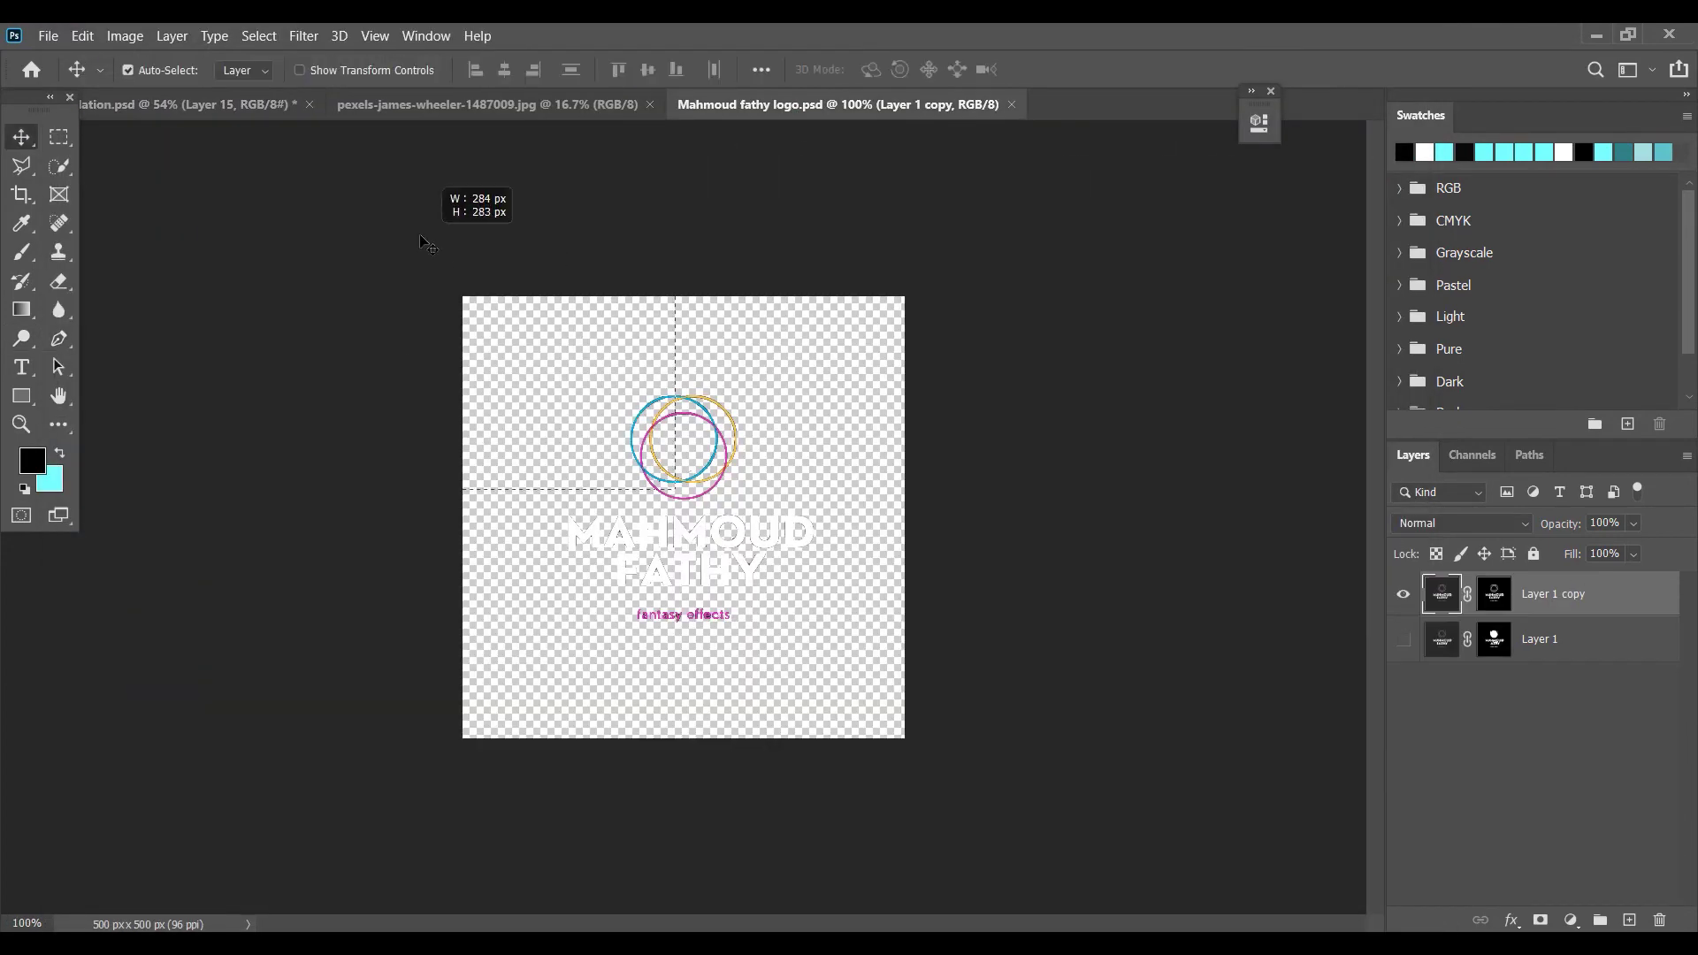
- Bring the masked logo into the girl manipulation document and refine its mask with an edge contrast of 95%
{"action": "left_click_drag", "start_coordinate": [709, 542], "coordinate": [320, 736]}
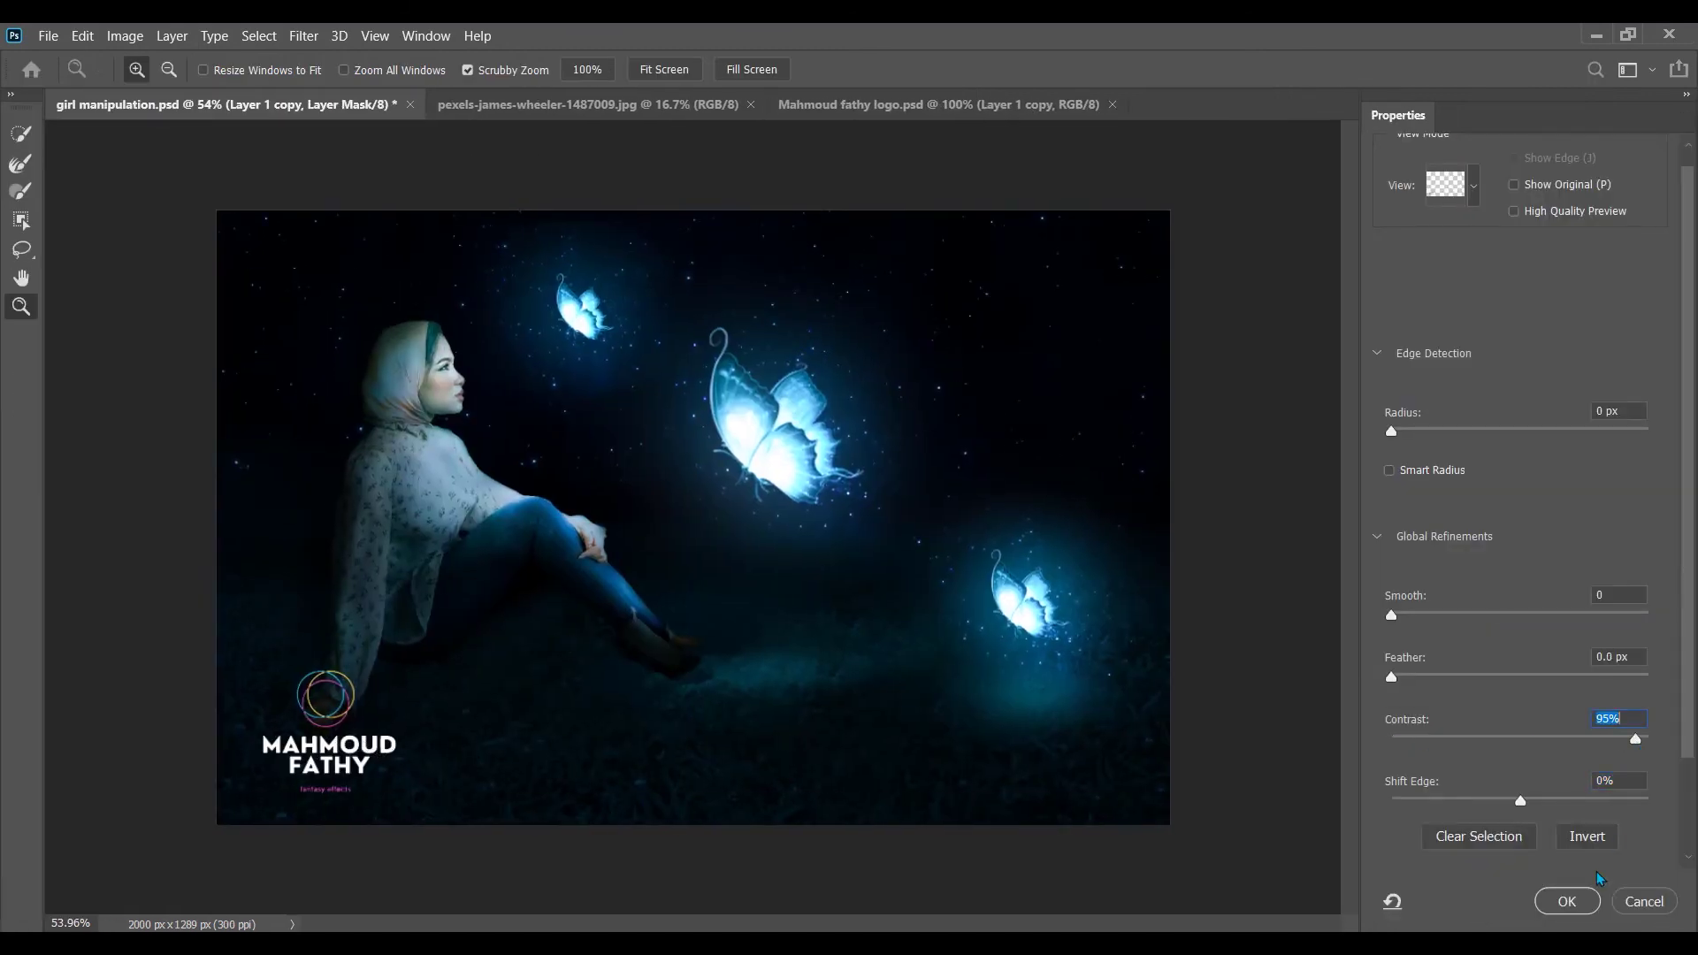
{"action": "left_click", "coordinate": [1569, 900]}
- Scale the logo down and place it in the lower-left corner of the image
{"action": "key", "text": "ctrl+t"}
{"action": "left_click_drag", "start_coordinate": [436, 614], "coordinate": [325, 656]}
{"action": "left_click_drag", "start_coordinate": [280, 772], "coordinate": [273, 773]}
{"action": "left_click", "coordinate": [1096, 71]}
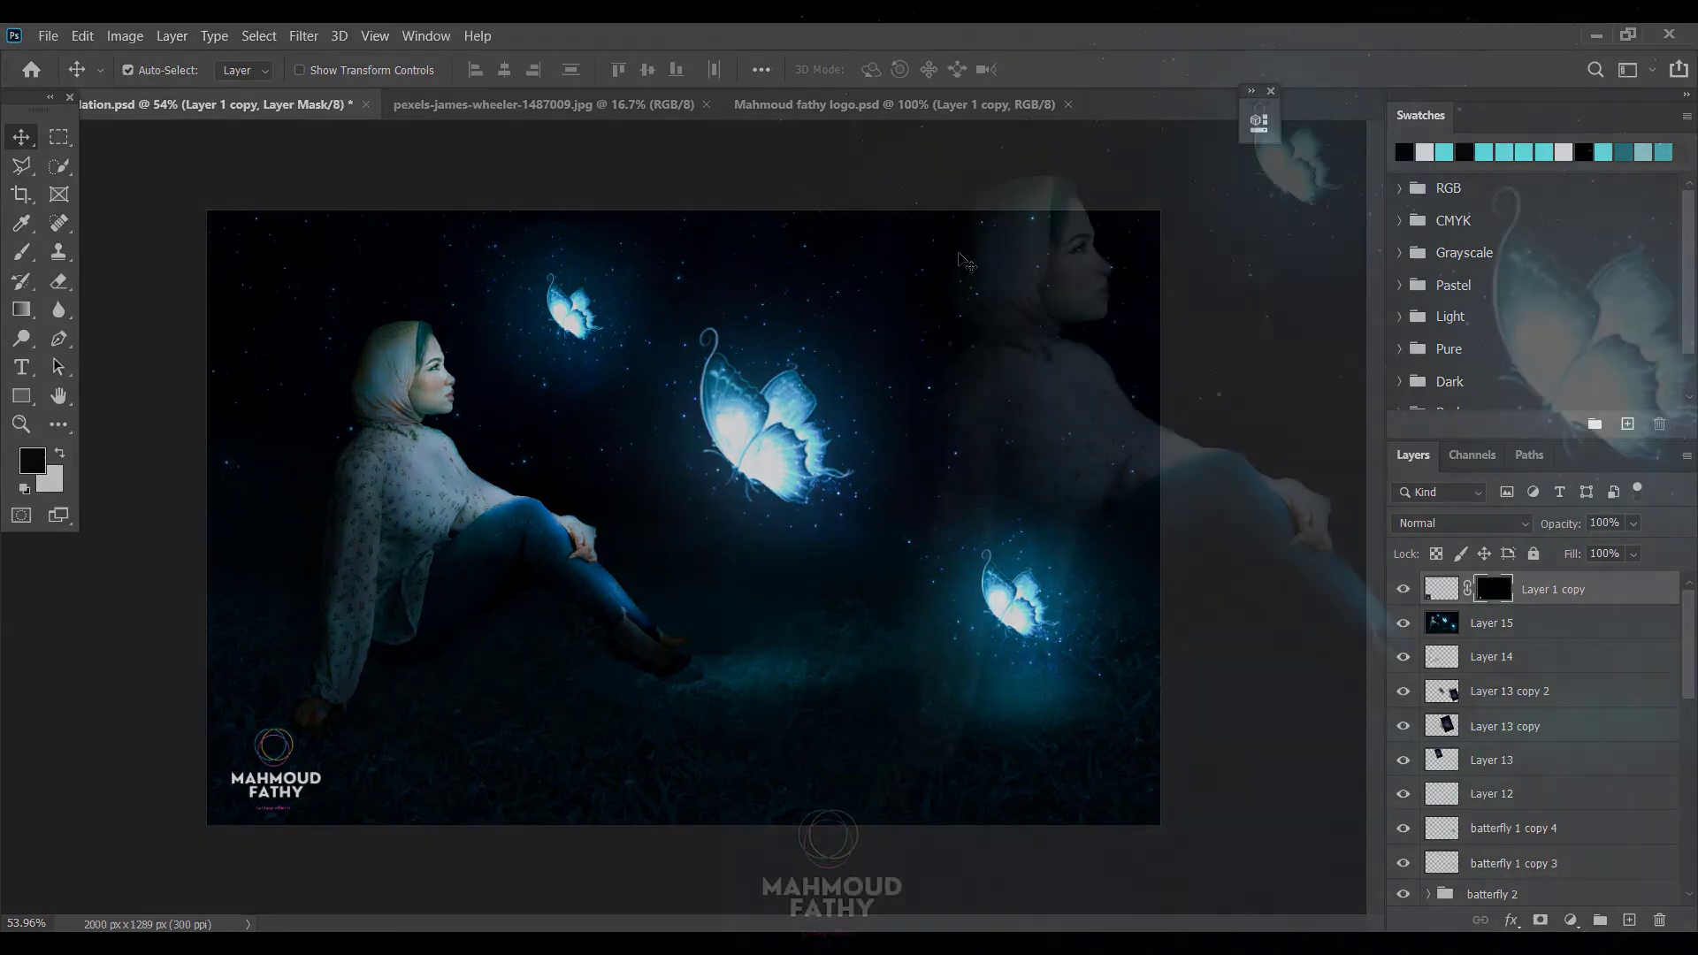